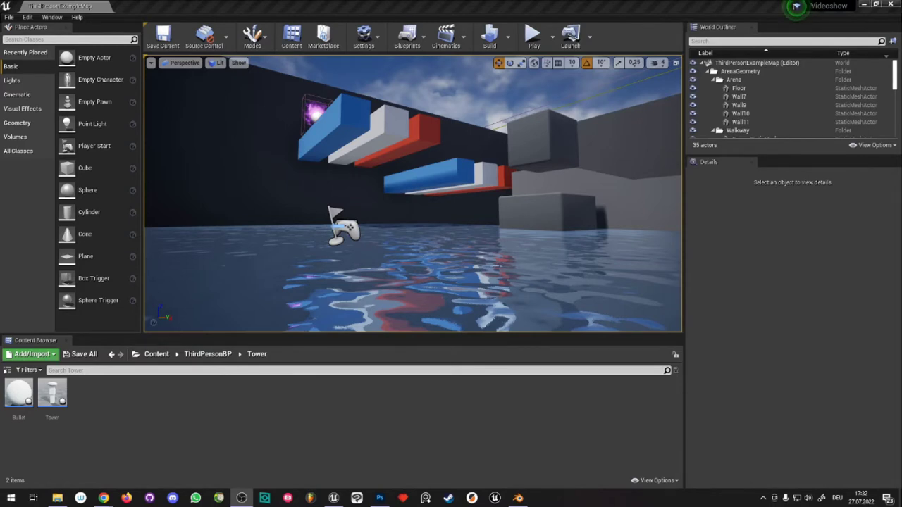
# - Launch Blender from its taskbar jump list
pyautogui.rightClick(516, 499)
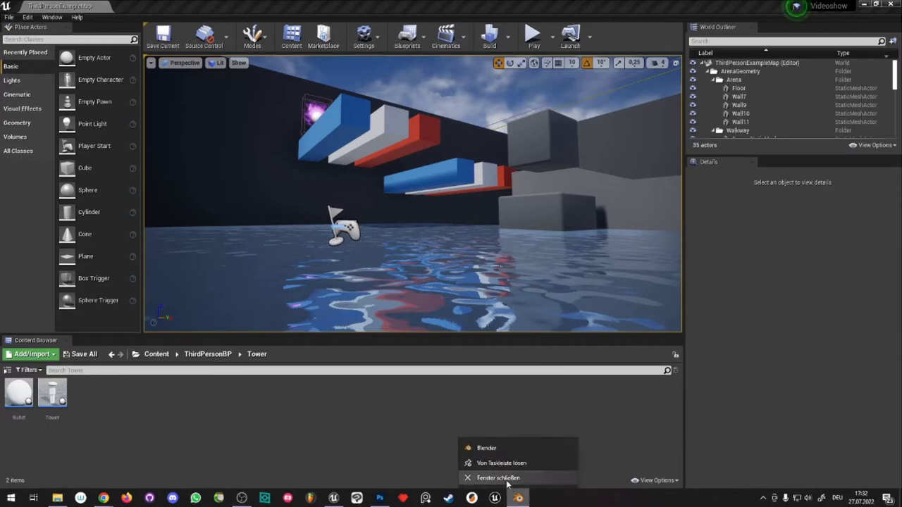
pyautogui.click(498, 450)
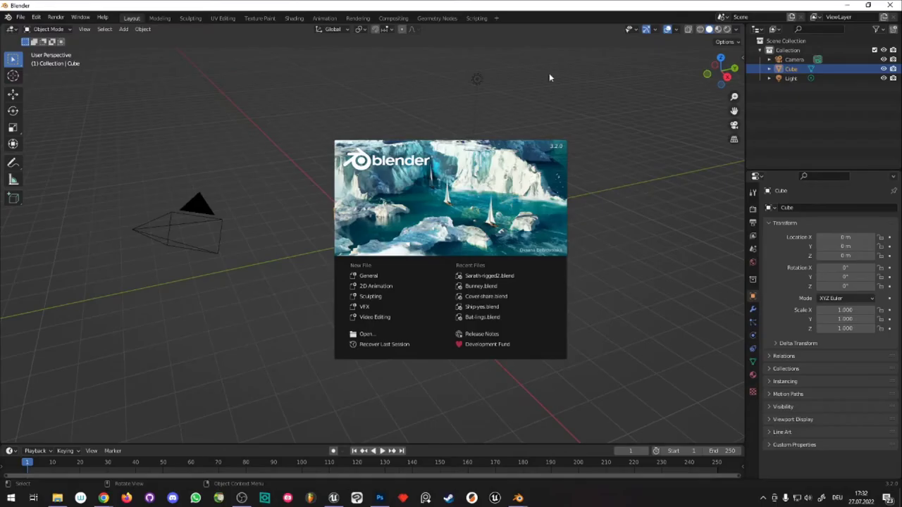
# - Dismiss the splash, delete the default cube, camera and light, and add a plane
pyautogui.click(573, 129)
pyautogui.press('a')
pyautogui.press('Delete')
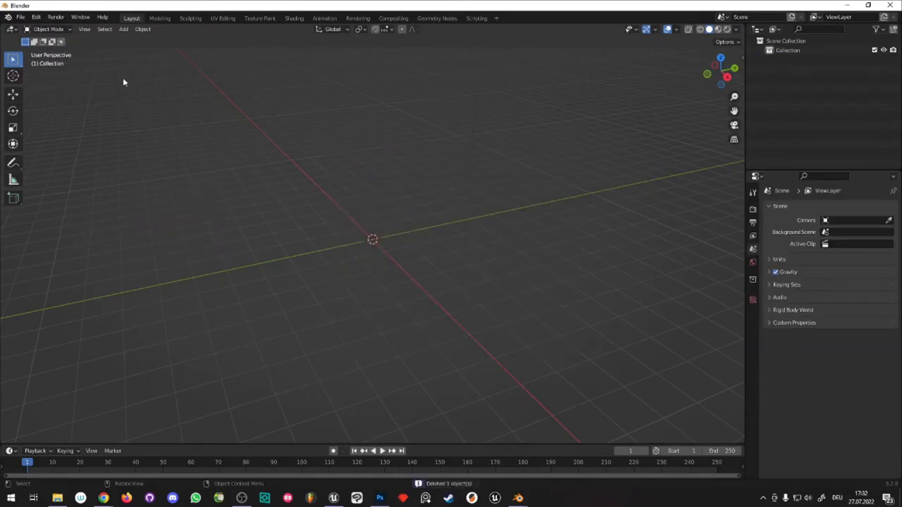
pyautogui.click(126, 31)
pyautogui.moveTo(133, 39)
pyautogui.click(212, 38)
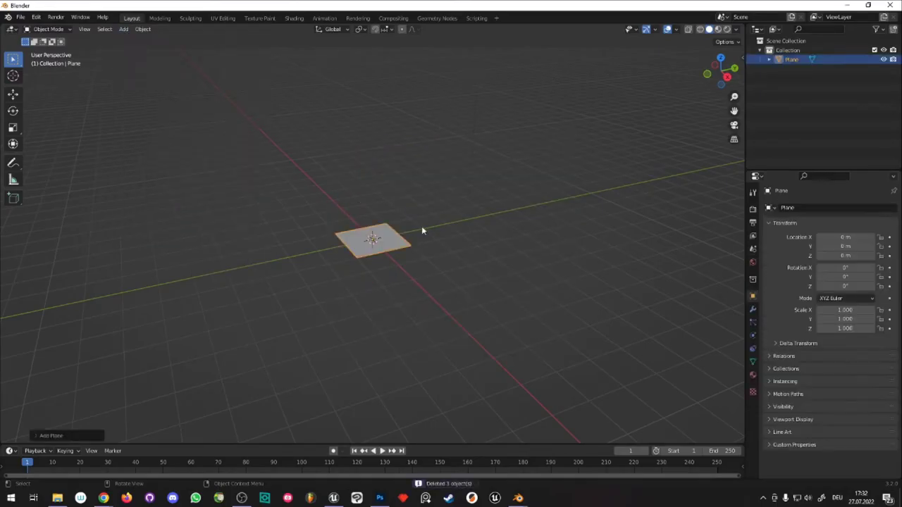
# - In Edit Mode, scale the plane up, rotate it upright on X and move it upward
pyautogui.press('Tab')
pyautogui.press('s')
pyautogui.click(515, 207)
pyautogui.press('r')
pyautogui.press('x')
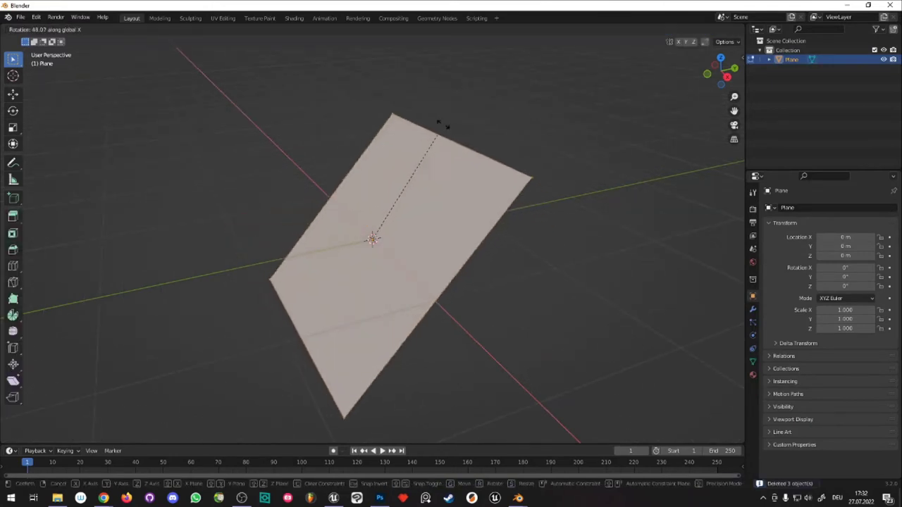
pyautogui.click(359, 108)
pyautogui.press('g')
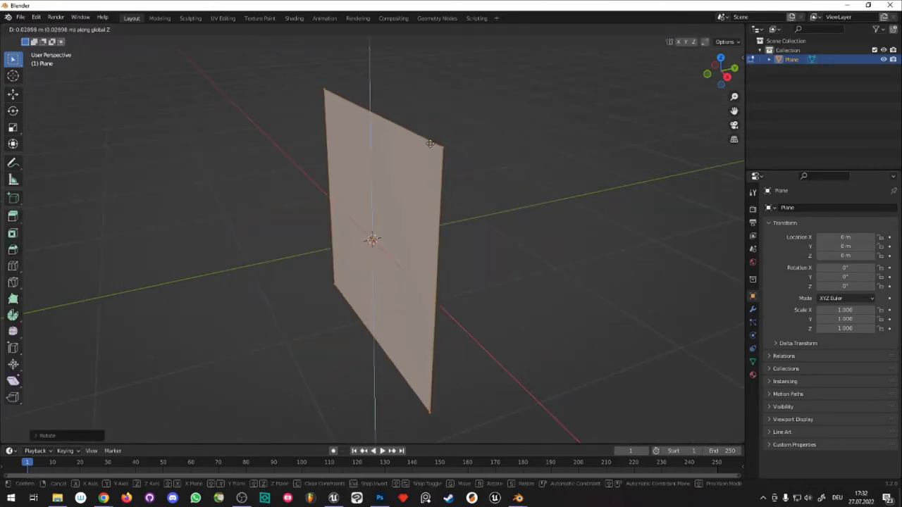
pyautogui.click(442, 106)
# - Lower the plane's top edge along the Z axis
pyautogui.moveTo(443, 105); pyautogui.dragTo(444, 172, button='middle')
pyautogui.click(437, 120)
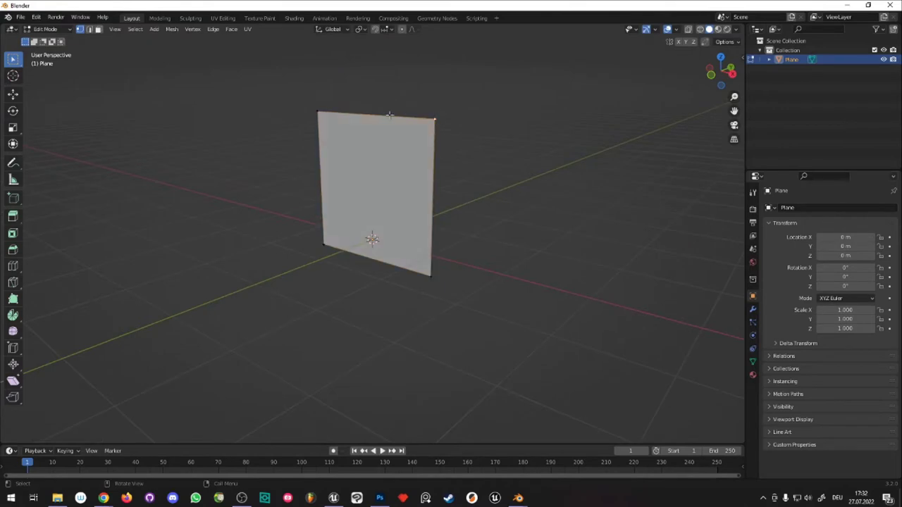
pyautogui.moveTo(319, 108); pyautogui.dragTo(451, 148, button='middle')
pyautogui.press('g')
pyautogui.press('z')
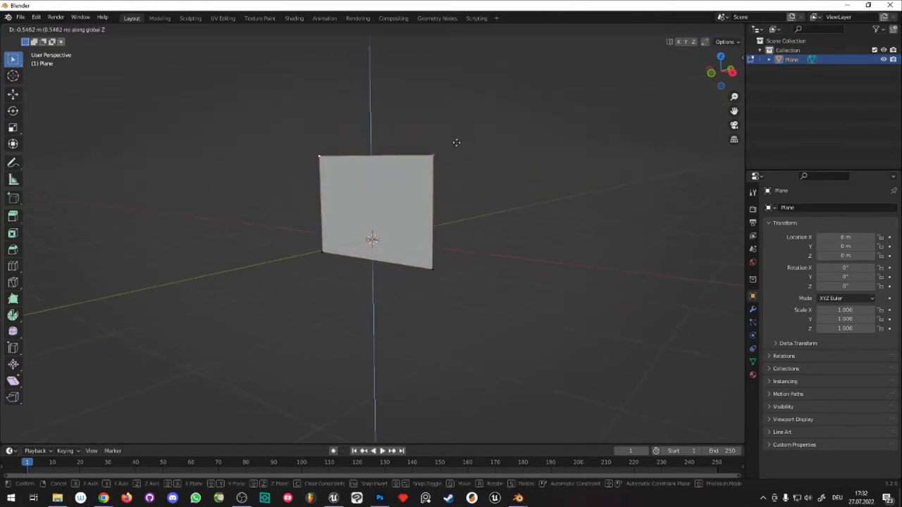
pyautogui.click(454, 42)
# - Select the whole plane, raise it along Z so it stands on the grid, and UV-unwrap it
pyautogui.hotkey('ctrl', 'z')
pyautogui.press('a')
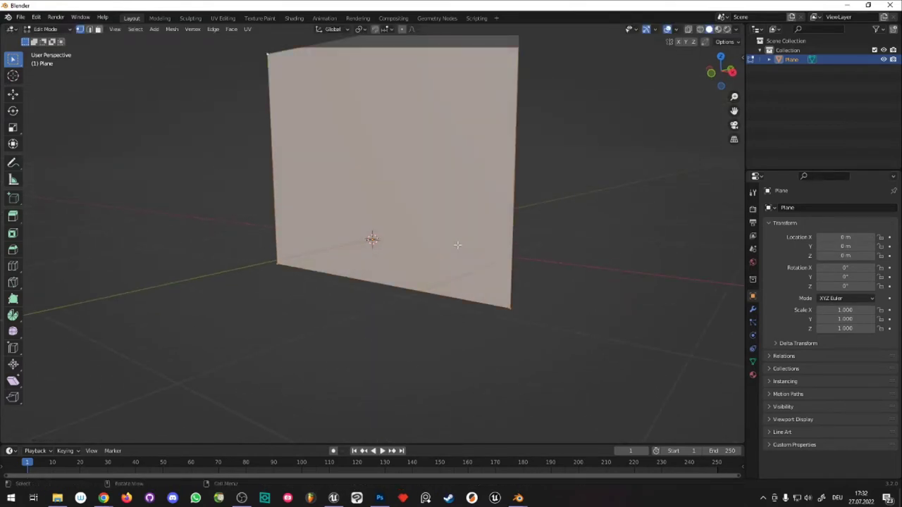
pyautogui.press('g')
pyautogui.press('z')
pyautogui.click(447, 151)
pyautogui.moveTo(447, 151)
pyautogui.mouseDown(button='middle')
pyautogui.moveTo(509, 336)
pyautogui.moveTo(539, 357)
pyautogui.moveTo(548, 329)
pyautogui.moveTo(480, 318)
pyautogui.moveTo(606, 334)
pyautogui.moveTo(498, 334)
pyautogui.moveTo(444, 268)
pyautogui.mouseUp(button='middle')
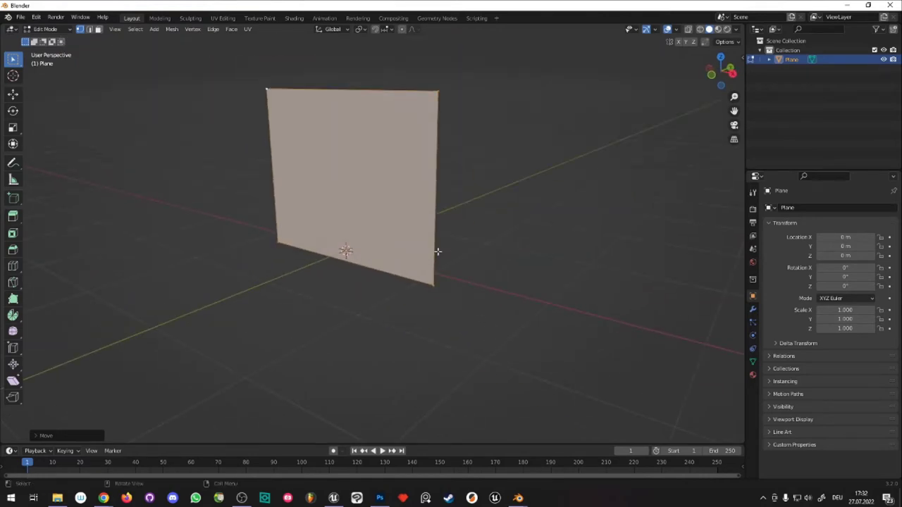
pyautogui.press('u')
pyautogui.click(437, 251)
# - Split the view side by side and make the right half a UV Editor
pyautogui.moveTo(743, 29); pyautogui.dragTo(429, 31)
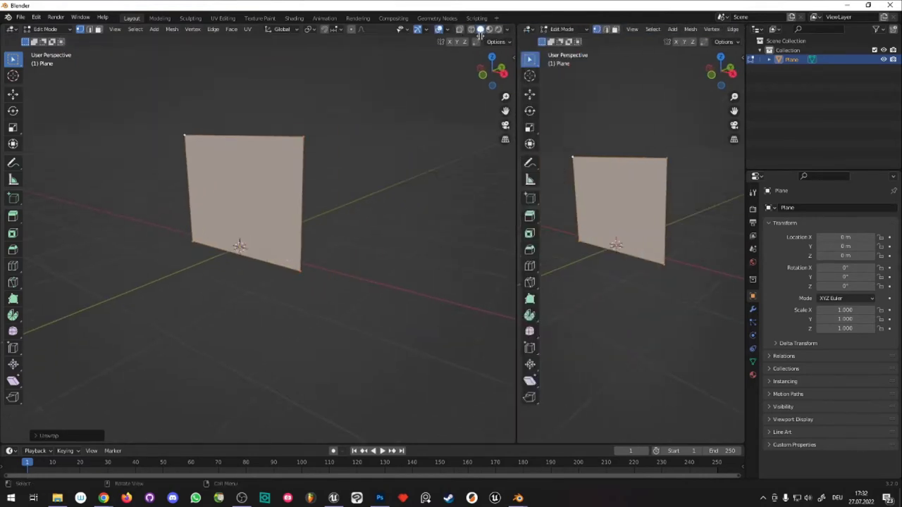
pyautogui.click(442, 29)
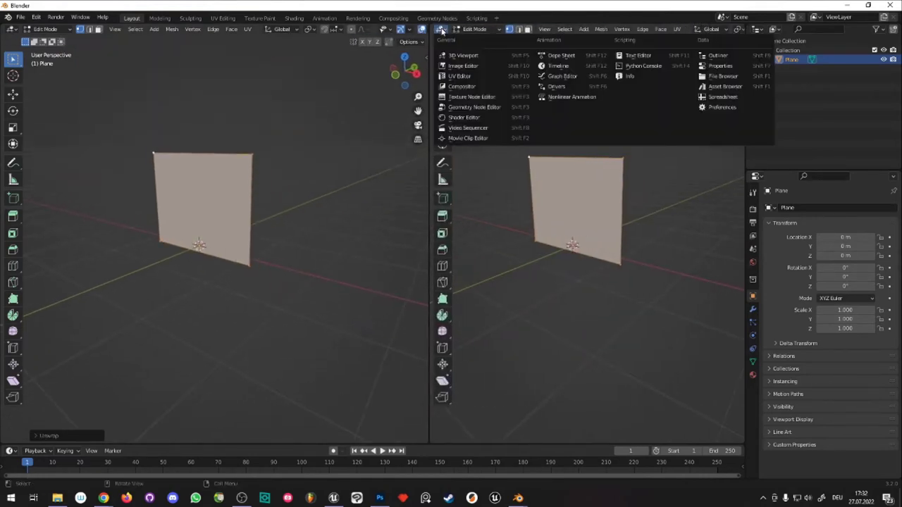
pyautogui.click(458, 78)
pyautogui.scroll(4, 593, 213)
pyautogui.scroll(-2, 596, 262)
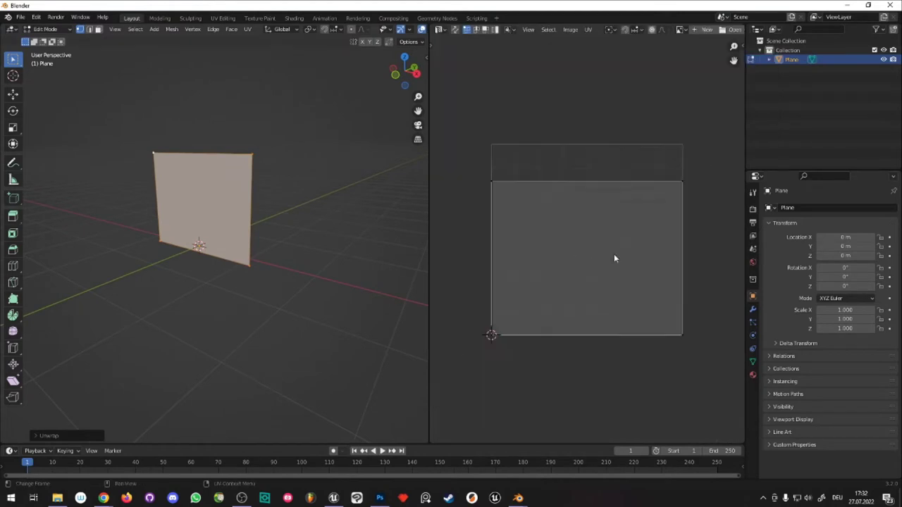
pyautogui.press('a')
pyautogui.click(570, 228)
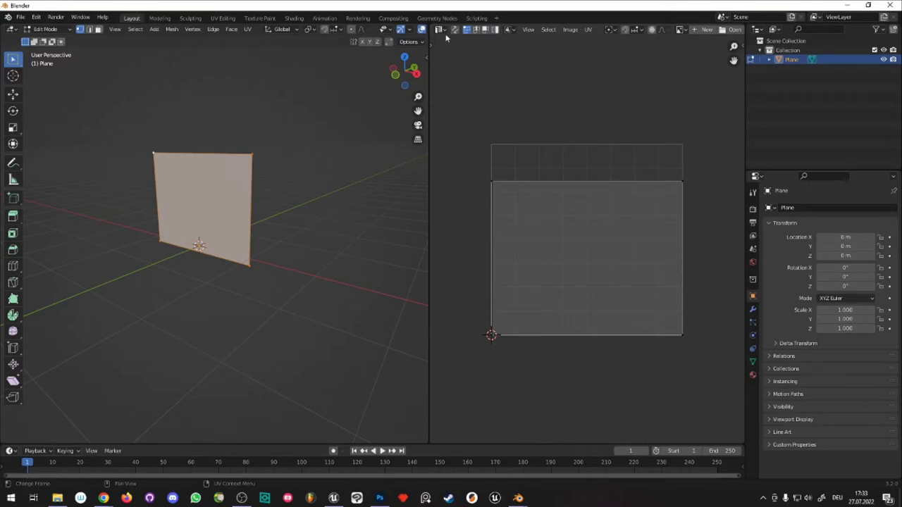
# - Turn on UV Sync Selection and circle-select the top edge of the UV square
pyautogui.click(455, 33)
pyautogui.click(502, 166)
pyautogui.press('c')
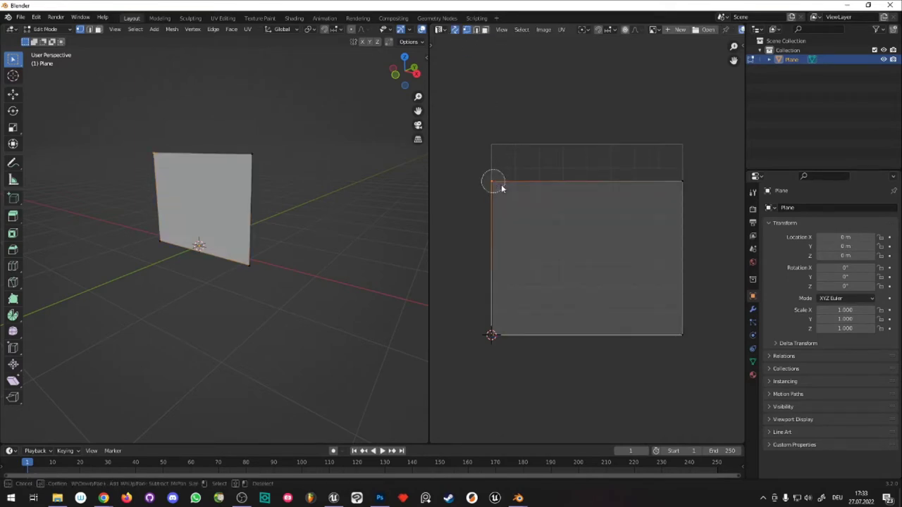
pyautogui.moveTo(493, 181); pyautogui.dragTo(683, 187)
pyautogui.rightClick(684, 186)
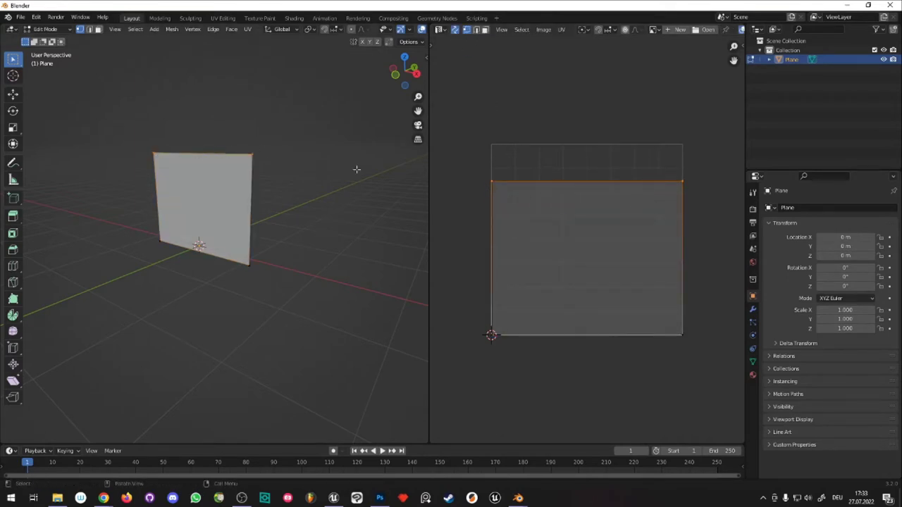
pyautogui.moveTo(306, 208); pyautogui.dragTo(203, 187, button='middle')
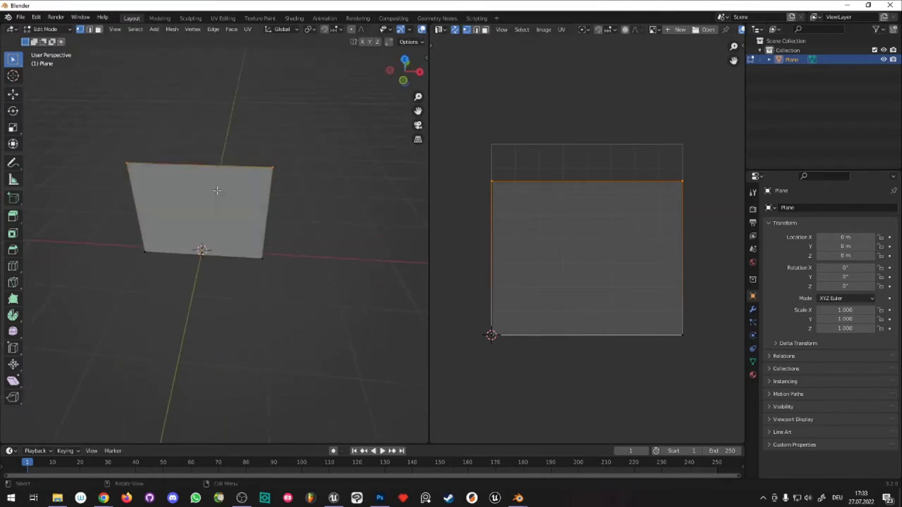
# - Toggle UV Sync Selection, select the whole face, then leave syncing off and show the UV commands
pyautogui.click(456, 30)
pyautogui.click(456, 30)
pyautogui.click(456, 30)
pyautogui.click(456, 30)
pyautogui.click(456, 31)
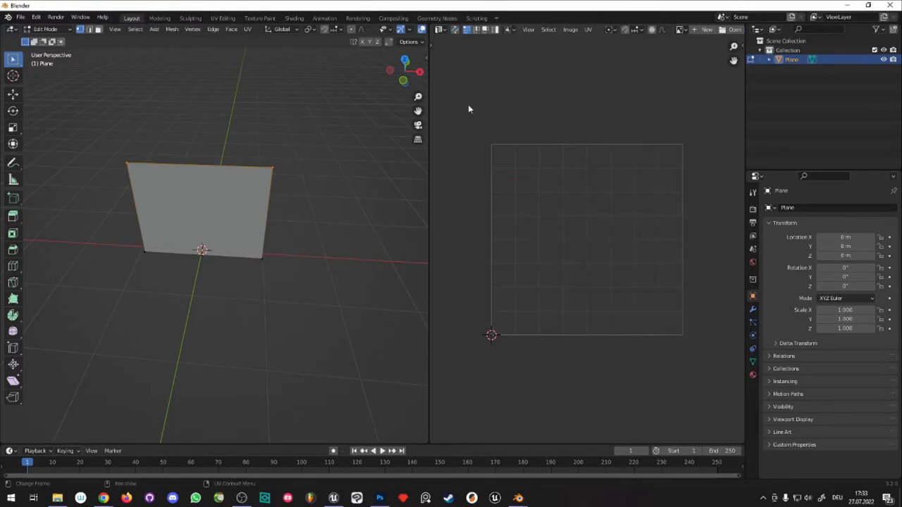
pyautogui.click(456, 30)
pyautogui.press('a')
pyautogui.moveTo(339, 150); pyautogui.dragTo(272, 192, button='middle')
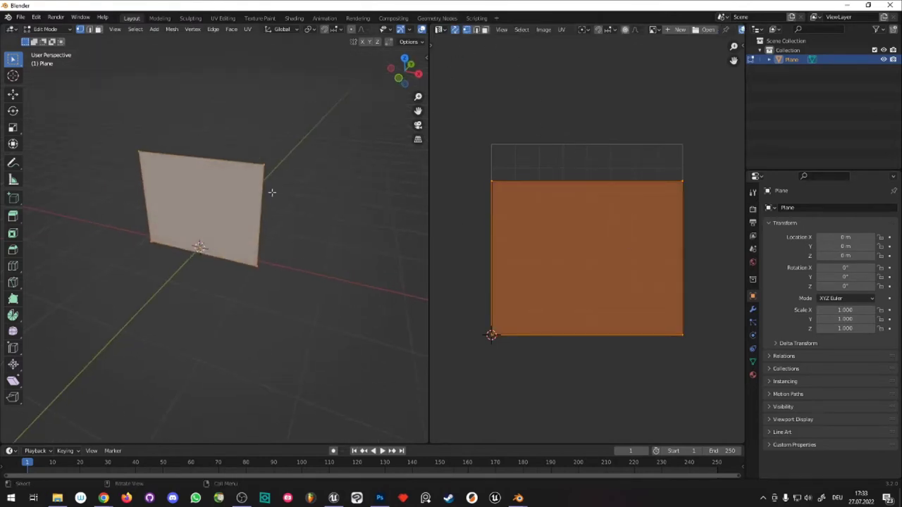
pyautogui.click(456, 30)
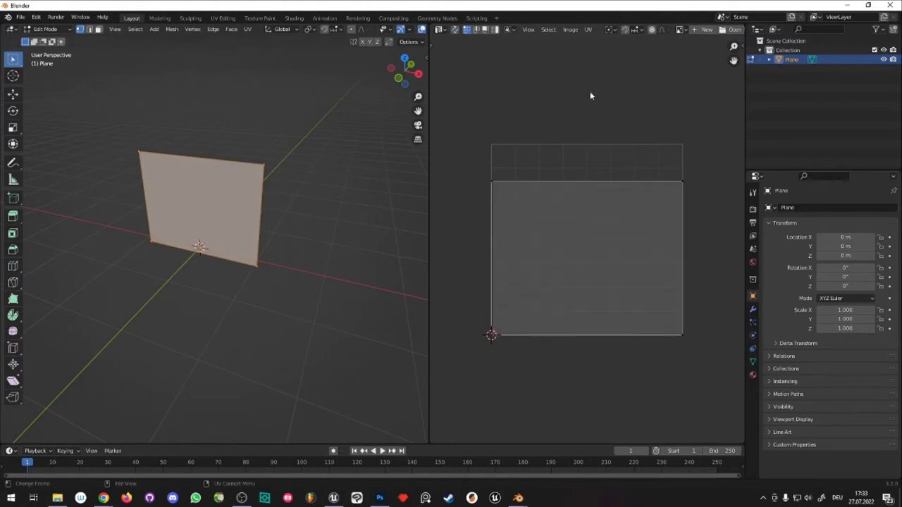
pyautogui.click(588, 30)
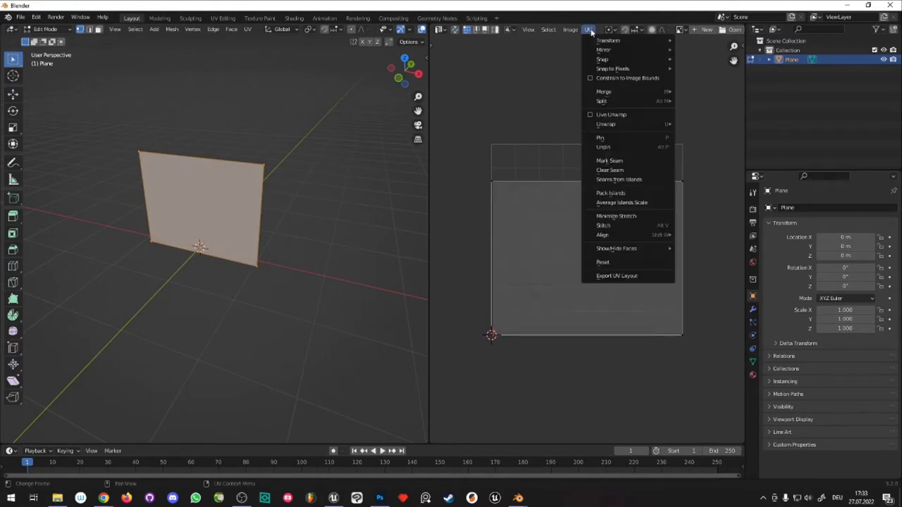
# - Export the UV layout to the Desktop as grass-unwrap.png
pyautogui.click(616, 279)
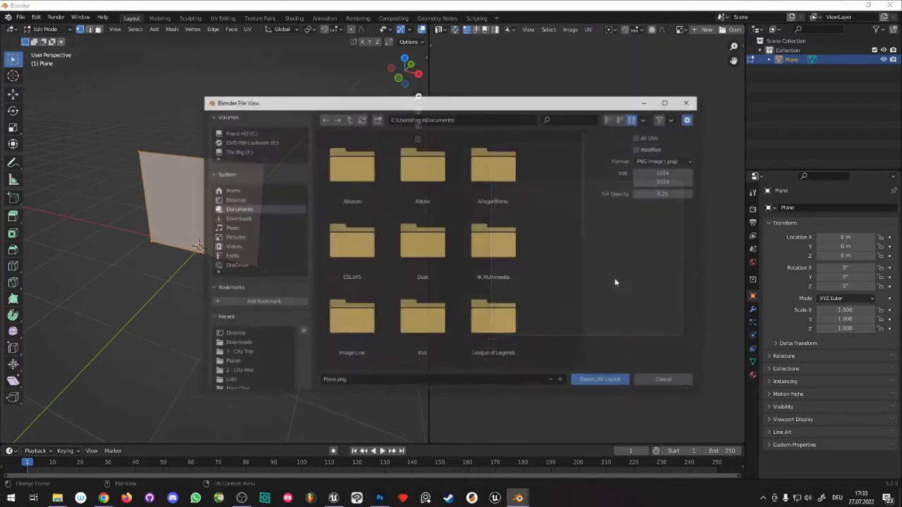
pyautogui.click(236, 201)
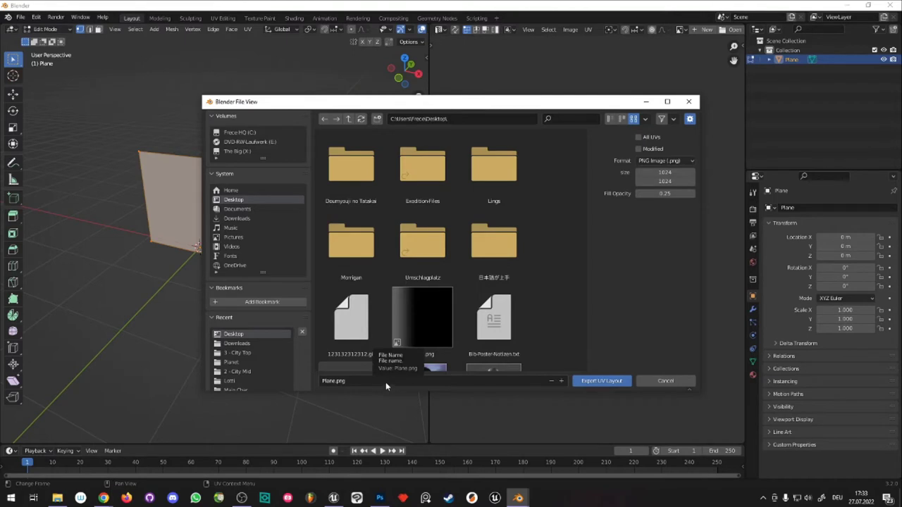
pyautogui.click(359, 382)
pyautogui.write('gra')
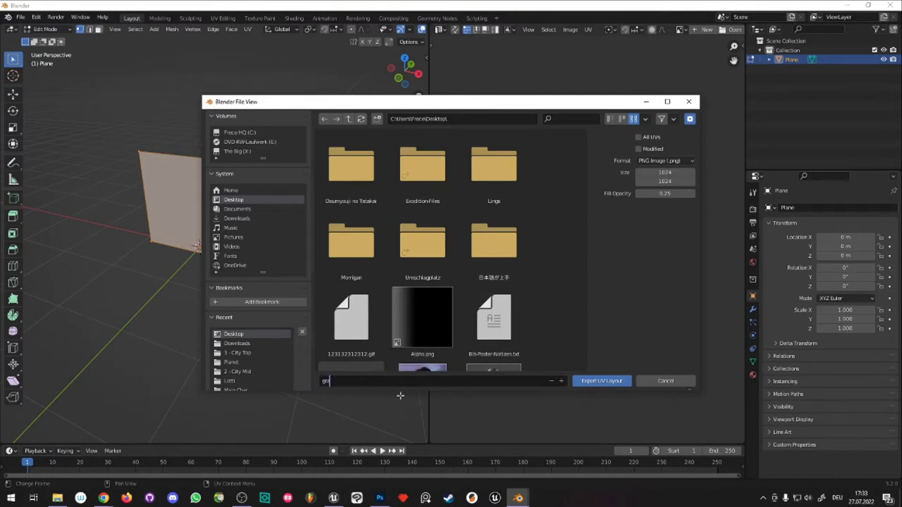
pyautogui.write('ss-uvwrap')
pyautogui.press('Return')
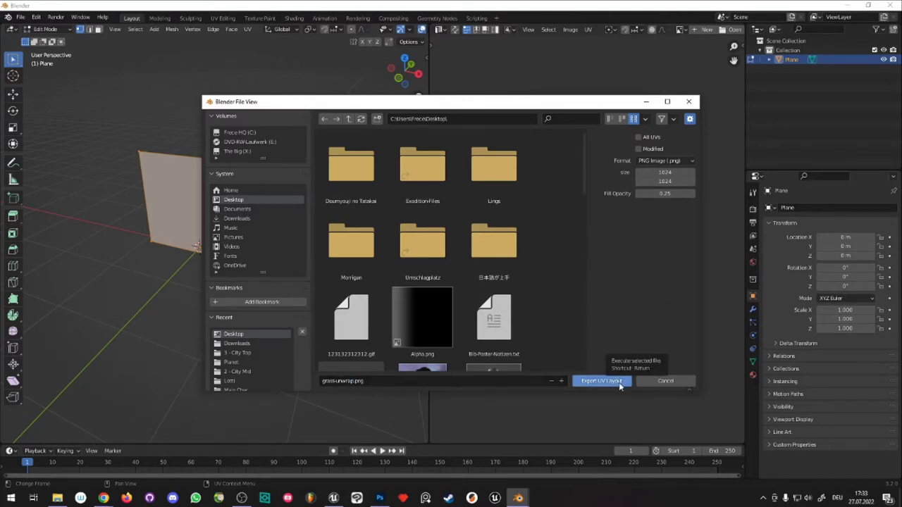
pyautogui.click(619, 384)
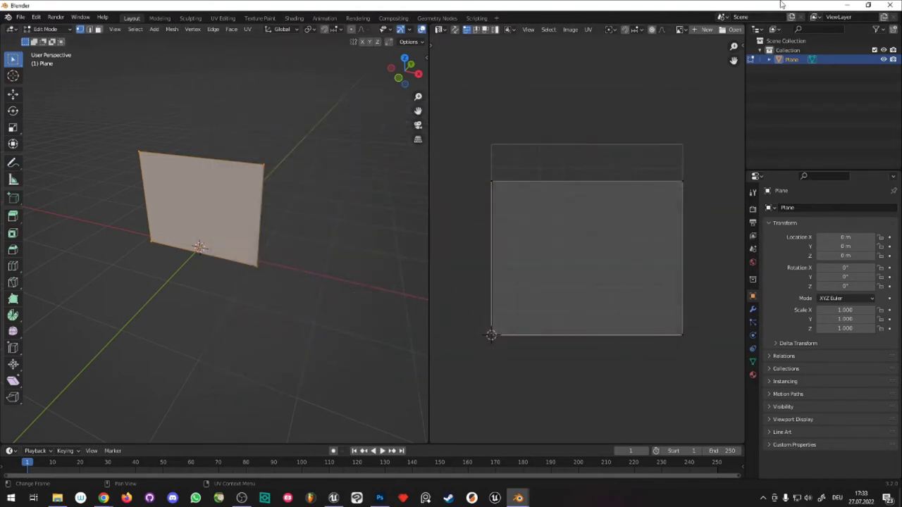
# - Drag grass-unwrap.png from the desktop into a restored Photoshop window and maximise it again
pyautogui.click(841, 9)
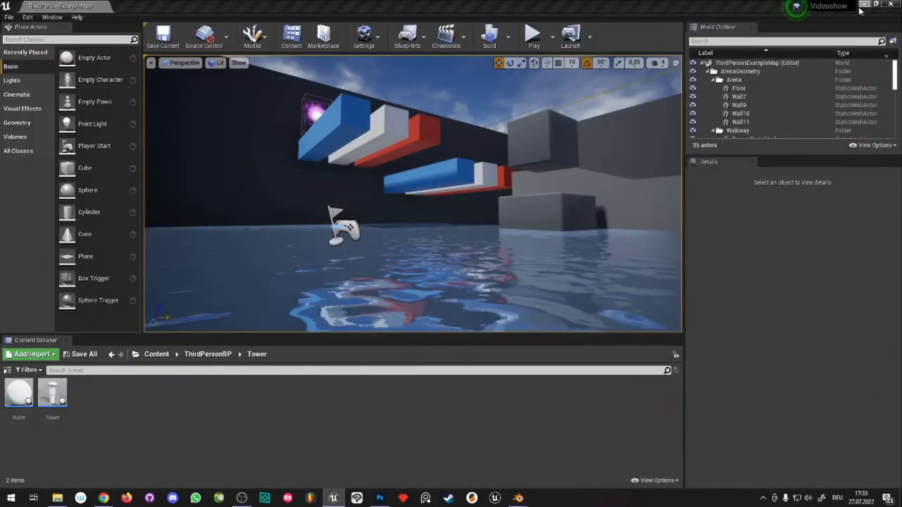
pyautogui.press('super+d')
pyautogui.moveTo(42, 213); pyautogui.dragTo(429, 345)
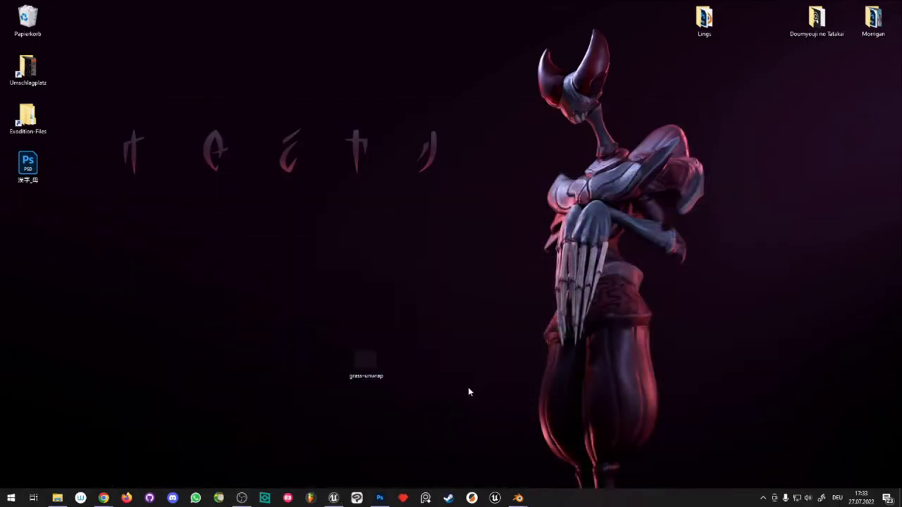
pyautogui.click(380, 497)
pyautogui.moveTo(463, 4); pyautogui.dragTo(778, 170)
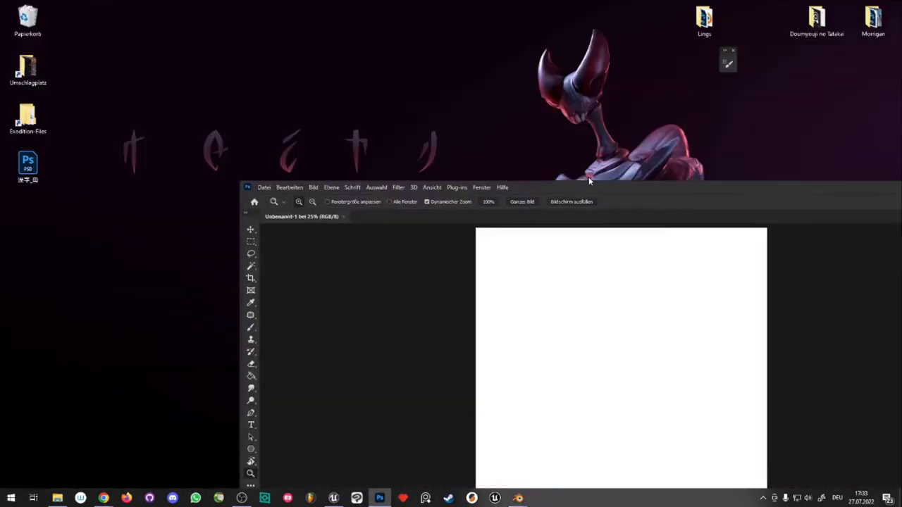
pyautogui.moveTo(366, 361); pyautogui.dragTo(572, 197)
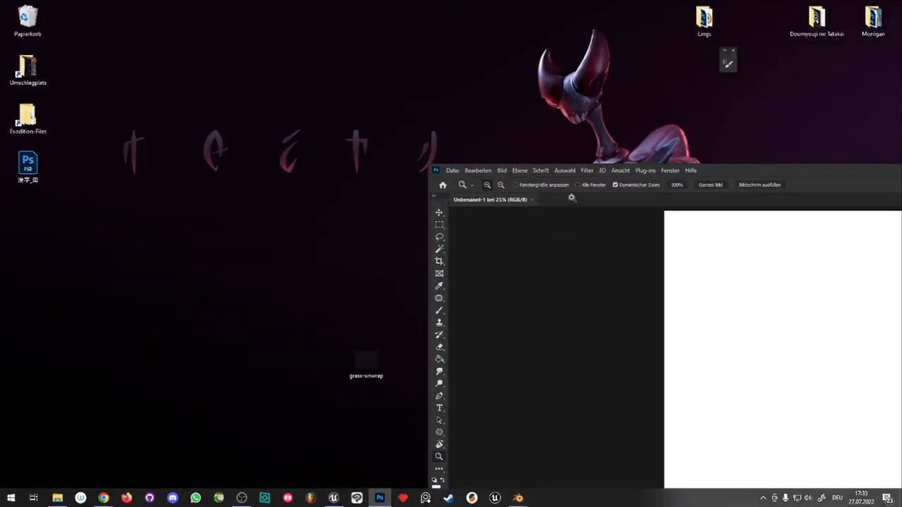
pyautogui.moveTo(775, 170); pyautogui.dragTo(409, 5)
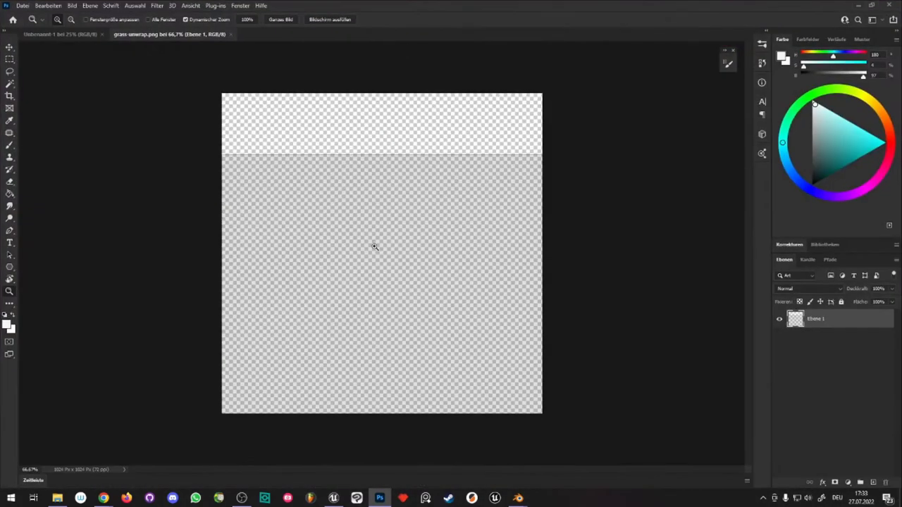
# - Lasso-trace the grass blades, adding the leftmost and lower-left blades to the selection
pyautogui.press('l')
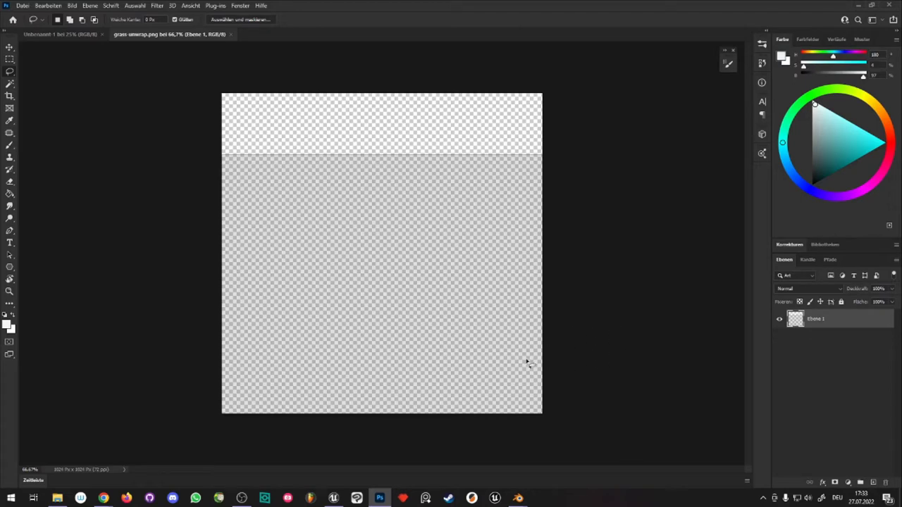
pyautogui.moveTo(360, 418)
pyautogui.mouseDown()
pyautogui.moveTo(333, 384)
pyautogui.moveTo(358, 444)
pyautogui.moveTo(460, 250)
pyautogui.moveTo(523, 385)
pyautogui.mouseUp()
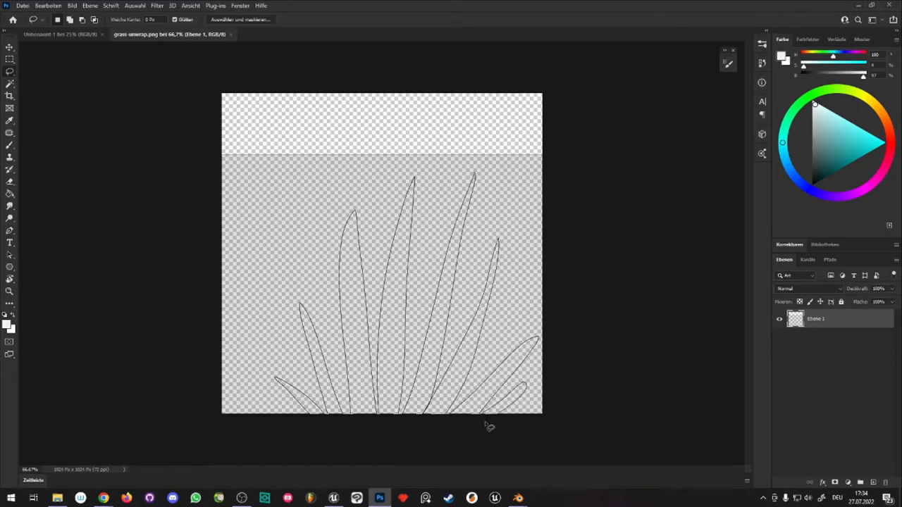
pyautogui.moveTo(523, 385); pyautogui.dragTo(487, 425)
pyautogui.keyDown('shift'); pyautogui.moveTo(344, 427); pyautogui.dragTo(327, 428); pyautogui.keyUp('shift')
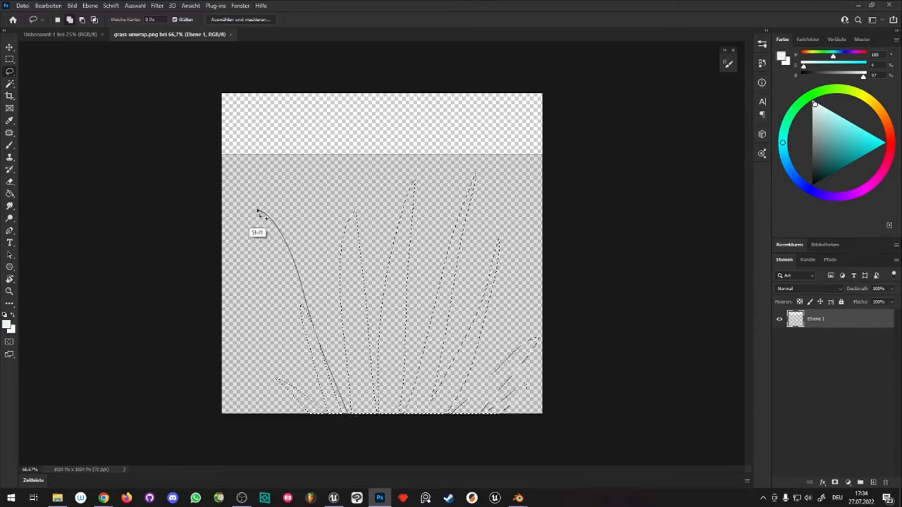
pyautogui.keyDown('shift'); pyautogui.moveTo(296, 361); pyautogui.dragTo(336, 425); pyautogui.keyUp('shift')
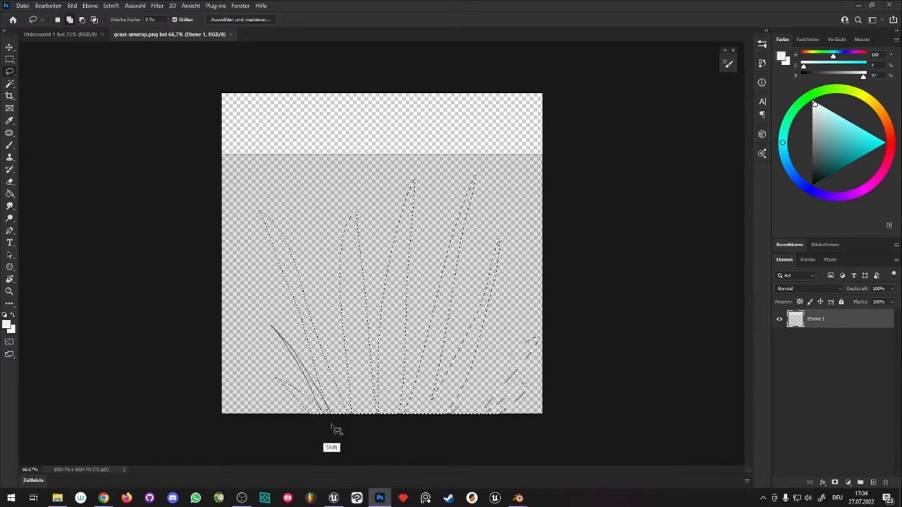
# - Add a new layer and fill the selected grass blades with mid green
pyautogui.click(873, 483)
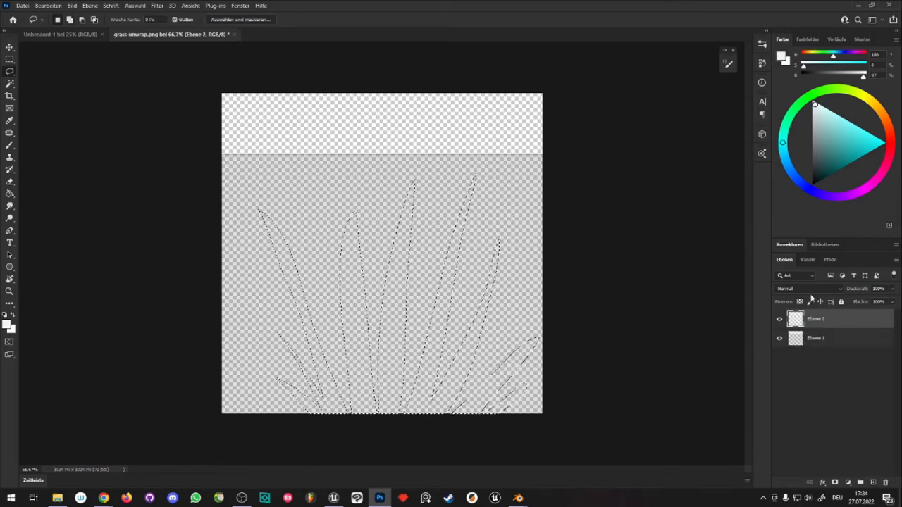
pyautogui.click(794, 106)
pyautogui.click(811, 94)
pyautogui.click(837, 144)
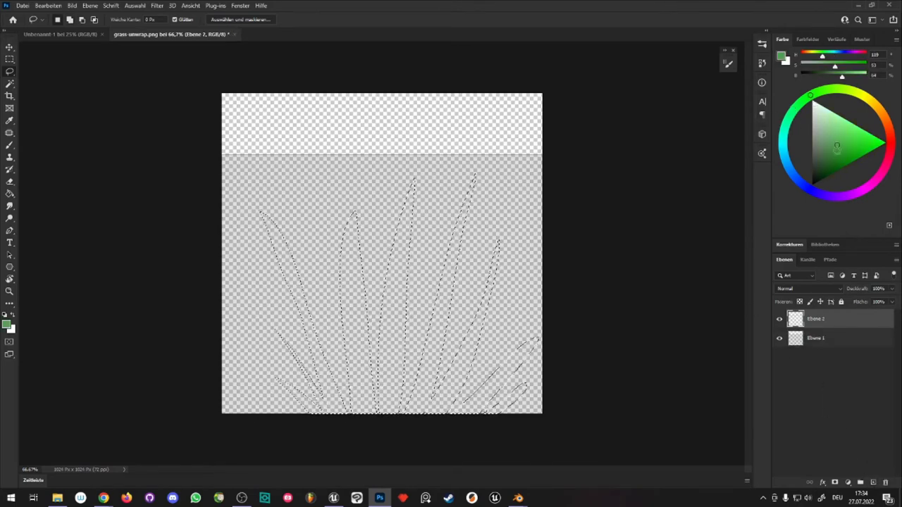
pyautogui.press('g')
pyautogui.click(459, 238)
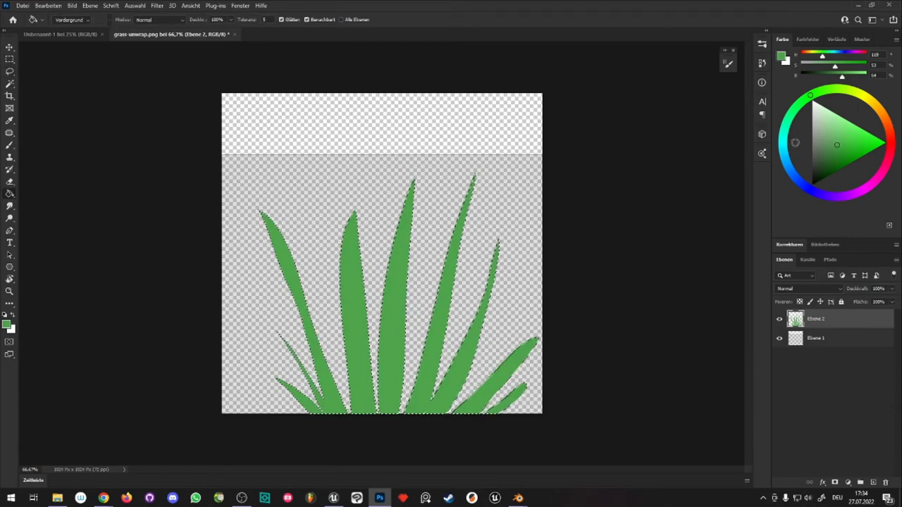
pyautogui.click(826, 140)
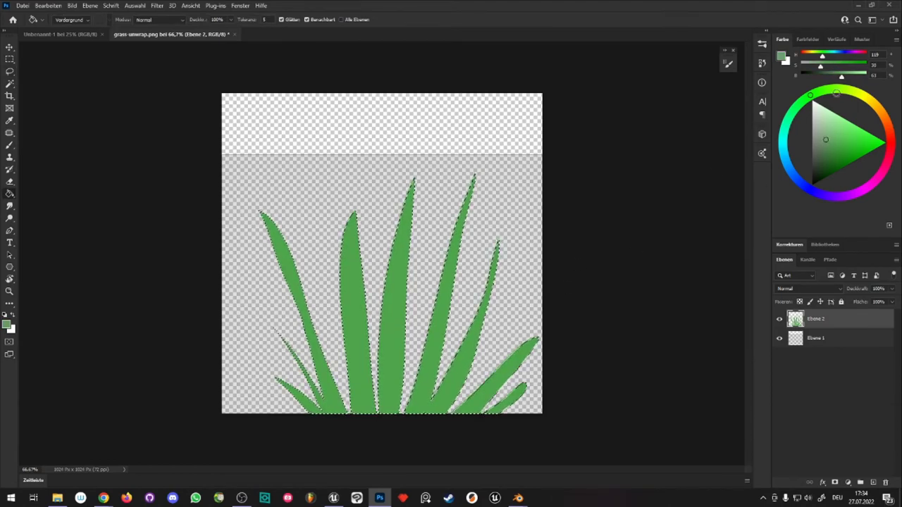
# - Repaint the blades in paler and richer greens, switching to a soft round brush
pyautogui.click(847, 89)
pyautogui.press('b')
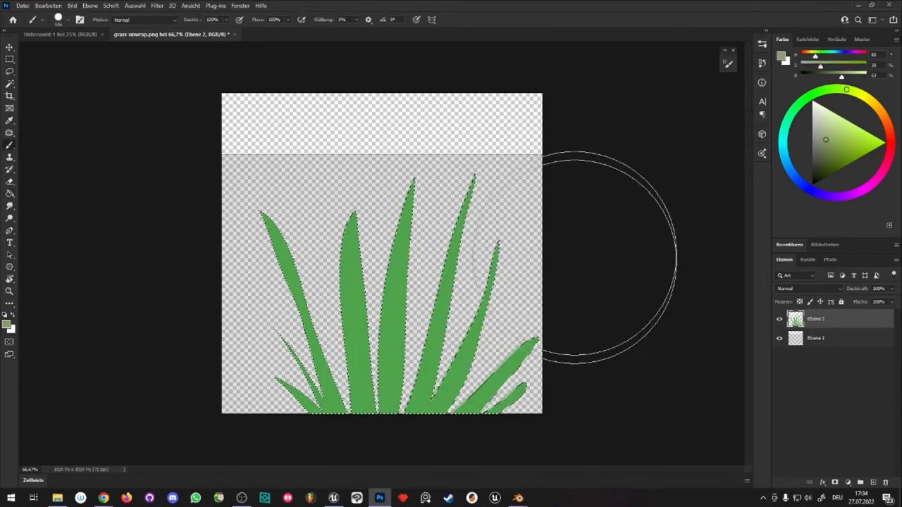
pyautogui.moveTo(745, 241); pyautogui.dragTo(320, 321)
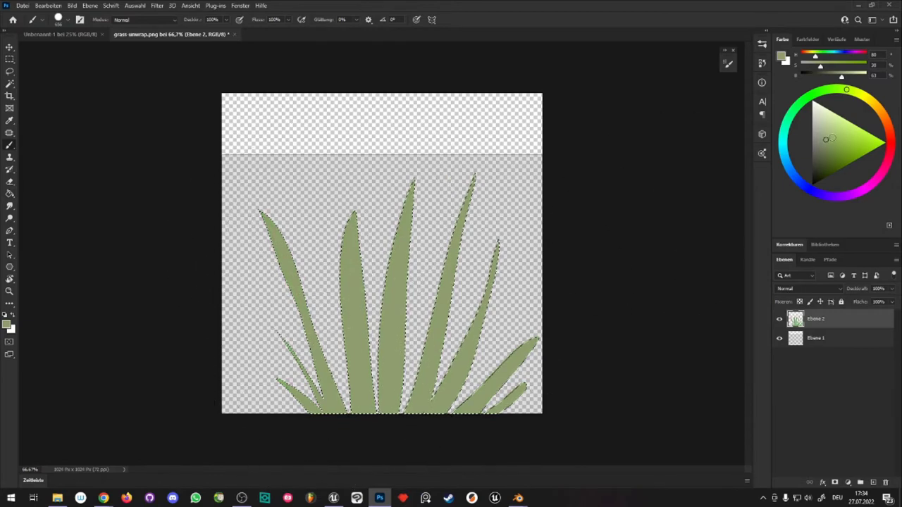
pyautogui.click(840, 89)
pyautogui.moveTo(826, 140); pyautogui.dragTo(835, 146)
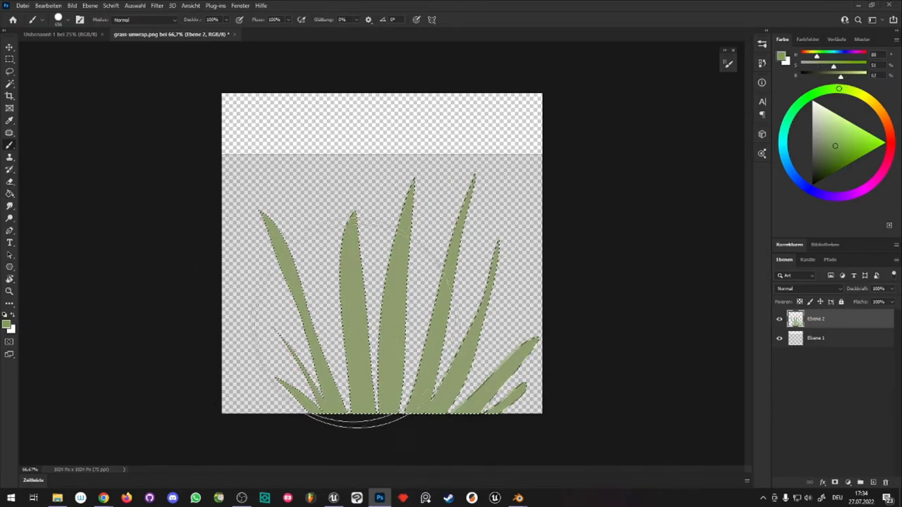
pyautogui.moveTo(322, 423); pyautogui.dragTo(507, 421)
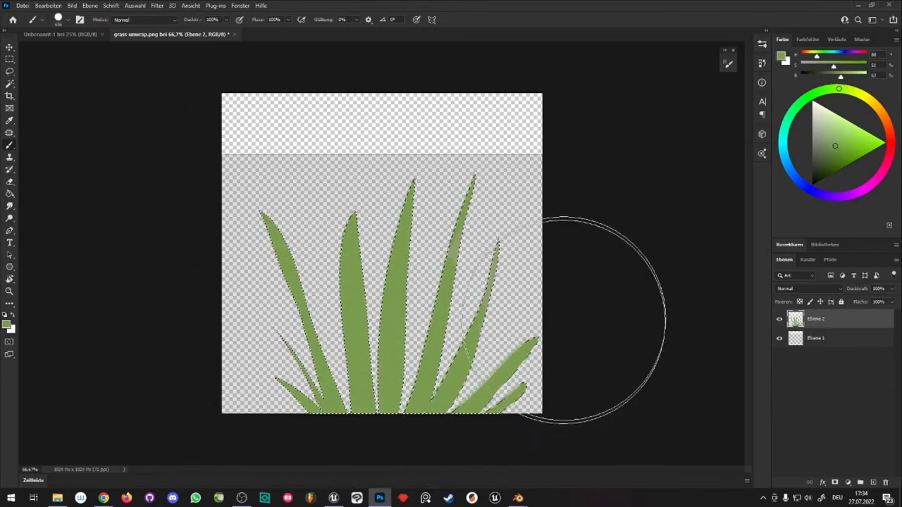
pyautogui.rightClick(501, 311)
pyautogui.doubleClick(476, 284)
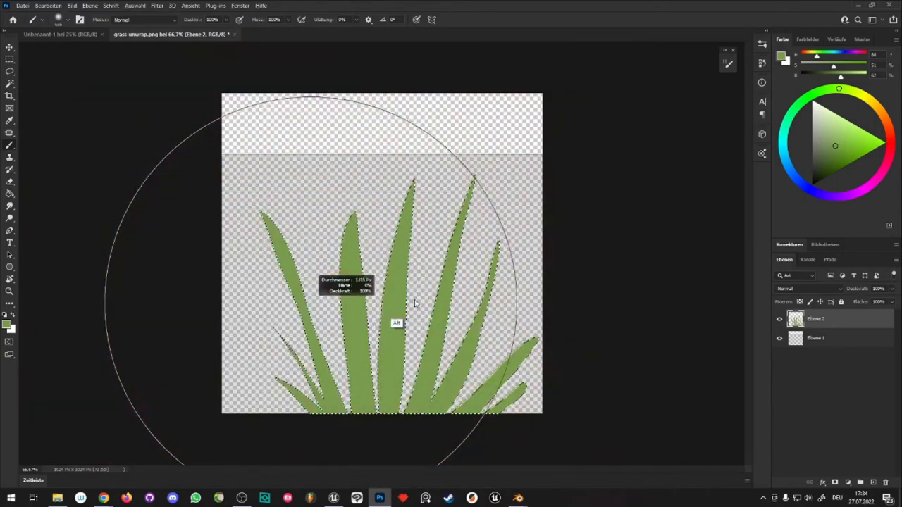
pyautogui.keyDown('alt'); pyautogui.moveTo(354, 305); pyautogui.dragTo(423, 275, button='right'); pyautogui.keyUp('alt')
# - Paint lighter yellow-green tones across the blades, then shrink the brush to about 103 px
pyautogui.click(840, 131)
pyautogui.moveTo(839, 89); pyautogui.dragTo(854, 91)
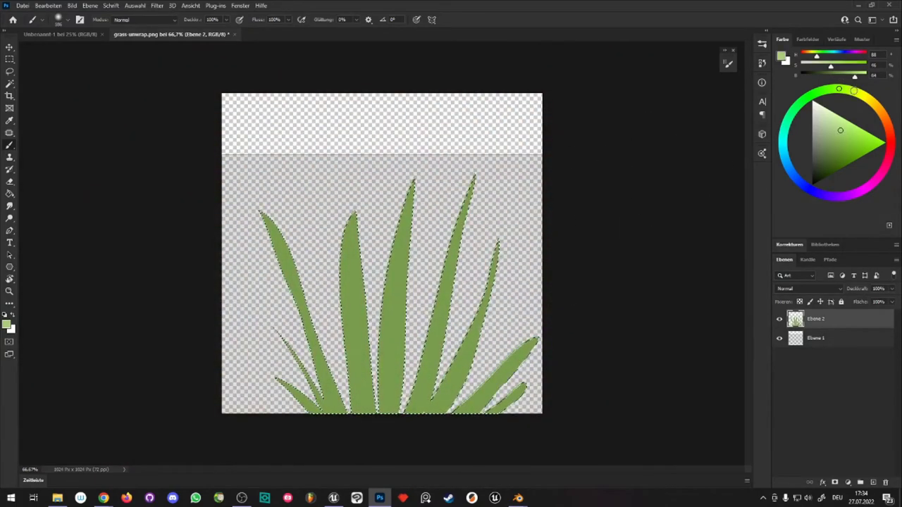
pyautogui.keyDown('alt'); pyautogui.moveTo(480, 278); pyautogui.dragTo(487, 279, button='right'); pyautogui.keyUp('alt')
pyautogui.moveTo(472, 123); pyautogui.dragTo(250, 328)
pyautogui.keyDown('alt'); pyautogui.moveTo(392, 320); pyautogui.dragTo(416, 303, button='right'); pyautogui.keyUp('alt')
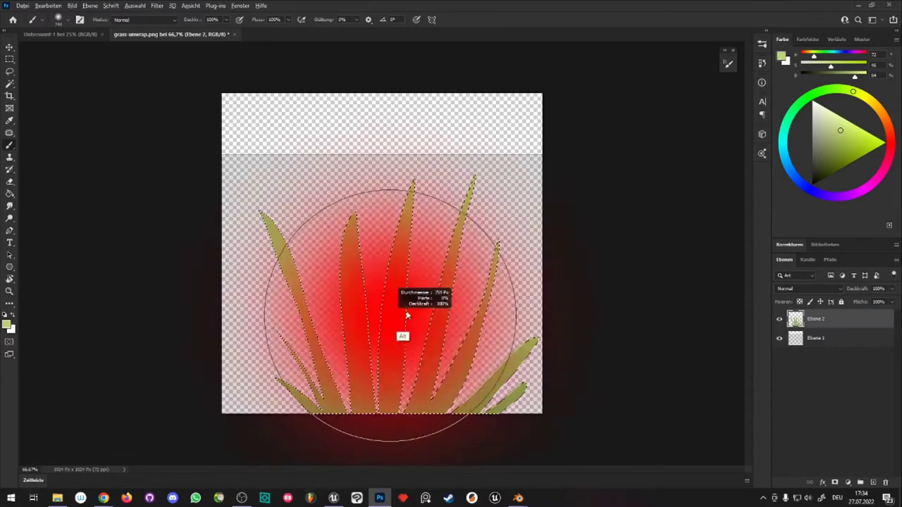
pyautogui.keyDown('alt'); pyautogui.moveTo(461, 173); pyautogui.dragTo(482, 201, button='right'); pyautogui.keyUp('alt')
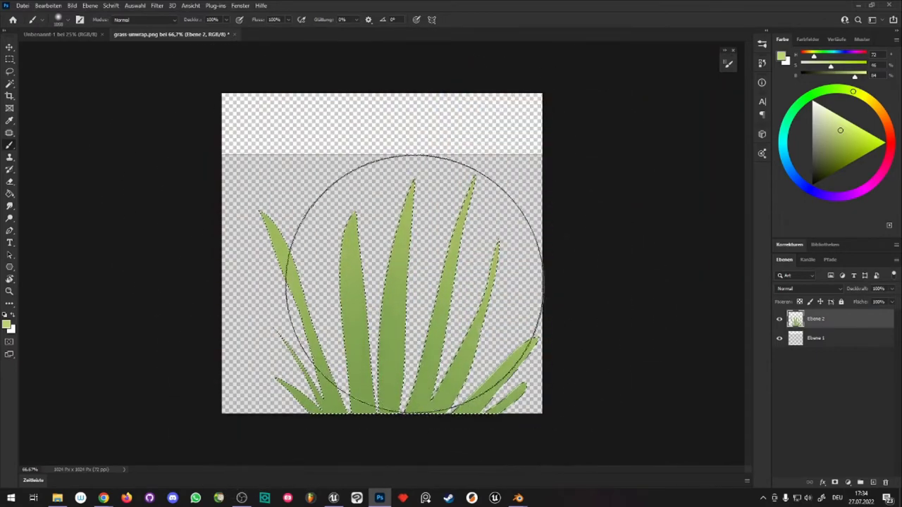
pyautogui.keyDown('alt'); pyautogui.moveTo(461, 296); pyautogui.dragTo(487, 296, button='right'); pyautogui.keyUp('alt')
pyautogui.keyDown('alt'); pyautogui.moveTo(415, 339); pyautogui.dragTo(444, 340, button='right'); pyautogui.keyUp('alt')
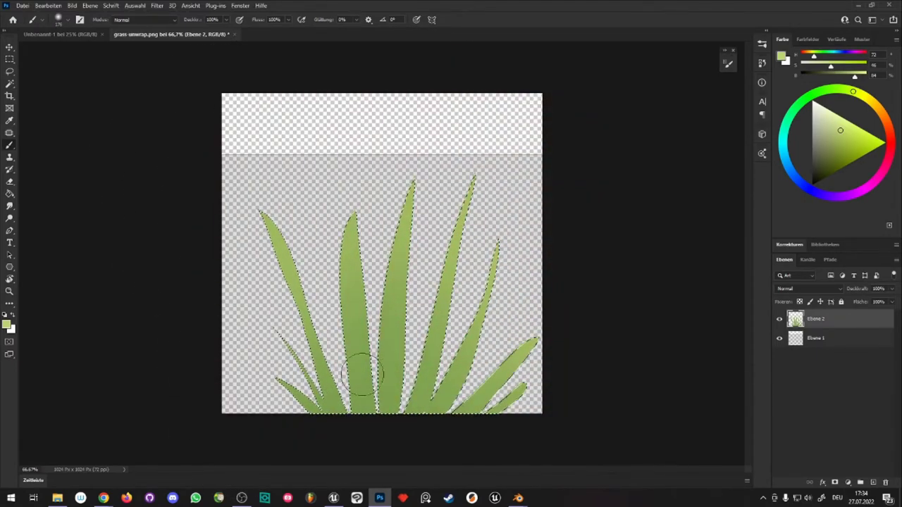
# - Deselect, lock the grass layer's transparent pixels, and set a tiny brush with a darker shading green
pyautogui.hotkey('ctrl', 'd')
pyautogui.keyDown('alt'); pyautogui.moveTo(454, 289); pyautogui.dragTo(458, 321, button='right'); pyautogui.keyUp('alt')
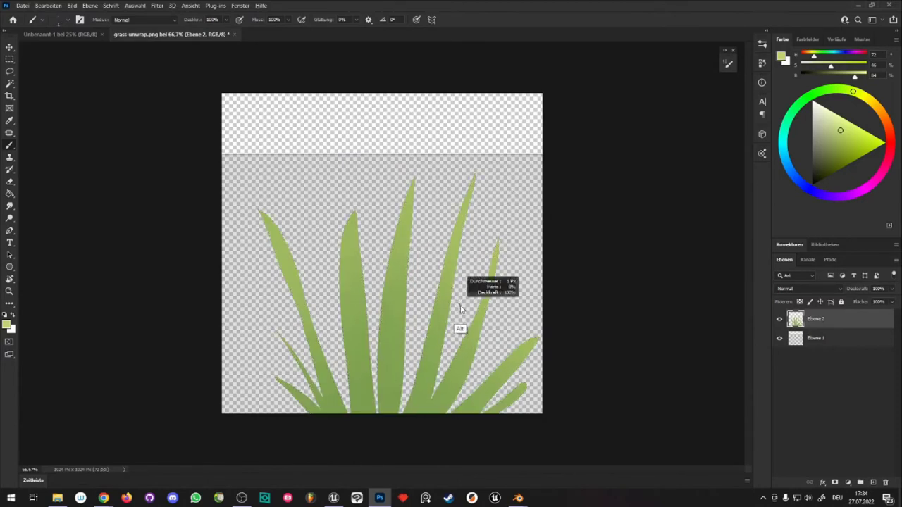
pyautogui.keyDown('alt'); pyautogui.moveTo(447, 307); pyautogui.dragTo(498, 306, button='right'); pyautogui.keyUp('alt')
pyautogui.click(799, 303)
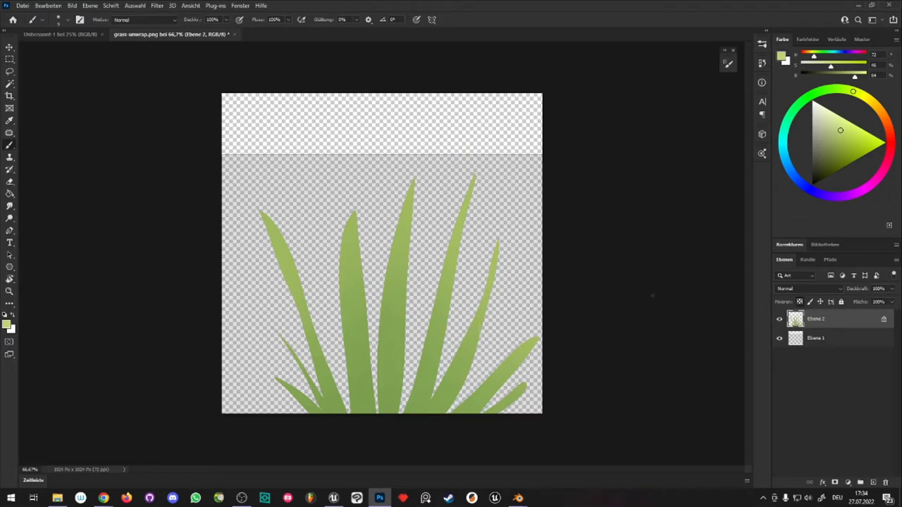
pyautogui.keyDown('alt'); pyautogui.moveTo(441, 285); pyautogui.dragTo(444, 294, button='right'); pyautogui.keyUp('alt')
pyautogui.keyDown('alt'); pyautogui.moveTo(463, 231); pyautogui.dragTo(450, 283, button='right'); pyautogui.keyUp('alt')
pyautogui.keyDown('alt'); pyautogui.click(444, 356); pyautogui.keyUp('alt')
pyautogui.moveTo(833, 153); pyautogui.dragTo(831, 158)
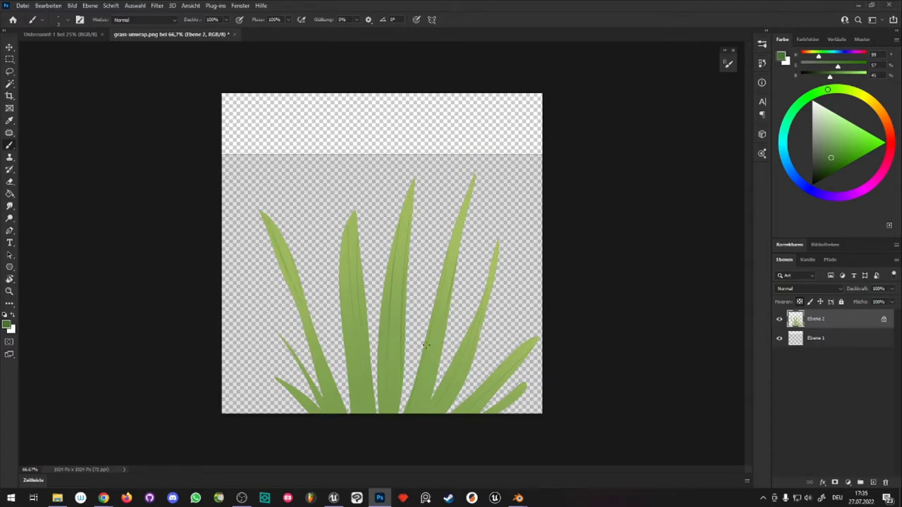
pyautogui.keyDown('alt'); pyautogui.scroll(-4, 501, 306); pyautogui.keyUp('alt')
pyautogui.keyDown('alt'); pyautogui.scroll(3, 427, 315); pyautogui.keyUp('alt')
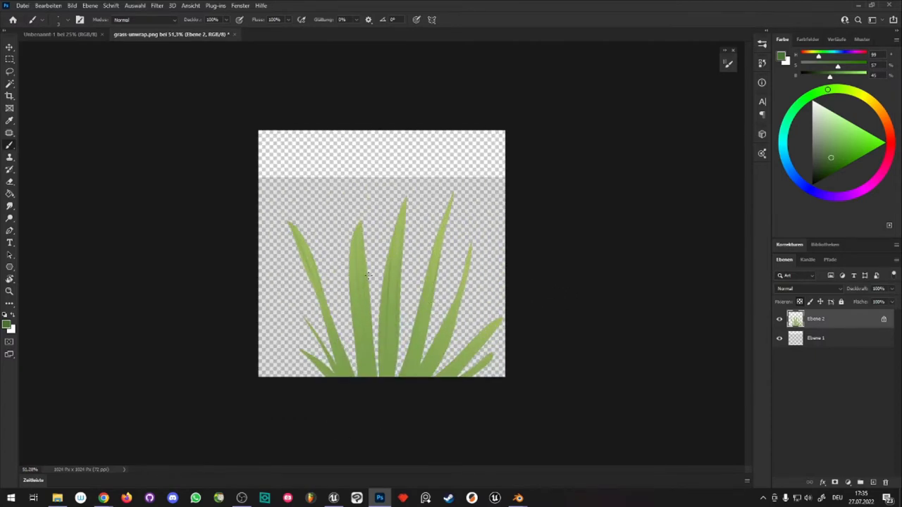
# - Lasso the centre, left and right blades and paint darker shading on them
pyautogui.press('l')
pyautogui.moveTo(412, 187); pyautogui.dragTo(386, 378)
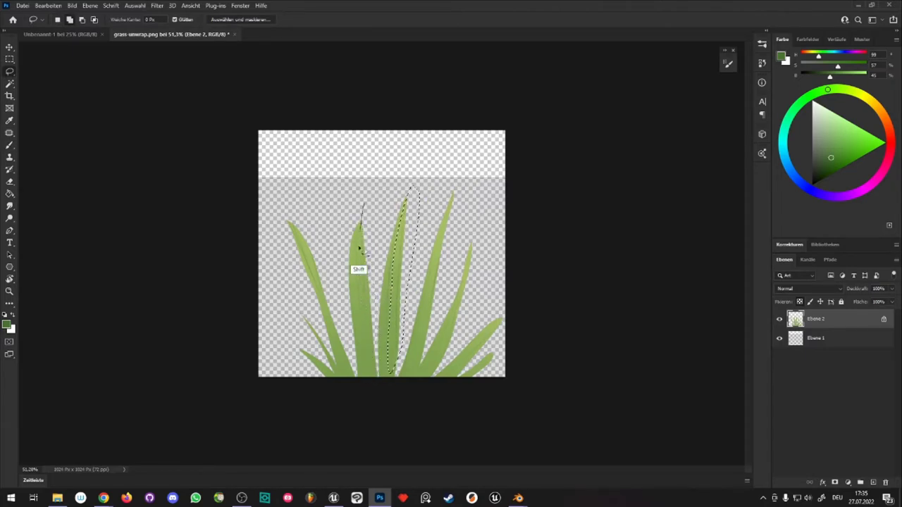
pyautogui.keyDown('shift'); pyautogui.moveTo(386, 378); pyautogui.dragTo(368, 218); pyautogui.keyUp('shift')
pyautogui.keyDown('shift'); pyautogui.moveTo(455, 191); pyautogui.dragTo(452, 299); pyautogui.keyUp('shift')
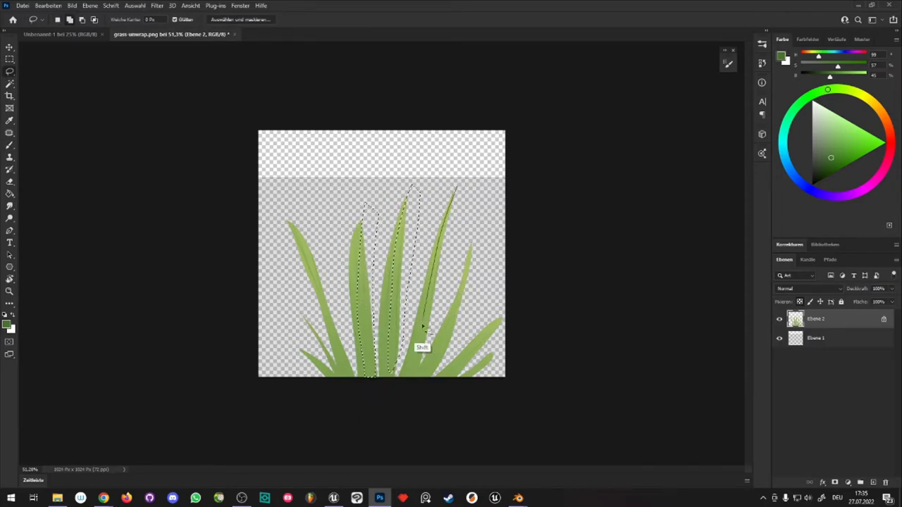
pyautogui.press('b')
pyautogui.rightClick(445, 301)
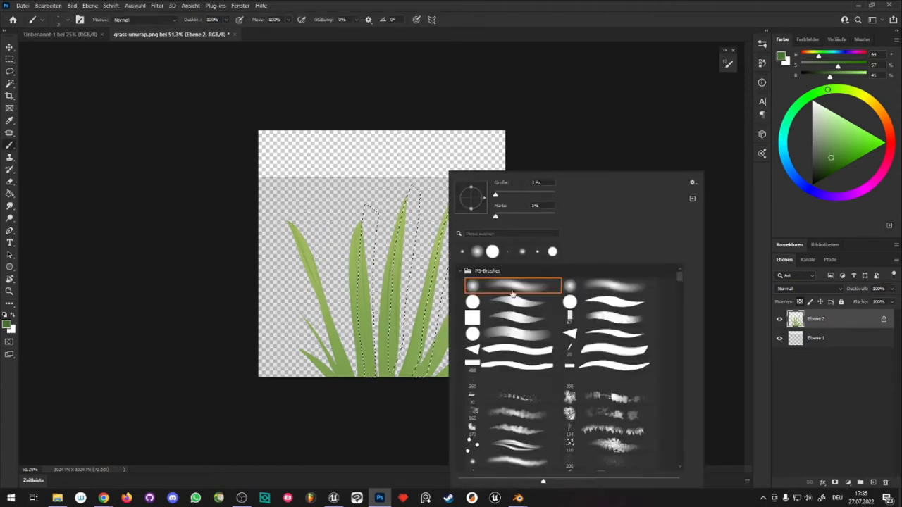
pyautogui.keyDown('alt'); pyautogui.moveTo(423, 299); pyautogui.dragTo(421, 346, button='right'); pyautogui.keyUp('alt')
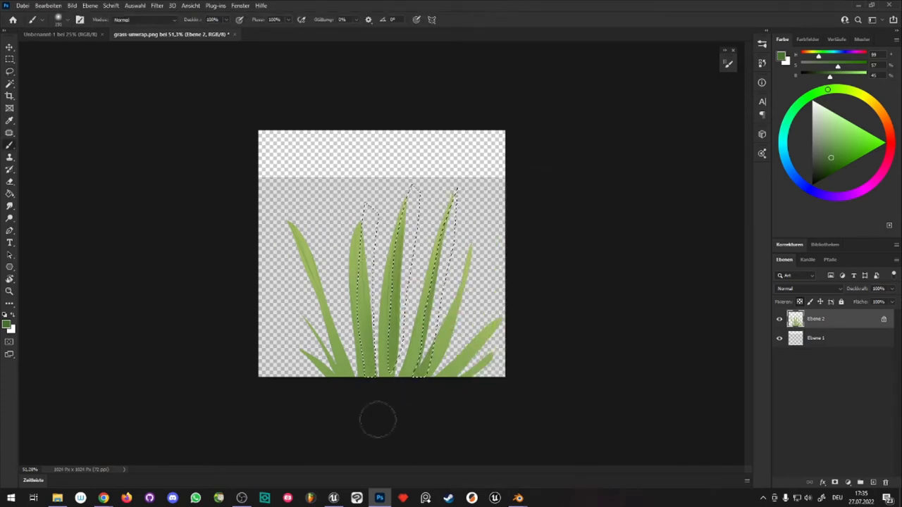
pyautogui.hotkey('ctrl', 'd')
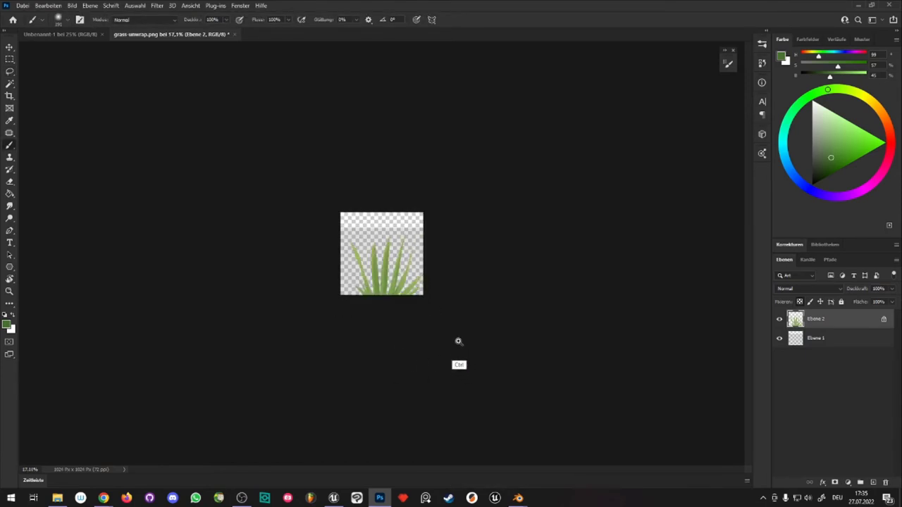
pyautogui.keyDown('ctrl'); pyautogui.moveTo(459, 342); pyautogui.dragTo(465, 339); pyautogui.keyUp('ctrl')
pyautogui.moveTo(401, 365)
pyautogui.keyDown('ctrl'); pyautogui.mouseDown()
pyautogui.moveTo(385, 321)
pyautogui.moveTo(483, 188)
pyautogui.moveTo(455, 274)
pyautogui.moveTo(511, 325)
pyautogui.mouseUp(); pyautogui.keyUp('ctrl')
# - Hide the Ebene 1 outline layer and nudge the grass slightly left
pyautogui.click(779, 339)
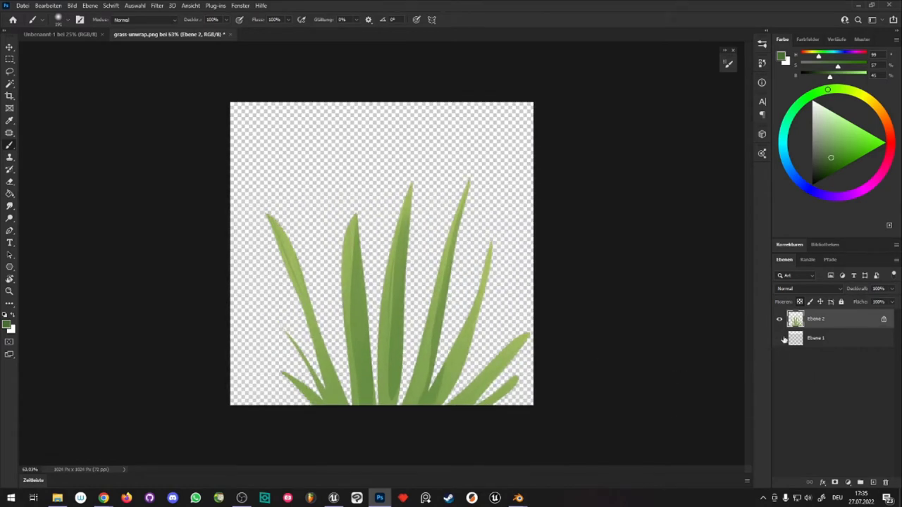
pyautogui.doubleClick(779, 339)
pyautogui.press('v')
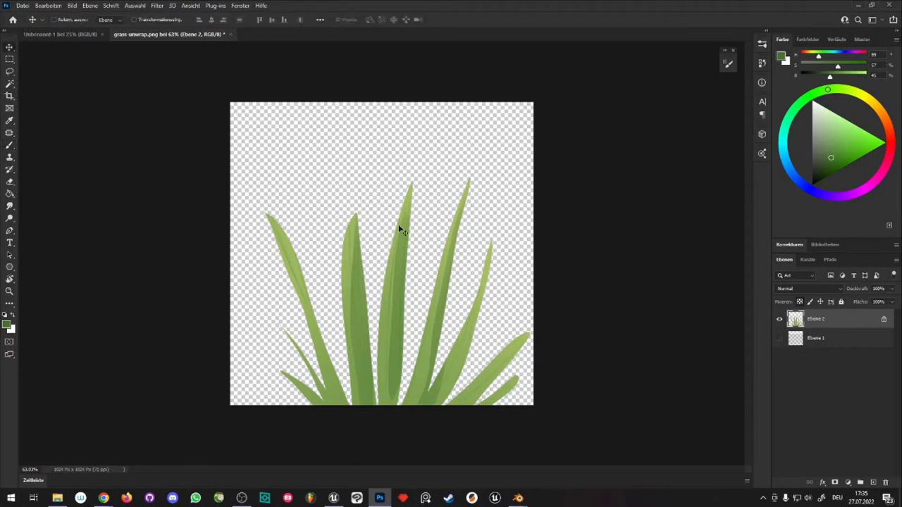
pyautogui.hotkey('shift', 'Left')
pyautogui.hotkey('shift', 'Left')
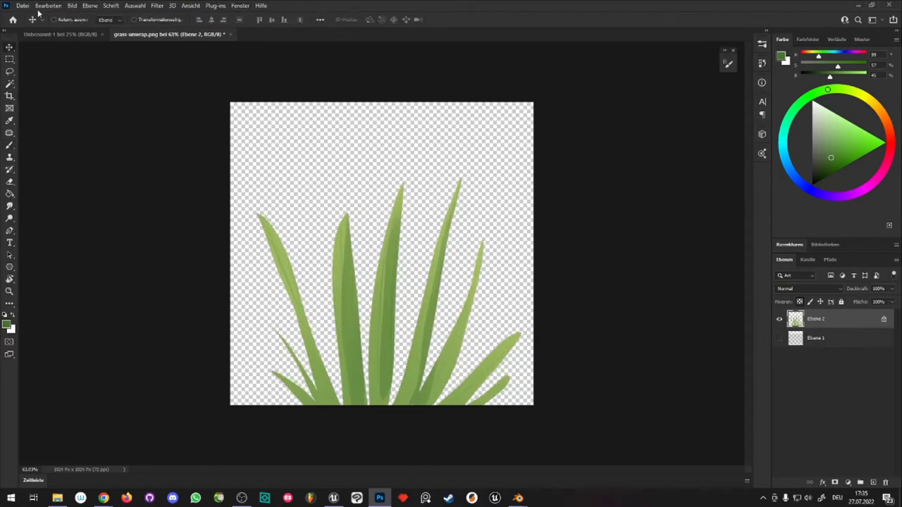
# - Save the grass artwork in place as a PNG, confirming the PNG format options
pyautogui.click(29, 7)
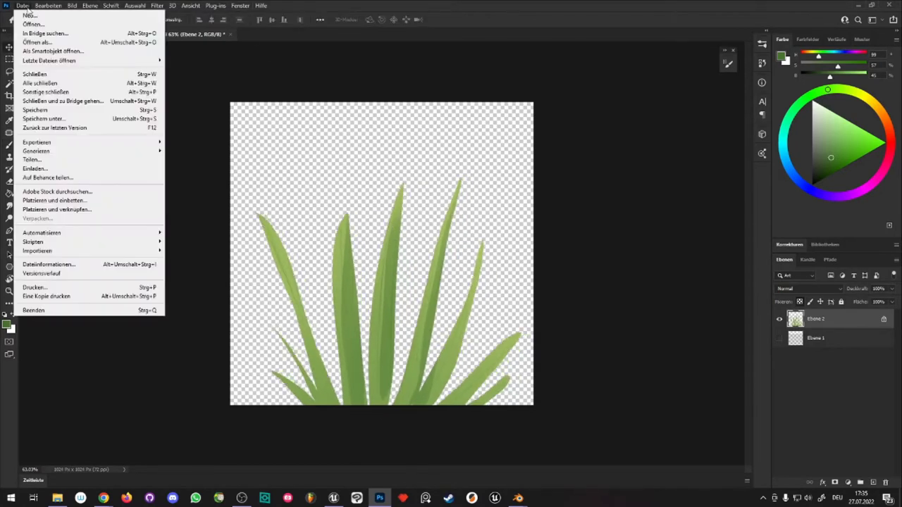
pyautogui.click(59, 120)
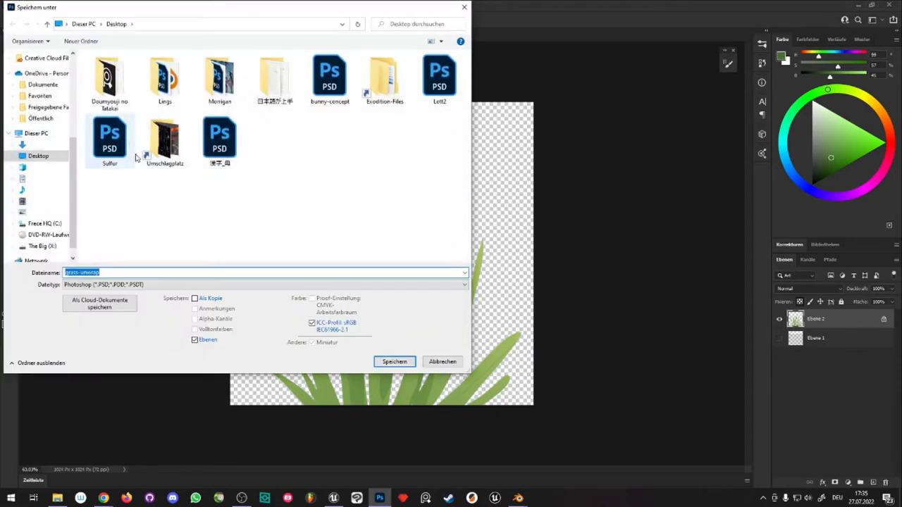
pyautogui.moveTo(272, 15); pyautogui.dragTo(143, 45)
pyautogui.press('Escape')
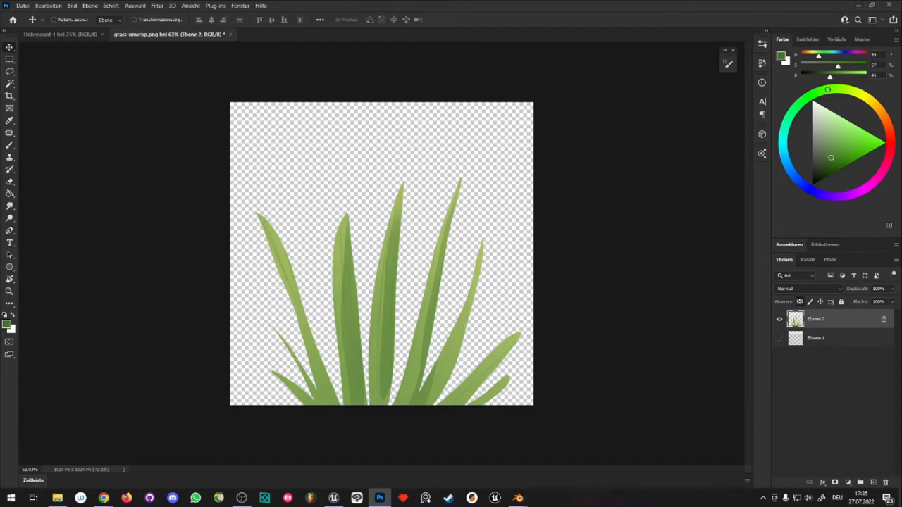
pyautogui.hotkey('ctrl', 's')
pyautogui.click(519, 148)
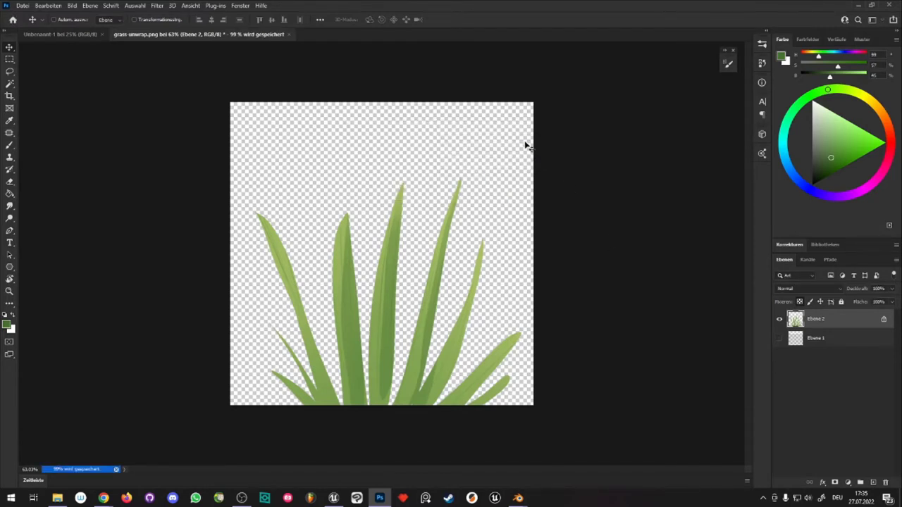
# - Minimise Photoshop and check grass-diff up close in Windows Photo Viewer, then close it
pyautogui.click(857, 6)
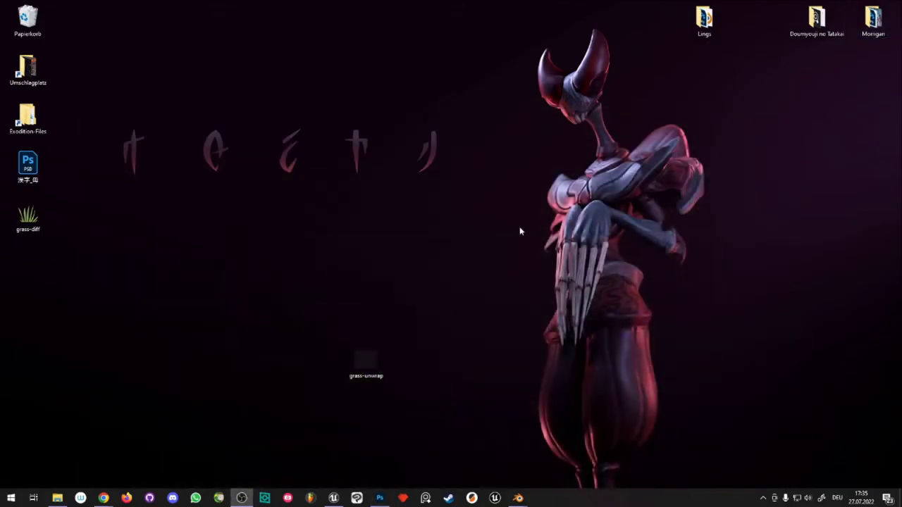
pyautogui.moveTo(59, 233)
pyautogui.mouseDown()
pyautogui.moveTo(283, 332)
pyautogui.moveTo(314, 372)
pyautogui.mouseUp()
pyautogui.doubleClick(315, 375)
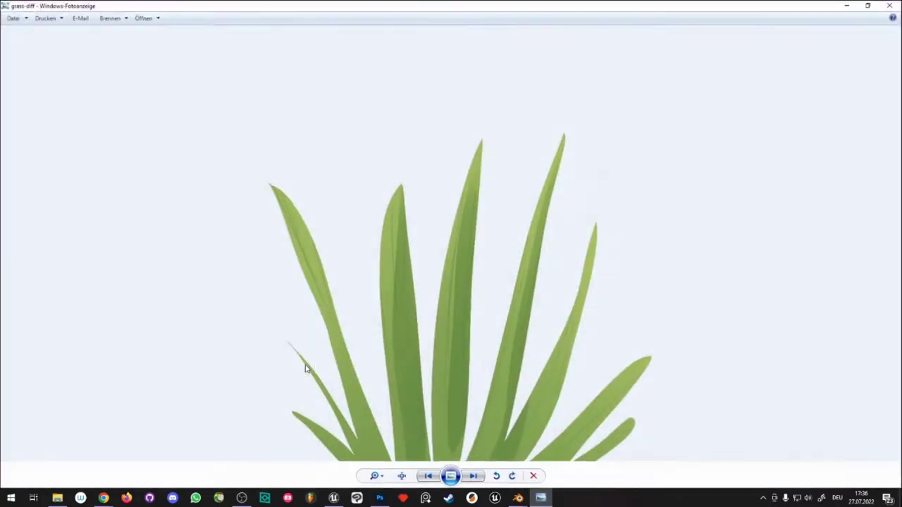
pyautogui.scroll(3, 428, 212)
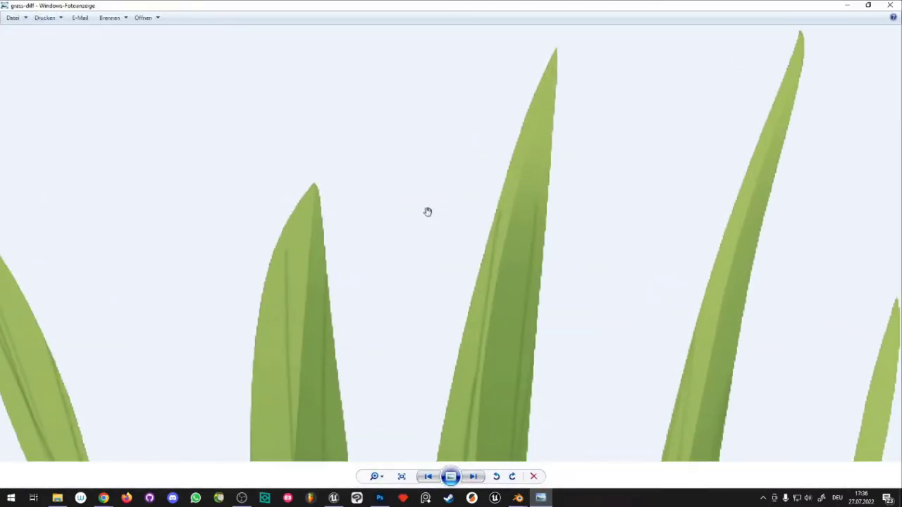
pyautogui.click(889, 5)
# - Bring the Blender plane scene back and toggle its edit mode with Tab
pyautogui.moveTo(524, 502)
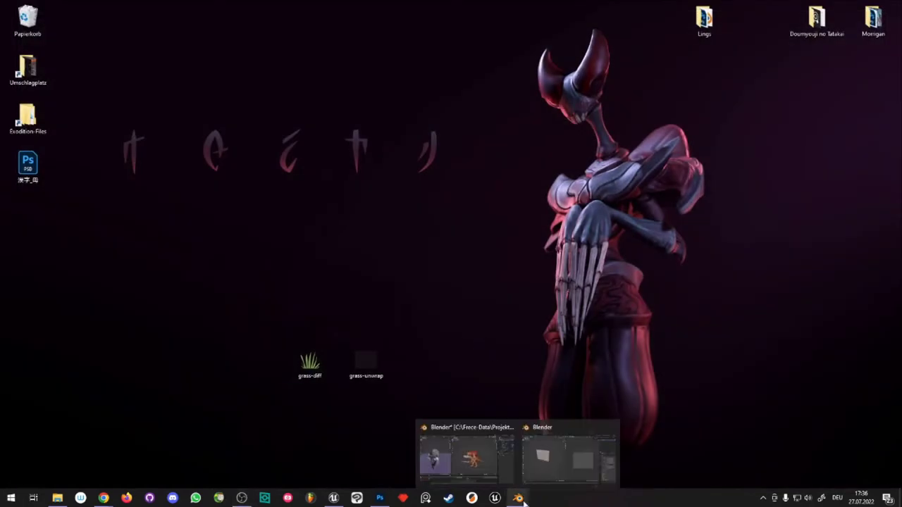
pyautogui.click(569, 459)
pyautogui.moveTo(437, 229)
pyautogui.mouseDown(button='middle')
pyautogui.moveTo(242, 237)
pyautogui.moveTo(193, 210)
pyautogui.moveTo(294, 256)
pyautogui.moveTo(261, 221)
pyautogui.mouseUp(button='middle')
pyautogui.press('Tab')
# - Return to Object Mode and duplicate the plane, rotated 90° around Z
pyautogui.click(42, 29)
pyautogui.click(42, 38)
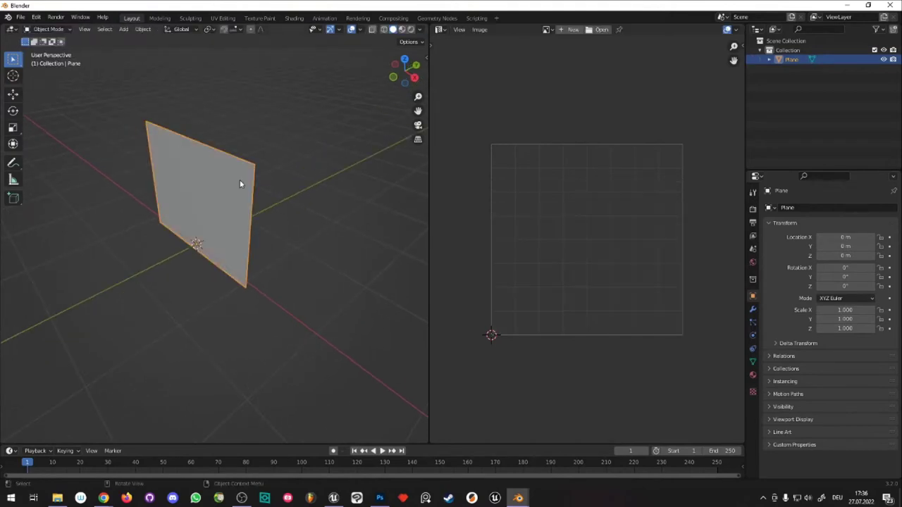
pyautogui.hotkey('shift', 'd')
pyautogui.press('r')
pyautogui.write('z')
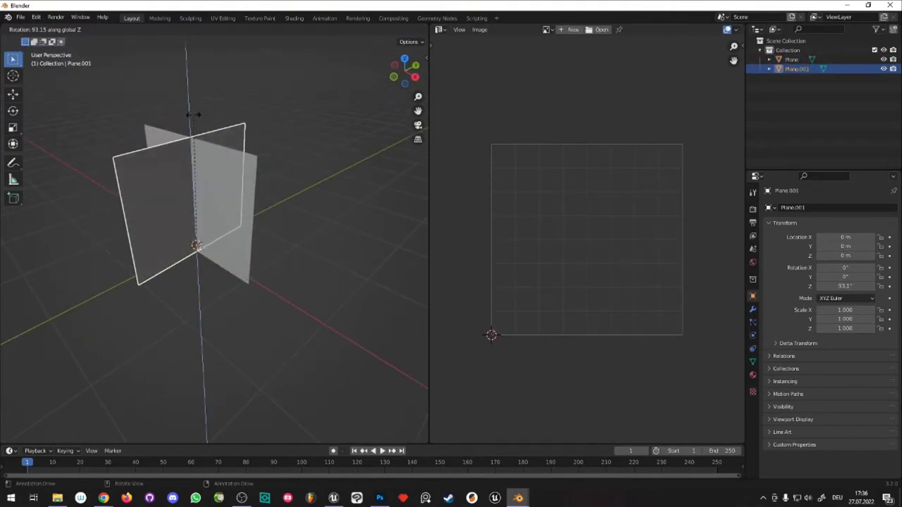
pyautogui.write('90')
pyautogui.press('Return')
pyautogui.moveTo(184, 120)
pyautogui.mouseDown(button='middle')
pyautogui.moveTo(272, 231)
pyautogui.moveTo(298, 207)
pyautogui.moveTo(312, 277)
pyautogui.moveTo(301, 258)
pyautogui.mouseUp(button='middle')
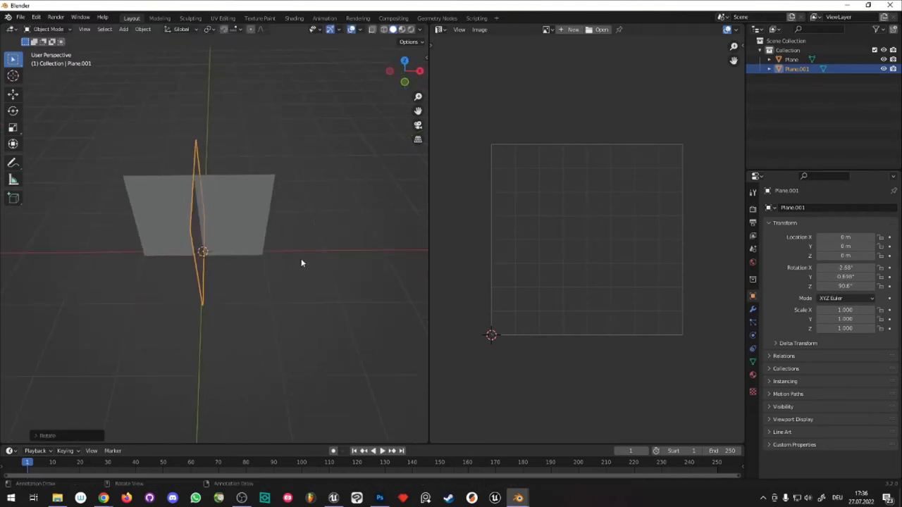
# - Duplicate both planes and rotate the copies about 45° around Z, then adjust them
pyautogui.press('a')
pyautogui.hotkey('shift', 'd')
pyautogui.press('r')
pyautogui.press('z')
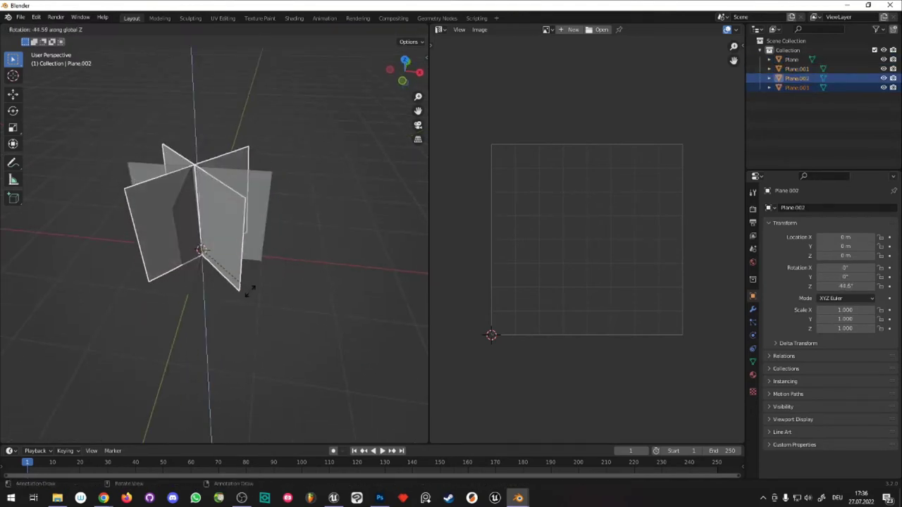
pyautogui.click(285, 254)
pyautogui.moveTo(284, 254)
pyautogui.mouseDown(button='middle')
pyautogui.moveTo(326, 212)
pyautogui.moveTo(278, 181)
pyautogui.mouseUp(button='middle')
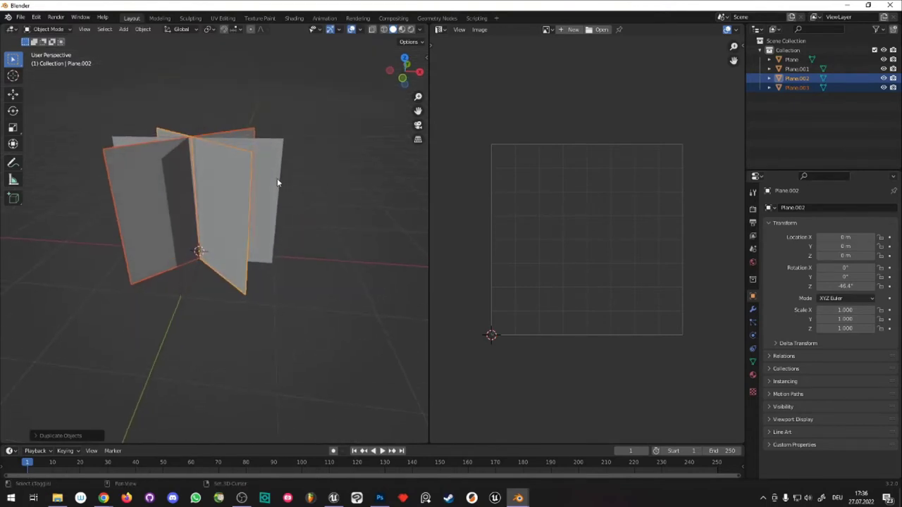
pyautogui.keyDown('shift'); pyautogui.click(277, 181); pyautogui.keyUp('shift')
pyautogui.press('r')
pyautogui.click(278, 177)
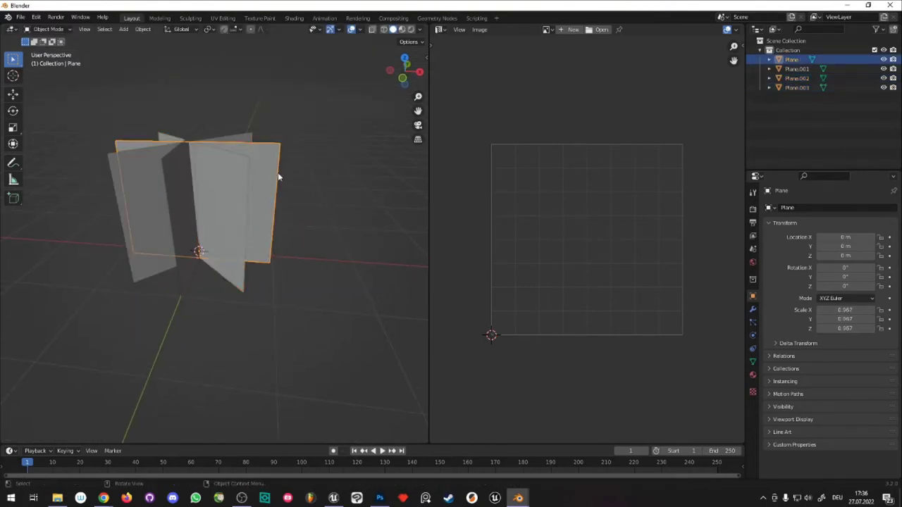
# - Select Plane.003 on its own and bring up the editor-type list
pyautogui.click(275, 163)
pyautogui.moveTo(305, 134)
pyautogui.mouseDown(button='middle')
pyautogui.moveTo(269, 172)
pyautogui.moveTo(182, 208)
pyautogui.moveTo(265, 222)
pyautogui.moveTo(229, 203)
pyautogui.moveTo(172, 232)
pyautogui.moveTo(256, 259)
pyautogui.moveTo(297, 245)
pyautogui.moveTo(261, 235)
pyautogui.moveTo(297, 246)
pyautogui.moveTo(284, 205)
pyautogui.mouseUp(button='middle')
pyautogui.click(269, 172)
pyautogui.scroll(-3, 182, 208)
pyautogui.scroll(3, 266, 222)
pyautogui.click(284, 205)
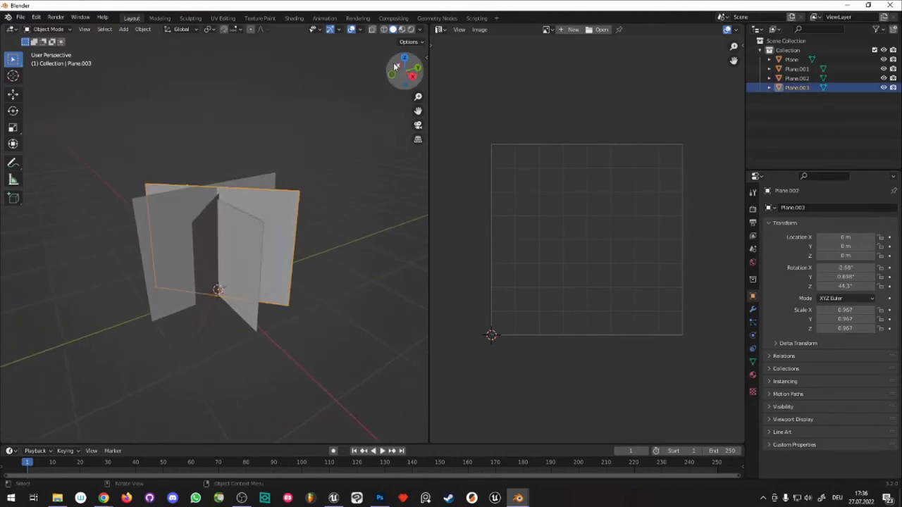
pyautogui.click(440, 29)
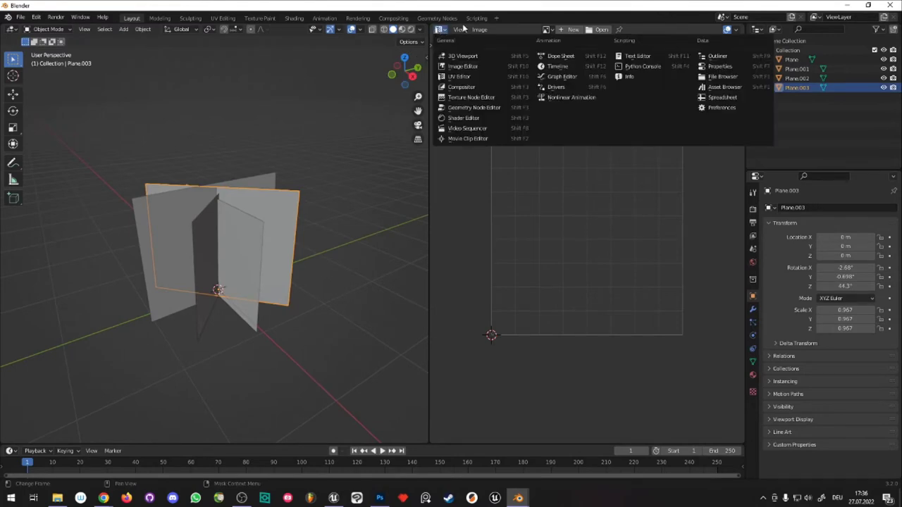
# - Split the image area, make the top a Shader Editor, and add a new material to Plane.003
pyautogui.click(475, 22)
pyautogui.moveTo(433, 26); pyautogui.dragTo(439, 252)
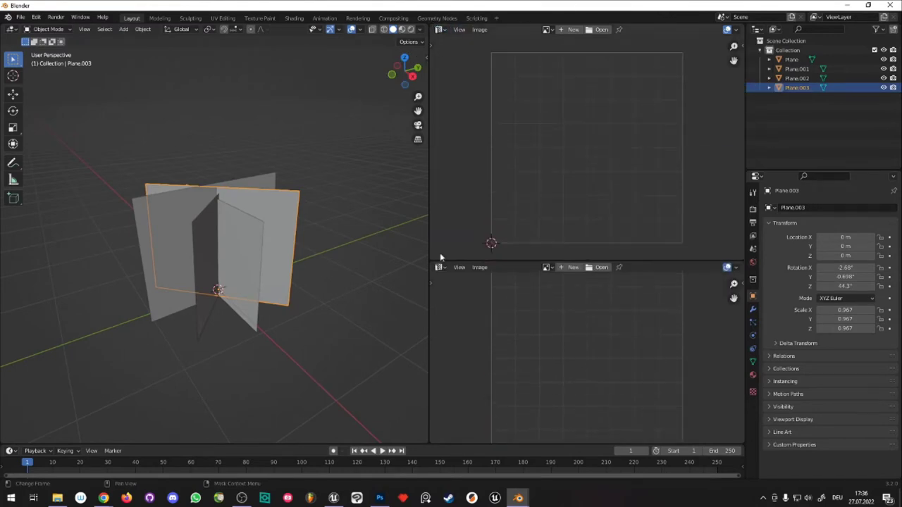
pyautogui.click(440, 29)
pyautogui.click(469, 119)
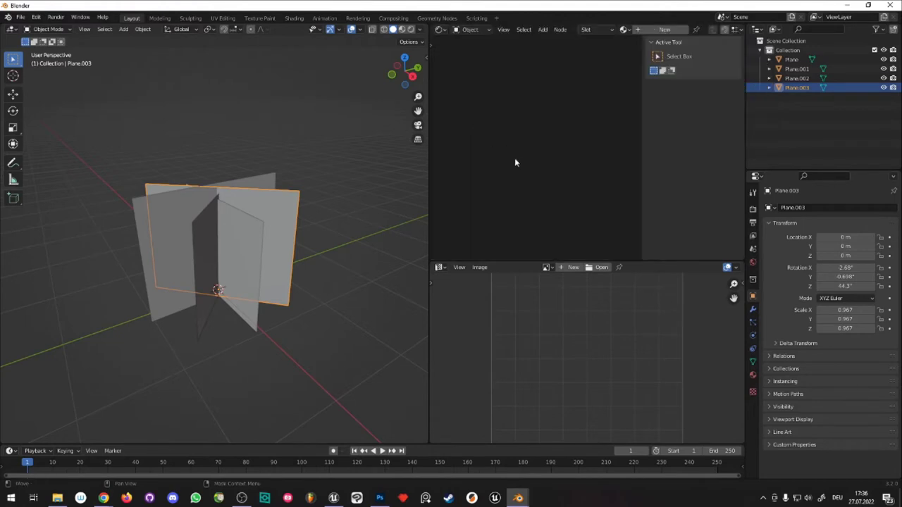
pyautogui.moveTo(654, 161); pyautogui.dragTo(742, 162)
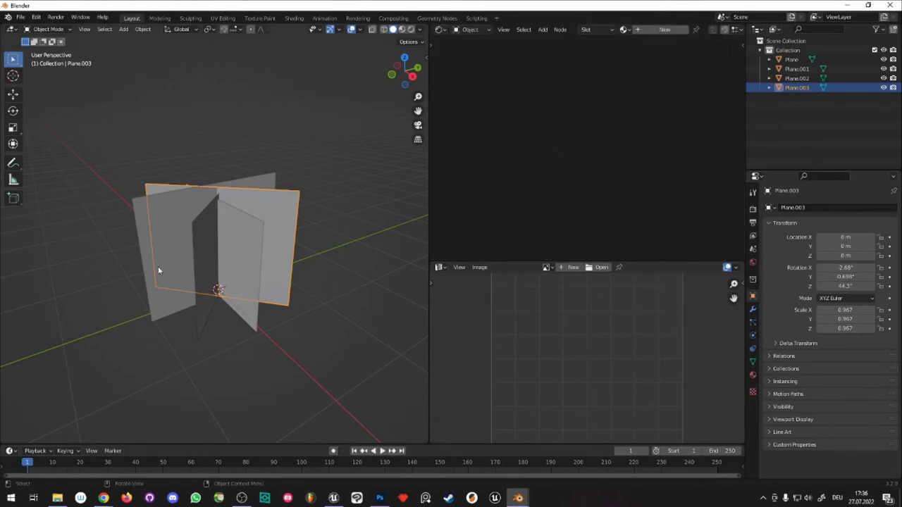
pyautogui.click(753, 375)
pyautogui.click(842, 247)
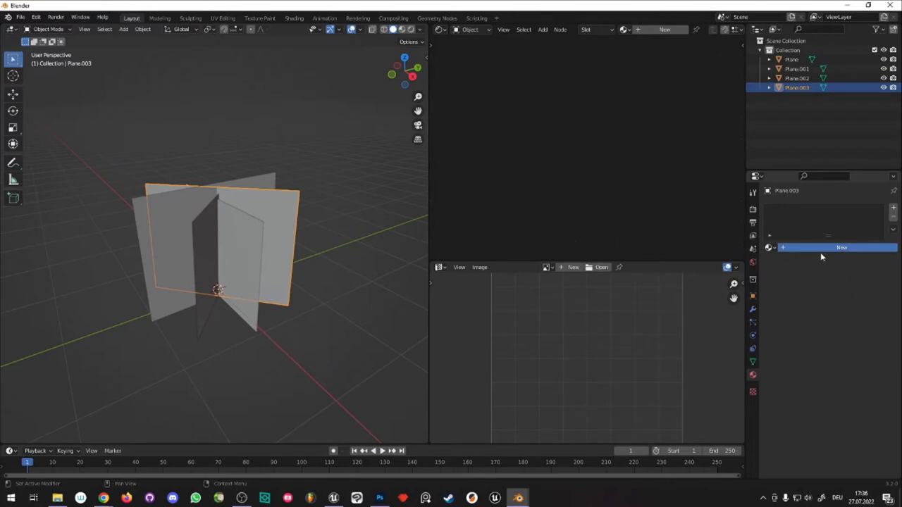
# - Drag grass-diff.png from the desktop into the shader node graph
pyautogui.moveTo(624, 185); pyautogui.dragTo(670, 158, button='middle')
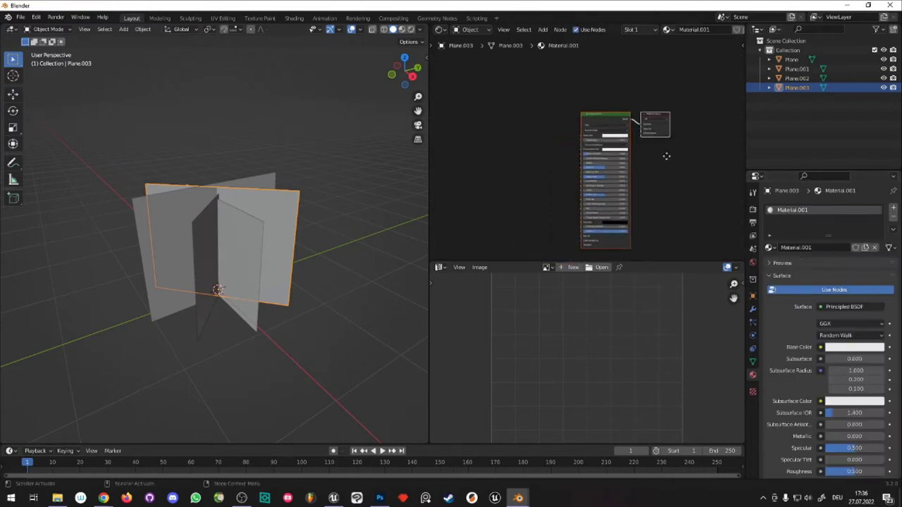
pyautogui.moveTo(677, 9); pyautogui.dragTo(610, 434)
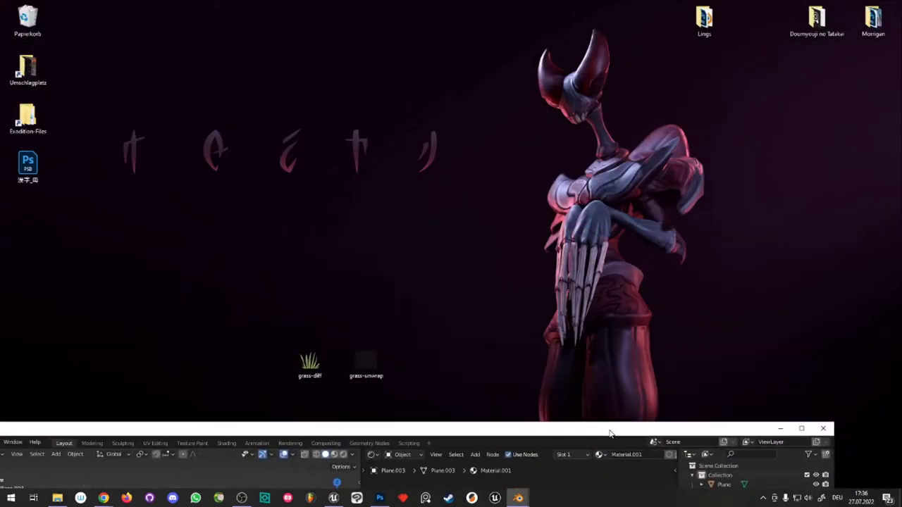
pyautogui.moveTo(310, 365); pyautogui.dragTo(559, 478)
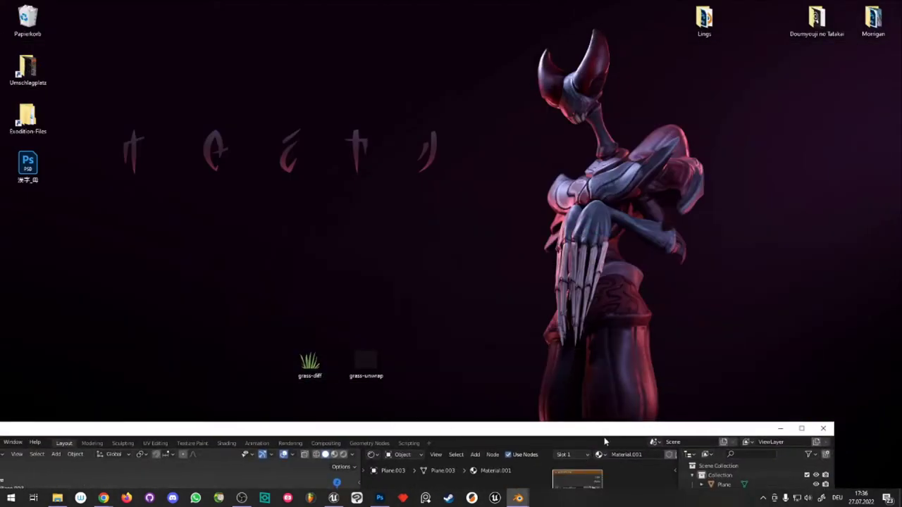
pyautogui.moveTo(604, 432); pyautogui.dragTo(607, 4)
# - Link the image's Color to Base Color and its Alpha to the shader's Alpha
pyautogui.moveTo(643, 64)
pyautogui.mouseDown()
pyautogui.moveTo(556, 133)
pyautogui.moveTo(577, 123)
pyautogui.mouseUp()
pyautogui.scroll(3, 556, 133)
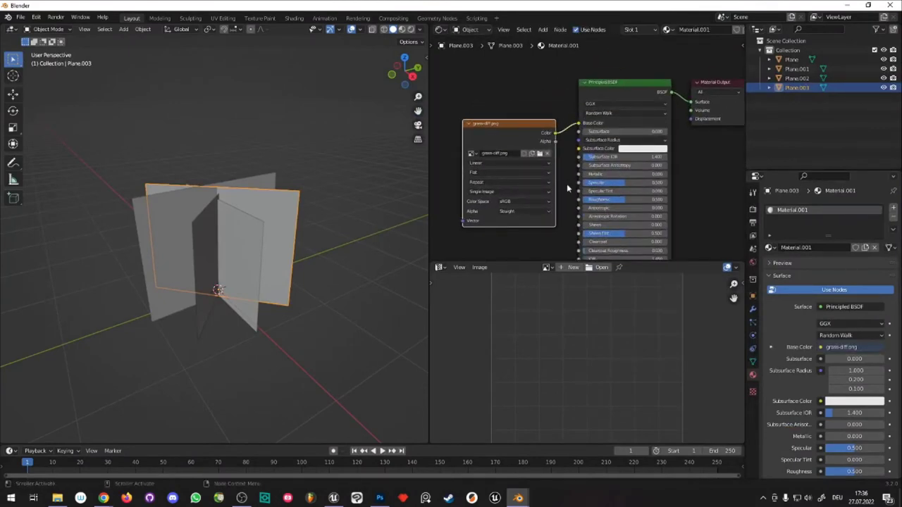
pyautogui.moveTo(567, 184); pyautogui.dragTo(591, 151, button='middle')
pyautogui.moveTo(543, 99); pyautogui.dragTo(510, 107)
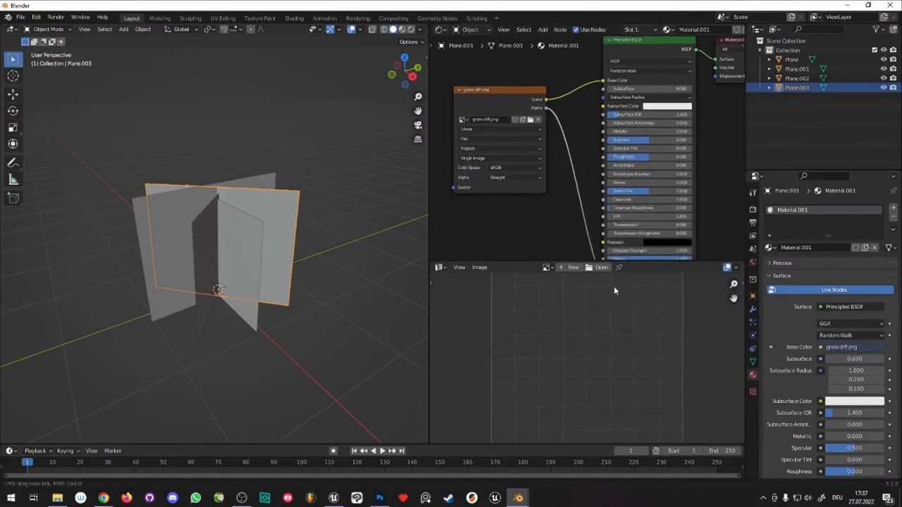
pyautogui.moveTo(575, 283)
pyautogui.mouseDown()
pyautogui.moveTo(625, 148)
pyautogui.moveTo(604, 137)
pyautogui.mouseUp()
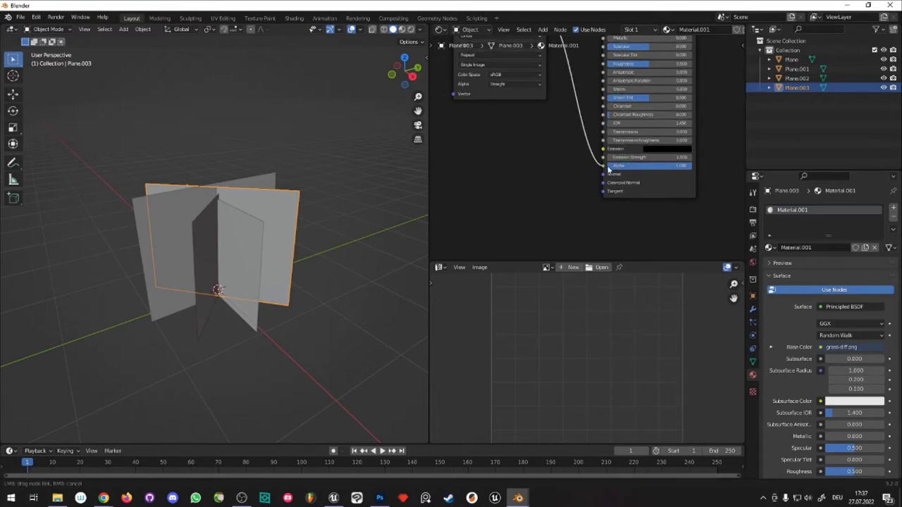
pyautogui.moveTo(604, 136); pyautogui.dragTo(604, 164)
pyautogui.scroll(-1, 525, 190)
pyautogui.moveTo(522, 189); pyautogui.dragTo(538, 200, button='middle')
pyautogui.moveTo(504, 99); pyautogui.dragTo(504, 149)
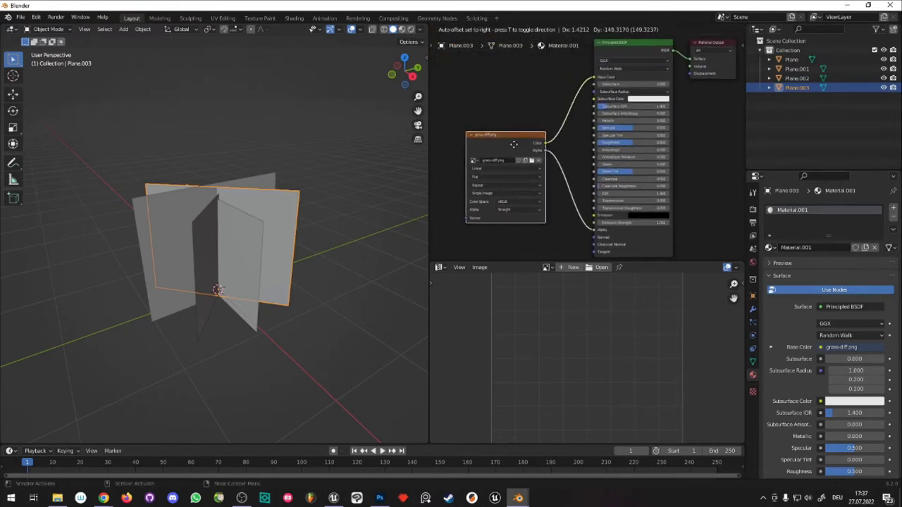
pyautogui.moveTo(506, 149); pyautogui.dragTo(518, 143, button='middle')
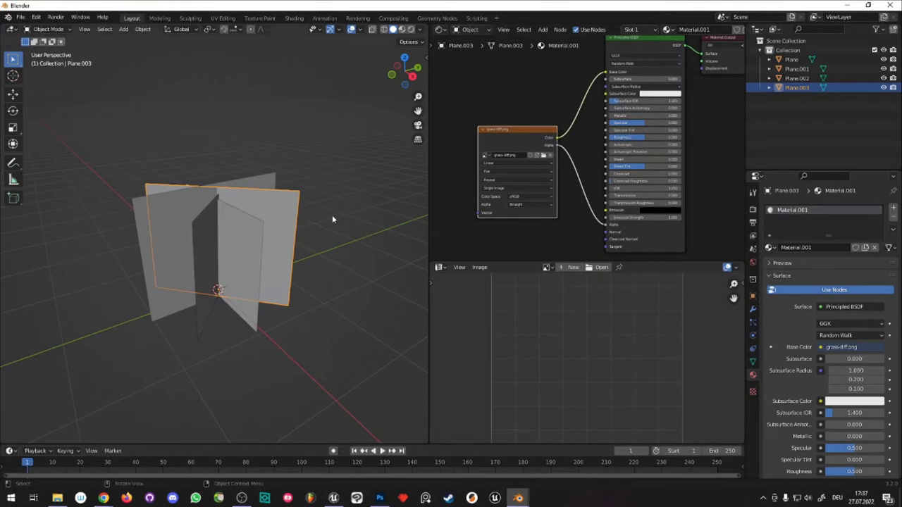
# - Switch the 3D view to Material Preview to see the textured grass plane
pyautogui.click(402, 30)
pyautogui.moveTo(302, 222); pyautogui.dragTo(298, 241, button='middle')
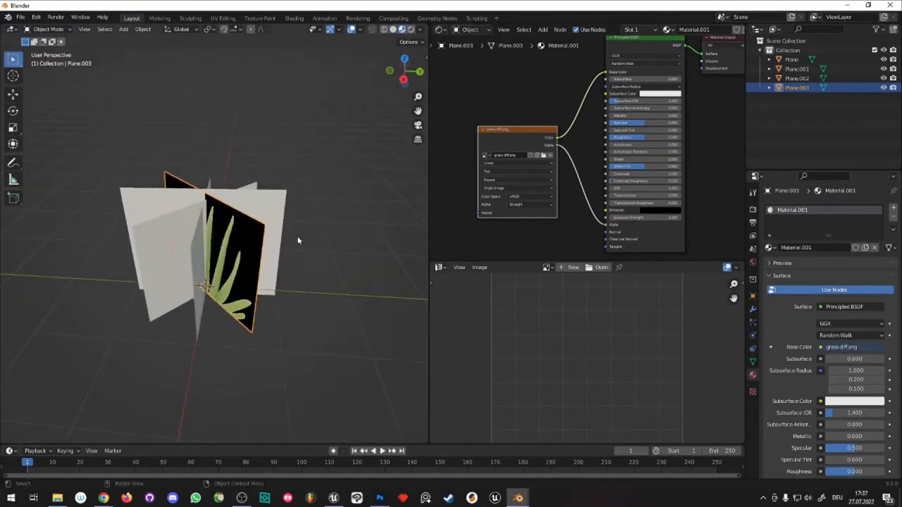
pyautogui.scroll(-5, 826, 344)
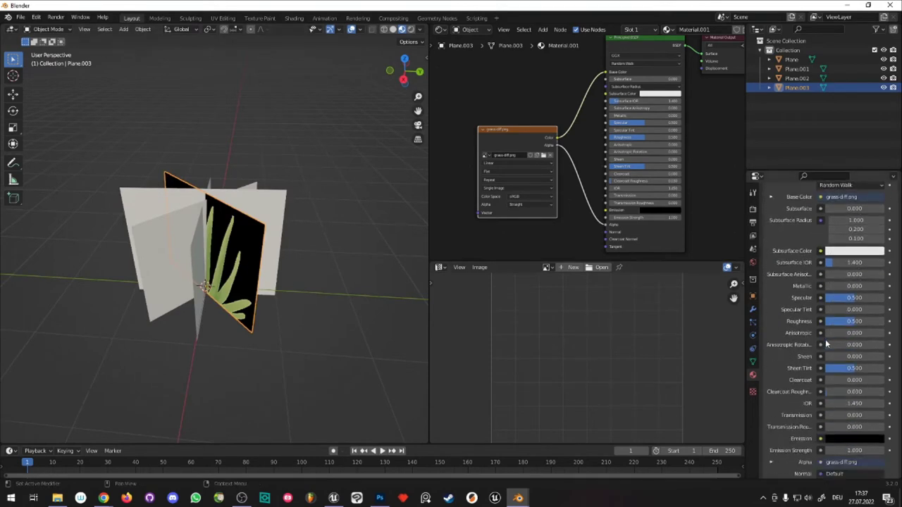
pyautogui.scroll(-6, 823, 348)
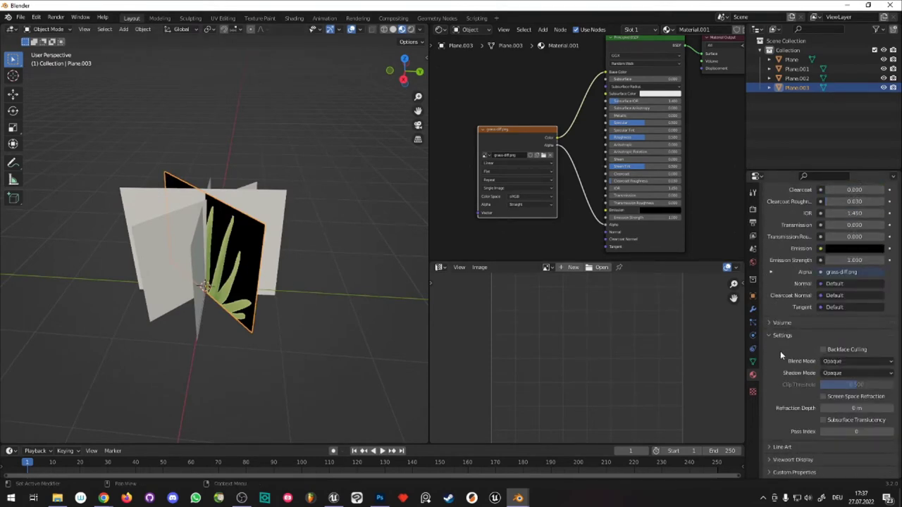
pyautogui.scroll(-4, 780, 351)
pyautogui.scroll(4, 825, 358)
# - Set the grass material's blend mode to Alpha Clip
pyautogui.click(850, 362)
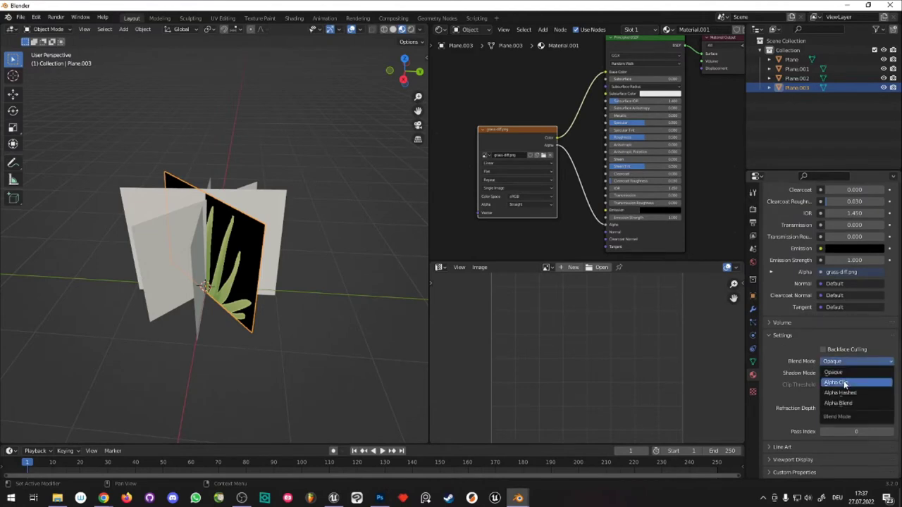
pyautogui.click(845, 383)
pyautogui.moveTo(298, 187)
pyautogui.mouseDown(button='middle')
pyautogui.moveTo(335, 238)
pyautogui.moveTo(305, 230)
pyautogui.moveTo(284, 246)
pyautogui.mouseUp(button='middle')
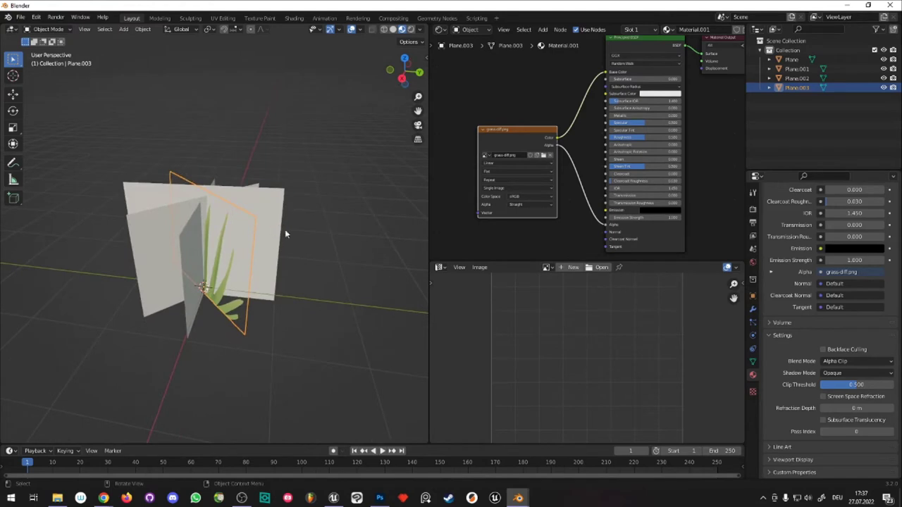
# - Select the other planes with Plane.003 active and Copy Material to Selected
pyautogui.keyDown('shift'); pyautogui.click(276, 248); pyautogui.keyUp('shift')
pyautogui.keyDown('shift'); pyautogui.click(176, 218); pyautogui.keyUp('shift')
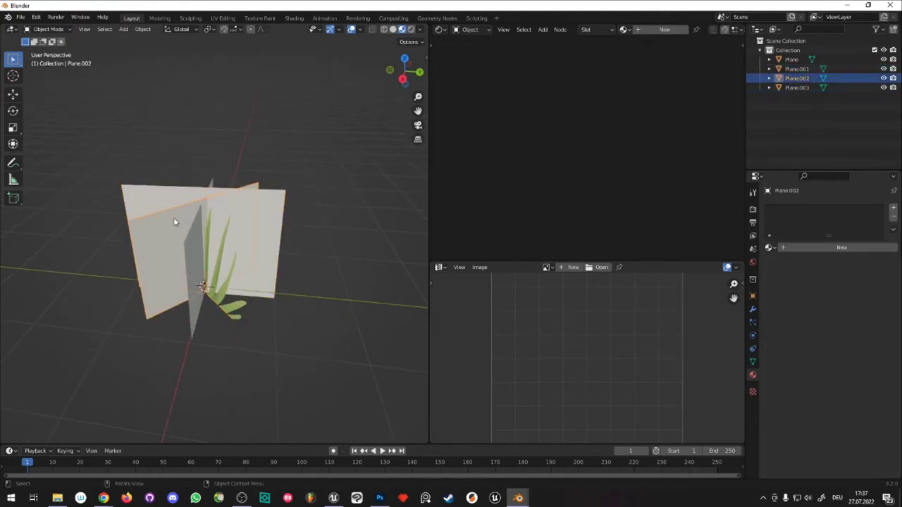
pyautogui.keyDown('shift'); pyautogui.click(189, 211); pyautogui.keyUp('shift')
pyautogui.keyDown('shift'); pyautogui.click(257, 291); pyautogui.keyUp('shift')
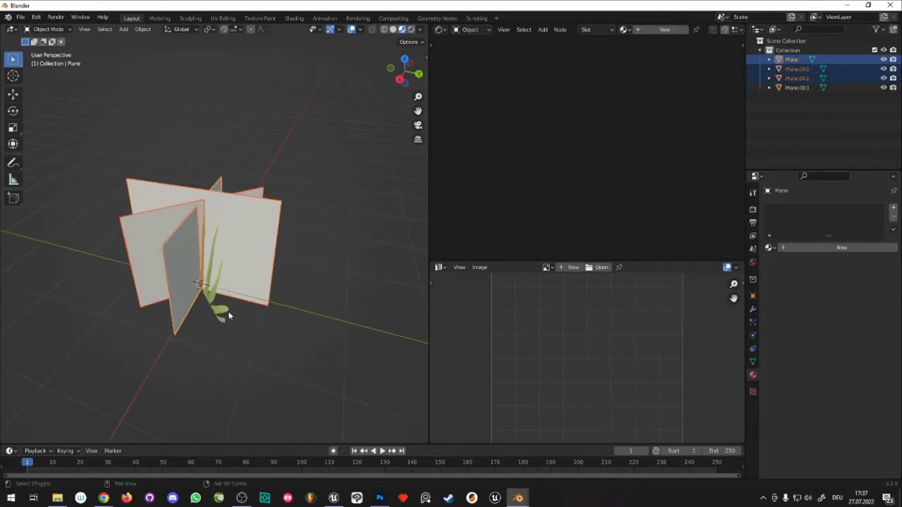
pyautogui.keyDown('shift'); pyautogui.click(242, 305); pyautogui.keyUp('shift')
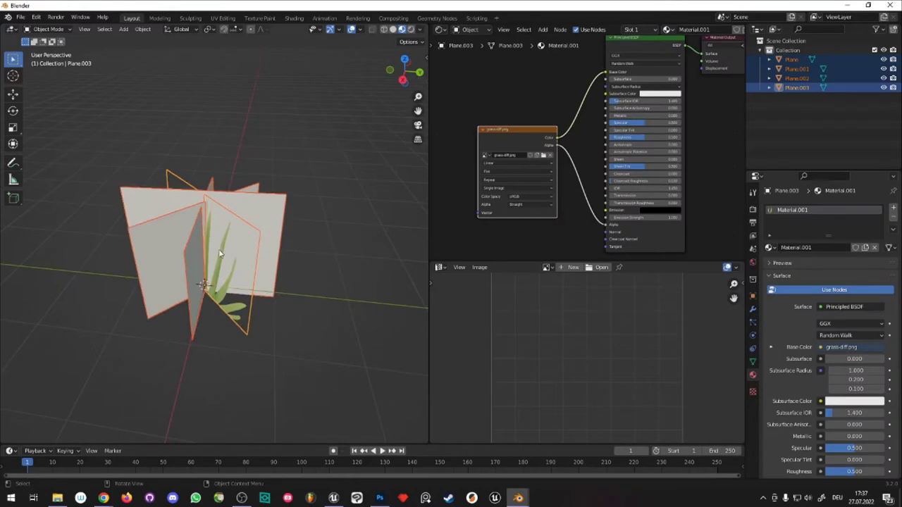
pyautogui.click(894, 230)
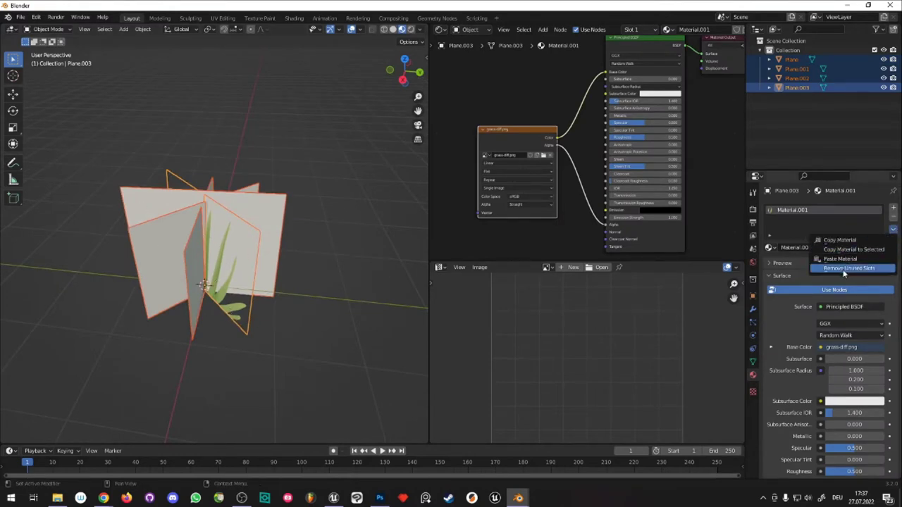
pyautogui.click(850, 249)
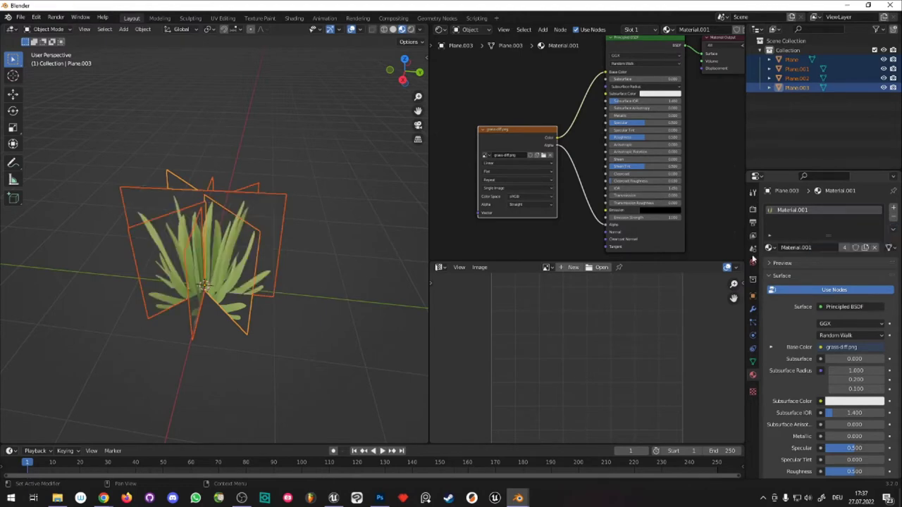
pyautogui.click(285, 252)
pyautogui.moveTo(284, 251)
pyautogui.mouseDown(button='middle')
pyautogui.moveTo(267, 276)
pyautogui.moveTo(349, 245)
pyautogui.moveTo(197, 289)
pyautogui.moveTo(31, 65)
pyautogui.mouseUp(button='middle')
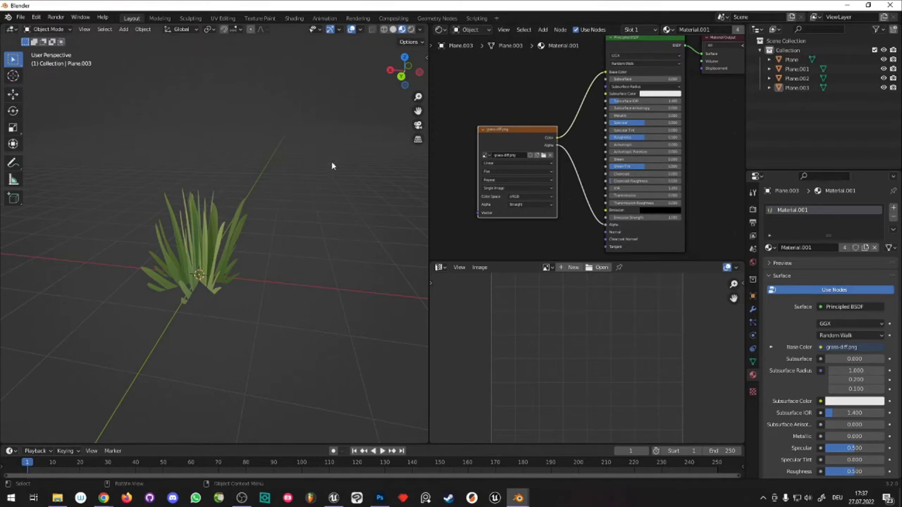
# - Select all four planes in the outliner and join them with Ctrl+J into the object Plane
pyautogui.click(792, 59)
pyautogui.keyDown('shift'); pyautogui.click(789, 89); pyautogui.keyUp('shift')
pyautogui.moveTo(228, 246)
pyautogui.mouseDown(button='middle')
pyautogui.moveTo(209, 262)
pyautogui.moveTo(236, 247)
pyautogui.mouseUp(button='middle')
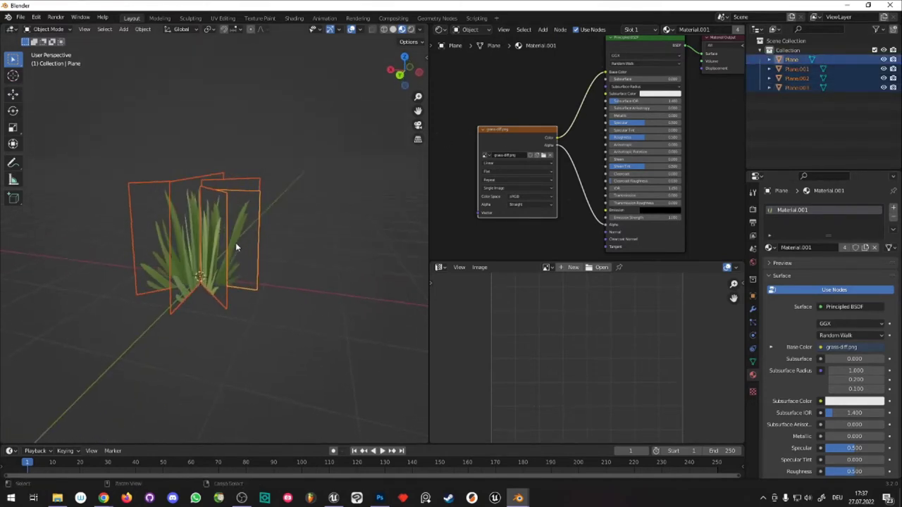
pyautogui.hotkey('ctrl', 'j')
pyautogui.moveTo(238, 248); pyautogui.dragTo(287, 265, button='middle')
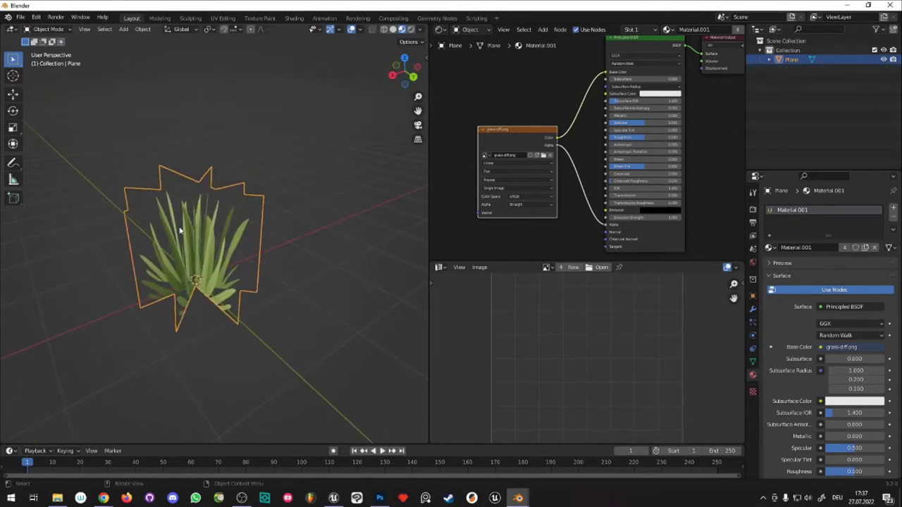
pyautogui.moveTo(180, 230)
pyautogui.mouseDown(button='middle')
pyautogui.moveTo(315, 262)
pyautogui.moveTo(236, 259)
pyautogui.mouseUp(button='middle')
pyautogui.hotkey('alt', 'a')
pyautogui.click(279, 277)
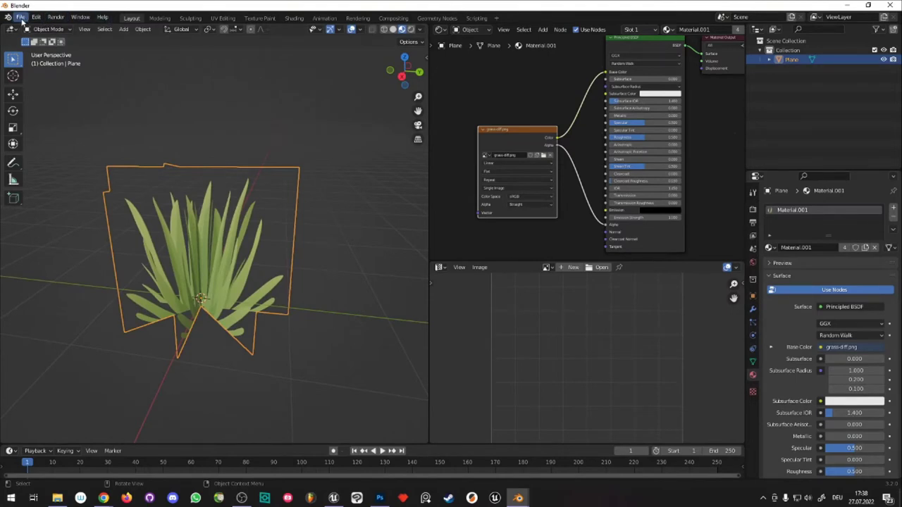
pyautogui.moveTo(162, 196); pyautogui.dragTo(137, 183, button='middle')
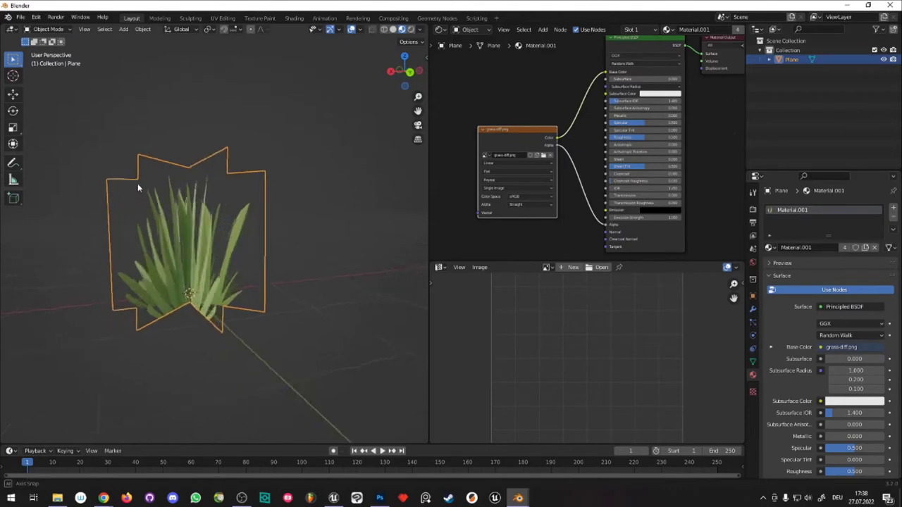
# - Export the grass mesh as Grass-Obj.fbx and place it beside grass-diff on the desktop
pyautogui.click(19, 20)
pyautogui.moveTo(51, 153)
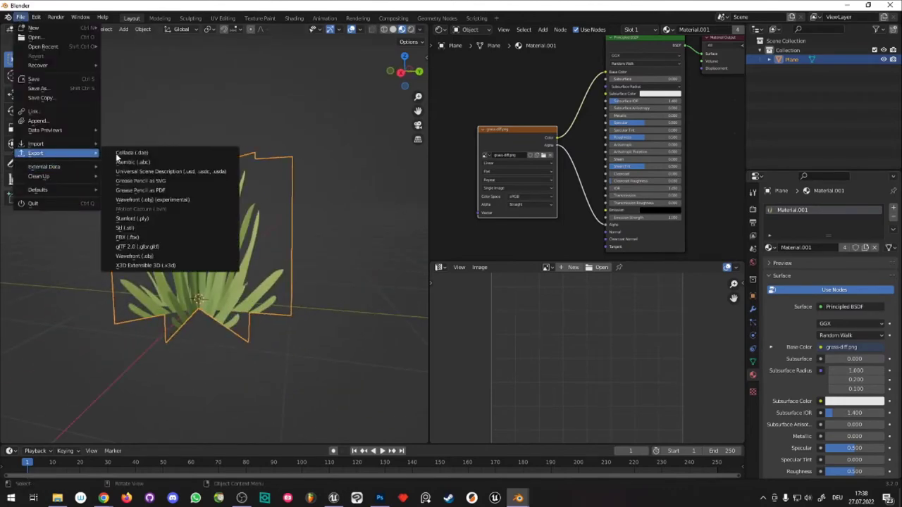
pyautogui.click(141, 238)
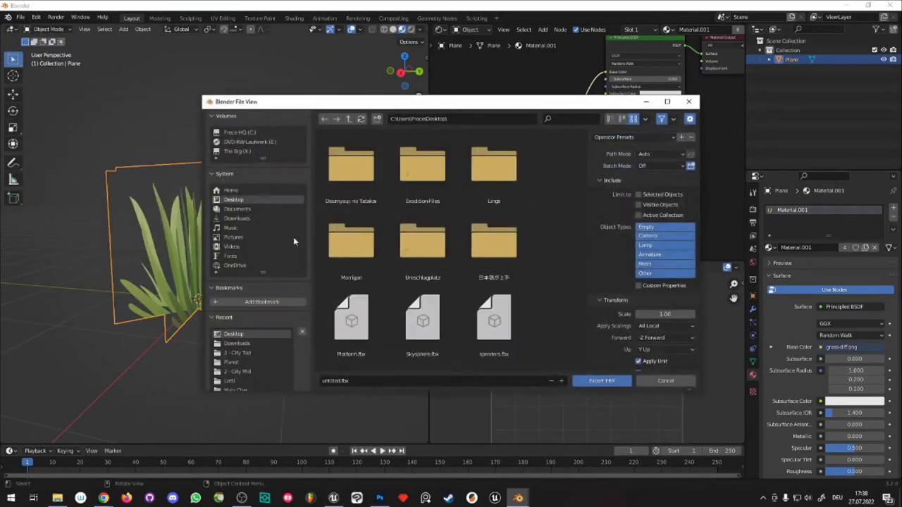
pyautogui.click(371, 383)
pyautogui.write('Grass Obj')
pyautogui.click(603, 381)
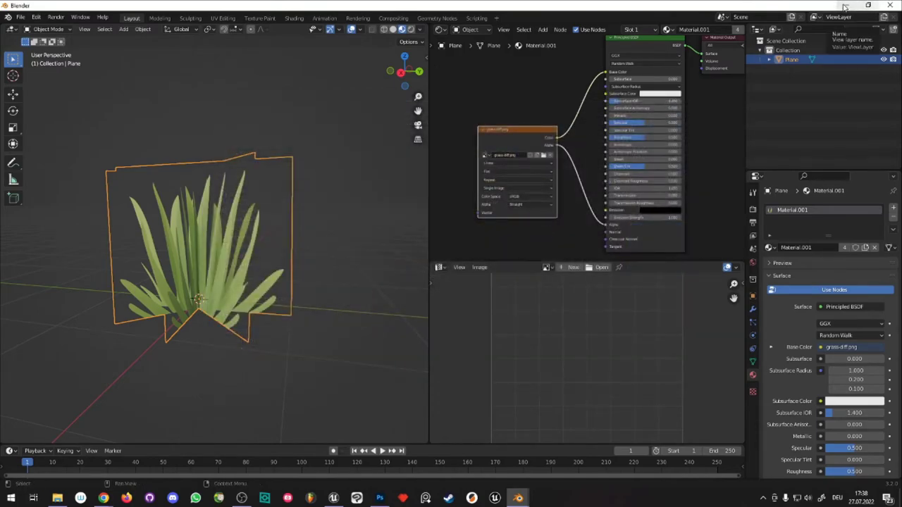
pyautogui.click(844, 6)
pyautogui.moveTo(28, 211); pyautogui.dragTo(282, 380)
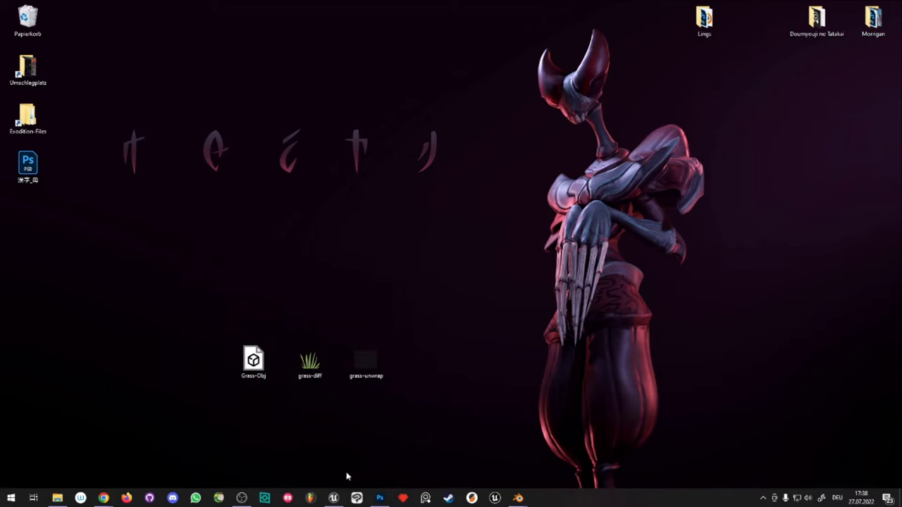
# - Create a new folder named Grass inside ThirdPersonBP and open it
pyautogui.click(333, 498)
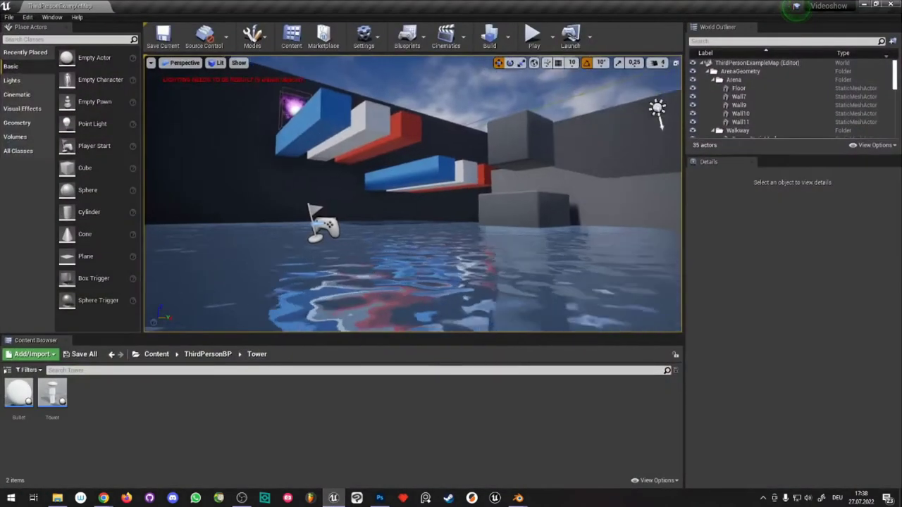
pyautogui.click(207, 353)
pyautogui.rightClick(439, 451)
pyautogui.click(462, 178)
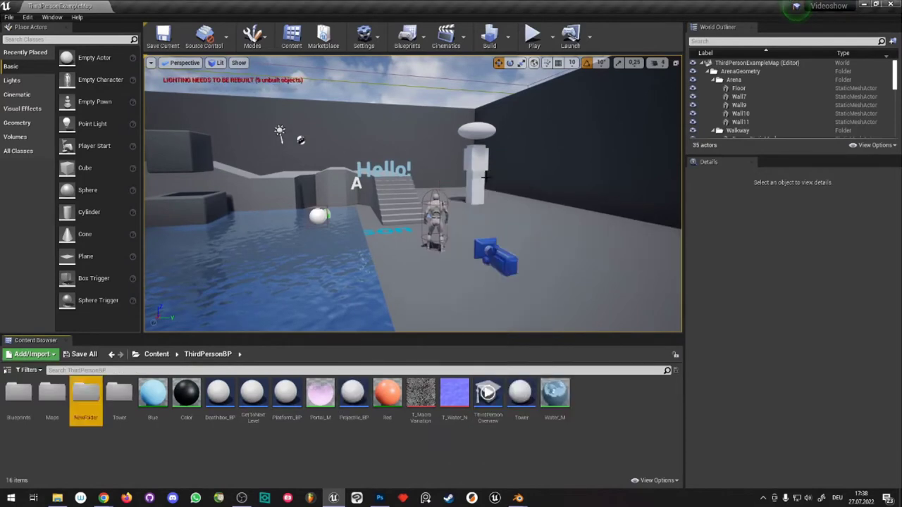
pyautogui.write('Grass')
pyautogui.press('Return')
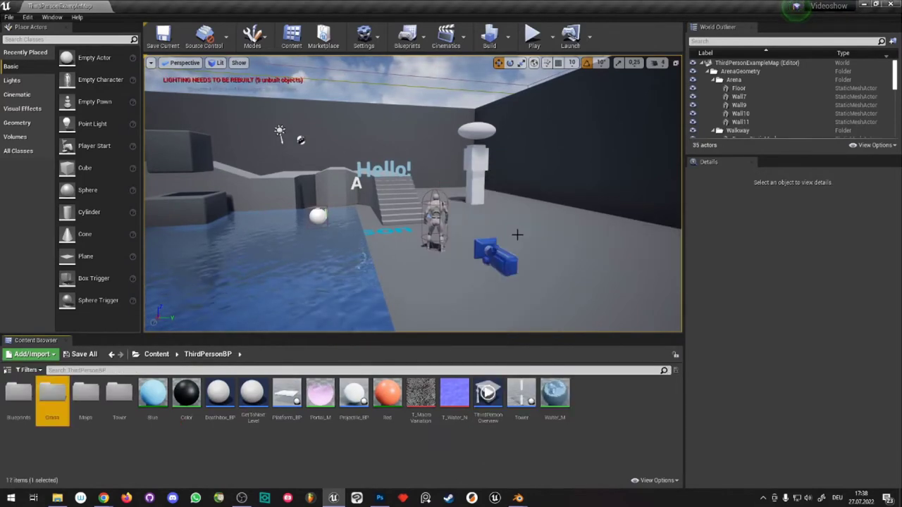
pyautogui.doubleClick(52, 395)
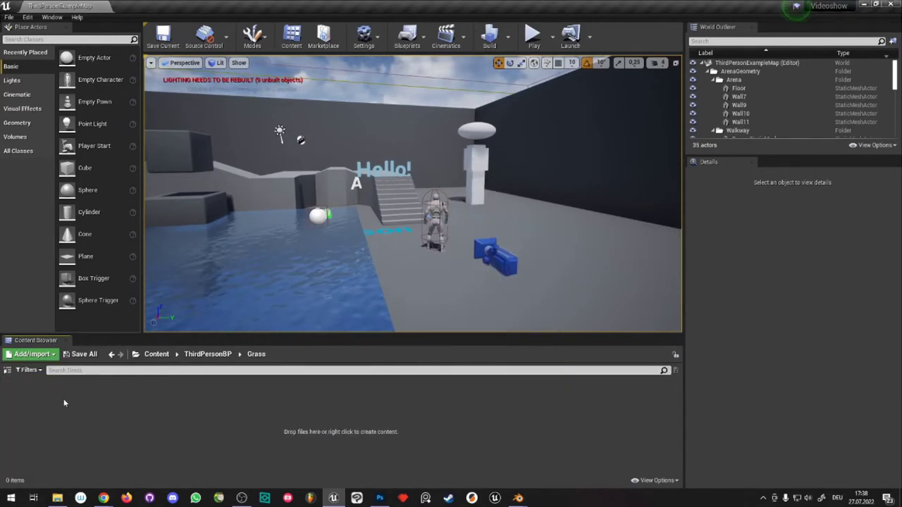
# - Drag Grass-Obj and grass-diff from the desktop into the Grass folder and Import All
pyautogui.doubleClick(606, 5)
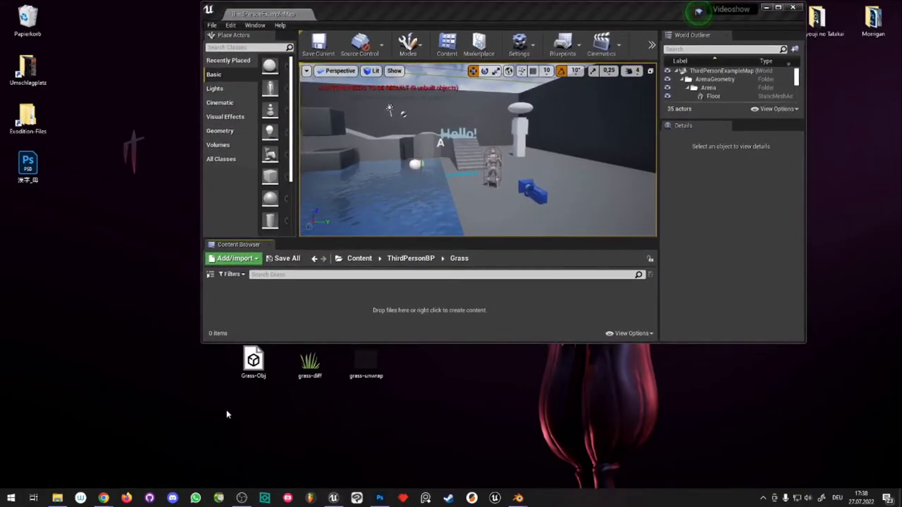
pyautogui.moveTo(236, 420)
pyautogui.mouseDown()
pyautogui.moveTo(354, 357)
pyautogui.moveTo(370, 392)
pyautogui.mouseUp()
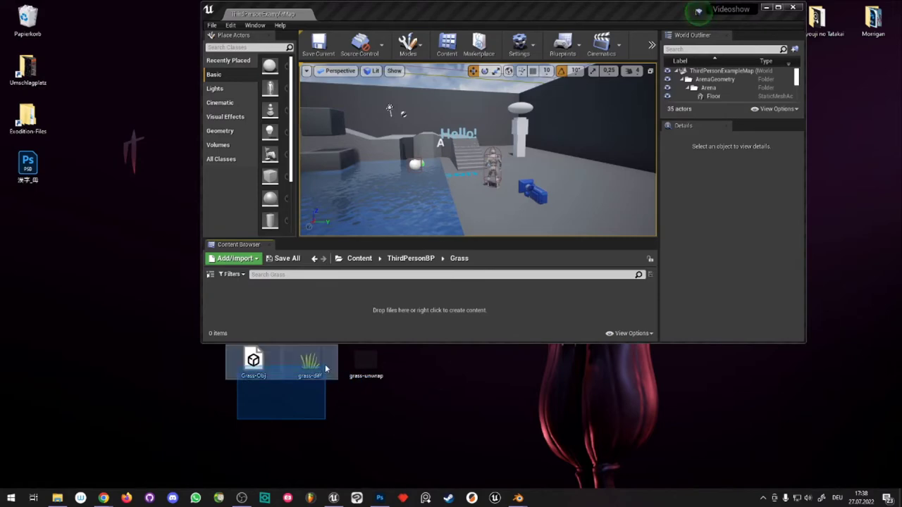
pyautogui.moveTo(370, 395); pyautogui.dragTo(325, 364)
pyautogui.moveTo(330, 349); pyautogui.dragTo(403, 296)
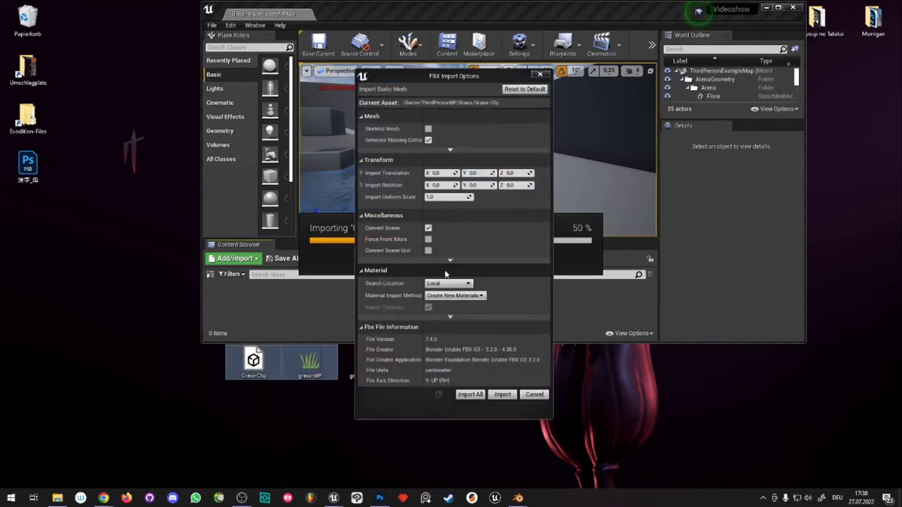
pyautogui.click(502, 395)
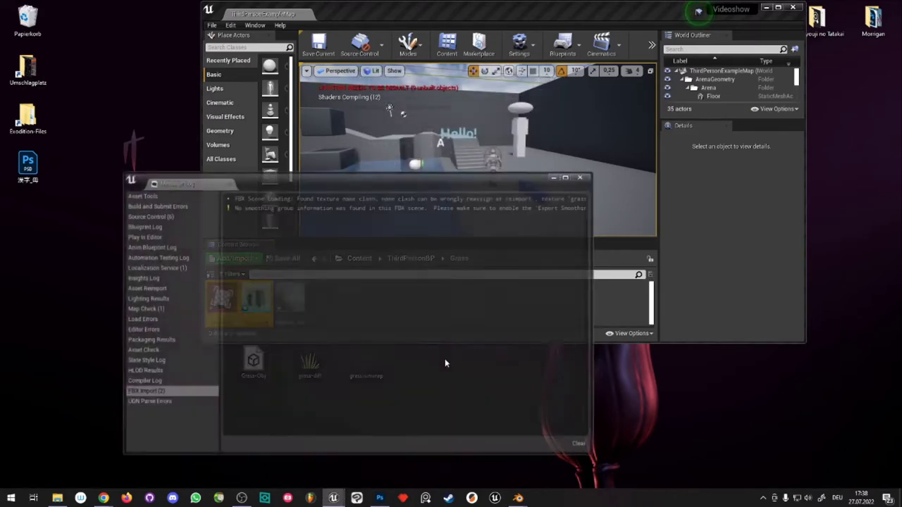
pyautogui.click(581, 176)
pyautogui.click(778, 7)
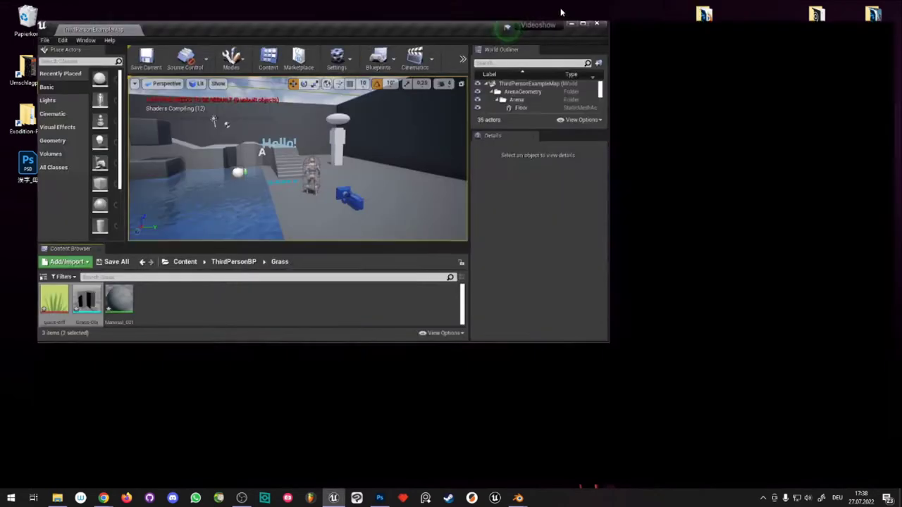
pyautogui.click(98, 408)
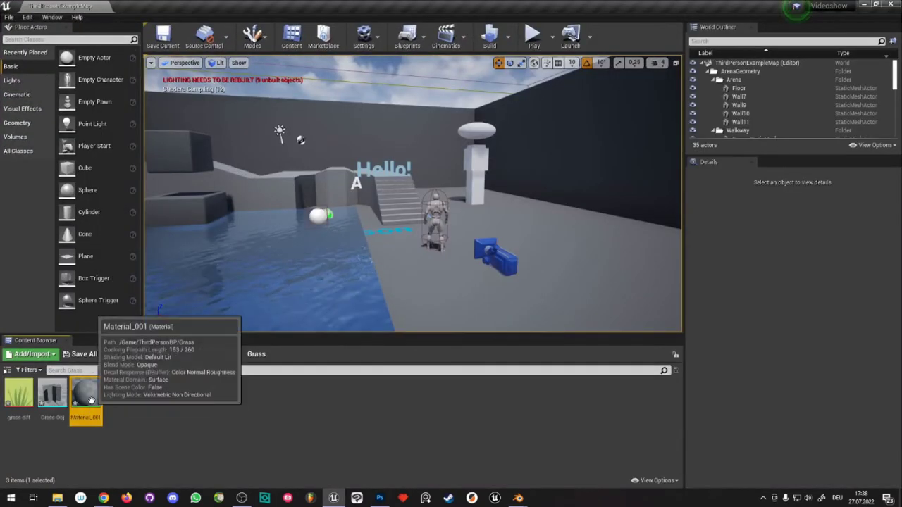
# - Open Material_001 and position the Texture Sample node left of the material node
pyautogui.doubleClick(98, 408)
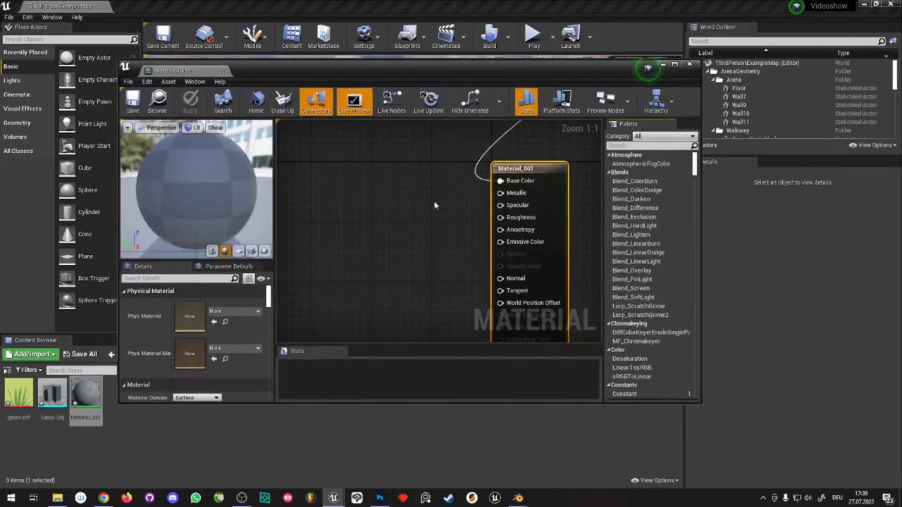
pyautogui.rightClick(387, 265)
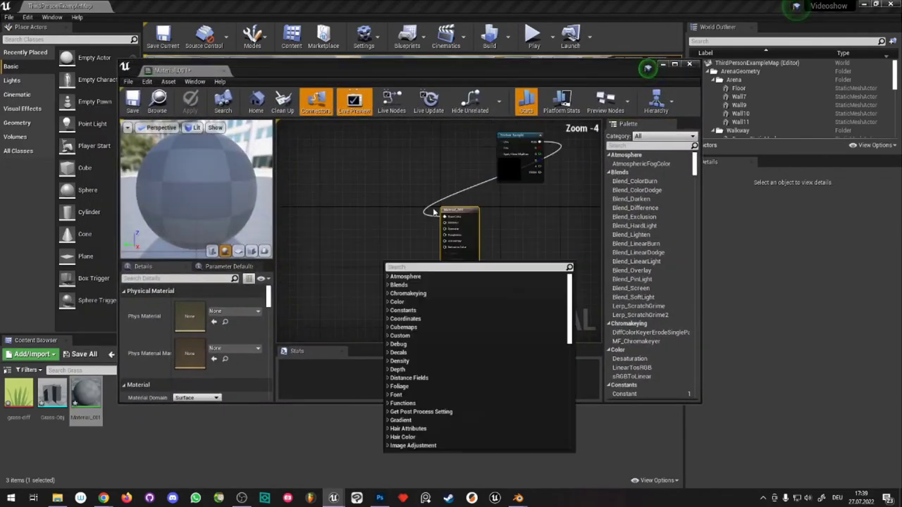
pyautogui.click(534, 201)
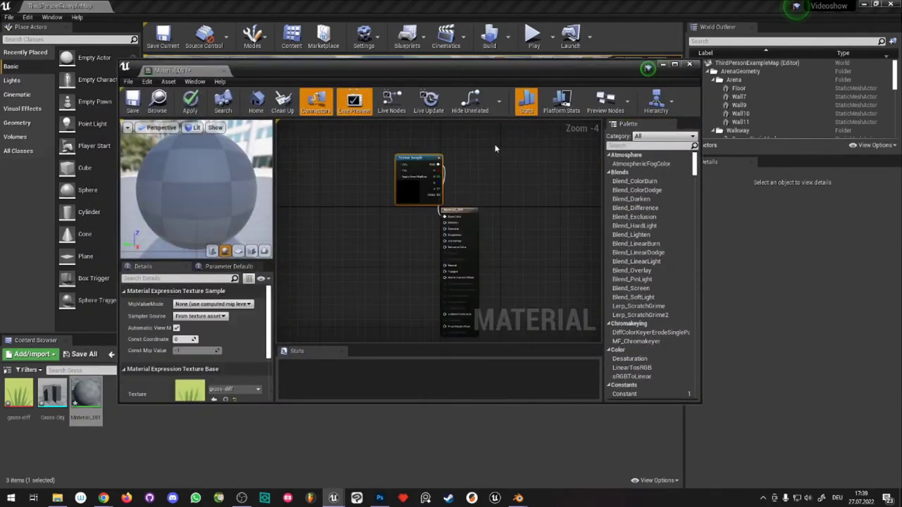
pyautogui.moveTo(519, 135); pyautogui.dragTo(368, 209)
pyautogui.scroll(4, 419, 233)
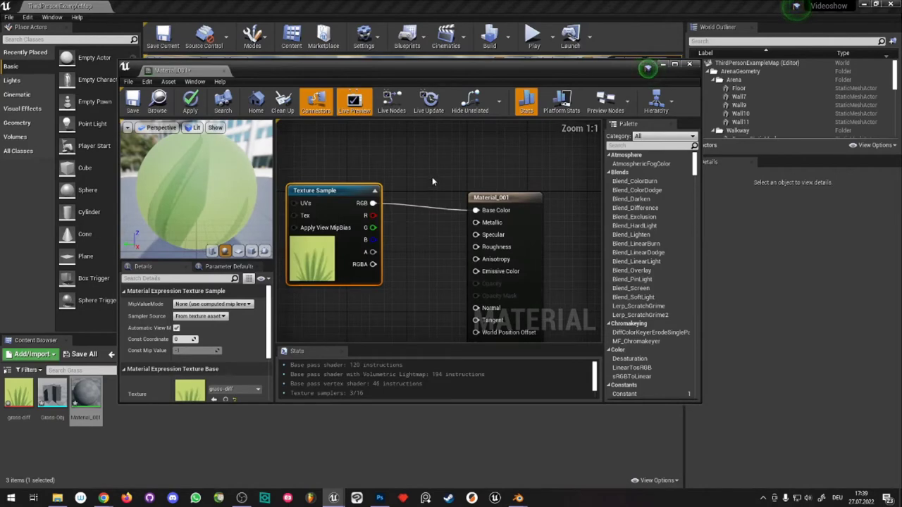
pyautogui.scroll(-1, 432, 182)
pyautogui.click(413, 222)
pyautogui.moveTo(412, 222); pyautogui.dragTo(417, 179, button='right')
pyautogui.click(355, 185)
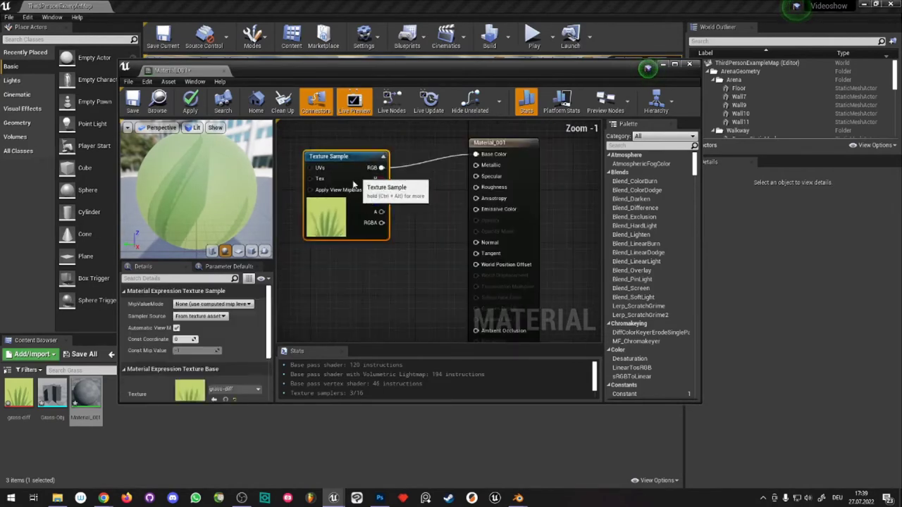
pyautogui.scroll(1, 355, 184)
pyautogui.moveTo(332, 145); pyautogui.dragTo(355, 166)
pyautogui.scroll(-2, 522, 219)
pyautogui.scroll(1, 522, 218)
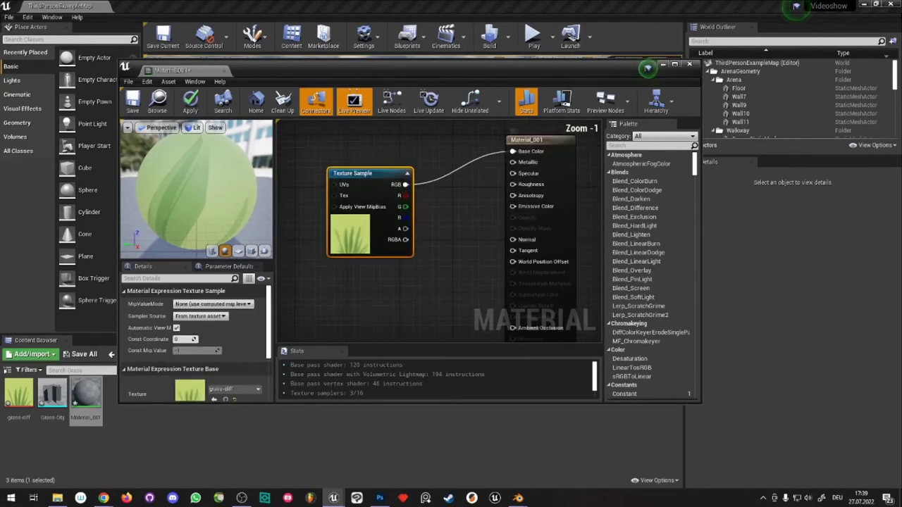
pyautogui.scroll(-1, 400, 106)
# - Select the material result node and set its Blend Mode to Masked
pyautogui.moveTo(403, 210); pyautogui.dragTo(434, 220)
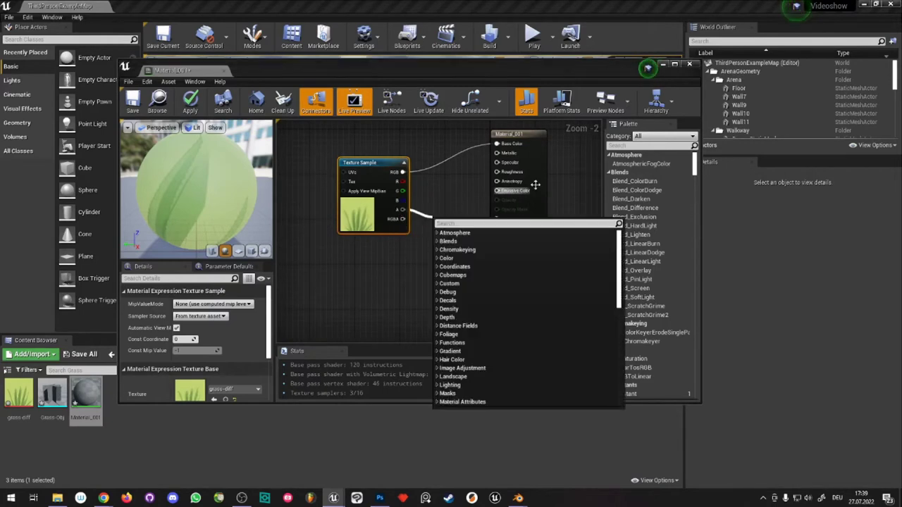
pyautogui.click(536, 184)
pyautogui.scroll(-1, 511, 162)
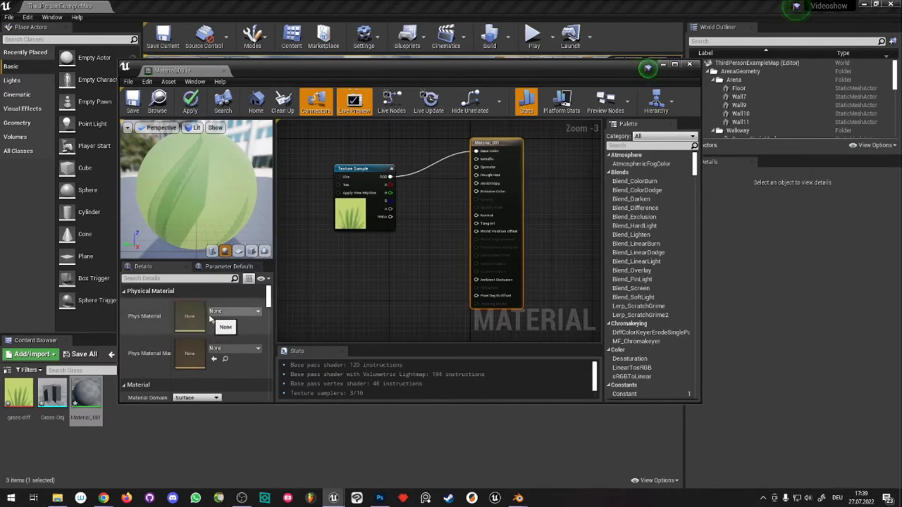
pyautogui.scroll(-3, 205, 317)
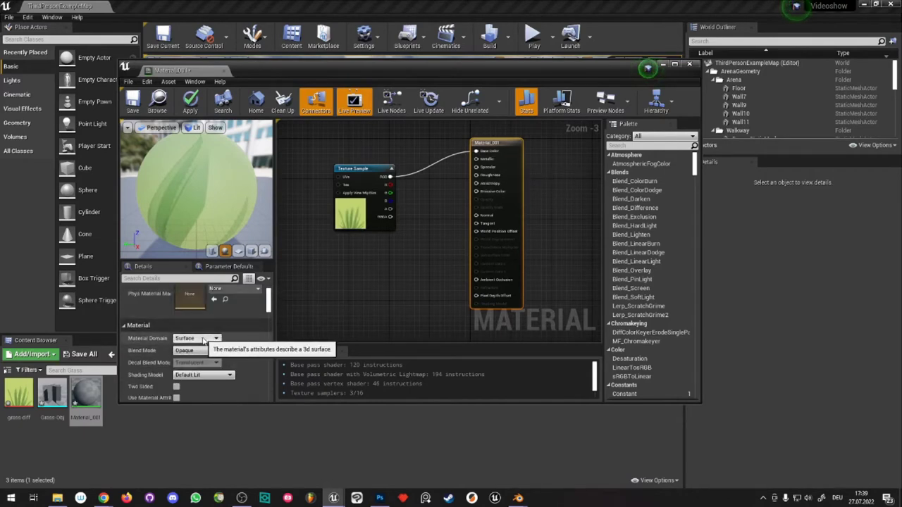
pyautogui.click(198, 350)
pyautogui.click(222, 357)
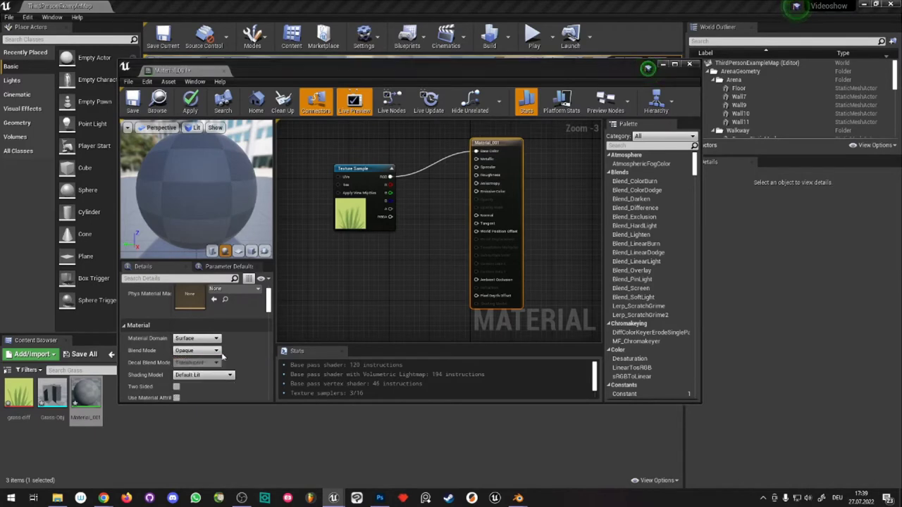
pyautogui.scroll(3, 404, 211)
pyautogui.scroll(-1, 379, 214)
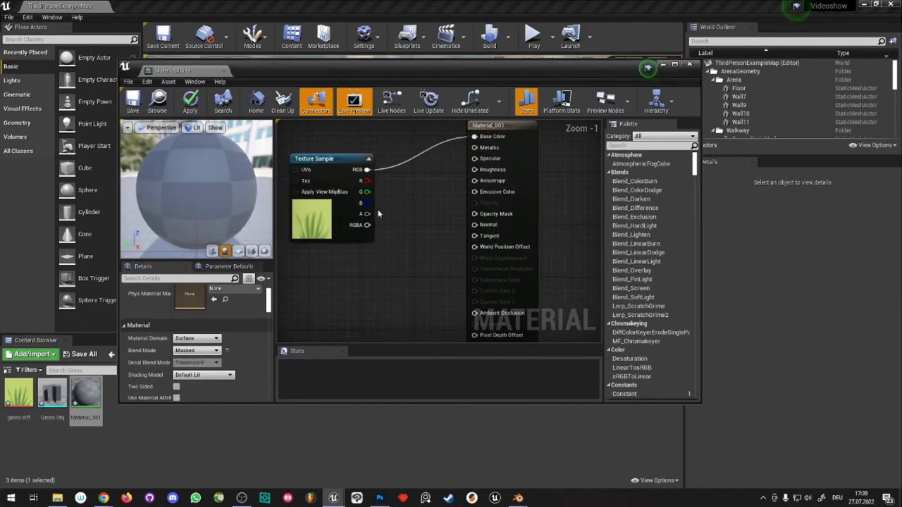
# - Wire the Texture Sample's alpha output into the Opacity Mask input
pyautogui.moveTo(367, 214)
pyautogui.mouseDown()
pyautogui.moveTo(439, 227)
pyautogui.moveTo(394, 247)
pyautogui.moveTo(381, 229)
pyautogui.mouseUp()
pyautogui.click(491, 163)
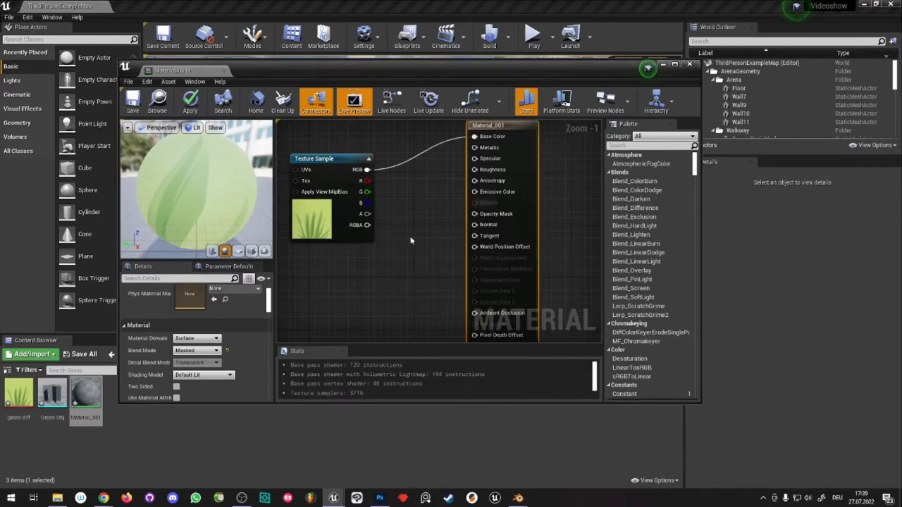
pyautogui.click(197, 350)
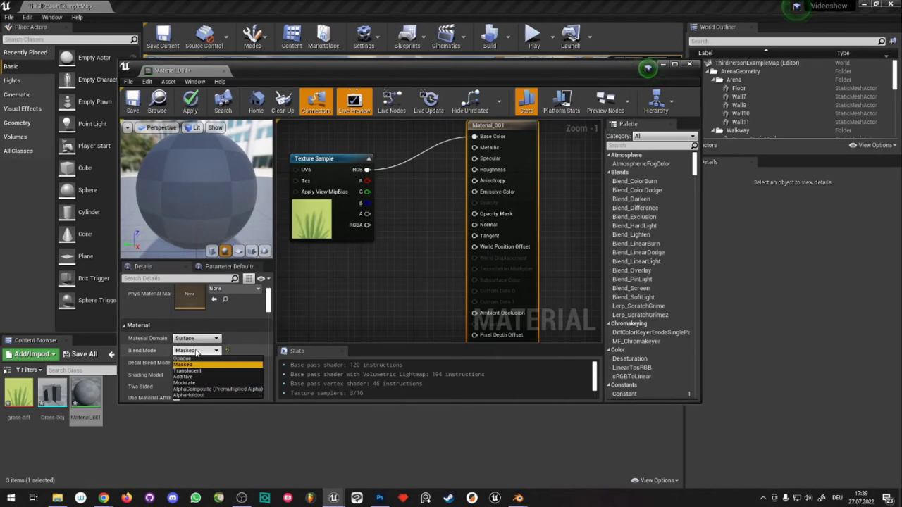
pyautogui.click(197, 352)
pyautogui.moveTo(367, 213); pyautogui.dragTo(479, 215)
pyautogui.moveTo(358, 212); pyautogui.dragTo(381, 217, button='right')
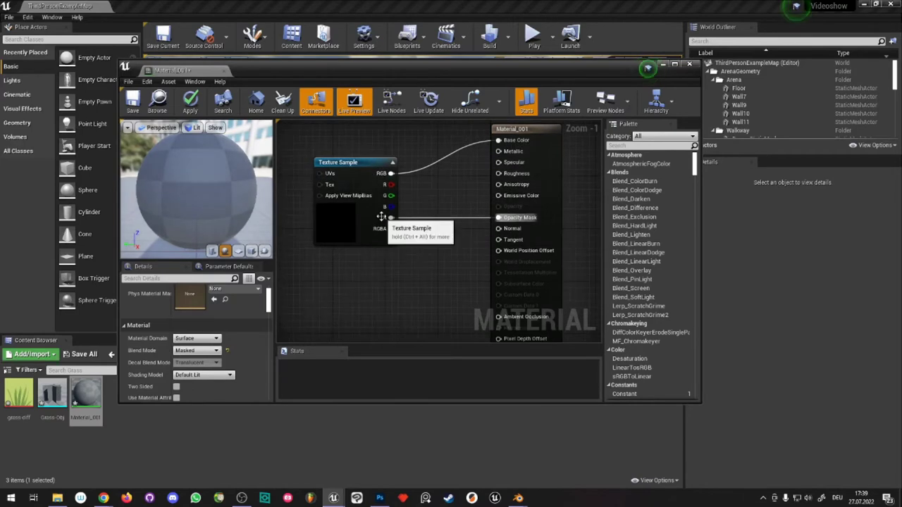
# - Tidy the Texture Sample node and preview the masked grass on a flat plane
pyautogui.moveTo(299, 140); pyautogui.dragTo(327, 185)
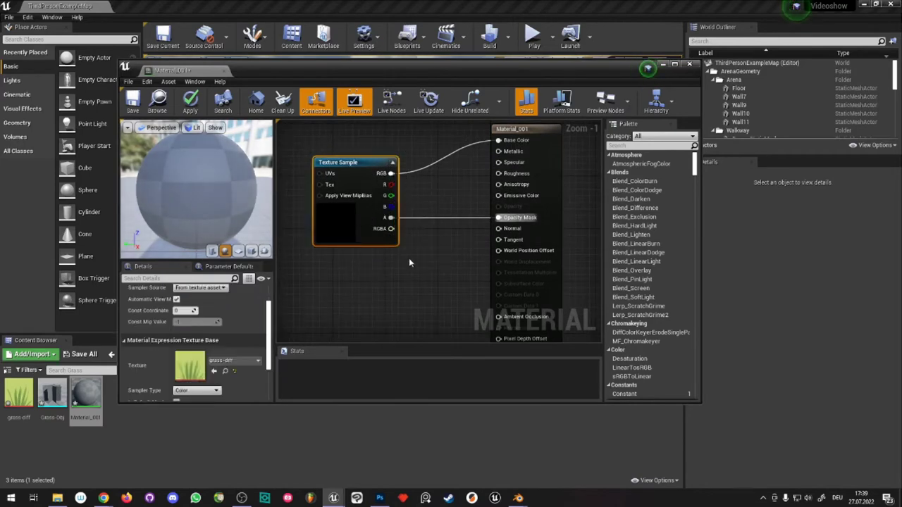
pyautogui.click(409, 258)
pyautogui.moveTo(417, 252); pyautogui.dragTo(414, 266, button='right')
pyautogui.moveTo(374, 259); pyautogui.dragTo(367, 238)
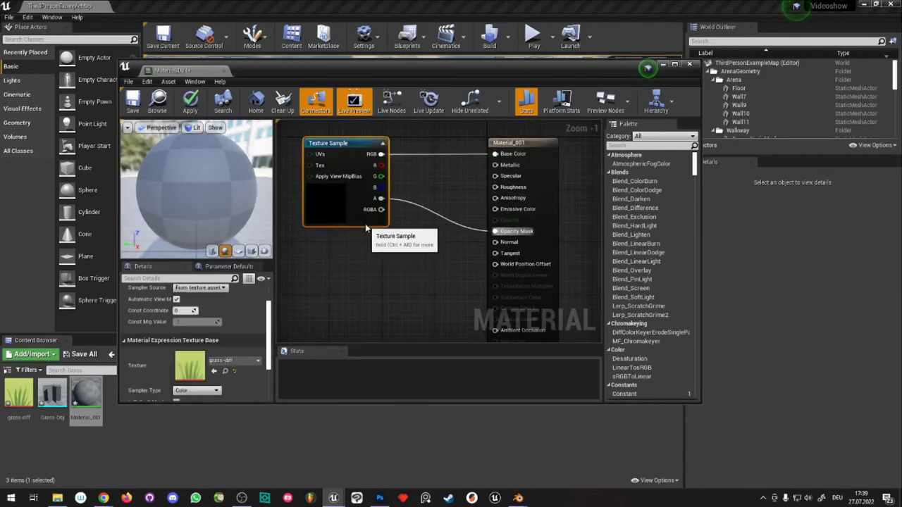
pyautogui.click(427, 264)
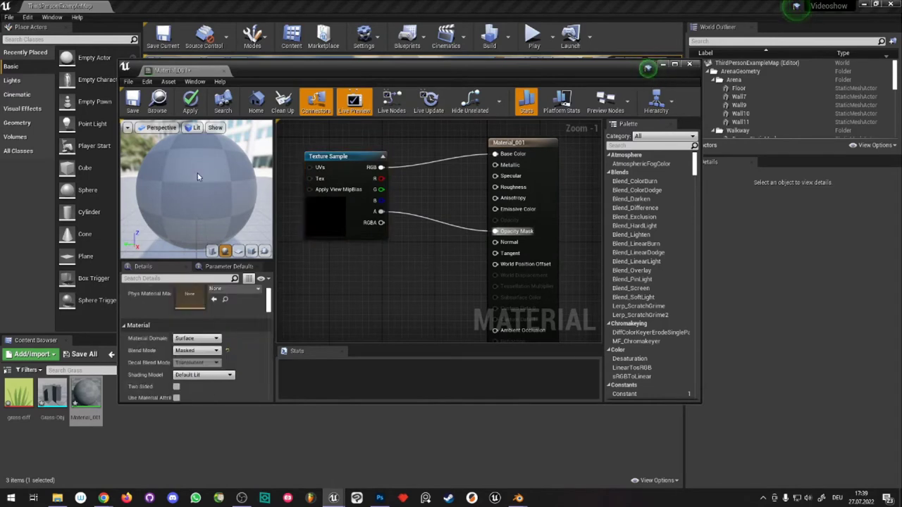
pyautogui.moveTo(197, 174)
pyautogui.mouseDown()
pyautogui.moveTo(181, 191)
pyautogui.moveTo(200, 182)
pyautogui.mouseUp()
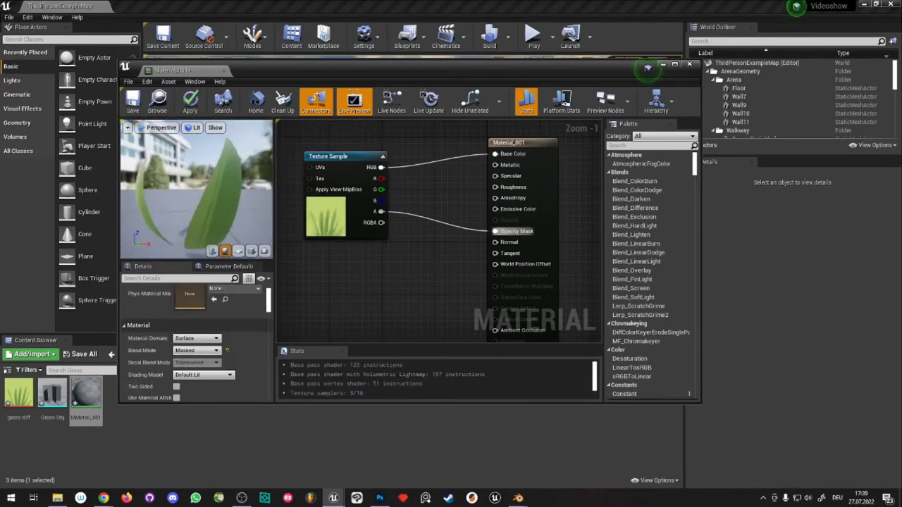
pyautogui.click(238, 251)
pyautogui.moveTo(242, 204); pyautogui.dragTo(241, 204)
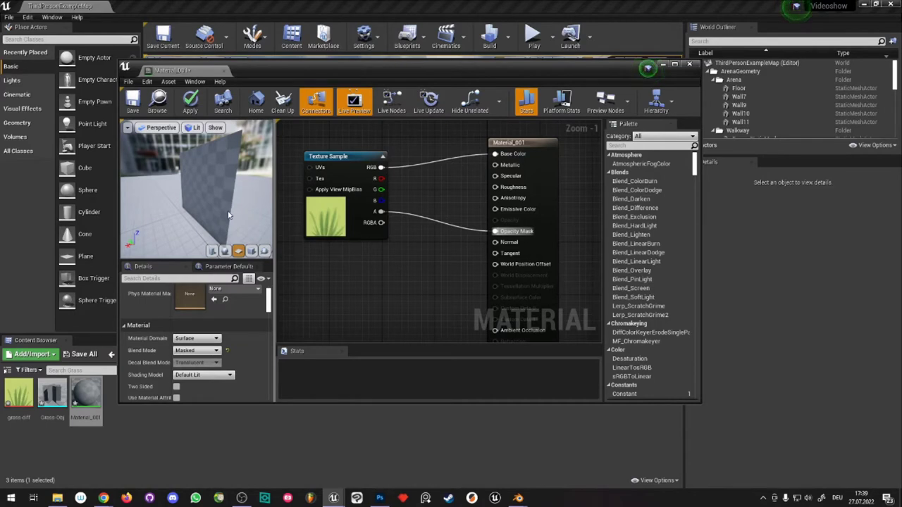
pyautogui.moveTo(242, 210)
pyautogui.mouseDown()
pyautogui.moveTo(215, 218)
pyautogui.moveTo(226, 222)
pyautogui.mouseUp()
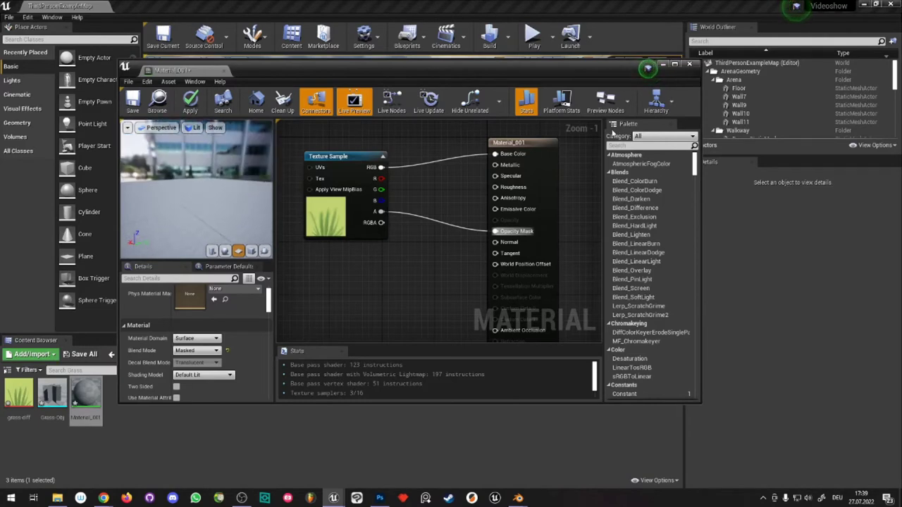
# - Tick Two Sided on the material result node
pyautogui.click(540, 145)
pyautogui.scroll(-1, 223, 323)
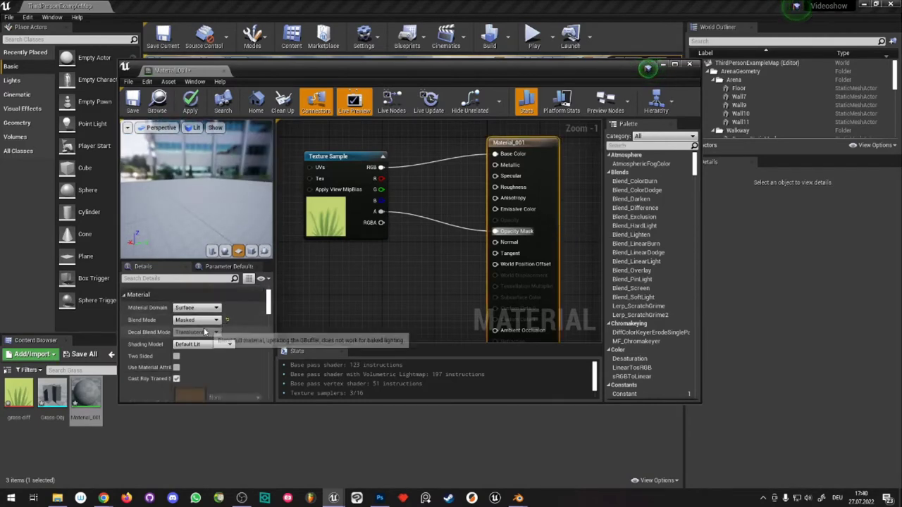
pyautogui.scroll(-1, 203, 332)
pyautogui.click(176, 341)
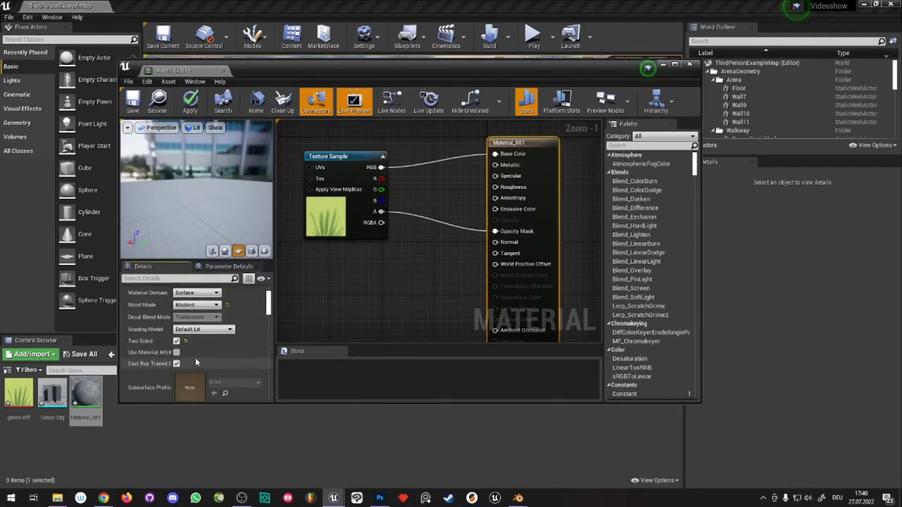
pyautogui.click(210, 330)
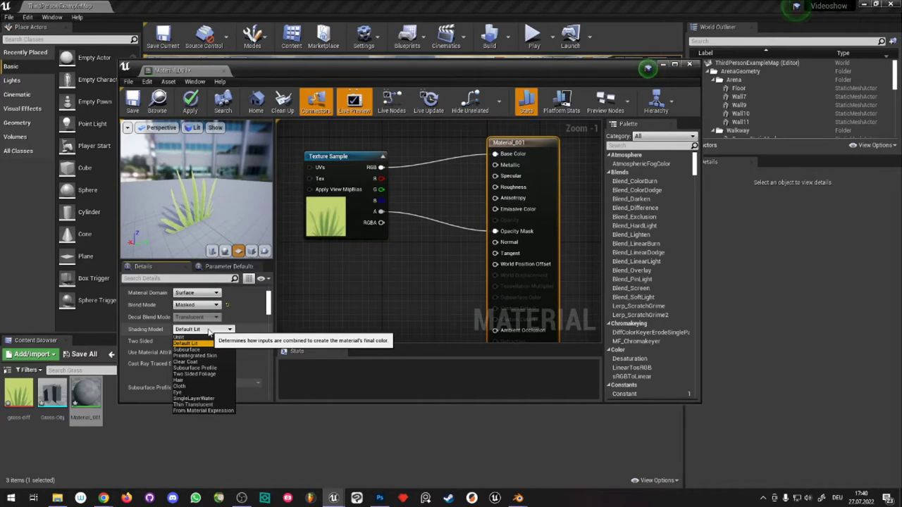
# - Switch the shading model to Subsurface and wire the texture's RGB into Subsurface Color
pyautogui.click(212, 350)
pyautogui.scroll(-1, 412, 173)
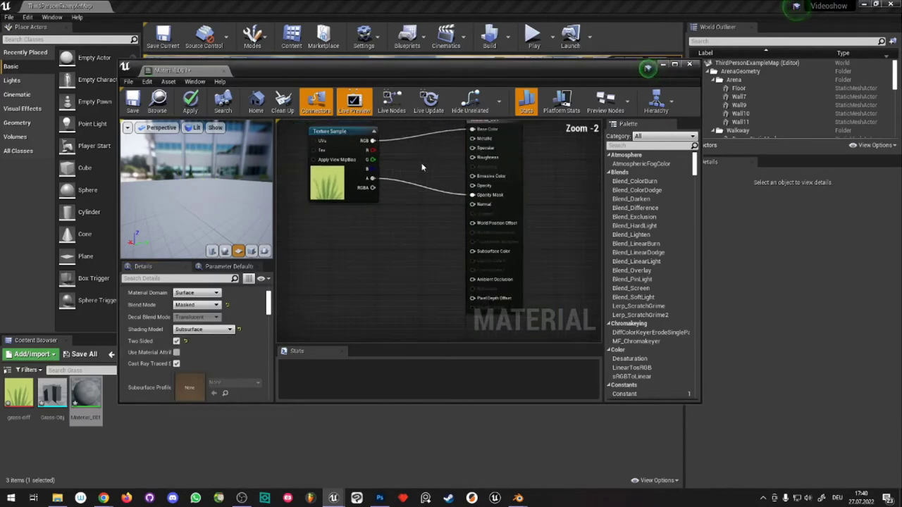
pyautogui.moveTo(363, 149)
pyautogui.mouseDown()
pyautogui.moveTo(394, 163)
pyautogui.moveTo(469, 264)
pyautogui.mouseUp()
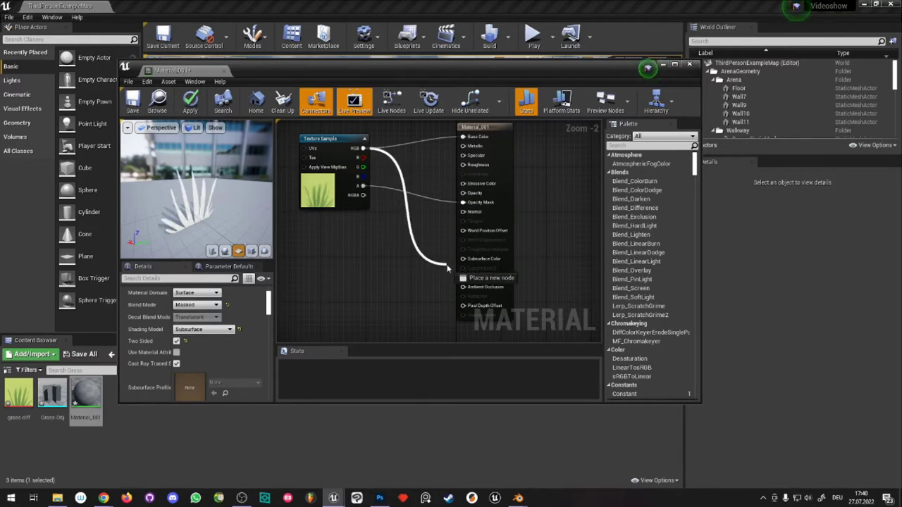
pyautogui.moveTo(468, 263); pyautogui.dragTo(465, 261)
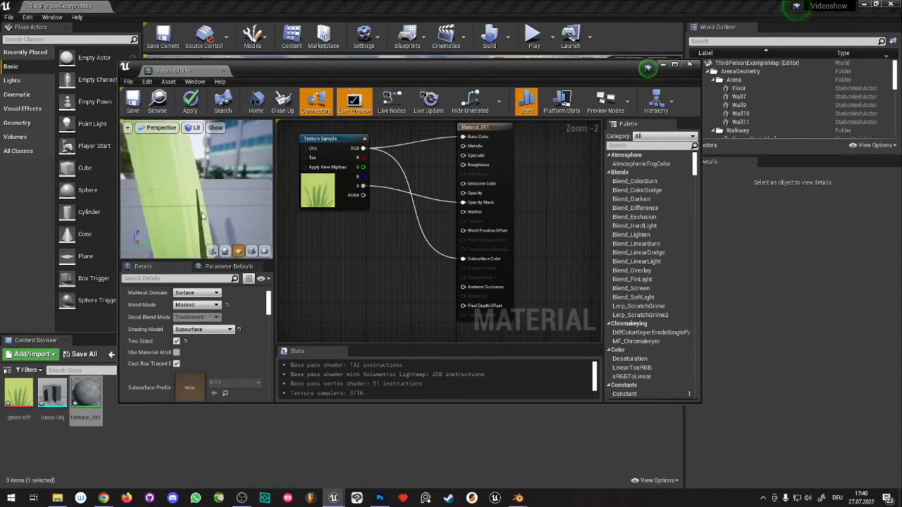
# - Nudge the Texture Sample node and deselect it to show the material settings again
pyautogui.scroll(-5, 202, 215)
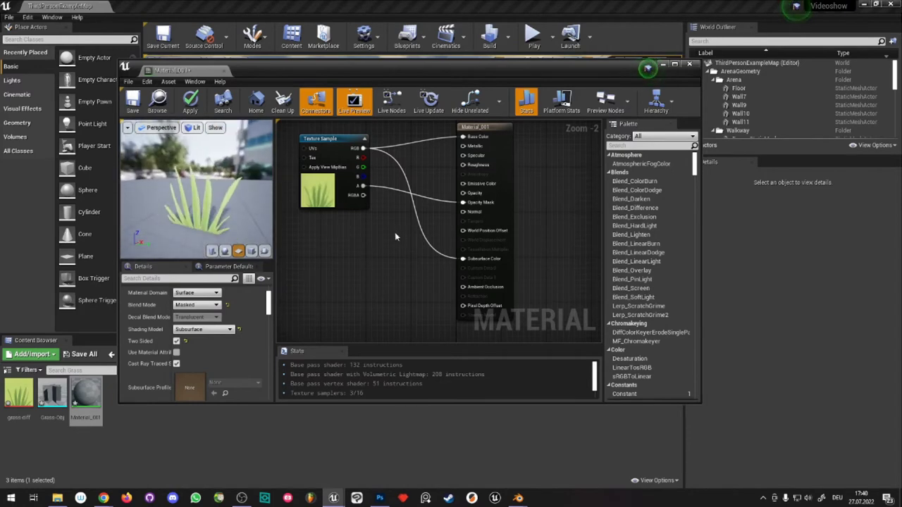
pyautogui.moveTo(325, 141); pyautogui.dragTo(329, 158)
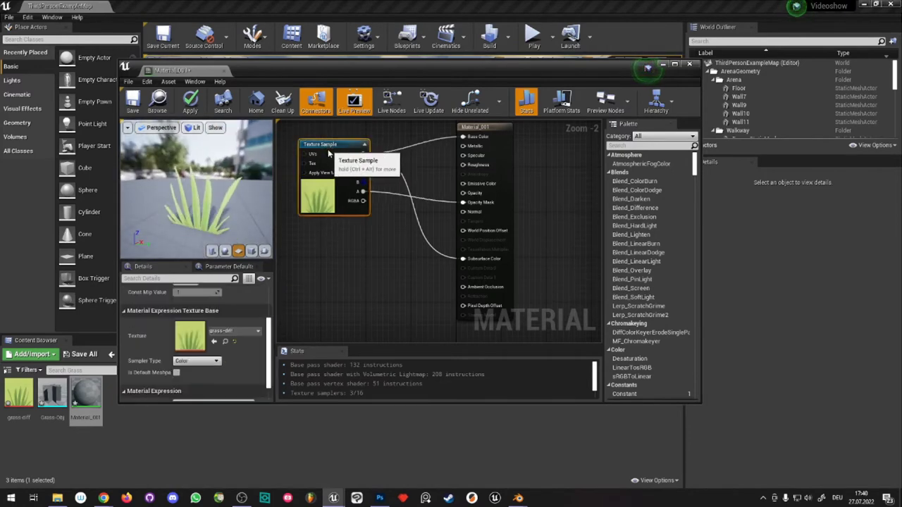
pyautogui.click(400, 282)
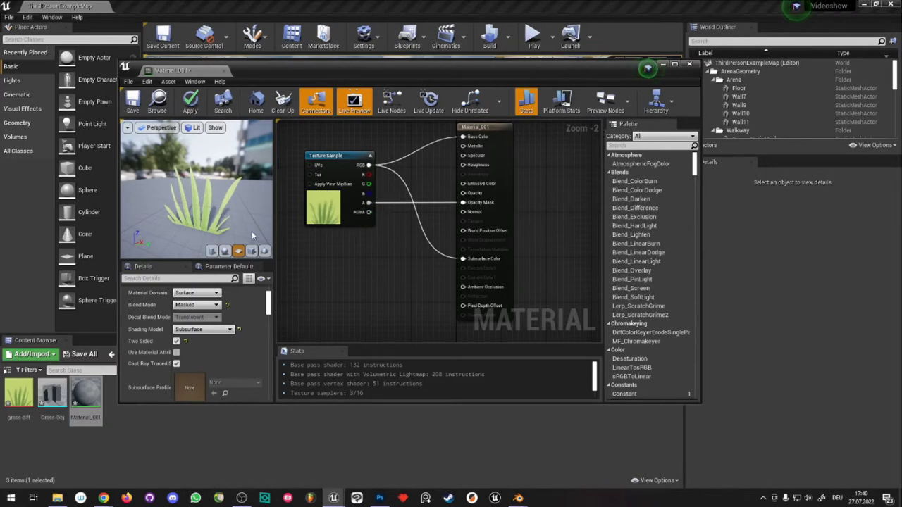
pyautogui.moveTo(381, 297); pyautogui.dragTo(389, 278, button='right')
pyautogui.moveTo(376, 232)
pyautogui.mouseDown(button='right')
pyautogui.moveTo(382, 247)
pyautogui.moveTo(351, 252)
pyautogui.mouseUp(button='right')
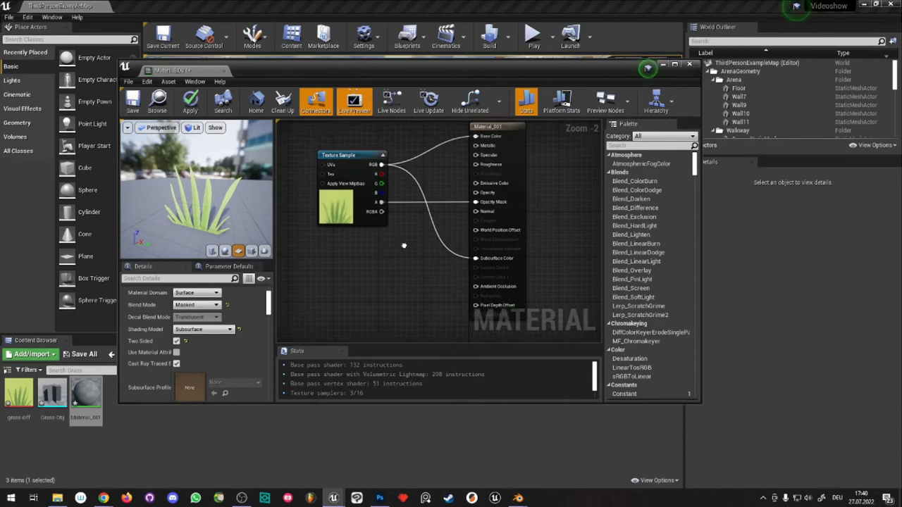
# - Add a Constant node with value 0.7 for Roughness
pyautogui.rightClick(427, 170)
pyautogui.write('constant')
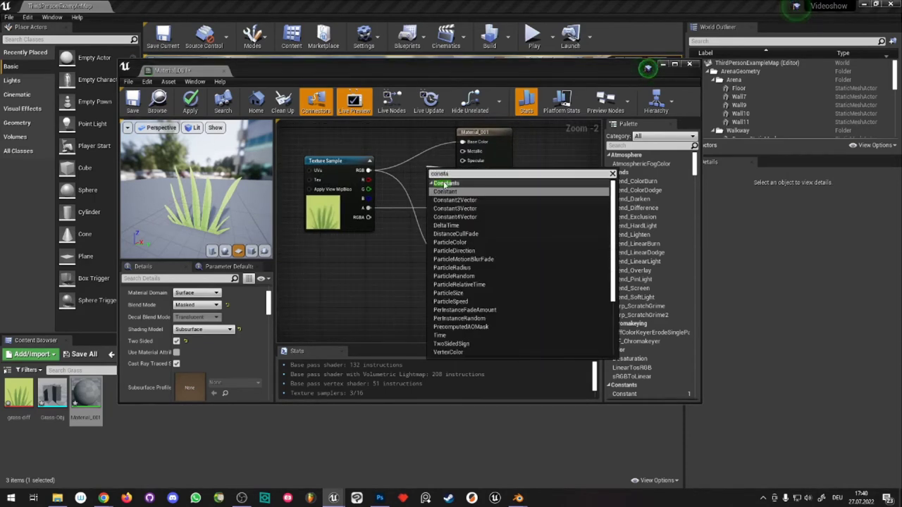
pyautogui.click(452, 195)
pyautogui.click(190, 304)
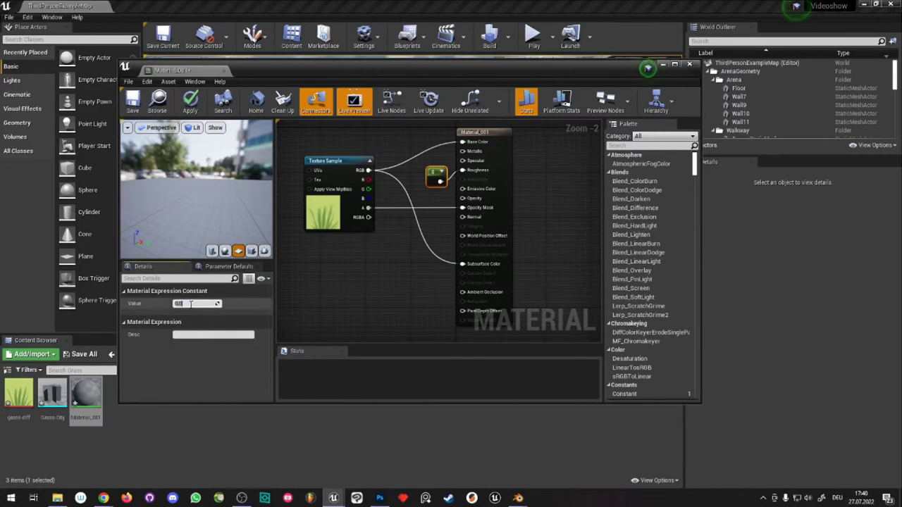
pyautogui.press('Return')
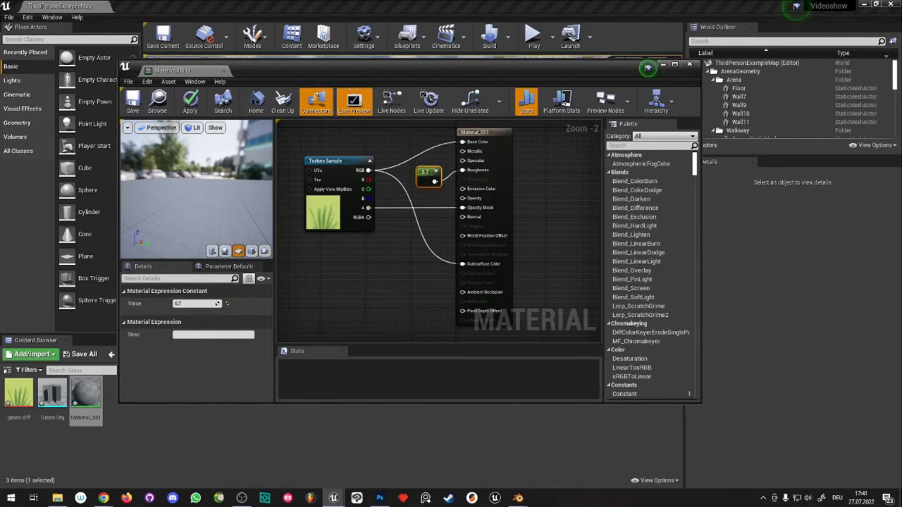
pyautogui.moveTo(433, 211); pyautogui.dragTo(444, 204, button='right')
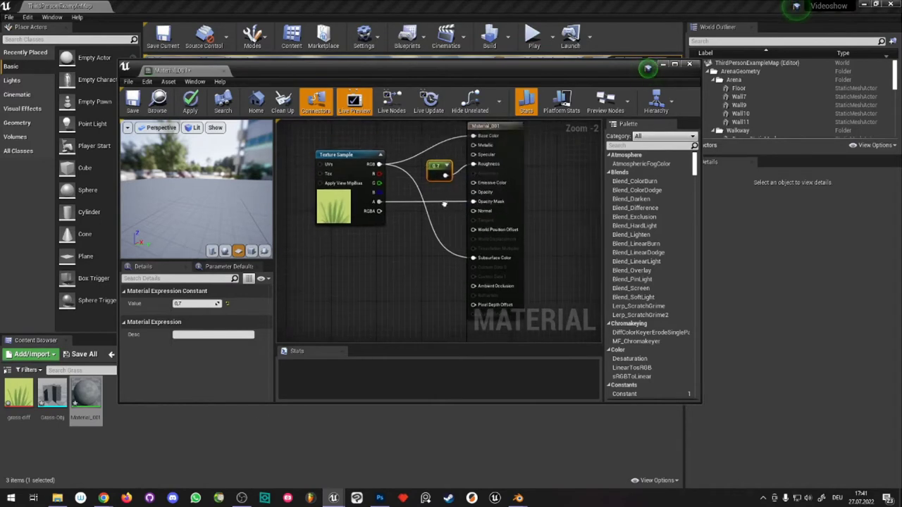
# - Add a second Constant of 0 feeding Metallic, then draw a wire from World Position Offset
pyautogui.moveTo(441, 182); pyautogui.dragTo(403, 141)
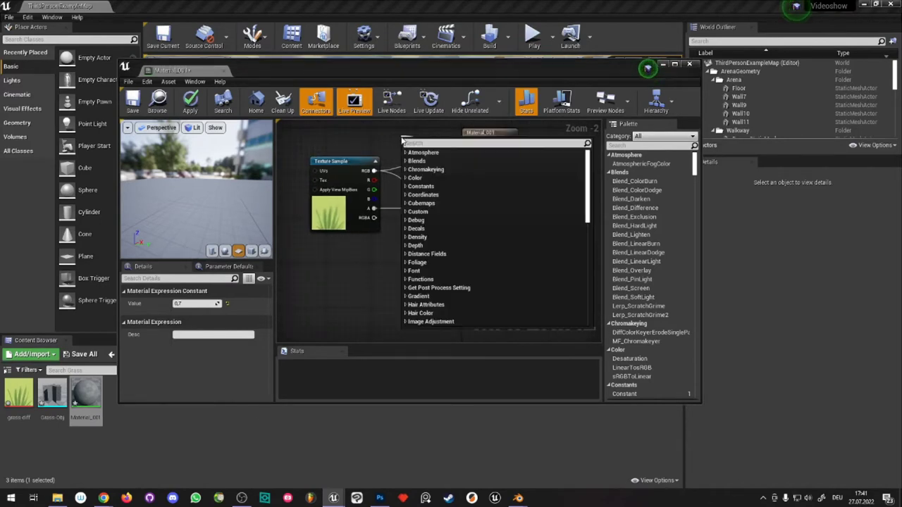
pyautogui.write('constant')
pyautogui.click(432, 161)
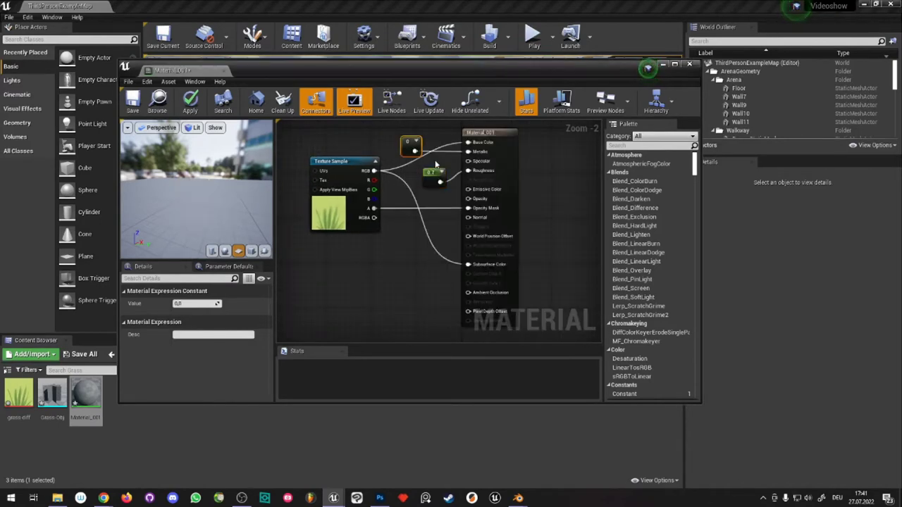
pyautogui.moveTo(410, 148); pyautogui.dragTo(390, 136)
pyautogui.click(405, 268)
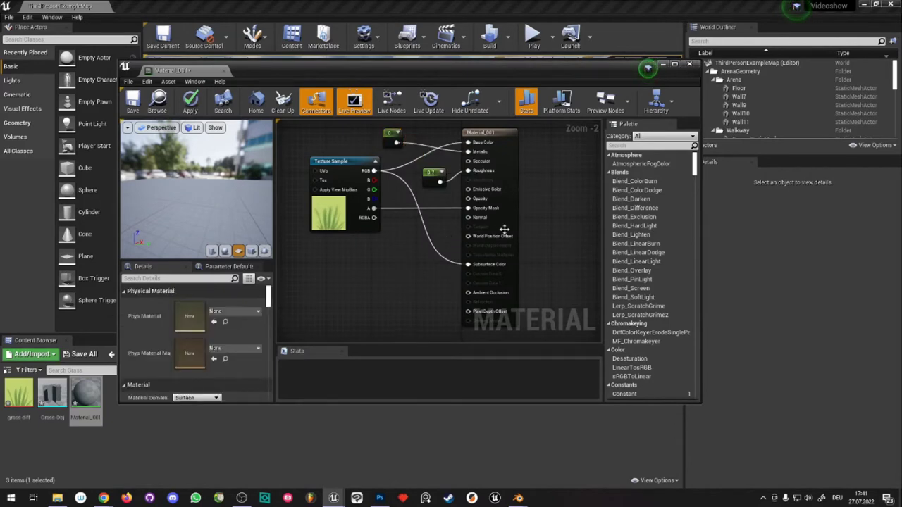
pyautogui.moveTo(505, 229); pyautogui.dragTo(523, 210, button='right')
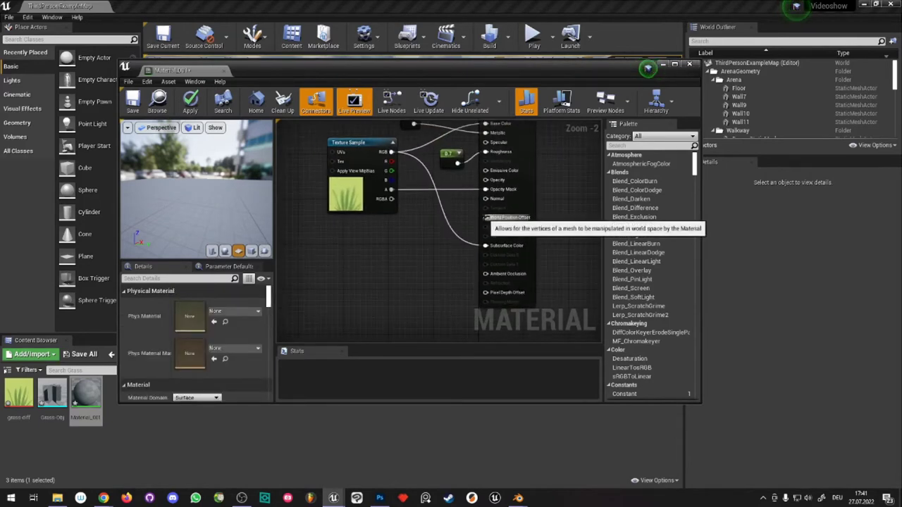
pyautogui.moveTo(485, 217)
pyautogui.mouseDown()
pyautogui.moveTo(344, 271)
pyautogui.moveTo(401, 267)
pyautogui.mouseUp()
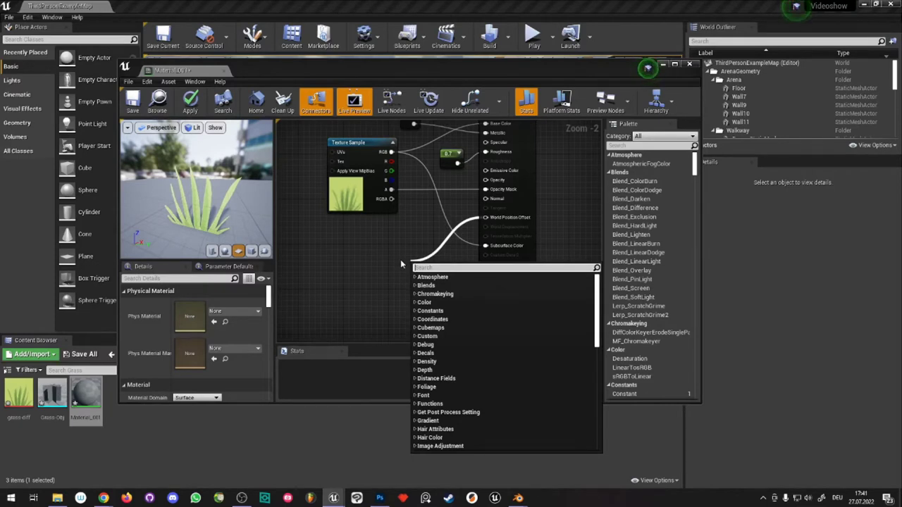
# - Search 'grass wind' and add a SimpleGrassWind node into World Position Offset beside the Texture Sample
pyautogui.write('eas')
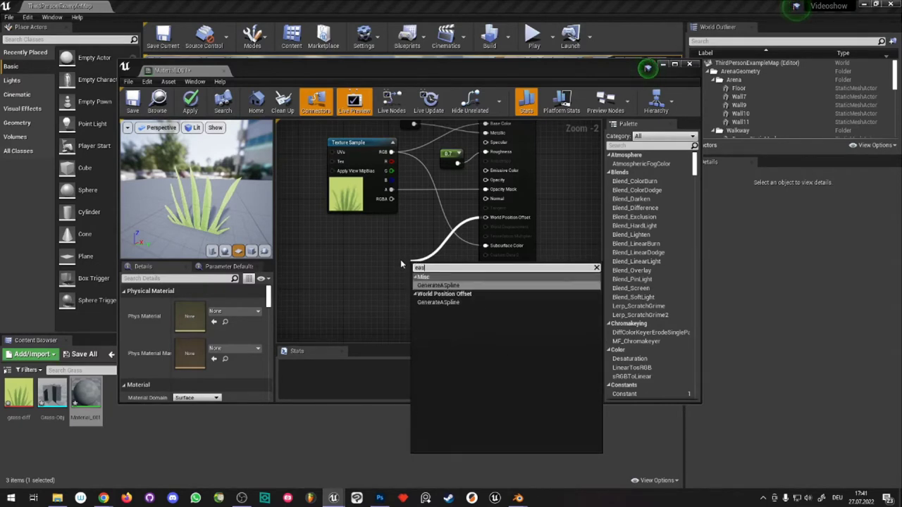
pyautogui.press('BackSpace')
pyautogui.press('BackSpace')
pyautogui.press('BackSpace')
pyautogui.write('grass wi')
pyautogui.write('nd')
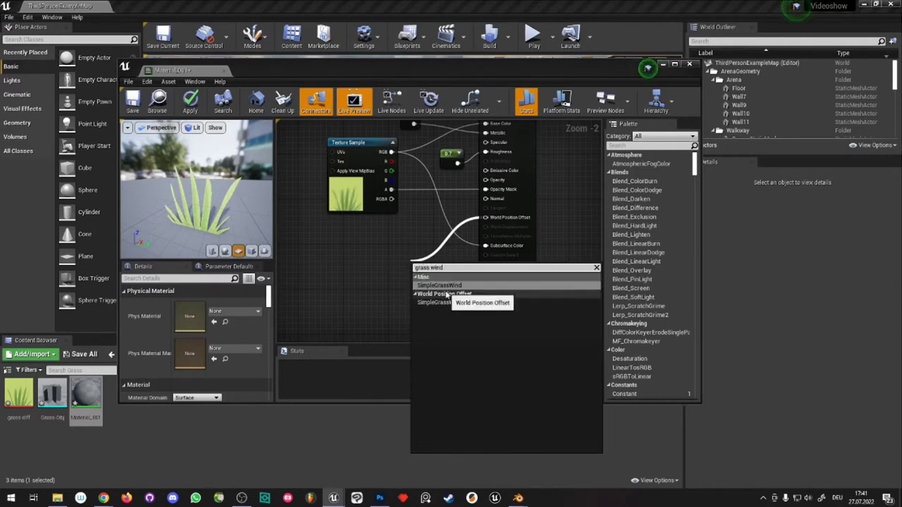
pyautogui.click(456, 303)
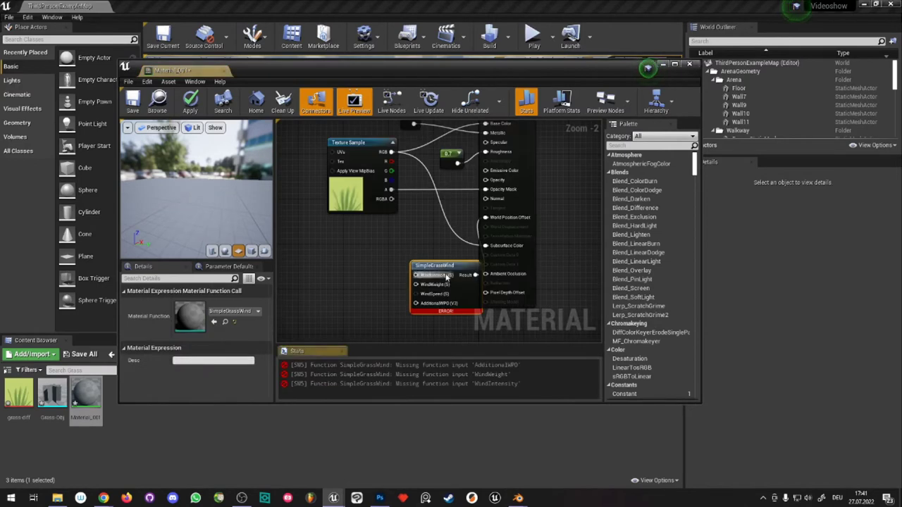
pyautogui.moveTo(446, 277); pyautogui.dragTo(374, 252)
pyautogui.scroll(2, 349, 317)
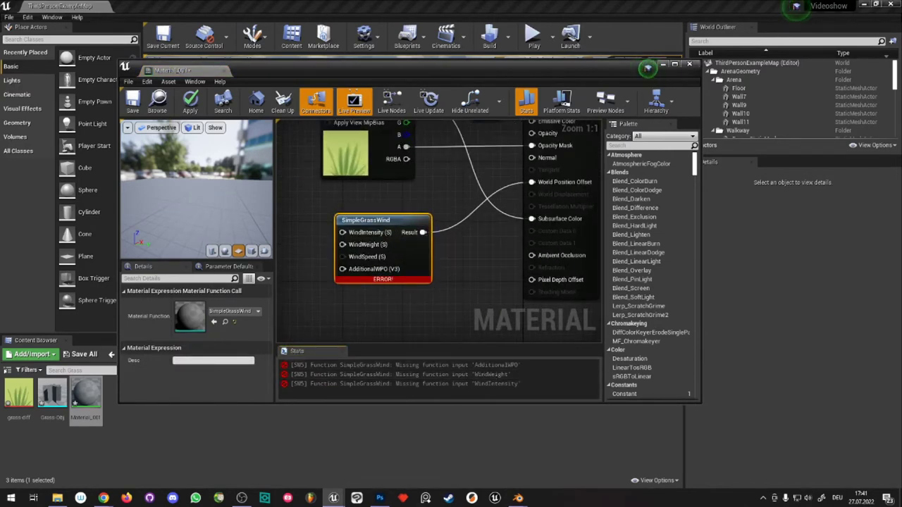
pyautogui.moveTo(351, 233)
pyautogui.mouseDown(button='right')
pyautogui.moveTo(417, 232)
pyautogui.moveTo(433, 257)
pyautogui.mouseUp(button='right')
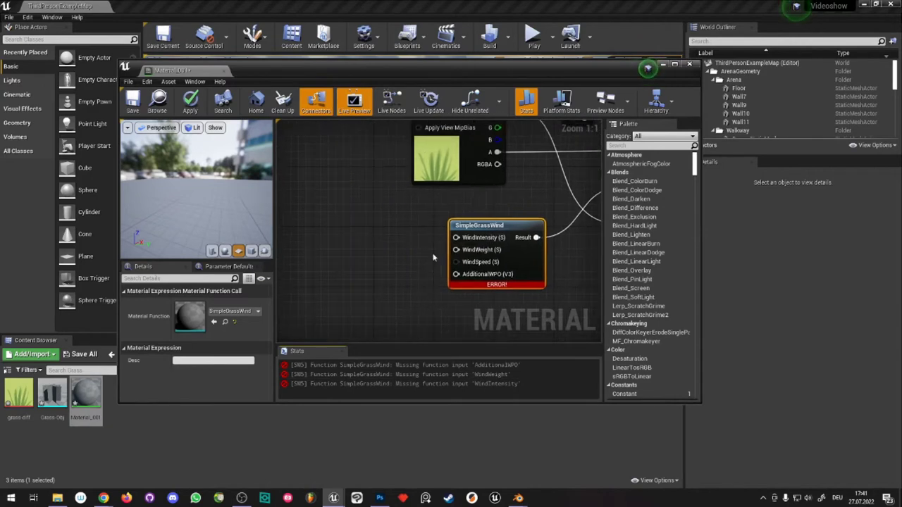
pyautogui.moveTo(457, 238); pyautogui.dragTo(357, 220)
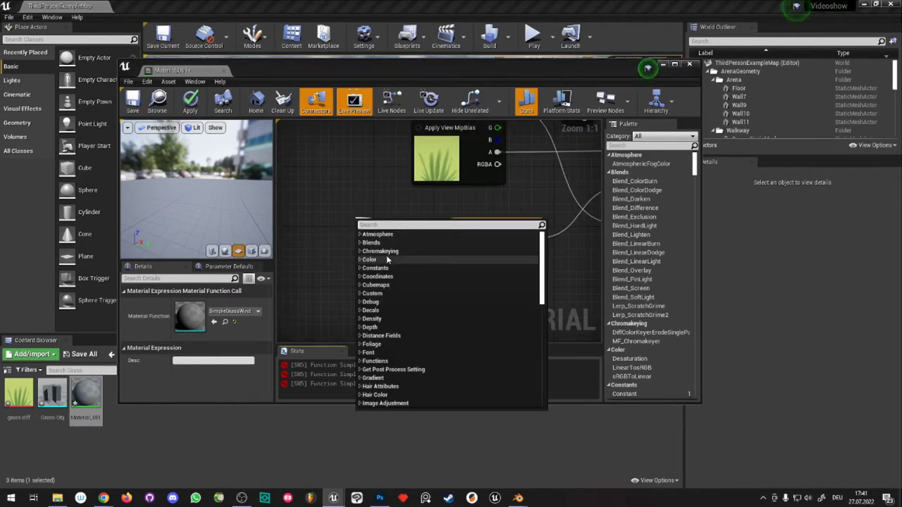
# - Add a scalar parameter named Intensity wired into WindIntensity
pyautogui.write('scalar')
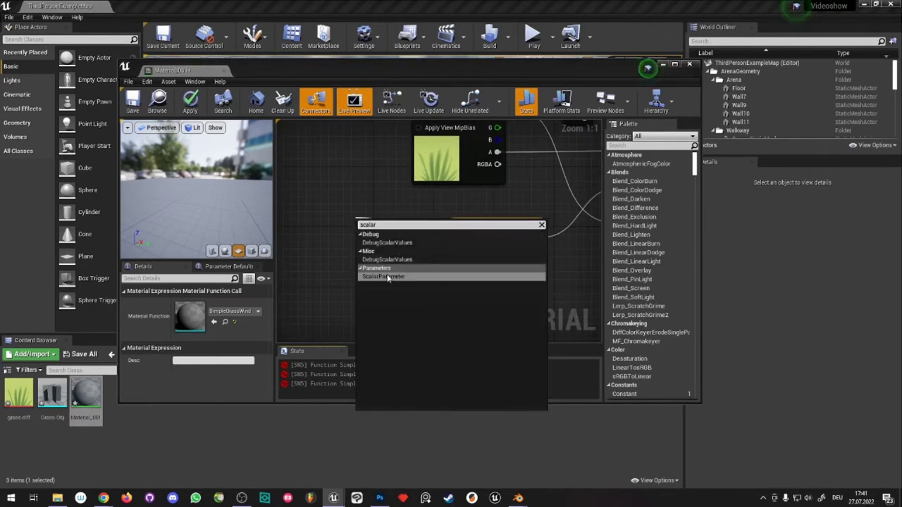
pyautogui.click(388, 260)
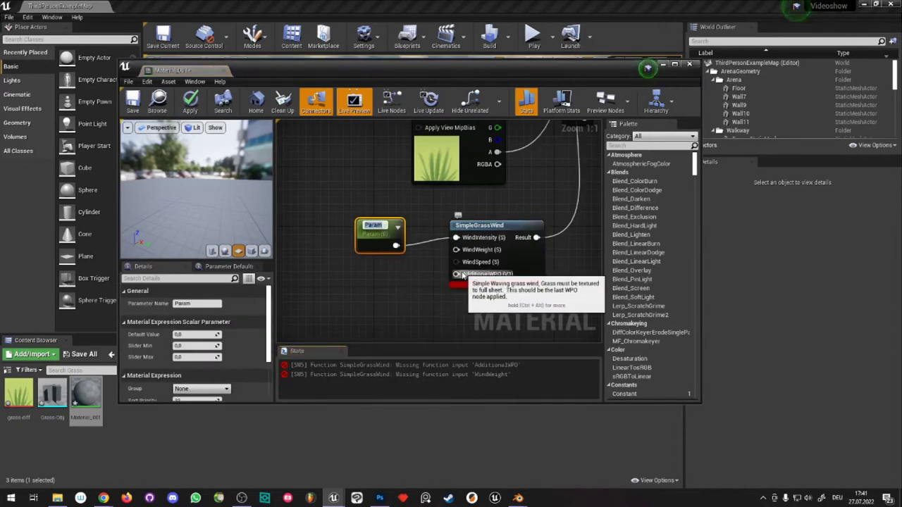
pyautogui.write('Intensity')
pyautogui.press('Return')
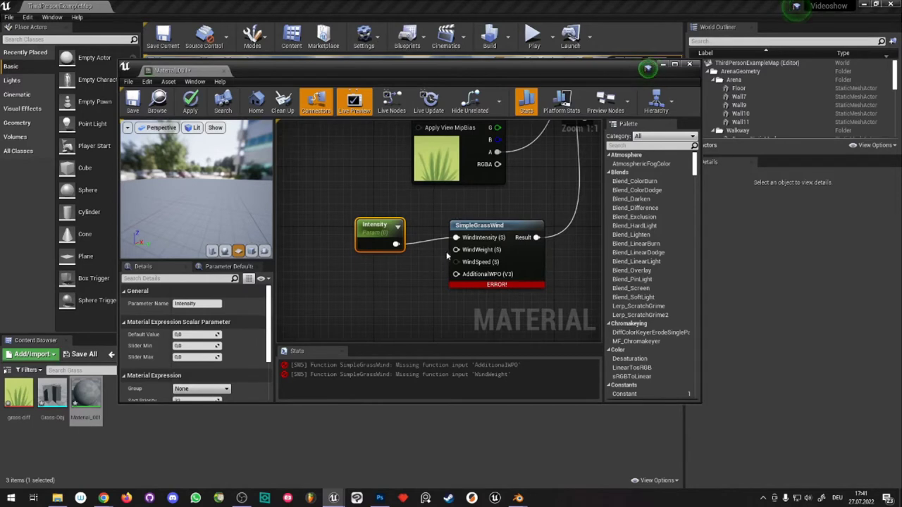
# - Duplicate the Intensity parameter and rename the copy Weight
pyautogui.hotkey('ctrl', 'c')
pyautogui.hotkey('ctrl', 'v')
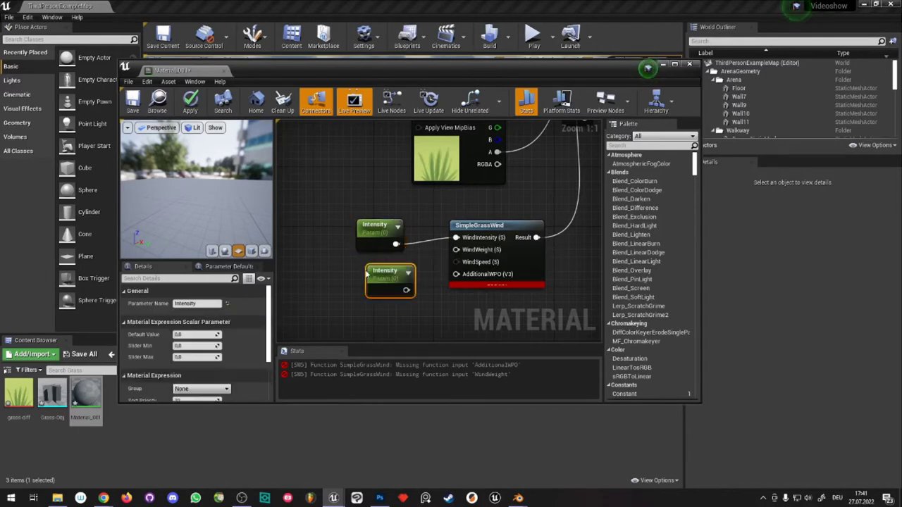
pyautogui.moveTo(367, 274); pyautogui.dragTo(352, 266)
pyautogui.click(203, 304)
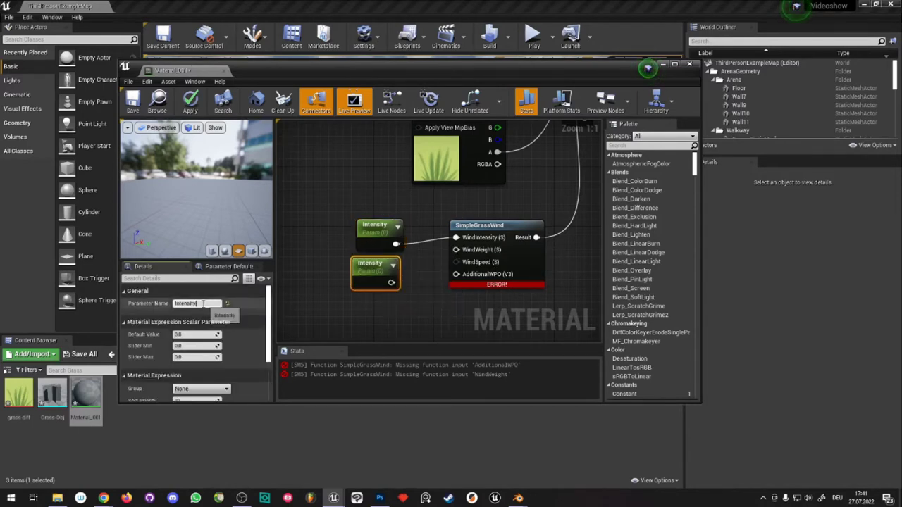
pyautogui.write('E')
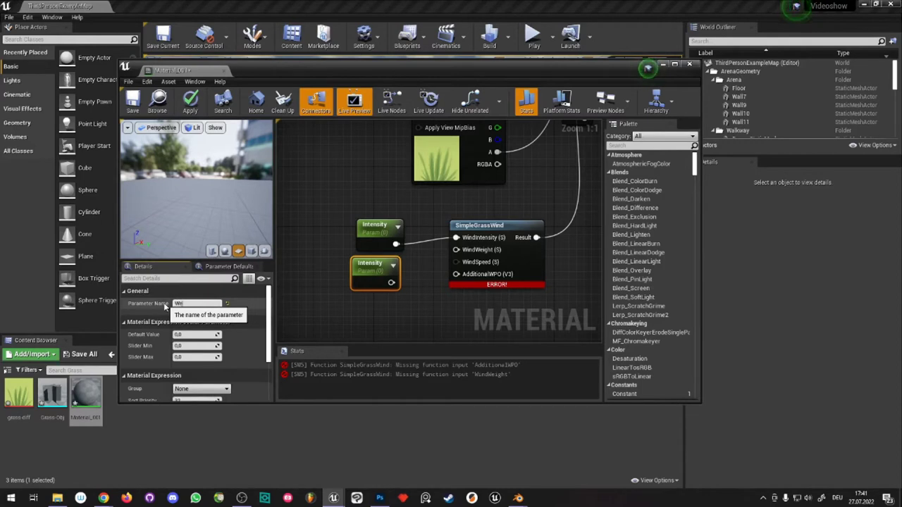
pyautogui.press('Return')
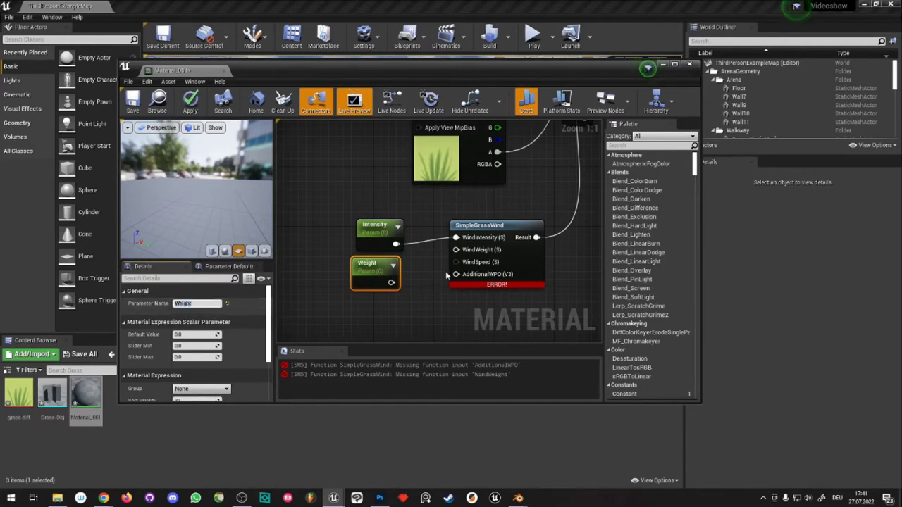
# - Paste another parameter copy, discard an extra one, and name it Speed
pyautogui.hotkey('ctrl', 'v')
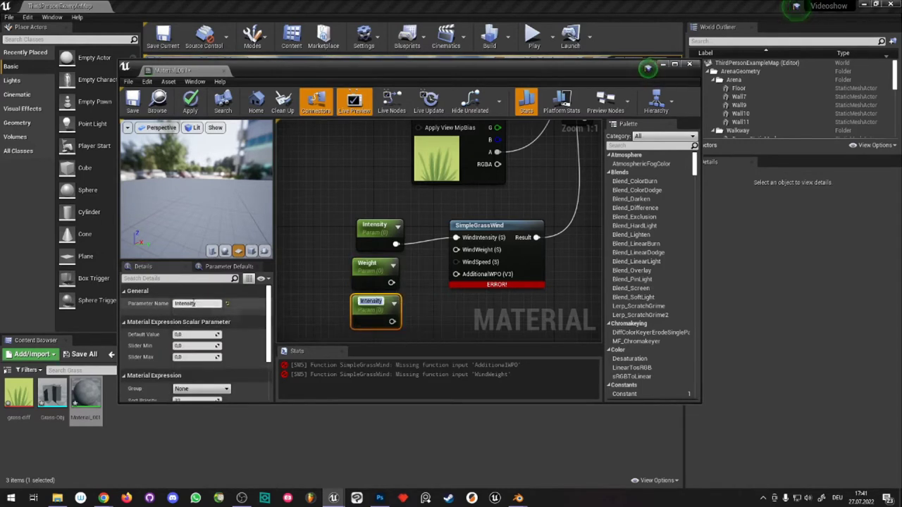
pyautogui.click(198, 303)
pyautogui.press('Delete')
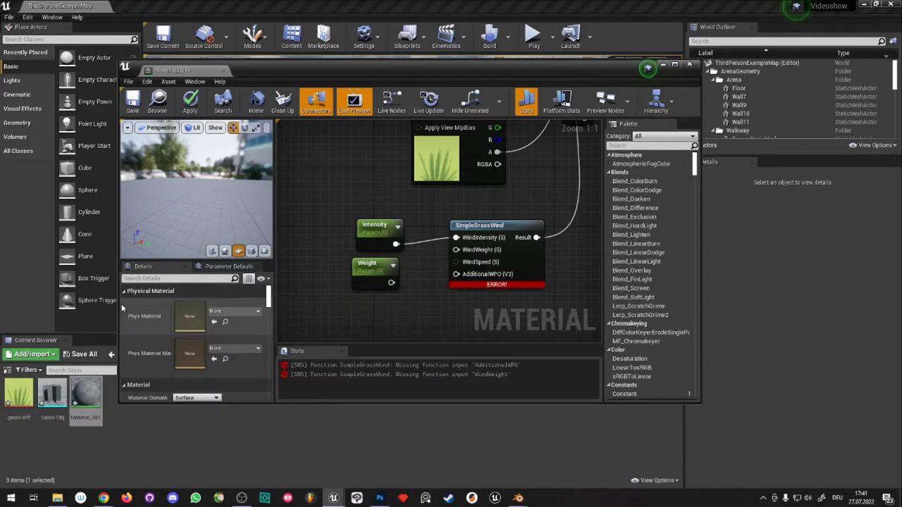
pyautogui.hotkey('ctrl', 'v')
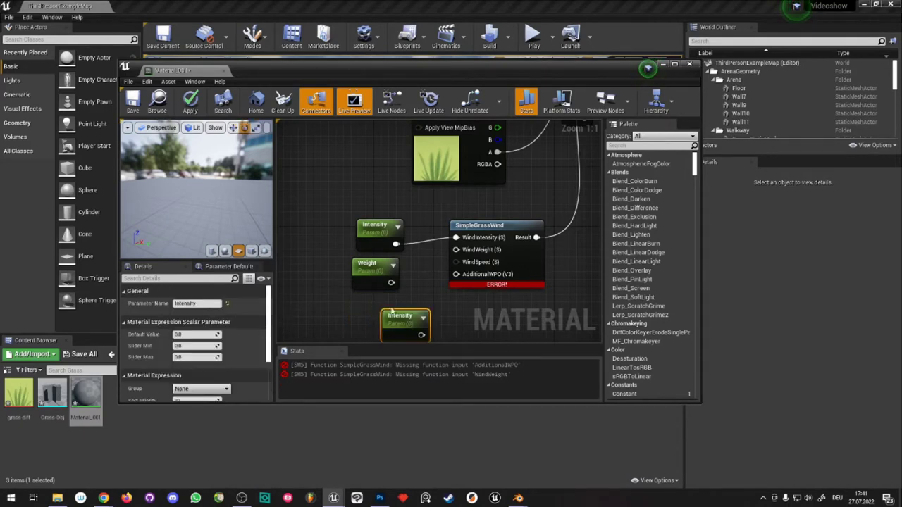
pyautogui.write('Speed')
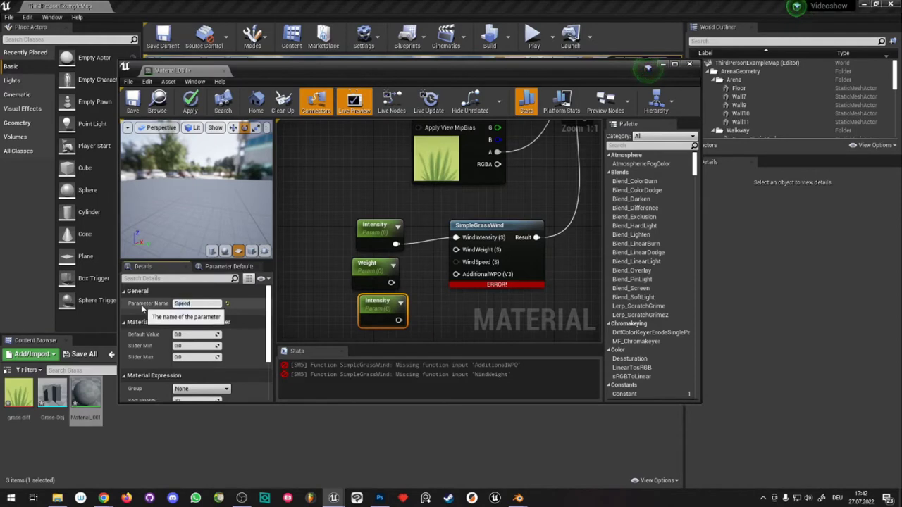
pyautogui.press('Return')
pyautogui.click(444, 329)
pyautogui.moveTo(445, 330); pyautogui.dragTo(438, 265, button='right')
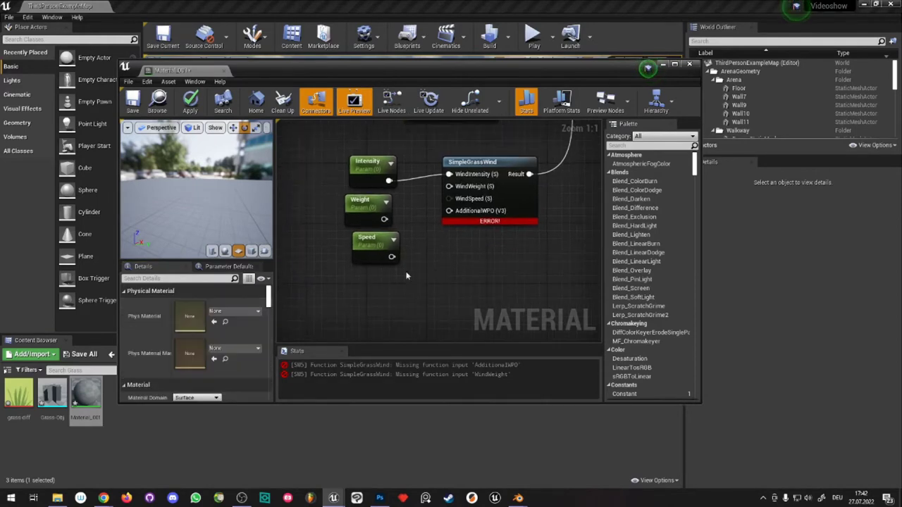
# - Paste one more parameter below Speed and name it WPO
pyautogui.hotkey('ctrl', 'v')
pyautogui.click(189, 304)
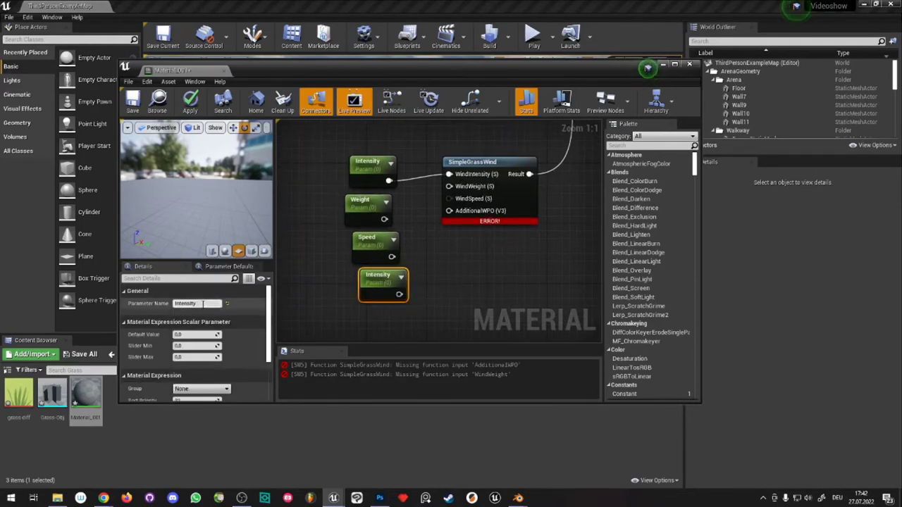
pyautogui.write('WPO')
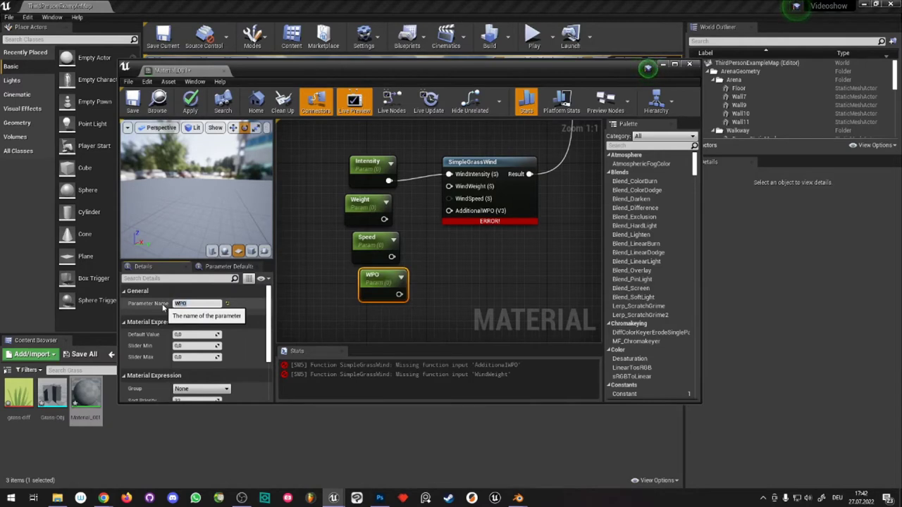
pyautogui.click(423, 310)
# - Wire WPO to AdditionalWPO, Speed to WindSpeed, Weight to WindWeight, and apply the material
pyautogui.moveTo(399, 295); pyautogui.dragTo(449, 211)
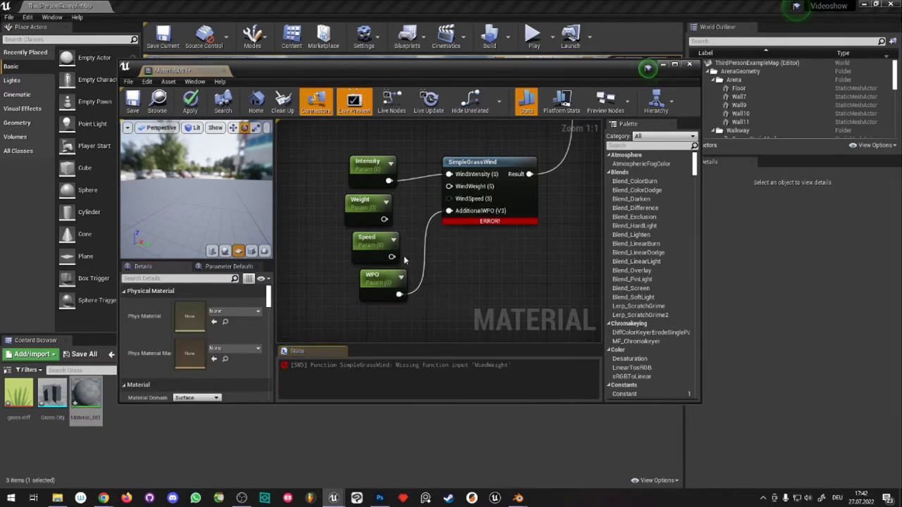
pyautogui.moveTo(392, 257); pyautogui.dragTo(449, 199)
pyautogui.moveTo(384, 218)
pyautogui.mouseDown()
pyautogui.moveTo(450, 195)
pyautogui.moveTo(449, 186)
pyautogui.mouseUp()
pyautogui.click(192, 103)
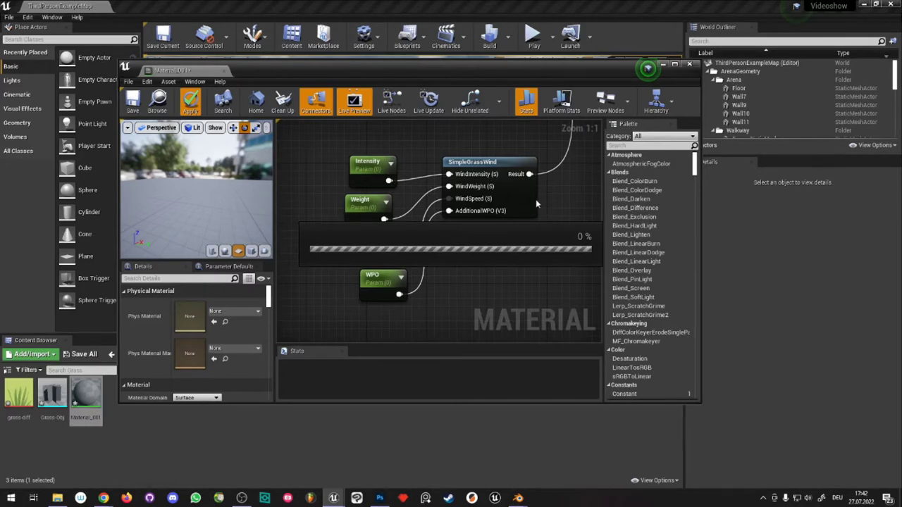
# - Align the Intensity, Weight, Speed and WPO nodes in a column and save with Ctrl+S
pyautogui.moveTo(535, 200); pyautogui.dragTo(482, 232, button='right')
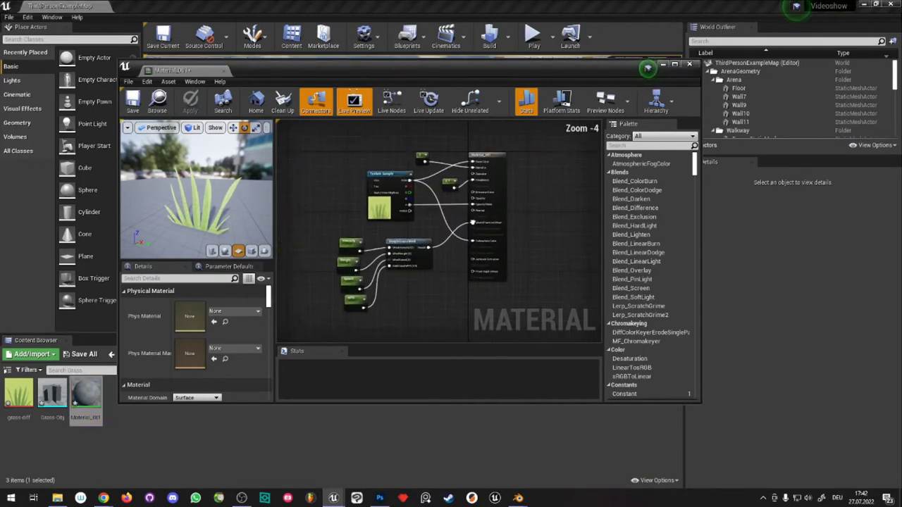
pyautogui.scroll(-2, 482, 232)
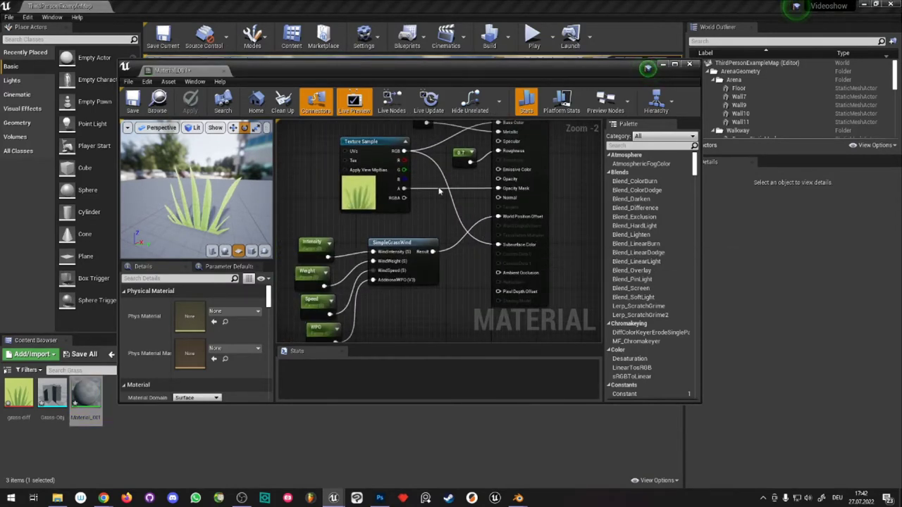
pyautogui.moveTo(456, 243); pyautogui.dragTo(461, 219, button='right')
pyautogui.moveTo(356, 203)
pyautogui.mouseDown()
pyautogui.moveTo(321, 302)
pyautogui.moveTo(336, 291)
pyautogui.mouseUp()
pyautogui.moveTo(304, 199); pyautogui.dragTo(348, 303)
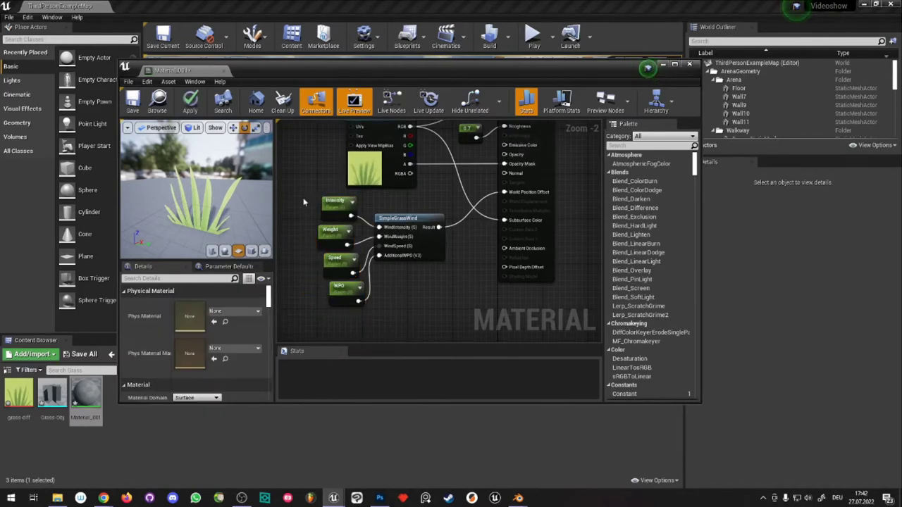
pyautogui.click(334, 266)
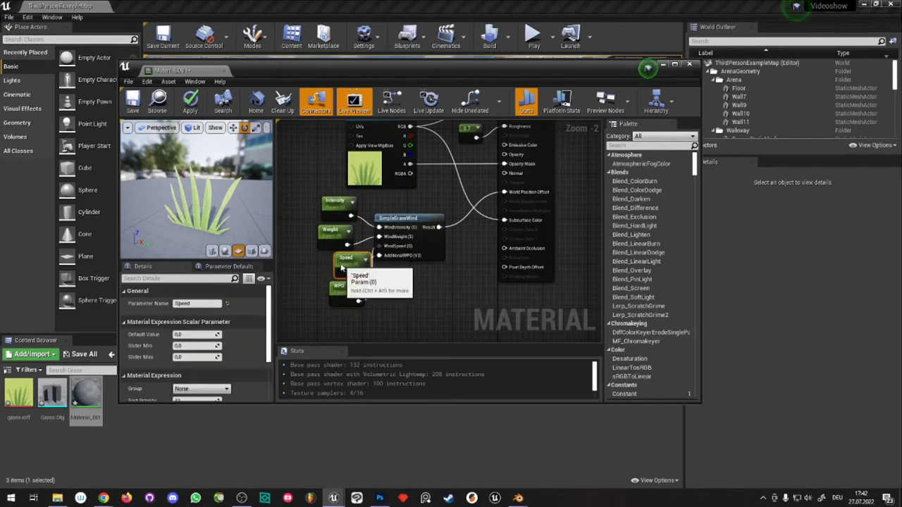
pyautogui.moveTo(327, 241)
pyautogui.mouseDown()
pyautogui.moveTo(339, 241)
pyautogui.moveTo(342, 213)
pyautogui.mouseUp()
pyautogui.click(310, 176)
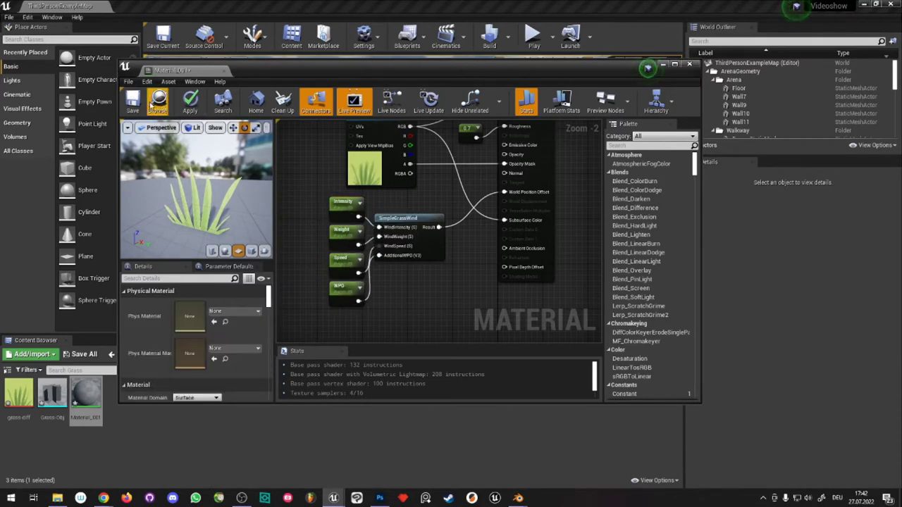
pyautogui.hotkey('ctrl', 's')
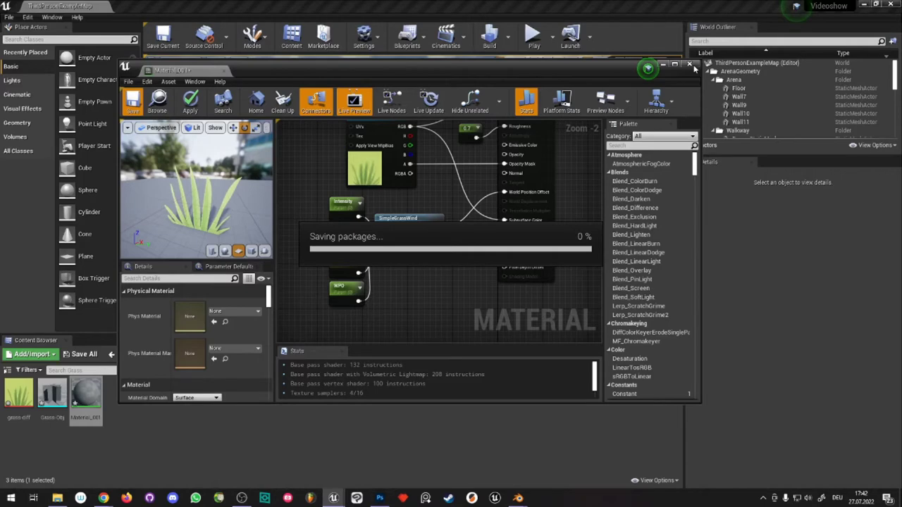
# - Close the material editor and assign Material_001 to Grass-Obj's Element 0 slot
pyautogui.click(692, 65)
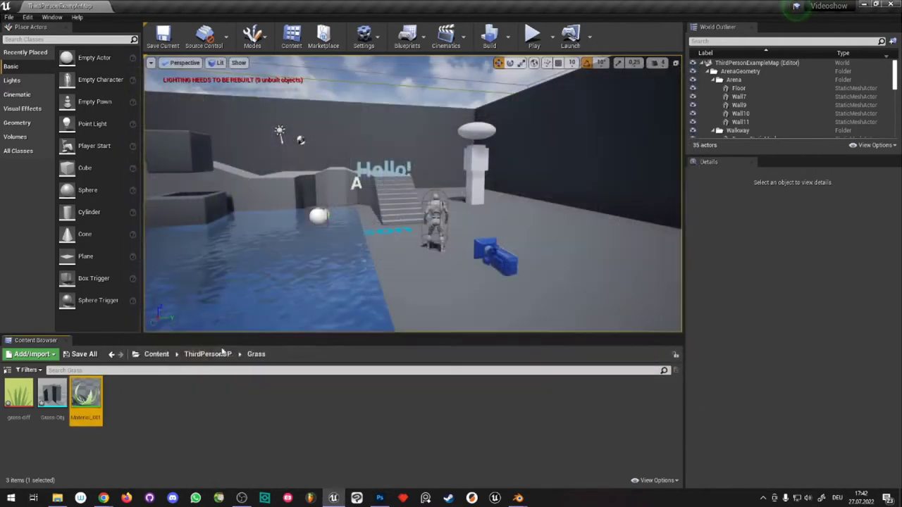
pyautogui.doubleClick(57, 398)
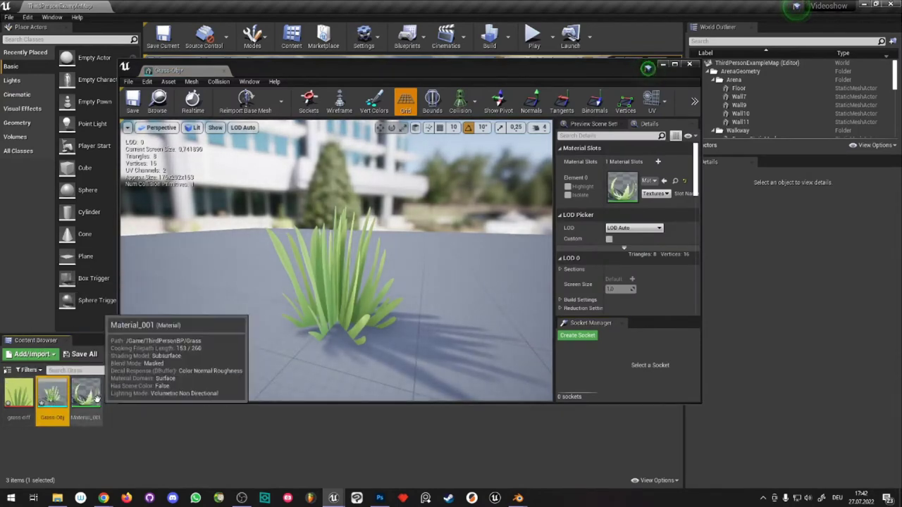
pyautogui.moveTo(85, 393); pyautogui.dragTo(623, 187)
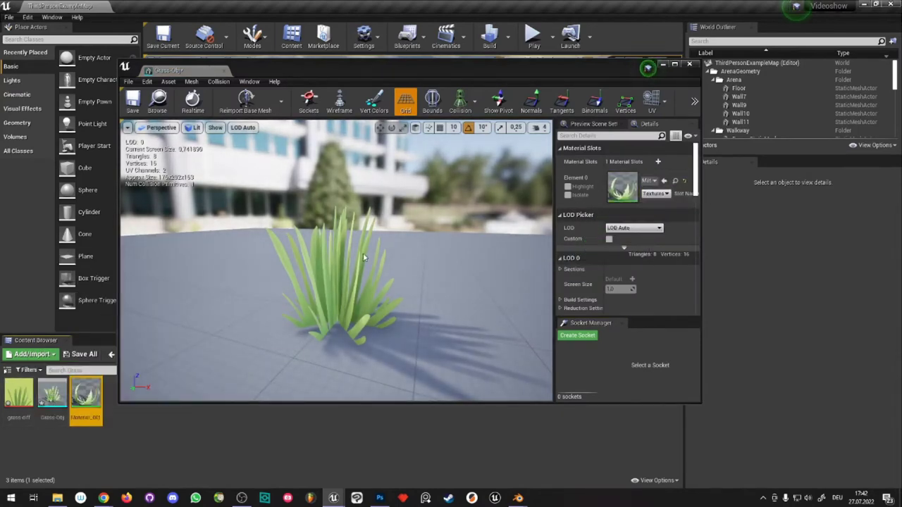
pyautogui.moveTo(296, 270)
pyautogui.mouseDown()
pyautogui.moveTo(338, 275)
pyautogui.moveTo(404, 227)
pyautogui.mouseUp()
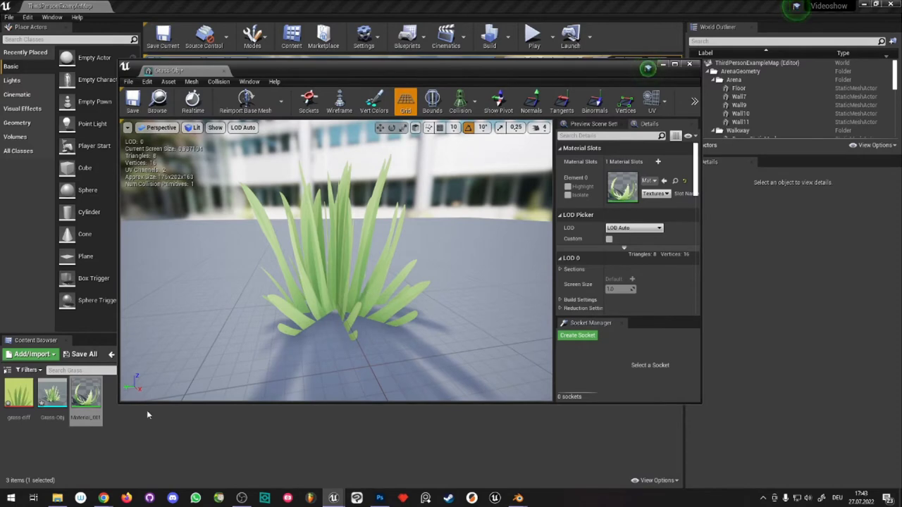
# - Create a new material instance from Material_001
pyautogui.moveTo(423, 65); pyautogui.dragTo(526, 43)
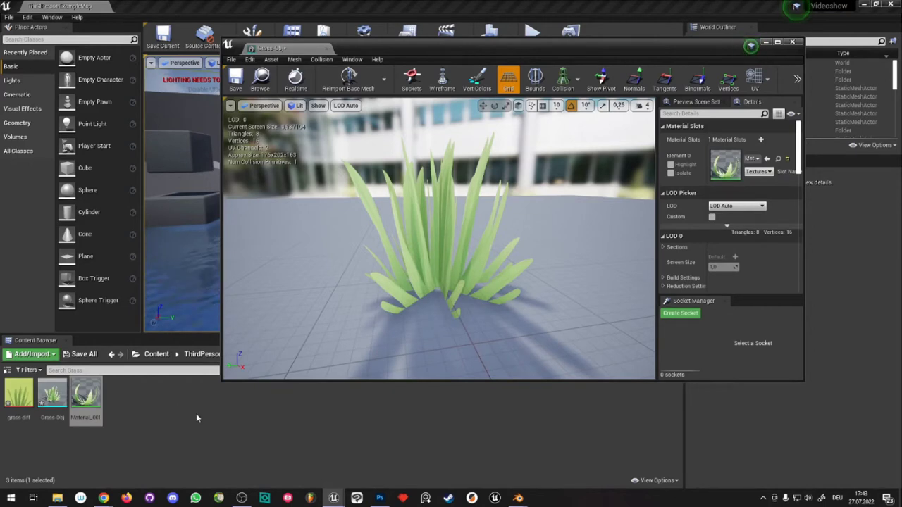
pyautogui.rightClick(94, 396)
pyautogui.click(142, 161)
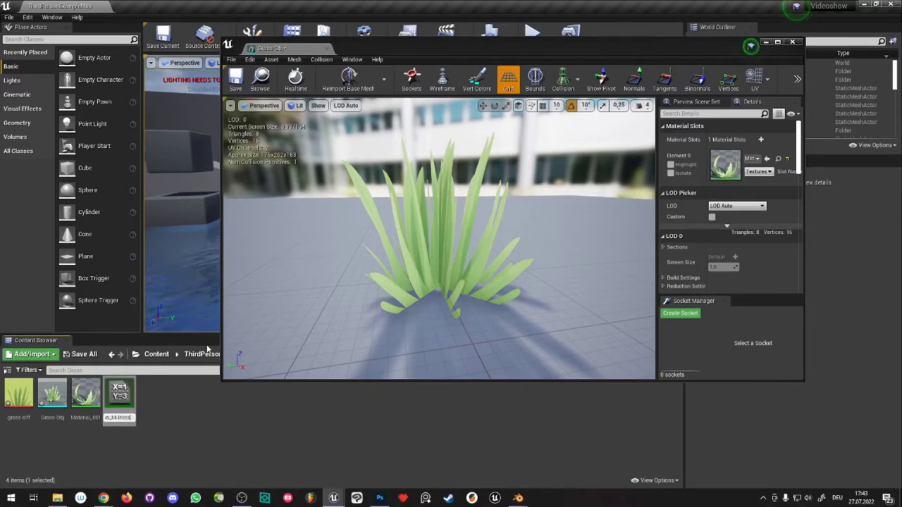
# - Name the instance Grass_M_Instance, open it, and enable the Intensity, Speed, Weight and WPO overrides
pyautogui.press('Return')
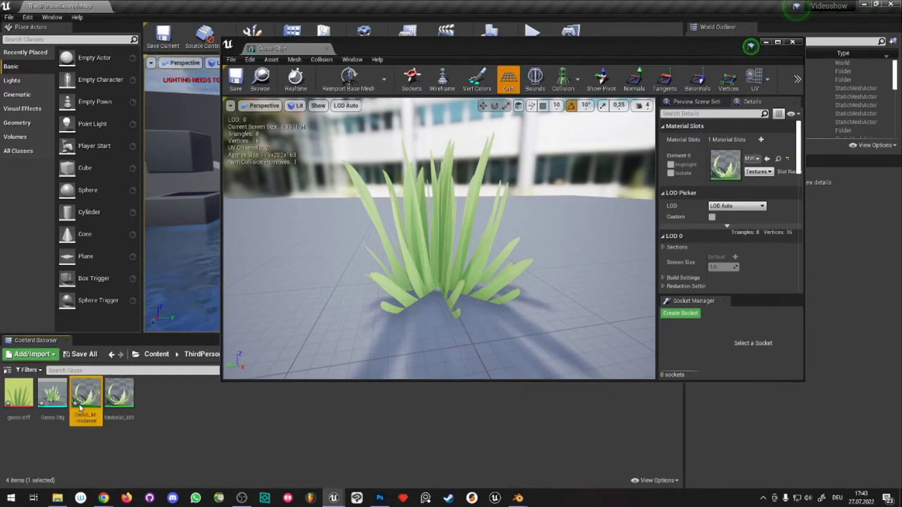
pyautogui.doubleClick(83, 405)
pyautogui.click(649, 151)
pyautogui.click(648, 163)
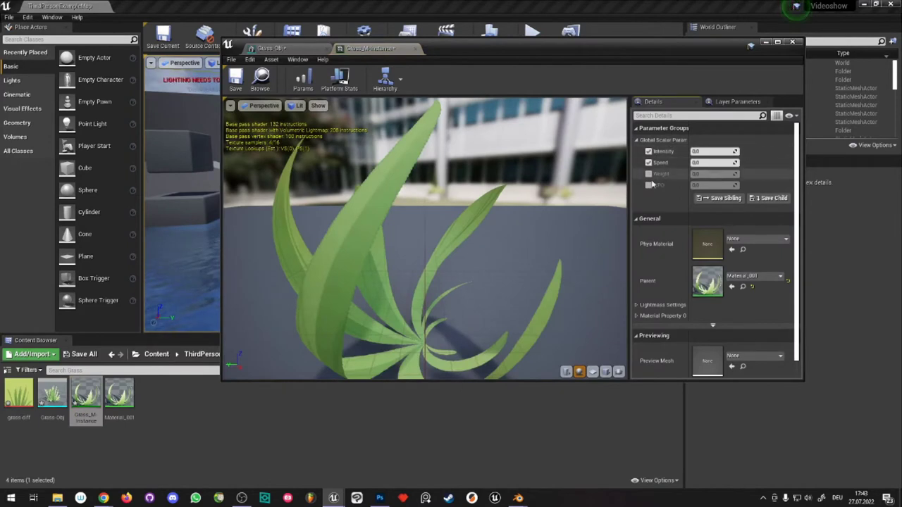
pyautogui.click(649, 174)
pyautogui.click(649, 186)
# - Set Intensity, Speed, Weight and WPO all to 1.0
pyautogui.moveTo(712, 151)
pyautogui.mouseDown()
pyautogui.moveTo(726, 152)
pyautogui.moveTo(726, 162)
pyautogui.mouseUp()
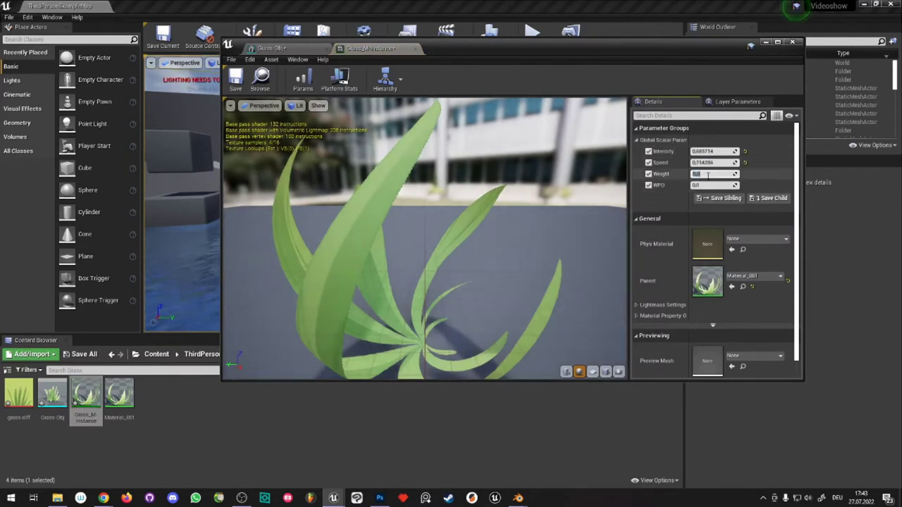
pyautogui.click(714, 174)
pyautogui.write('1')
pyautogui.press('Tab')
pyautogui.write('1')
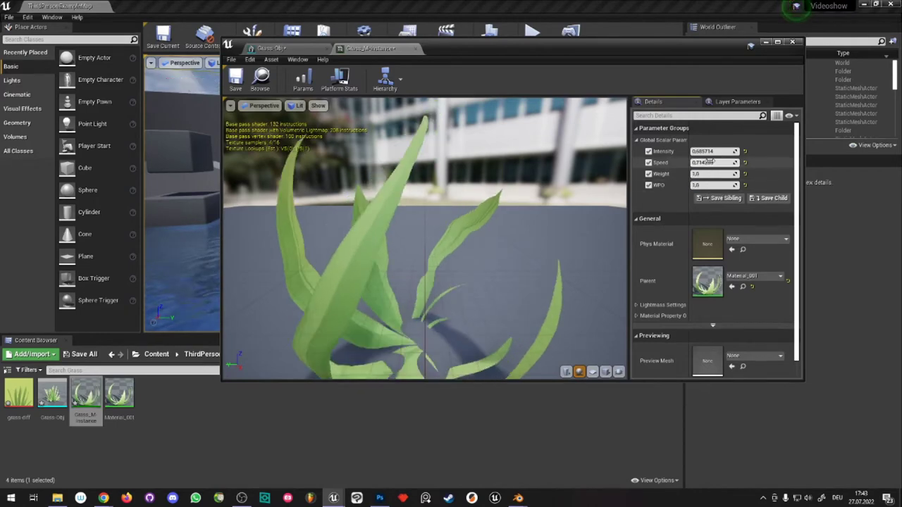
pyautogui.write('1')
pyautogui.hotkey('shift', 'Tab')
pyautogui.write('1')
# - Orbit the preview to watch the grass sway, then move the instance editor aside
pyautogui.scroll(-3, 489, 235)
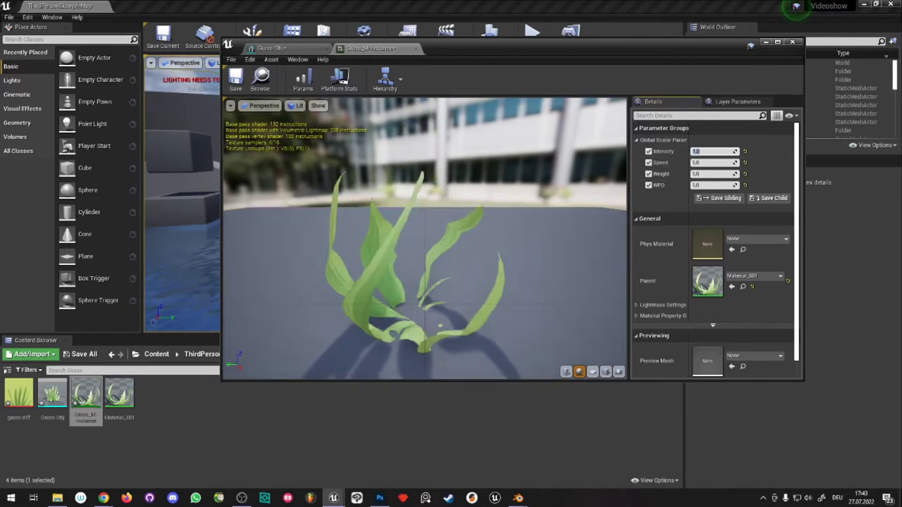
pyautogui.moveTo(488, 233); pyautogui.dragTo(445, 315)
pyautogui.moveTo(420, 234); pyautogui.dragTo(444, 233)
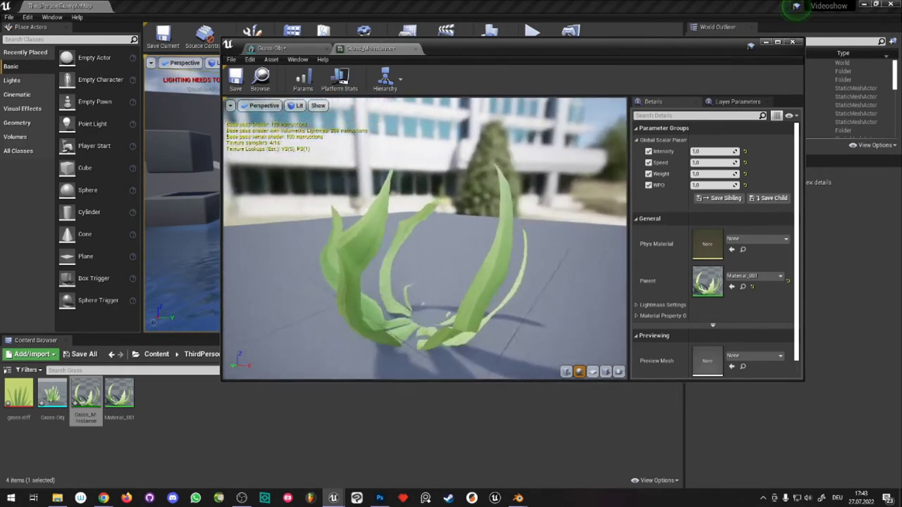
pyautogui.moveTo(444, 232); pyautogui.dragTo(423, 236)
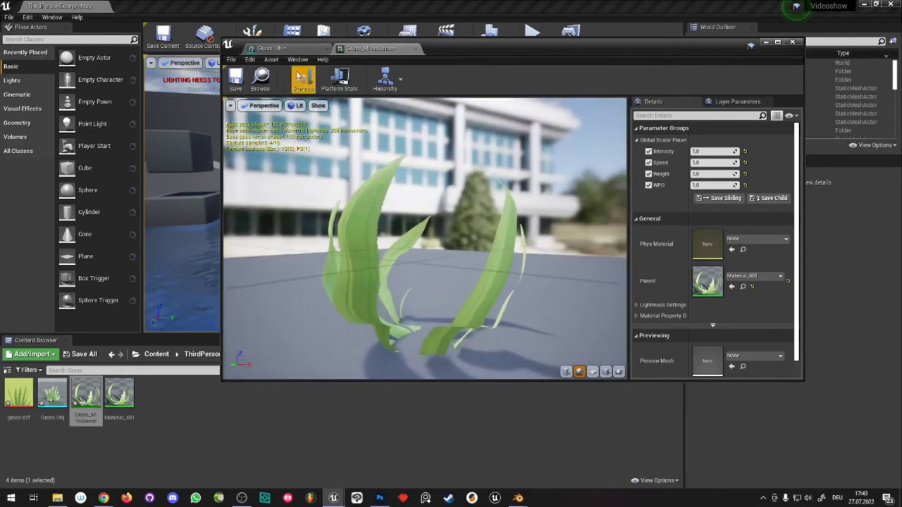
pyautogui.click(249, 59)
pyautogui.moveTo(321, 61)
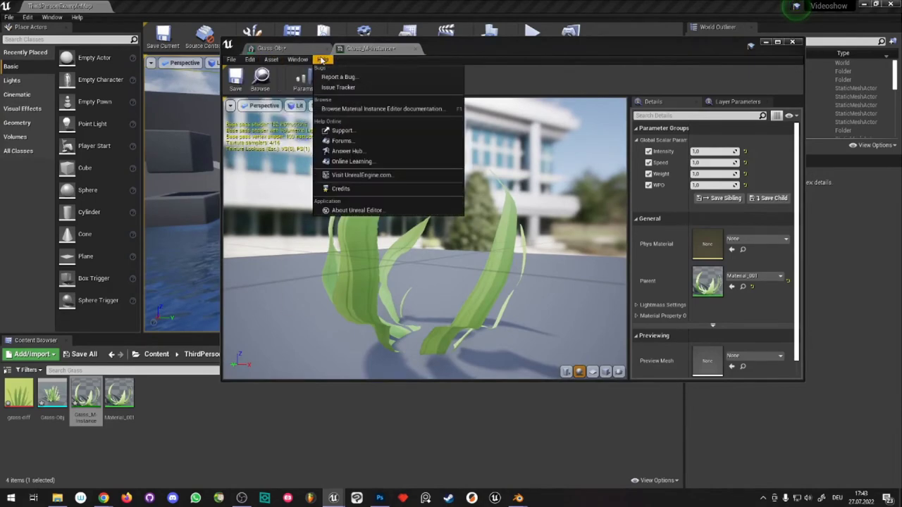
pyautogui.moveTo(666, 42); pyautogui.dragTo(717, 248)
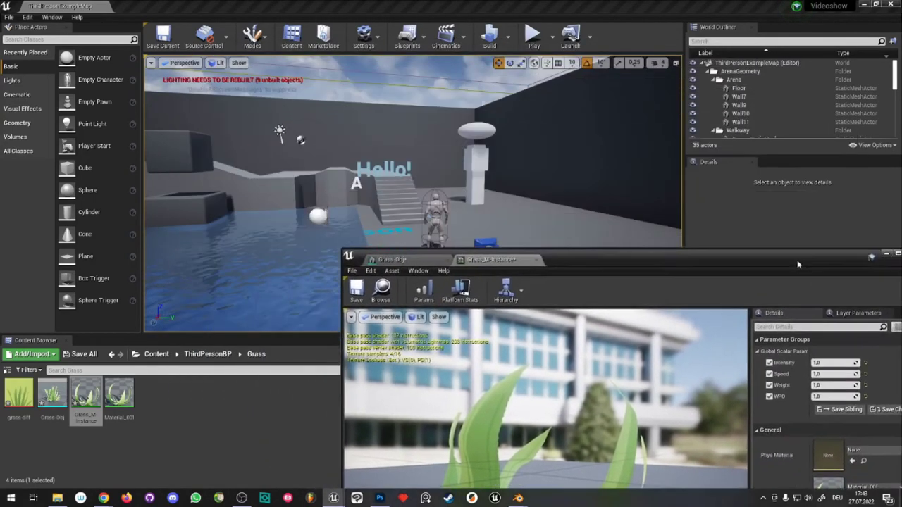
# - Place the Grass-Obj mesh into the level and frame it with F
pyautogui.click(717, 248)
pyautogui.moveTo(53, 395); pyautogui.dragTo(377, 197)
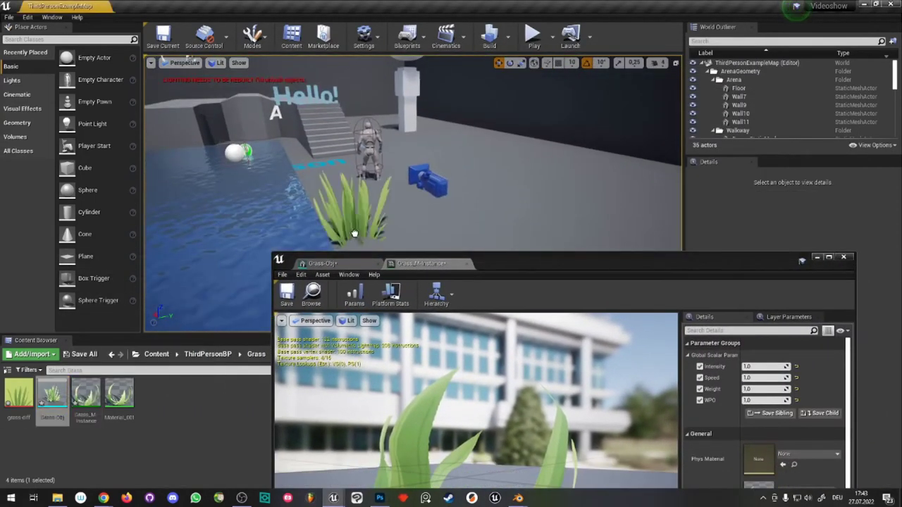
pyautogui.press('f')
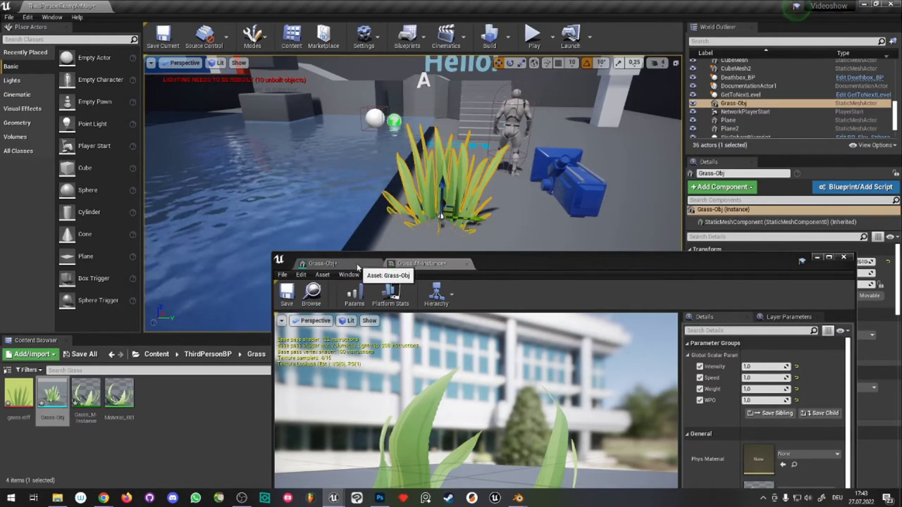
# - Assign Grass_M_Instance to the Grass-Obj mesh's Element 0 material slot
pyautogui.click(326, 264)
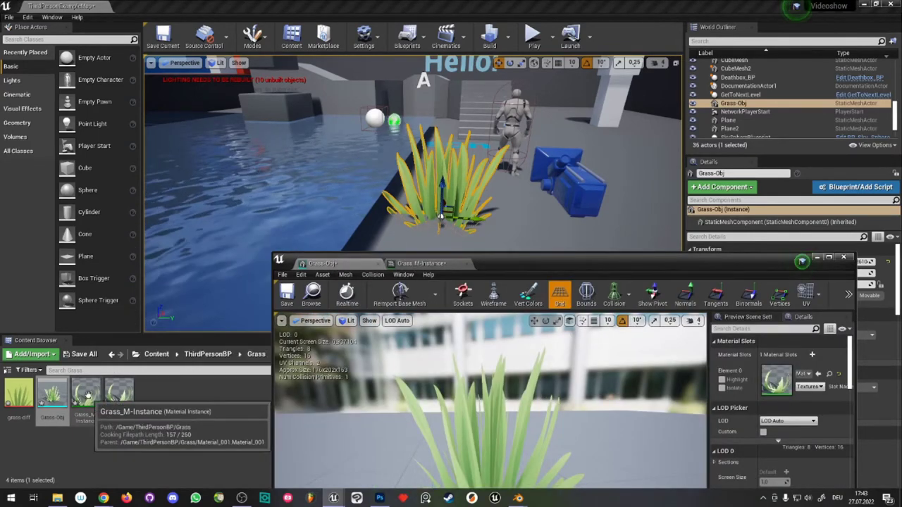
pyautogui.moveTo(86, 395); pyautogui.dragTo(776, 382)
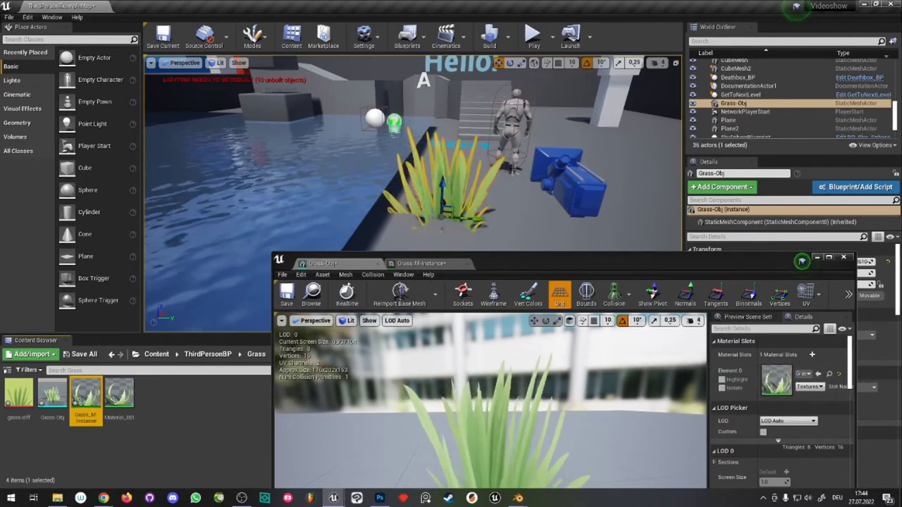
pyautogui.moveTo(189, 162)
pyautogui.mouseDown()
pyautogui.moveTo(189, 139)
pyautogui.moveTo(212, 134)
pyautogui.moveTo(211, 159)
pyautogui.mouseUp()
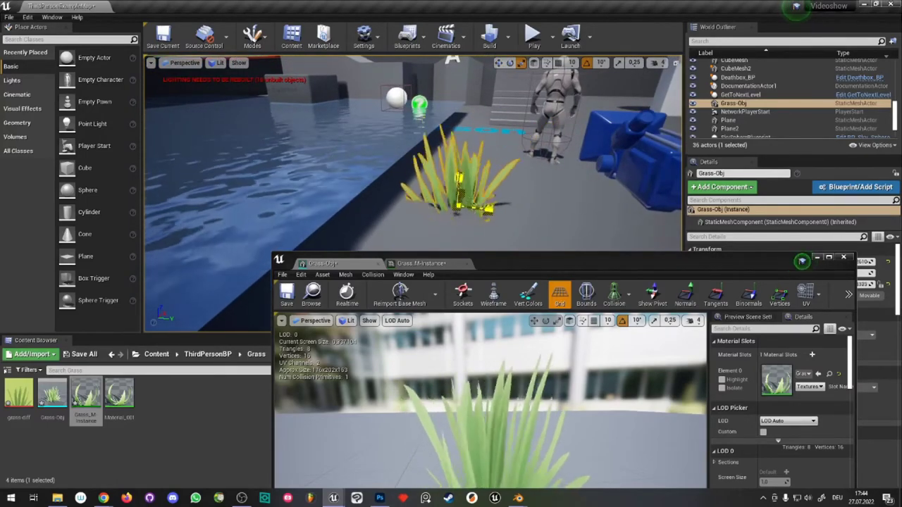
pyautogui.moveTo(212, 159)
pyautogui.mouseDown()
pyautogui.moveTo(233, 141)
pyautogui.moveTo(247, 148)
pyautogui.mouseUp()
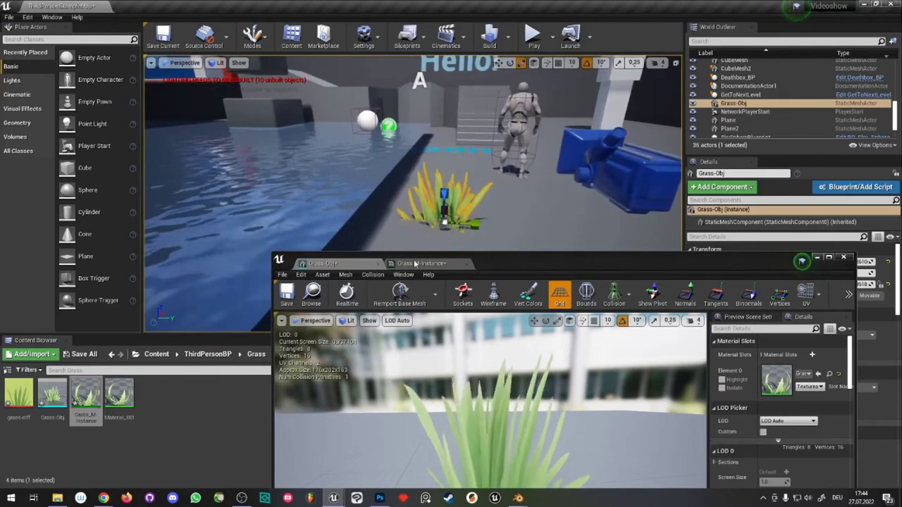
pyautogui.click(421, 263)
# - Enter 0.2 for WPO, 0.2 for Weight and 0.5 for Speed in the instance's Details panel
pyautogui.moveTo(765, 400)
pyautogui.mouseDown()
pyautogui.moveTo(747, 400)
pyautogui.moveTo(772, 400)
pyautogui.mouseUp()
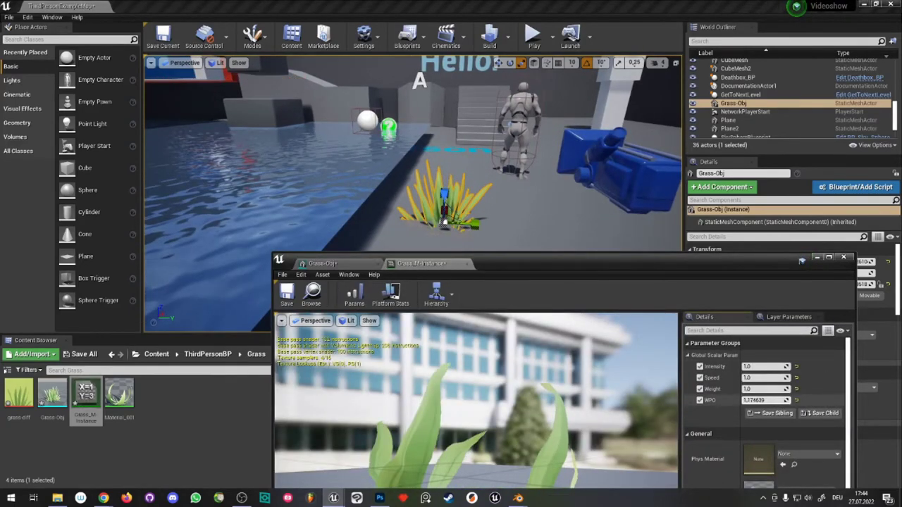
pyautogui.click(768, 401)
pyautogui.write('0')
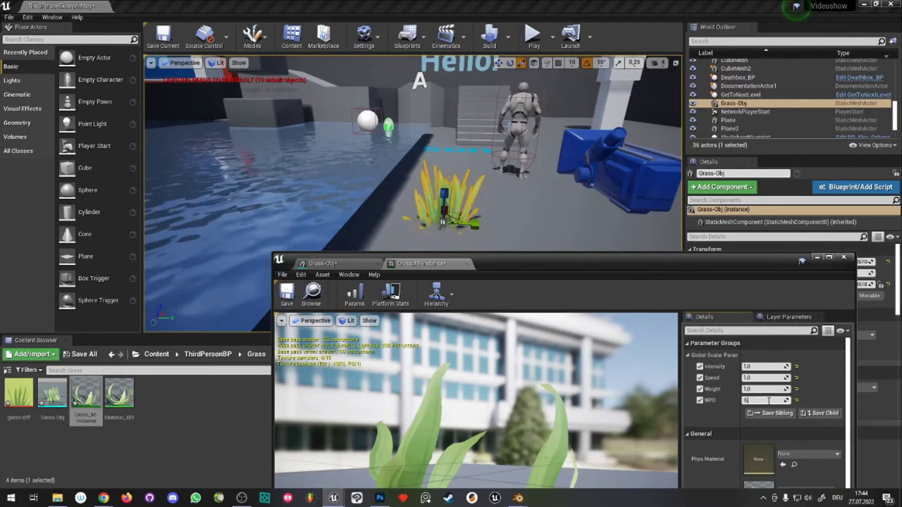
pyautogui.write('.2')
pyautogui.press('Return')
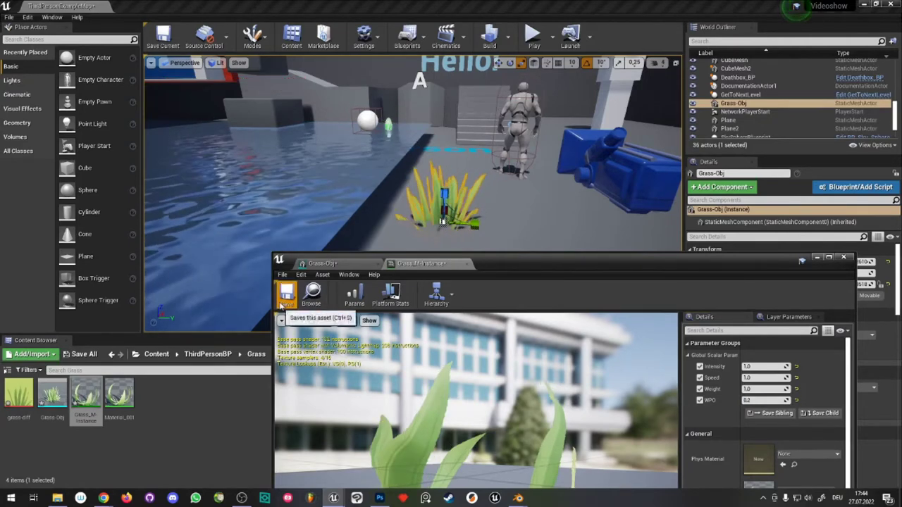
pyautogui.click(765, 389)
pyautogui.write('.2')
pyautogui.press('Return')
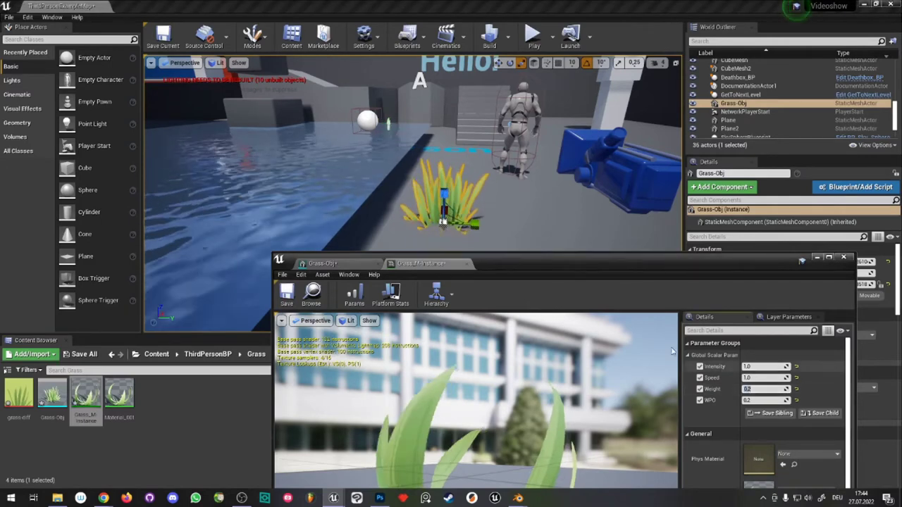
pyautogui.click(766, 379)
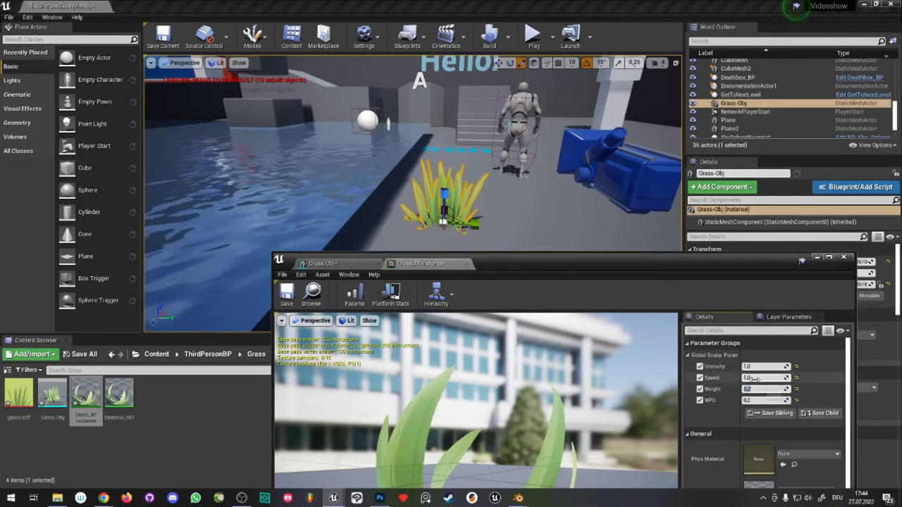
pyautogui.write('.5')
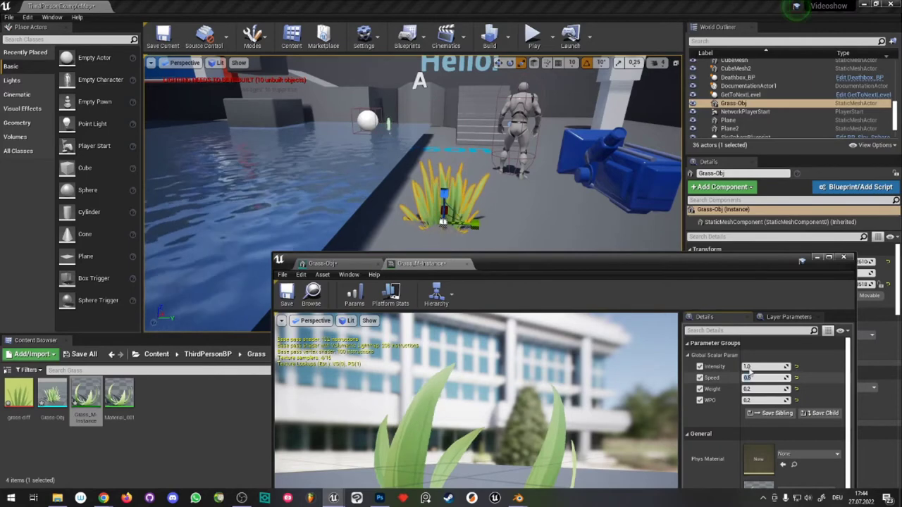
pyautogui.press('Return')
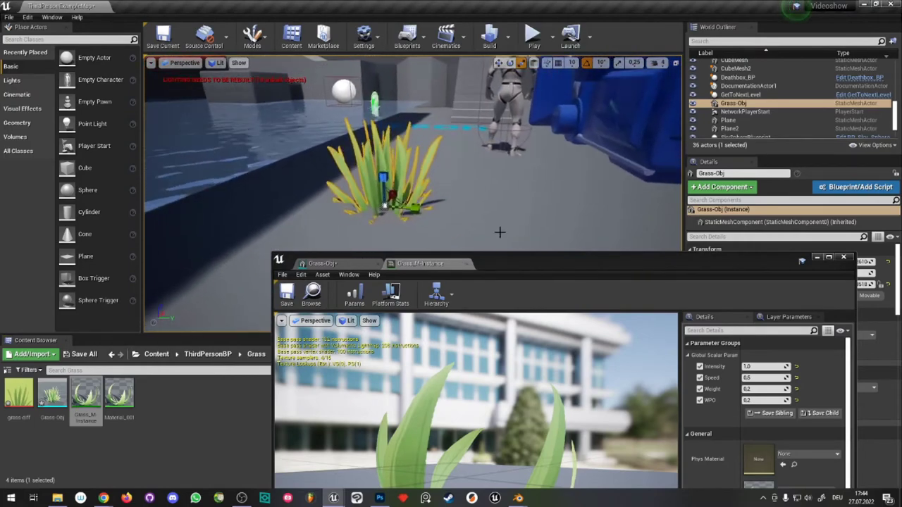
# - Select the placed test Grass-Obj clump in the level viewport and delete it
pyautogui.click(388, 204)
pyautogui.moveTo(388, 204); pyautogui.dragTo(388, 203, button='right')
pyautogui.moveTo(416, 212)
pyautogui.mouseDown(button='right')
pyautogui.moveTo(402, 211)
pyautogui.moveTo(429, 217)
pyautogui.moveTo(395, 219)
pyautogui.moveTo(409, 211)
pyautogui.mouseUp(button='right')
pyautogui.press('Delete')
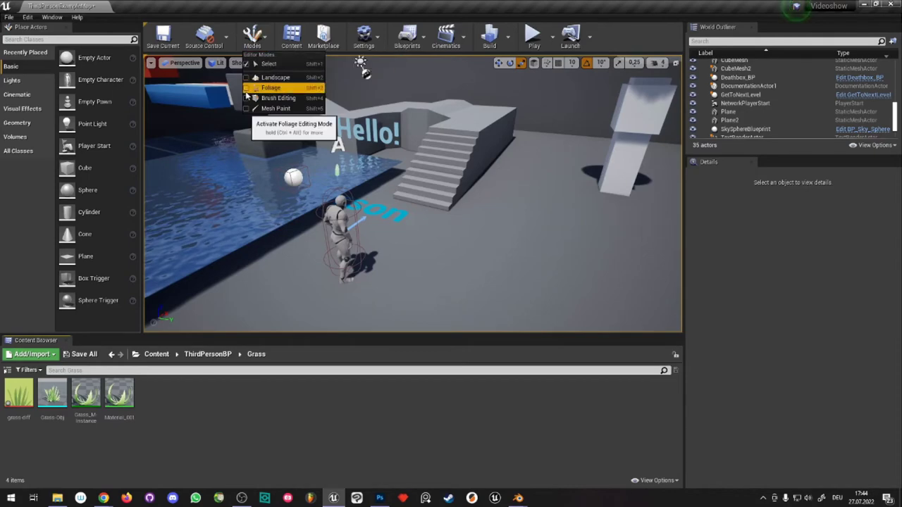
# - Add the Grass-Obj mesh to the Foliage tool's list as a paintable foliage type and select it
pyautogui.click(245, 91)
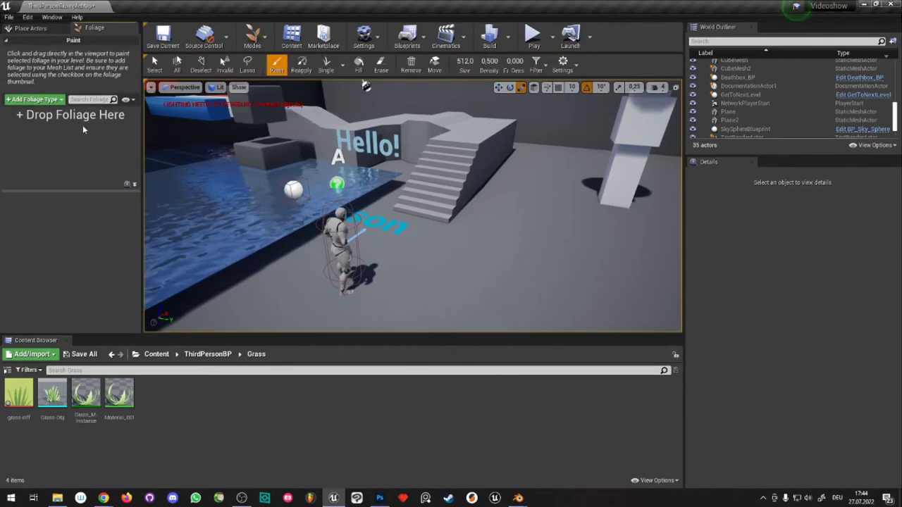
pyautogui.moveTo(55, 408)
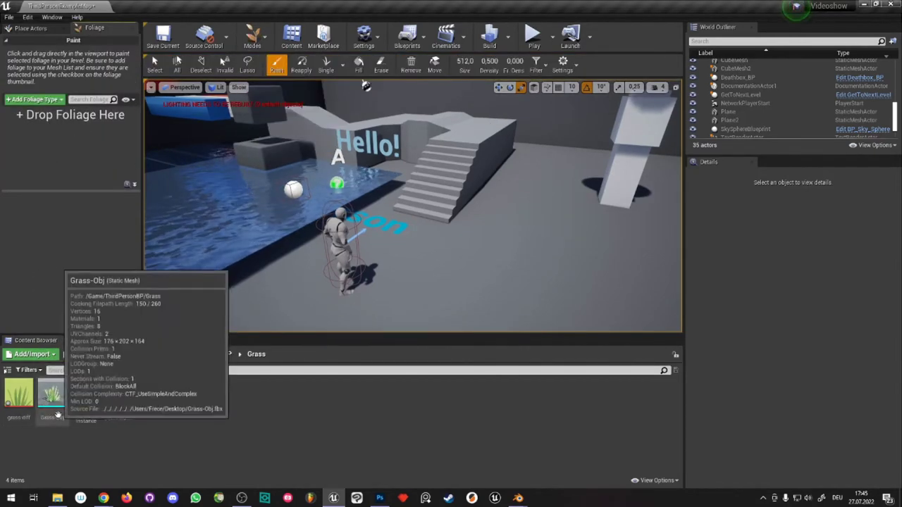
pyautogui.moveTo(56, 408); pyautogui.dragTo(57, 184)
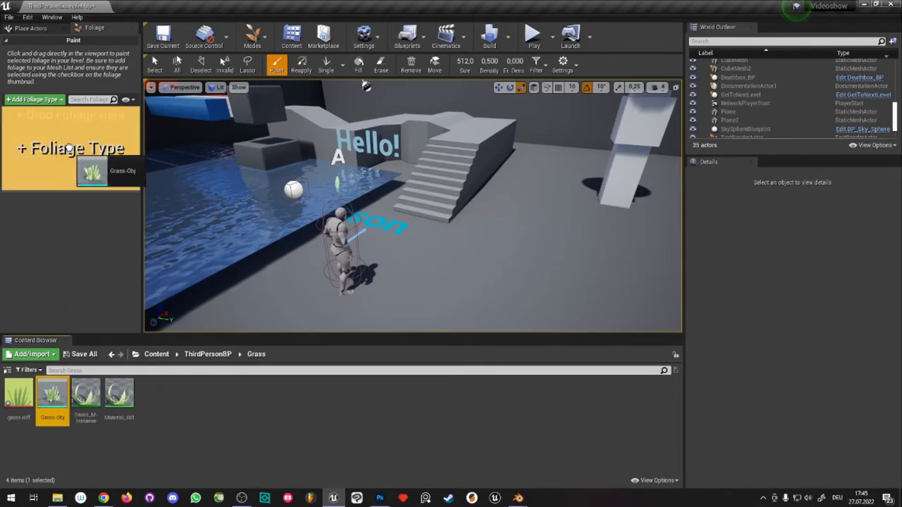
pyautogui.moveTo(68, 147); pyautogui.dragTo(70, 151)
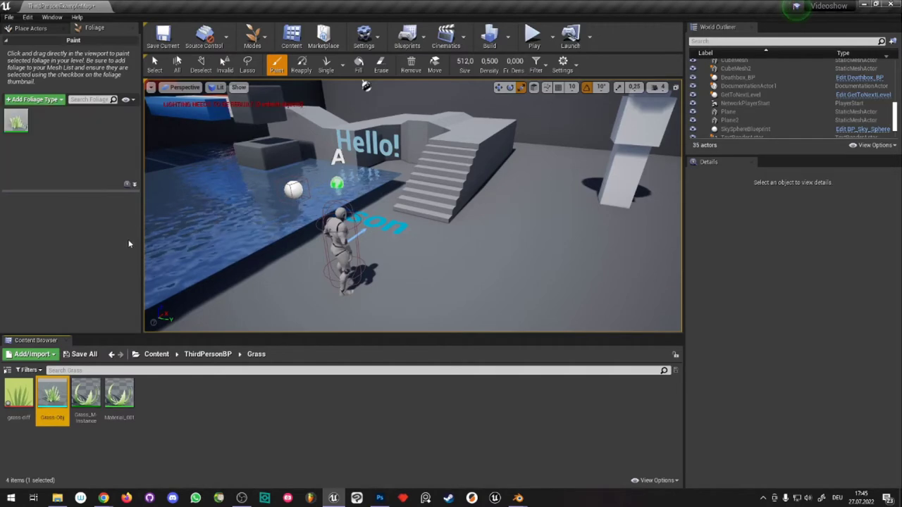
pyautogui.click(20, 132)
# - Test-paint Grass-Obj across the open floor and inspect the oversized grass planes
pyautogui.moveTo(366, 86); pyautogui.dragTo(436, 225, button='right')
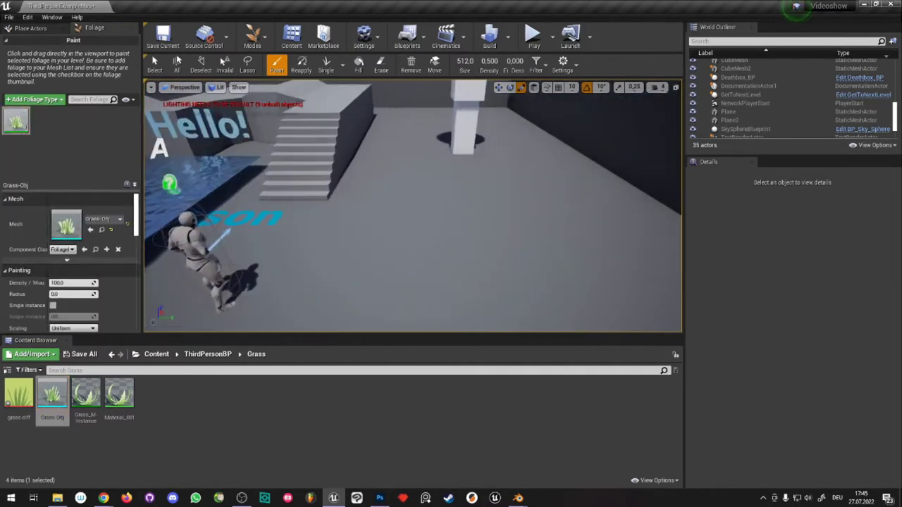
pyautogui.moveTo(435, 225); pyautogui.dragTo(433, 201)
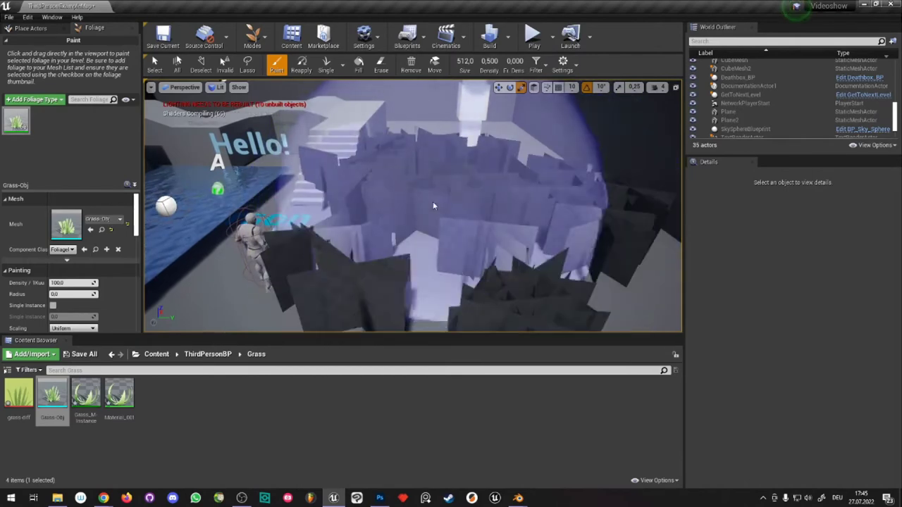
pyautogui.moveTo(433, 201); pyautogui.dragTo(466, 211, button='right')
pyautogui.moveTo(405, 204); pyautogui.dragTo(398, 190, button='right')
pyautogui.moveTo(481, 183); pyautogui.dragTo(482, 184, button='right')
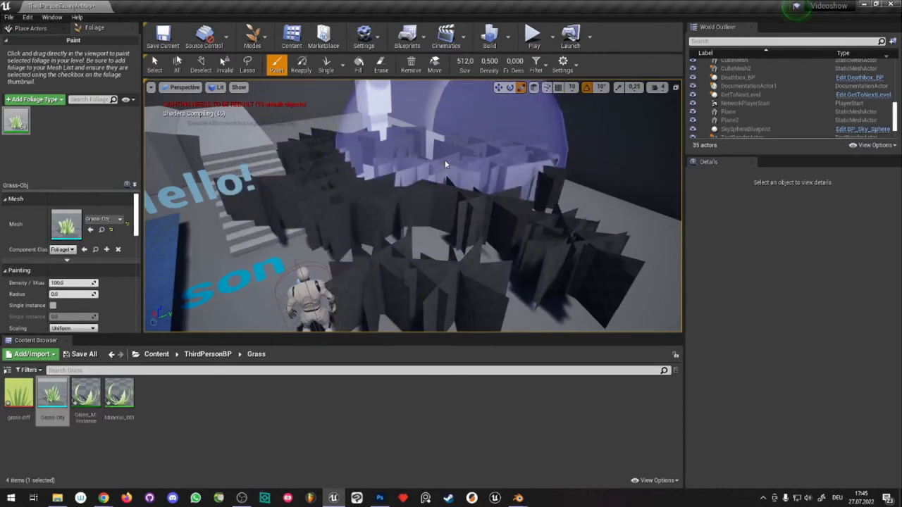
pyautogui.moveTo(444, 160)
pyautogui.mouseDown(button='right')
pyautogui.moveTo(445, 176)
pyautogui.moveTo(372, 174)
pyautogui.mouseUp(button='right')
# - Undo the test grass, set Grass-Obj Scale X to 0.2–0.4, and shrink the brush to 341.7
pyautogui.hotkey('ctrl', 'z')
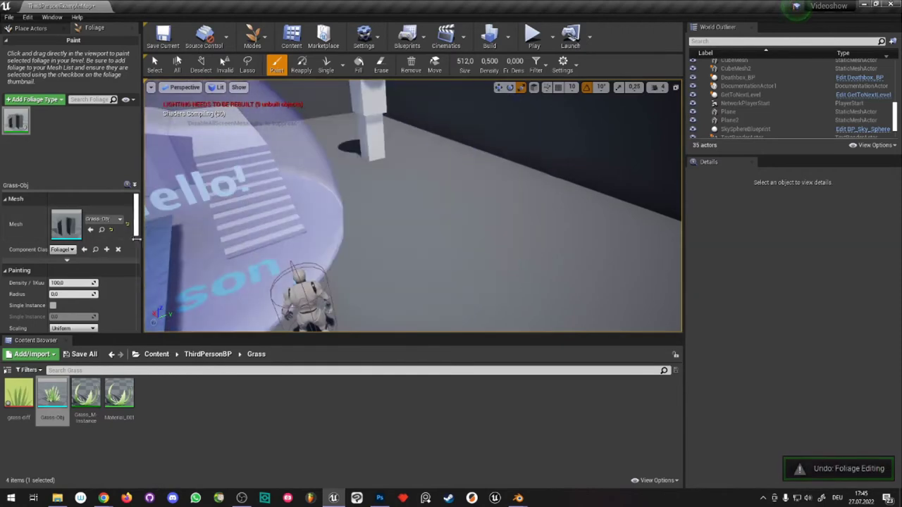
pyautogui.scroll(-2, 99, 269)
pyautogui.scroll(-3, 99, 268)
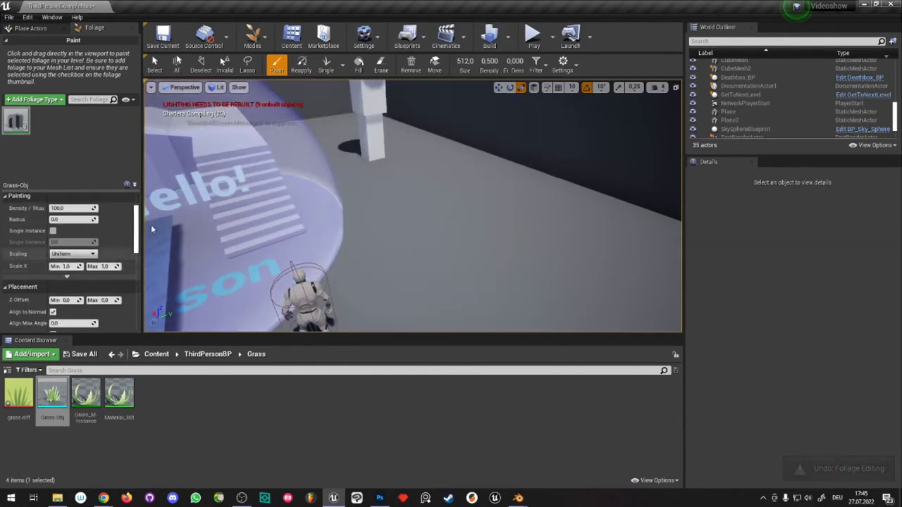
pyautogui.scroll(-2, 92, 268)
pyautogui.scroll(1, 73, 245)
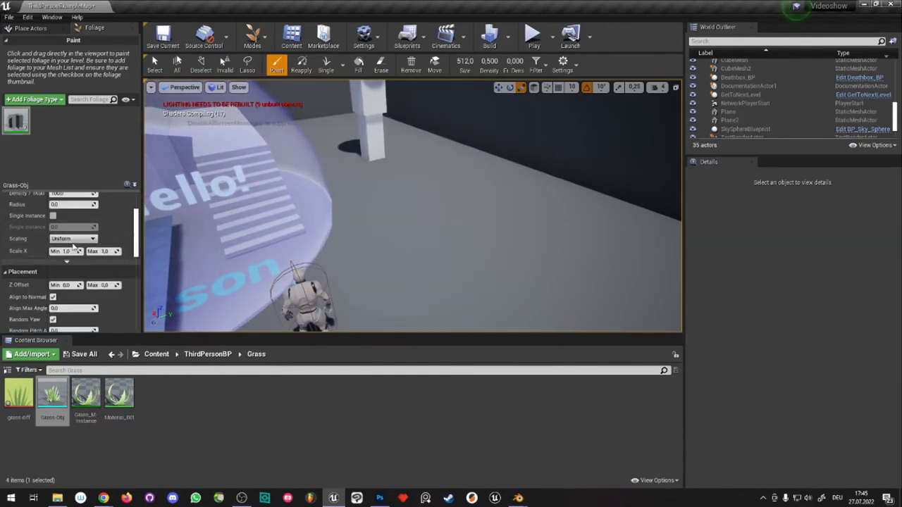
pyautogui.click(75, 251)
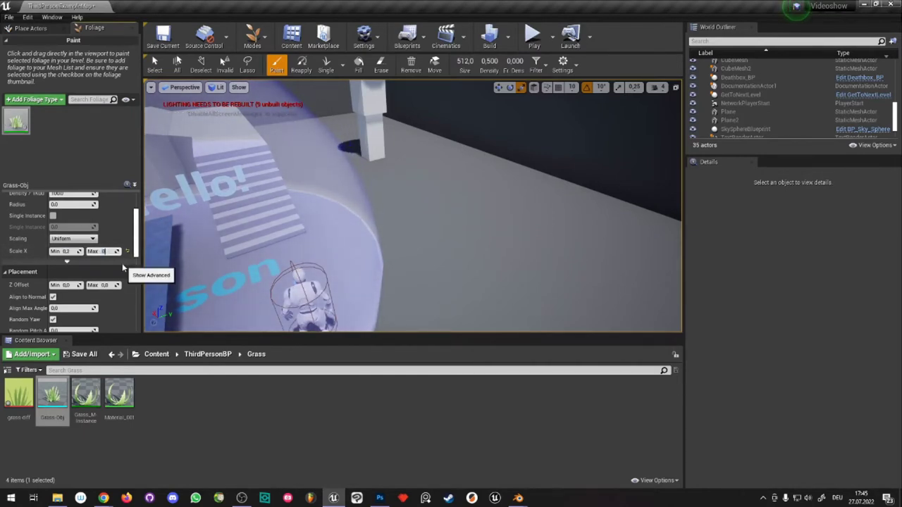
pyautogui.write('0.4')
pyautogui.press('Return')
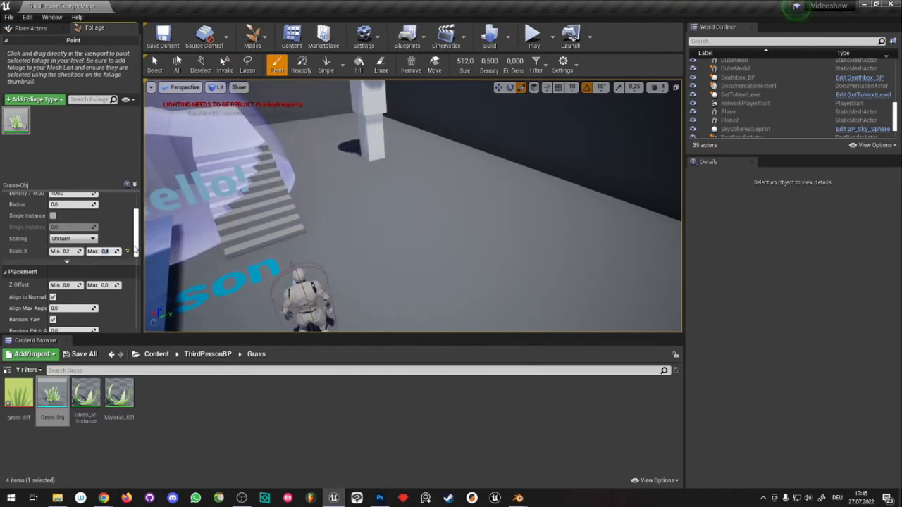
pyautogui.moveTo(136, 248); pyautogui.dragTo(137, 227)
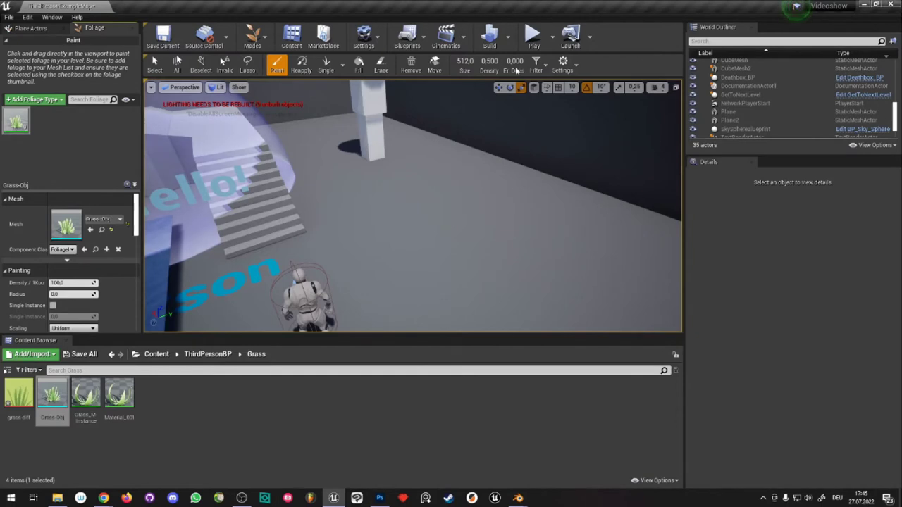
pyautogui.moveTo(465, 62); pyautogui.dragTo(444, 62)
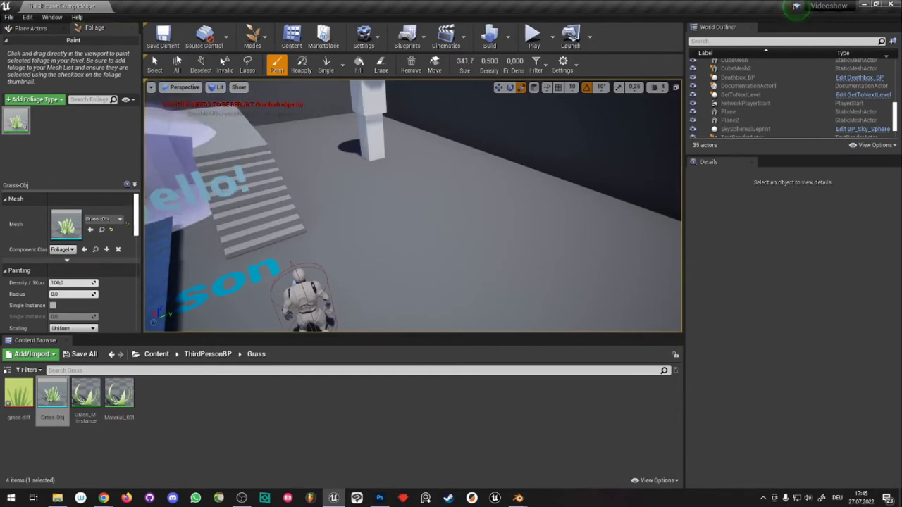
# - Paint small grass clumps on the floor by the stairs and pillar at brush size 195.8, then fly around them
pyautogui.moveTo(381, 184); pyautogui.dragTo(528, 225)
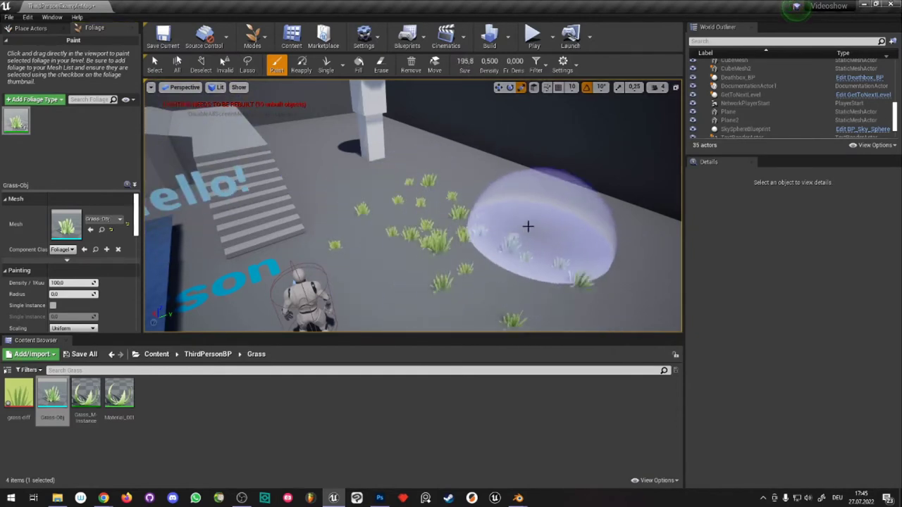
pyautogui.press('w')
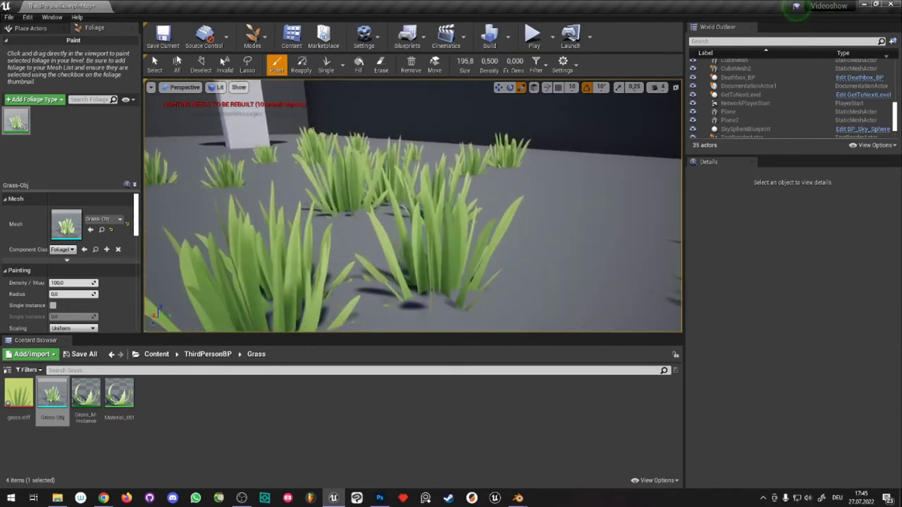
pyautogui.press('a')
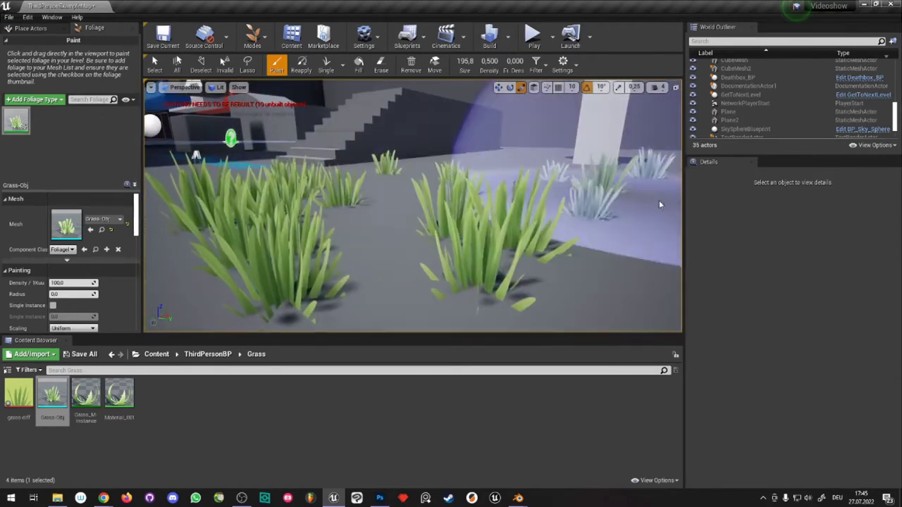
pyautogui.press('s')
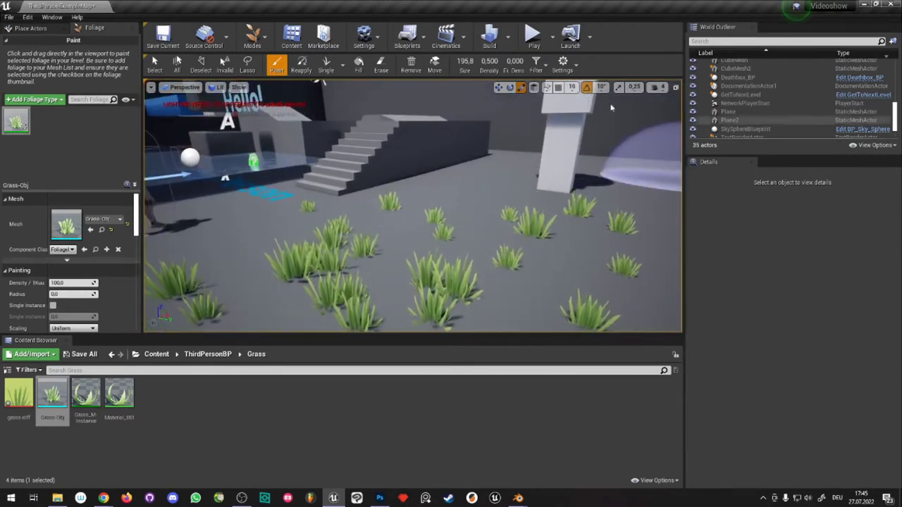
# - Reopen Material_001 to check its Masked blend mode and Two Sided setting
pyautogui.doubleClick(117, 399)
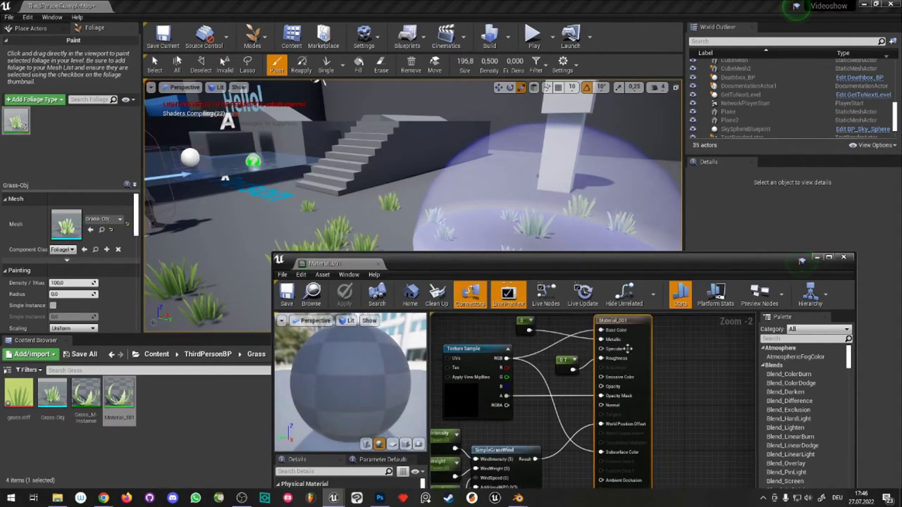
pyautogui.moveTo(586, 263); pyautogui.dragTo(552, 160)
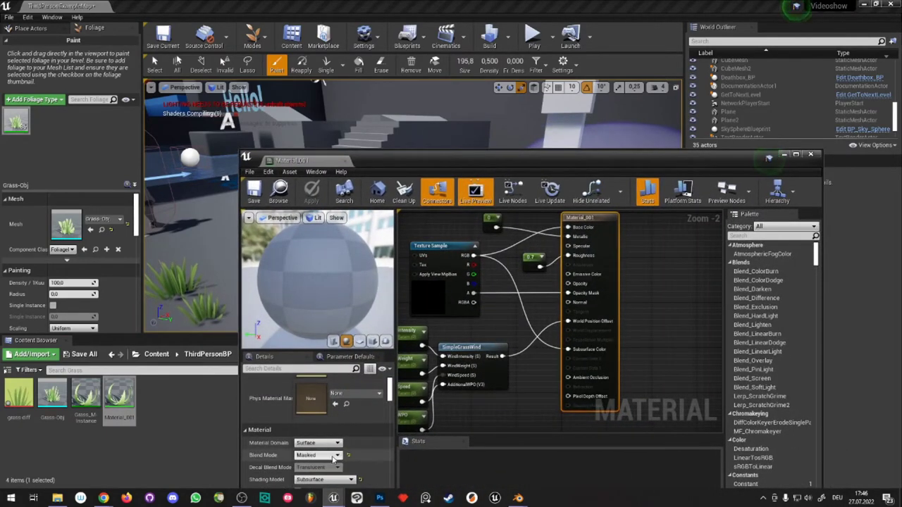
pyautogui.scroll(-1, 309, 459)
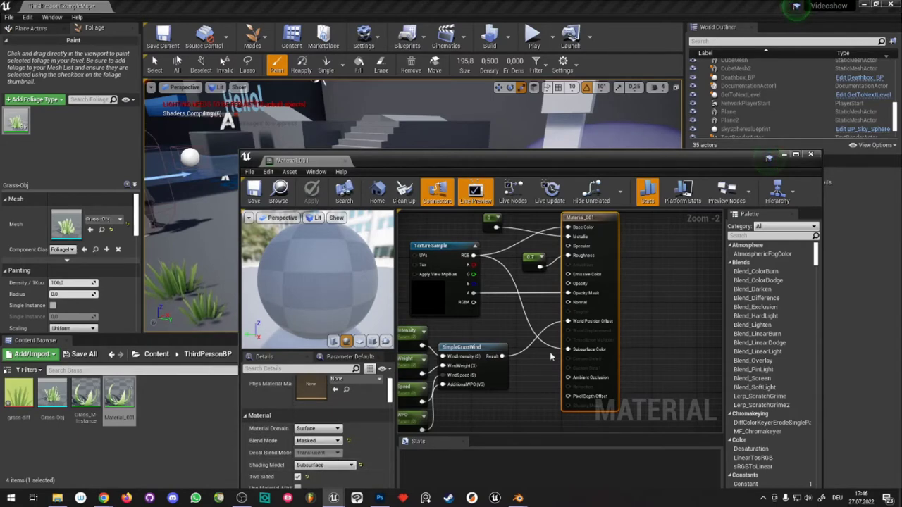
# - Paint dense grass at density 200 across the floor around the pillar and look it over
pyautogui.click(783, 155)
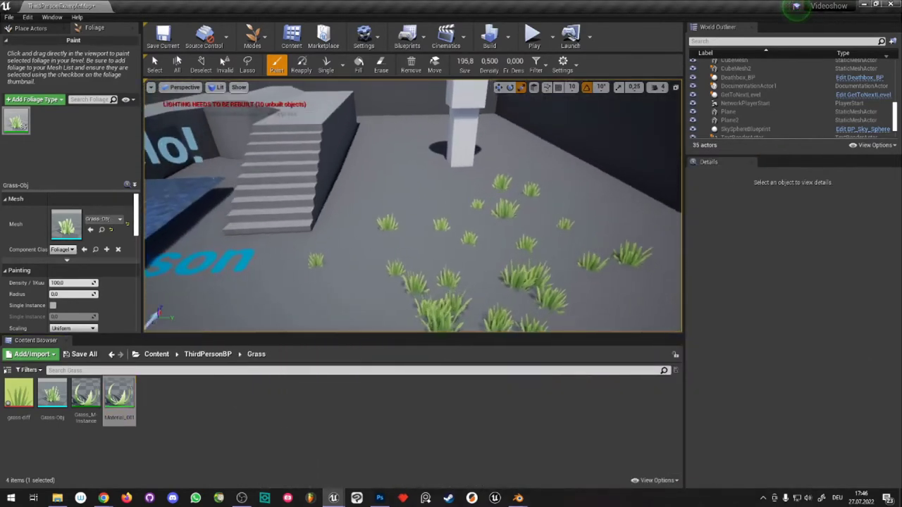
pyautogui.moveTo(433, 238); pyautogui.dragTo(433, 238, button='right')
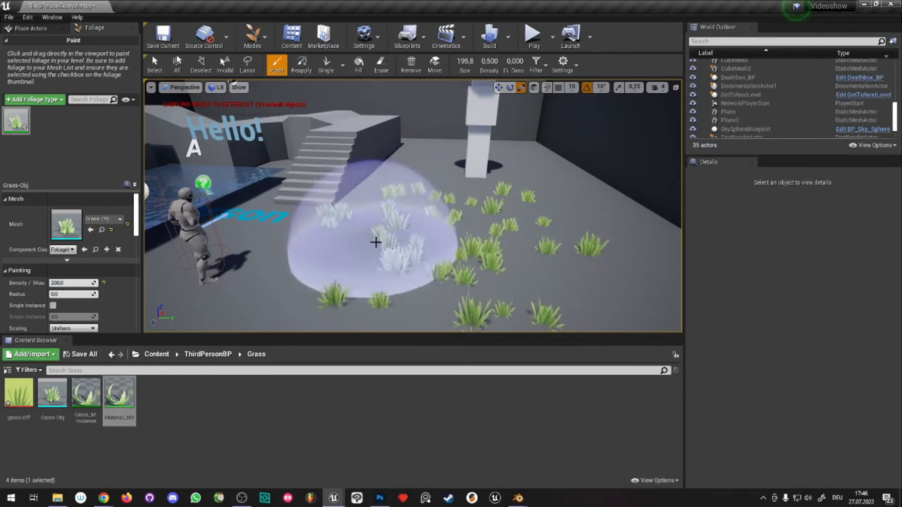
pyautogui.moveTo(394, 227); pyautogui.dragTo(441, 222, button='right')
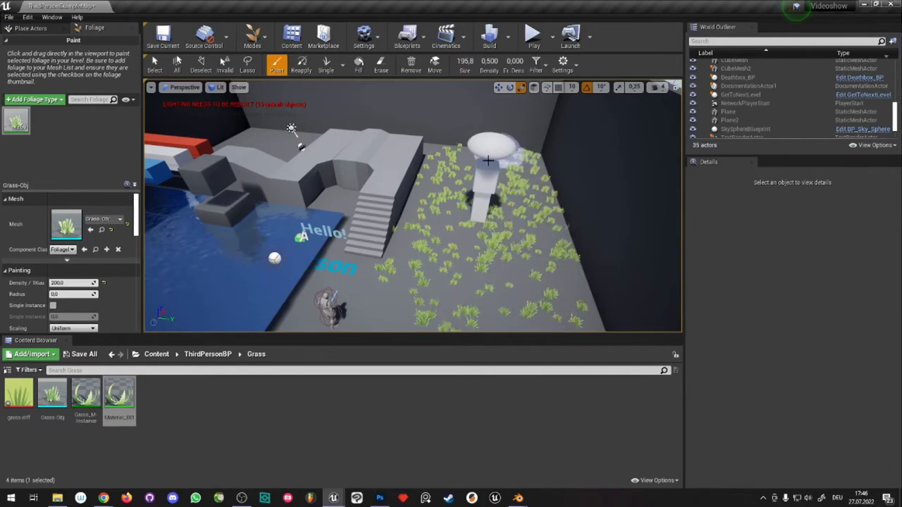
pyautogui.moveTo(441, 155); pyautogui.dragTo(441, 155, button='right')
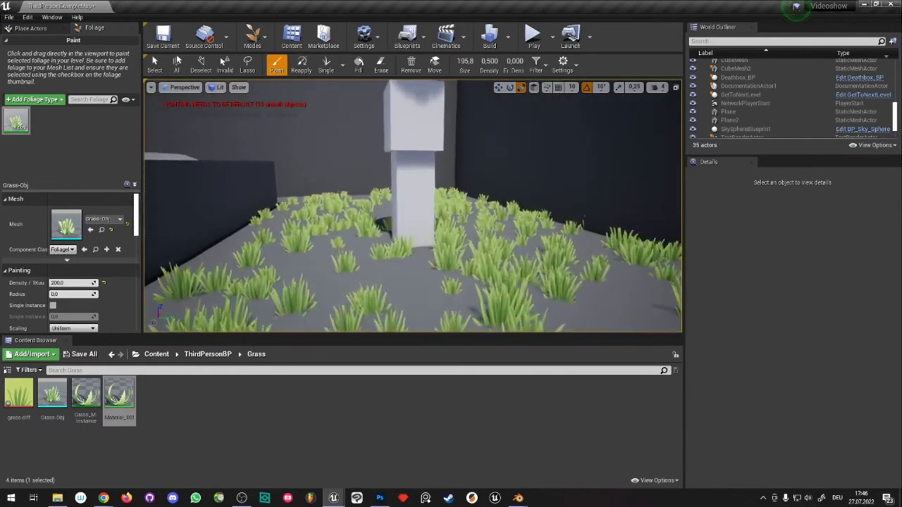
pyautogui.moveTo(425, 196); pyautogui.dragTo(425, 196, button='right')
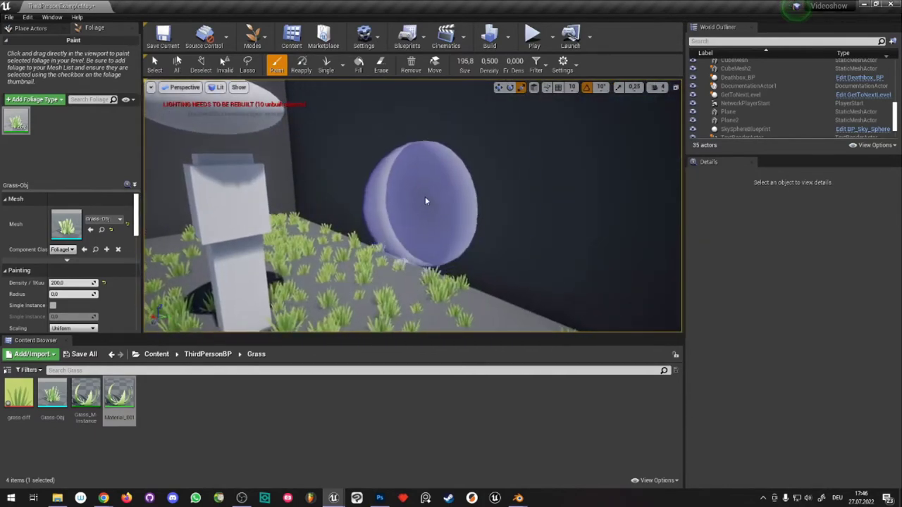
pyautogui.moveTo(455, 165); pyautogui.dragTo(455, 164, button='right')
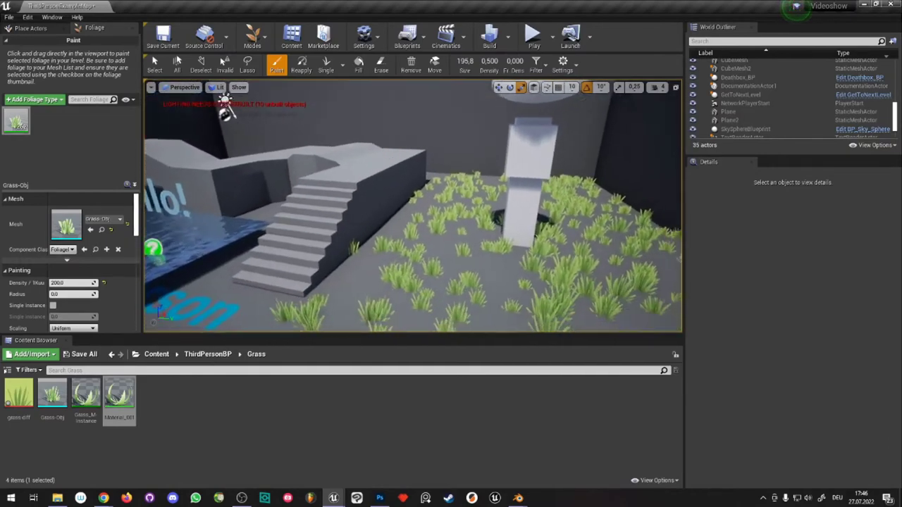
pyautogui.moveTo(413, 204); pyautogui.dragTo(413, 205, button='right')
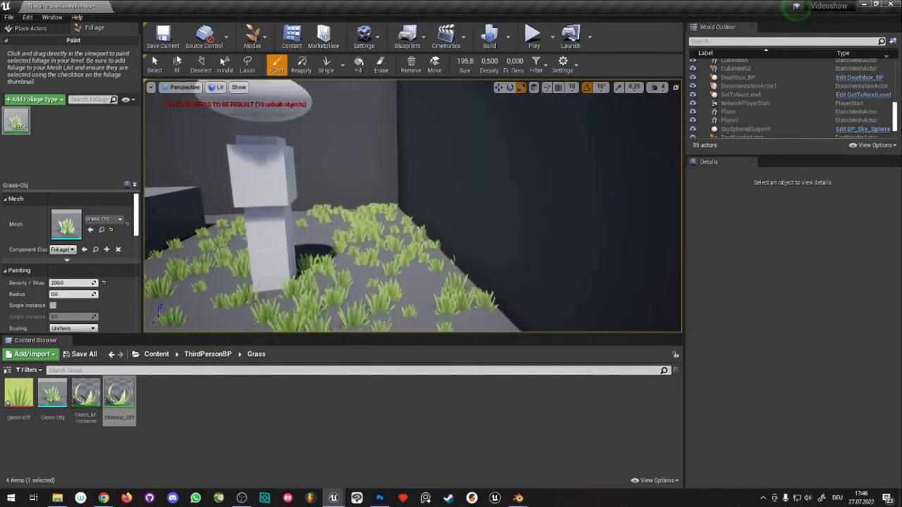
pyautogui.moveTo(484, 215); pyautogui.dragTo(483, 215, button='right')
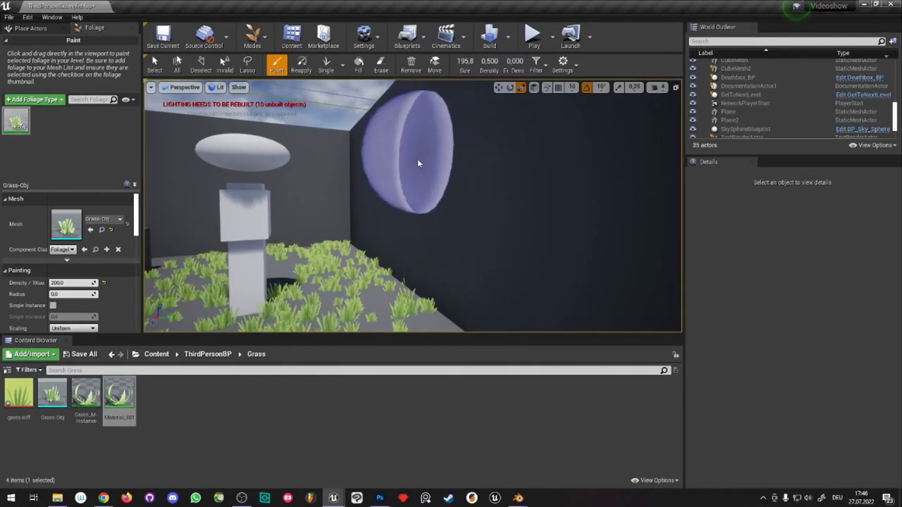
pyautogui.moveTo(419, 161); pyautogui.dragTo(418, 161, button='right')
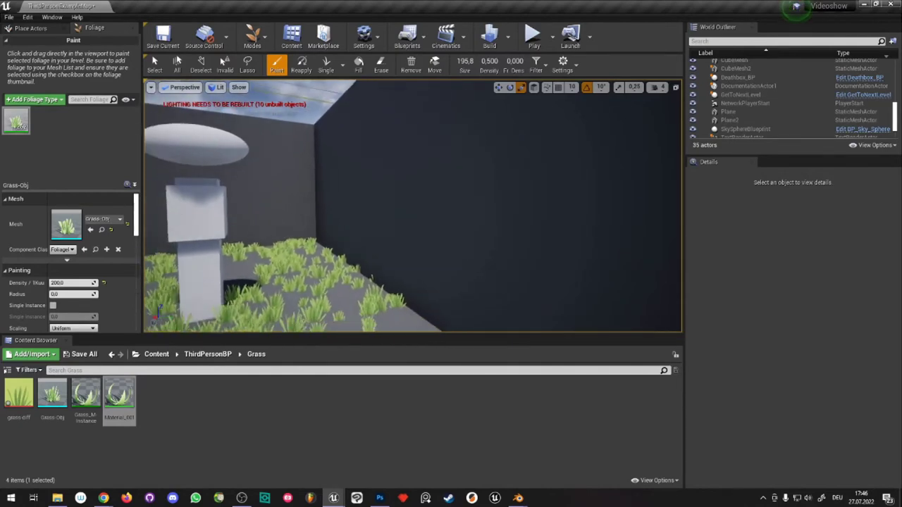
# - Scroll the Grass-Obj settings down to Placement to reach the Ground Slope Angle Max field
pyautogui.scroll(-2, 88, 290)
pyautogui.scroll(-3, 100, 287)
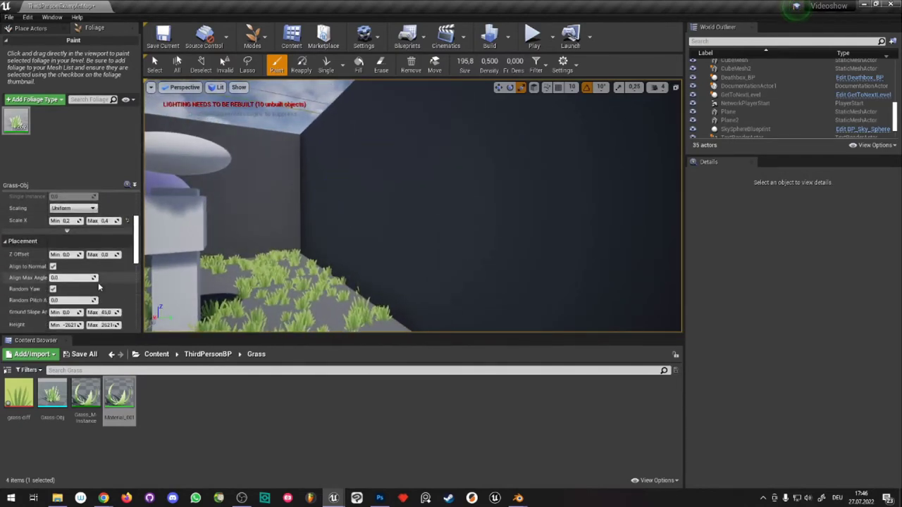
pyautogui.scroll(-1, 88, 275)
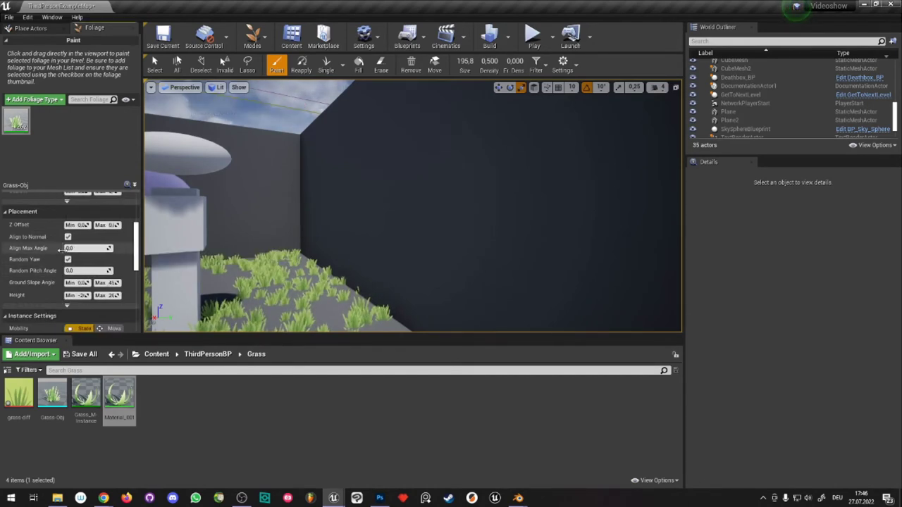
pyautogui.scroll(-2, 100, 271)
pyautogui.scroll(-2, 100, 271)
pyautogui.scroll(-3, 100, 271)
pyautogui.scroll(-2, 100, 271)
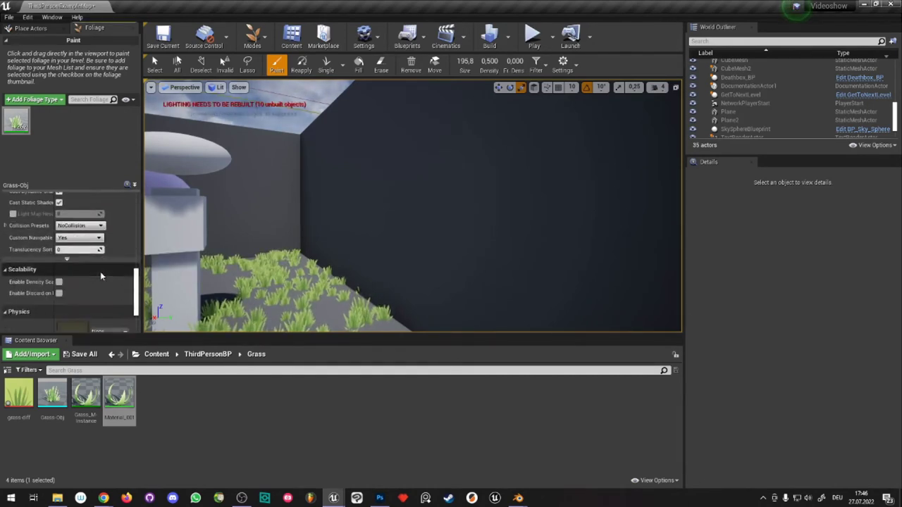
pyautogui.scroll(1, 100, 272)
pyautogui.scroll(2, 100, 272)
pyautogui.scroll(1, 100, 275)
pyautogui.scroll(2, 101, 282)
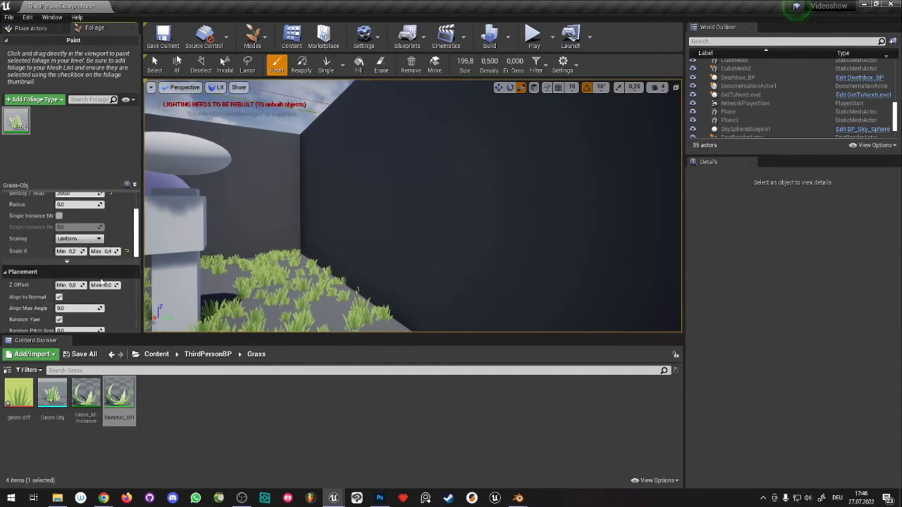
pyautogui.scroll(1, 101, 281)
pyautogui.scroll(1, 105, 276)
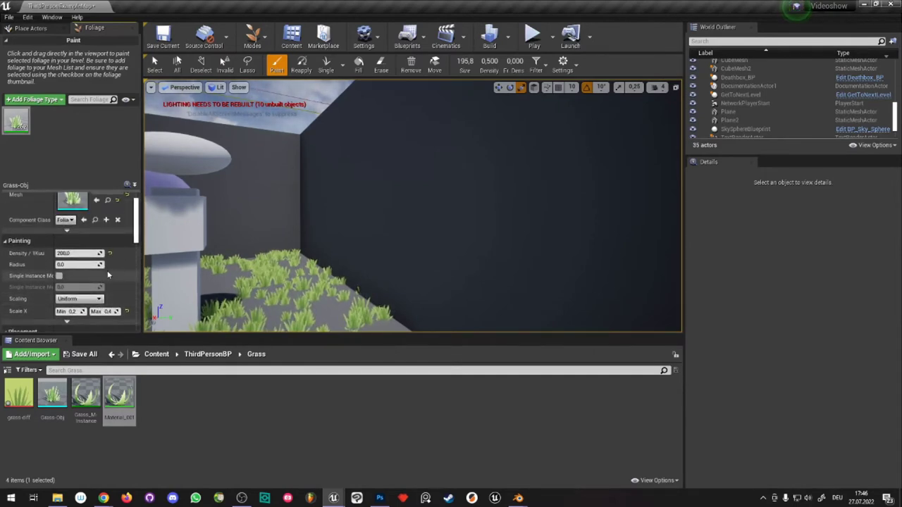
pyautogui.scroll(-2, 108, 275)
pyautogui.scroll(-1, 108, 275)
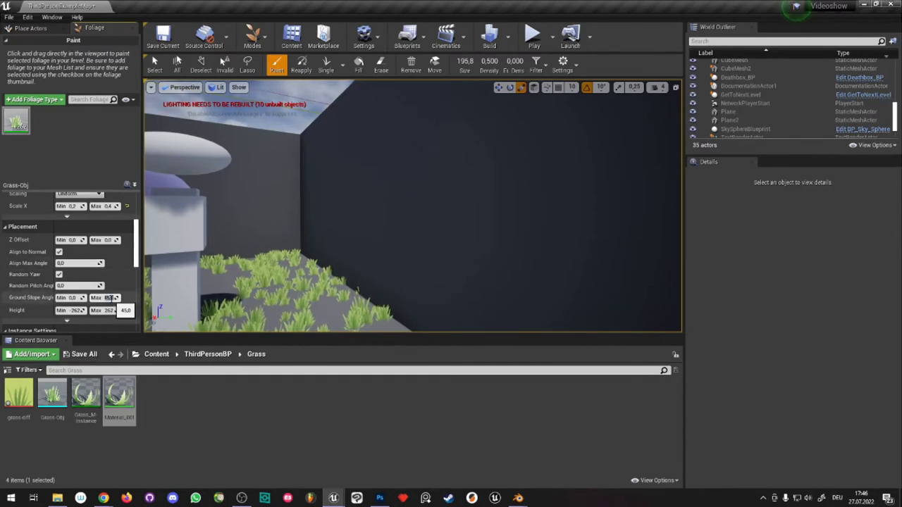
# - Test-paint grass on the dark wall with Ground Slope Angle Max 180, then undo it
pyautogui.moveTo(413, 188); pyautogui.dragTo(373, 141)
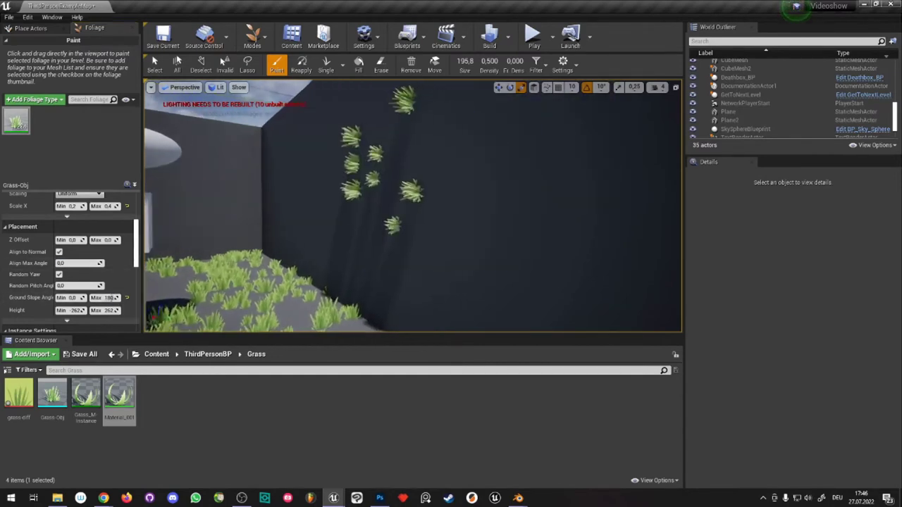
pyautogui.moveTo(374, 141)
pyautogui.mouseDown(button='right')
pyautogui.moveTo(395, 183)
pyautogui.moveTo(412, 169)
pyautogui.mouseUp(button='right')
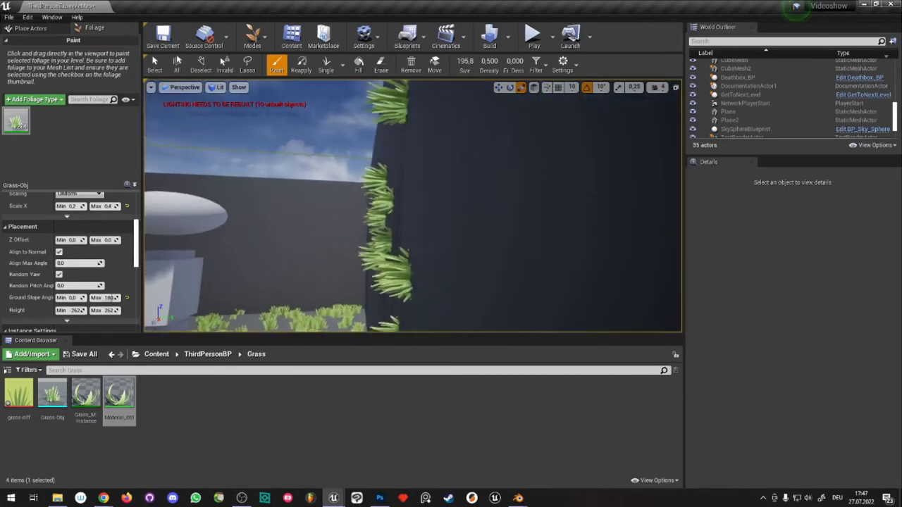
pyautogui.moveTo(412, 169); pyautogui.dragTo(433, 242)
pyautogui.moveTo(433, 242)
pyautogui.mouseDown(button='right')
pyautogui.moveTo(381, 211)
pyautogui.moveTo(412, 205)
pyautogui.moveTo(413, 233)
pyautogui.mouseUp(button='right')
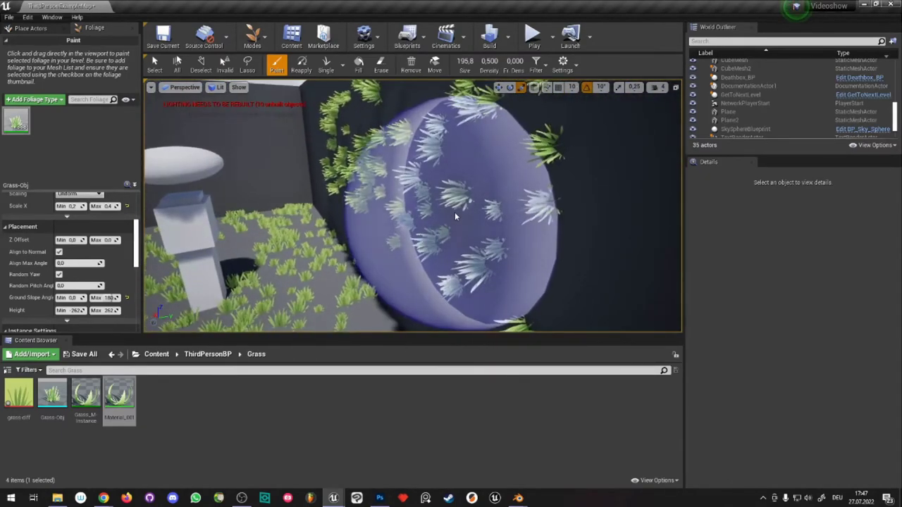
pyautogui.hotkey('ctrl', 'z')
# - Repaint grass across the wall and remove it again
pyautogui.moveTo(454, 212)
pyautogui.mouseDown(button='right')
pyautogui.moveTo(465, 187)
pyautogui.moveTo(437, 190)
pyautogui.mouseUp(button='right')
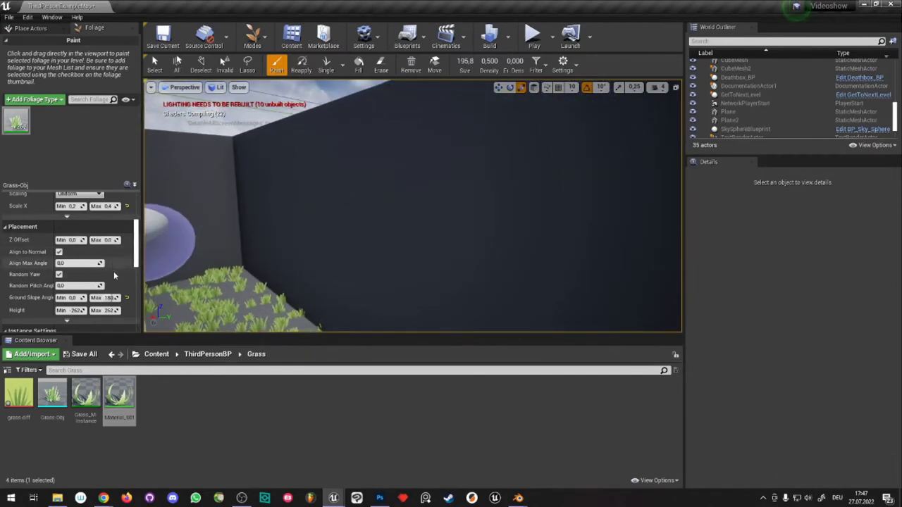
pyautogui.moveTo(458, 218); pyautogui.dragTo(423, 183)
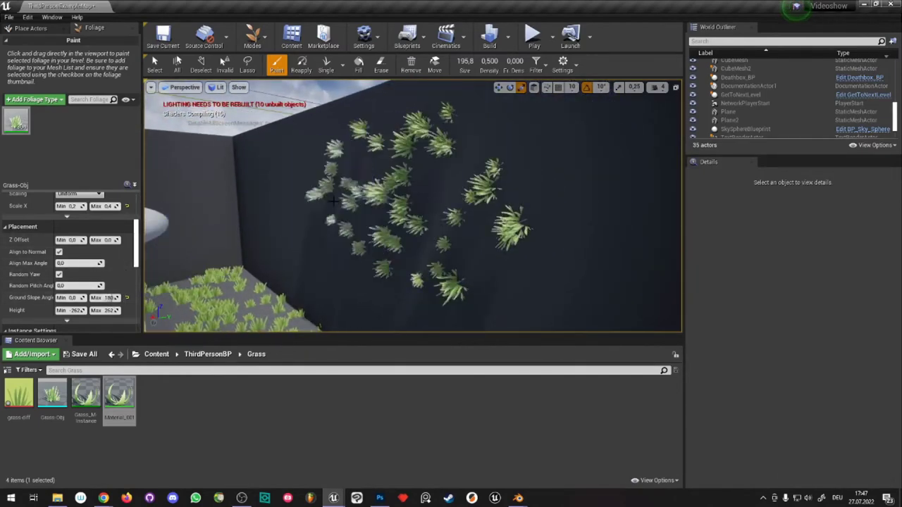
pyautogui.moveTo(423, 183)
pyautogui.mouseDown(button='right')
pyautogui.moveTo(395, 184)
pyautogui.moveTo(427, 214)
pyautogui.mouseUp(button='right')
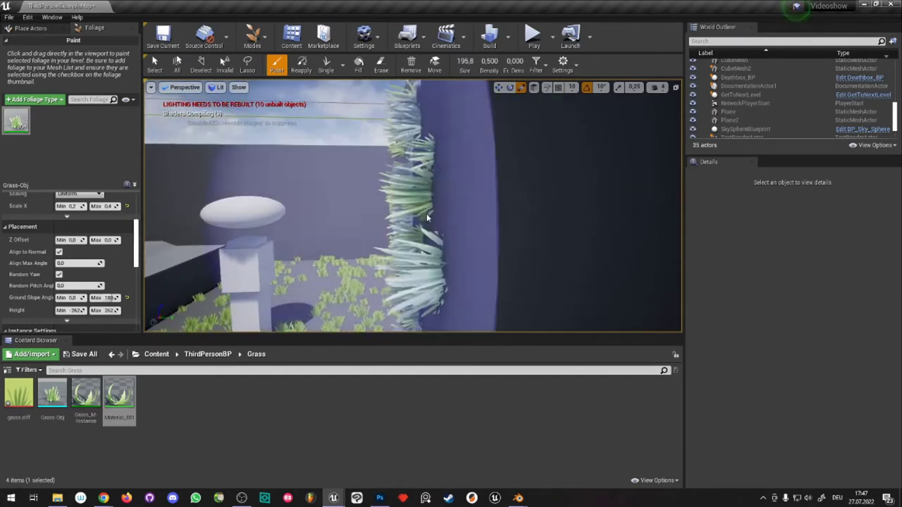
pyautogui.hotkey('ctrl', 'z')
pyautogui.click(59, 252)
pyautogui.moveTo(317, 212); pyautogui.dragTo(365, 196, button='right')
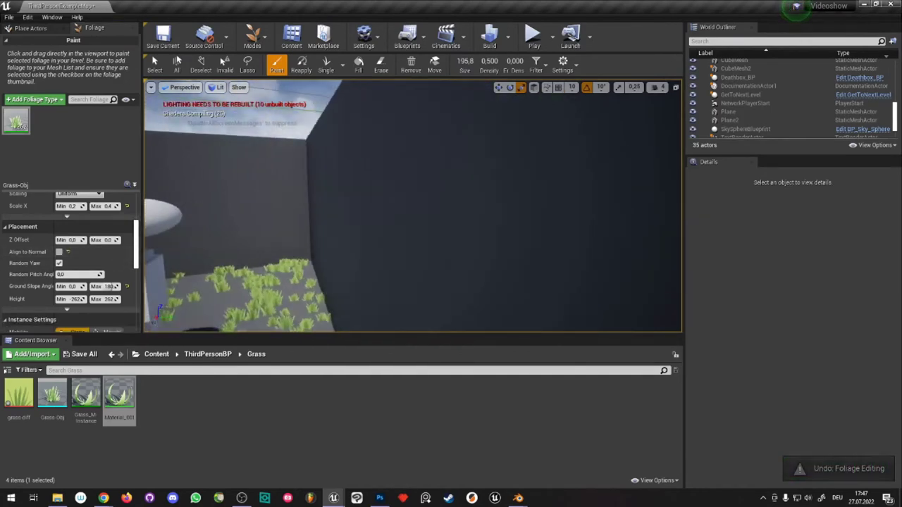
pyautogui.moveTo(365, 196); pyautogui.dragTo(545, 205)
pyautogui.moveTo(545, 204)
pyautogui.mouseDown(button='right')
pyautogui.moveTo(493, 205)
pyautogui.moveTo(536, 205)
pyautogui.moveTo(444, 184)
pyautogui.mouseUp(button='right')
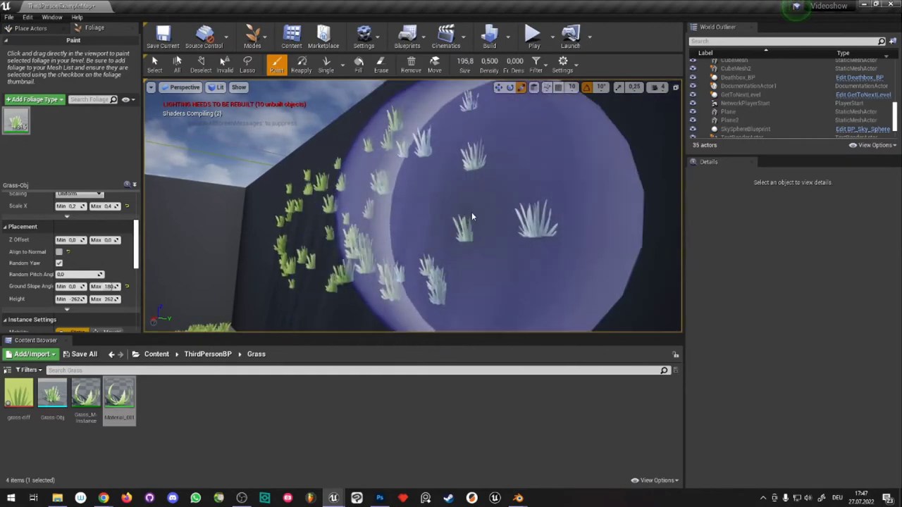
pyautogui.hotkey('ctrl', 'z')
pyautogui.hotkey('ctrl', 'z')
pyautogui.moveTo(471, 212); pyautogui.dragTo(422, 198, button='right')
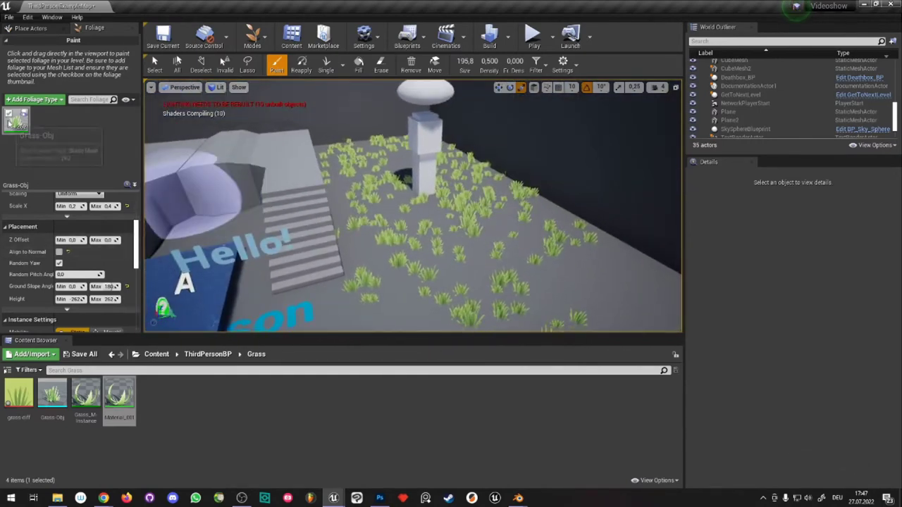
# - Paint grass tufts onto the raised grey block tops and stair ledges at brush size 82.75
pyautogui.moveTo(362, 224)
pyautogui.mouseDown(button='right')
pyautogui.moveTo(332, 117)
pyautogui.moveTo(423, 223)
pyautogui.moveTo(451, 211)
pyautogui.moveTo(423, 211)
pyautogui.moveTo(463, 242)
pyautogui.mouseUp(button='right')
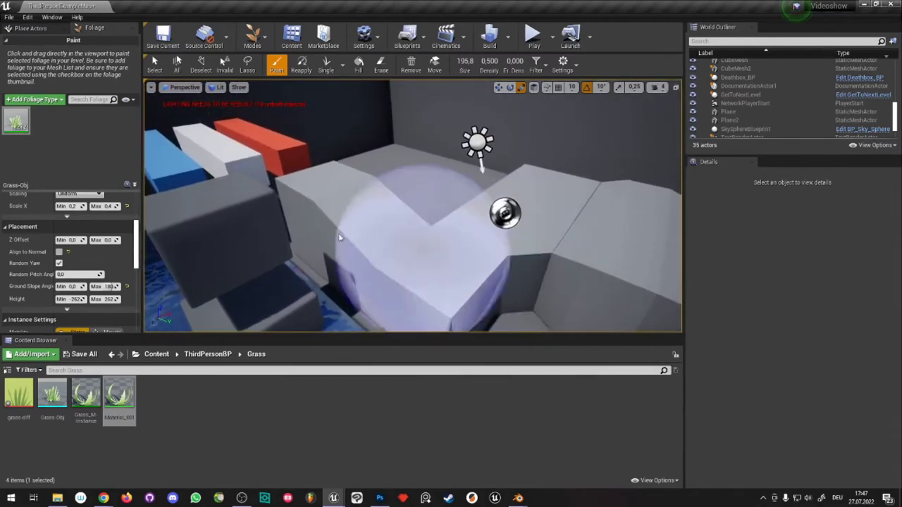
pyautogui.scroll(5, 118, 252)
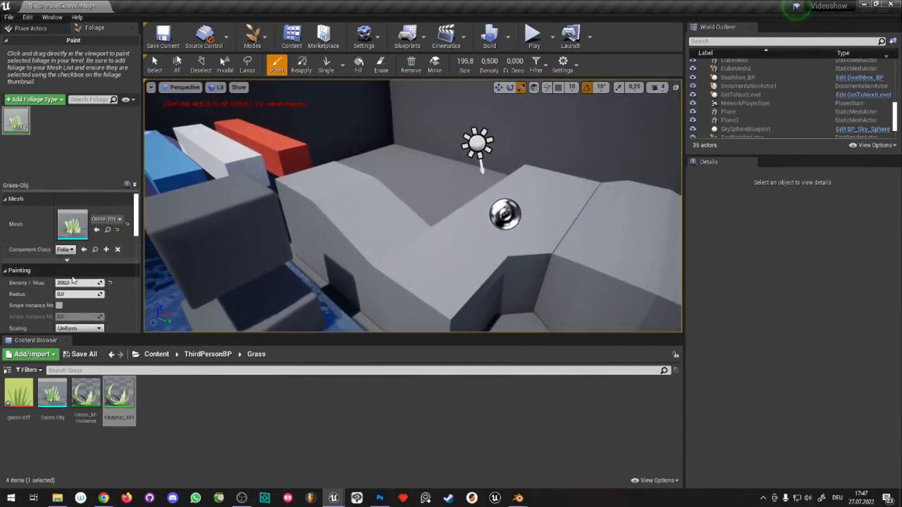
pyautogui.moveTo(402, 207); pyautogui.dragTo(363, 224, button='right')
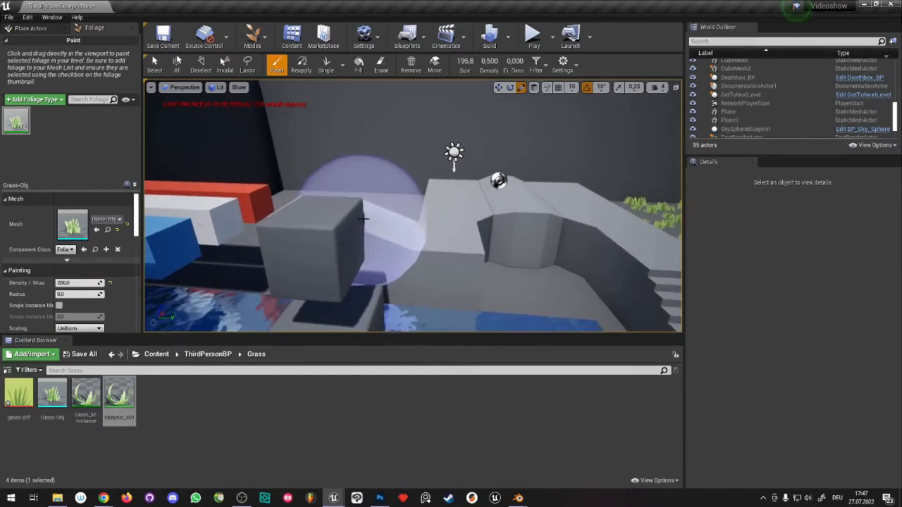
pyautogui.moveTo(390, 227); pyautogui.dragTo(67, 282, button='right')
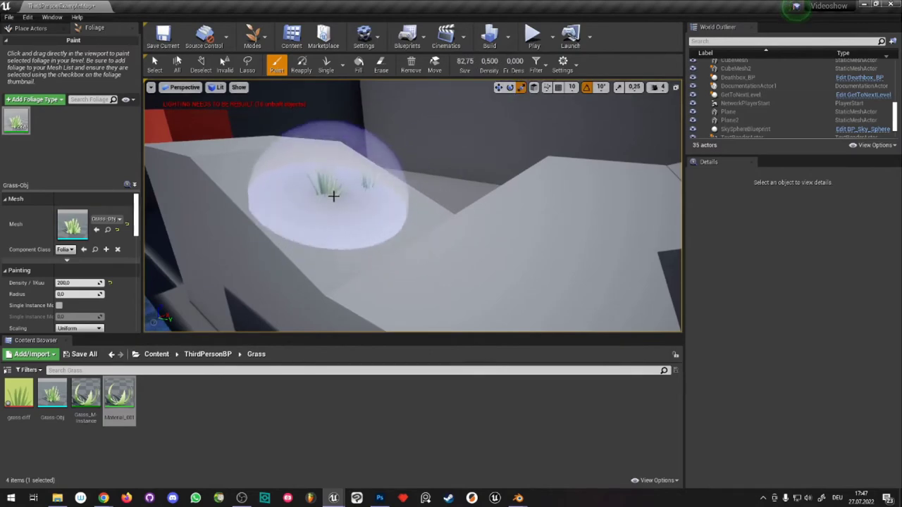
pyautogui.moveTo(326, 190); pyautogui.dragTo(379, 214, button='right')
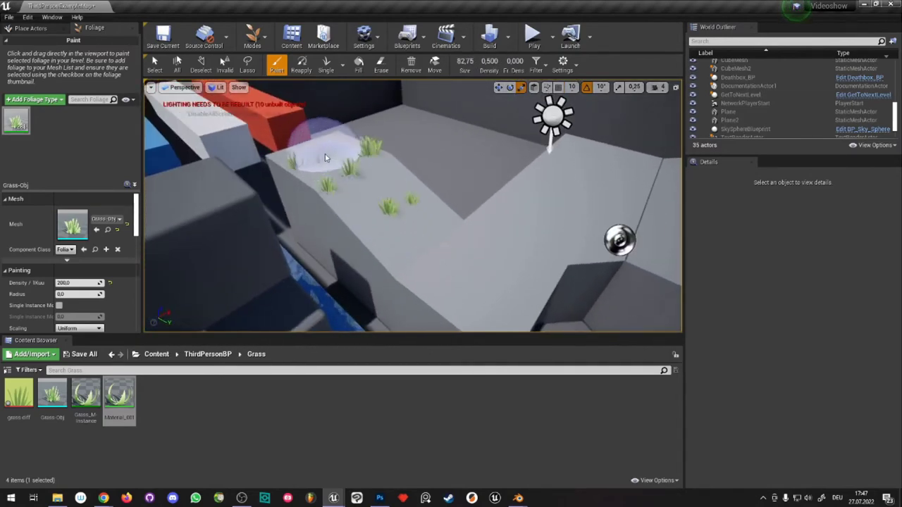
pyautogui.moveTo(325, 158); pyautogui.dragTo(399, 234, button='right')
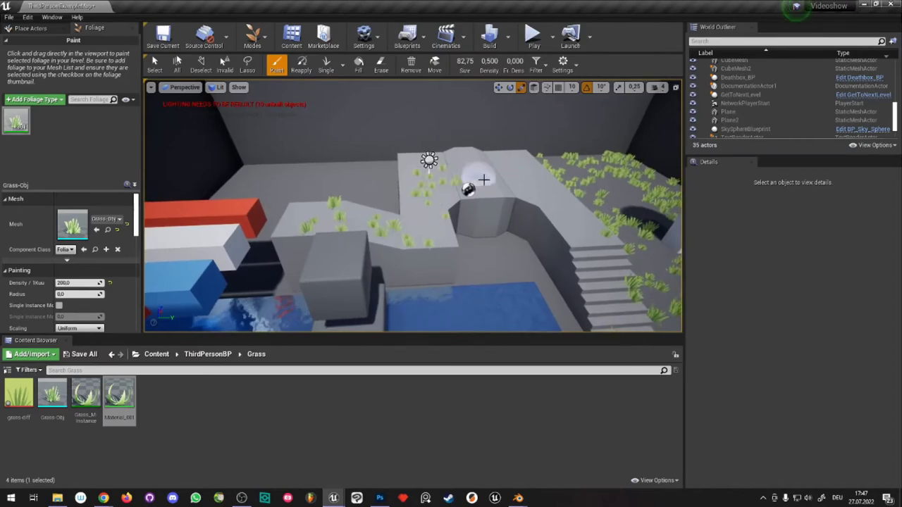
pyautogui.moveTo(530, 192); pyautogui.dragTo(491, 326, button='right')
pyautogui.moveTo(191, 98)
pyautogui.mouseDown(button='right')
pyautogui.moveTo(469, 143)
pyautogui.moveTo(562, 224)
pyautogui.mouseUp(button='right')
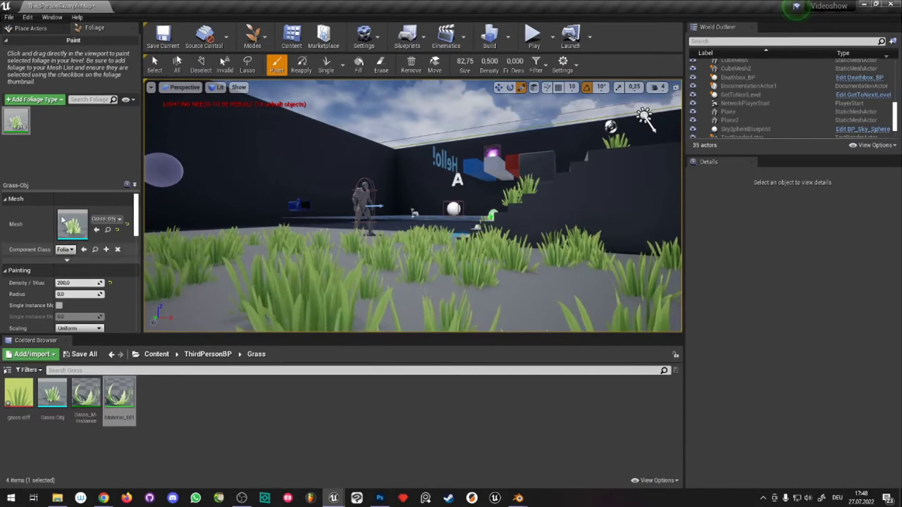
# - Save the Grass-Obj foliage entry as Grass-Obj_FoliageType into the Grass folder
pyautogui.moveTo(185, 313); pyautogui.dragTo(282, 325, button='right')
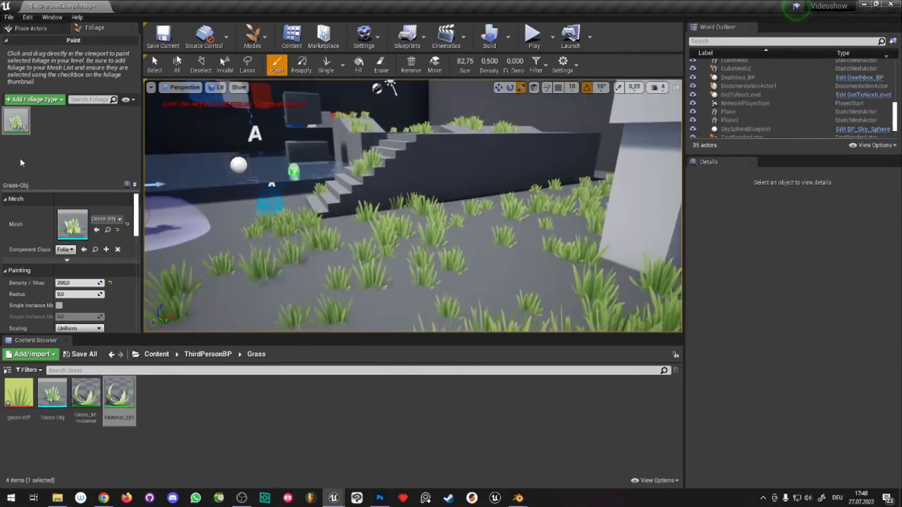
pyautogui.rightClick(17, 123)
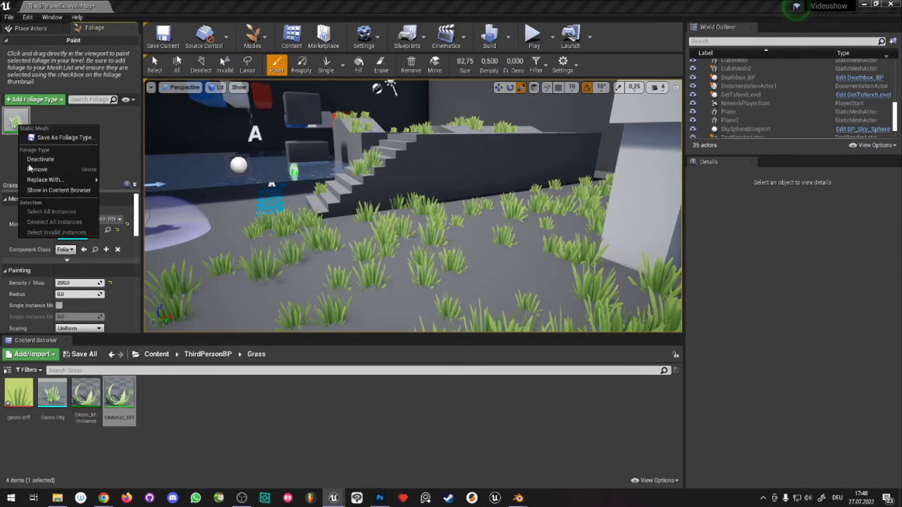
pyautogui.click(63, 137)
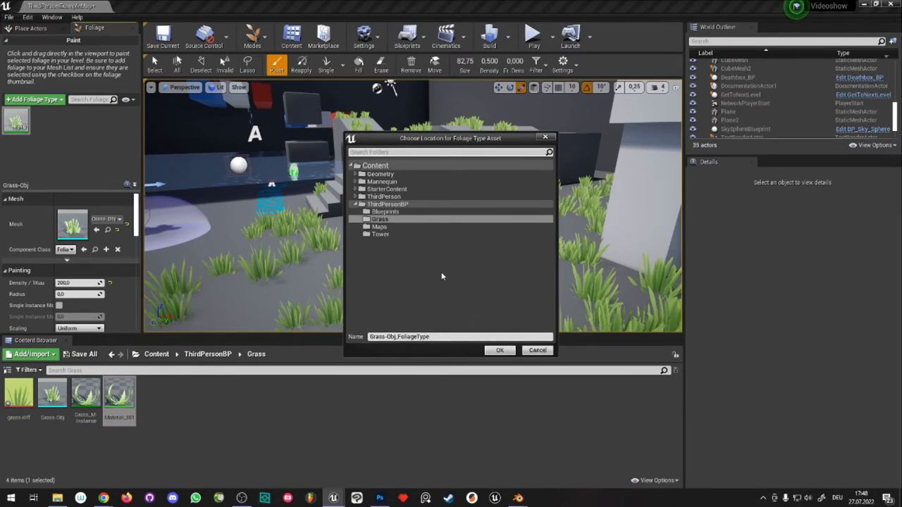
pyautogui.click(435, 308)
pyautogui.click(500, 350)
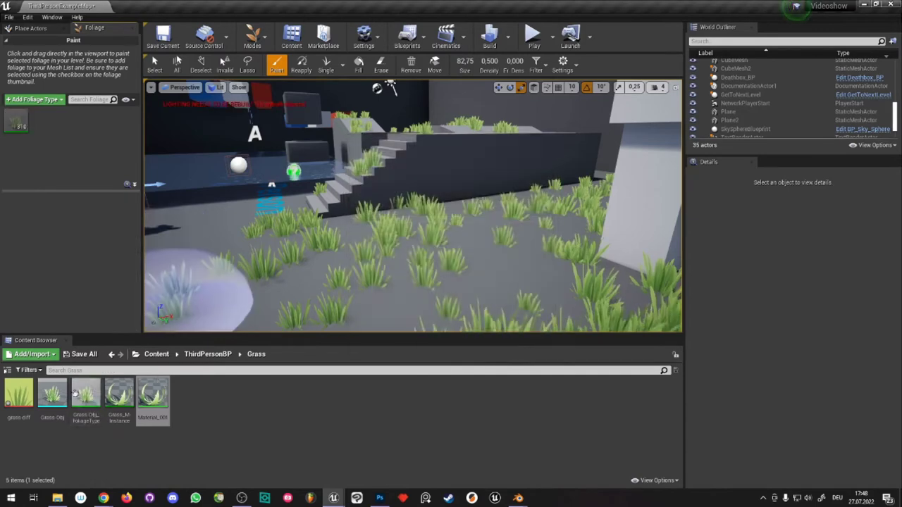
pyautogui.moveTo(411, 221); pyautogui.dragTo(410, 220, button='right')
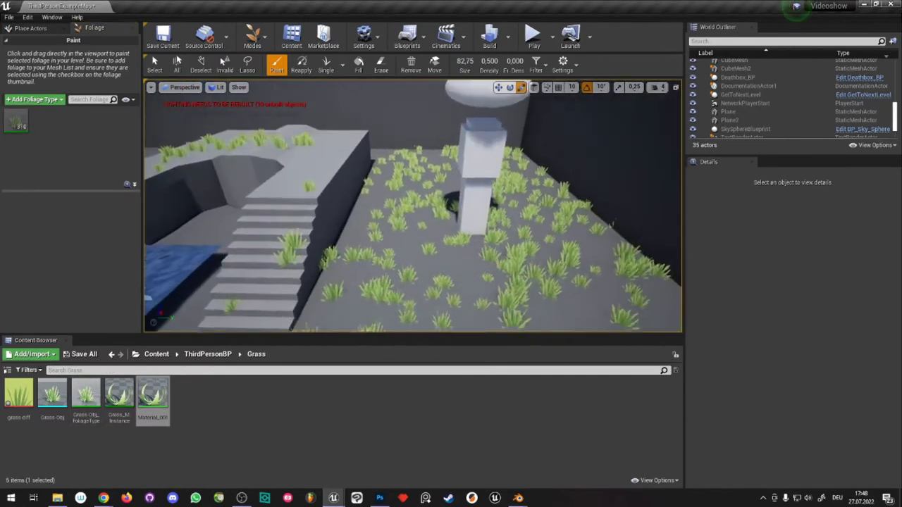
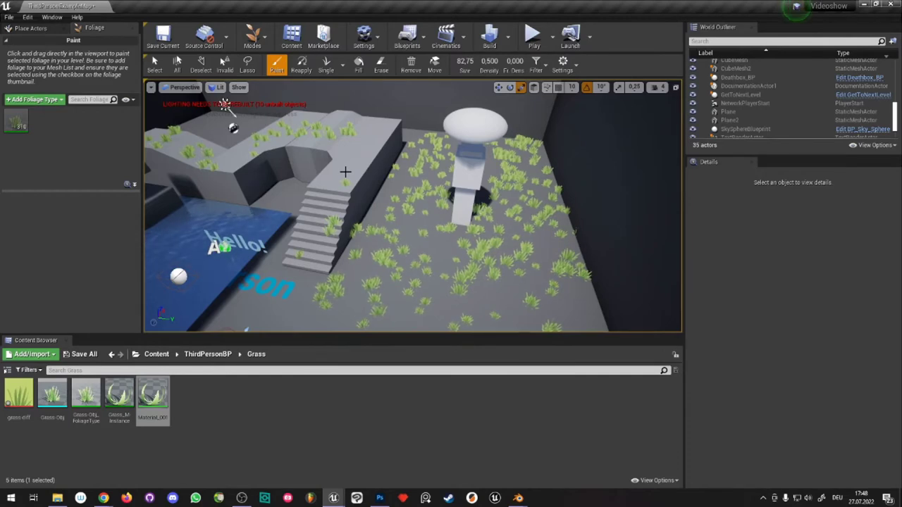
# - Add a new folder named Char_Model under ThirdPersonBP in the Content Browser and open it
pyautogui.moveTo(346, 171); pyautogui.dragTo(268, 176, button='right')
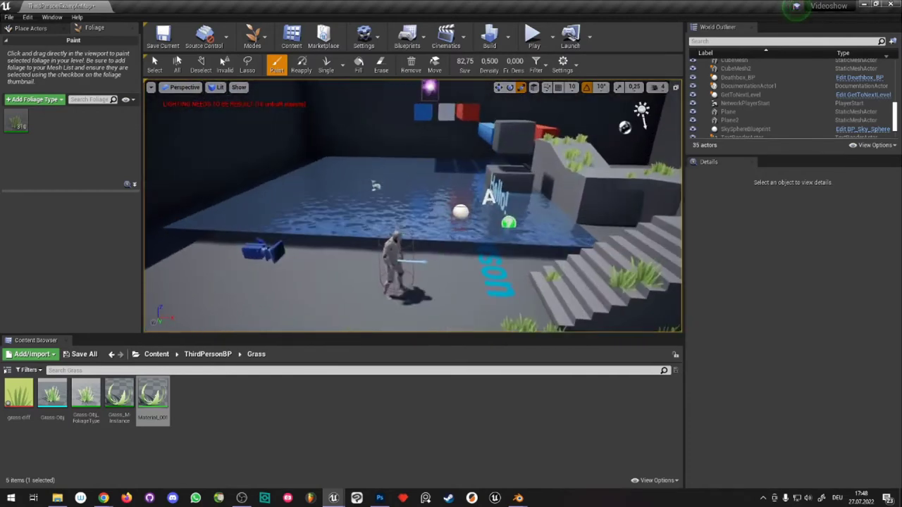
pyautogui.moveTo(412, 205)
pyautogui.mouseDown(button='right')
pyautogui.moveTo(394, 211)
pyautogui.moveTo(400, 199)
pyautogui.mouseUp(button='right')
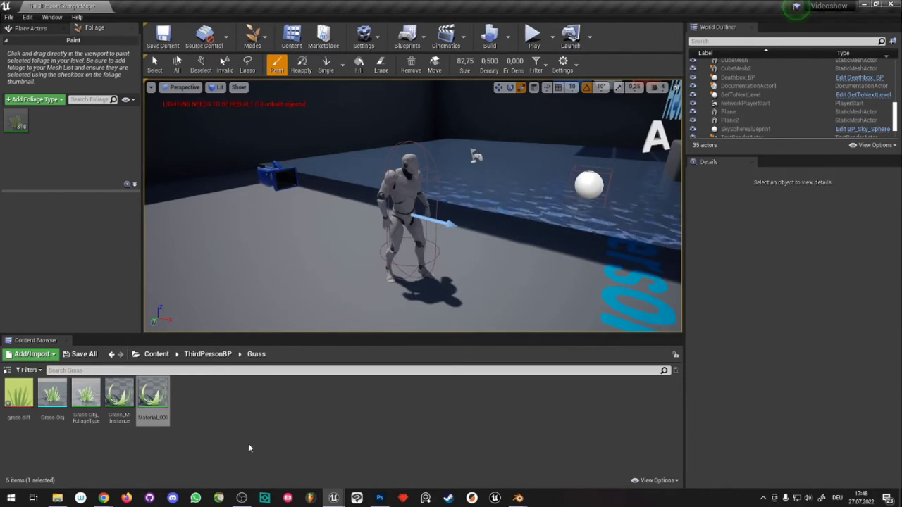
pyautogui.click(208, 354)
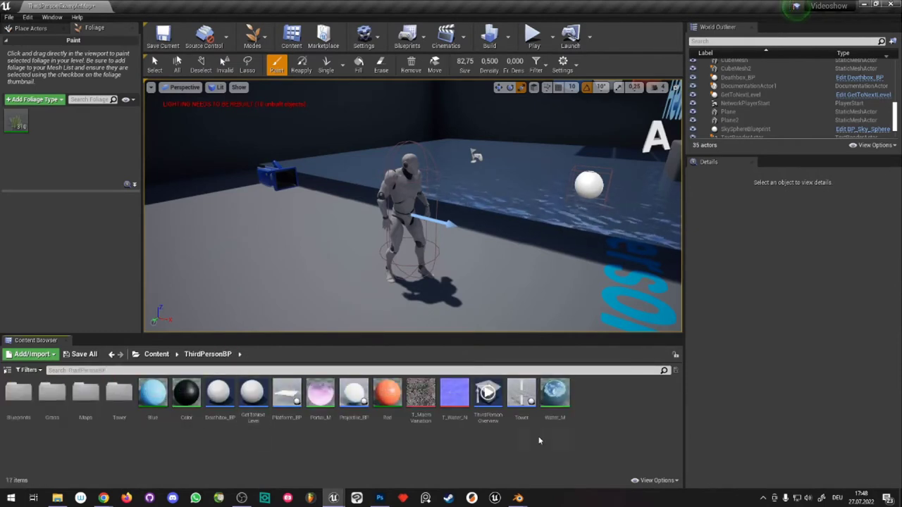
pyautogui.rightClick(614, 417)
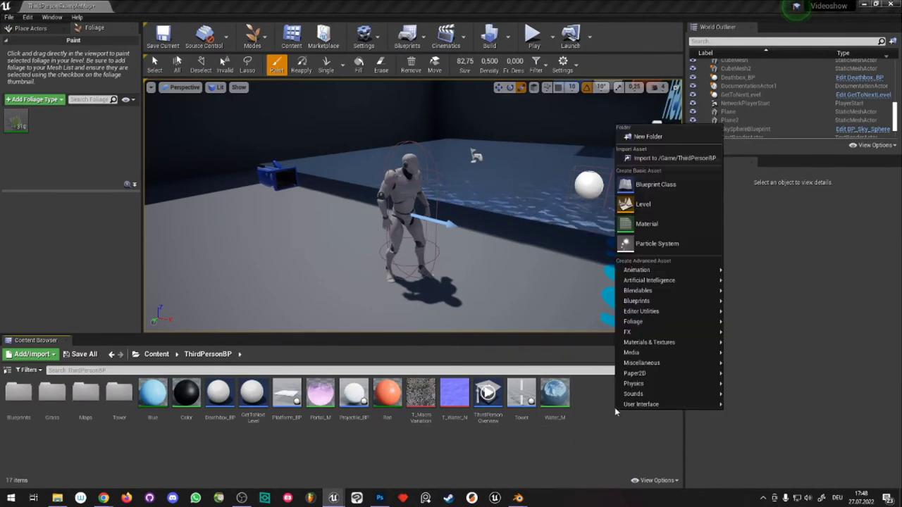
pyautogui.click(651, 138)
pyautogui.write('Charac')
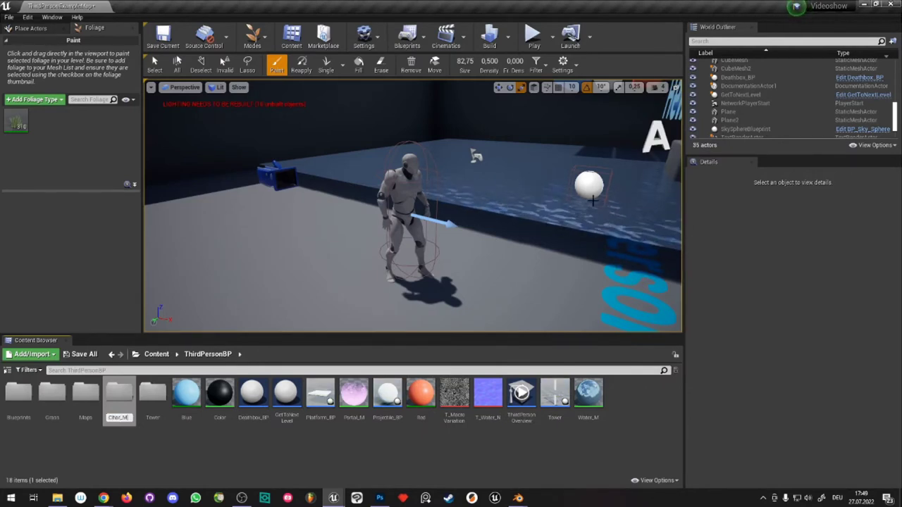
pyautogui.write('_Model')
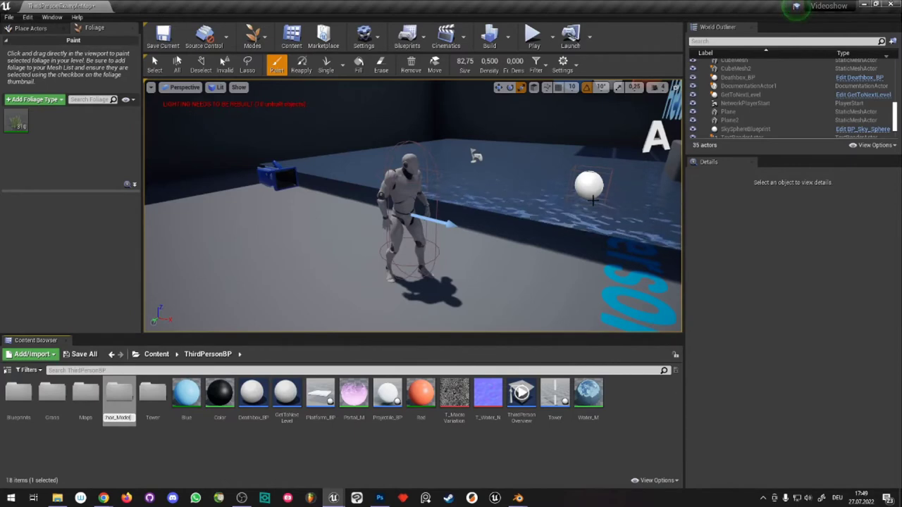
pyautogui.press('Return')
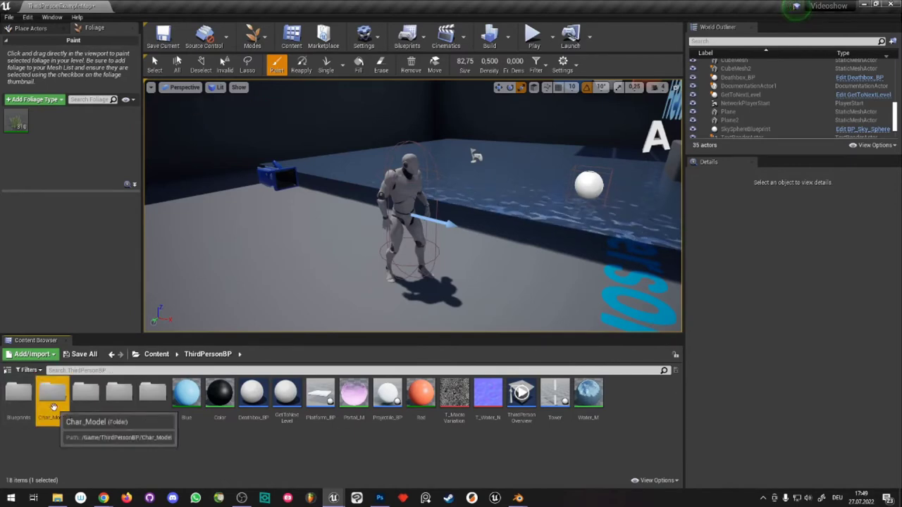
pyautogui.doubleClick(52, 396)
# - Browse the 4 - Sarath character files in File Explorer
pyautogui.click(57, 498)
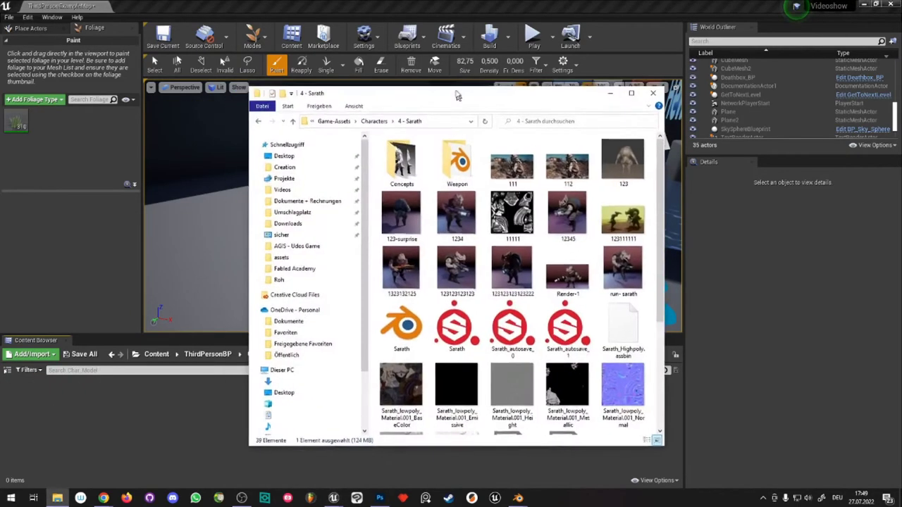
pyautogui.scroll(-5, 548, 301)
pyautogui.scroll(3, 548, 302)
pyautogui.scroll(1, 548, 296)
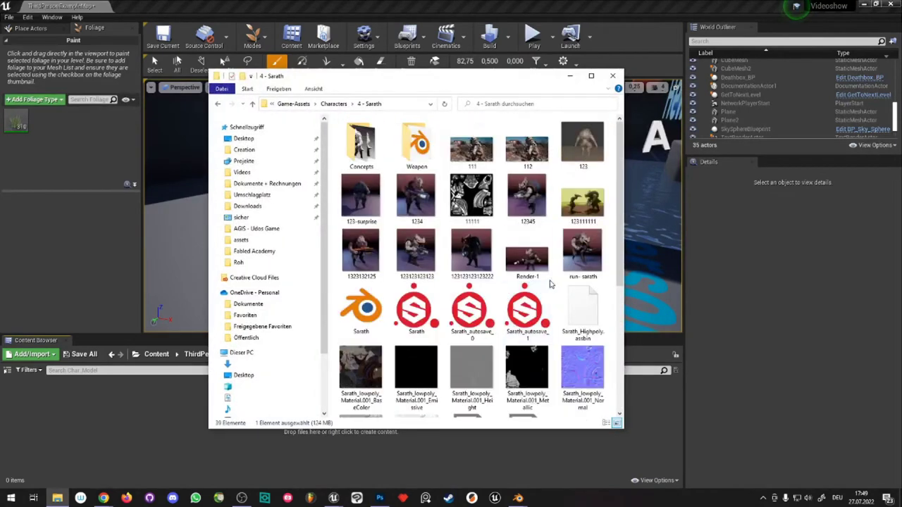
# - Close File Explorer and bring the Sarath-rigged2.blend scene in Blender to the front
pyautogui.click(477, 155)
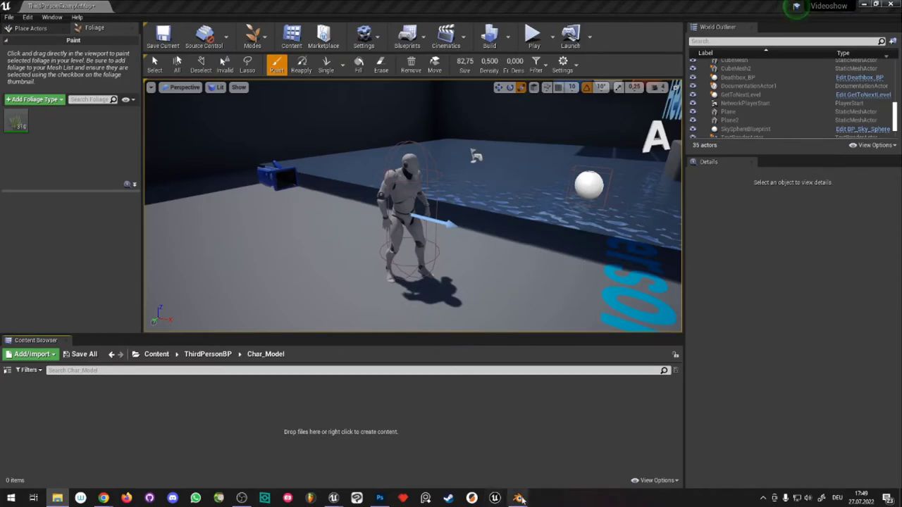
pyautogui.moveTo(520, 498)
pyautogui.click(466, 457)
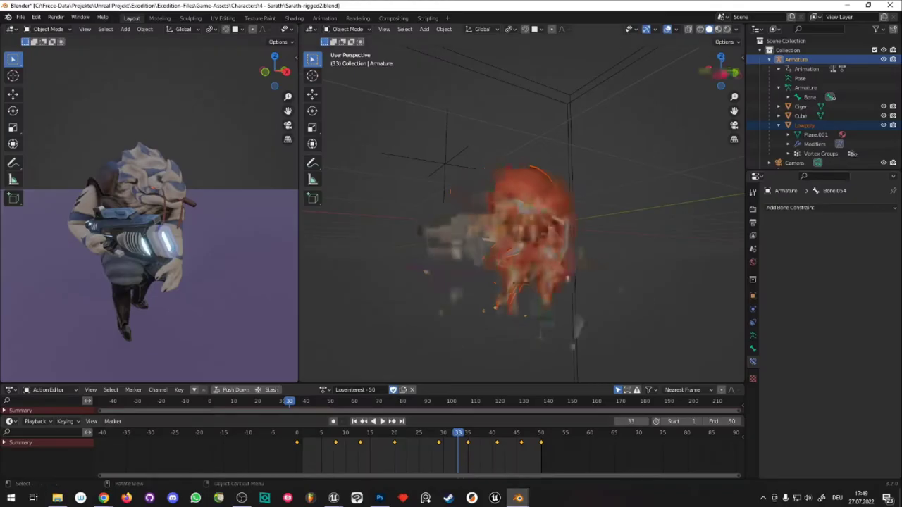
# - Select the Lowpoly mesh with the armature and preview the character's animation
pyautogui.moveTo(508, 197); pyautogui.dragTo(531, 174, button='middle')
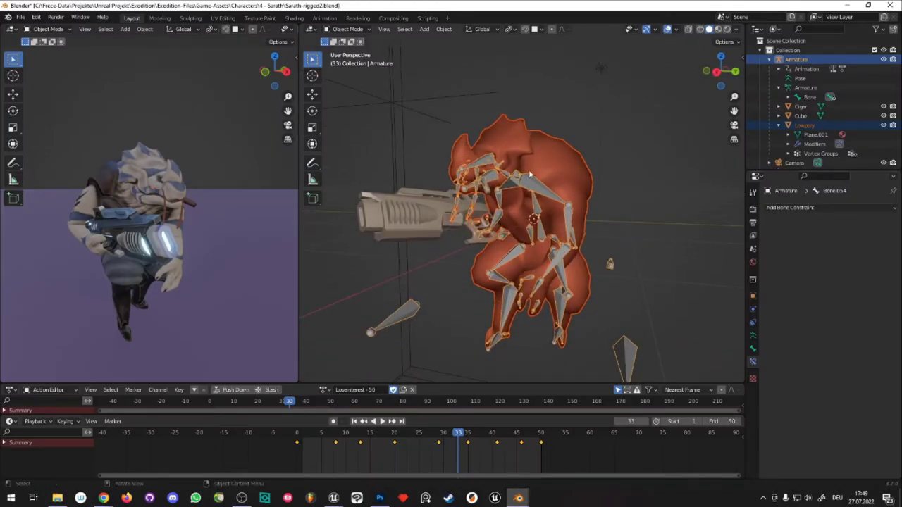
pyautogui.click(530, 174)
pyautogui.keyDown('shift'); pyautogui.click(552, 176); pyautogui.keyUp('shift')
pyautogui.keyDown('shift'); pyautogui.click(532, 189); pyautogui.keyUp('shift')
pyautogui.press('space')
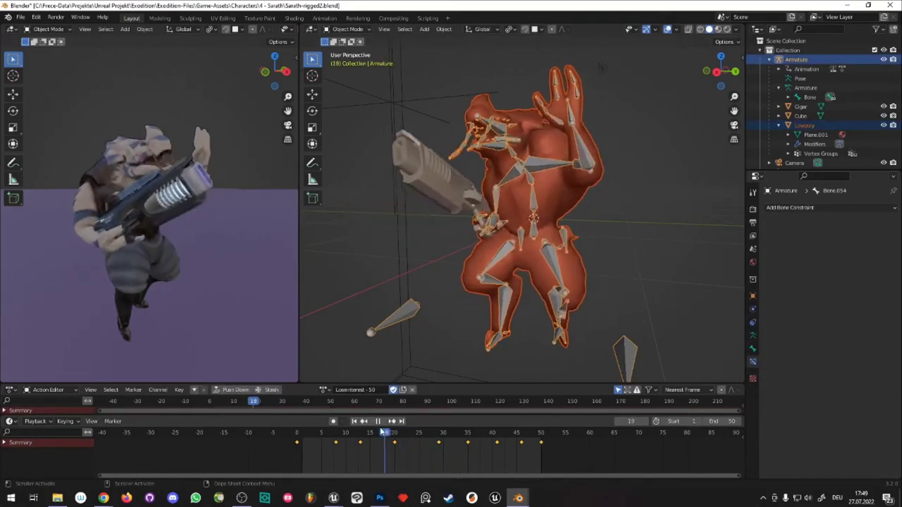
pyautogui.press('space')
pyautogui.click(323, 390)
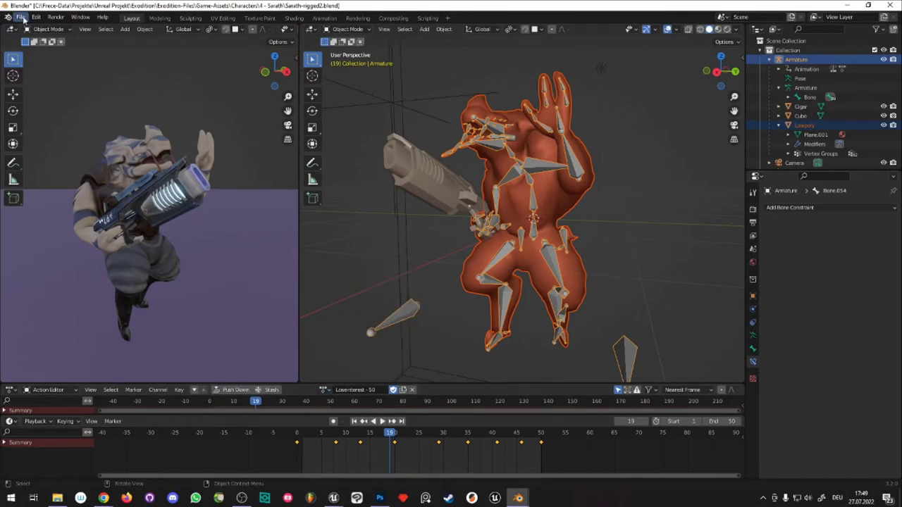
# - Export the selected objects to Sarath-rigged2.fbx in the Sarath character folder
pyautogui.click(23, 18)
pyautogui.moveTo(40, 155)
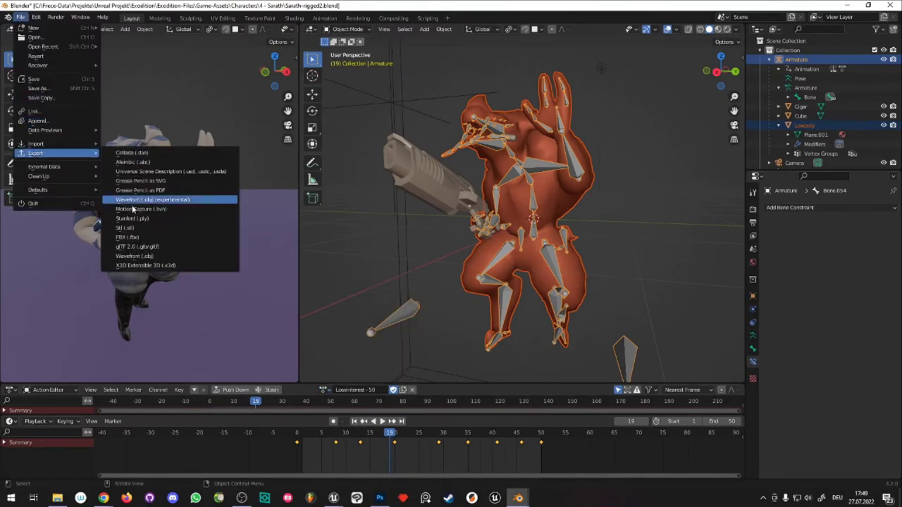
pyautogui.click(134, 238)
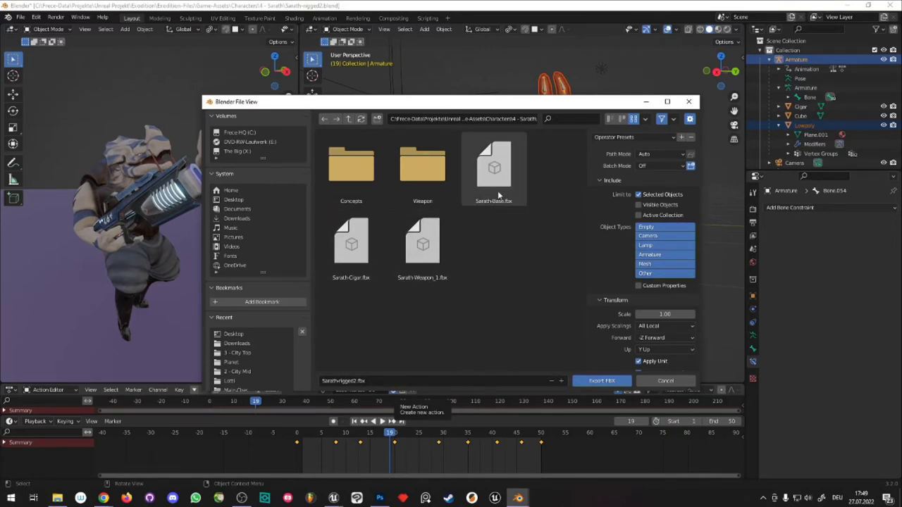
pyautogui.click(603, 384)
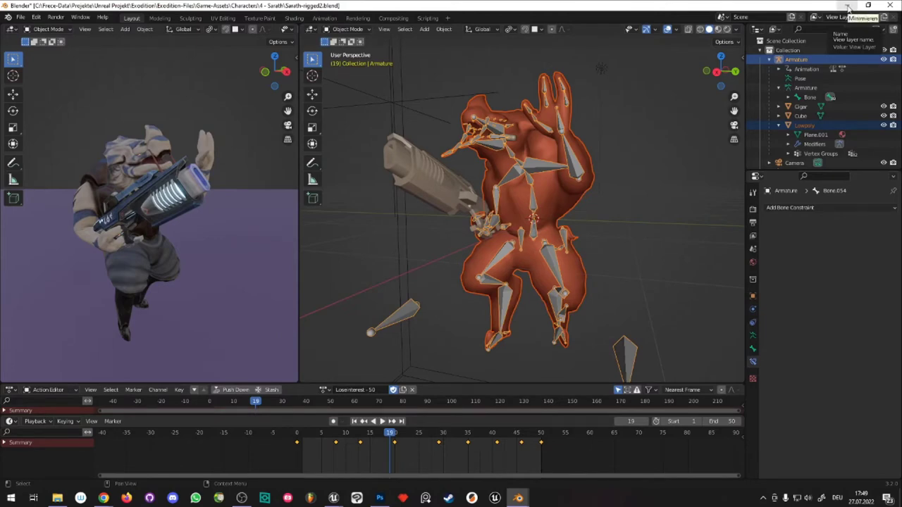
pyautogui.click(848, 7)
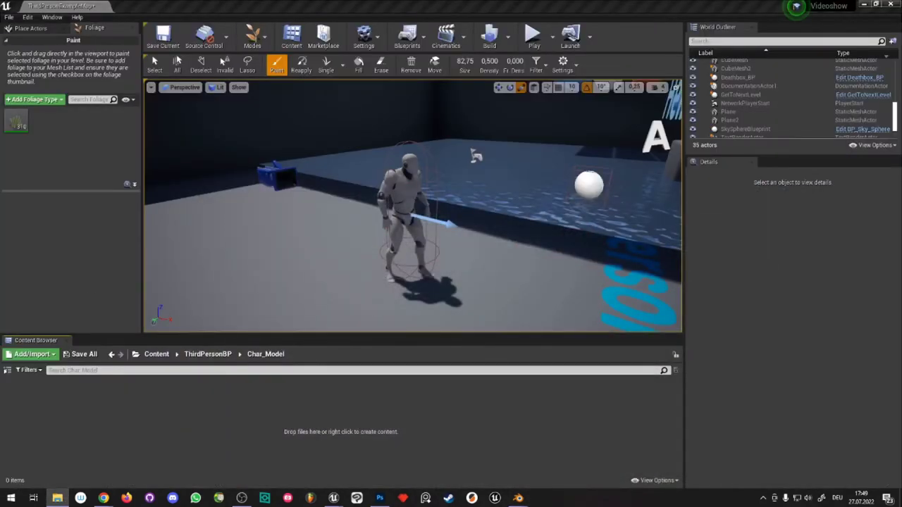
# - Drag Sarath-Base.fbx from the 4 - Sarath folder into the Char_Model folder
pyautogui.click(57, 498)
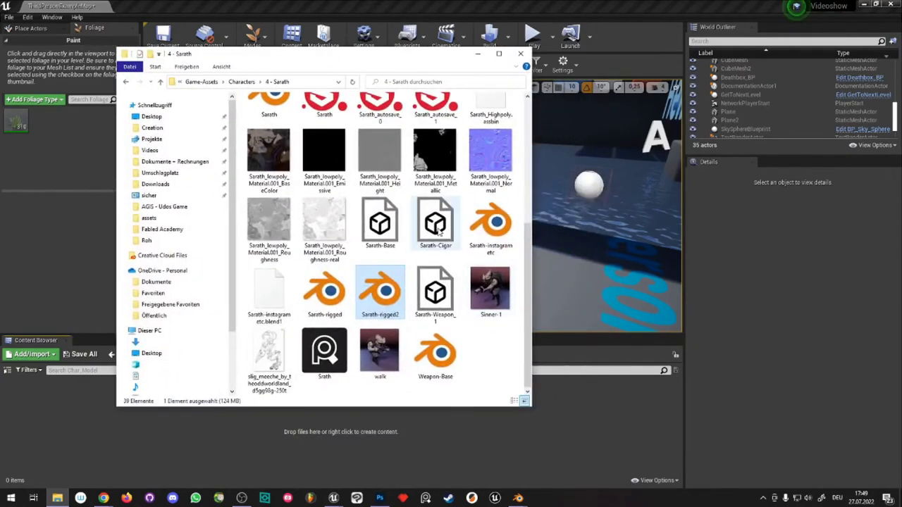
pyautogui.moveTo(380, 224); pyautogui.dragTo(564, 435)
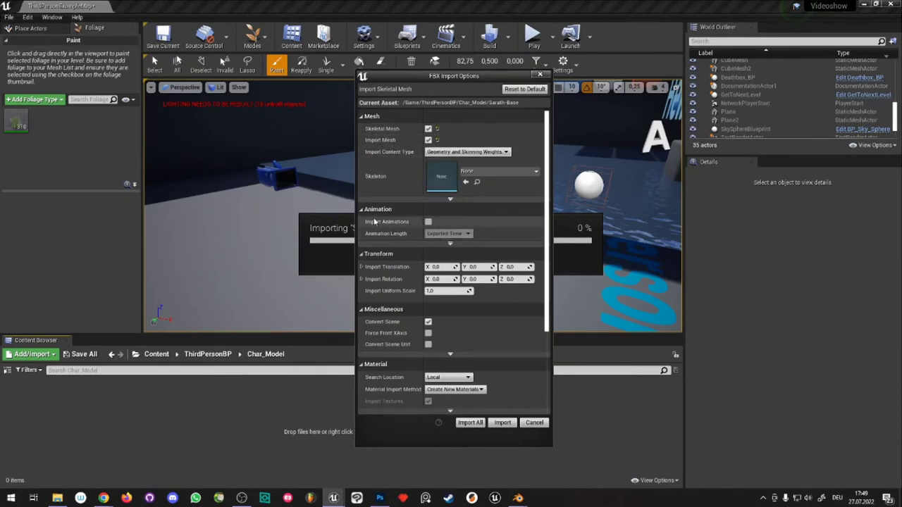
# - Import Sarath-Base with Import Animations enabled, then review and close the Message Log warnings
pyautogui.click(429, 222)
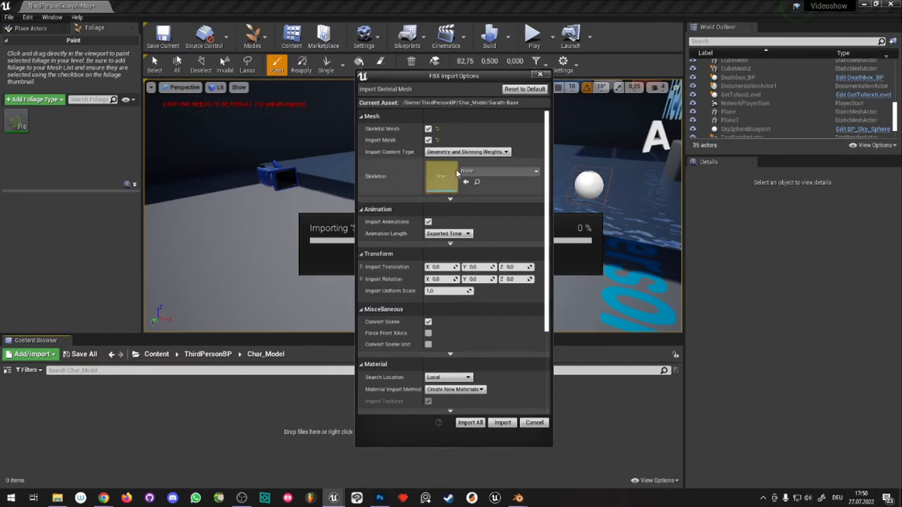
pyautogui.click(471, 423)
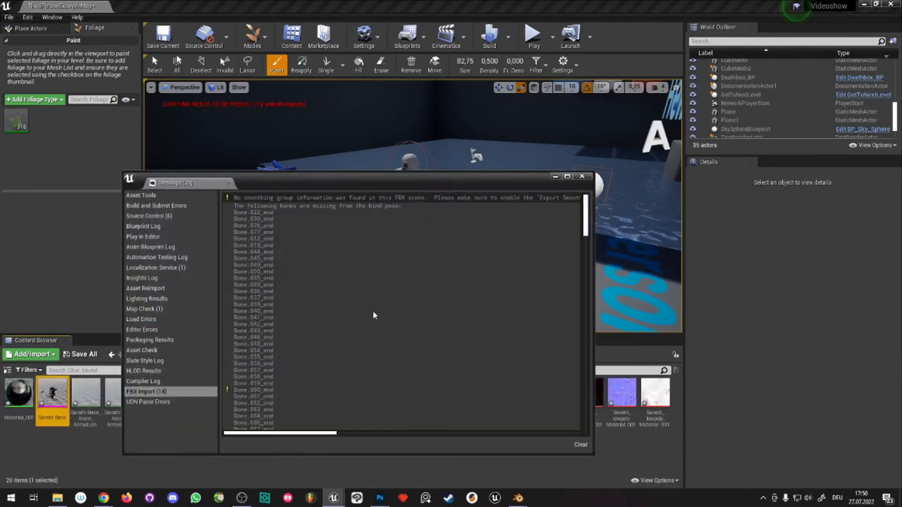
pyautogui.scroll(-15, 373, 311)
pyautogui.scroll(5, 383, 339)
pyautogui.scroll(10, 384, 340)
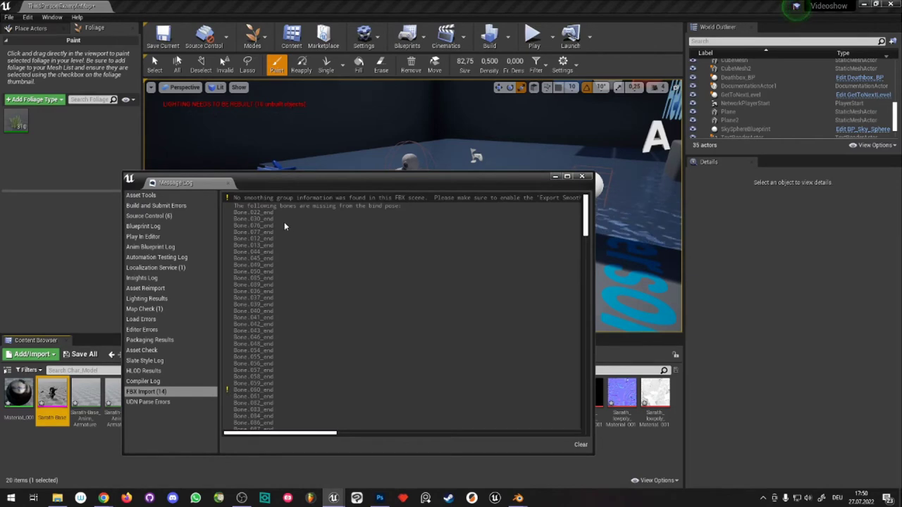
pyautogui.scroll(-10, 350, 237)
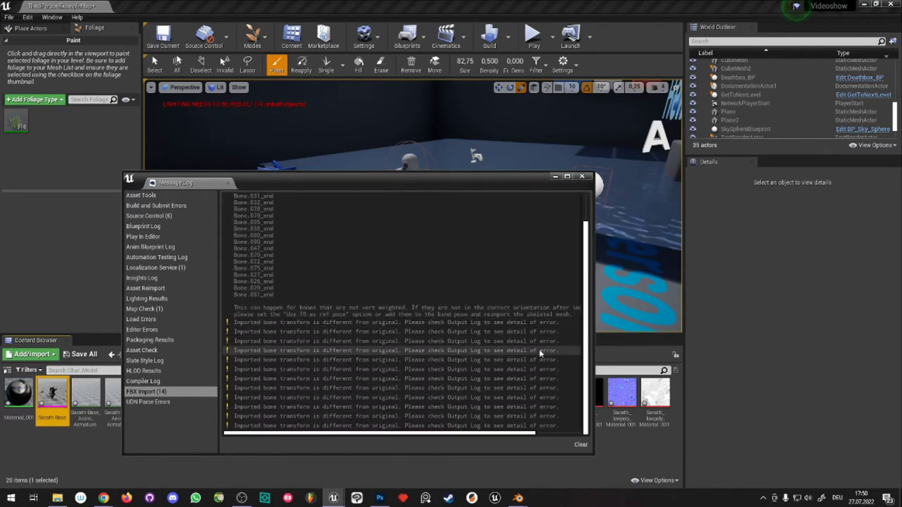
pyautogui.scroll(5, 405, 417)
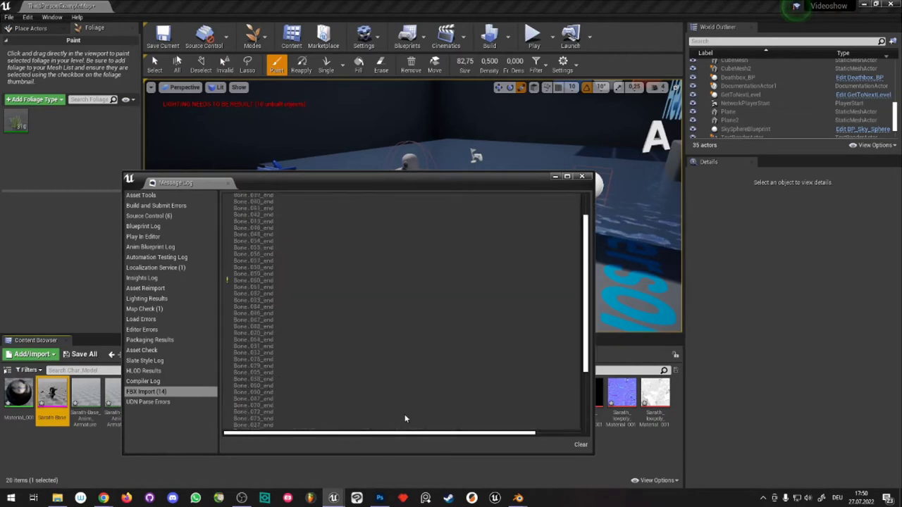
pyautogui.scroll(5, 406, 417)
pyautogui.scroll(-10, 503, 365)
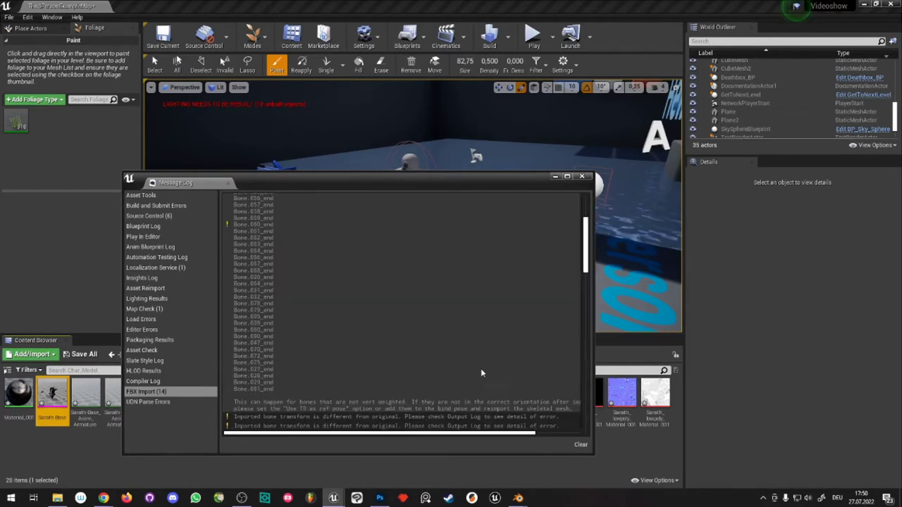
pyautogui.scroll(-3, 479, 366)
pyautogui.scroll(-2, 479, 366)
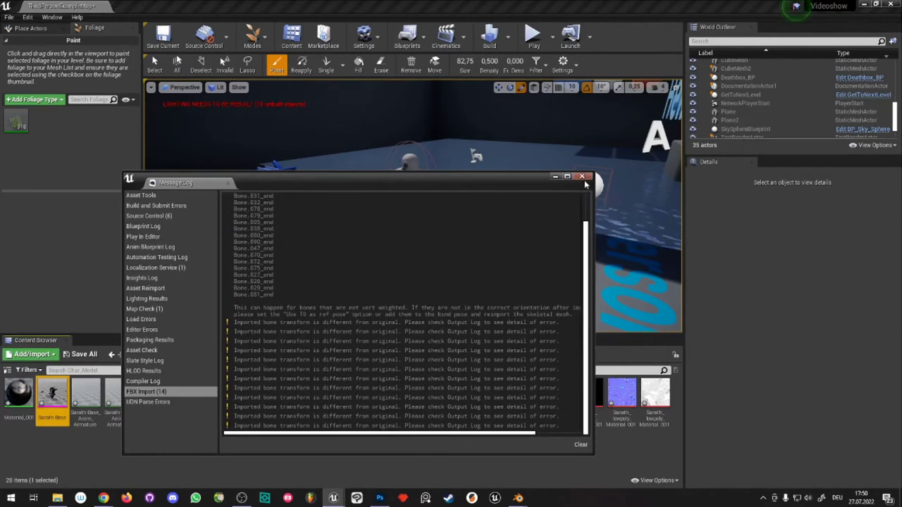
pyautogui.scroll(10, 445, 337)
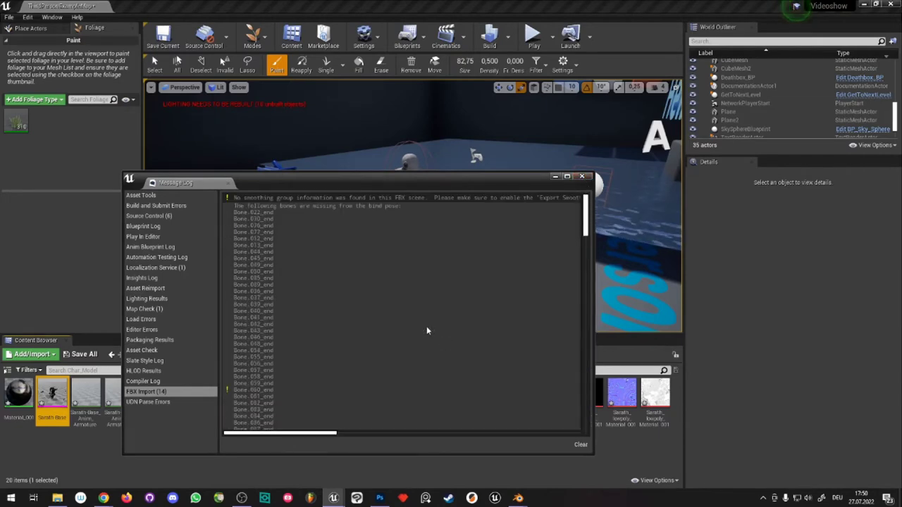
pyautogui.click(582, 177)
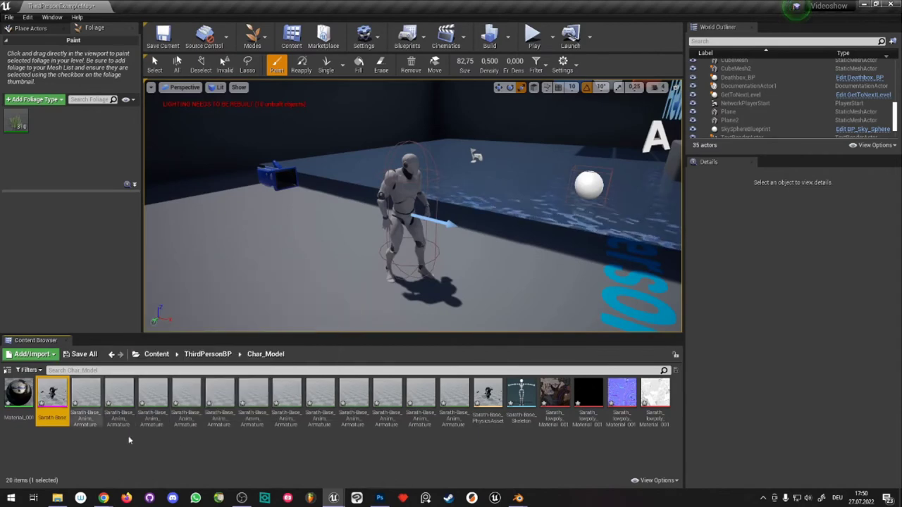
# - Drag the Sarath-Base mesh from the Content Browser into the level viewport
pyautogui.moveTo(15, 393)
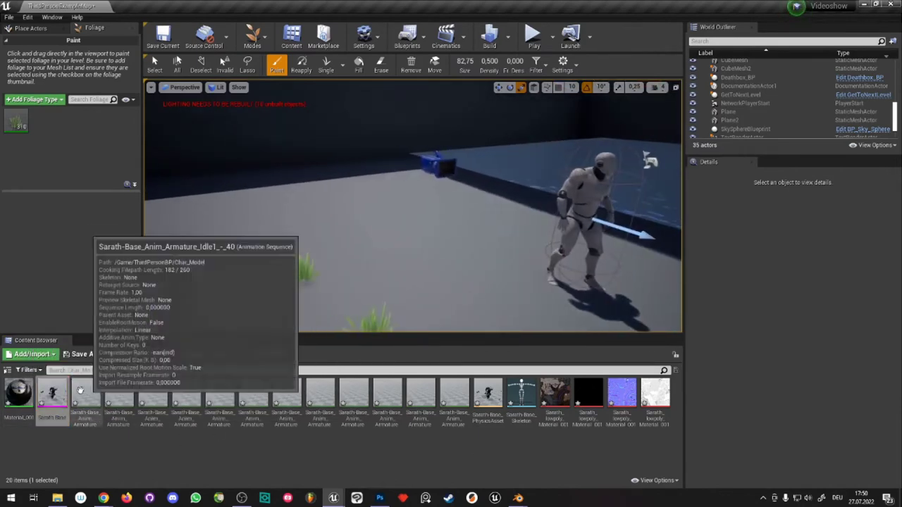
pyautogui.moveTo(85, 393); pyautogui.dragTo(363, 205)
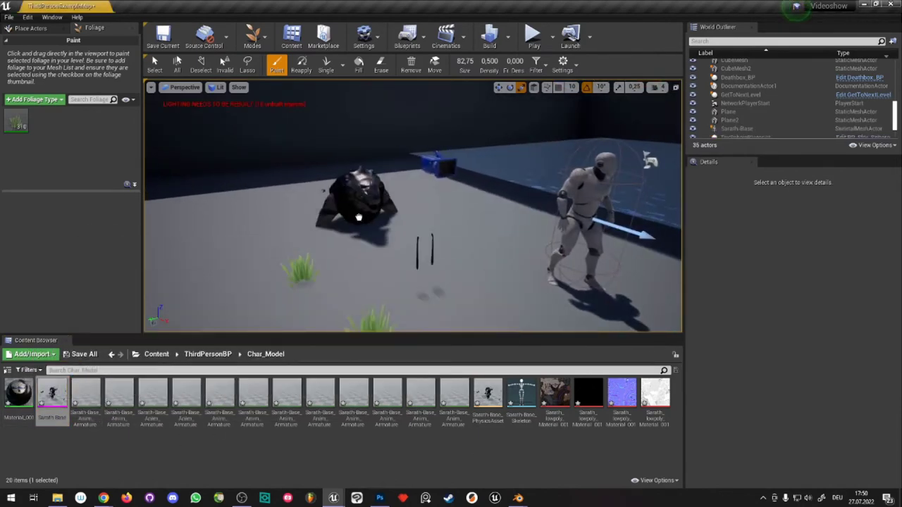
pyautogui.scroll(-10, 413, 206)
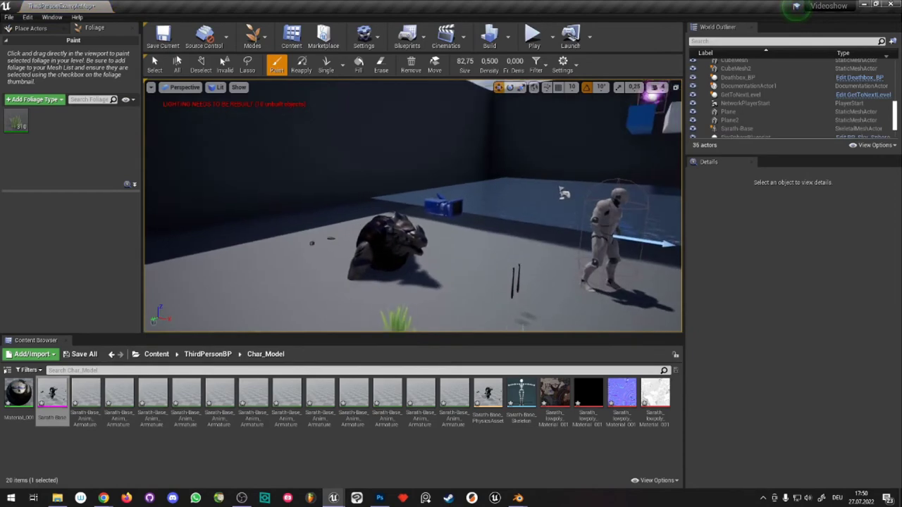
pyautogui.moveTo(508, 154); pyautogui.dragTo(465, 155, button='right')
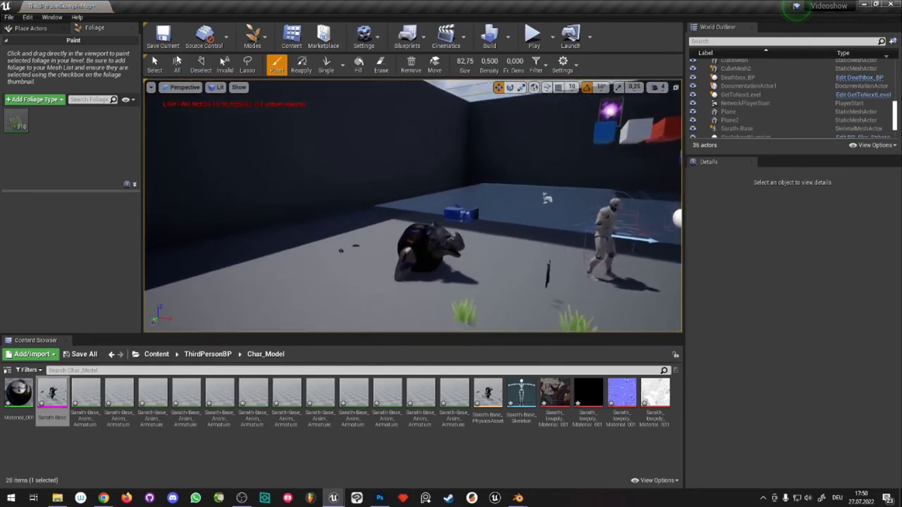
pyautogui.moveTo(495, 245); pyautogui.dragTo(496, 245, button='right')
pyautogui.moveTo(498, 204); pyautogui.dragTo(407, 195, button='right')
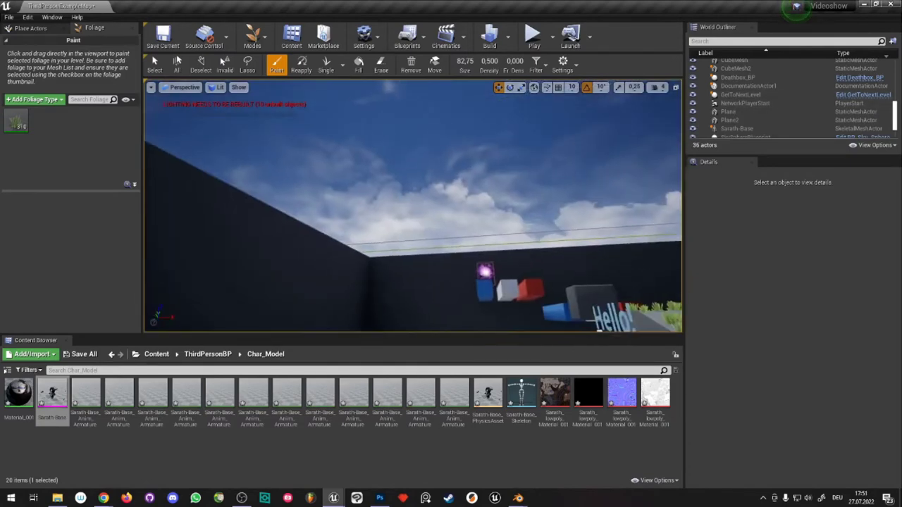
# - Switch to Place mode and raise the Sarath-Base actor to Z 284.96
pyautogui.click(263, 40)
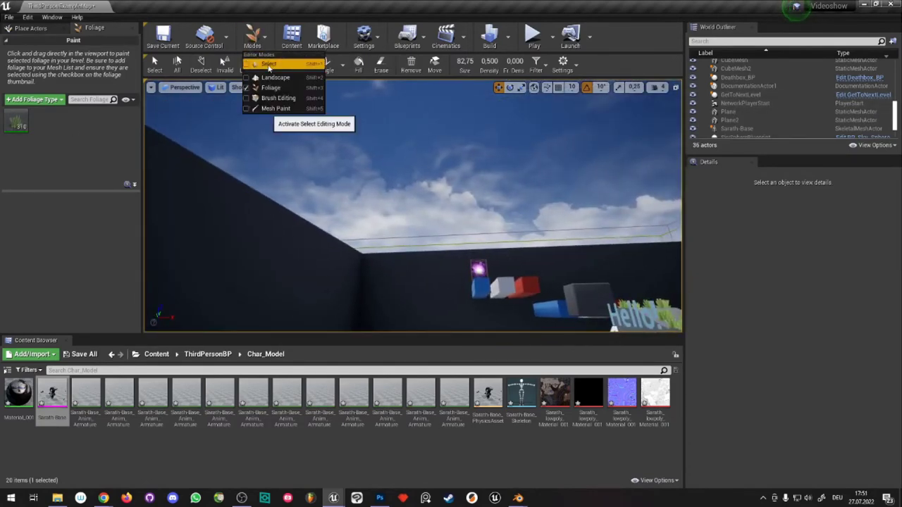
pyautogui.click(252, 64)
pyautogui.moveTo(282, 141); pyautogui.dragTo(282, 141, button='right')
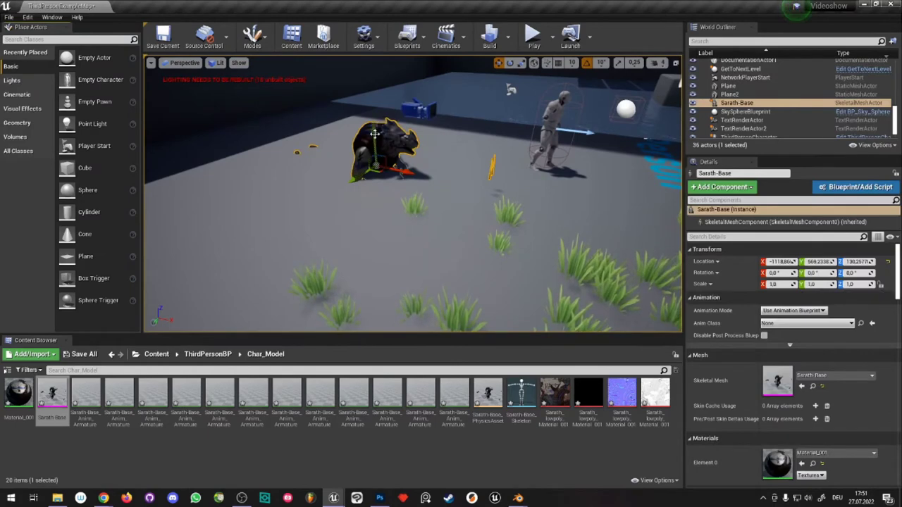
pyautogui.moveTo(375, 133); pyautogui.dragTo(375, 71)
pyautogui.moveTo(375, 71); pyautogui.dragTo(375, 71, button='right')
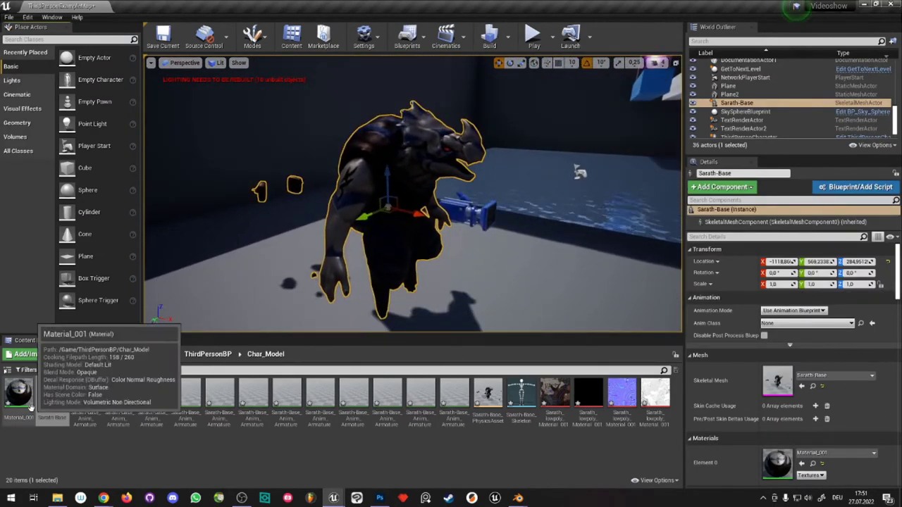
# - In Material_001, move the texture link from Metallic to Roughness
pyautogui.doubleClick(30, 407)
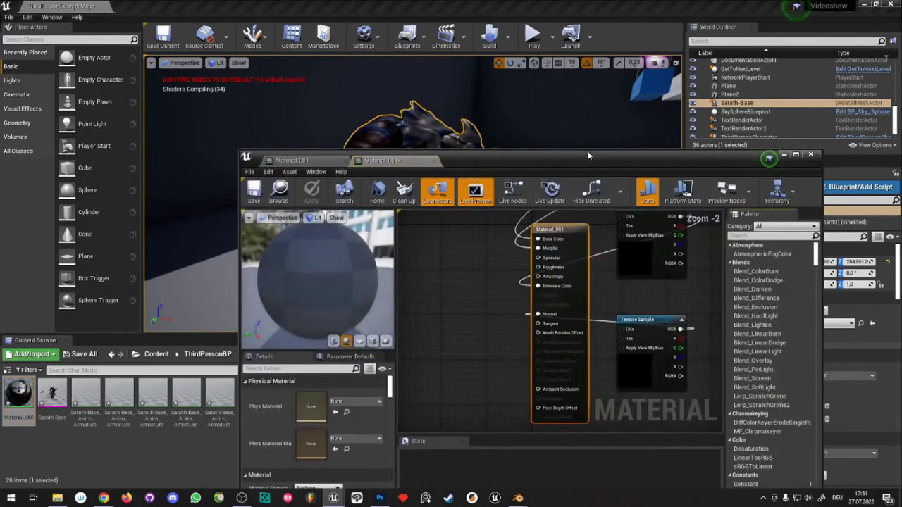
pyautogui.scroll(-2, 419, 421)
pyautogui.moveTo(606, 219)
pyautogui.mouseDown()
pyautogui.moveTo(555, 384)
pyautogui.moveTo(451, 385)
pyautogui.mouseUp()
pyautogui.scroll(2, 493, 317)
pyautogui.scroll(2, 527, 300)
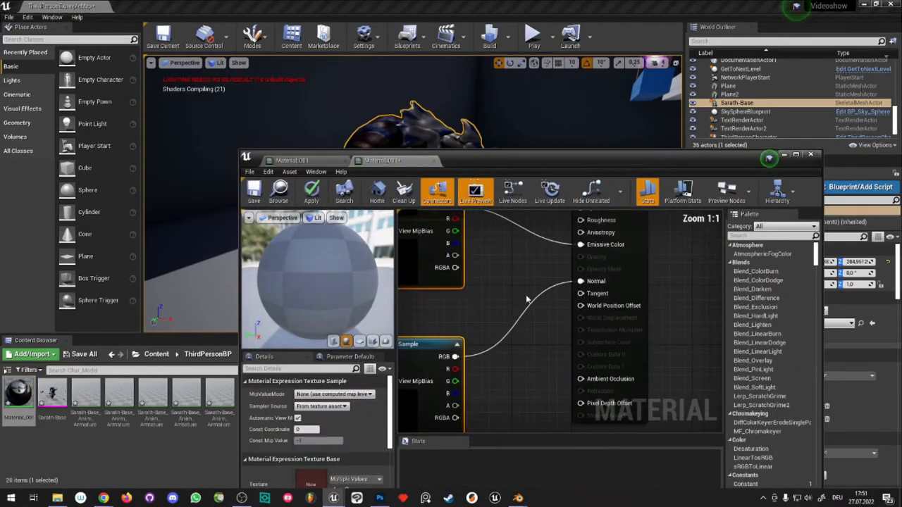
pyautogui.moveTo(526, 300); pyautogui.dragTo(569, 408, button='right')
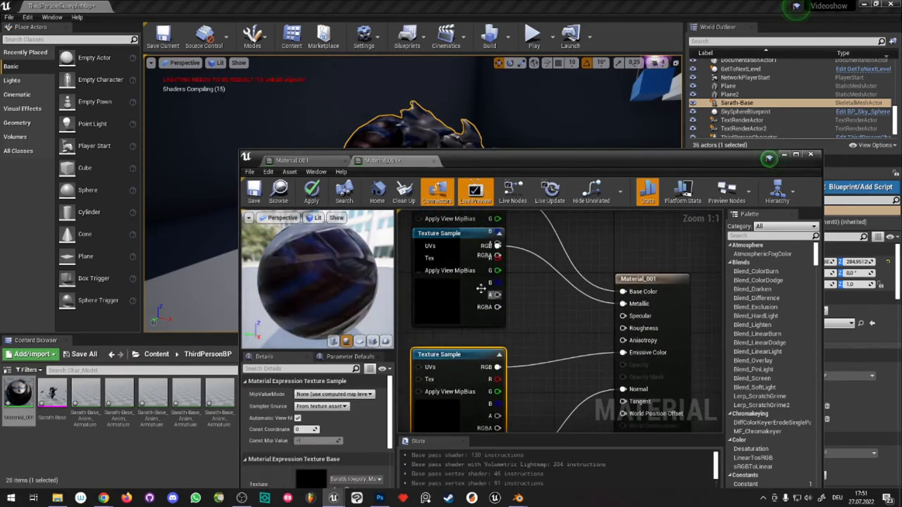
pyautogui.moveTo(481, 288); pyautogui.dragTo(493, 310, button='right')
pyautogui.scroll(-1, 513, 267)
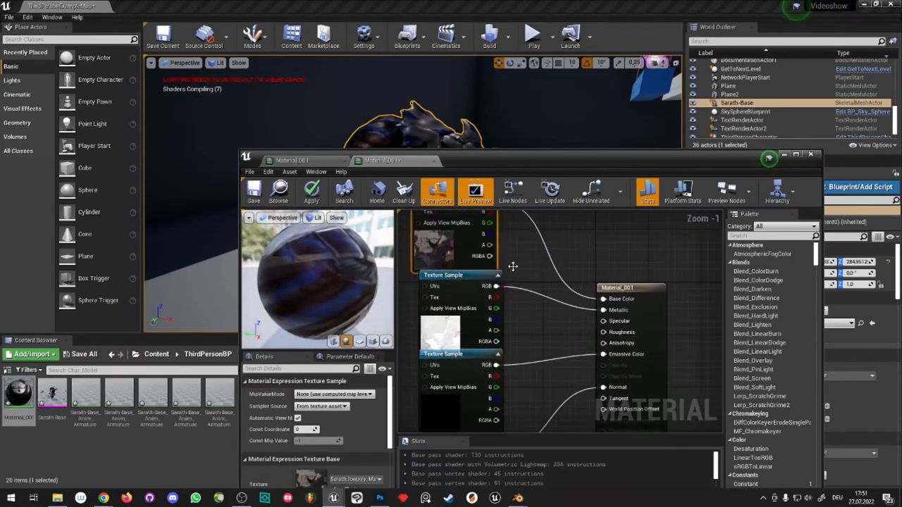
pyautogui.moveTo(513, 266); pyautogui.dragTo(508, 281, button='right')
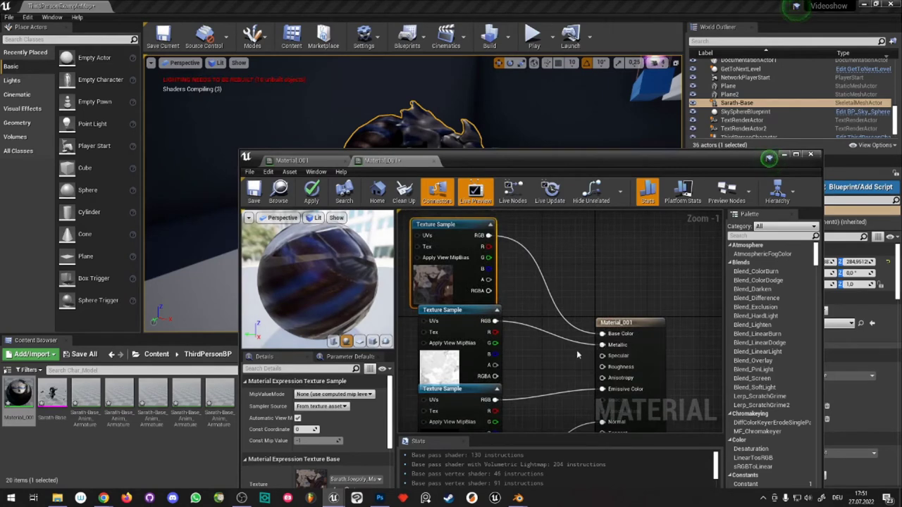
pyautogui.moveTo(577, 355); pyautogui.dragTo(563, 322, button='right')
pyautogui.moveTo(588, 311)
pyautogui.keyDown('ctrl'); pyautogui.mouseDown()
pyautogui.moveTo(573, 343)
pyautogui.moveTo(589, 334)
pyautogui.mouseUp(); pyautogui.keyUp('ctrl')
pyautogui.moveTo(564, 317); pyautogui.dragTo(560, 339, button='right')
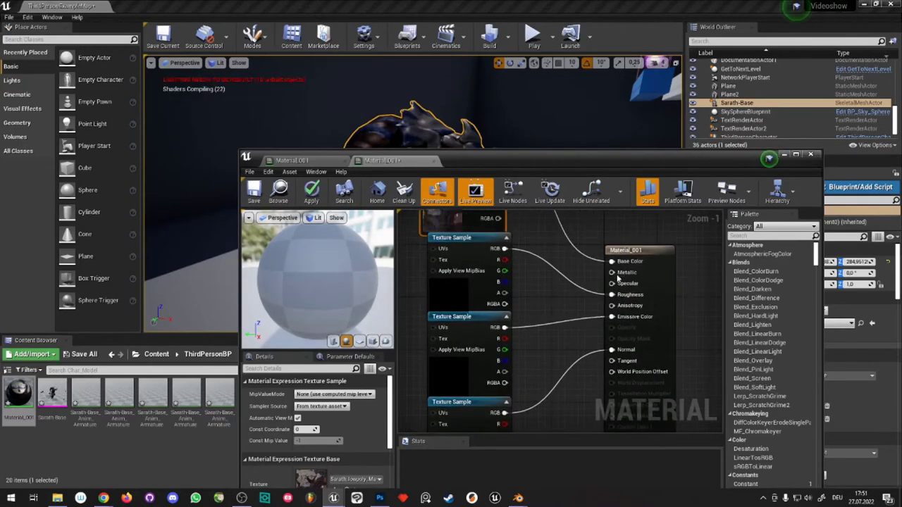
# - Feed a Constant node with value 0 into Metallic
pyautogui.keyDown('ctrl'); pyautogui.moveTo(612, 272); pyautogui.dragTo(556, 294); pyautogui.keyUp('ctrl')
pyautogui.write('constan')
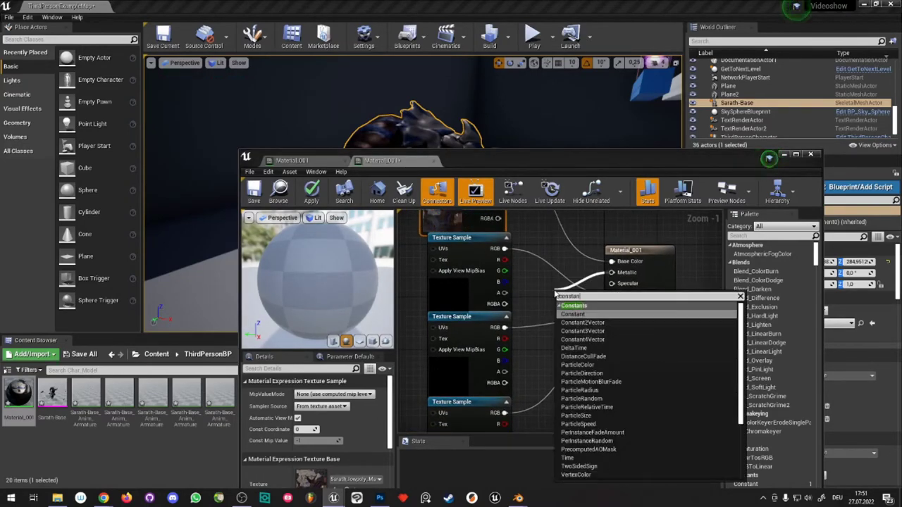
pyautogui.click(572, 313)
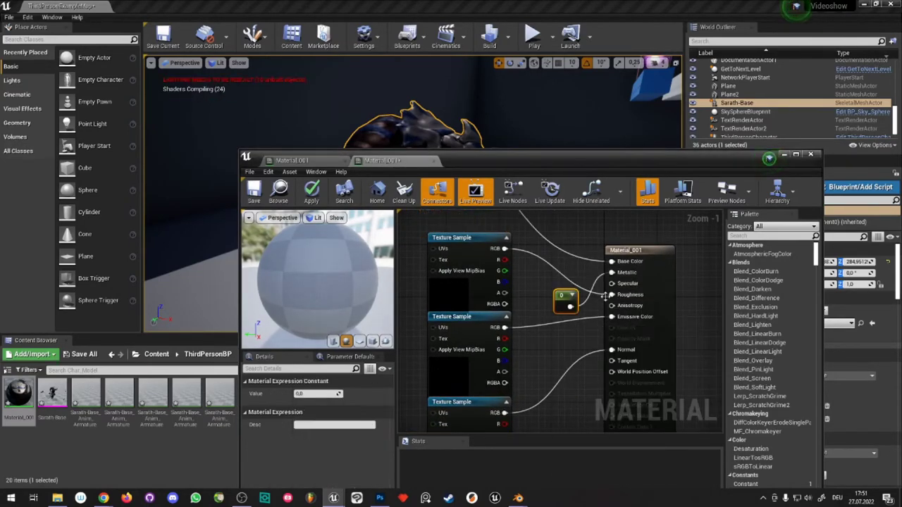
pyautogui.moveTo(603, 297); pyautogui.dragTo(582, 267, button='right')
pyautogui.scroll(-2, 511, 306)
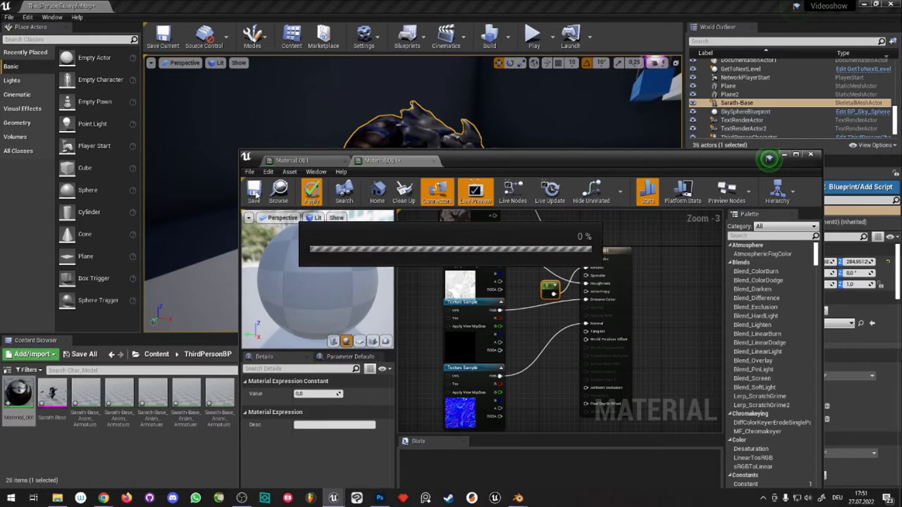
# - Apply and save Material_001, then close the material editor keeping the changes
pyautogui.click(254, 192)
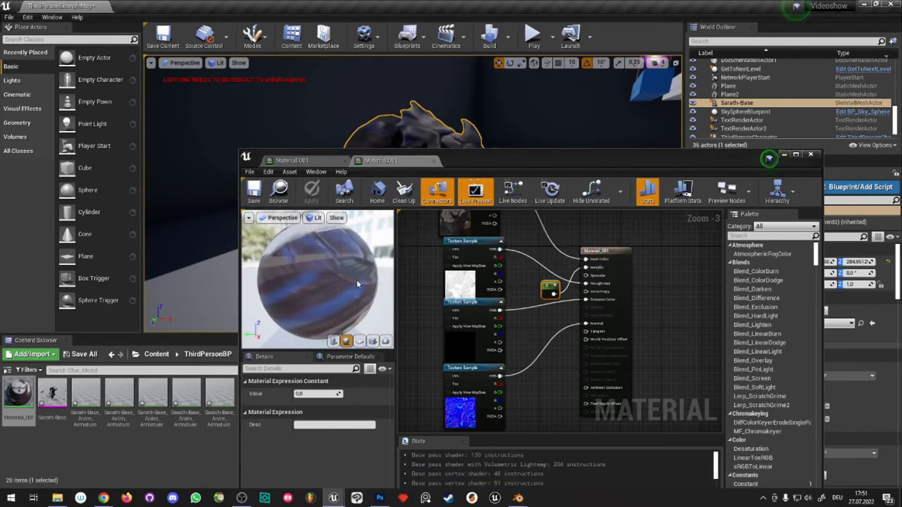
pyautogui.click(434, 161)
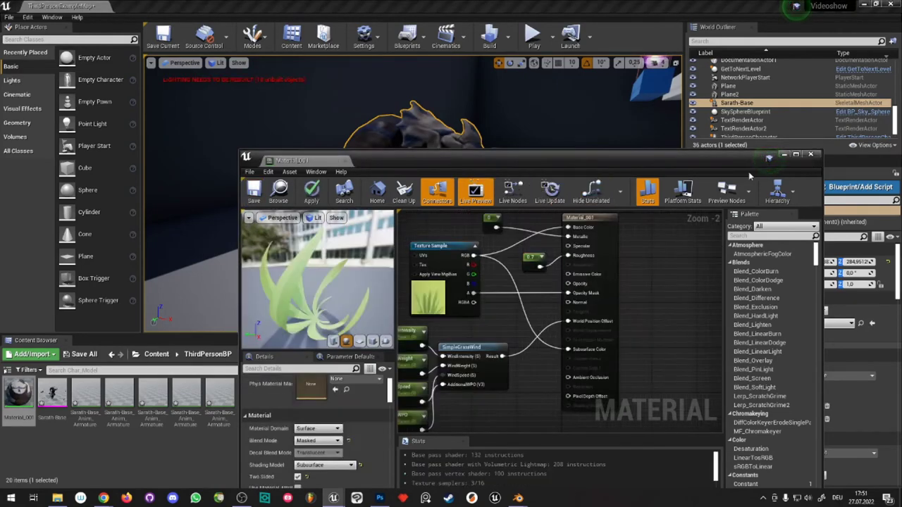
pyautogui.click(809, 156)
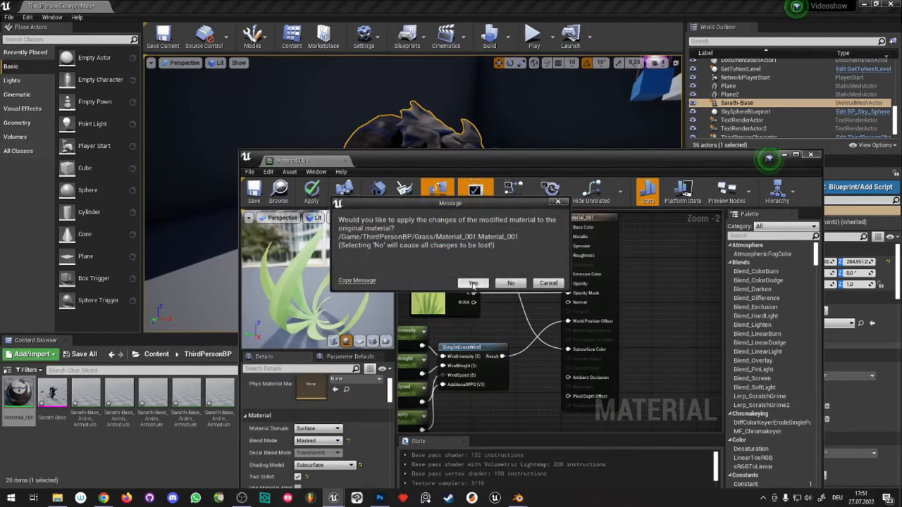
pyautogui.click(473, 283)
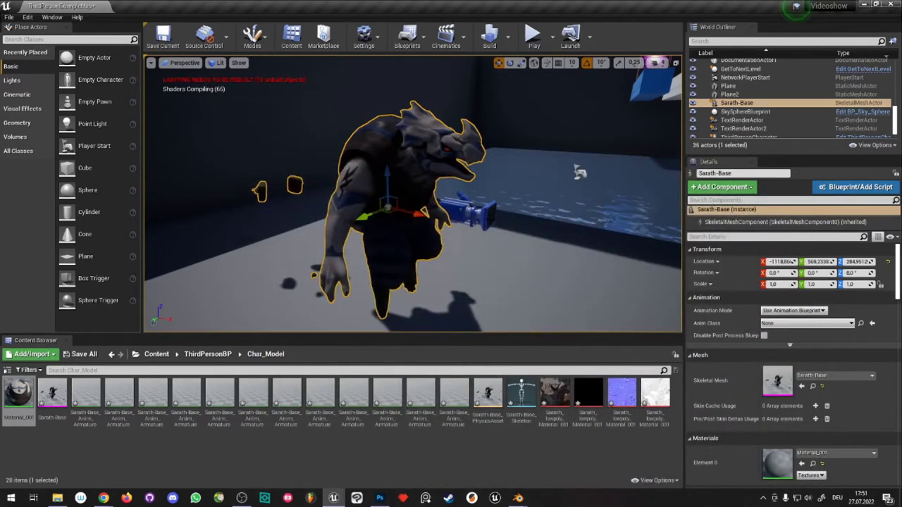
pyautogui.keyDown('alt'); pyautogui.moveTo(413, 198); pyautogui.dragTo(233, 201); pyautogui.keyUp('alt')
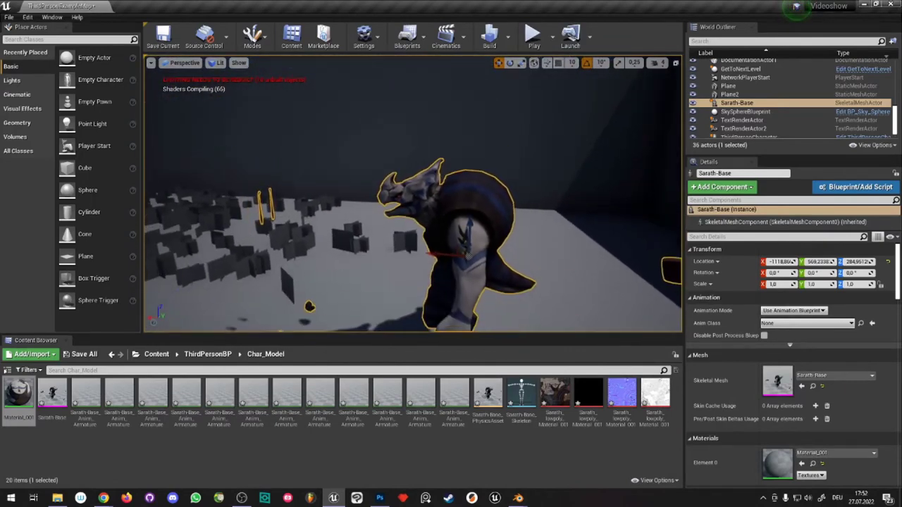
pyautogui.keyDown('alt'); pyautogui.moveTo(296, 260); pyautogui.dragTo(233, 262); pyautogui.keyUp('alt')
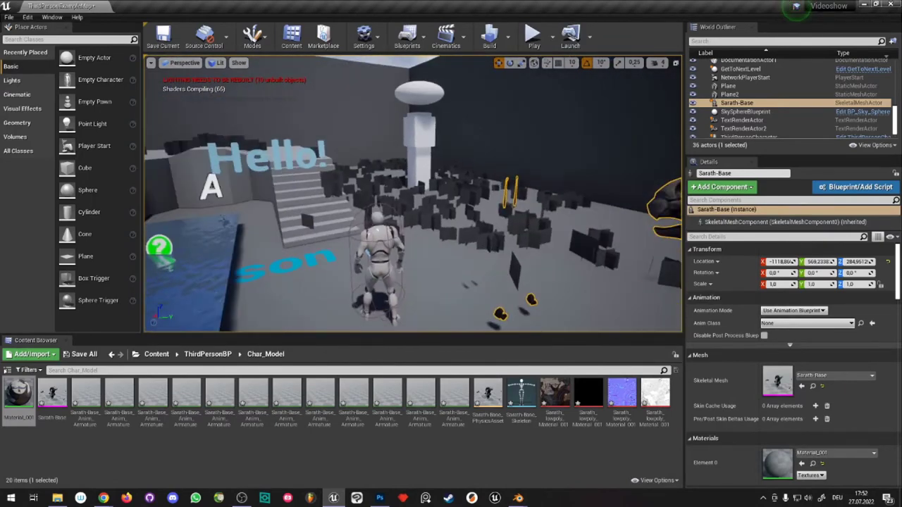
pyautogui.press('f')
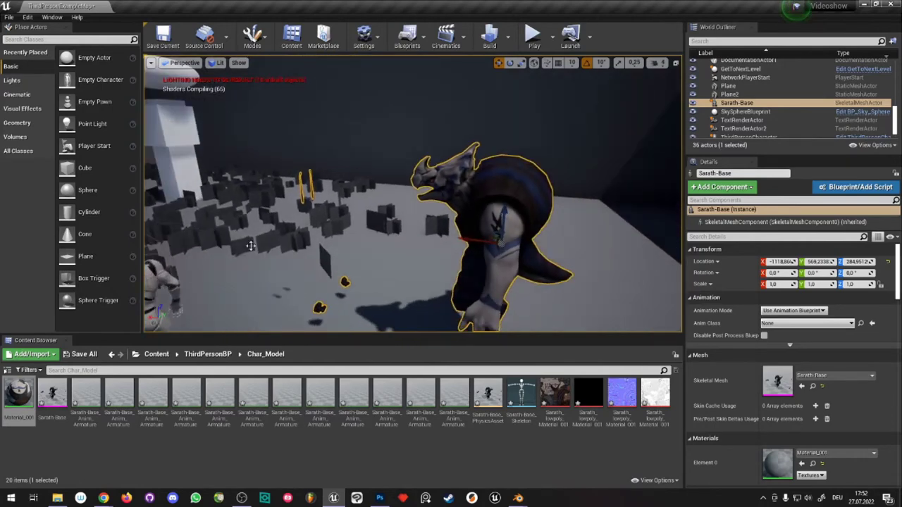
pyautogui.click(275, 239)
pyautogui.press('f')
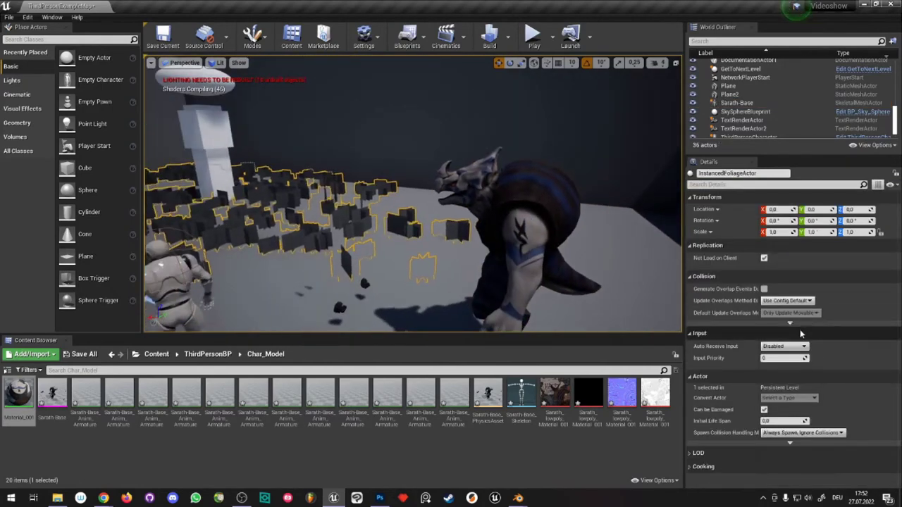
pyautogui.keyDown('alt'); pyautogui.moveTo(423, 212); pyautogui.dragTo(366, 211); pyautogui.keyUp('alt')
pyautogui.click(465, 225)
pyautogui.press('f')
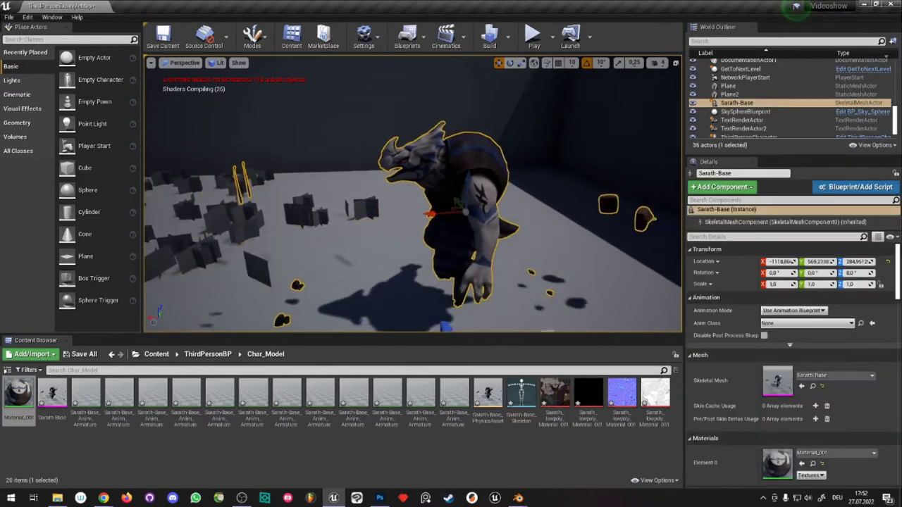
pyautogui.keyDown('alt'); pyautogui.moveTo(465, 225); pyautogui.dragTo(471, 220); pyautogui.keyUp('alt')
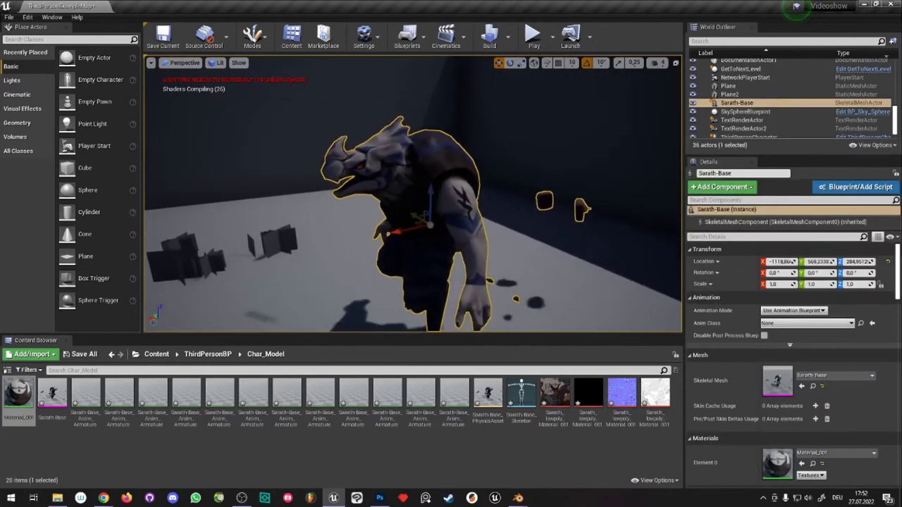
pyautogui.click(102, 459)
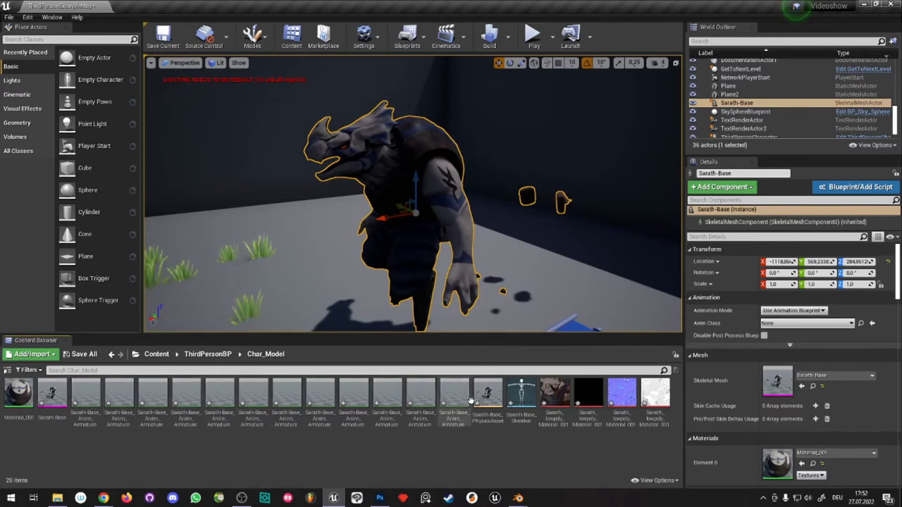
pyautogui.keyDown('alt'); pyautogui.moveTo(423, 211); pyautogui.dragTo(430, 211); pyautogui.keyUp('alt')
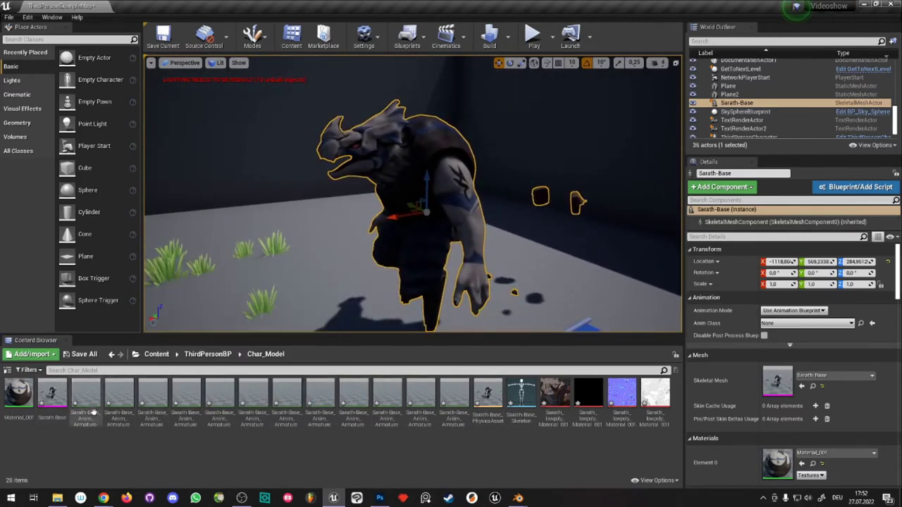
pyautogui.moveTo(93, 401)
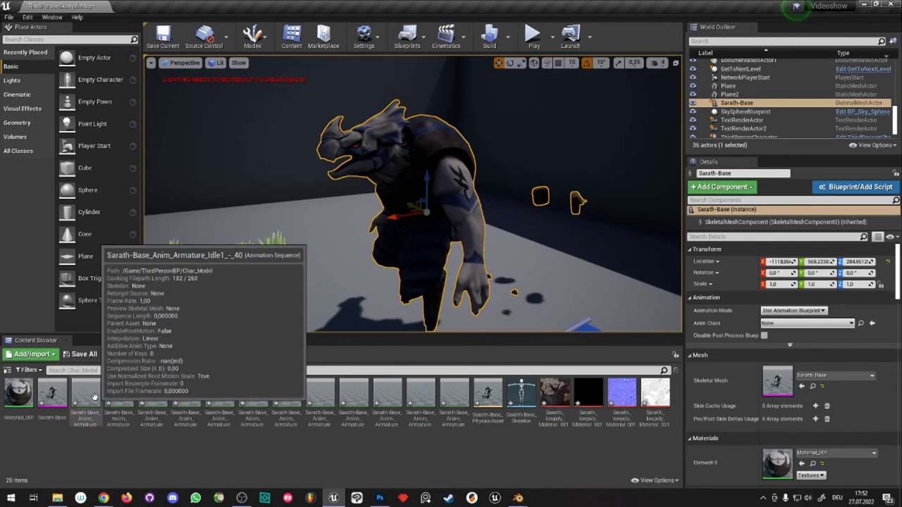
# - Open the Idle1 animation and widen the details panel to read its import settings
pyautogui.doubleClick(95, 397)
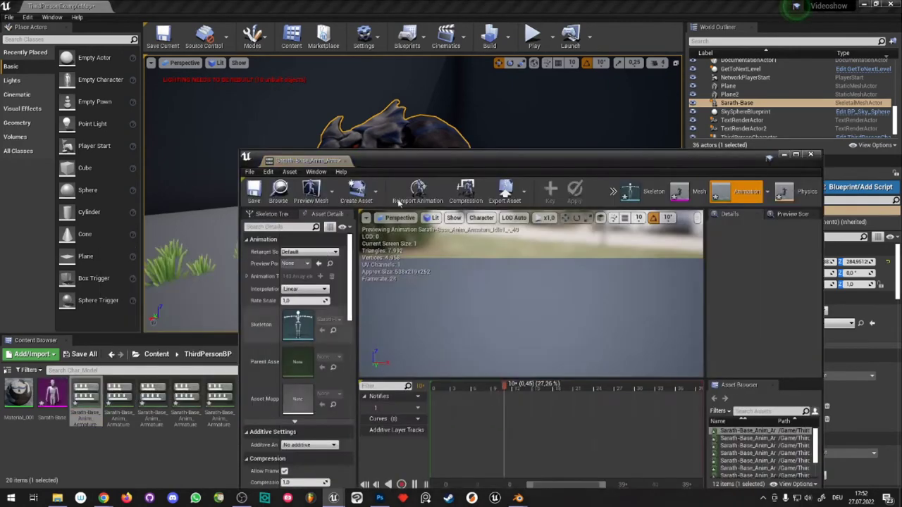
pyautogui.moveTo(458, 170); pyautogui.dragTo(378, 97)
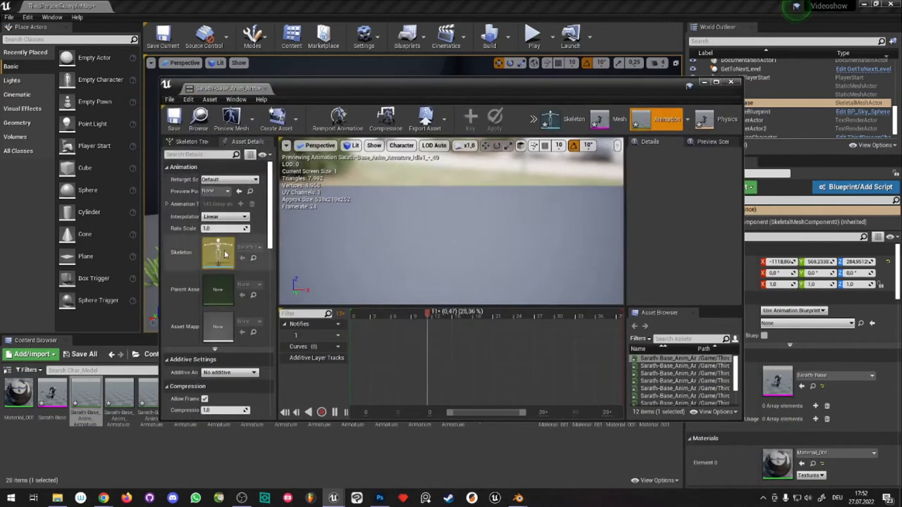
pyautogui.scroll(-5, 227, 258)
pyautogui.scroll(-3, 233, 281)
pyautogui.scroll(6, 234, 281)
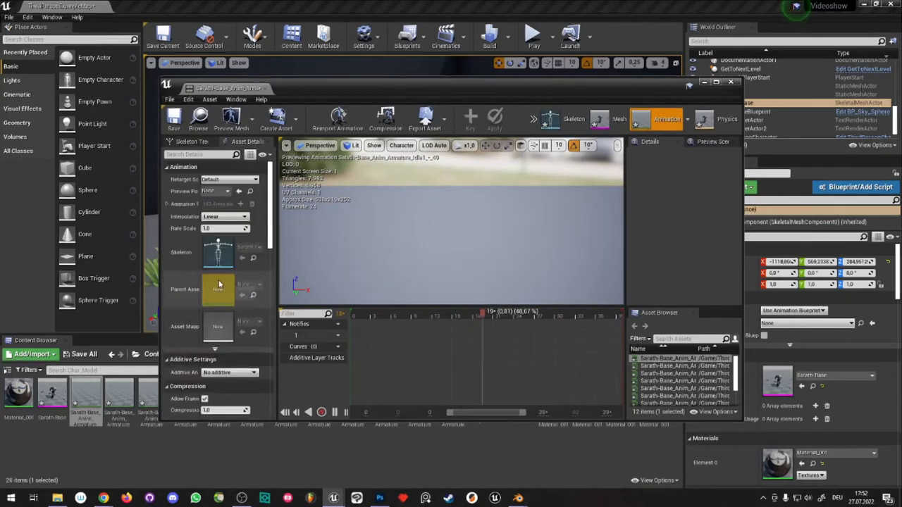
pyautogui.scroll(-1, 218, 325)
pyautogui.scroll(-3, 218, 326)
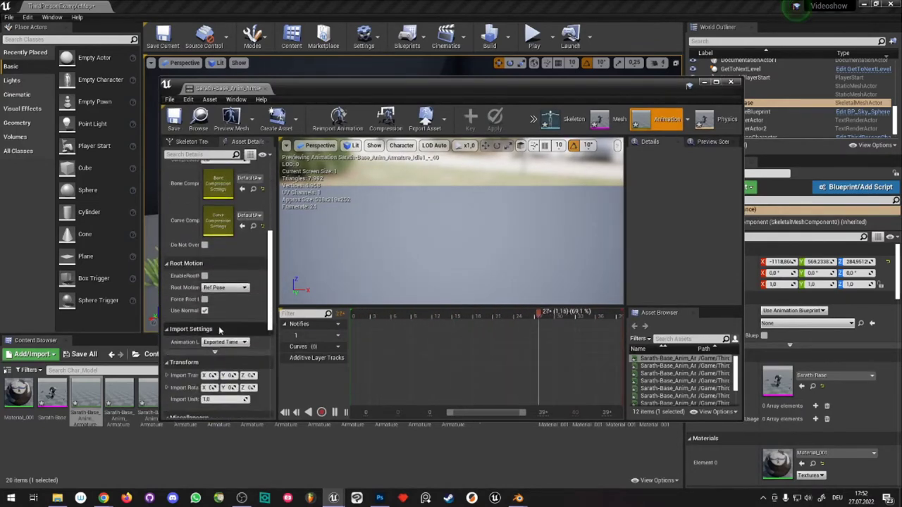
pyautogui.scroll(-2, 219, 334)
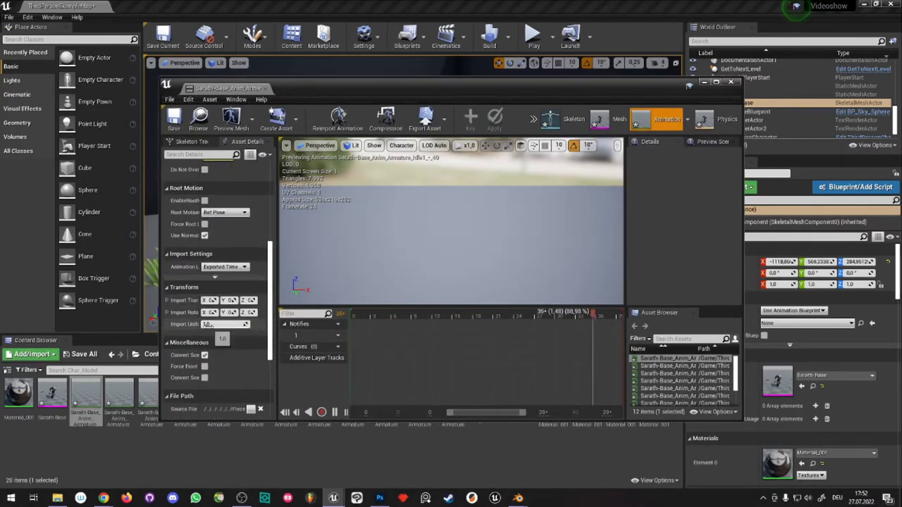
pyautogui.moveTo(200, 329); pyautogui.dragTo(225, 330)
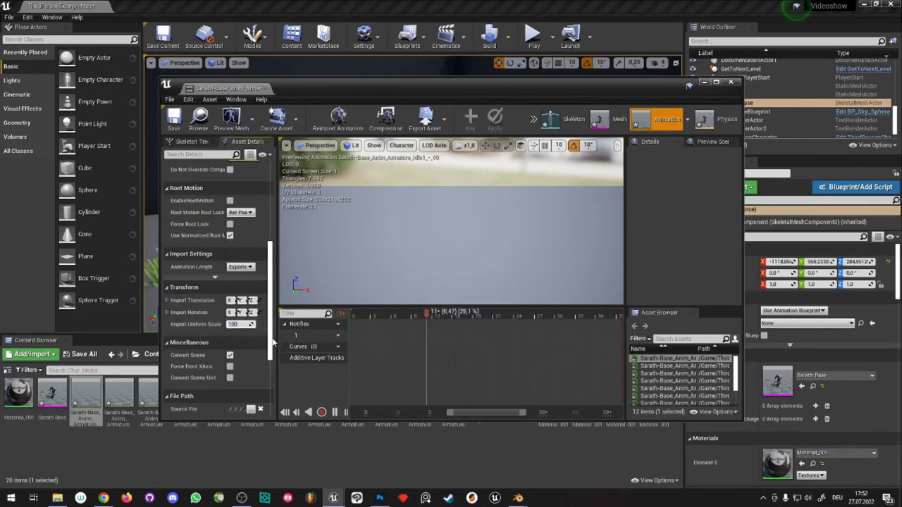
# - Reimport Idle1 at Import Uniform Scale 100, then close the log and the editor
pyautogui.click(339, 120)
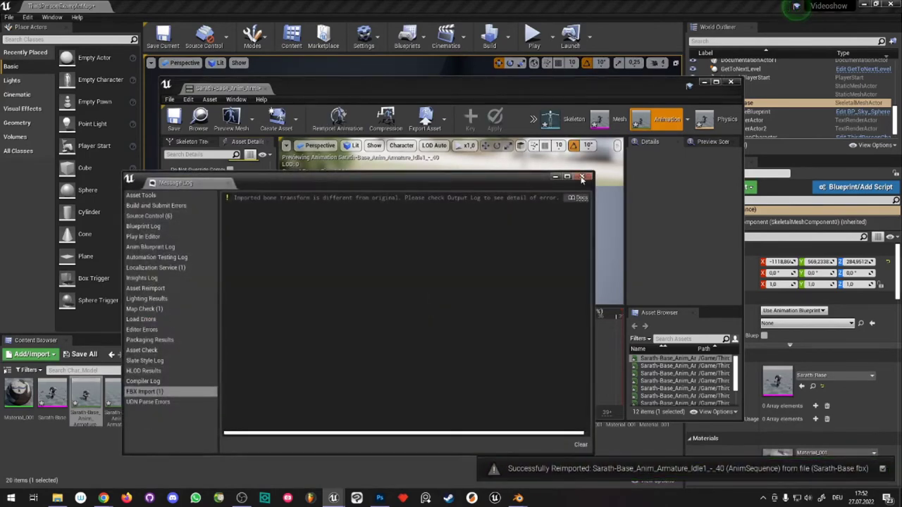
pyautogui.click(582, 178)
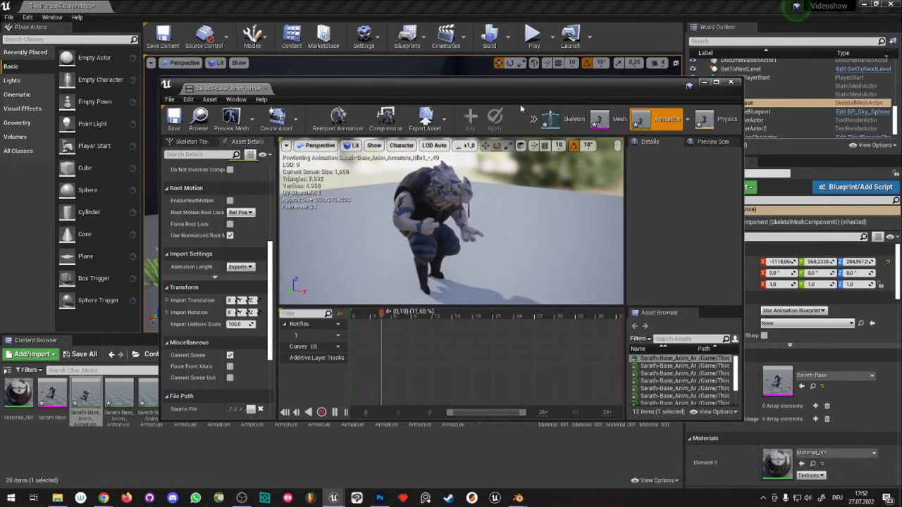
pyautogui.click(729, 84)
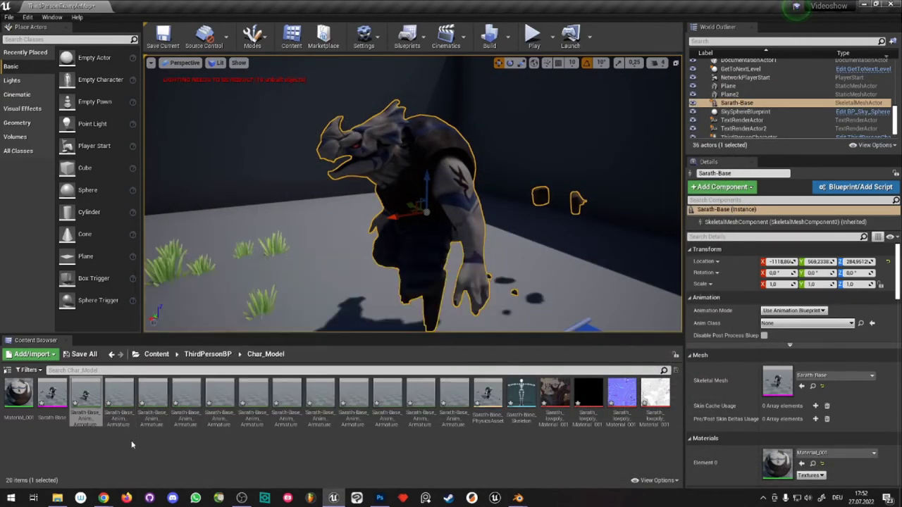
# - Open Run_-_20 and reimport it from Sarath-Base at Import Uniform Scale 100
pyautogui.moveTo(122, 412)
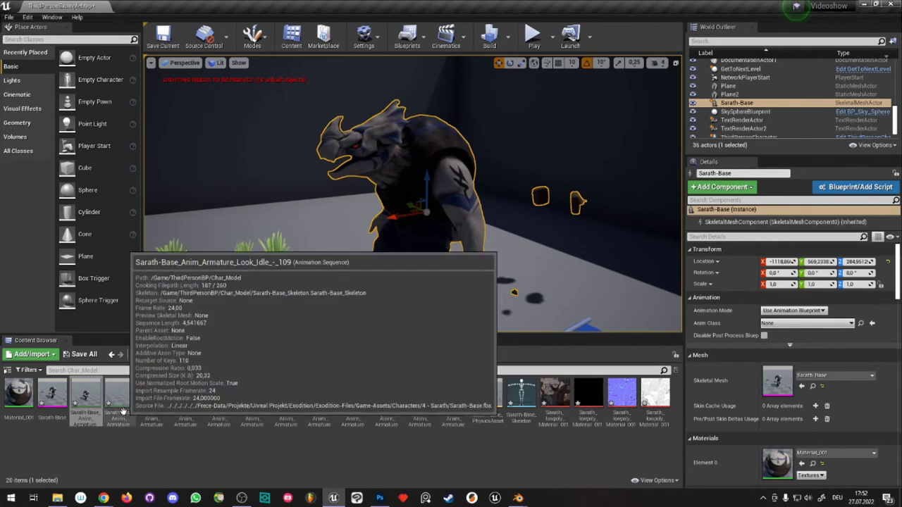
pyautogui.moveTo(157, 409)
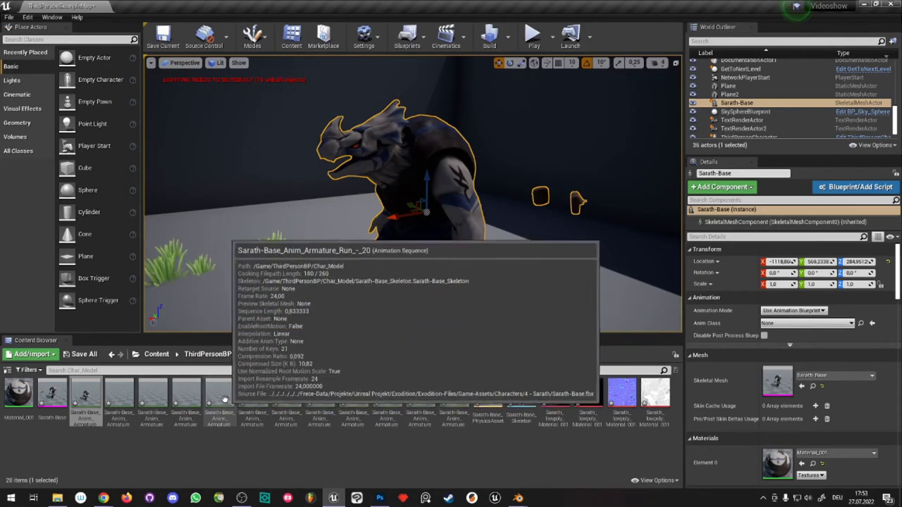
pyautogui.doubleClick(221, 403)
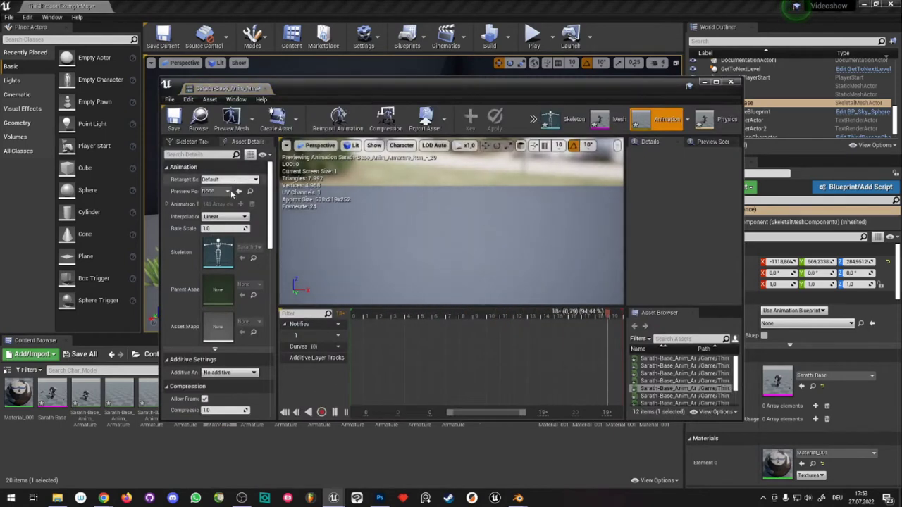
pyautogui.scroll(-3, 231, 212)
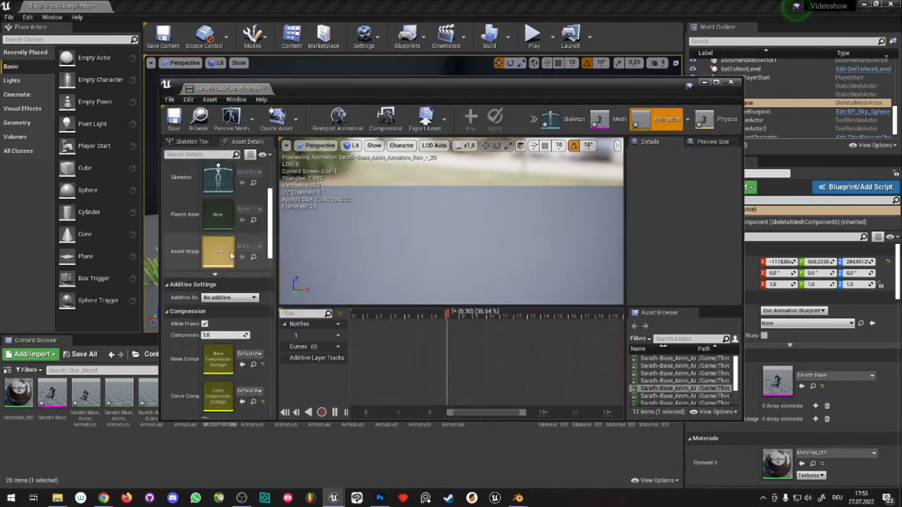
pyautogui.scroll(-1, 232, 256)
pyautogui.scroll(-1, 227, 282)
pyautogui.scroll(-1, 223, 303)
pyautogui.scroll(-1, 224, 332)
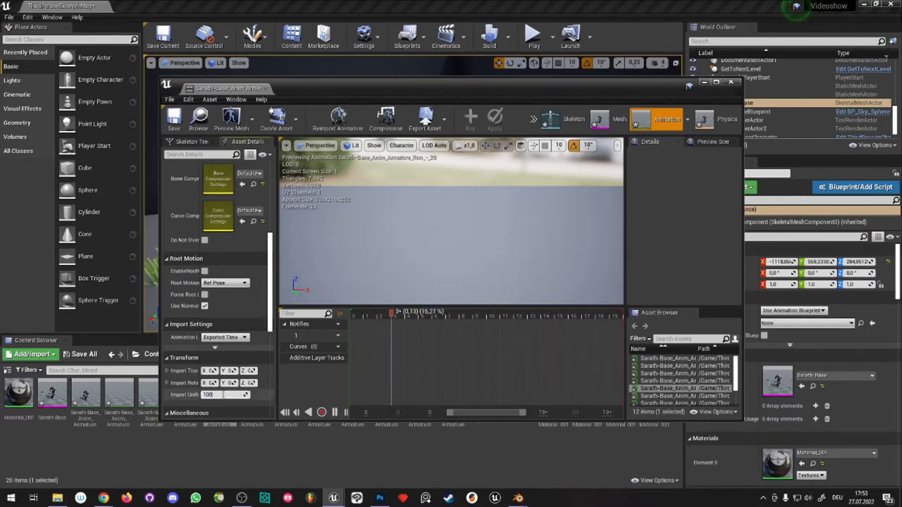
pyautogui.click(339, 121)
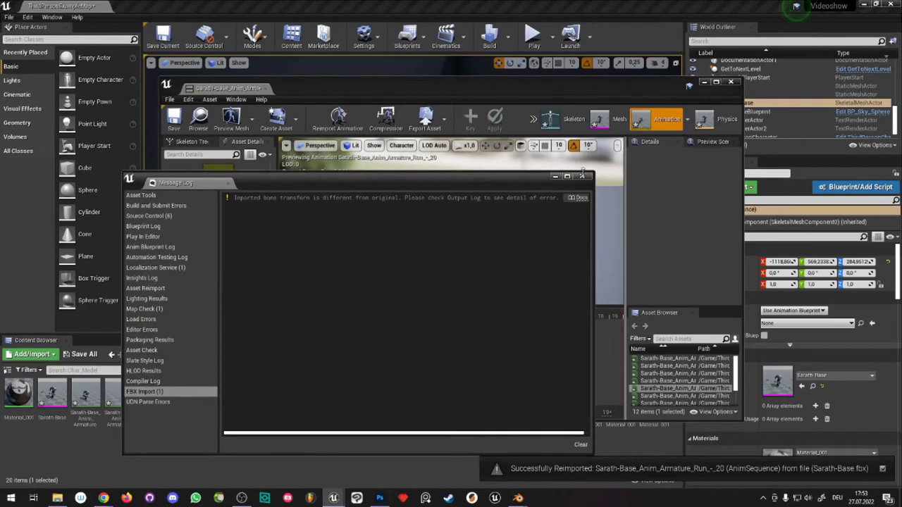
pyautogui.click(280, 459)
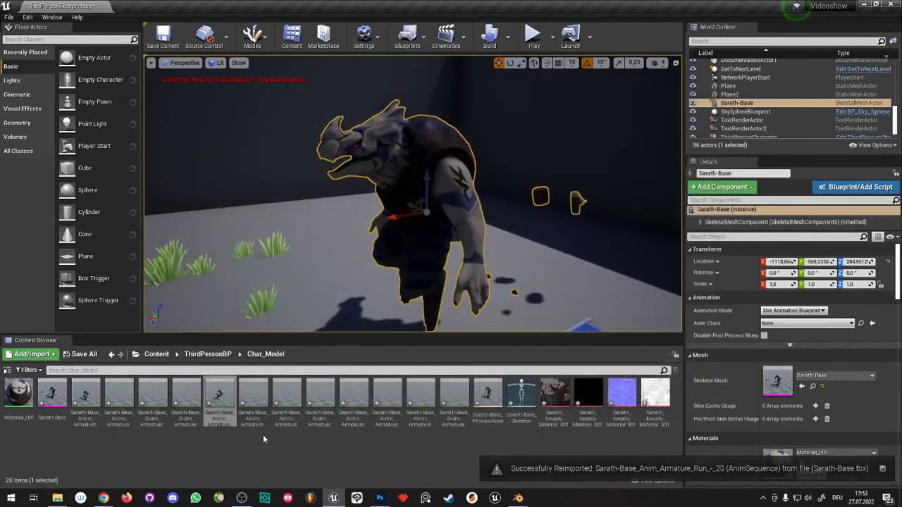
# - Step through the animation assets and open Walk in its own editor
pyautogui.click(252, 401)
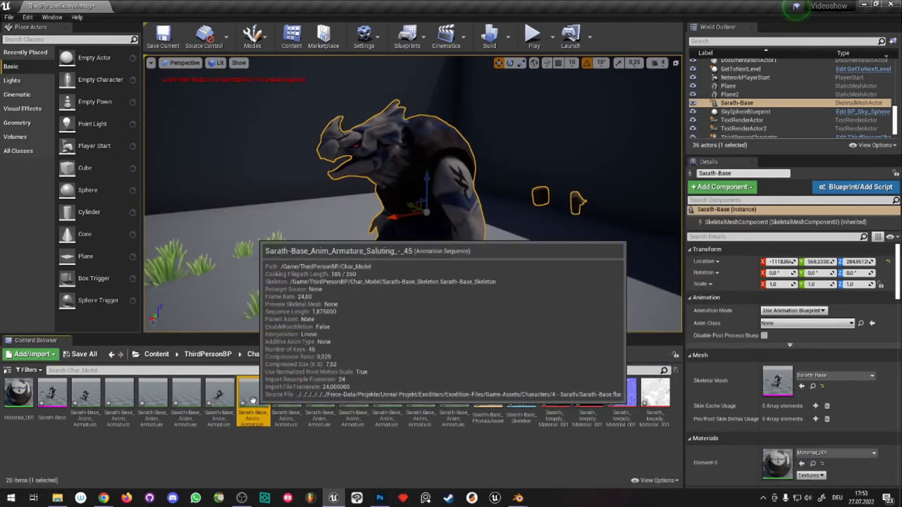
pyautogui.click(286, 399)
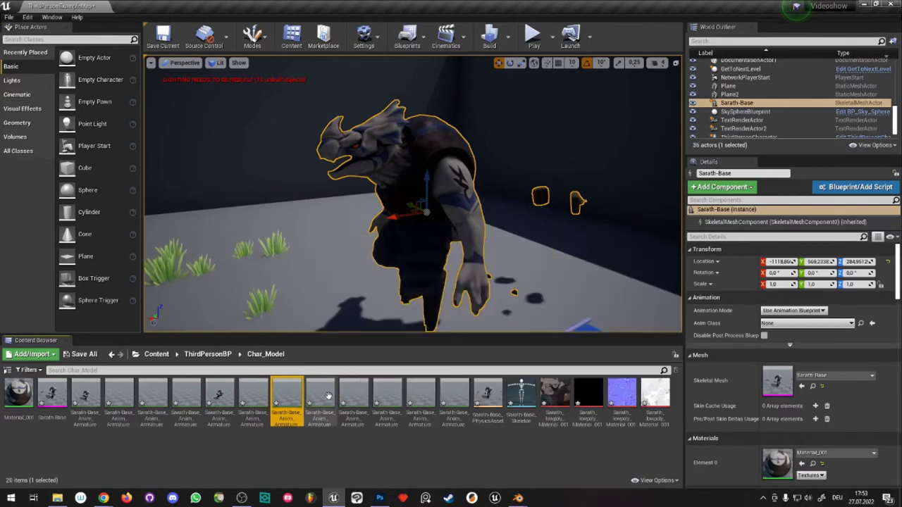
pyautogui.click(327, 396)
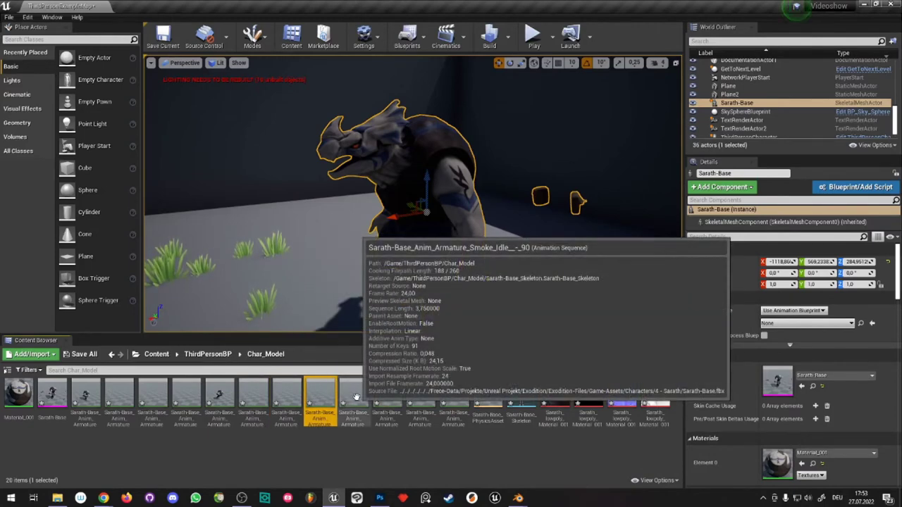
pyautogui.click(356, 396)
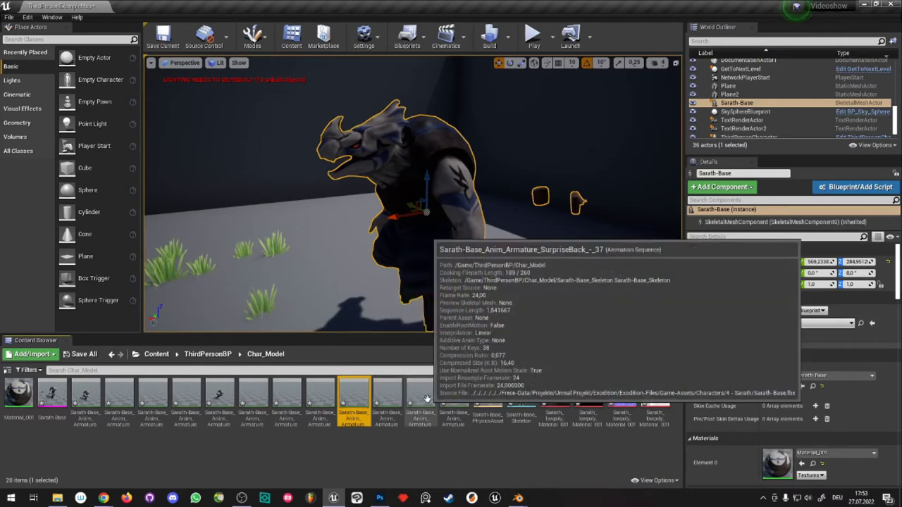
pyautogui.click(464, 398)
pyautogui.rightClick(464, 398)
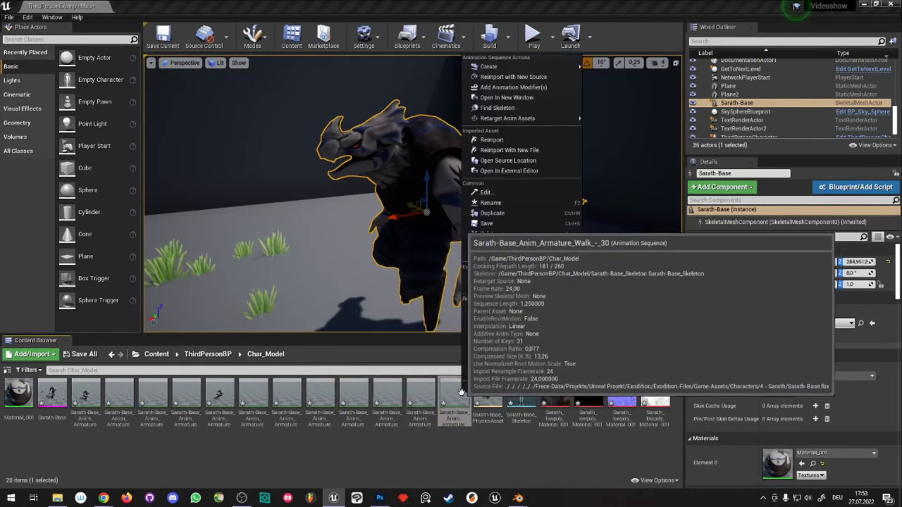
pyautogui.moveTo(516, 71)
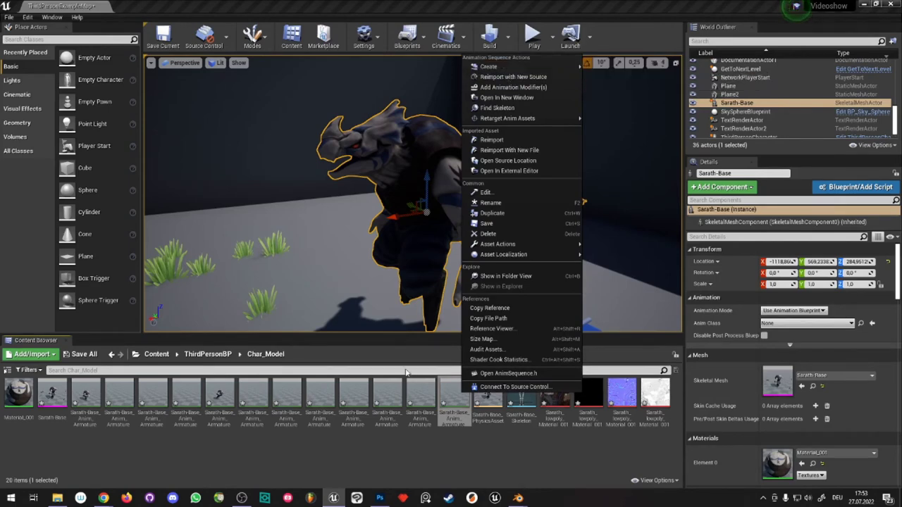
pyautogui.click(506, 98)
# - Reimport the Walk animation from Sarath-Base and close the message log
pyautogui.scroll(-3, 226, 349)
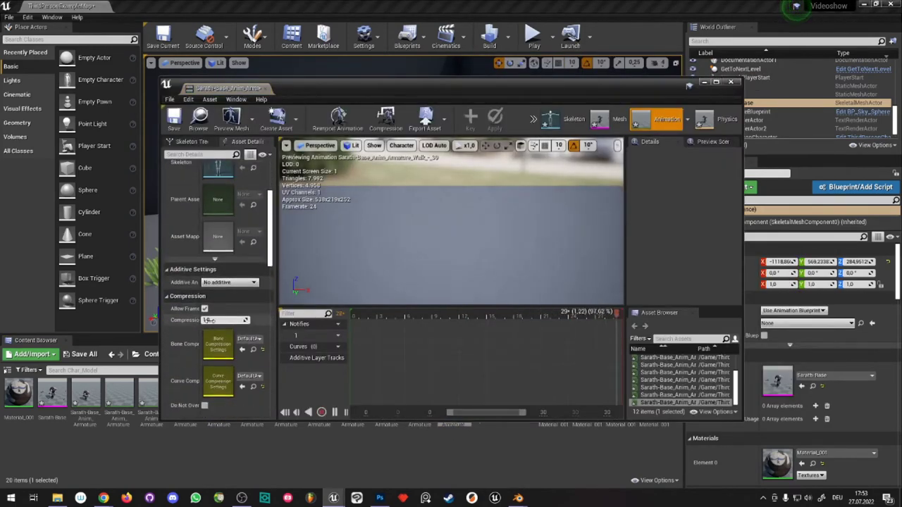
pyautogui.scroll(-3, 225, 349)
pyautogui.scroll(-3, 225, 348)
pyautogui.scroll(-2, 225, 349)
pyautogui.scroll(-1, 226, 349)
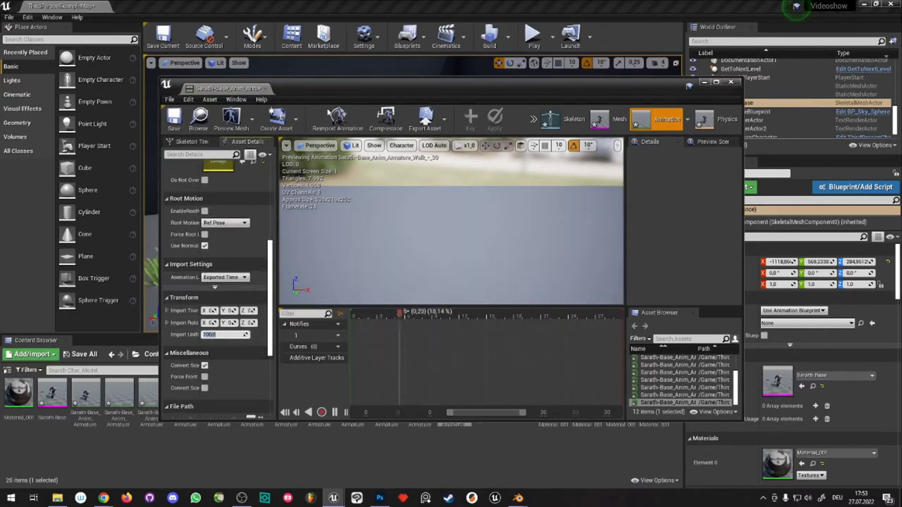
pyautogui.click(338, 118)
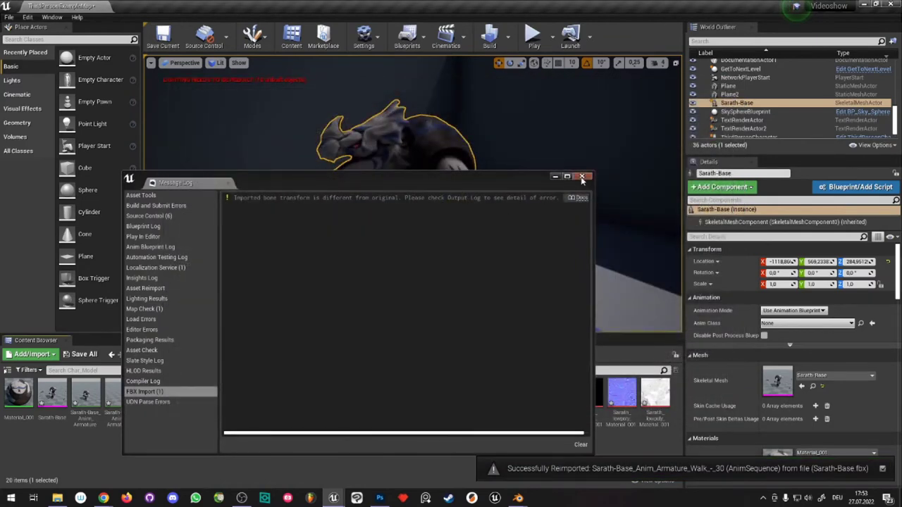
pyautogui.click(582, 177)
pyautogui.click(454, 394)
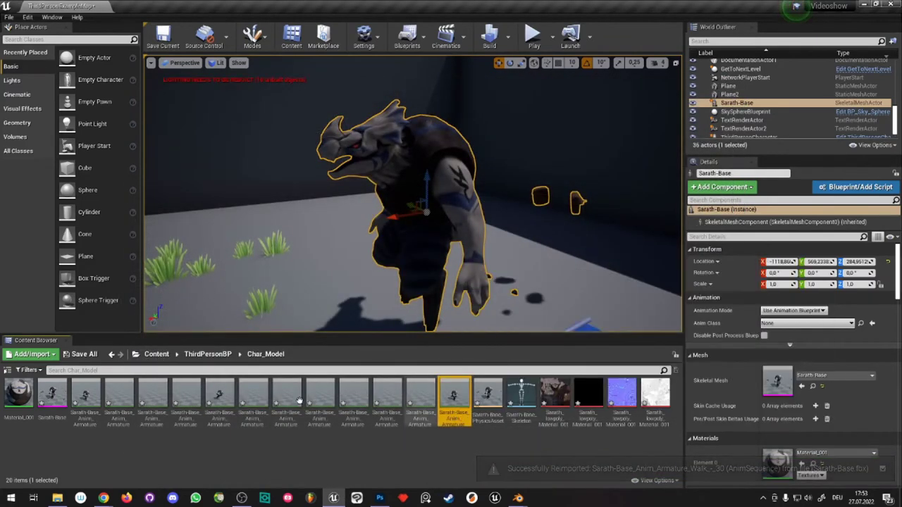
pyautogui.keyDown('ctrl'); pyautogui.click(219, 395); pyautogui.keyUp('ctrl')
# - Create a new Animations folder inside Char_Model
pyautogui.keyDown('ctrl'); pyautogui.click(85, 395); pyautogui.keyUp('ctrl')
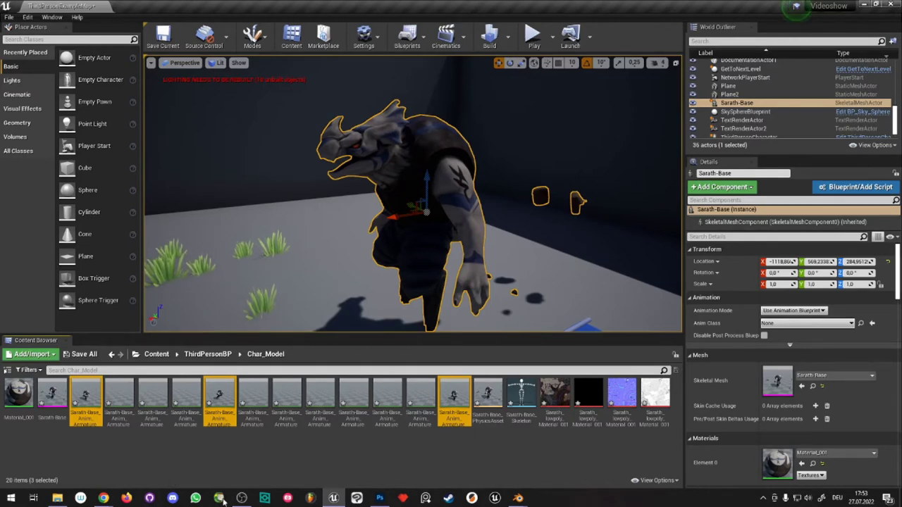
pyautogui.click(476, 454)
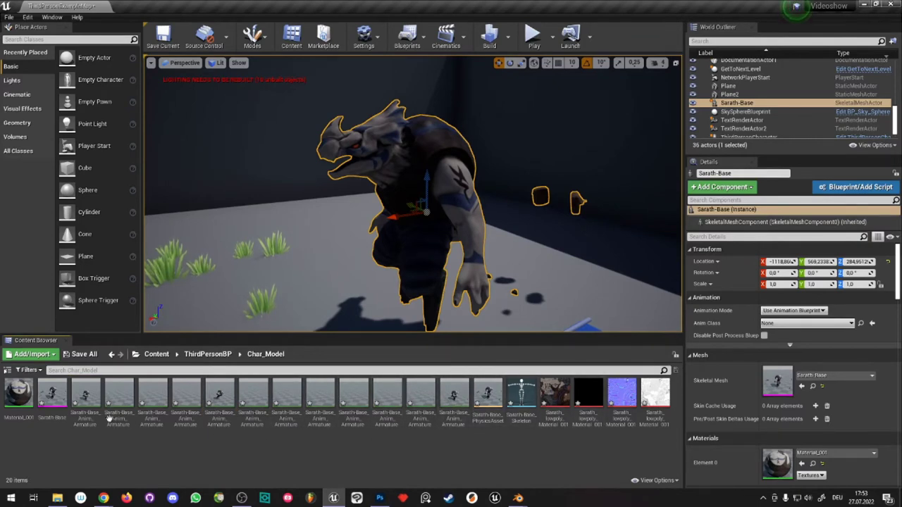
pyautogui.rightClick(249, 454)
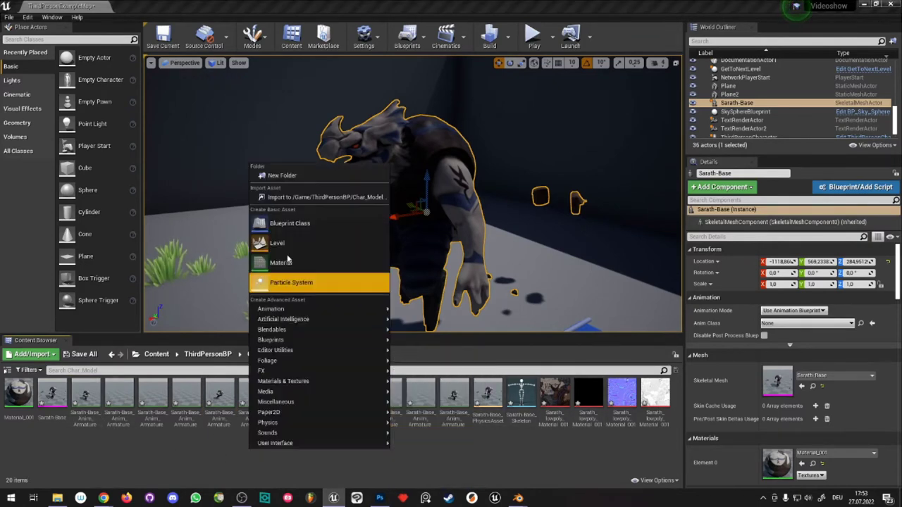
pyautogui.click(268, 177)
pyautogui.write('Animations')
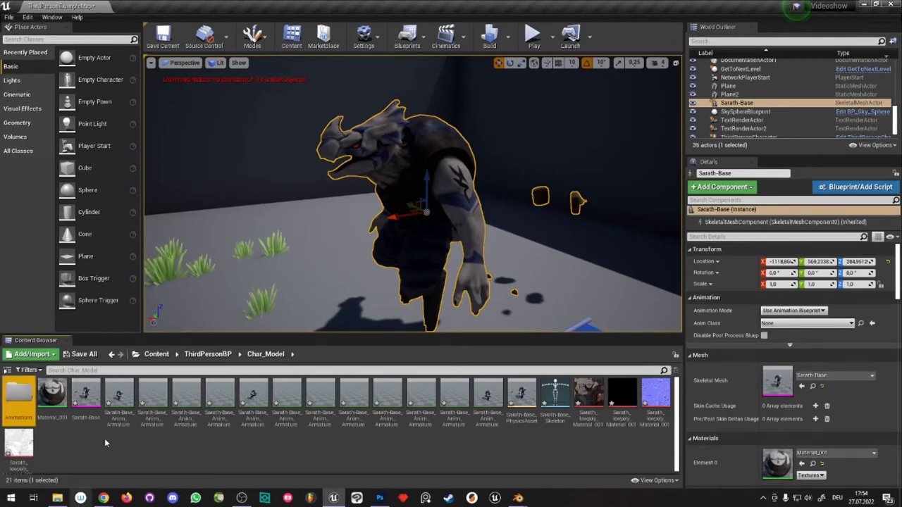
# - Move the twelve Sarath-Base animations into the Animations folder and delete the Sarath-Base actor from the level
pyautogui.click(118, 399)
pyautogui.keyDown('shift'); pyautogui.click(488, 399); pyautogui.keyUp('shift')
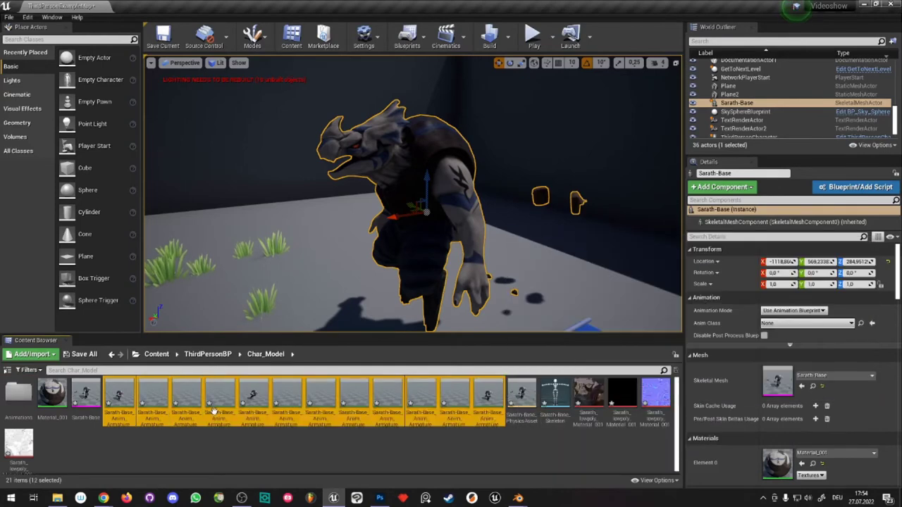
pyautogui.moveTo(131, 396); pyautogui.dragTo(20, 392)
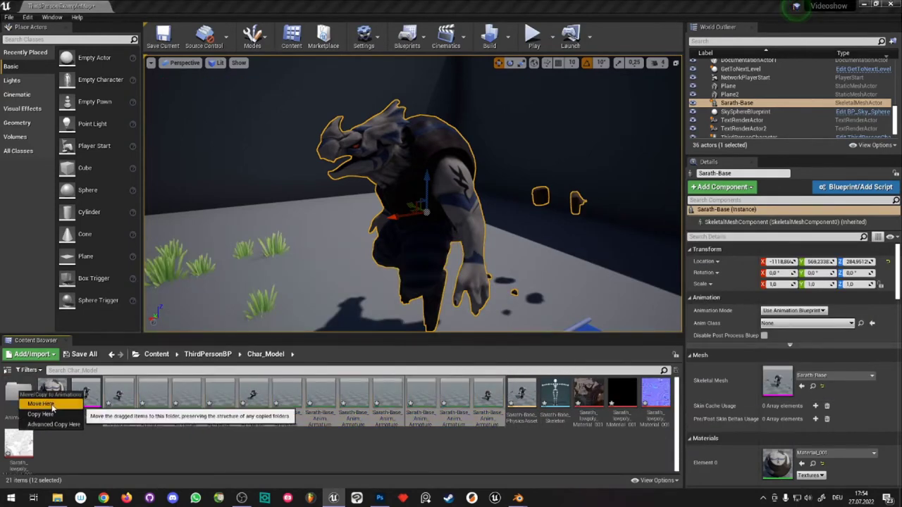
pyautogui.click(42, 399)
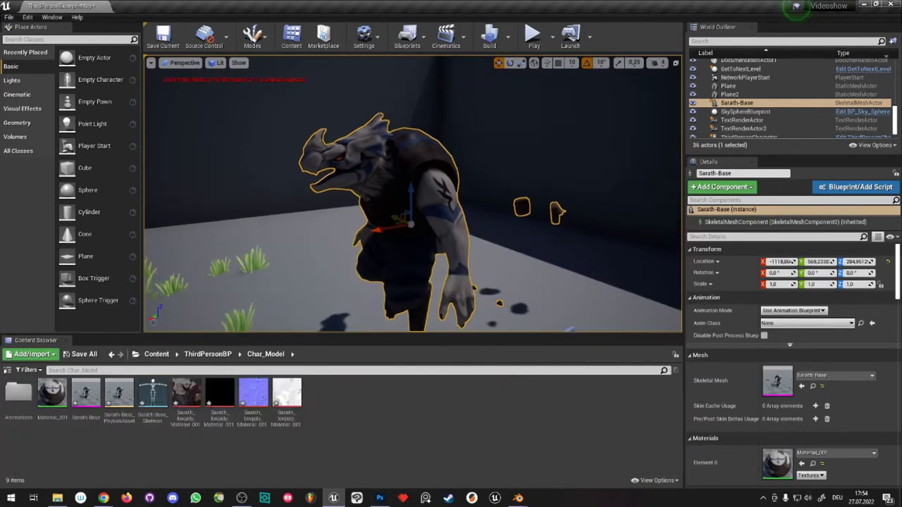
pyautogui.press('Delete')
pyautogui.moveTo(405, 95); pyautogui.dragTo(405, 95, button='right')
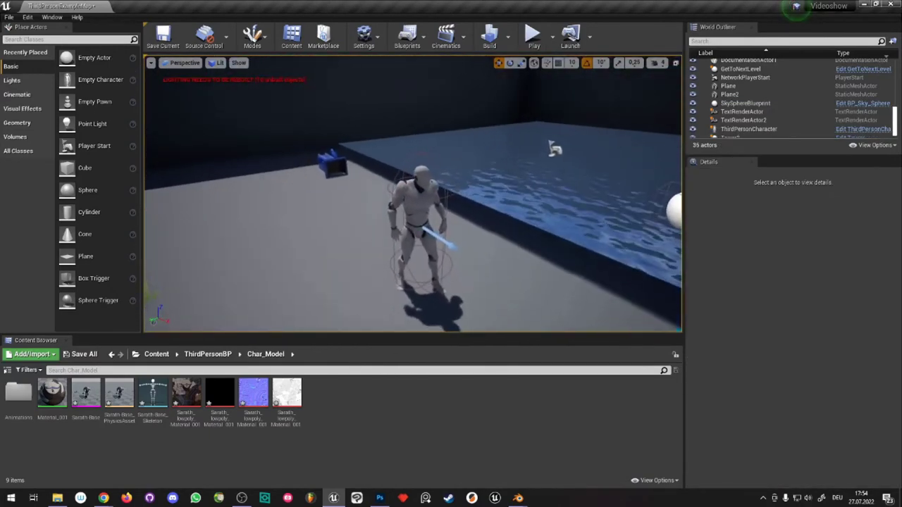
# - Open the ThirdPersonCharacter blueprint in the Viewport tab with its Mesh component selected
pyautogui.click(416, 176)
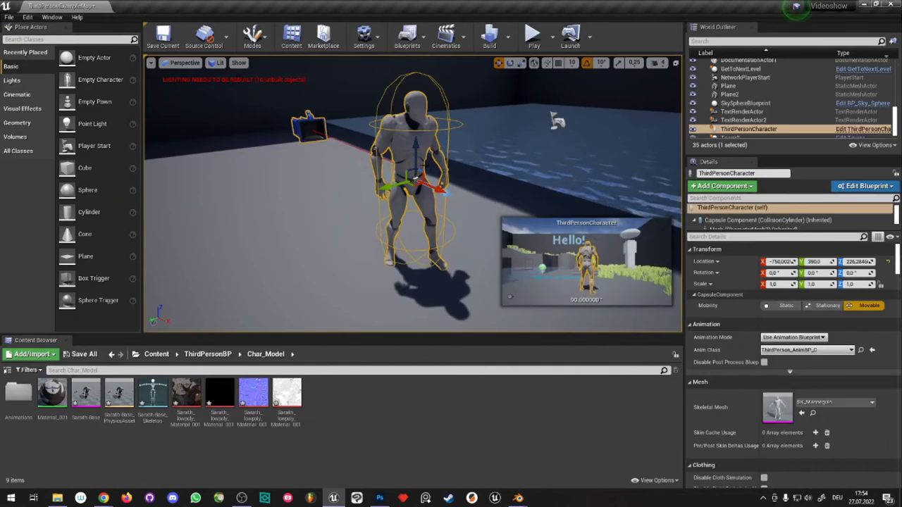
pyautogui.click(866, 186)
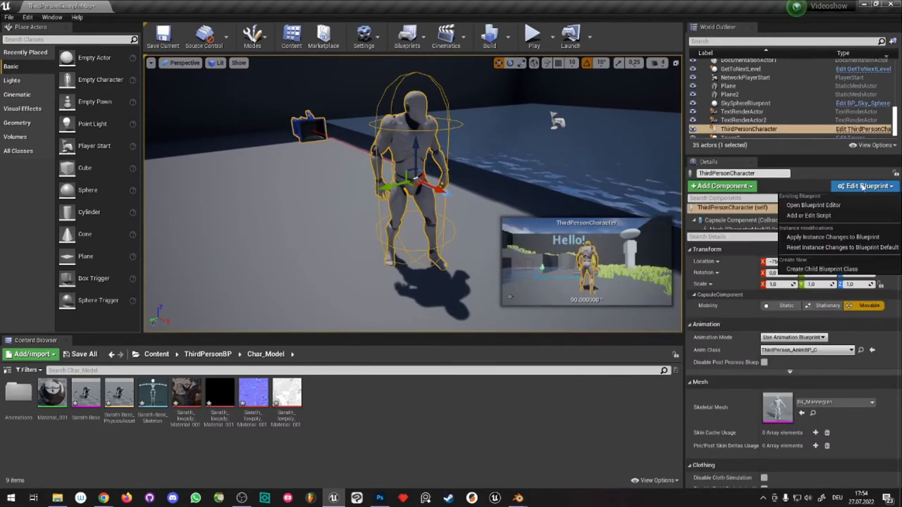
pyautogui.click(803, 206)
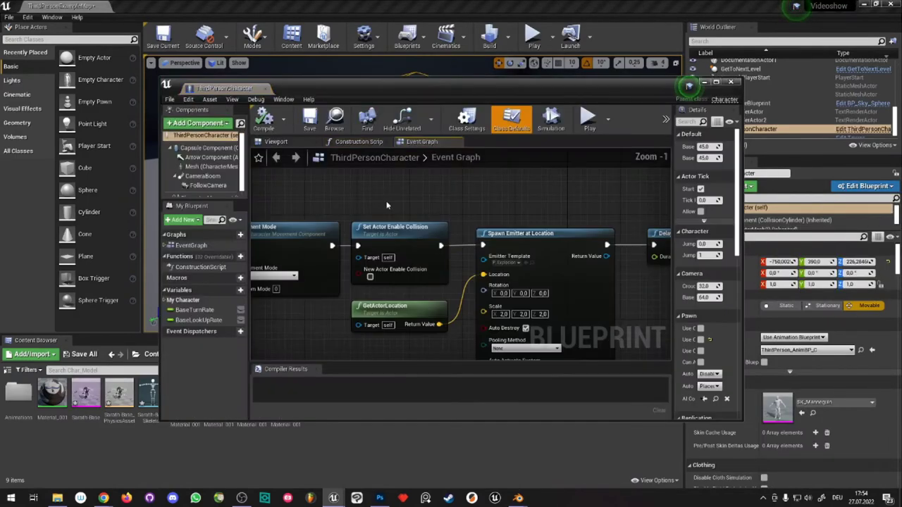
pyautogui.doubleClick(455, 89)
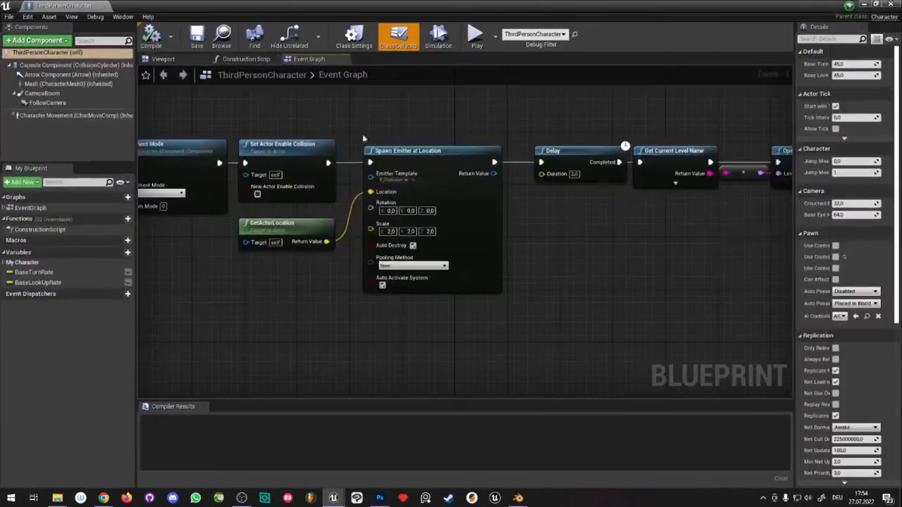
pyautogui.click(178, 58)
pyautogui.click(66, 83)
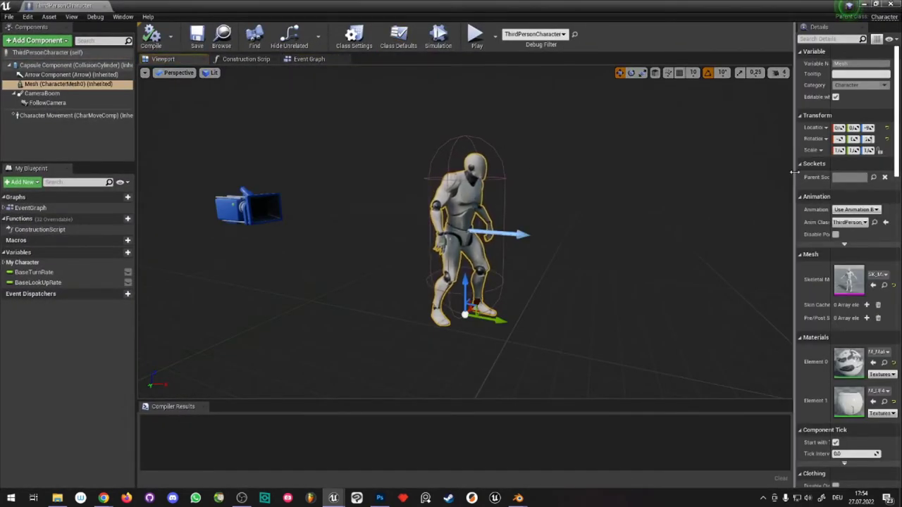
pyautogui.moveTo(795, 171); pyautogui.dragTo(672, 173)
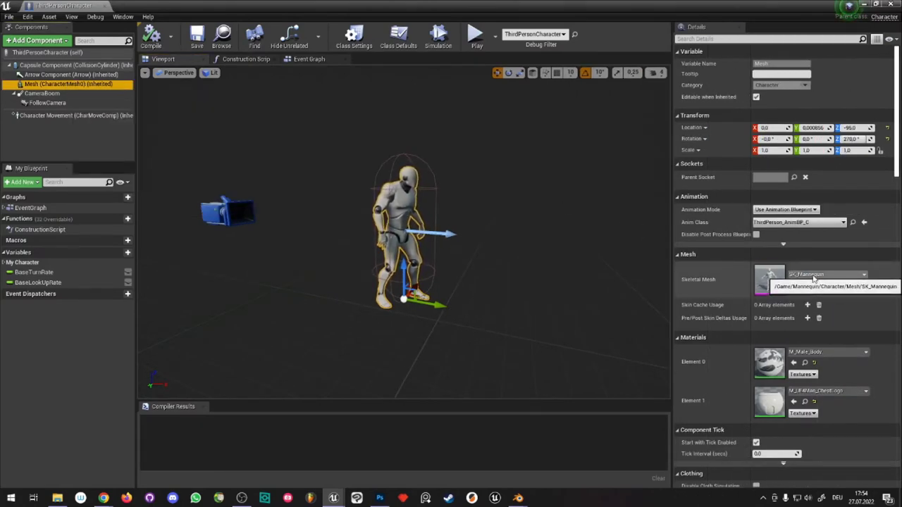
pyautogui.moveTo(452, 6); pyautogui.dragTo(422, 18)
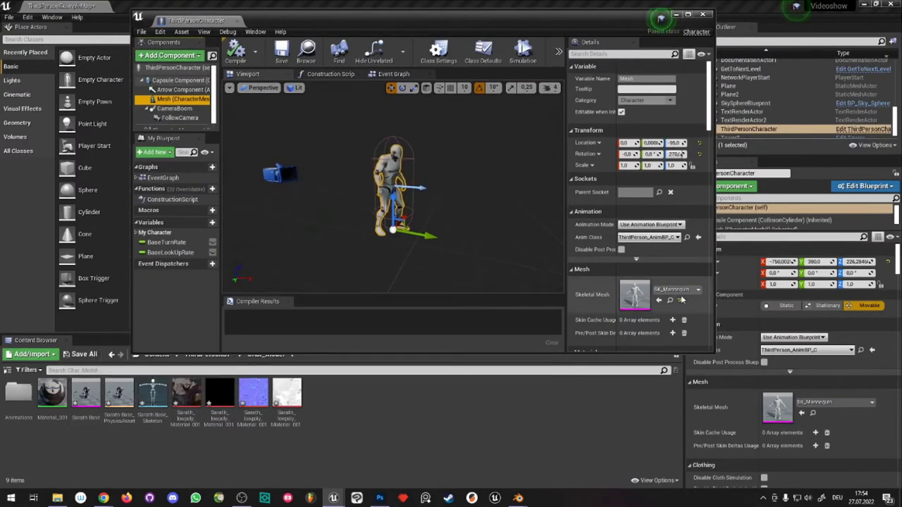
# - Swap the character's skeletal mesh to Sarath-Base, then rotate and raise it
pyautogui.click(689, 291)
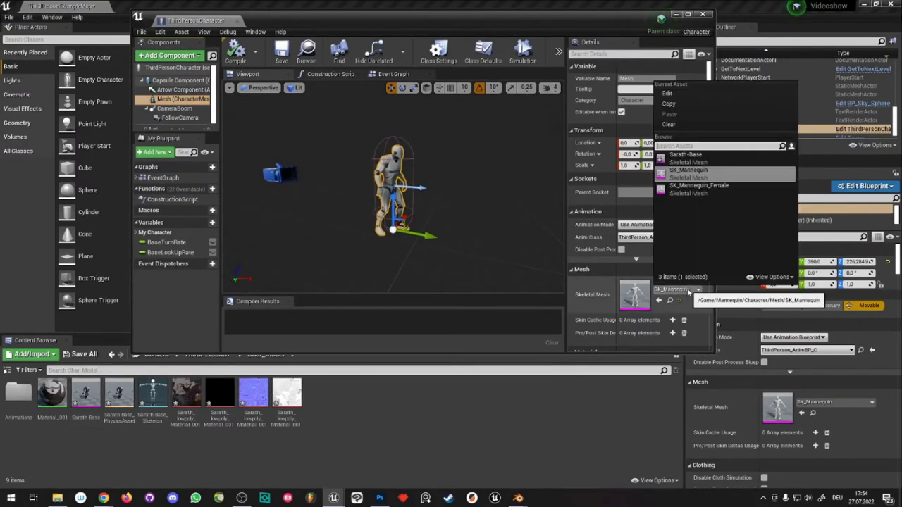
pyautogui.click(685, 157)
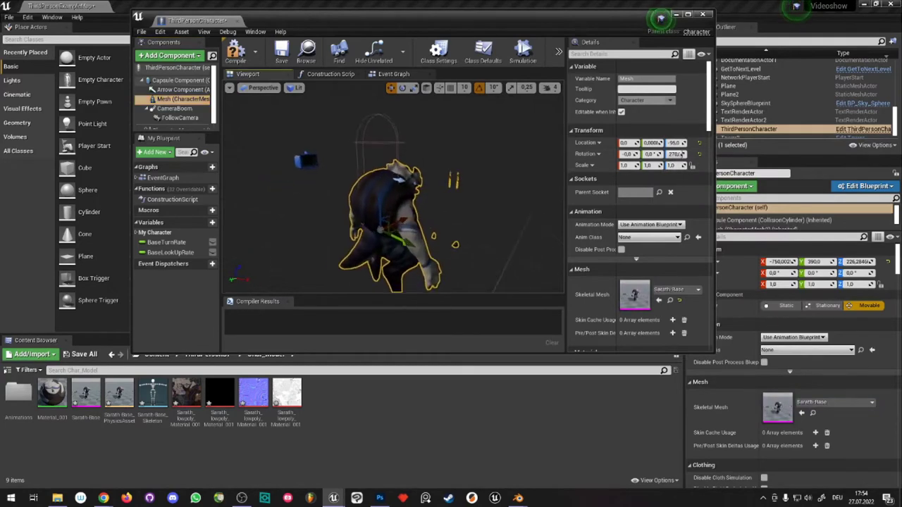
pyautogui.moveTo(394, 225); pyautogui.dragTo(428, 222)
pyautogui.moveTo(389, 220); pyautogui.dragTo(440, 211)
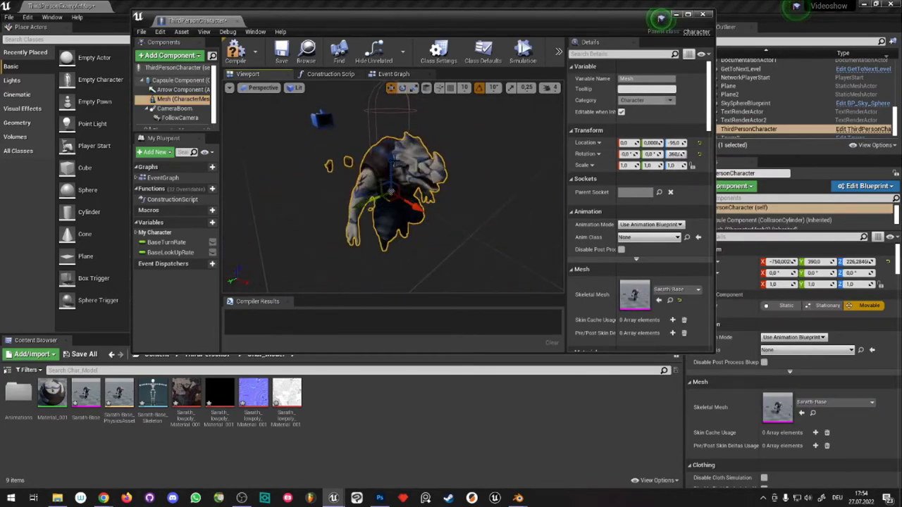
pyautogui.moveTo(393, 158); pyautogui.dragTo(386, 134)
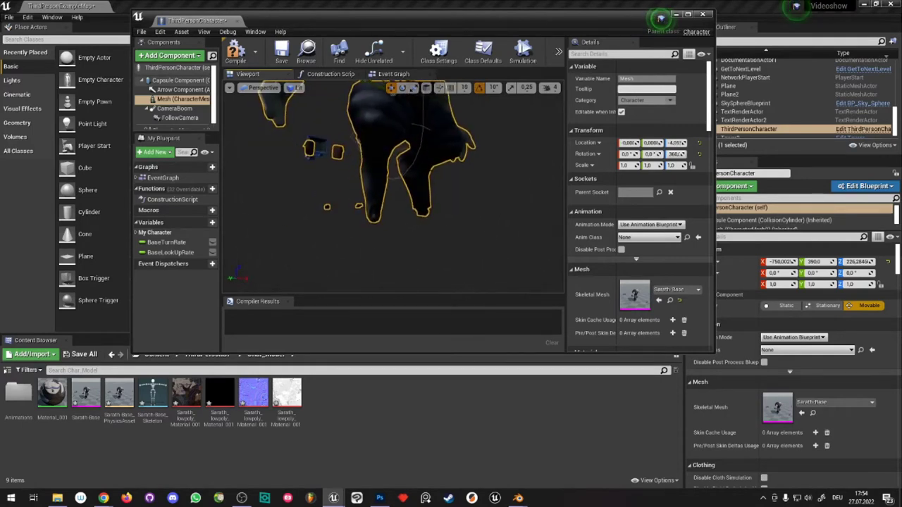
pyautogui.moveTo(386, 183); pyautogui.dragTo(394, 183, button='right')
# - Scale the mesh to about 0.687, fit it at Z -3.07 in the capsule, then compile and save
pyautogui.moveTo(390, 167); pyautogui.dragTo(366, 185)
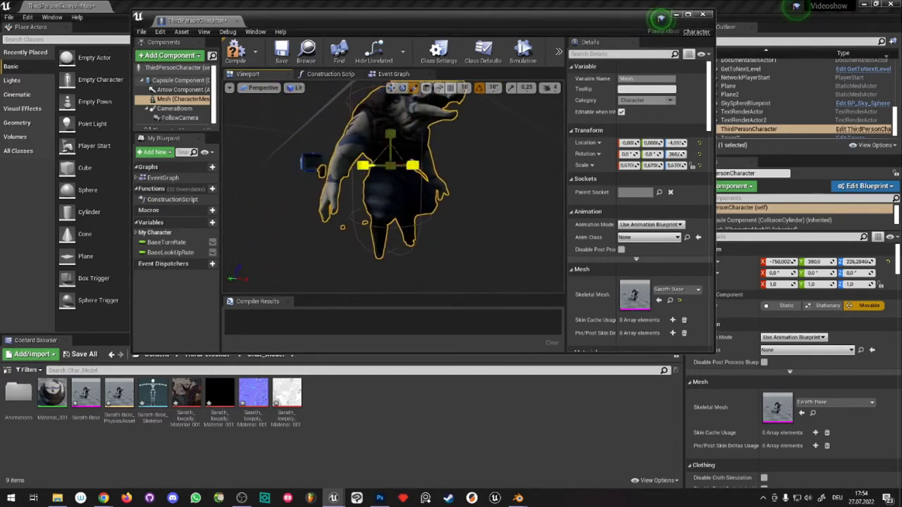
pyautogui.moveTo(366, 185); pyautogui.dragTo(444, 185, button='right')
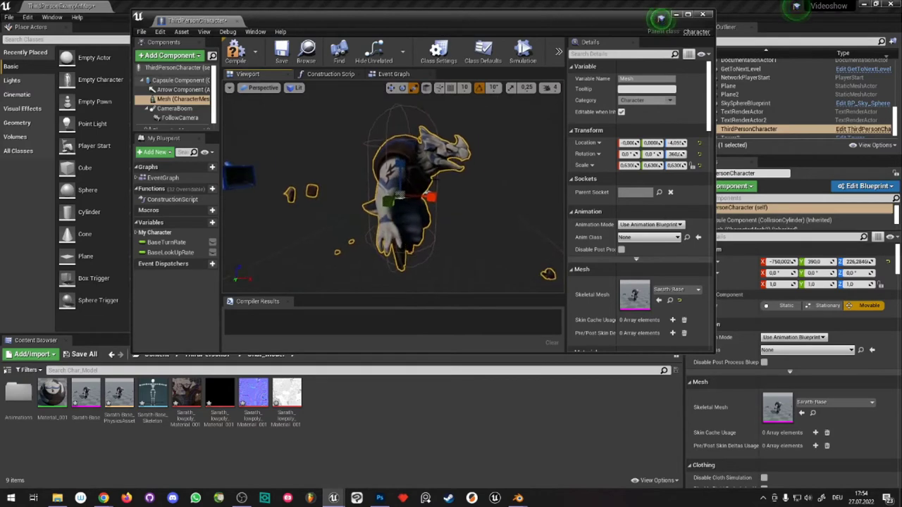
pyautogui.moveTo(401, 166); pyautogui.dragTo(401, 148)
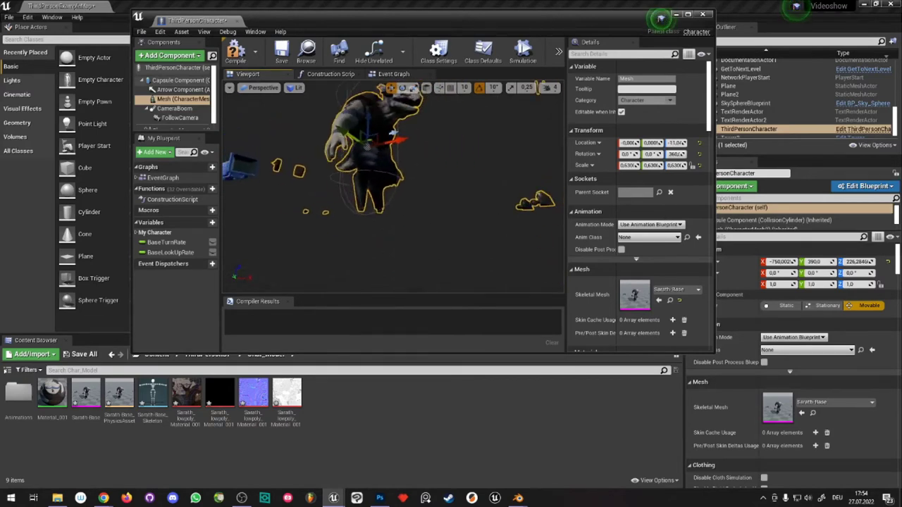
pyautogui.moveTo(400, 148); pyautogui.dragTo(395, 203, button='right')
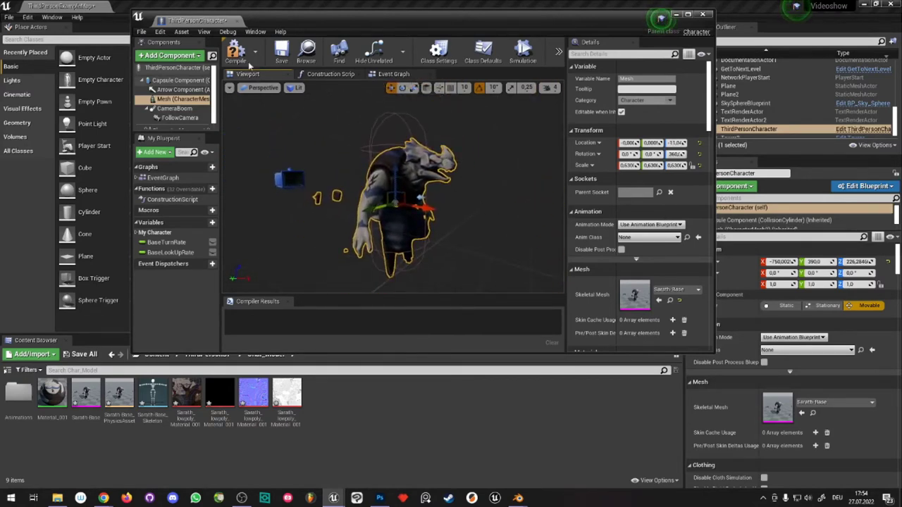
pyautogui.press('r')
pyautogui.moveTo(396, 202); pyautogui.dragTo(397, 177)
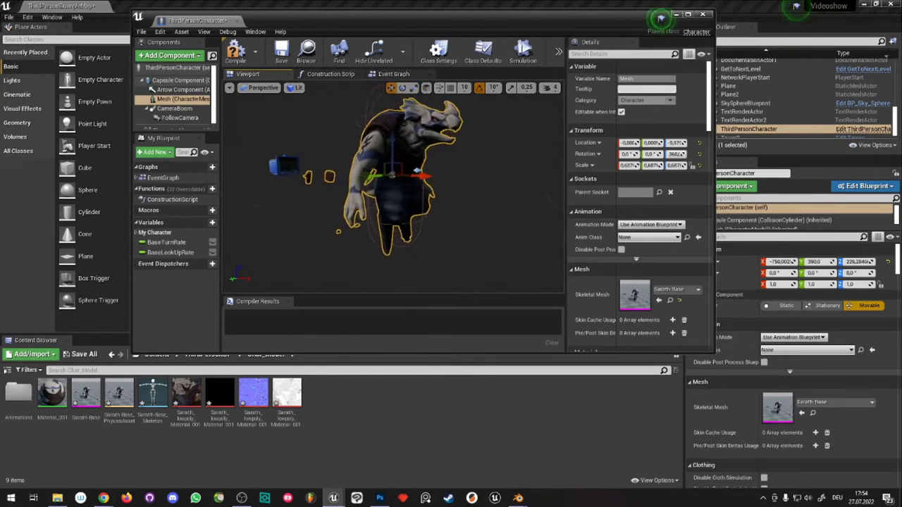
pyautogui.moveTo(398, 178)
pyautogui.mouseDown(button='right')
pyautogui.moveTo(395, 233)
pyautogui.moveTo(387, 110)
pyautogui.mouseUp(button='right')
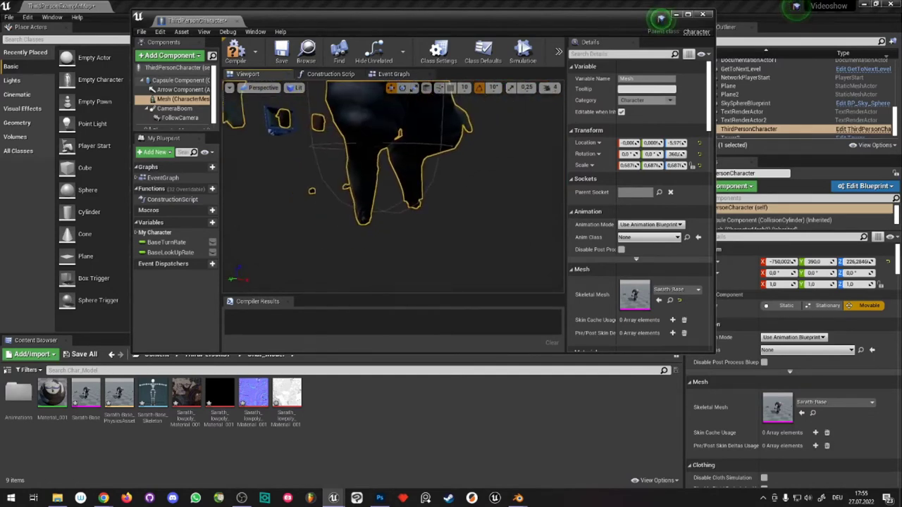
pyautogui.moveTo(387, 109); pyautogui.dragTo(387, 104)
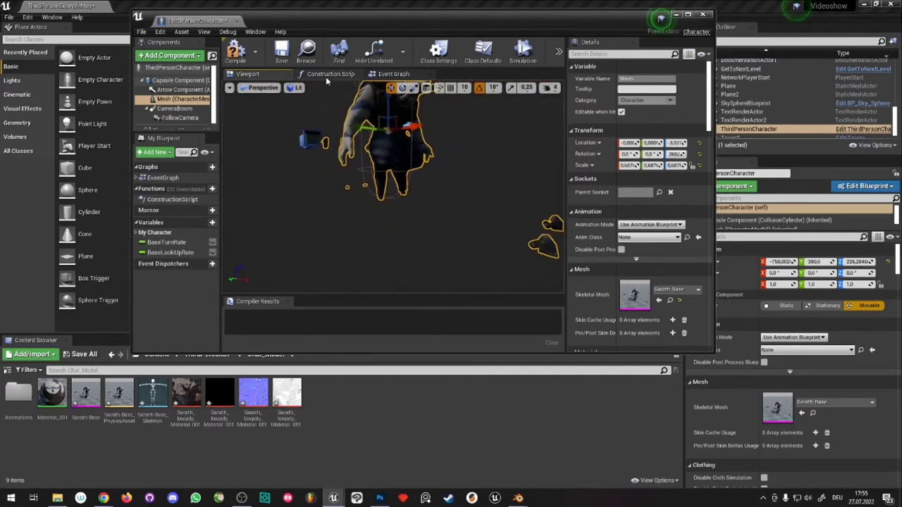
pyautogui.click(236, 50)
pyautogui.click(281, 49)
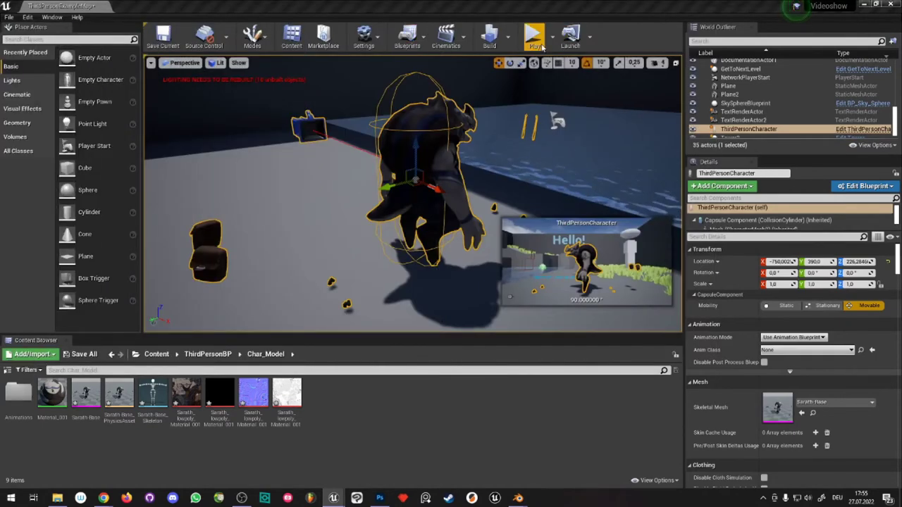
# - Play-test the level as the Sarath character, then reopen the ThirdPersonCharacter blueprint
pyautogui.click(533, 35)
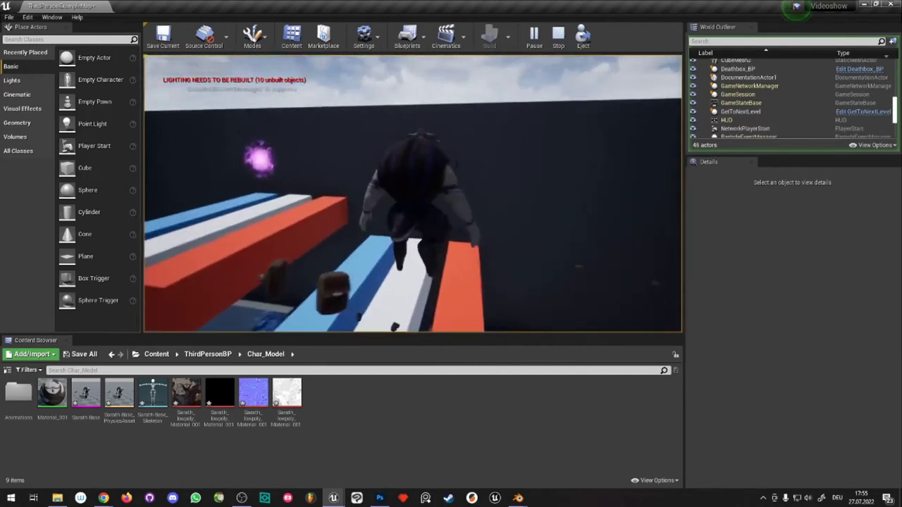
pyautogui.press('Escape')
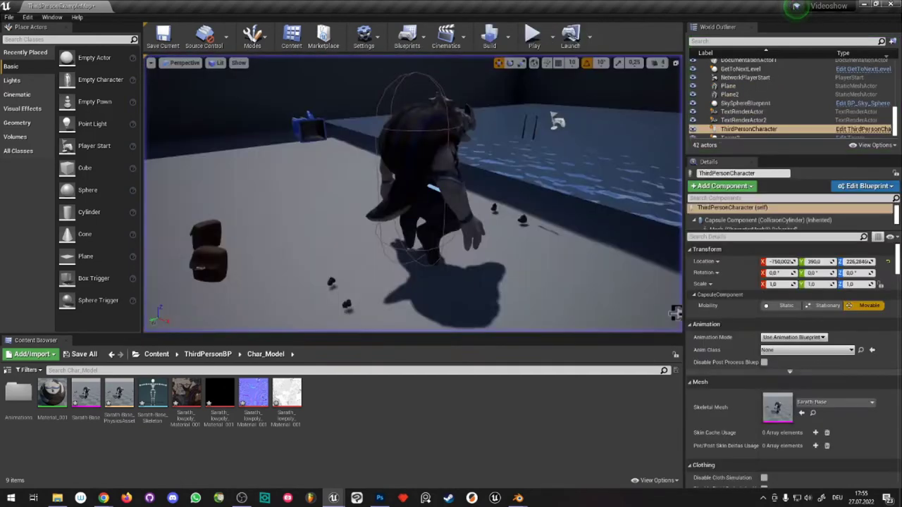
pyautogui.click(863, 129)
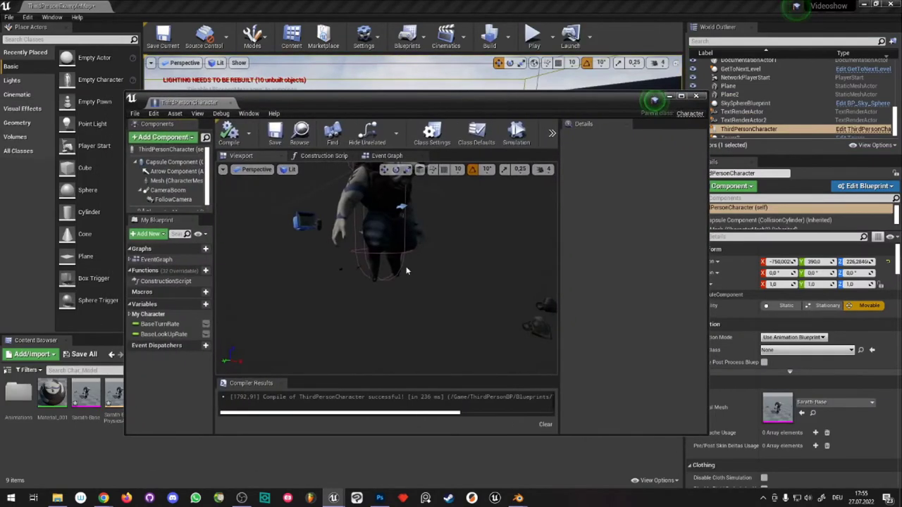
# - Adjust the Sarath mesh's rotation, save the ThirdPersonCharacter blueprint, and play the level again
pyautogui.click(175, 181)
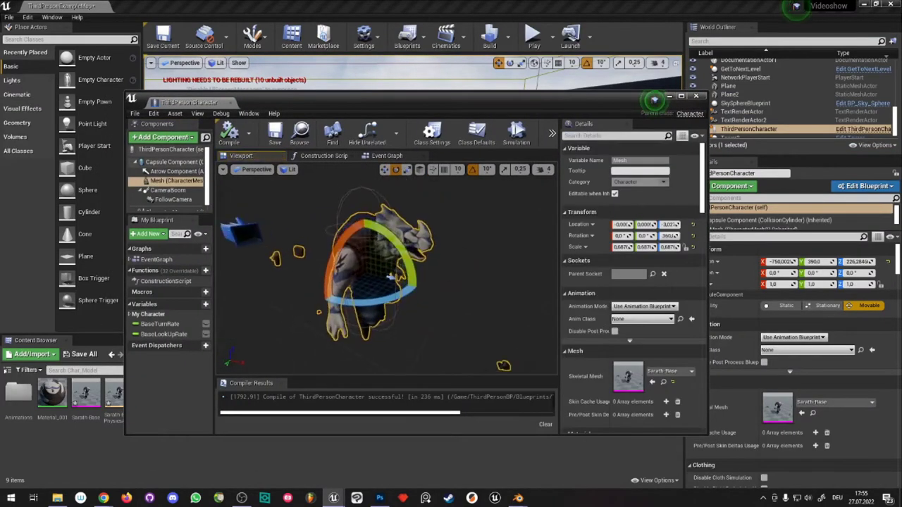
pyautogui.moveTo(454, 242); pyautogui.dragTo(454, 242)
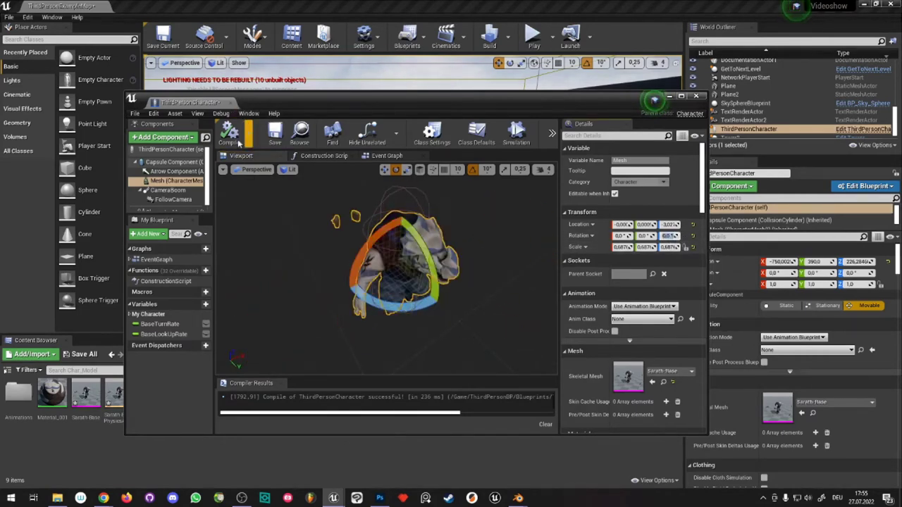
pyautogui.click(274, 132)
pyautogui.click(533, 35)
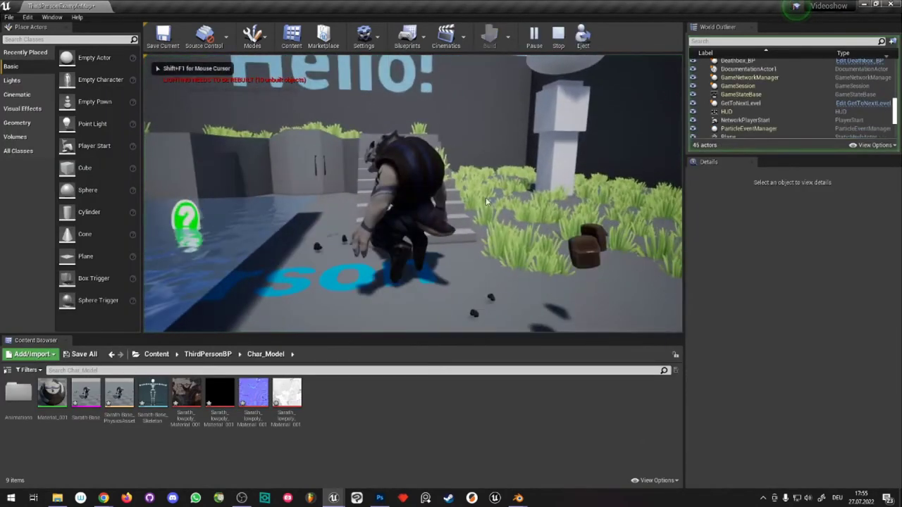
# - Stop the play test, then play again, running and jumping across the coloured blocks before stopping
pyautogui.press('Escape')
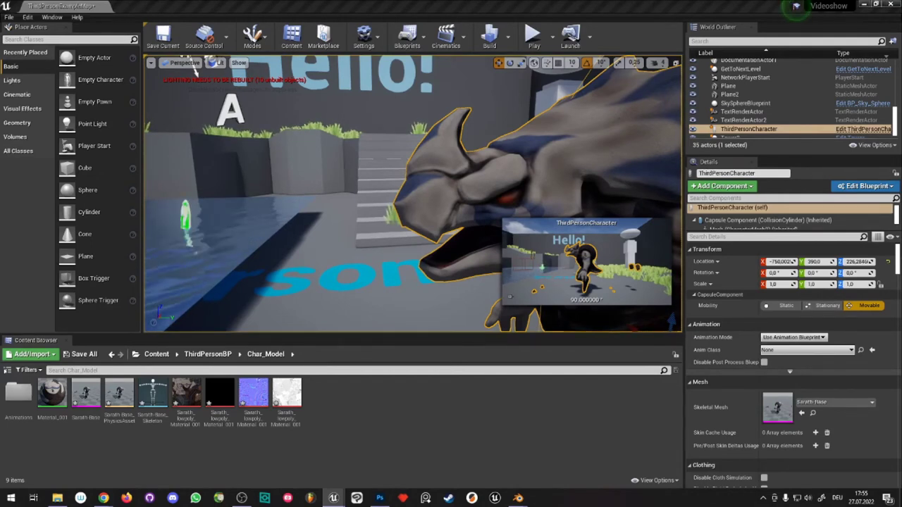
pyautogui.click(530, 40)
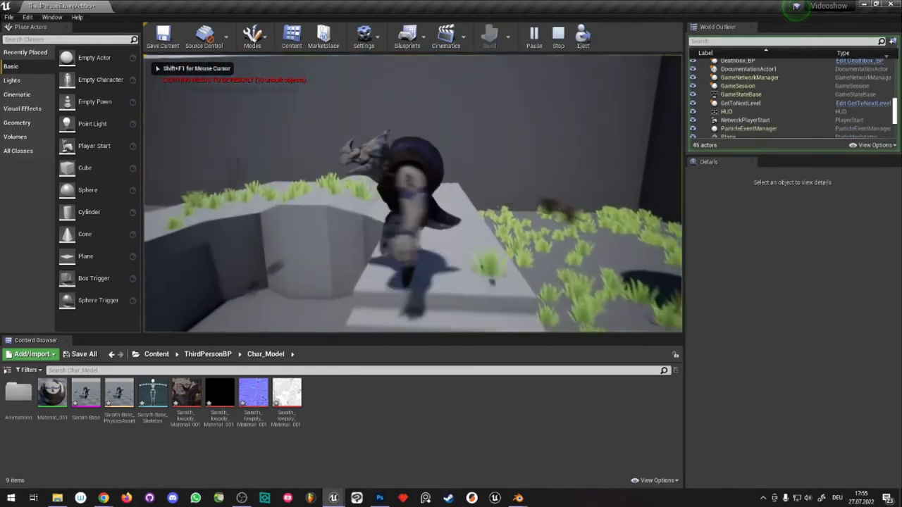
pyautogui.press('w')
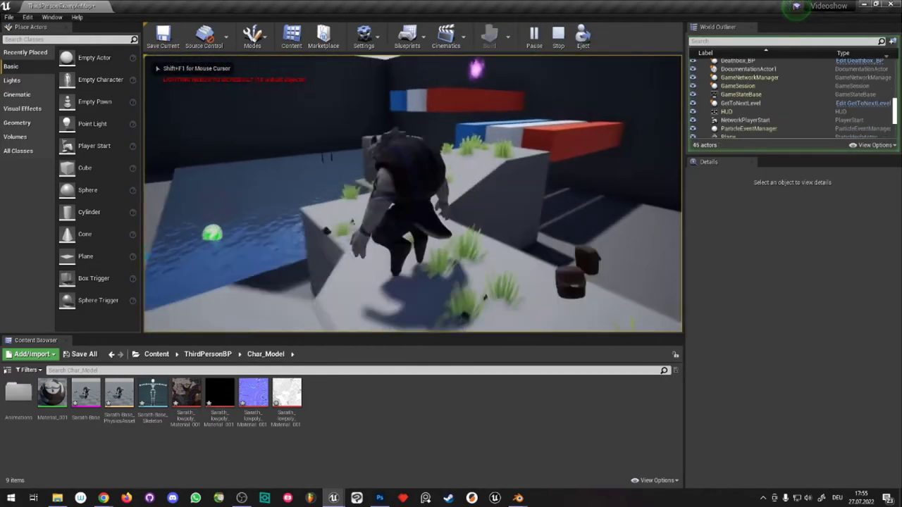
pyautogui.press('space')
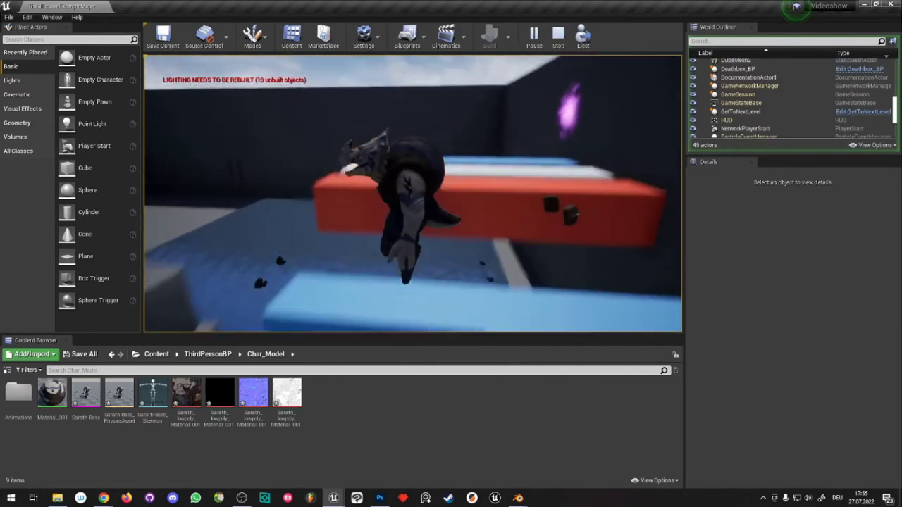
pyautogui.press('w')
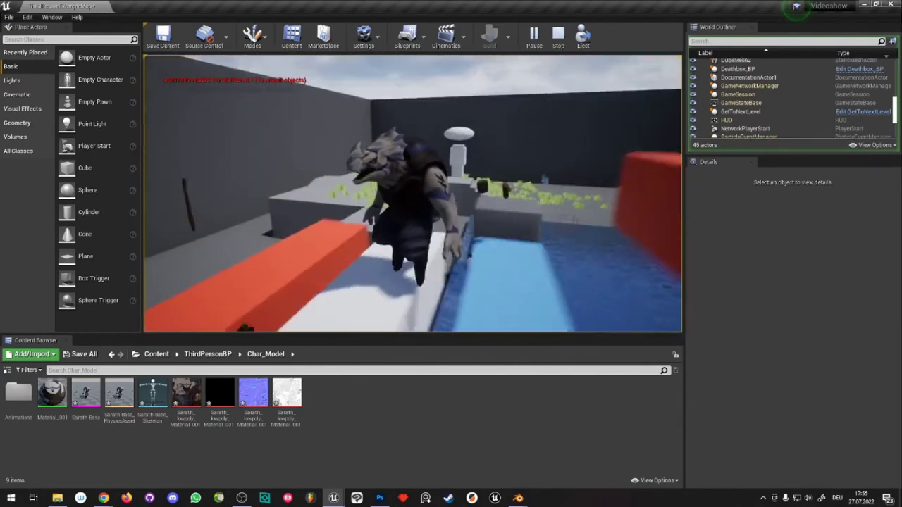
pyautogui.press('Escape')
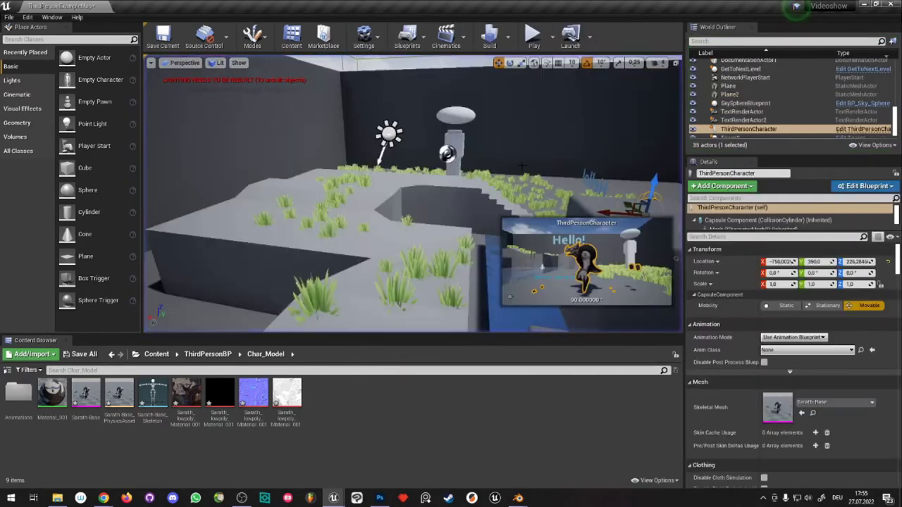
# - Fly the view to the character, then open and close its ThirdPersonCharacter blueprint
pyautogui.moveTo(522, 167); pyautogui.dragTo(423, 211, button='right')
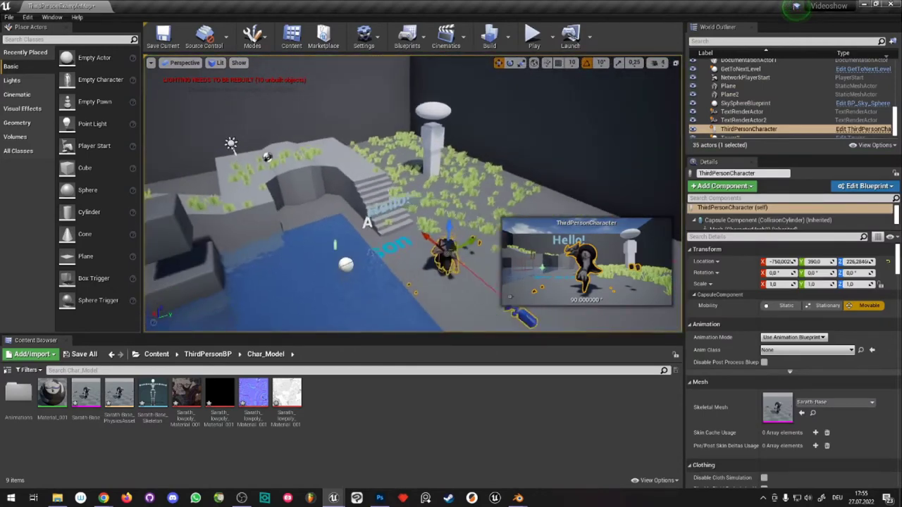
pyautogui.moveTo(437, 144); pyautogui.dragTo(437, 144, button='right')
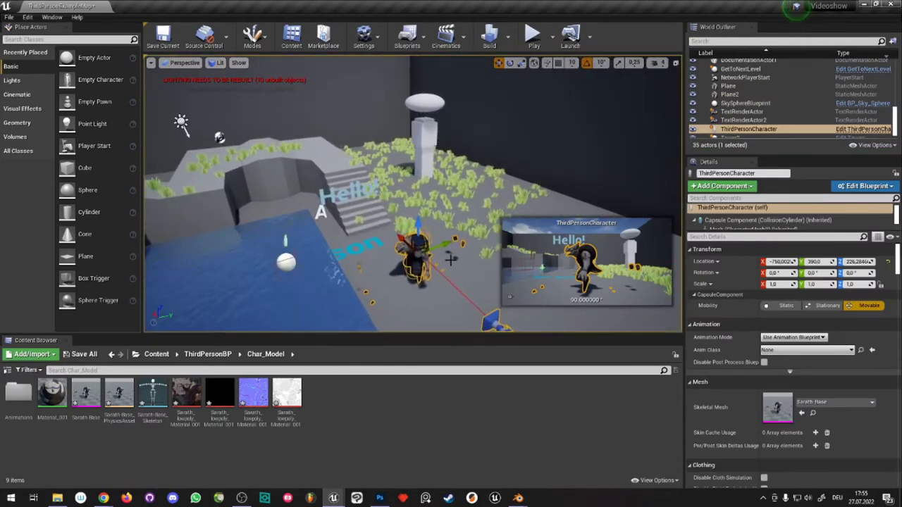
pyautogui.moveTo(452, 260); pyautogui.dragTo(452, 257, button='right')
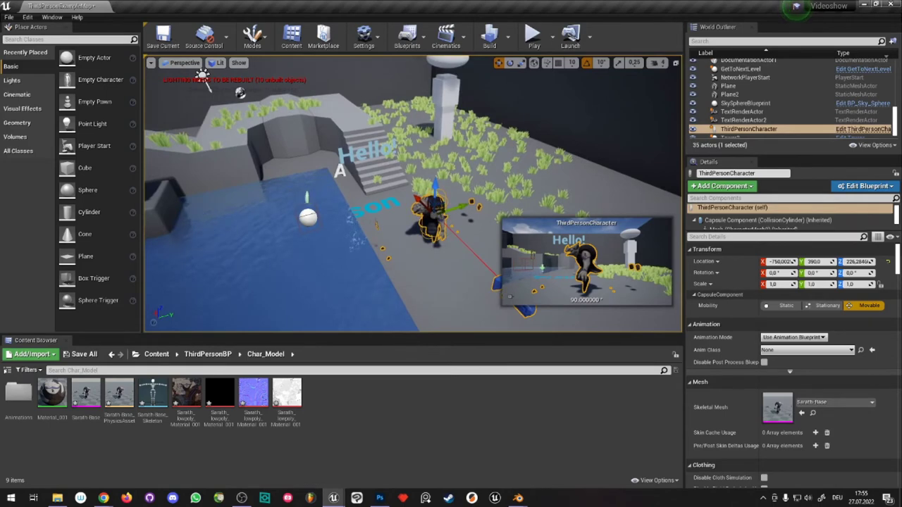
pyautogui.hotkey('ctrl', 'e')
pyautogui.moveTo(437, 147); pyautogui.dragTo(427, 118)
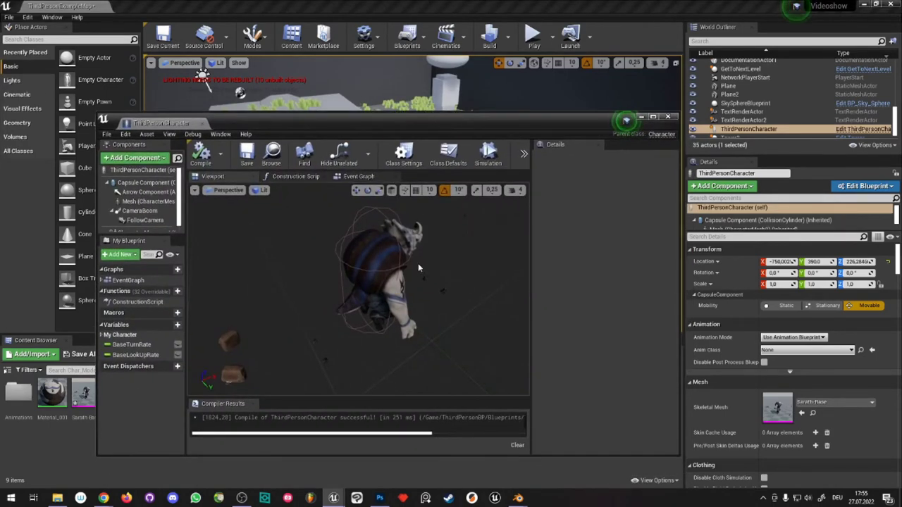
pyautogui.click(668, 116)
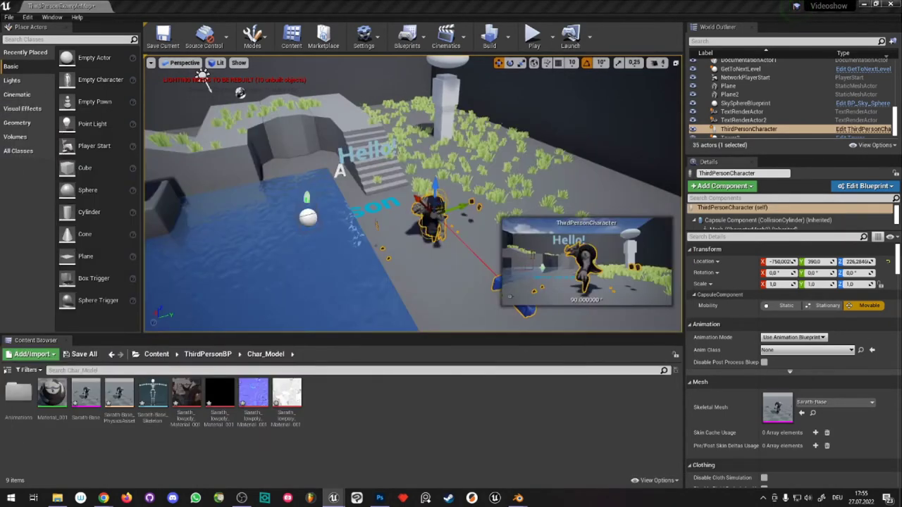
# - Create an animation blueprint for Sarath-Base_Skeleton in Char_Model named Sarath_AnimBP
pyautogui.rightClick(353, 404)
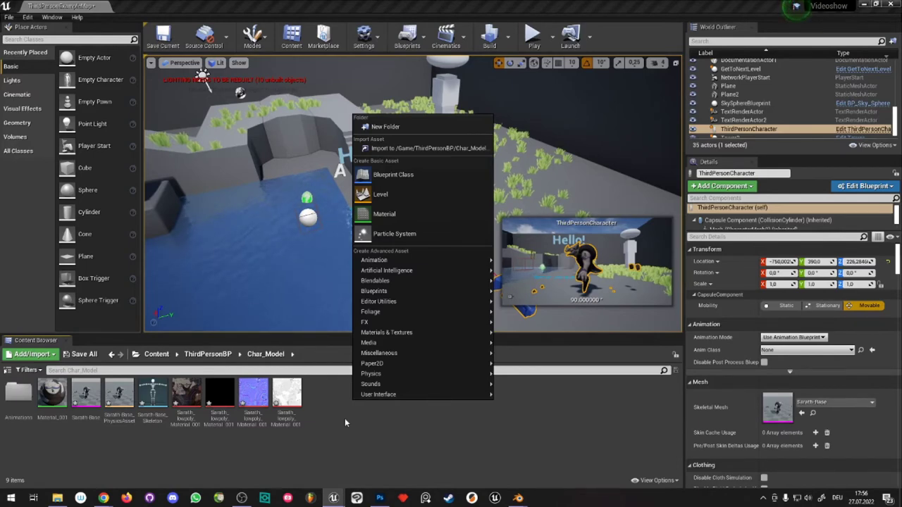
pyautogui.moveTo(405, 265)
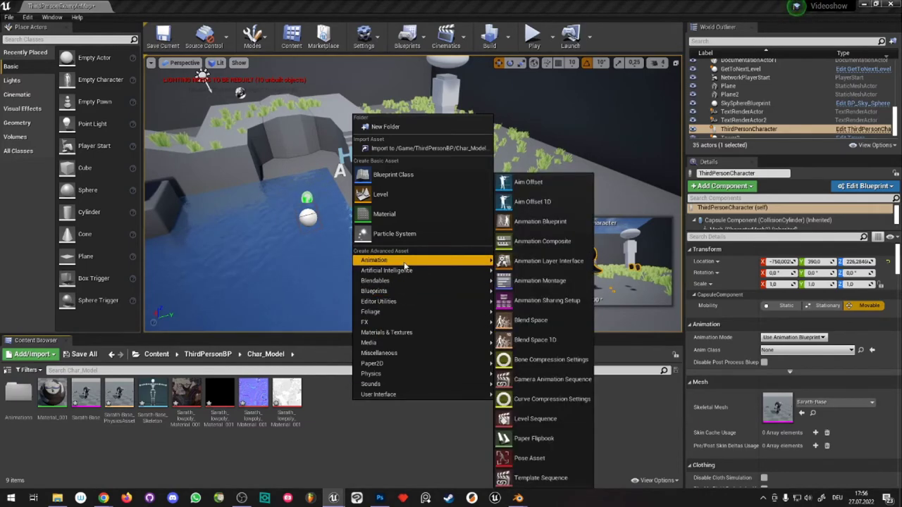
pyautogui.click(366, 459)
pyautogui.rightClick(363, 456)
pyautogui.moveTo(391, 301)
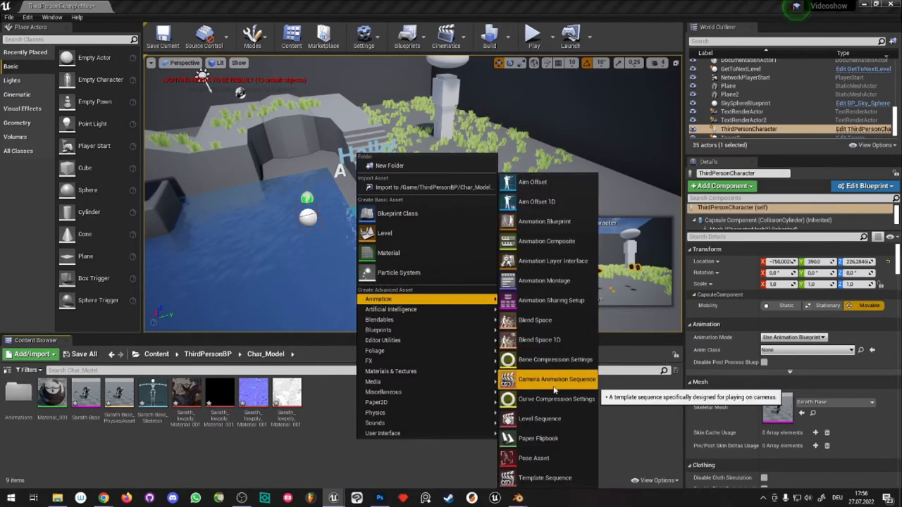
pyautogui.click(544, 221)
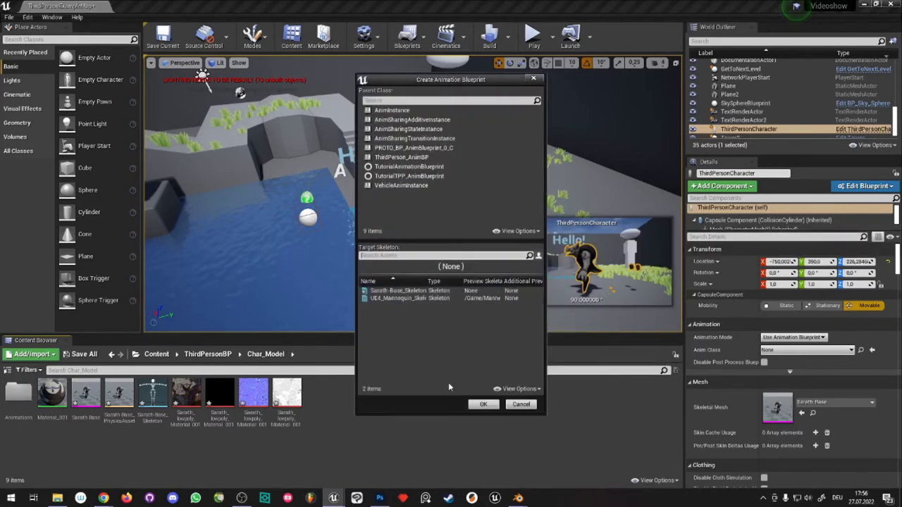
pyautogui.click(407, 292)
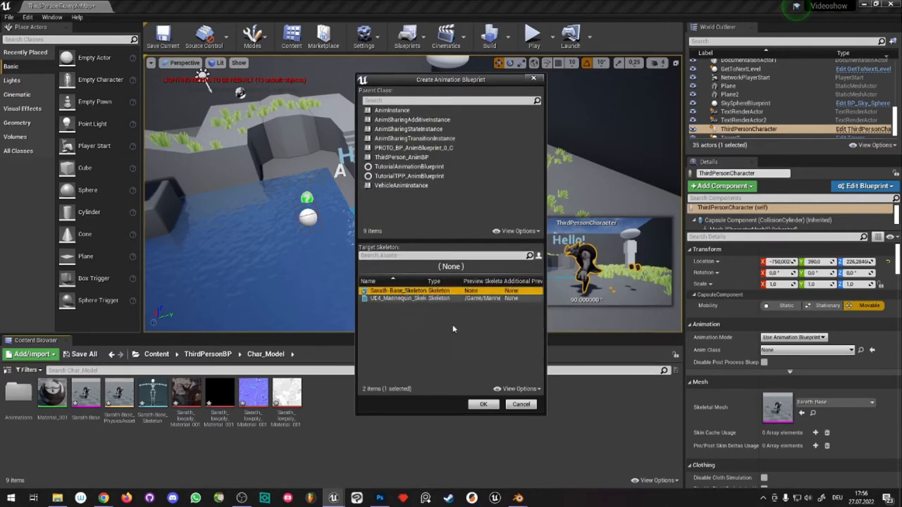
pyautogui.click(481, 405)
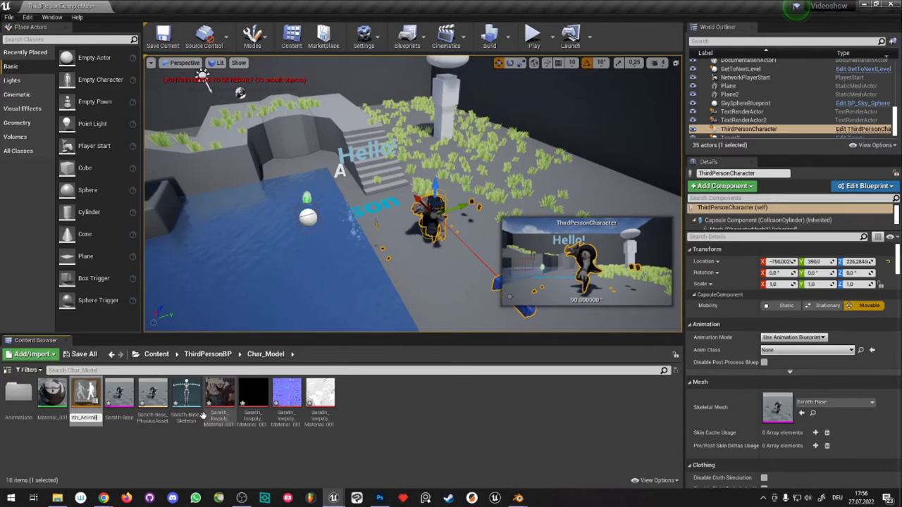
pyautogui.press('Return')
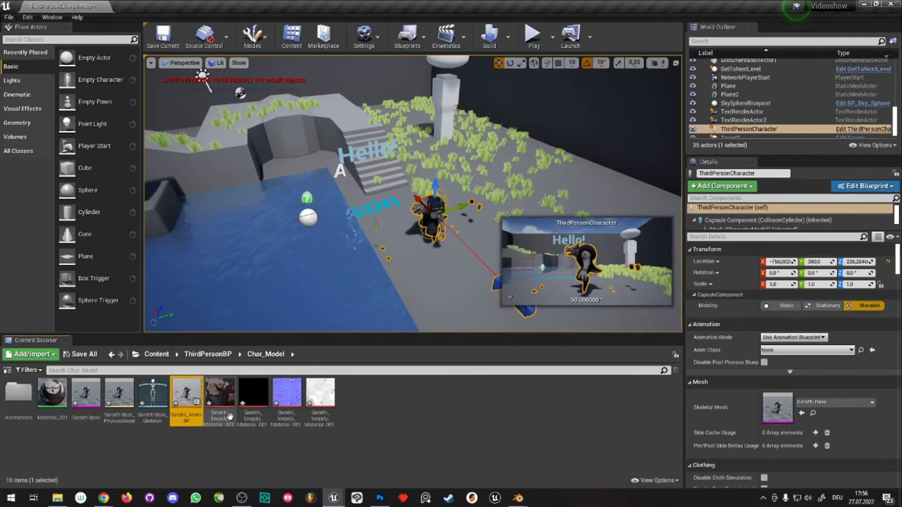
pyautogui.click(379, 418)
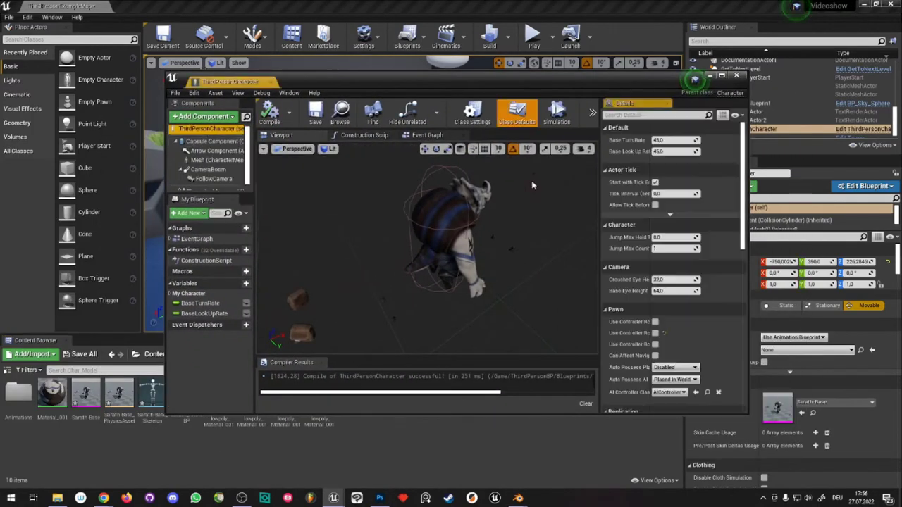
# - Set the Mesh component's Anim Class to Sarath_AnimBP, compile, and close the blueprint editor
pyautogui.click(209, 161)
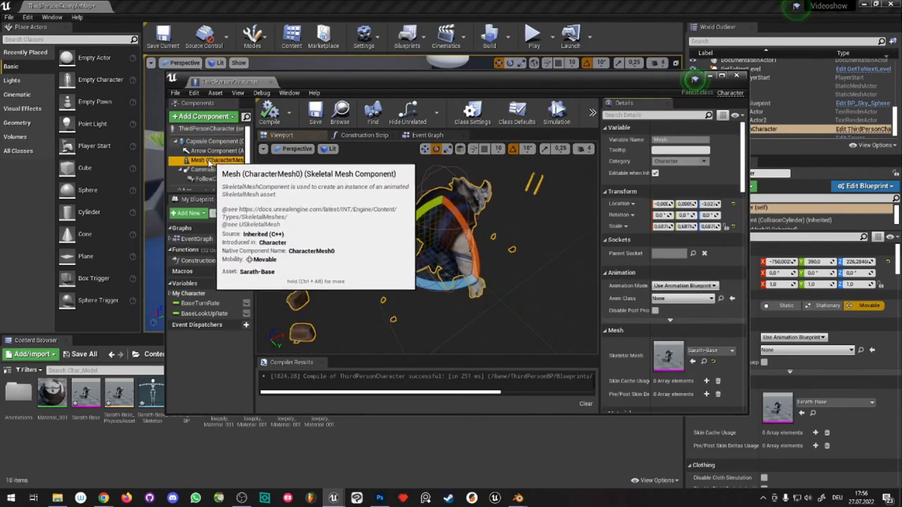
pyautogui.click(678, 300)
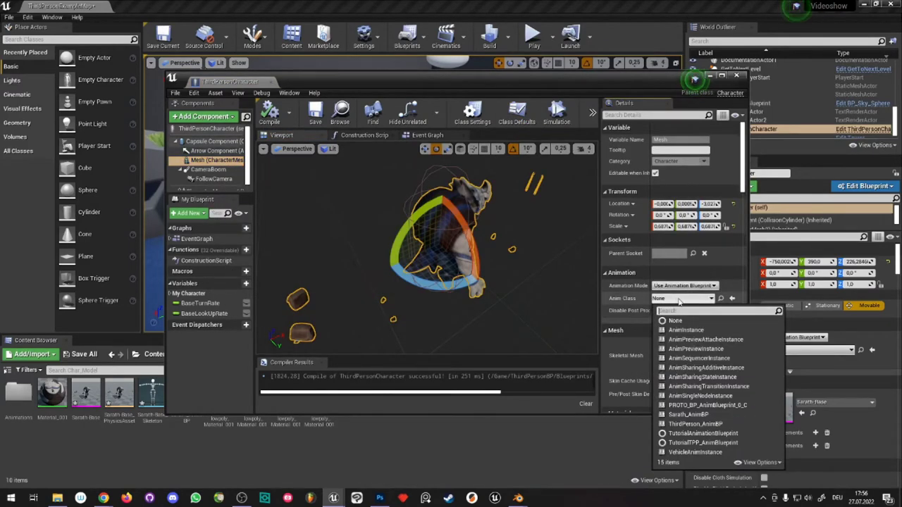
pyautogui.write('sarath')
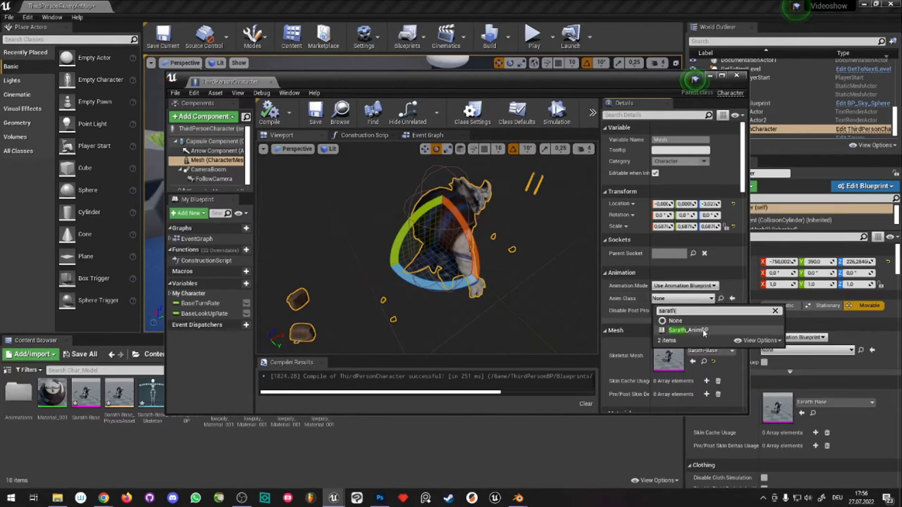
pyautogui.click(687, 330)
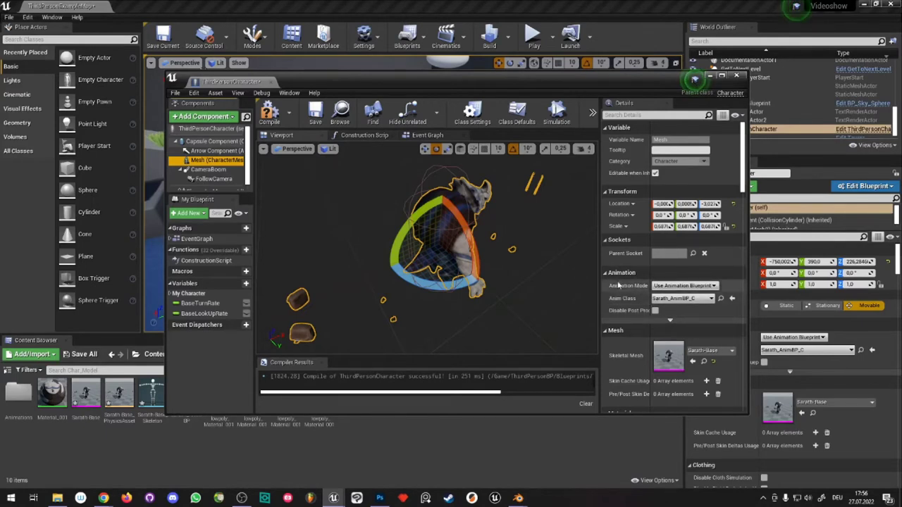
pyautogui.click(270, 111)
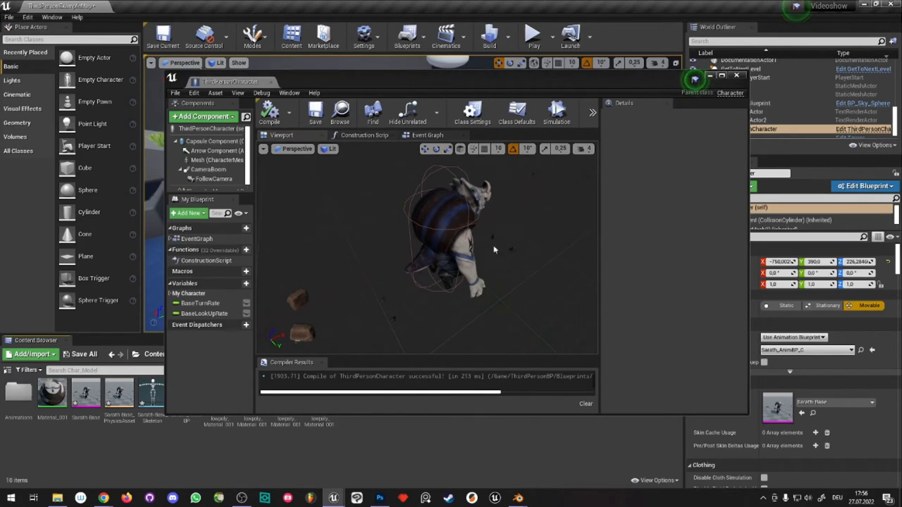
pyautogui.moveTo(461, 299); pyautogui.dragTo(395, 267)
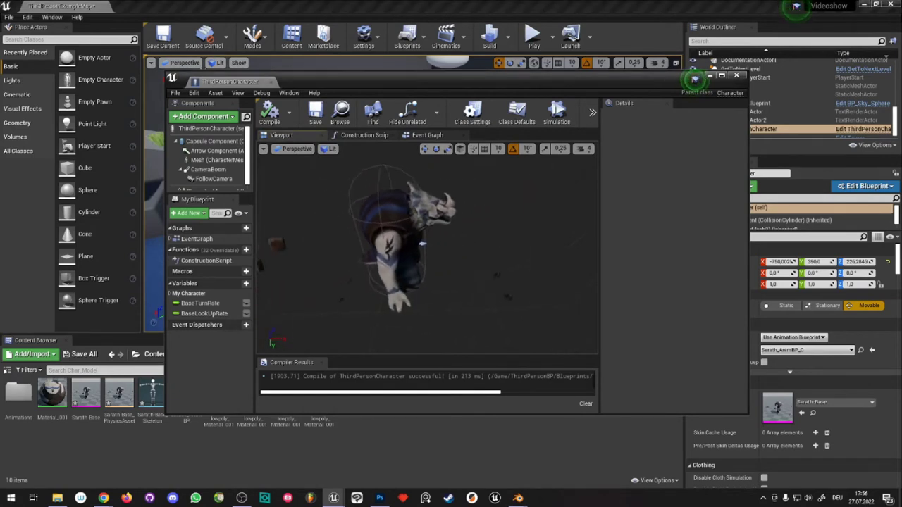
pyautogui.click(735, 76)
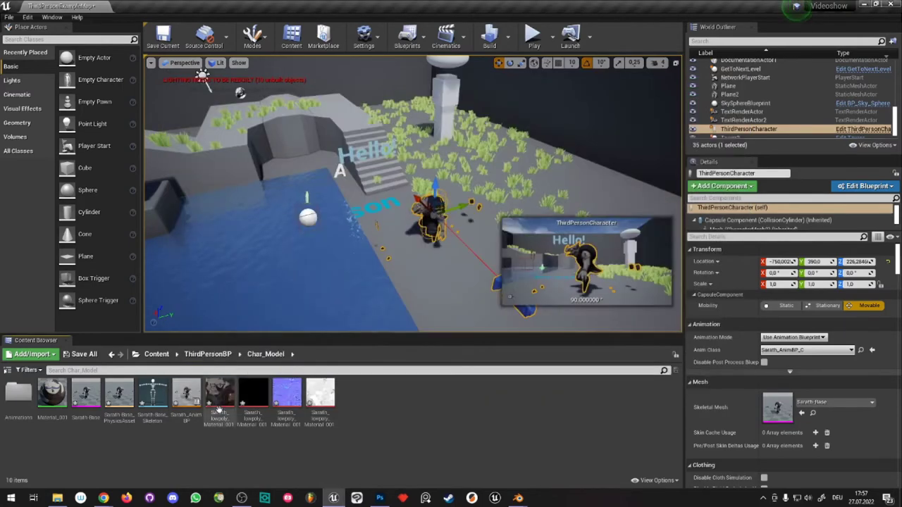
# - Create a 1D blend space on the Sarath-Base skeleton and name it Idle_Walk_Blend
pyautogui.rightClick(397, 417)
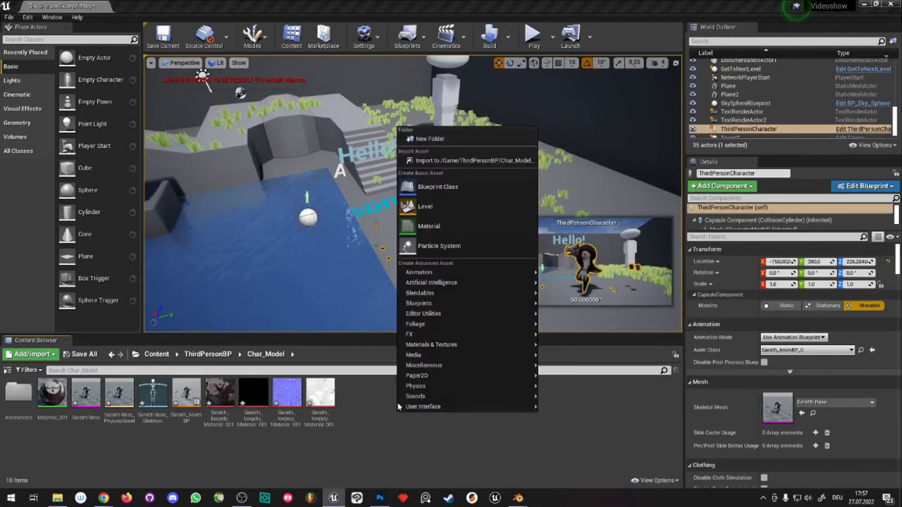
pyautogui.moveTo(431, 277)
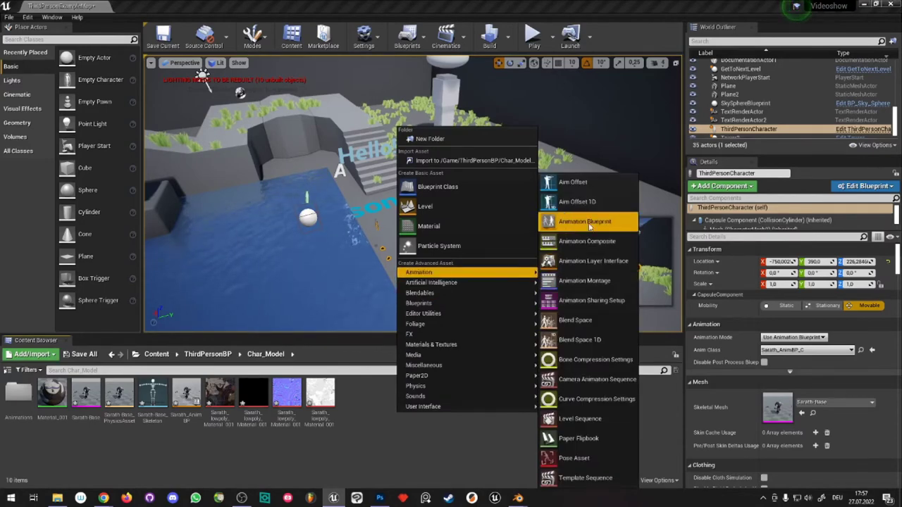
pyautogui.click(573, 342)
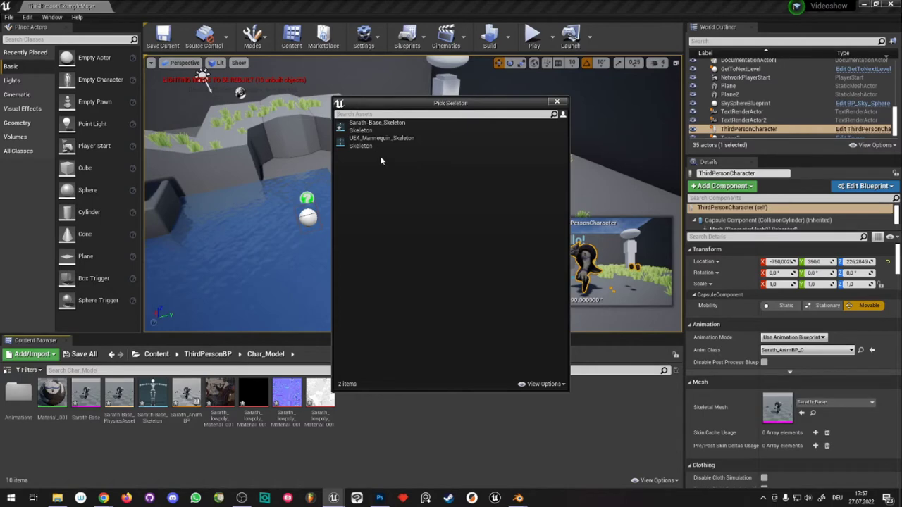
pyautogui.click(413, 127)
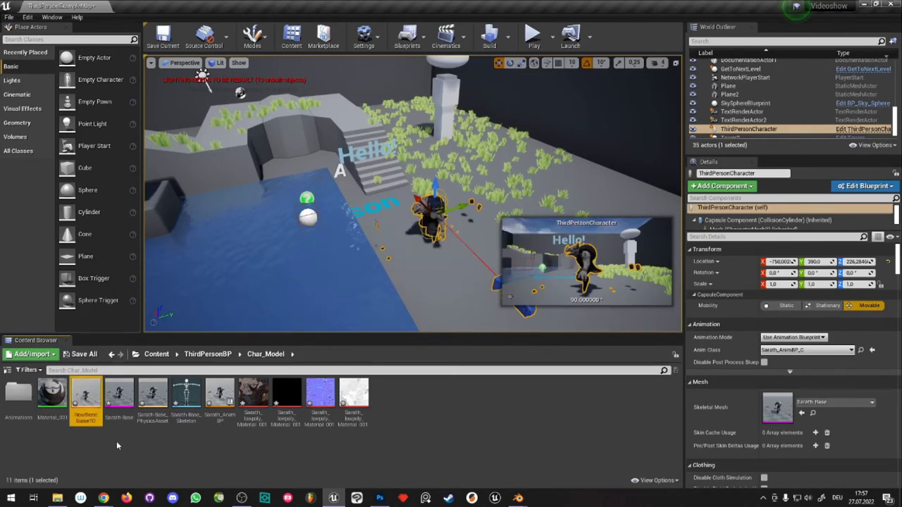
pyautogui.write('bl')
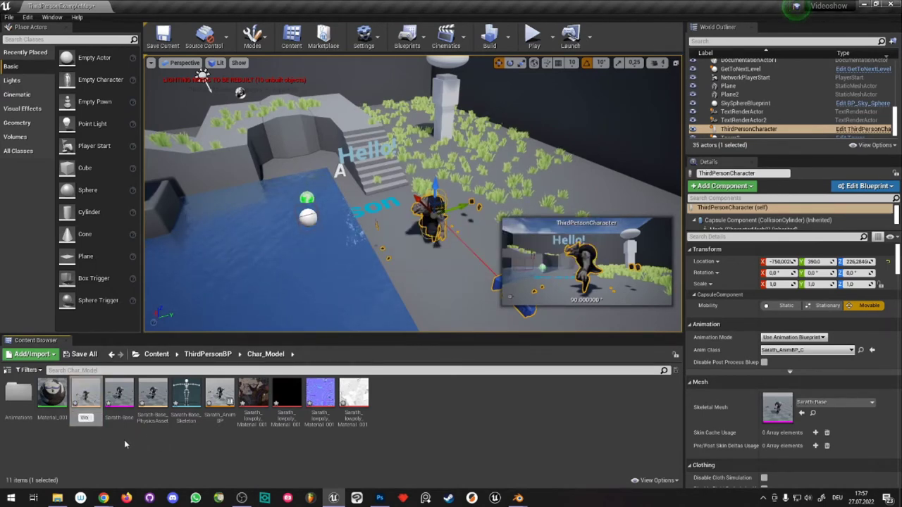
pyautogui.write('l')
pyautogui.write('e_Walk_Bl')
pyautogui.write('end')
pyautogui.press('Return')
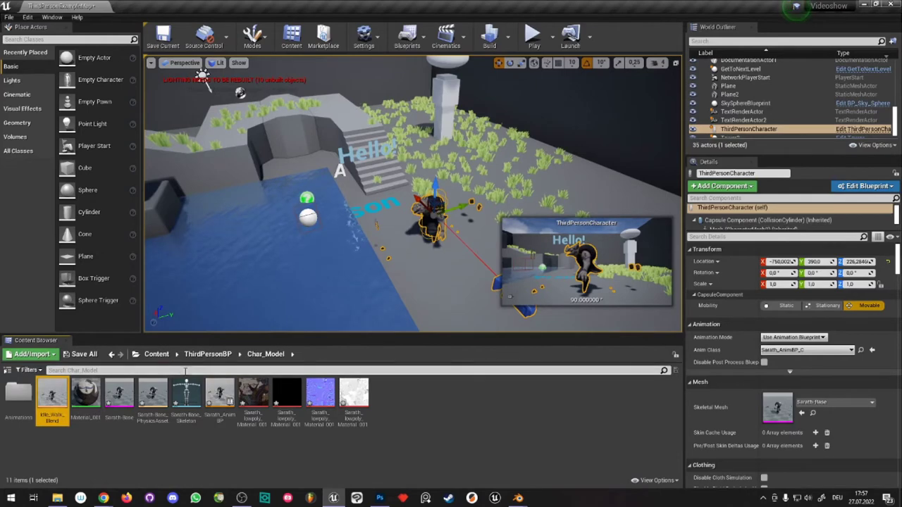
# - Place Idle at 0, Walk at 50 and Run at 100 on the blend axis, then preview around 31
pyautogui.doubleClick(52, 397)
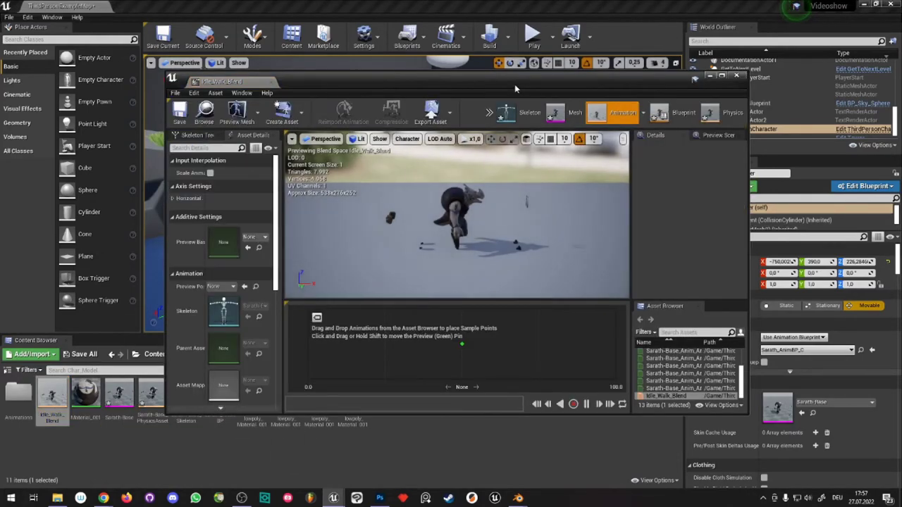
pyautogui.moveTo(515, 84); pyautogui.dragTo(515, 40)
pyautogui.doubleClick(22, 397)
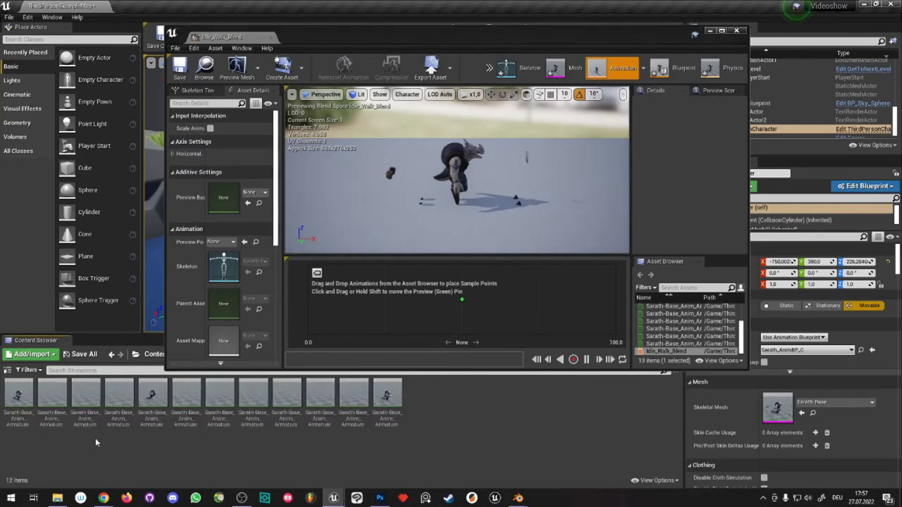
pyautogui.moveTo(22, 408); pyautogui.dragTo(310, 304)
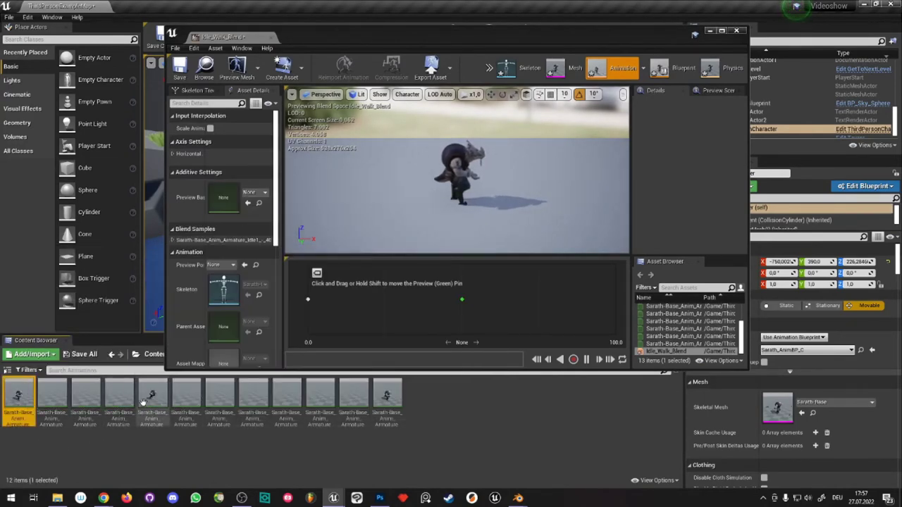
pyautogui.moveTo(146, 400); pyautogui.dragTo(618, 301)
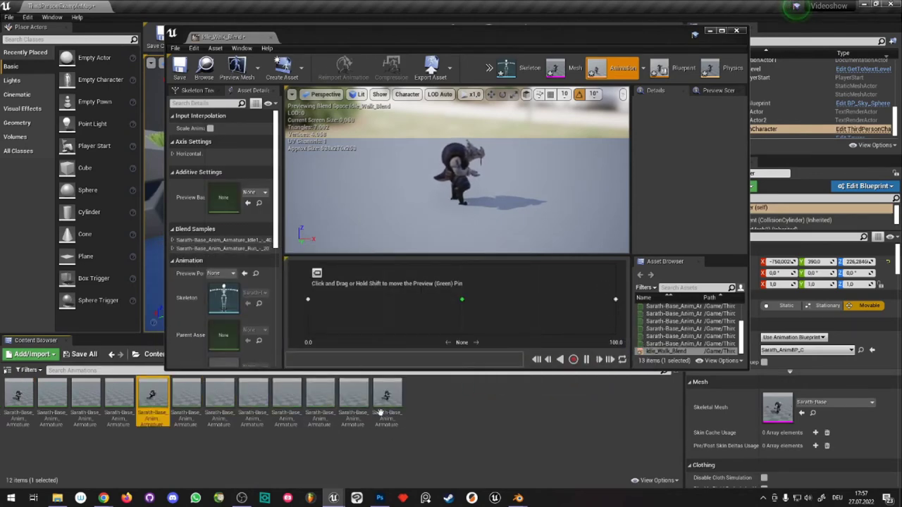
pyautogui.moveTo(458, 327); pyautogui.dragTo(459, 326)
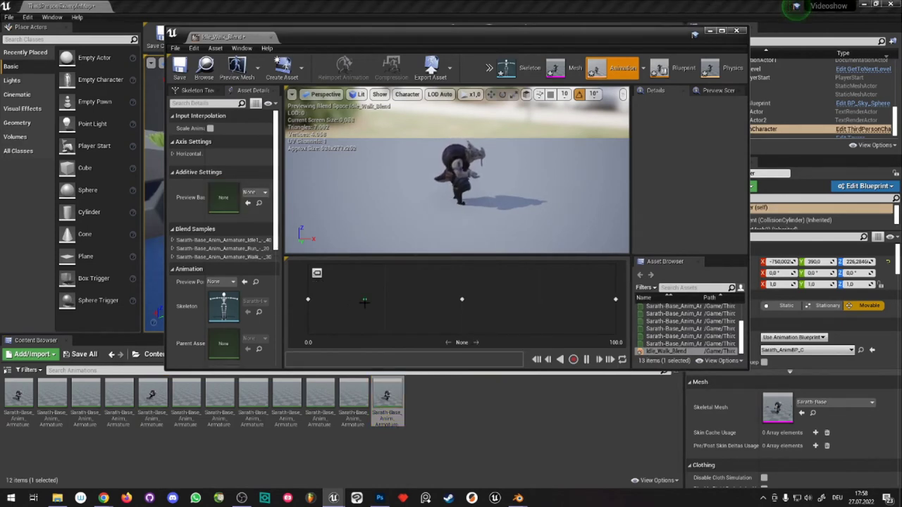
pyautogui.moveTo(327, 301); pyautogui.dragTo(557, 300)
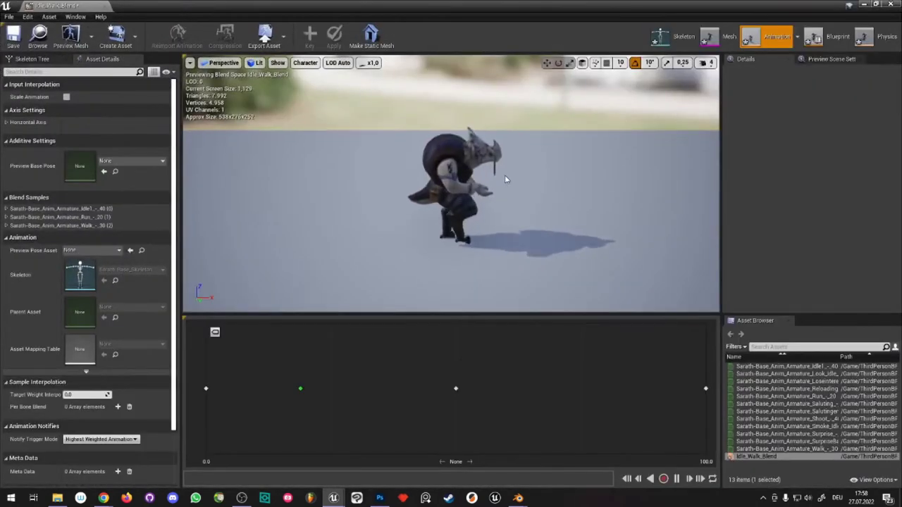
# - Orbit the preview to face the character and scrub the blend from idle toward walk
pyautogui.moveTo(506, 181)
pyautogui.mouseDown()
pyautogui.moveTo(564, 183)
pyautogui.moveTo(494, 185)
pyautogui.mouseUp()
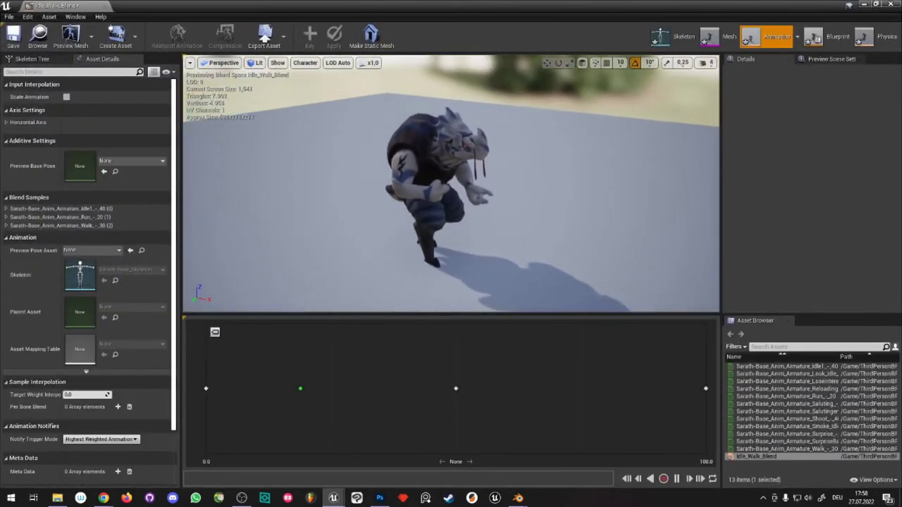
pyautogui.moveTo(300, 388)
pyautogui.mouseDown()
pyautogui.moveTo(250, 390)
pyautogui.moveTo(700, 389)
pyautogui.mouseUp()
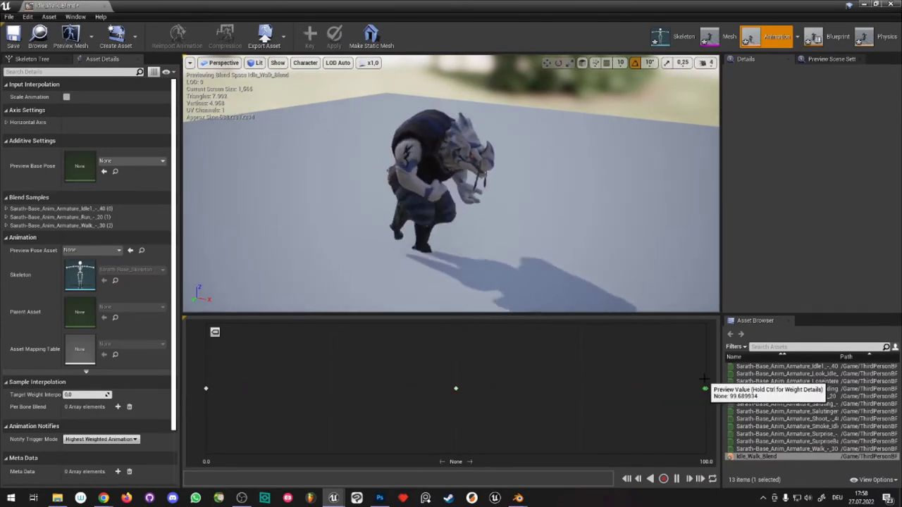
pyautogui.moveTo(700, 388); pyautogui.dragTo(206, 388)
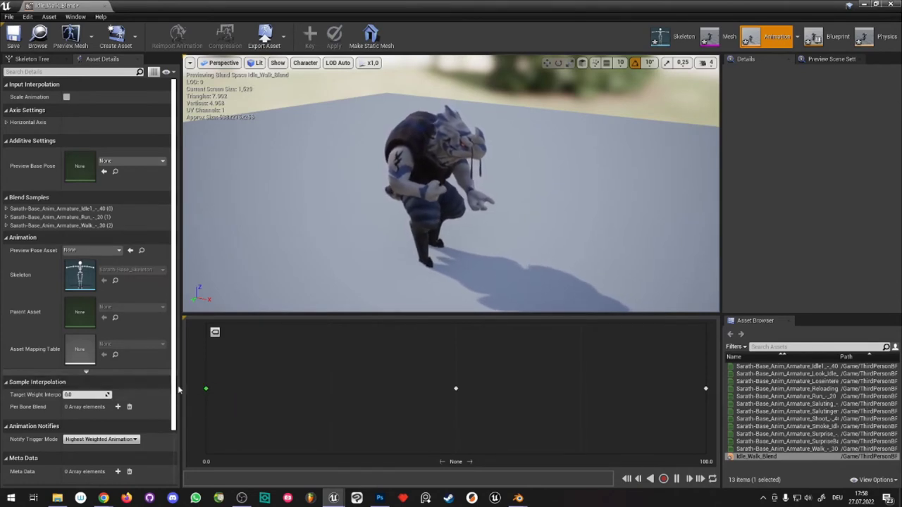
pyautogui.moveTo(206, 388)
pyautogui.mouseDown()
pyautogui.moveTo(708, 384)
pyautogui.moveTo(425, 389)
pyautogui.mouseUp()
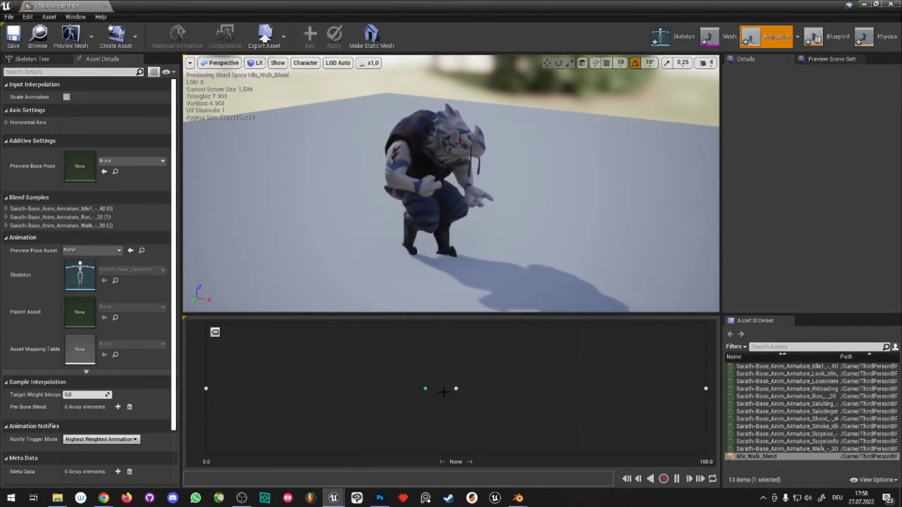
# - Select the Walk sample at 50 and expand the Horizontal Axis settings (0–100, 4 divisions)
pyautogui.click(456, 388)
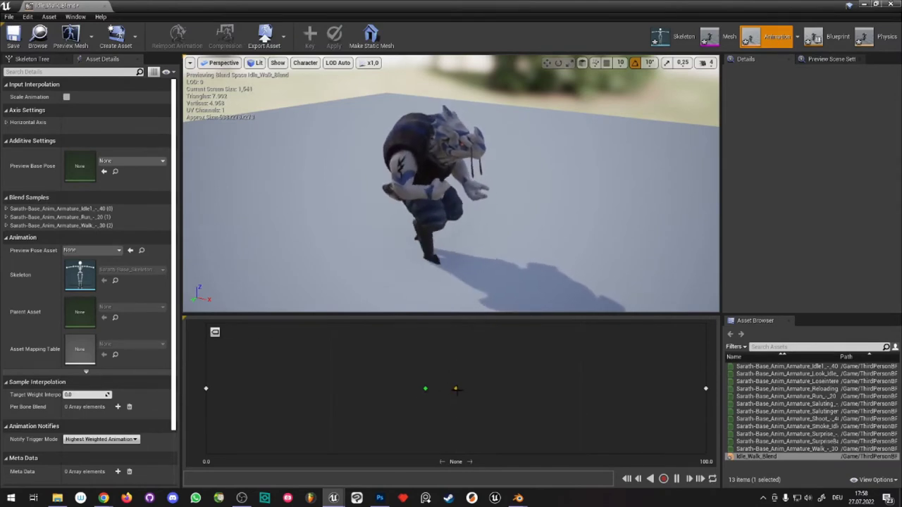
pyautogui.click(455, 389)
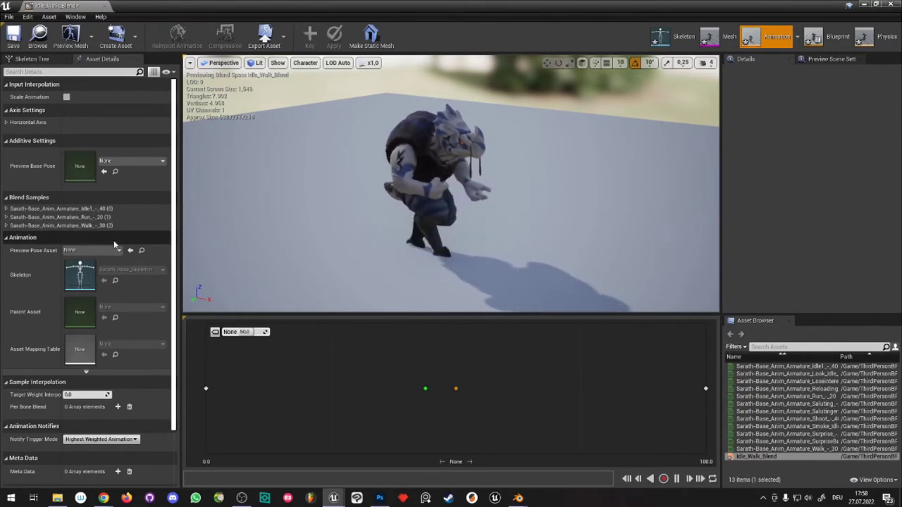
pyautogui.scroll(-2, 120, 300)
pyautogui.scroll(2, 119, 303)
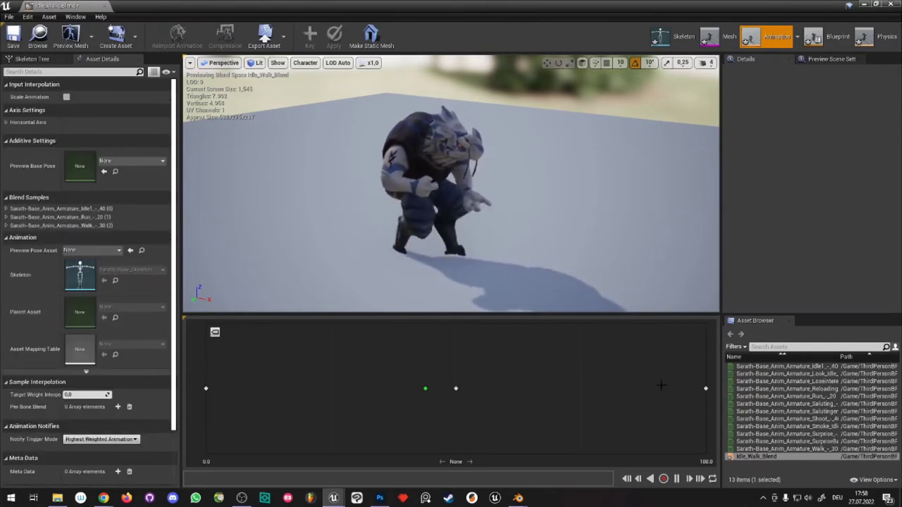
pyautogui.click(6, 123)
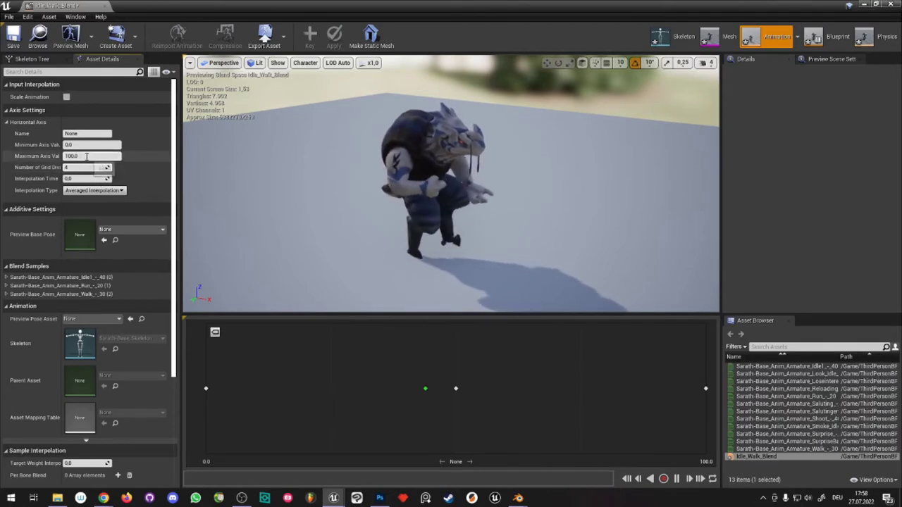
# - Change the horizontal Maximum Axis Value from 100 to 250
pyautogui.press('Return')
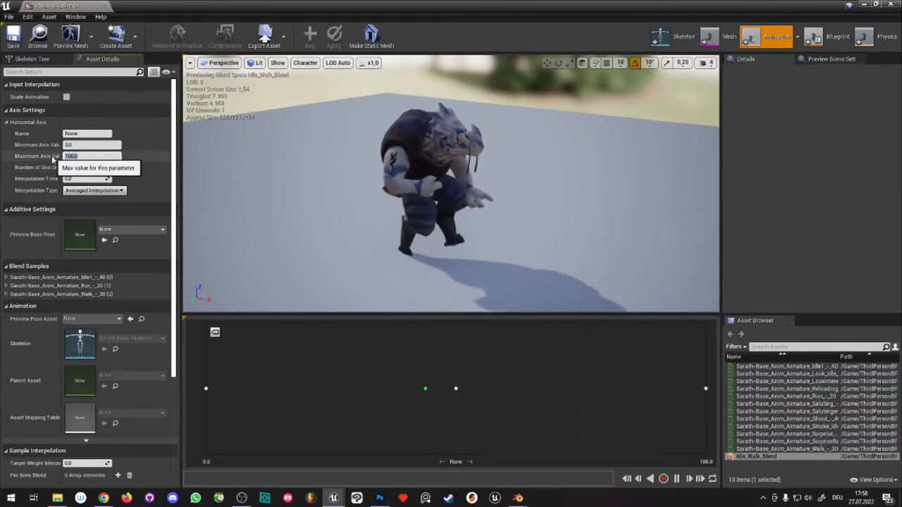
pyautogui.write('250')
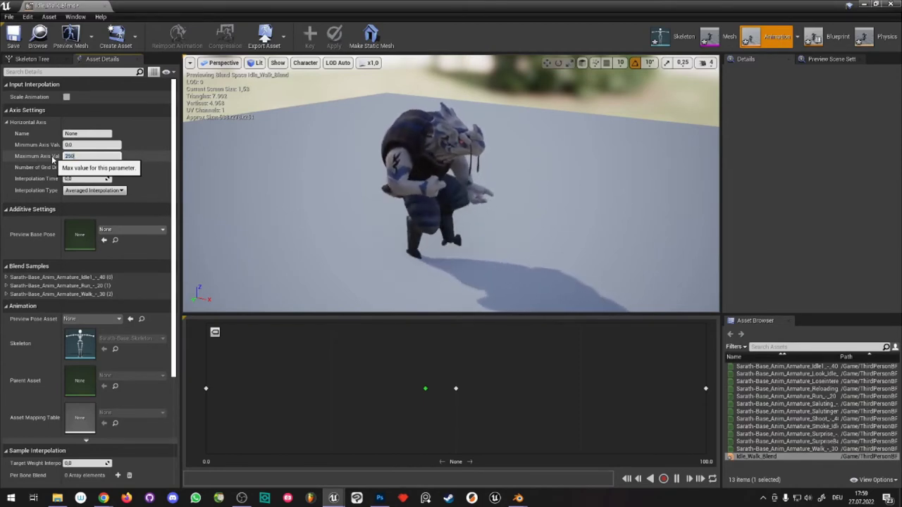
pyautogui.press('Return')
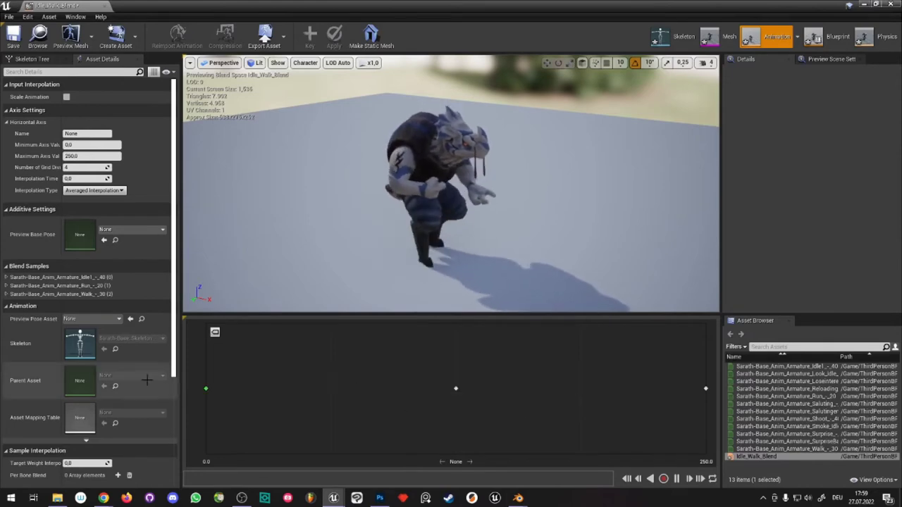
# - Close the Idle_Walk_Blend editor, return to the Char_Model folder, and run a brief Play test
pyautogui.click(105, 6)
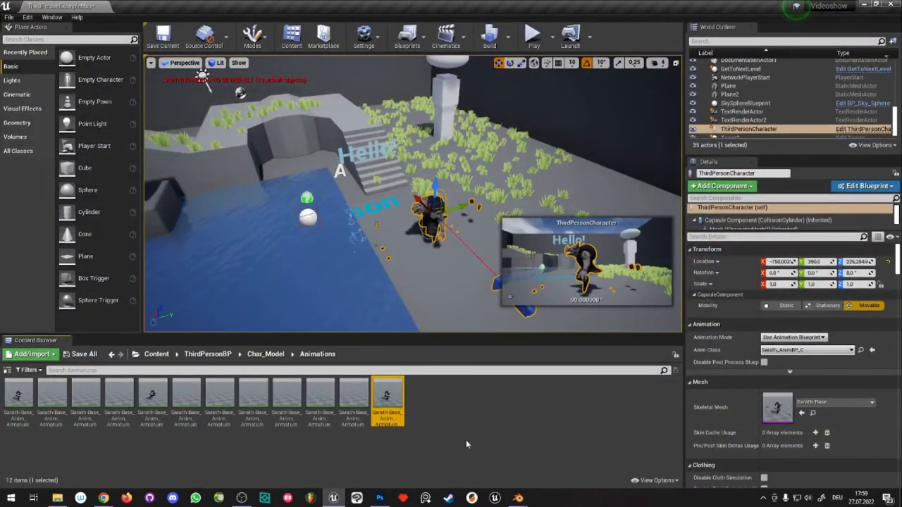
pyautogui.click(265, 354)
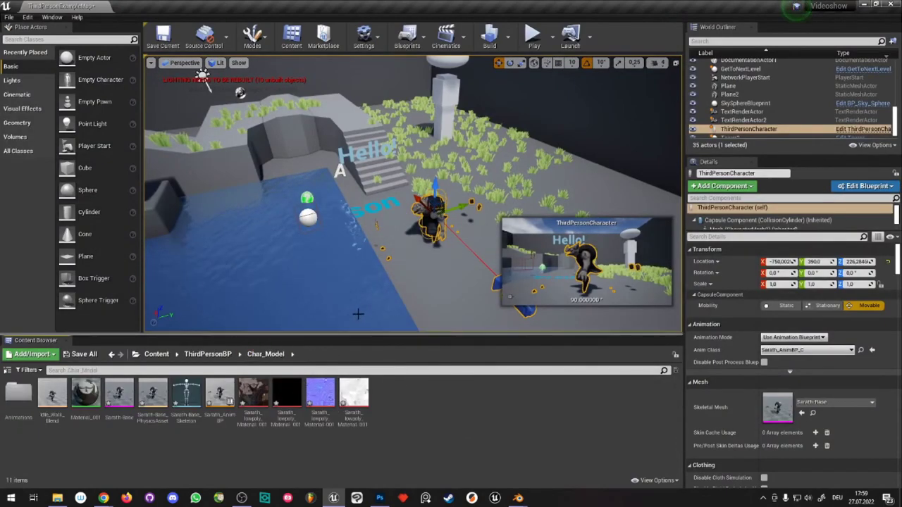
pyautogui.click(534, 34)
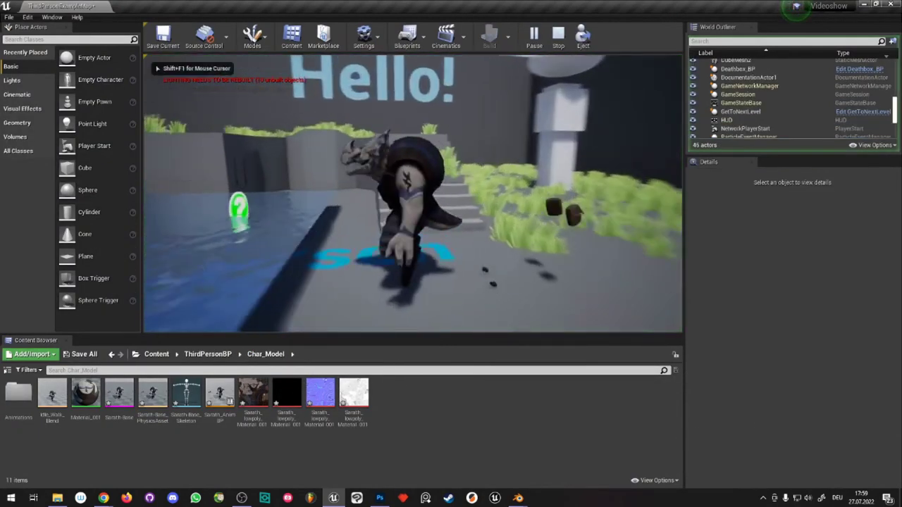
pyautogui.press('Escape')
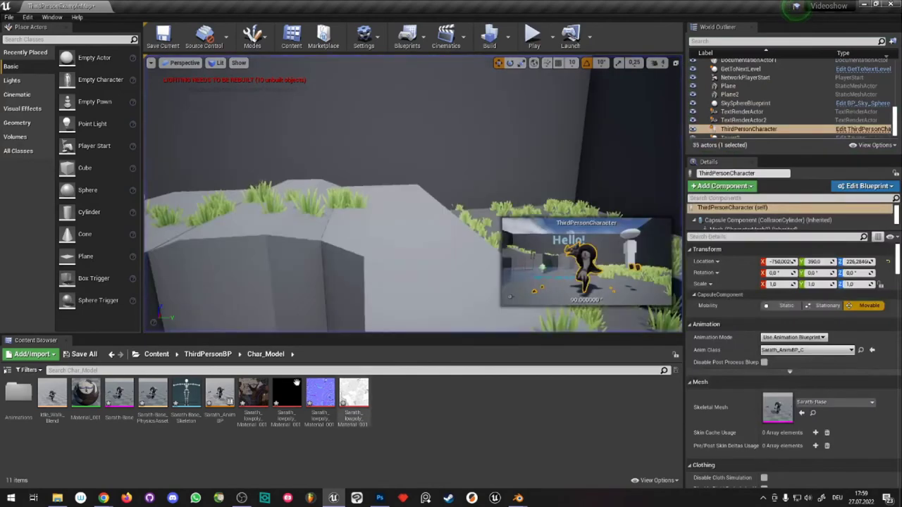
# - Open Sarath_AnimBP and locate the Output Pose node in the AnimGraph
pyautogui.doubleClick(220, 395)
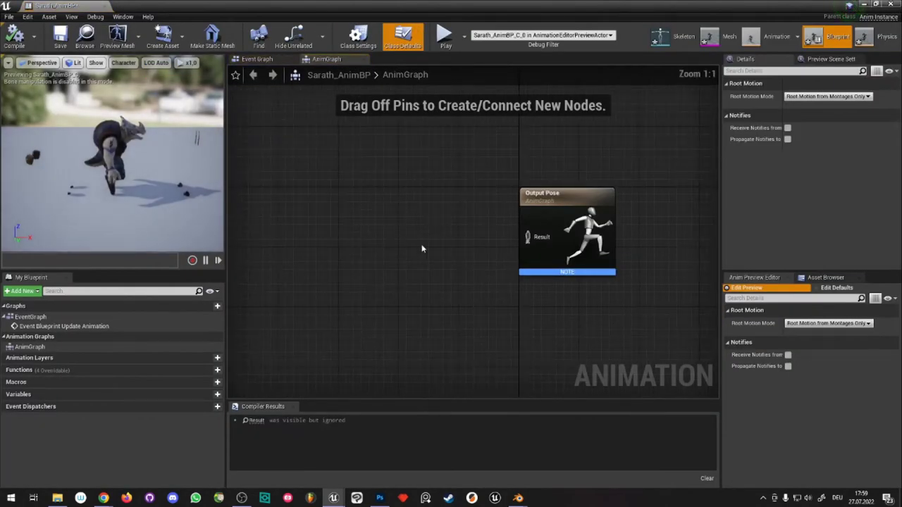
pyautogui.moveTo(423, 240); pyautogui.dragTo(442, 237, button='right')
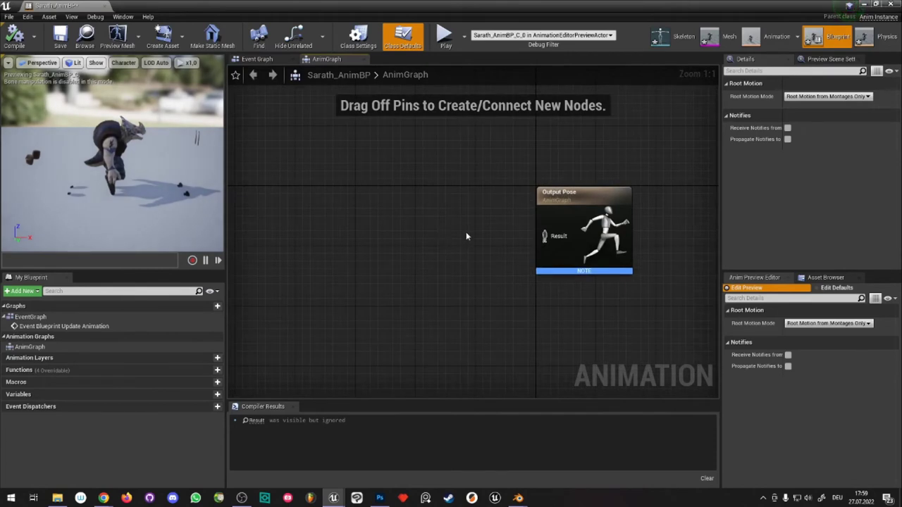
pyautogui.moveTo(534, 177); pyautogui.dragTo(597, 295)
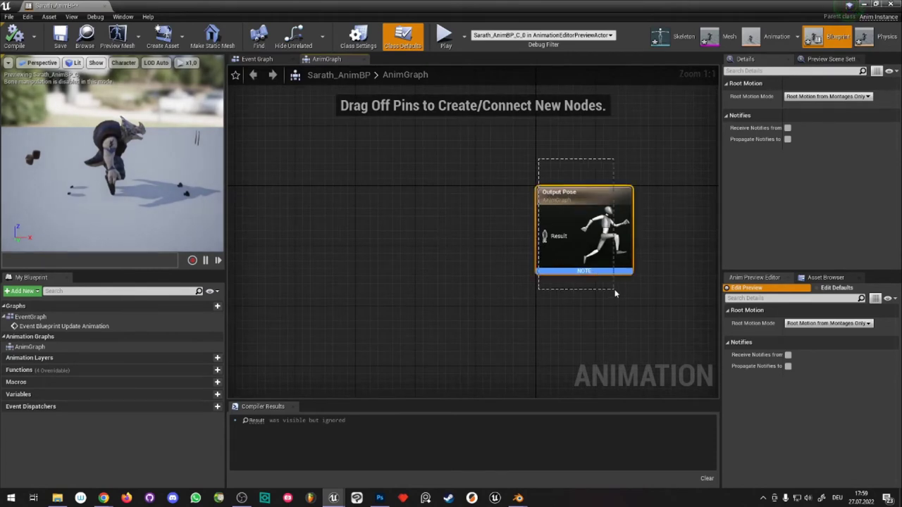
pyautogui.click(476, 233)
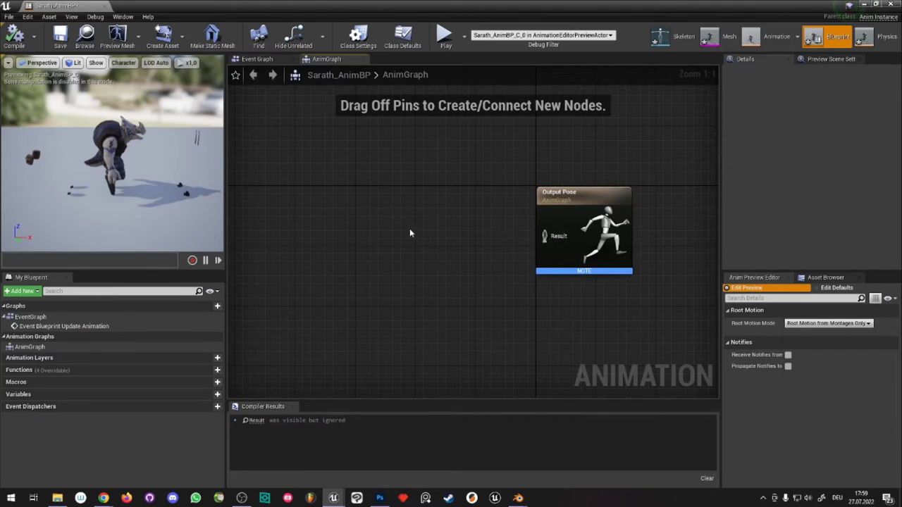
# - Add a New State Machine node through the 'state machine' action search
pyautogui.rightClick(397, 241)
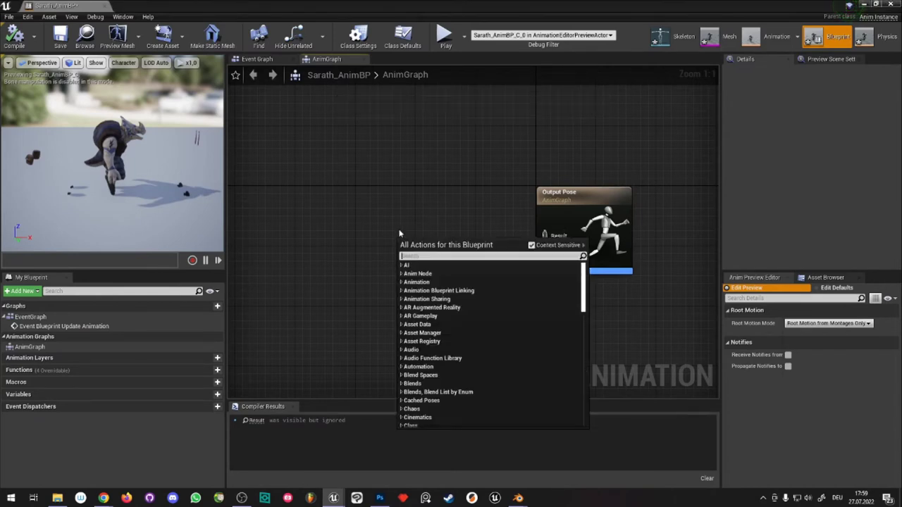
pyautogui.write('state mac')
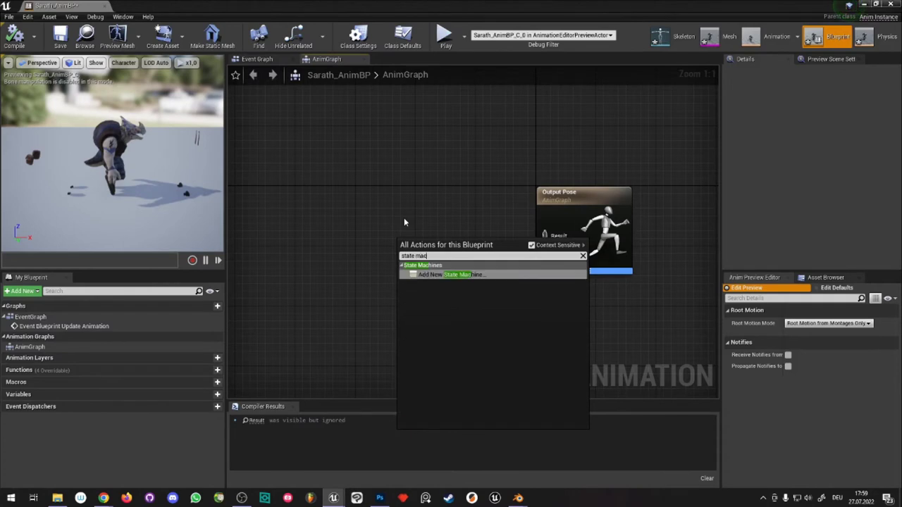
pyautogui.write('hio')
pyautogui.press('BackSpace')
pyautogui.write('n')
pyautogui.click(466, 275)
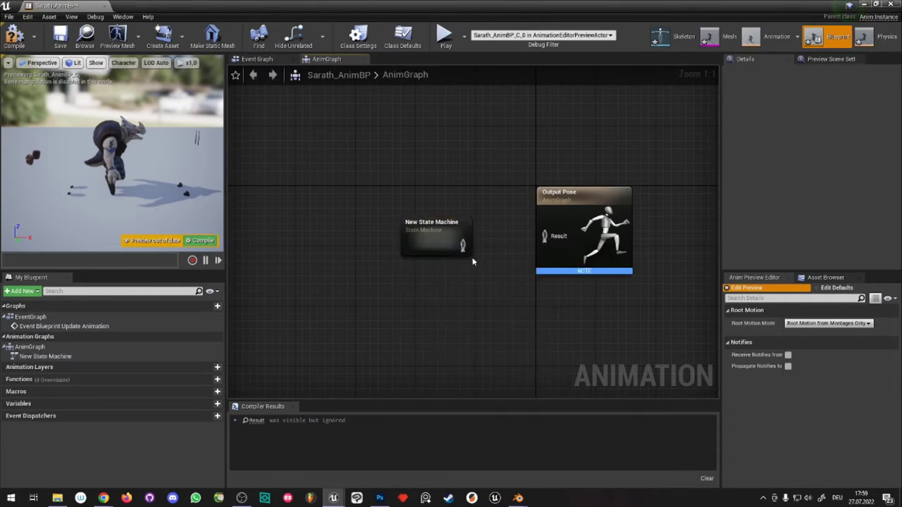
# - Position the New State Machine node so it feeds the Output Pose
pyautogui.moveTo(436, 267); pyautogui.dragTo(420, 245)
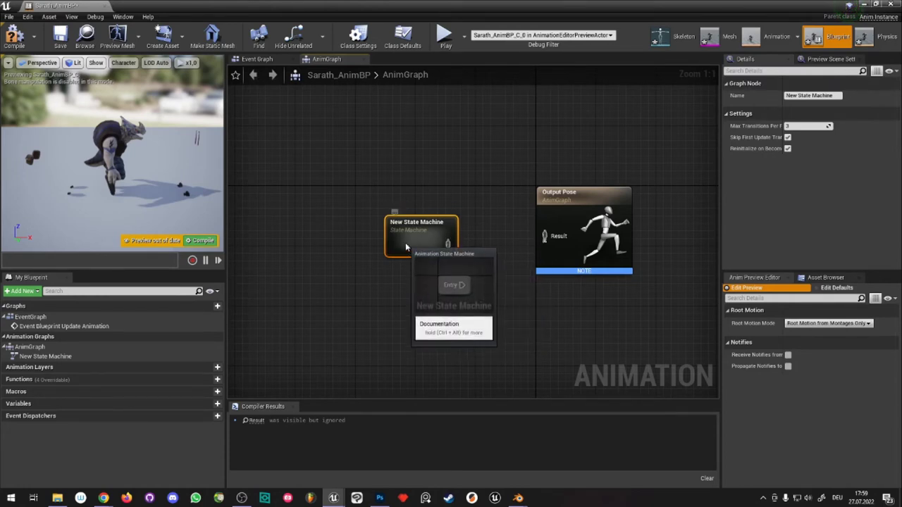
pyautogui.moveTo(440, 248)
pyautogui.mouseDown()
pyautogui.moveTo(440, 240)
pyautogui.moveTo(548, 231)
pyautogui.mouseUp()
pyautogui.click(478, 251)
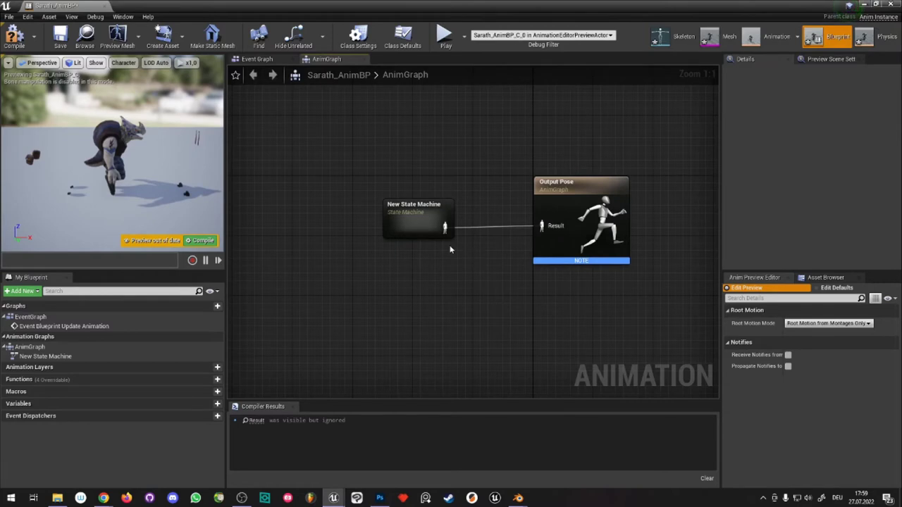
pyautogui.moveTo(420, 229); pyautogui.dragTo(434, 229)
pyautogui.moveTo(511, 285); pyautogui.dragTo(471, 286, button='right')
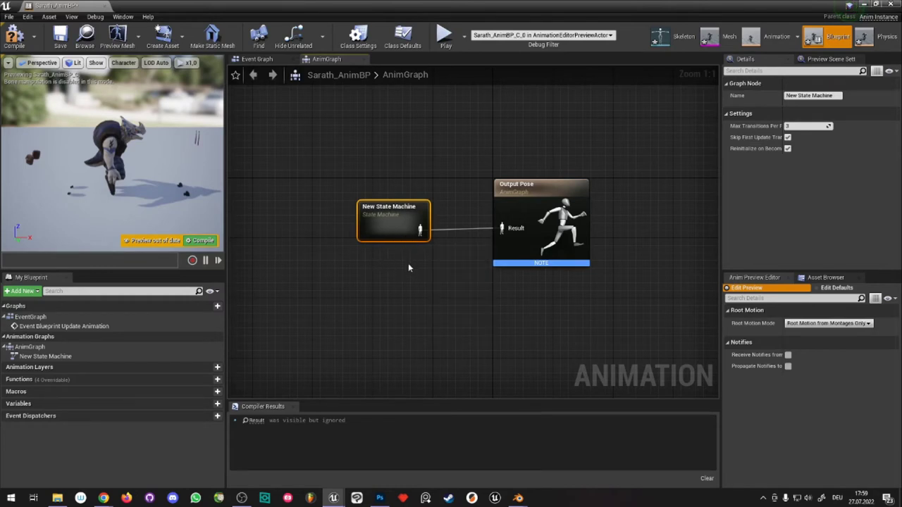
# - Inside New State Machine, add a state off Entry named Idle/Run and open its graph
pyautogui.doubleClick(377, 224)
pyautogui.moveTo(495, 232); pyautogui.dragTo(405, 219, button='right')
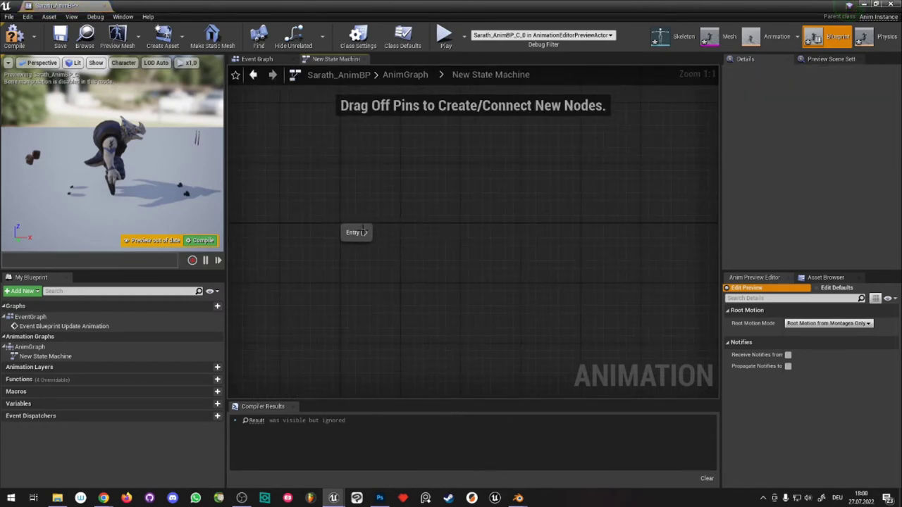
pyautogui.rightClick(440, 233)
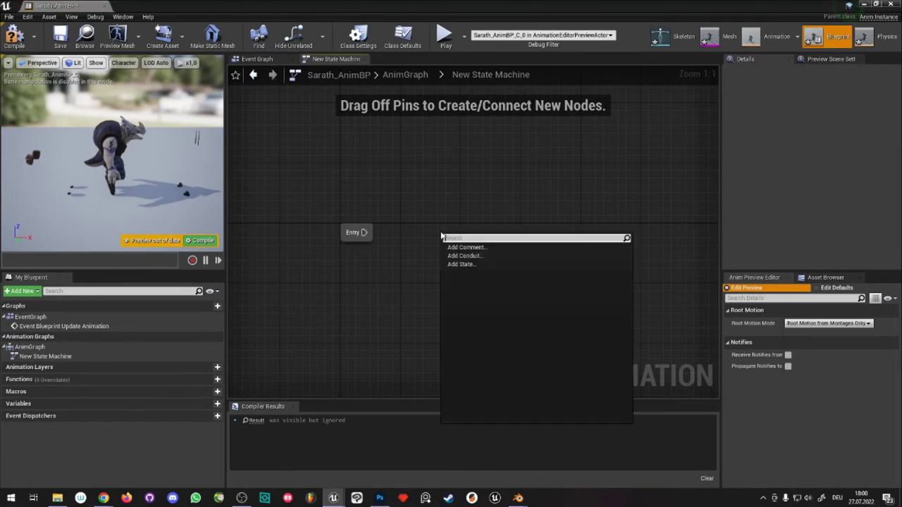
pyautogui.click(407, 230)
pyautogui.moveTo(410, 236); pyautogui.dragTo(457, 231)
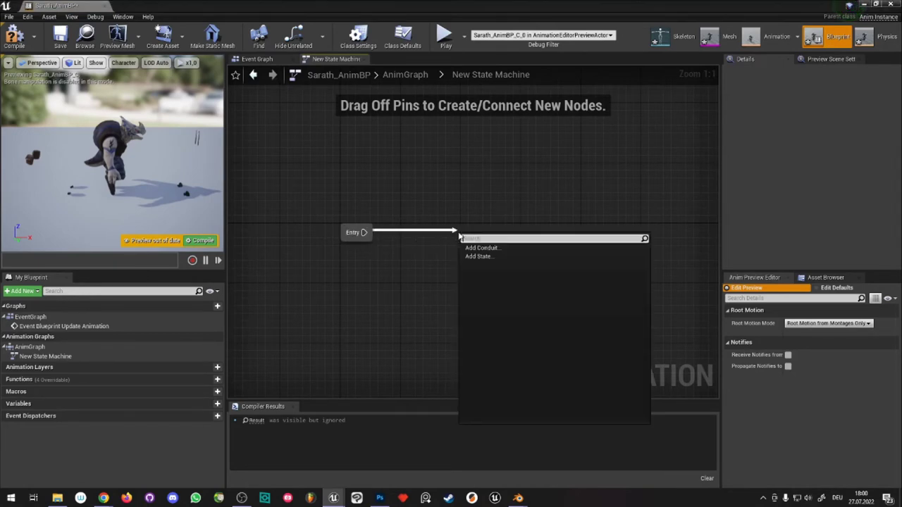
pyautogui.click(478, 257)
pyautogui.write('Idle/Run')
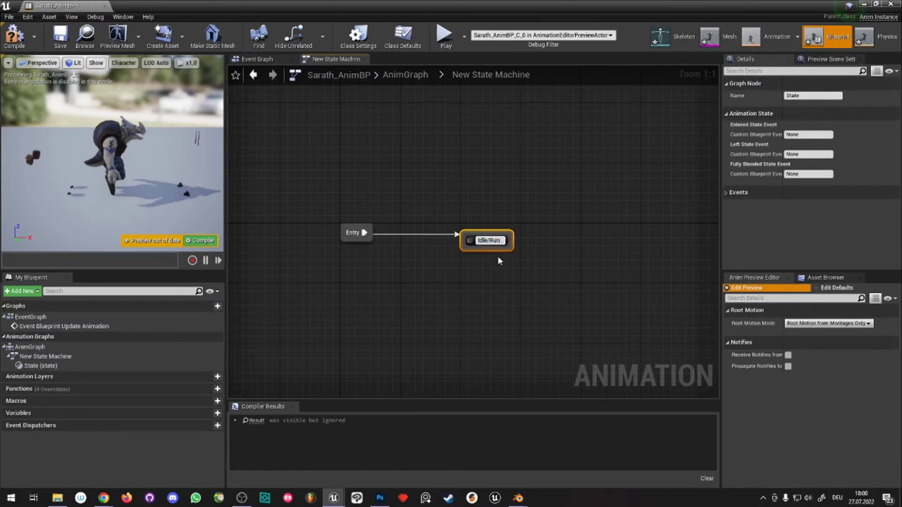
pyautogui.click(498, 261)
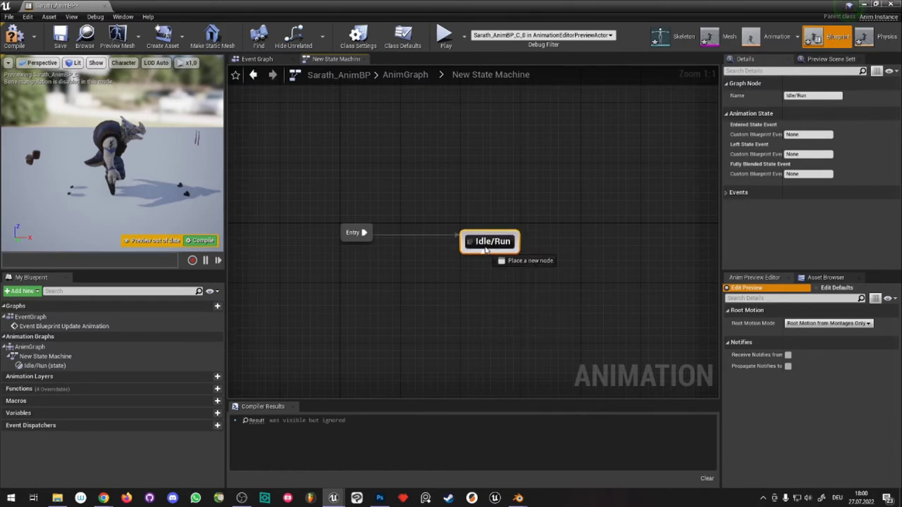
pyautogui.rightClick(484, 246)
pyautogui.click(478, 245)
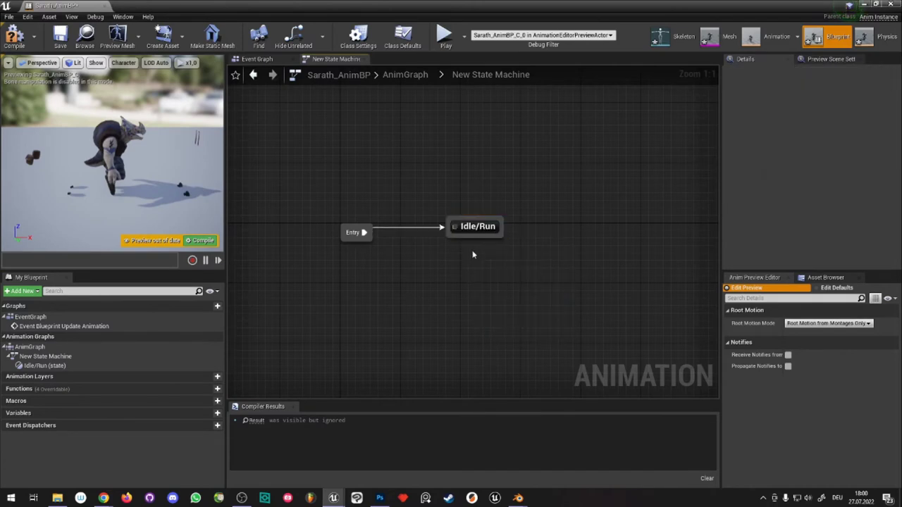
pyautogui.doubleClick(476, 243)
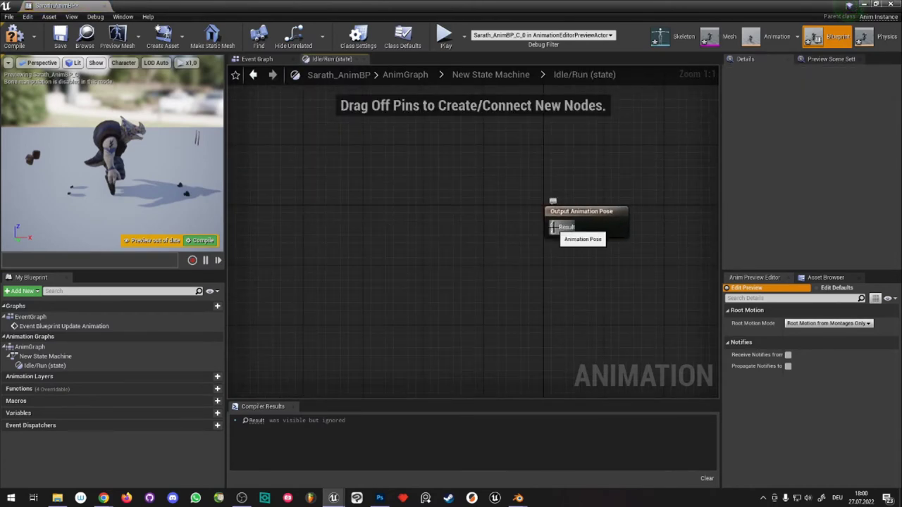
# - Feed Idle/Run's Output Animation Pose from an Idle_Walk_Blend blendspace player found via 'blend space'
pyautogui.moveTo(554, 227); pyautogui.dragTo(389, 230)
pyautogui.write('blend ')
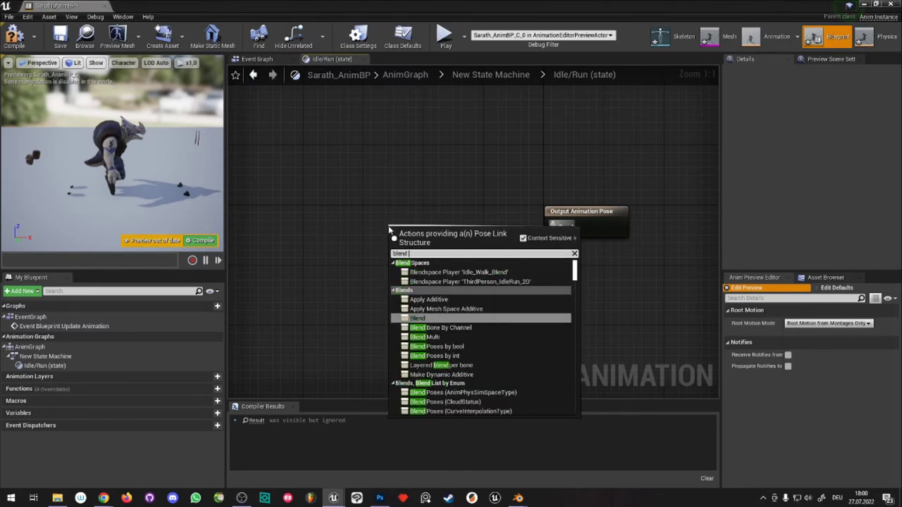
pyautogui.write('space')
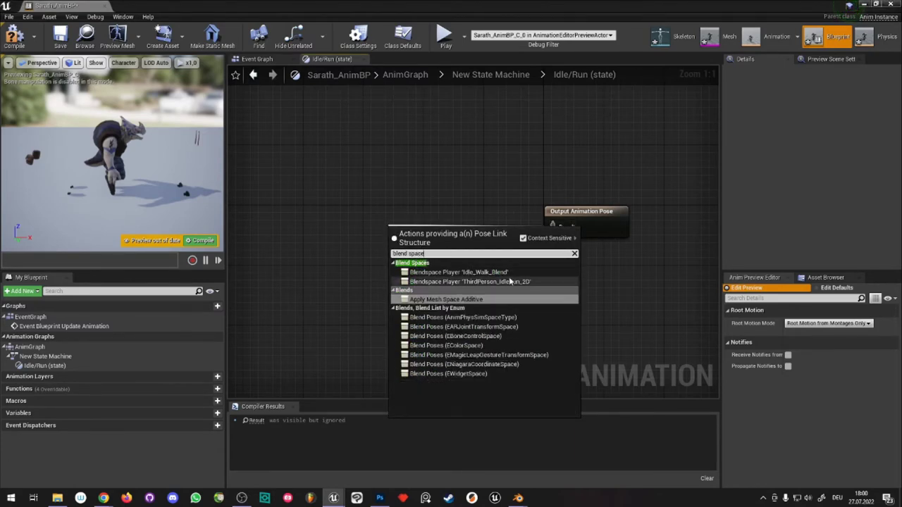
pyautogui.click(494, 273)
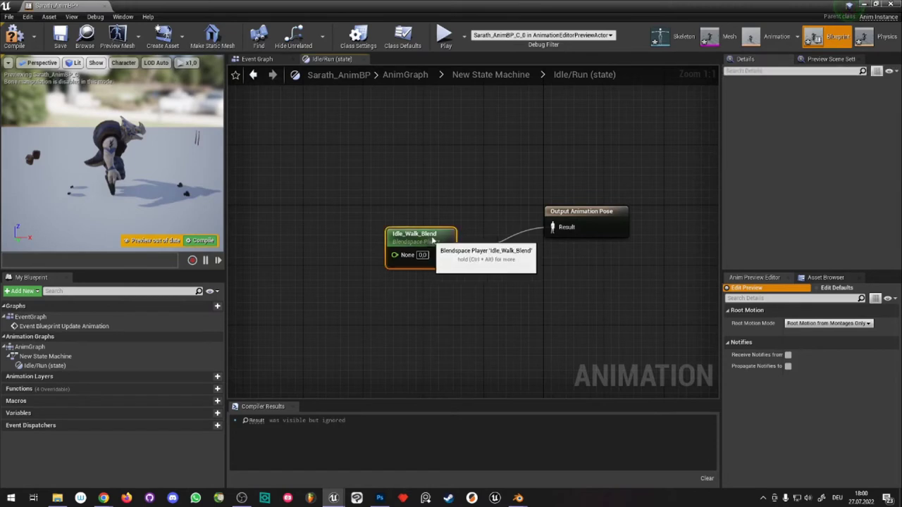
pyautogui.moveTo(398, 242); pyautogui.dragTo(432, 211)
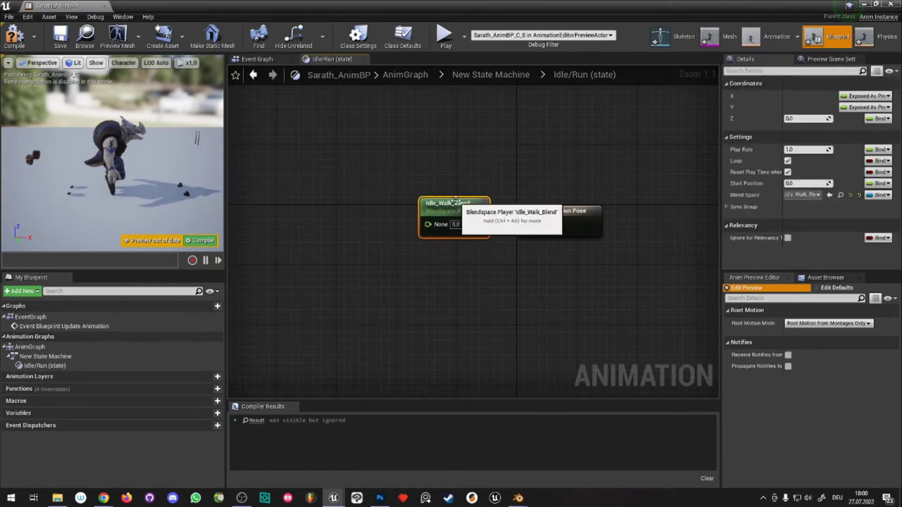
pyautogui.moveTo(496, 295); pyautogui.dragTo(513, 292, button='right')
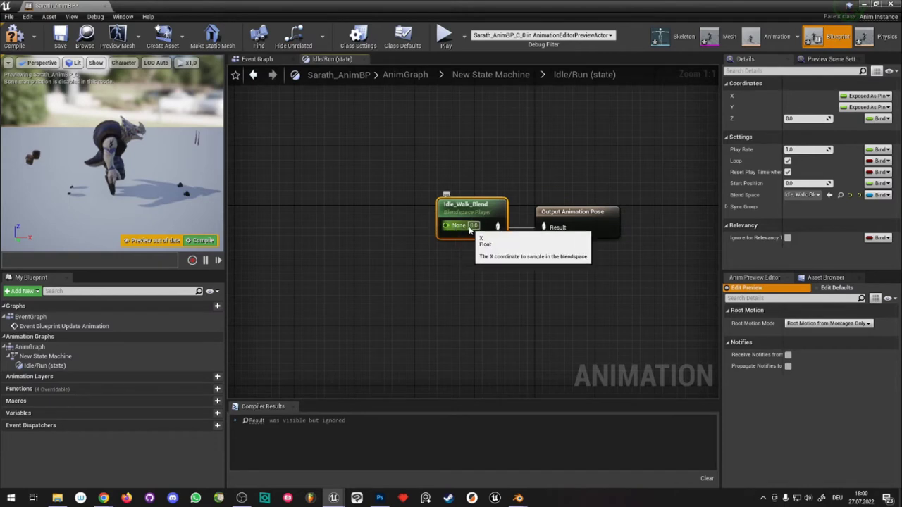
pyautogui.moveTo(445, 226); pyautogui.dragTo(384, 280)
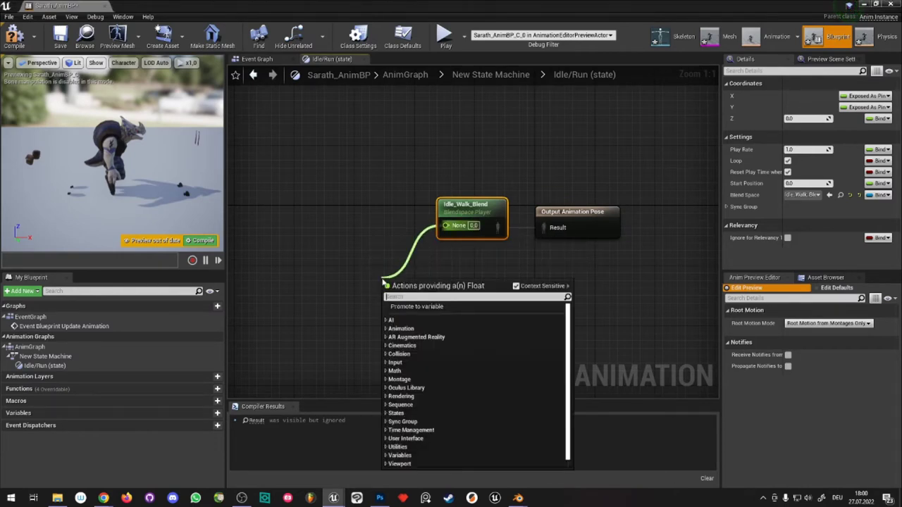
pyautogui.click(432, 230)
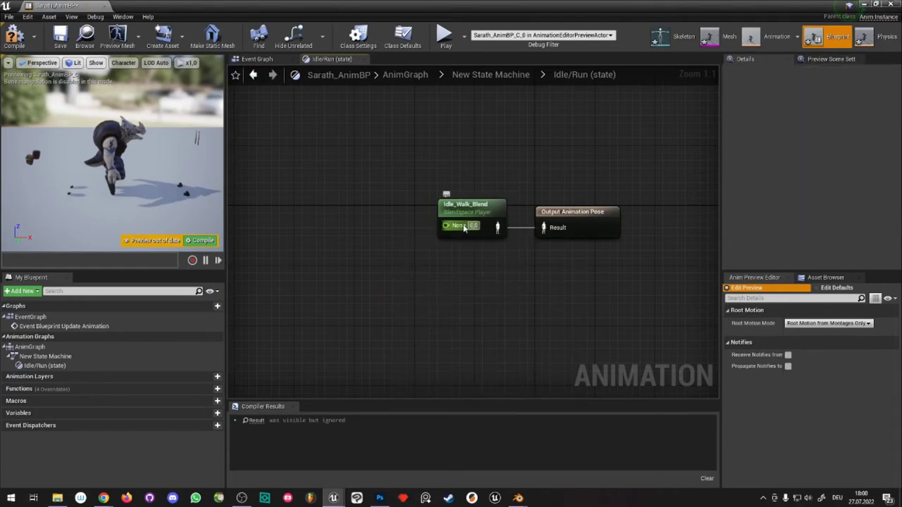
# - Compile the blueprint and tidy the Idle_Walk_Blend node's position
pyautogui.click(14, 41)
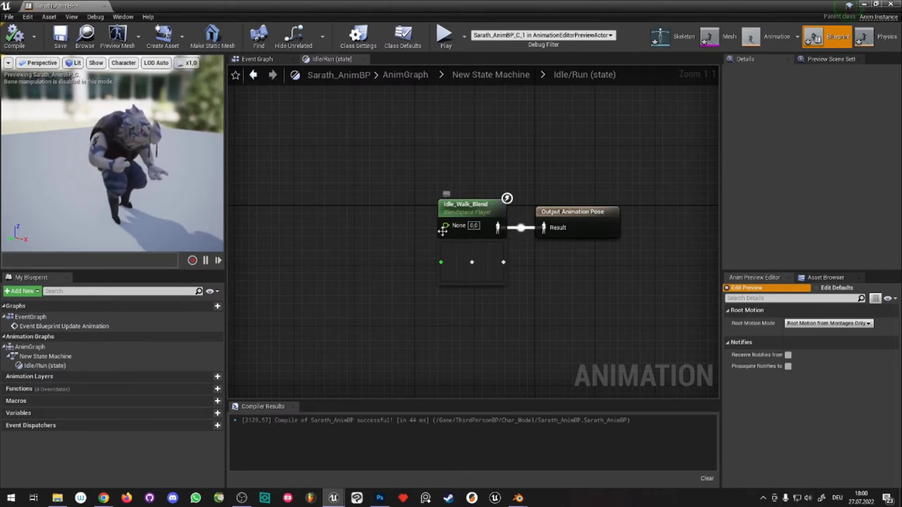
pyautogui.moveTo(441, 266)
pyautogui.mouseDown()
pyautogui.moveTo(434, 264)
pyautogui.moveTo(446, 260)
pyautogui.mouseUp()
pyautogui.moveTo(425, 255); pyautogui.dragTo(398, 244, button='right')
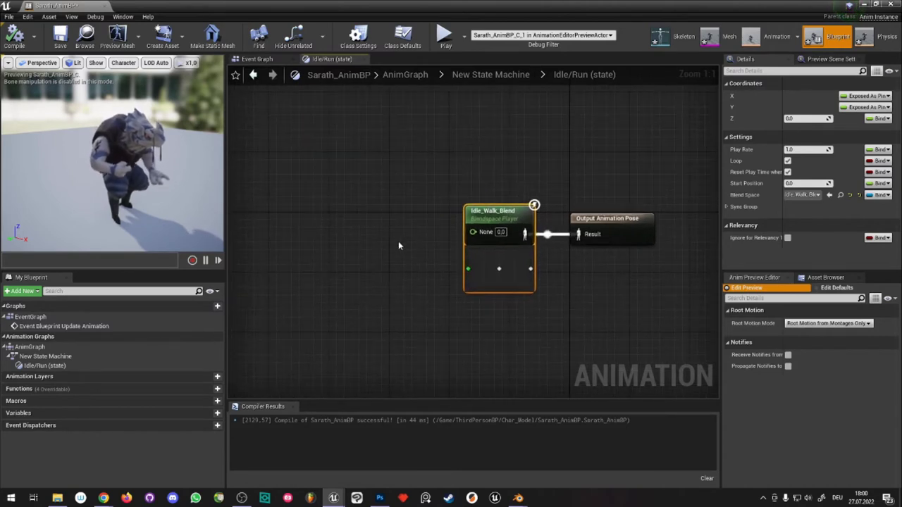
pyautogui.click(425, 251)
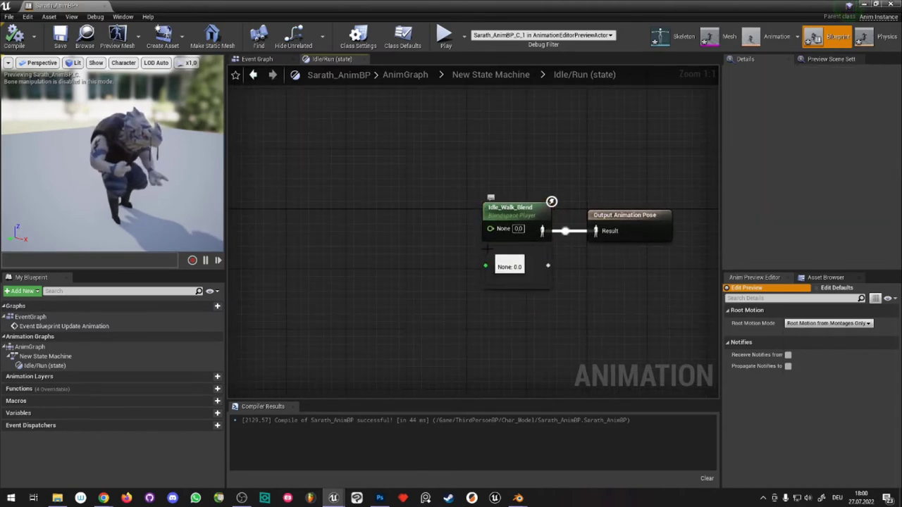
pyautogui.moveTo(487, 267); pyautogui.dragTo(479, 266)
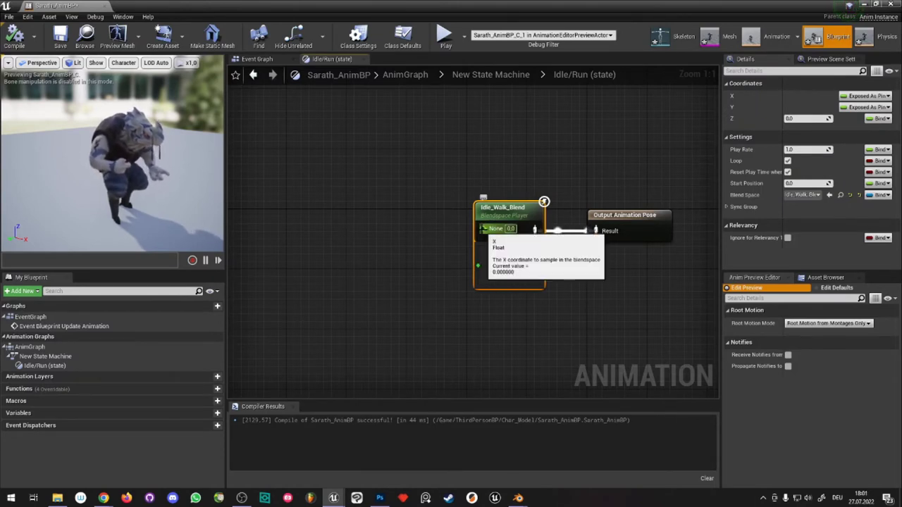
# - Promote Idle_Walk_Blend's X input to a variable named Speed and recompile
pyautogui.moveTo(481, 230)
pyautogui.mouseDown()
pyautogui.moveTo(383, 262)
pyautogui.moveTo(415, 266)
pyautogui.mouseUp()
pyautogui.click(452, 297)
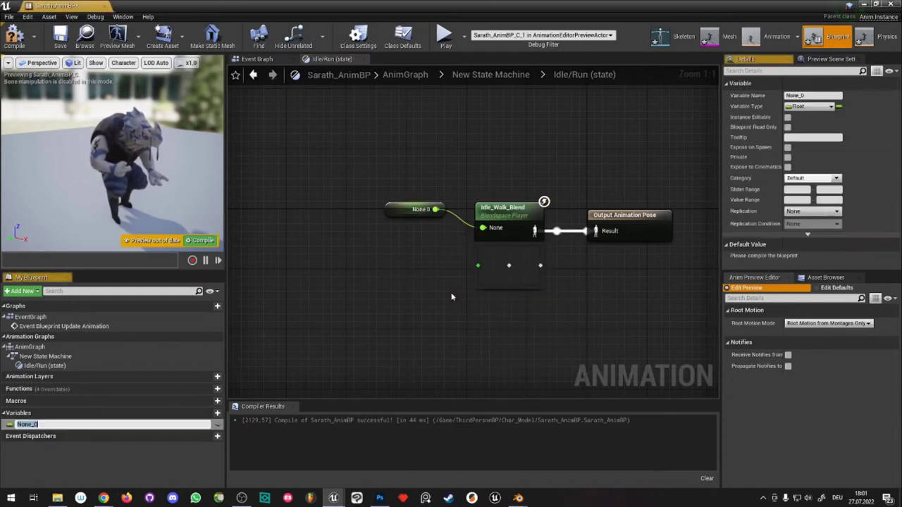
pyautogui.write('Speed')
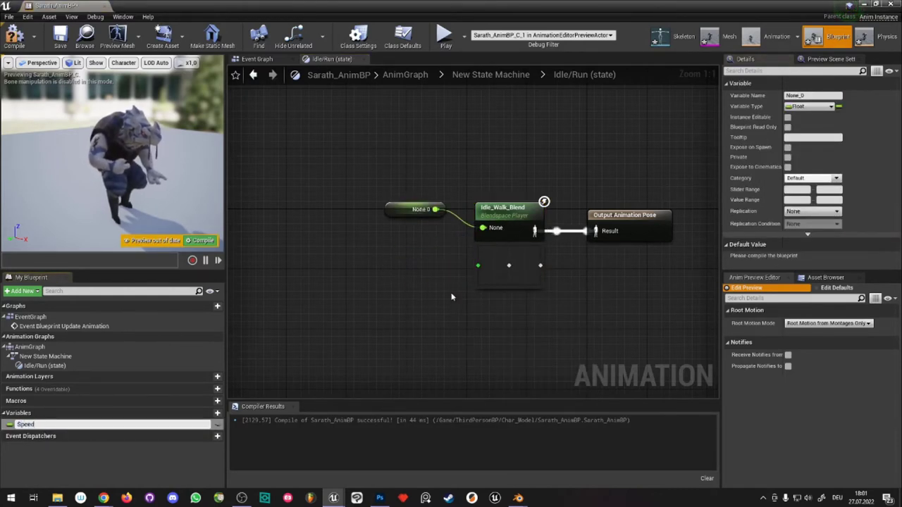
pyautogui.press('Return')
pyautogui.moveTo(399, 211); pyautogui.dragTo(408, 234)
pyautogui.click(493, 317)
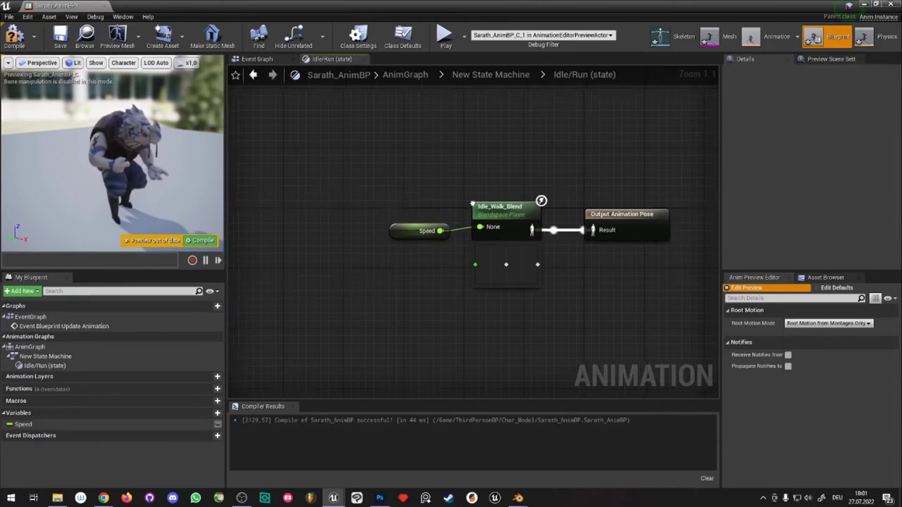
pyautogui.moveTo(494, 317); pyautogui.dragTo(420, 323, button='right')
pyautogui.click(14, 36)
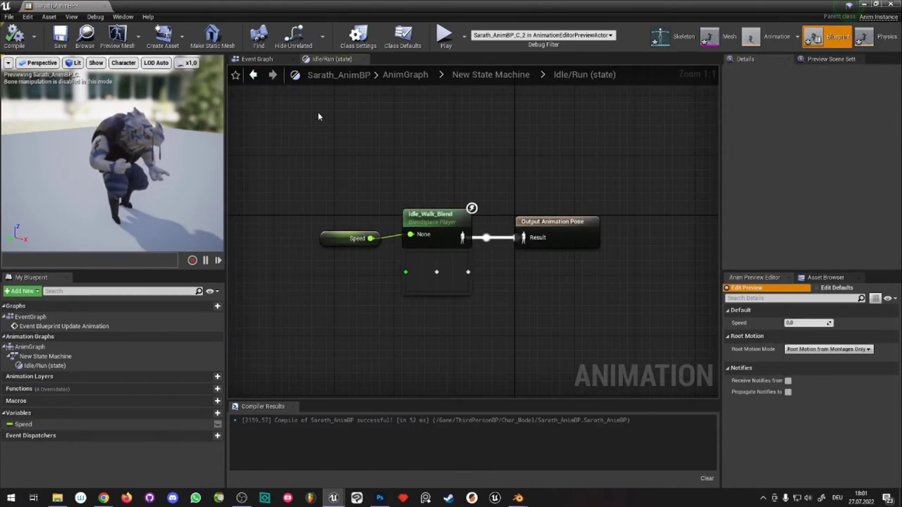
# - Switch to the Event Graph and shift Event Blueprint Update Animation slightly down
pyautogui.click(274, 63)
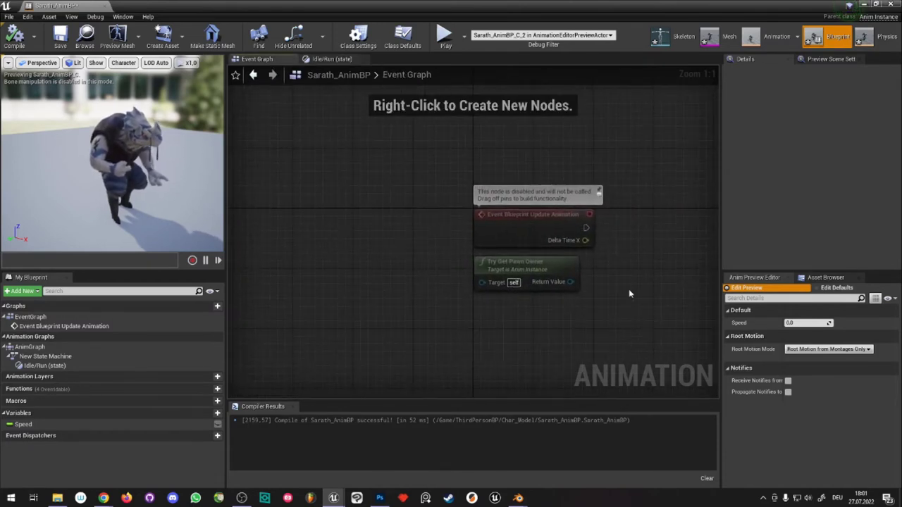
pyautogui.moveTo(629, 292)
pyautogui.mouseDown(button='right')
pyautogui.moveTo(421, 280)
pyautogui.moveTo(418, 301)
pyautogui.mouseUp(button='right')
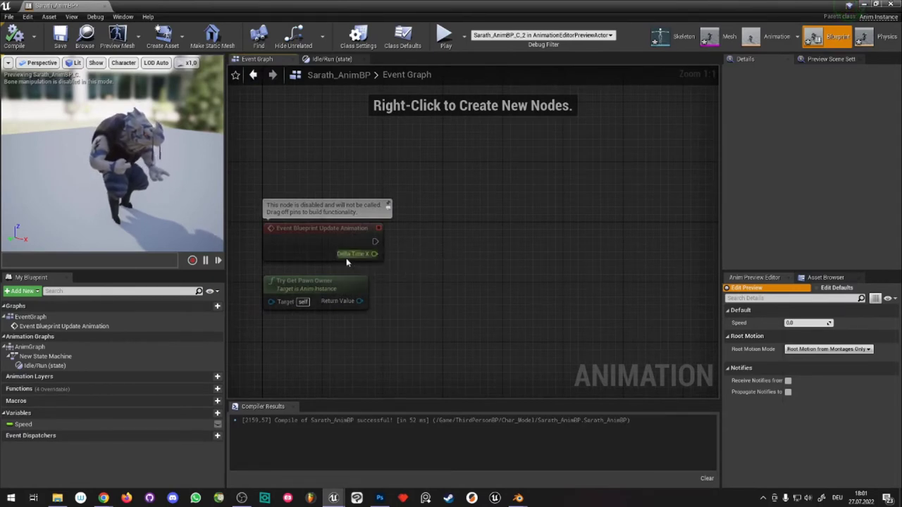
pyautogui.moveTo(257, 168); pyautogui.dragTo(400, 266)
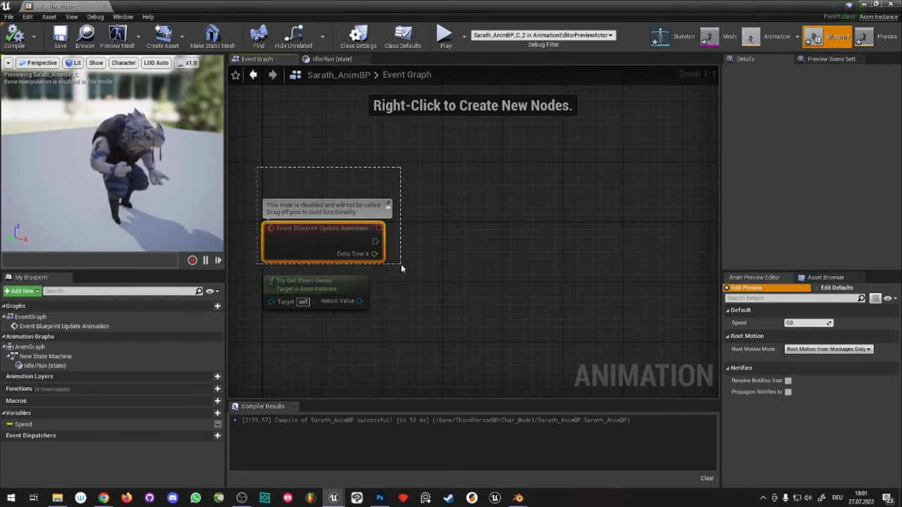
pyautogui.moveTo(345, 248); pyautogui.dragTo(338, 255)
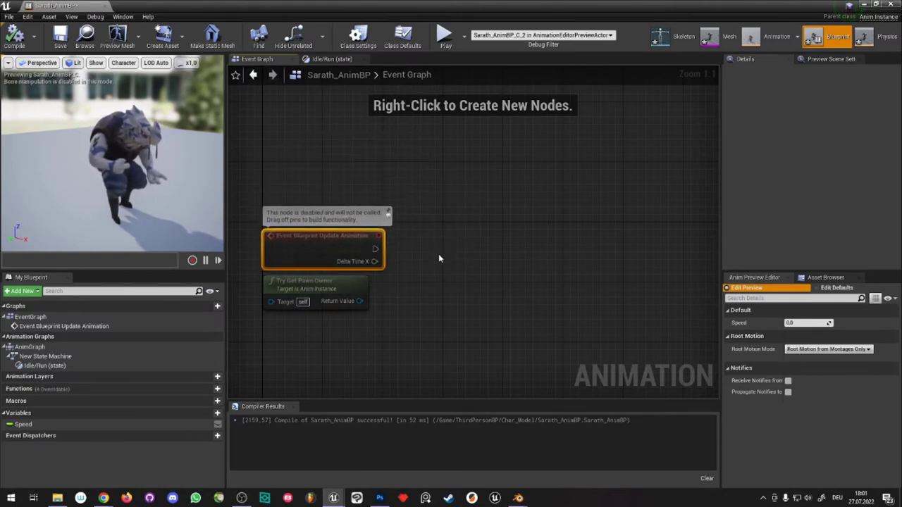
pyautogui.click(392, 259)
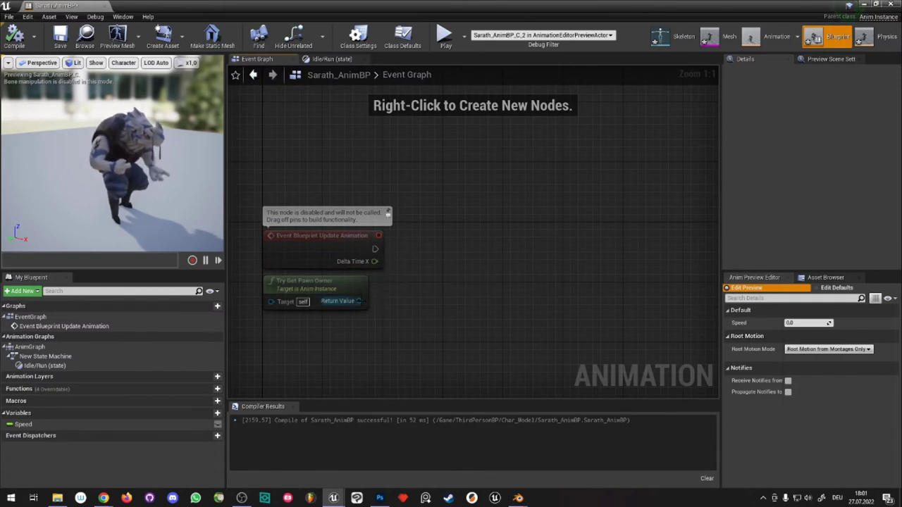
# - Add a Get Velocity node from Try Get Pawn Owner's Return Value via 'get velo'
pyautogui.moveTo(359, 301); pyautogui.dragTo(418, 316)
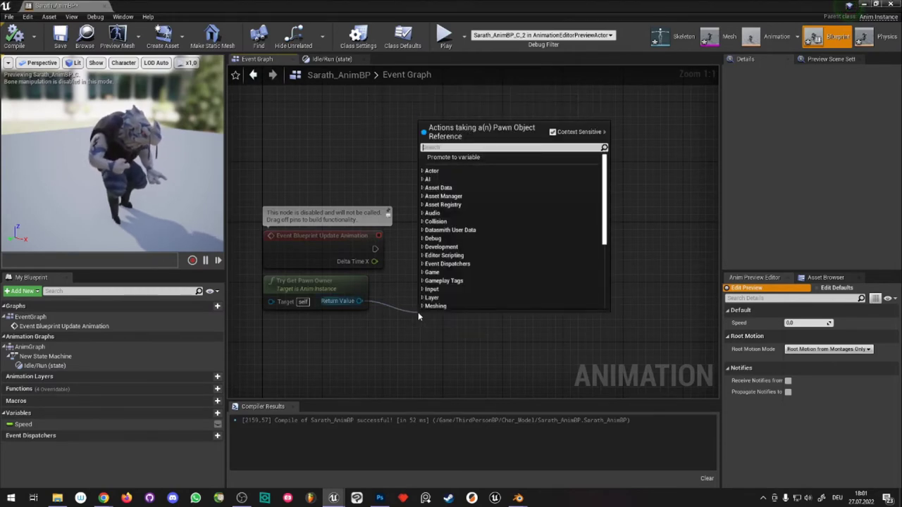
pyautogui.write('get velo')
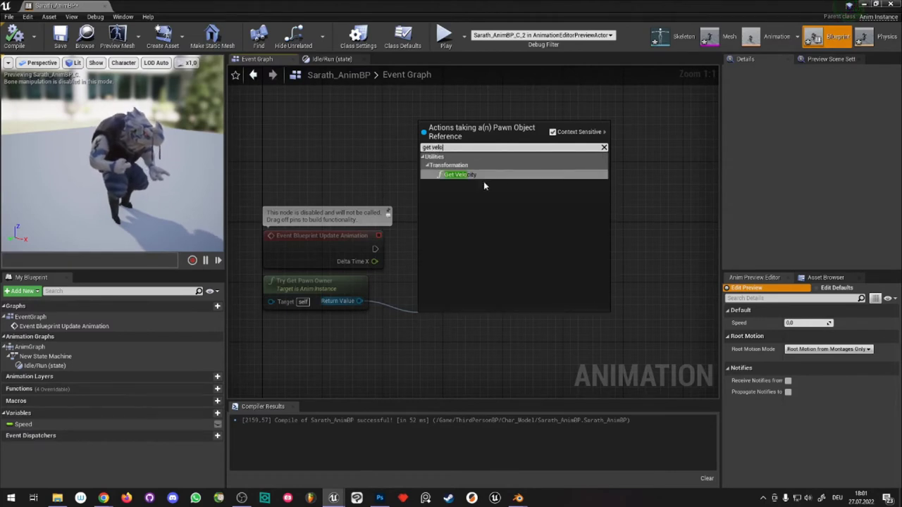
pyautogui.click(483, 176)
pyautogui.click(508, 339)
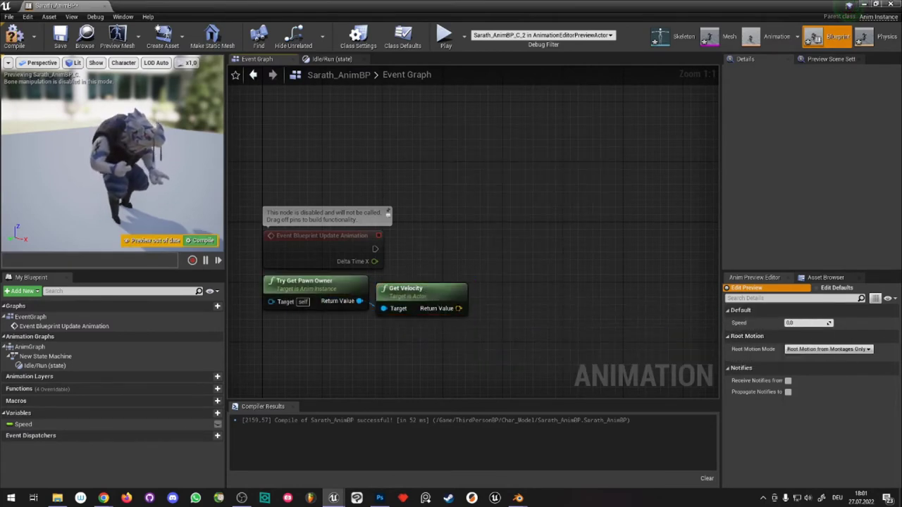
# - Connect Try Get Pawn Owner's Return Value to Get Velocity's Target pin
pyautogui.moveTo(477, 346); pyautogui.dragTo(478, 346)
pyautogui.write('get fo')
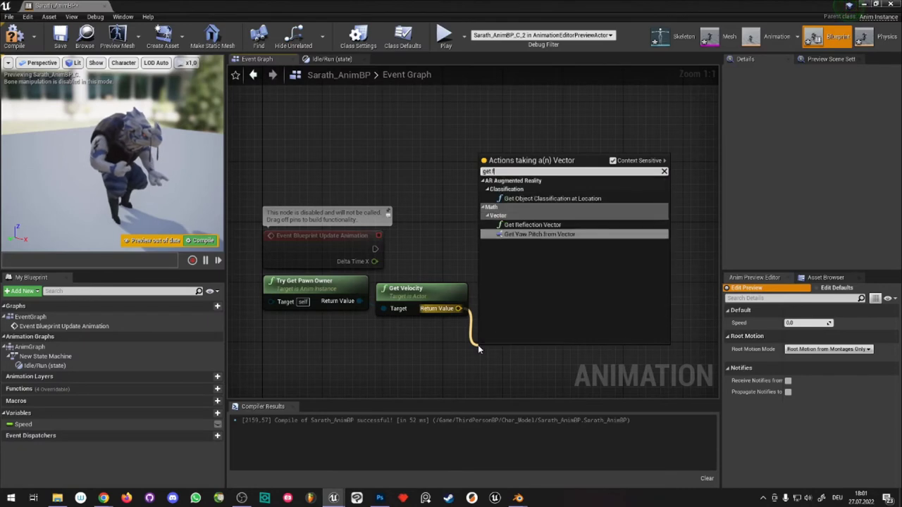
pyautogui.press('BackSpace')
pyautogui.press('BackSpace')
pyautogui.write('vec')
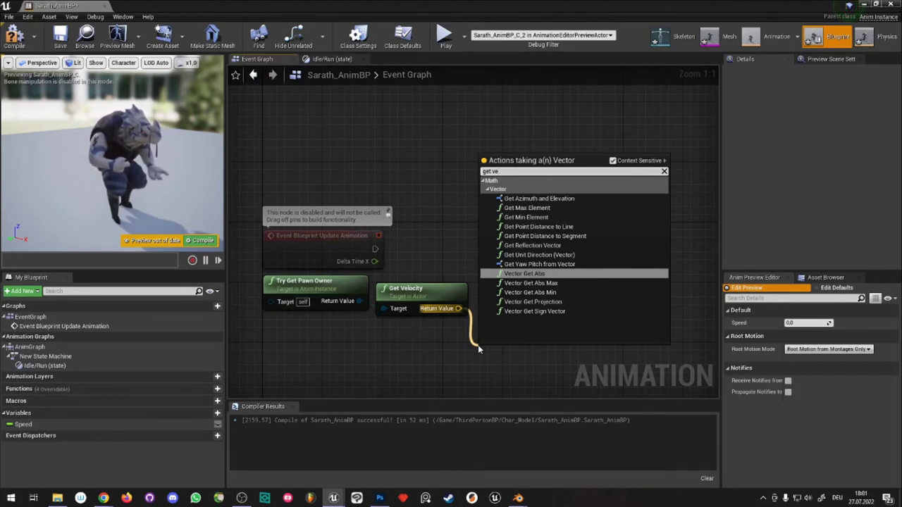
pyautogui.press('BackSpace')
pyautogui.press('BackSpace')
pyautogui.press('BackSpace')
pyautogui.press('BackSpace')
pyautogui.press('BackSpace')
pyautogui.press('BackSpace')
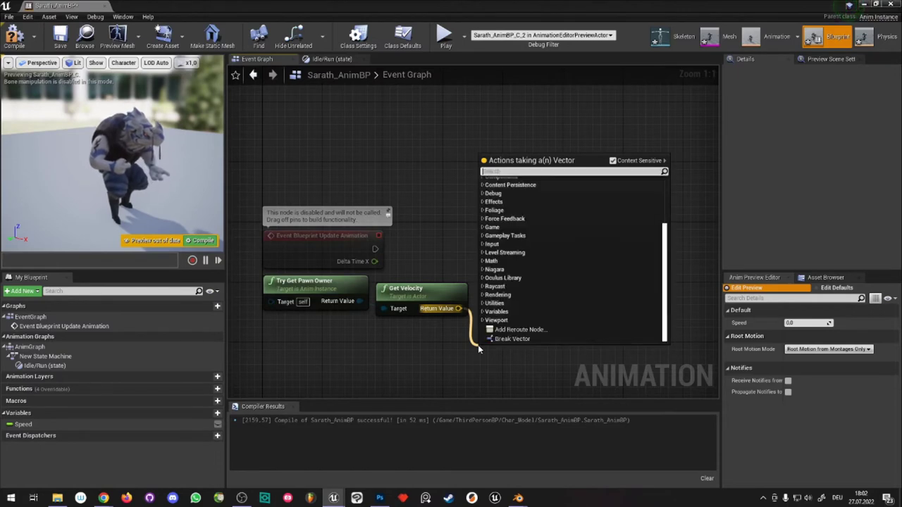
pyautogui.click(420, 350)
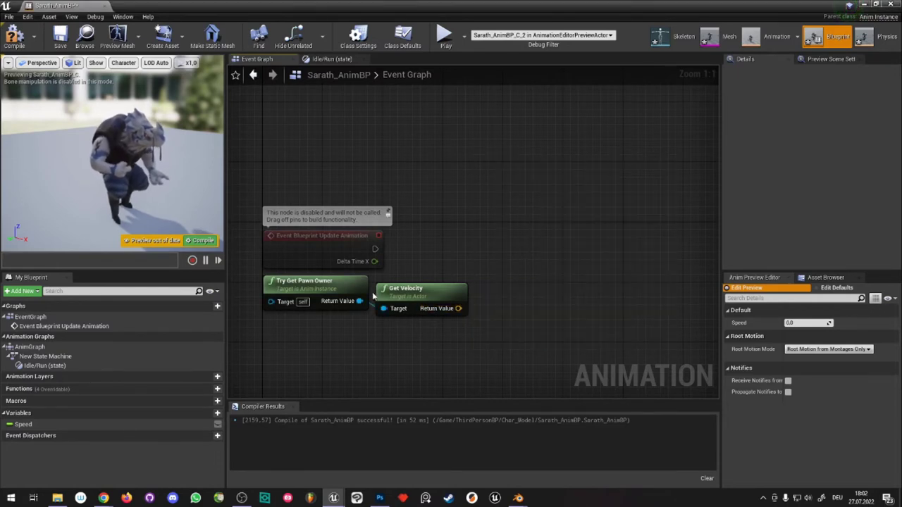
pyautogui.moveTo(373, 296); pyautogui.dragTo(383, 308)
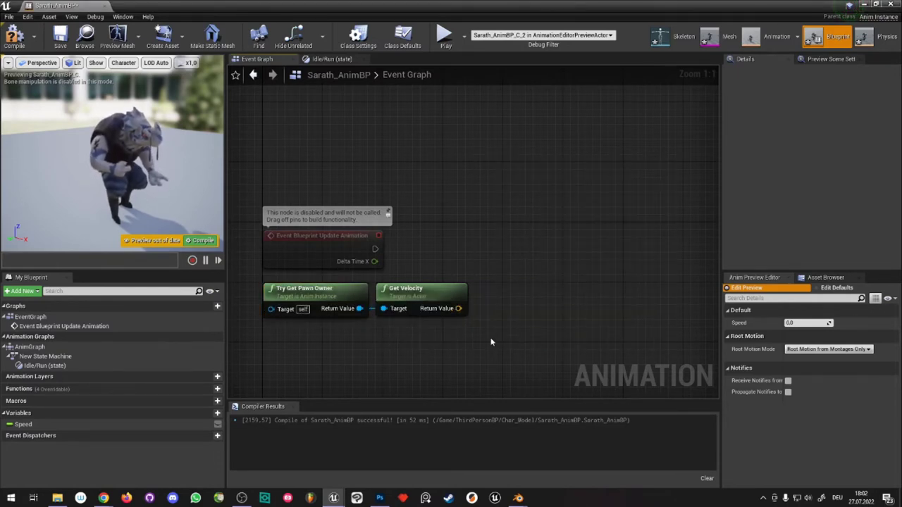
pyautogui.moveTo(334, 498)
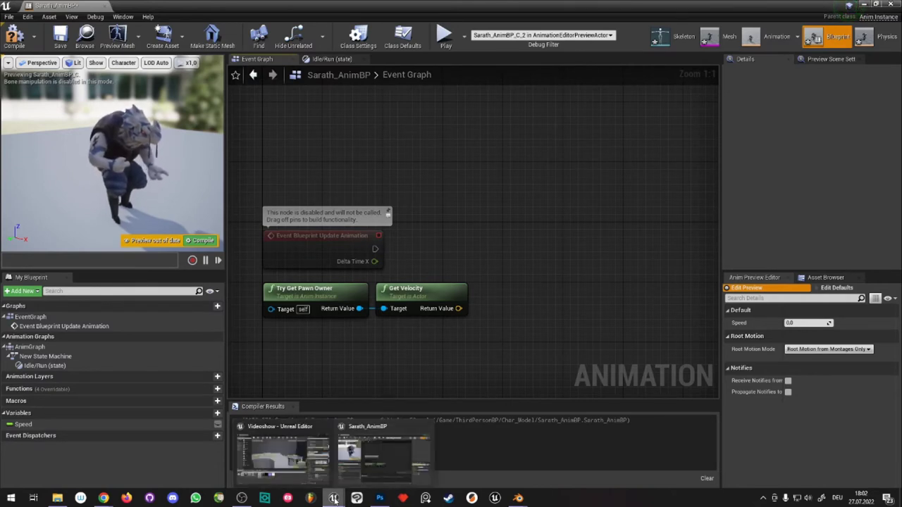
# - Drag the Speed variable into the Event Graph as a SET Speed node
pyautogui.rightClick(268, 260)
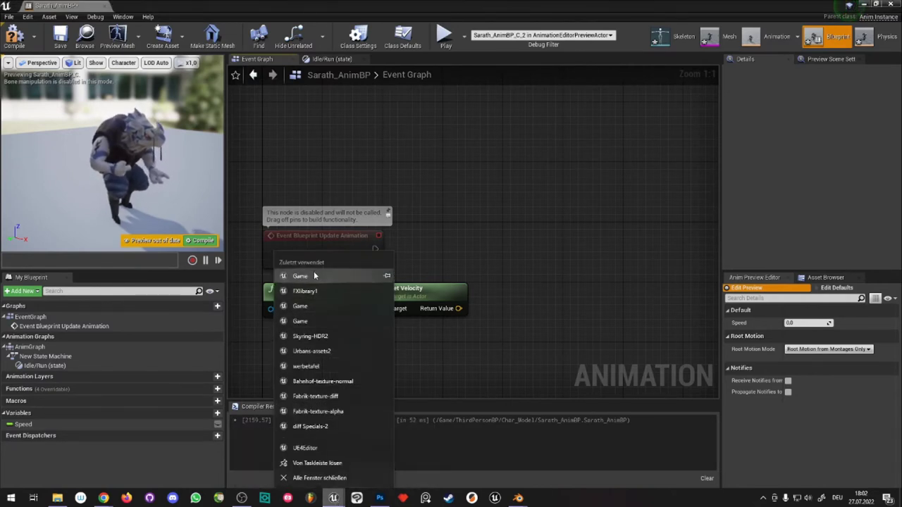
pyautogui.click(409, 266)
pyautogui.moveTo(512, 233); pyautogui.dragTo(423, 210, button='right')
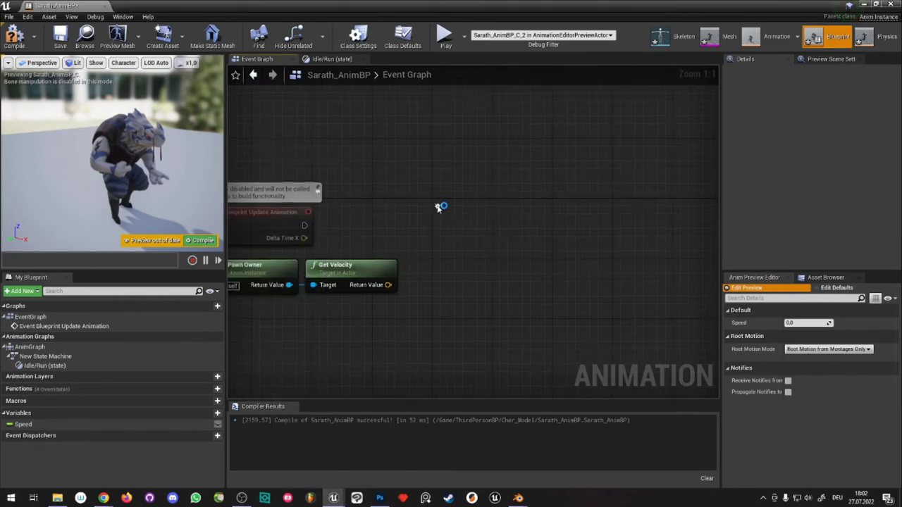
pyautogui.scroll(-1, 423, 210)
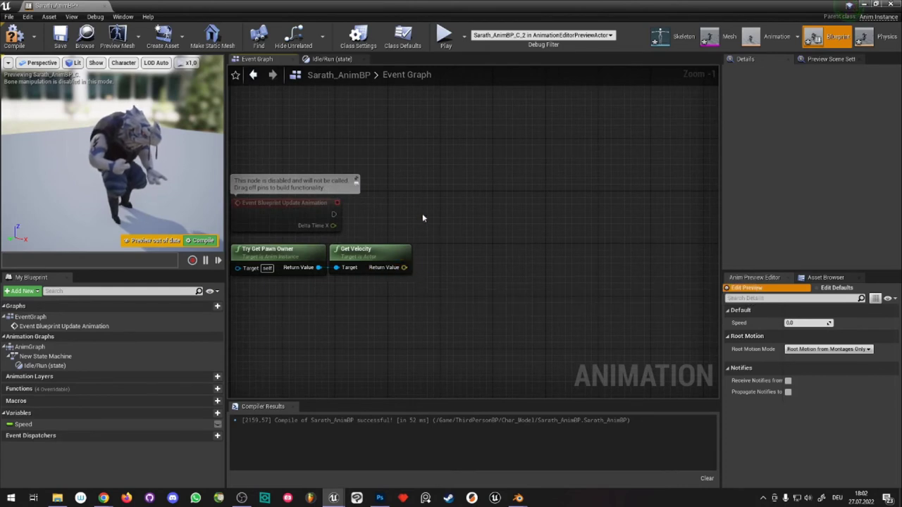
pyautogui.moveTo(25, 425)
pyautogui.mouseDown()
pyautogui.moveTo(468, 240)
pyautogui.moveTo(486, 207)
pyautogui.mouseUp()
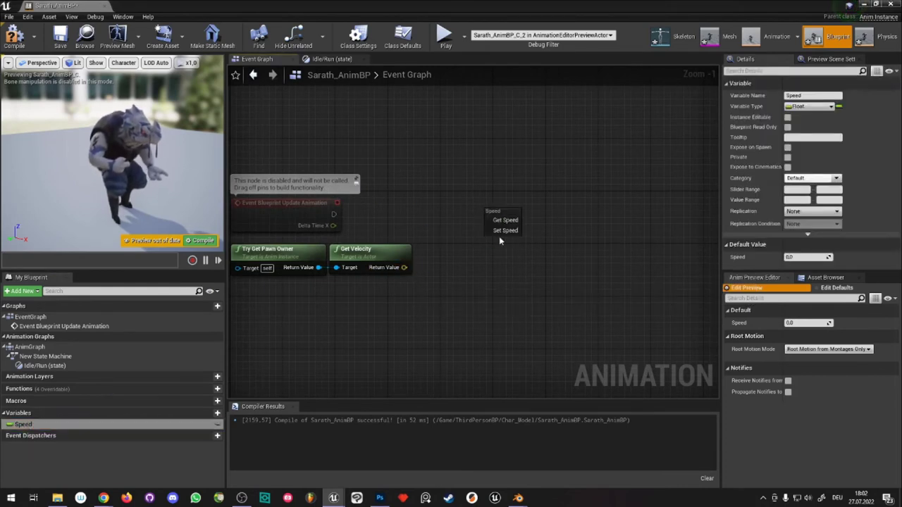
pyautogui.click(499, 234)
pyautogui.click(383, 285)
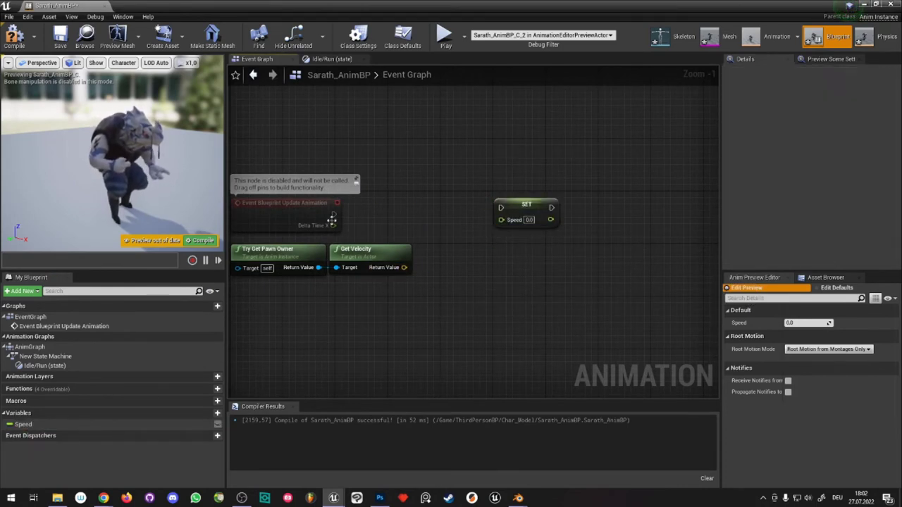
# - Connect Event Blueprint Update Animation's execution output to SET Speed
pyautogui.moveTo(334, 214); pyautogui.dragTo(501, 213)
pyautogui.click(508, 209)
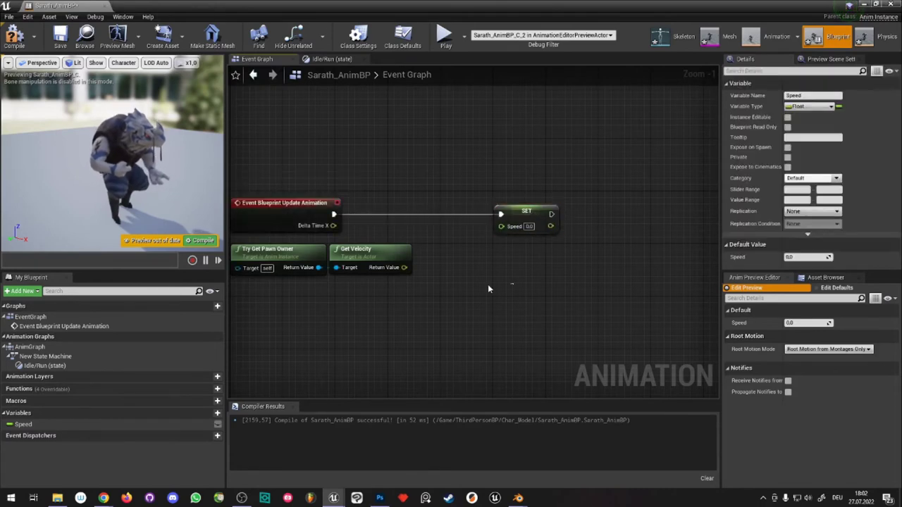
pyautogui.click(489, 287)
pyautogui.moveTo(404, 268); pyautogui.dragTo(446, 313)
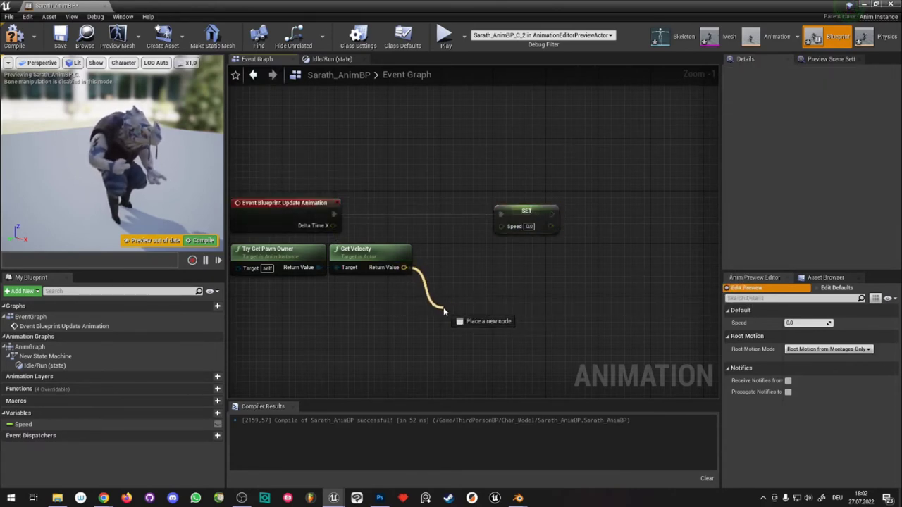
pyautogui.moveTo(444, 307); pyautogui.dragTo(438, 311)
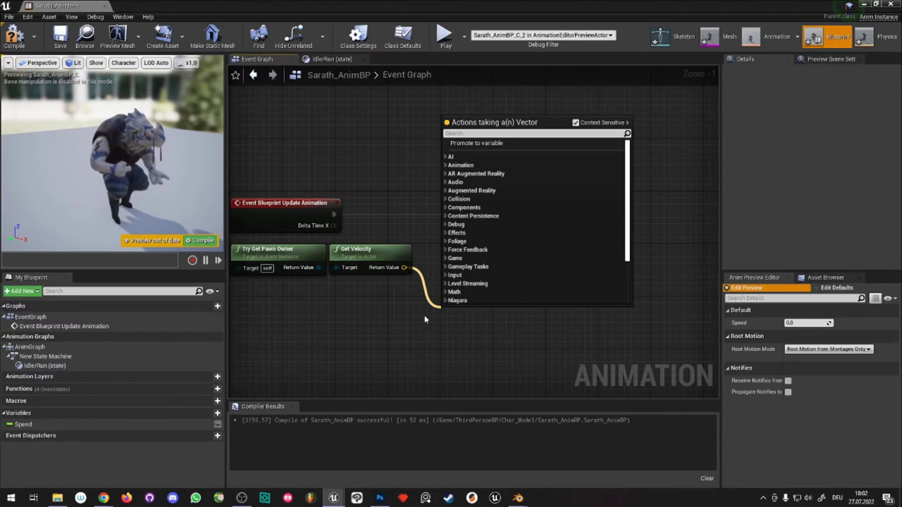
pyautogui.click(424, 319)
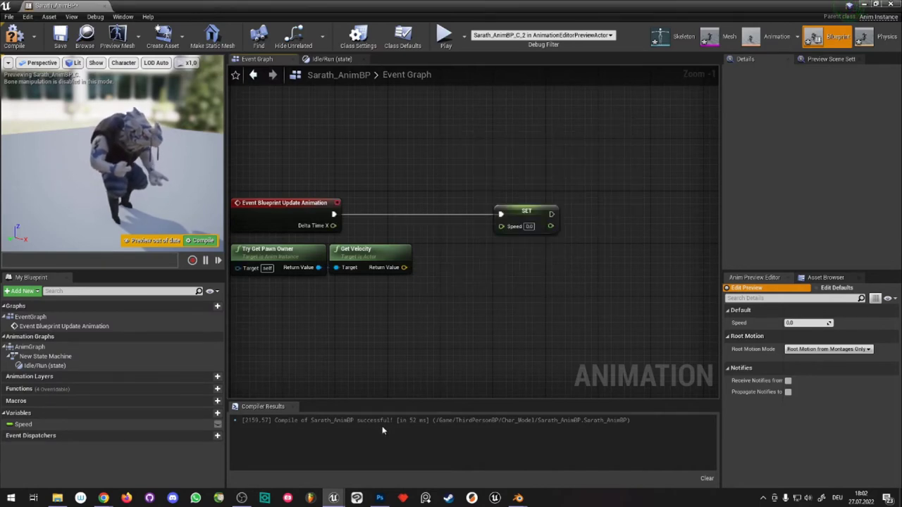
pyautogui.moveTo(333, 499)
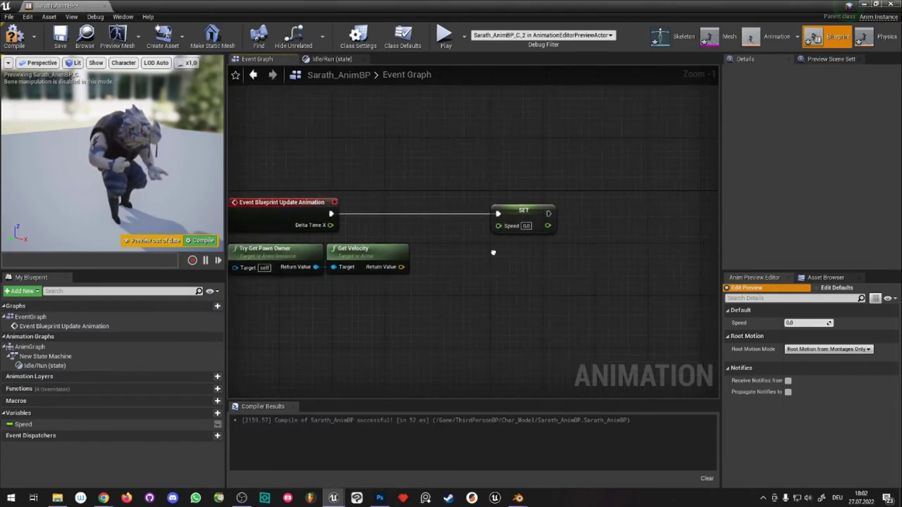
# - Move Try Get Pawn Owner below Get Velocity and try an 'is in ai' action search
pyautogui.moveTo(380, 284); pyautogui.dragTo(389, 283, button='right')
pyautogui.moveTo(279, 254); pyautogui.dragTo(280, 293)
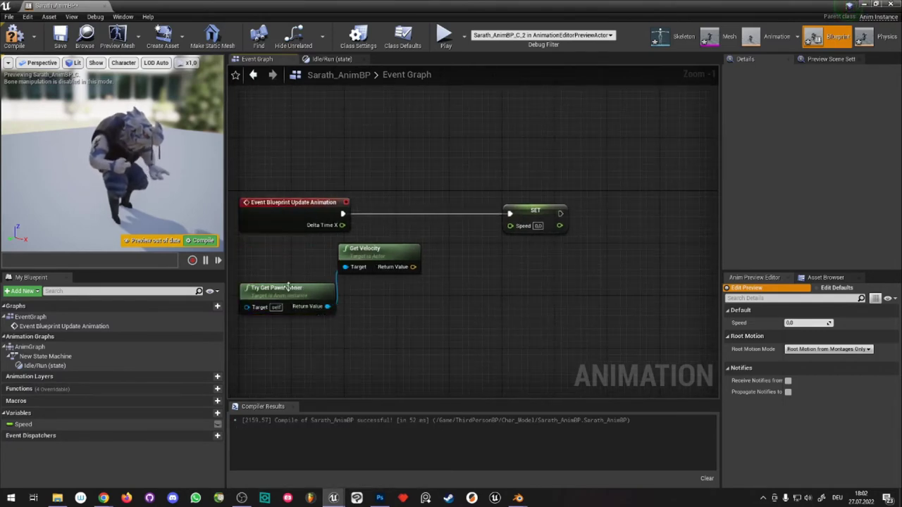
pyautogui.moveTo(328, 310); pyautogui.dragTo(526, 316)
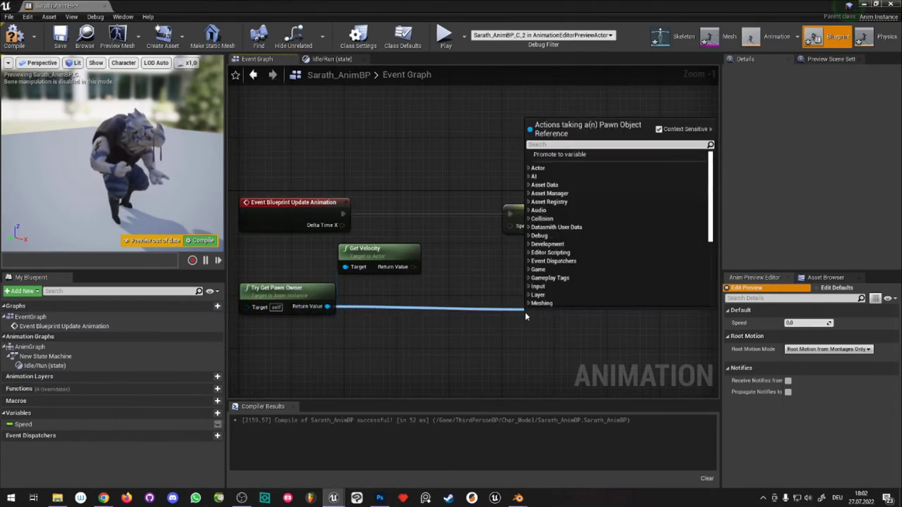
pyautogui.write('is in ai')
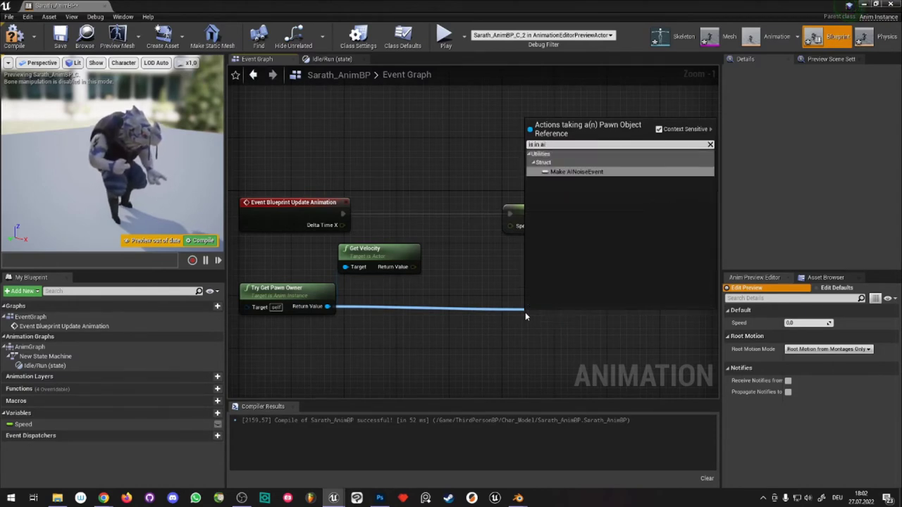
pyautogui.press('BackSpace')
pyautogui.press('BackSpace')
pyautogui.press('BackSpace')
pyautogui.press('BackSpace')
pyautogui.press('BackSpace')
pyautogui.press('BackSpace')
pyautogui.press('BackSpace')
pyautogui.press('BackSpace')
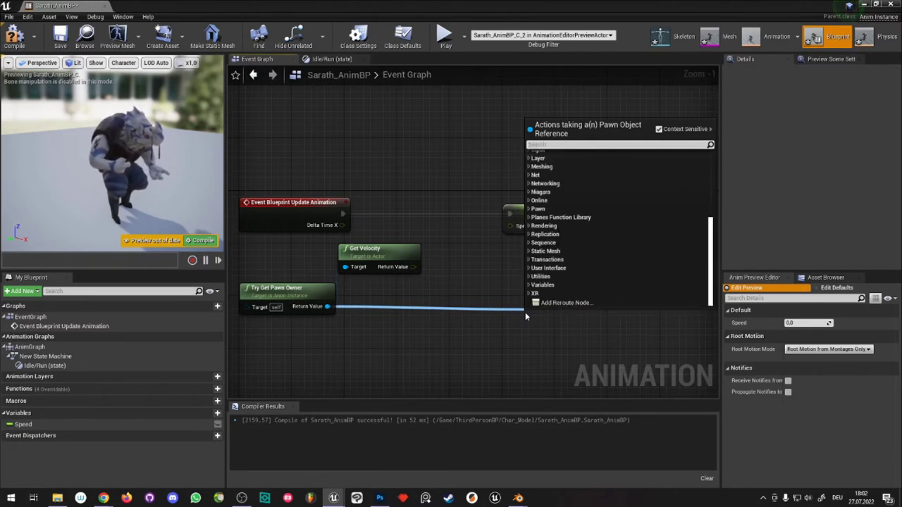
pyautogui.click(478, 340)
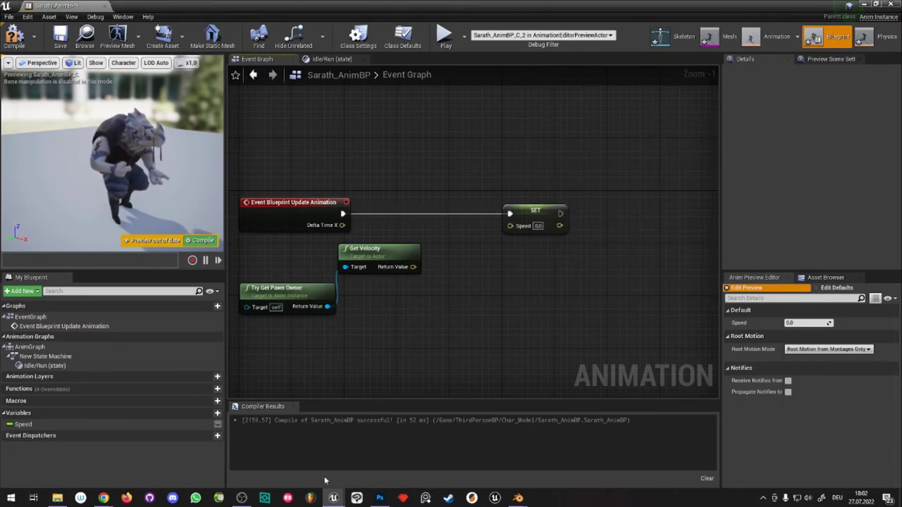
# - Switch to the level editor and select the ThirdPersonCharacter
pyautogui.moveTo(334, 498)
pyautogui.click(437, 451)
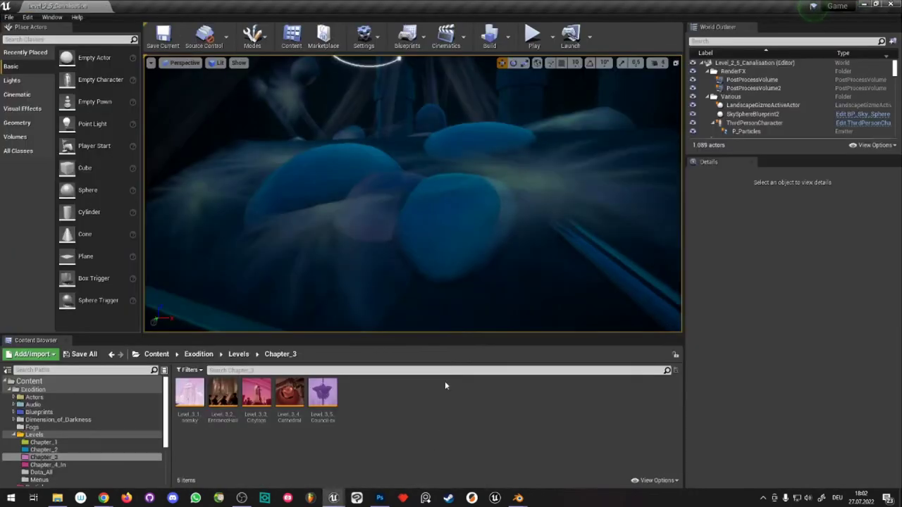
pyautogui.moveTo(675, 202); pyautogui.dragTo(675, 203, button='right')
pyautogui.click(381, 208)
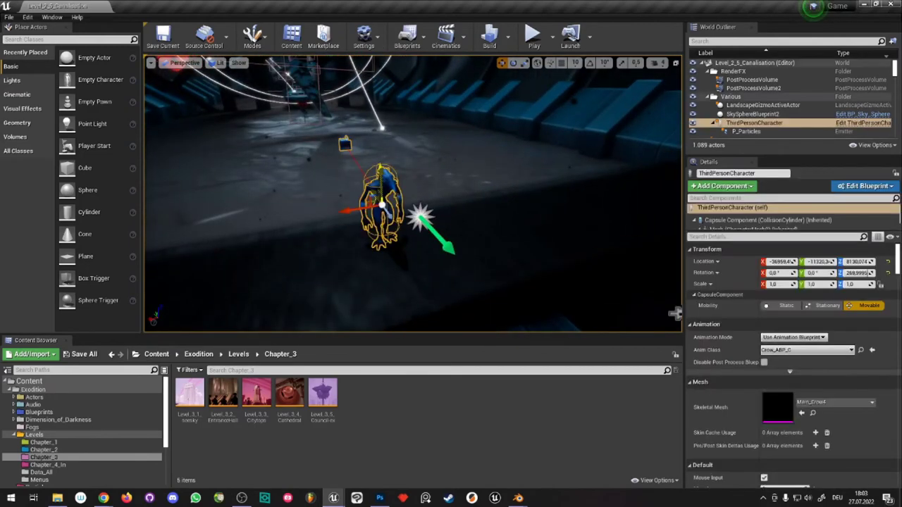
# - Browse to the Anim Class asset Crow_ABP from Details and open it
pyautogui.scroll(-5, 782, 349)
pyautogui.scroll(-5, 801, 370)
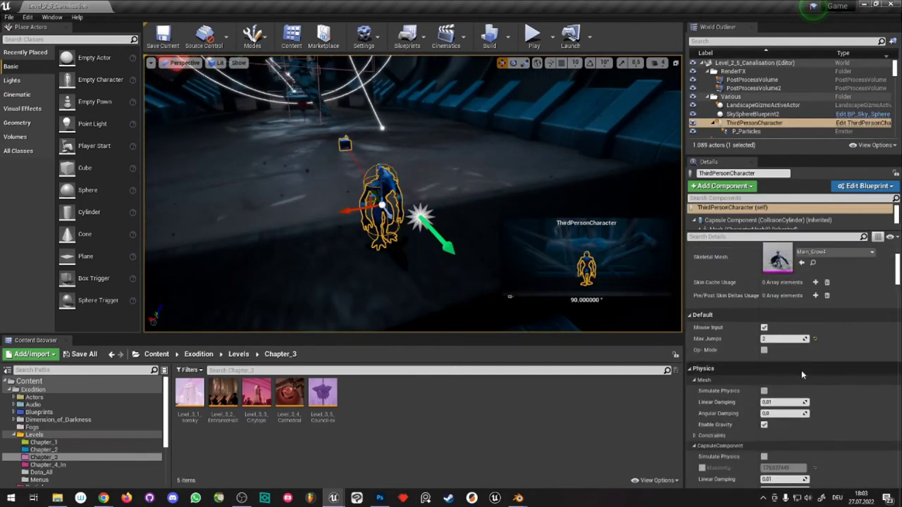
pyautogui.scroll(-5, 802, 370)
pyautogui.scroll(-5, 802, 370)
pyautogui.scroll(15, 801, 372)
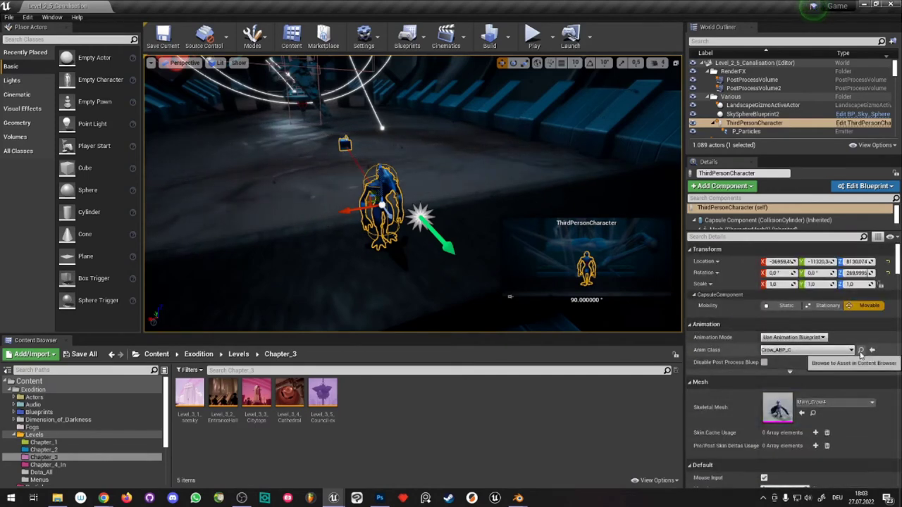
pyautogui.click(860, 350)
pyautogui.doubleClick(386, 399)
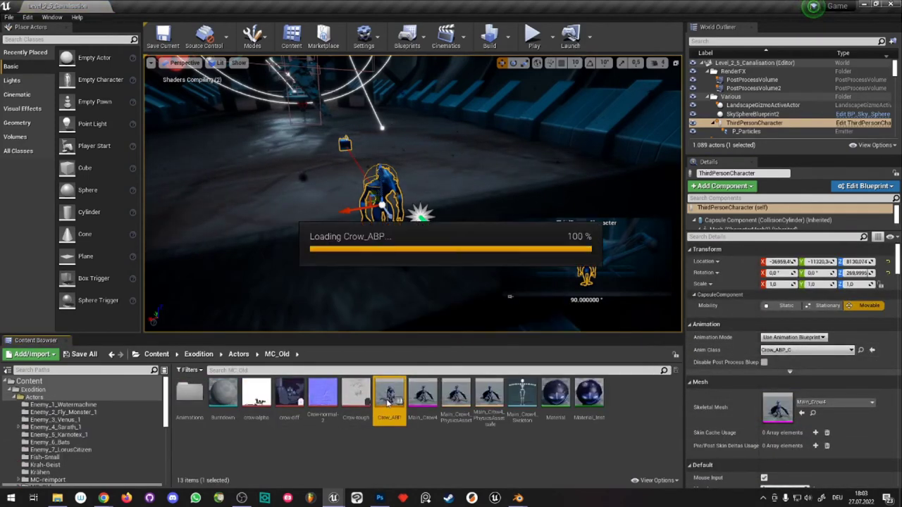
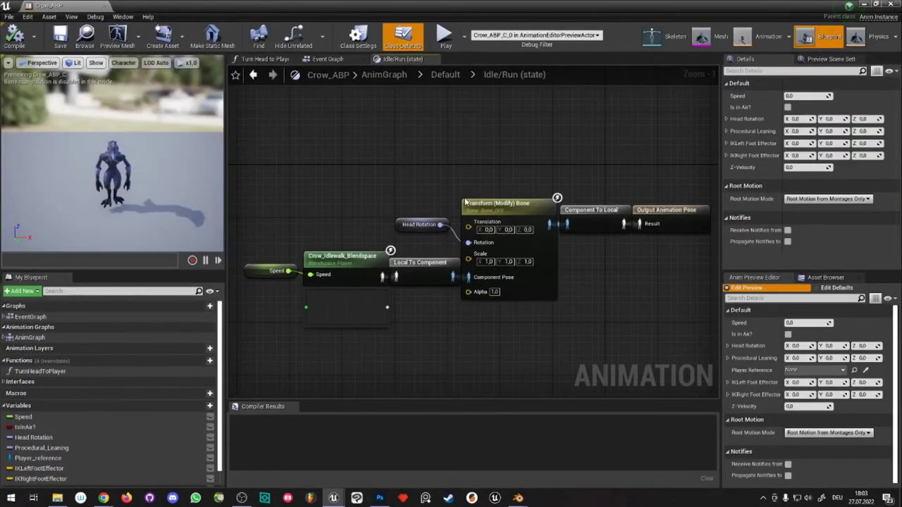
# - Open Crow_ABP's Event Graph and browse to the PawnOwner validity check and Set IsInAir section
pyautogui.scroll(-5, 439, 172)
pyautogui.scroll(3, 430, 180)
pyautogui.click(321, 59)
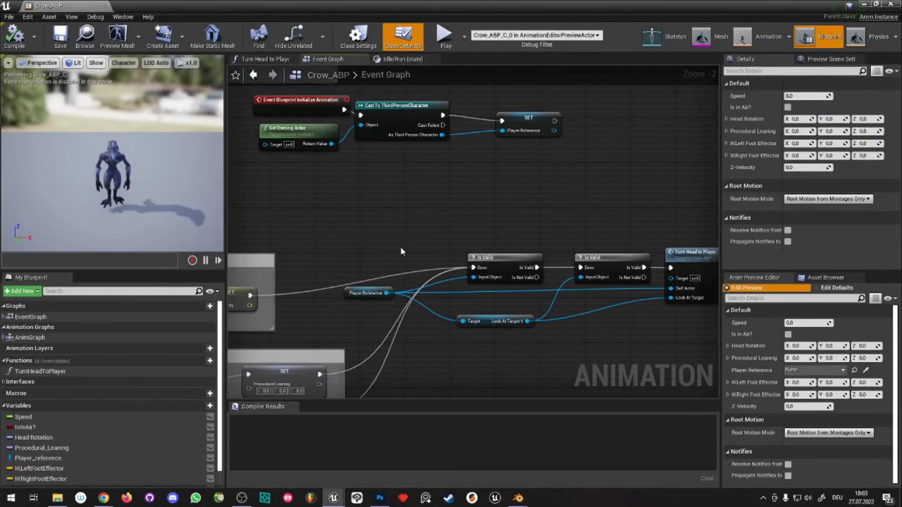
pyautogui.scroll(-3, 447, 230)
pyautogui.scroll(-1, 553, 245)
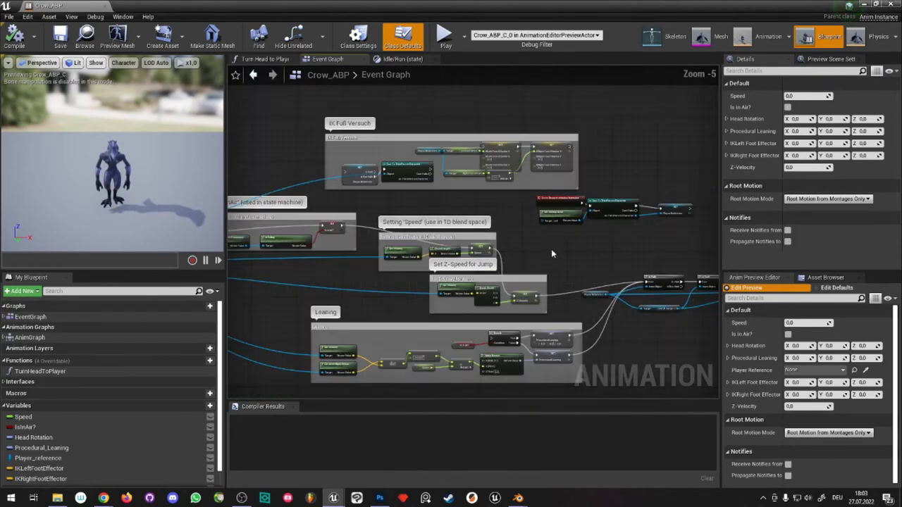
pyautogui.moveTo(551, 249); pyautogui.dragTo(576, 244, button='right')
pyautogui.scroll(5, 431, 201)
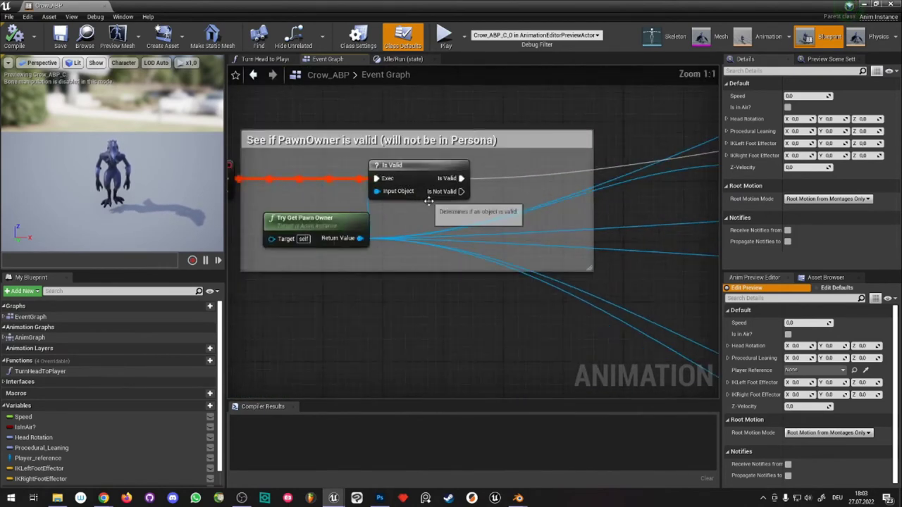
pyautogui.scroll(-1, 463, 241)
pyautogui.scroll(-1, 406, 243)
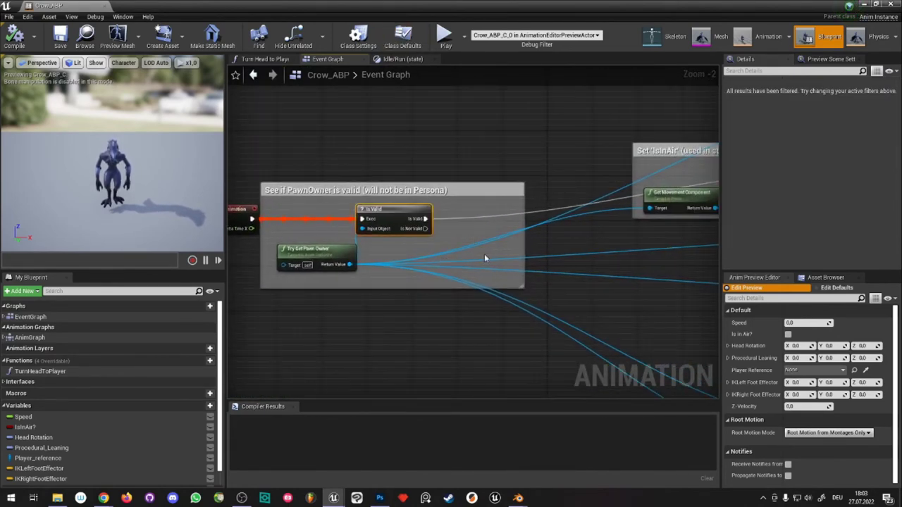
pyautogui.moveTo(485, 254)
pyautogui.mouseDown(button='right')
pyautogui.moveTo(526, 252)
pyautogui.moveTo(452, 252)
pyautogui.moveTo(459, 246)
pyautogui.mouseUp(button='right')
# - Inspect the IsInAir SET, Is Falling and VectorLength nodes, then return to the Game level editor
pyautogui.click(502, 191)
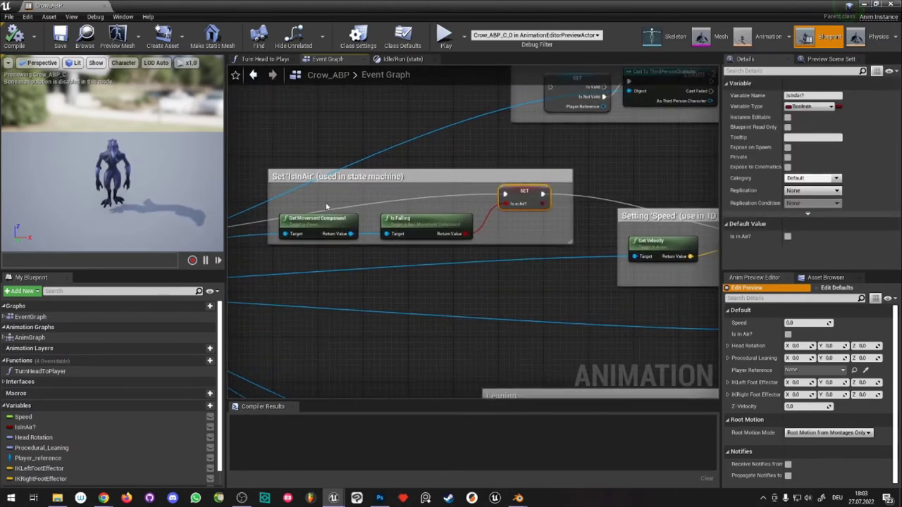
pyautogui.moveTo(326, 206); pyautogui.dragTo(437, 286)
pyautogui.moveTo(478, 278); pyautogui.dragTo(539, 260, button='right')
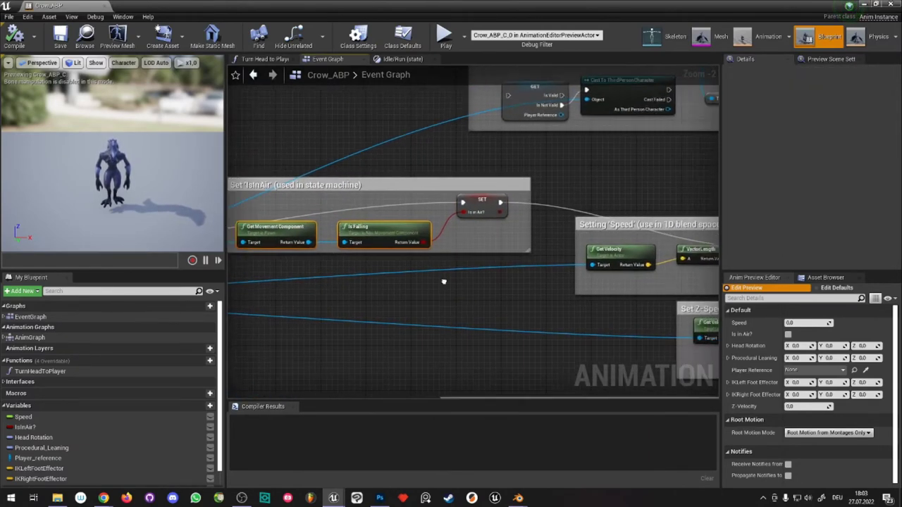
pyautogui.moveTo(576, 240); pyautogui.dragTo(565, 246)
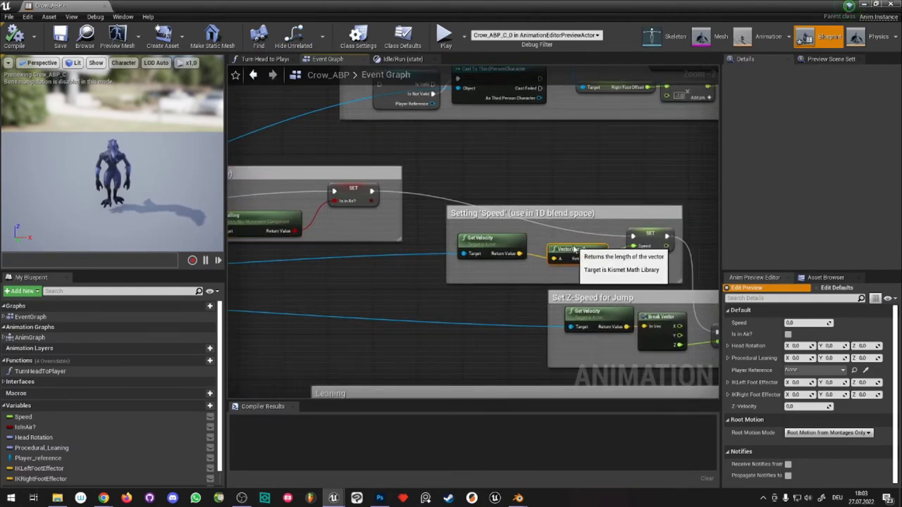
pyautogui.moveTo(595, 263); pyautogui.dragTo(559, 259, button='right')
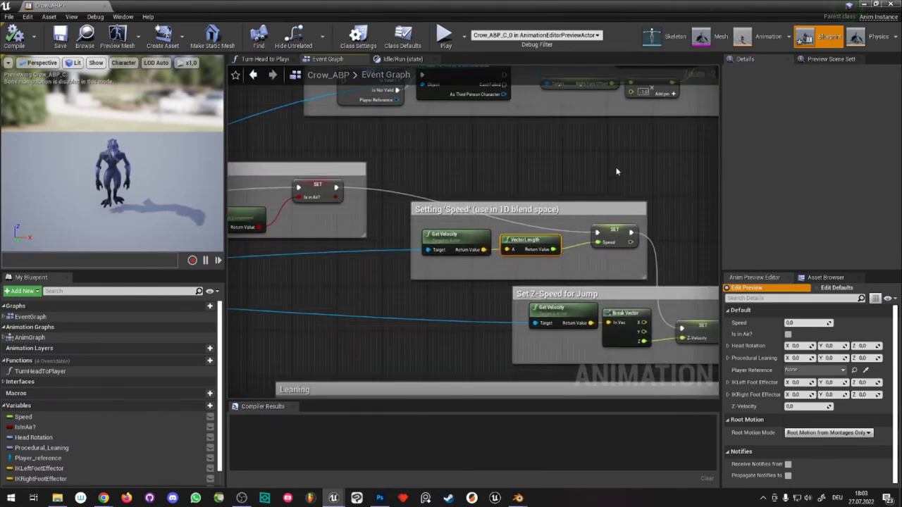
pyautogui.click(863, 4)
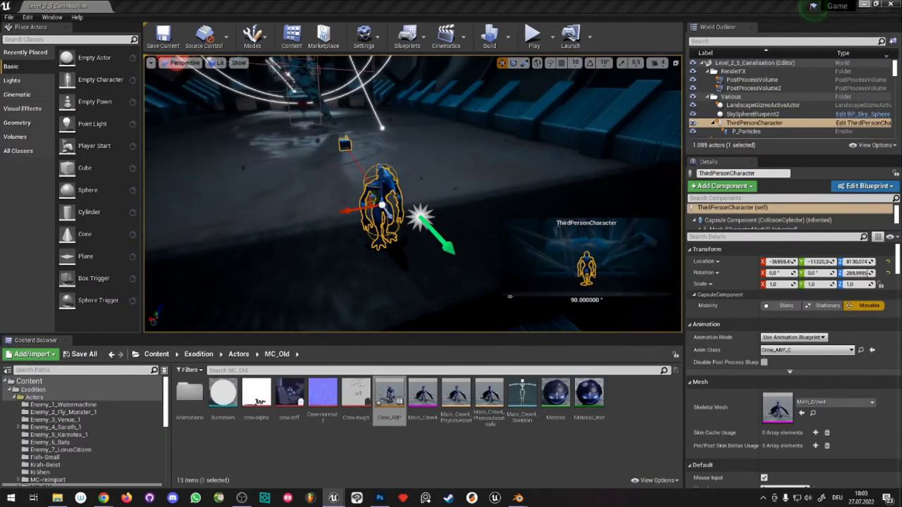
# - Bring the Sarath_AnimBP blueprint editor to the front
pyautogui.click(865, 4)
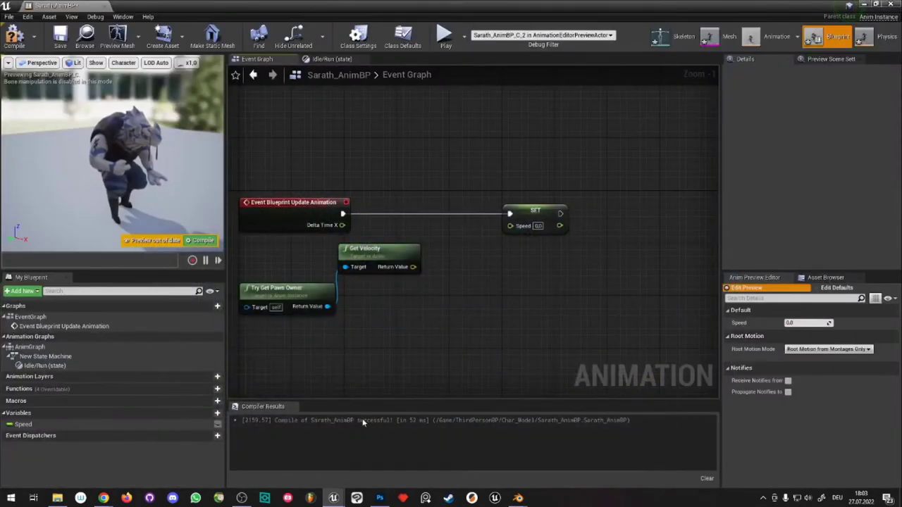
pyautogui.moveTo(334, 498)
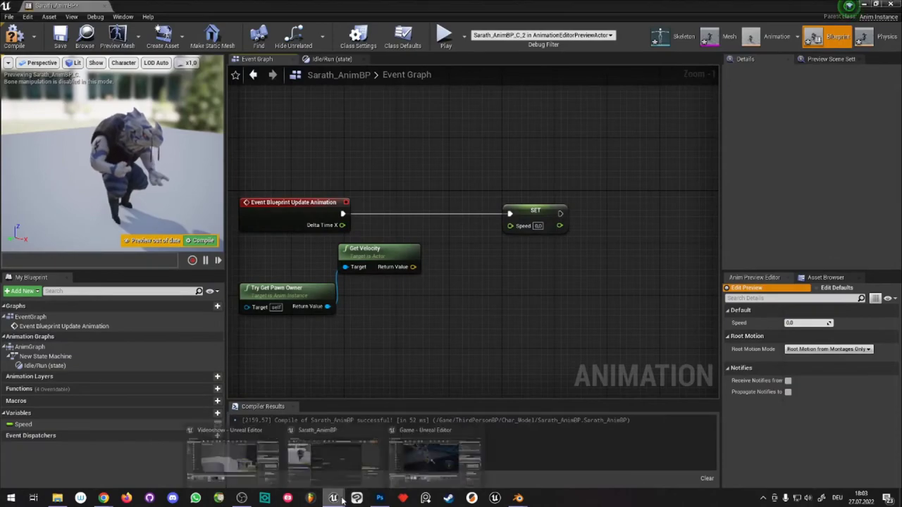
pyautogui.click(451, 470)
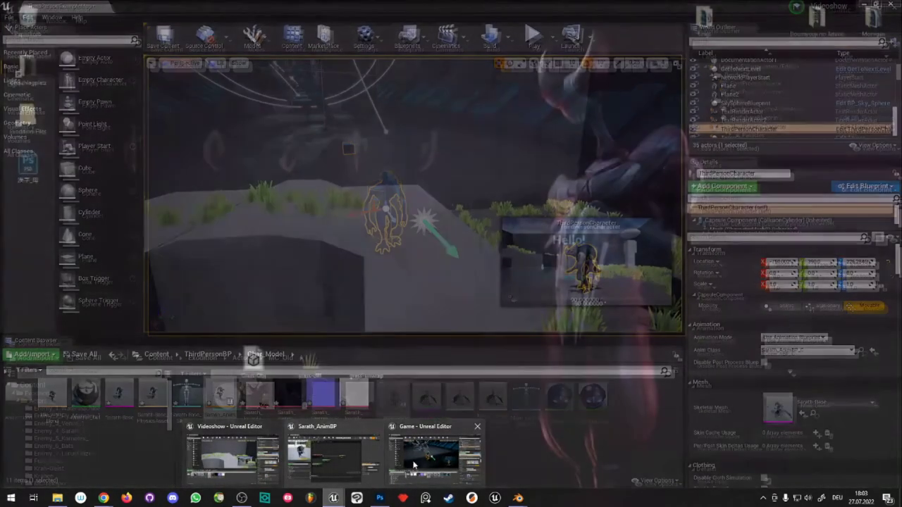
pyautogui.click(437, 458)
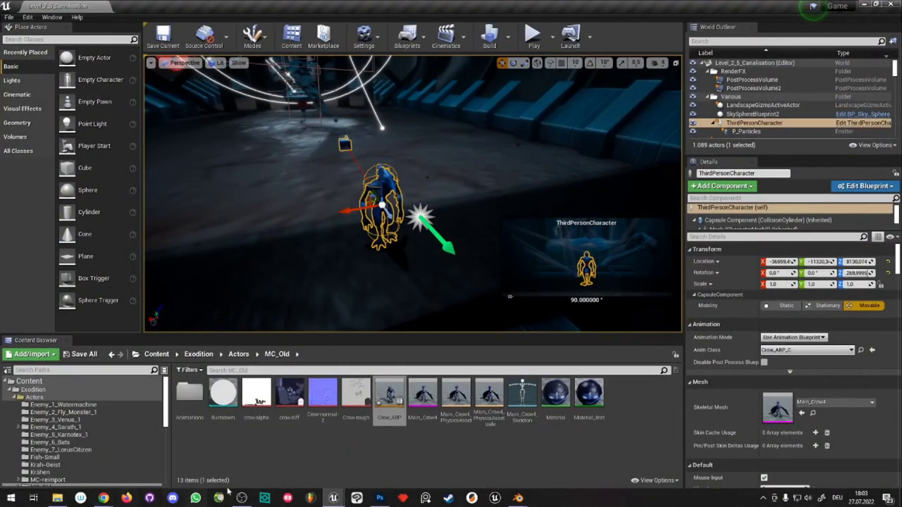
pyautogui.moveTo(334, 498)
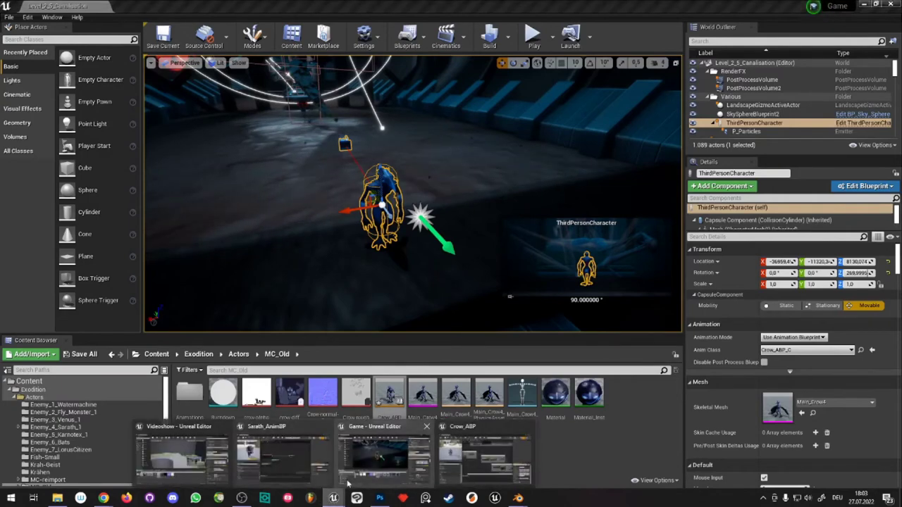
pyautogui.click(309, 466)
# - Add a VectorLength node fed by Get Velocity and wire its result into SET Speed
pyautogui.moveTo(393, 253); pyautogui.dragTo(410, 255, button='right')
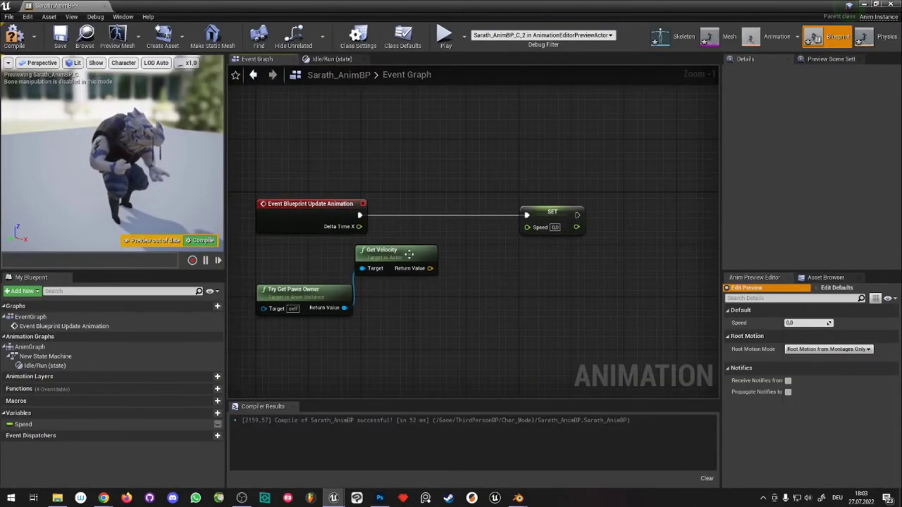
pyautogui.moveTo(410, 252)
pyautogui.mouseDown()
pyautogui.moveTo(409, 272)
pyautogui.moveTo(497, 271)
pyautogui.mouseUp()
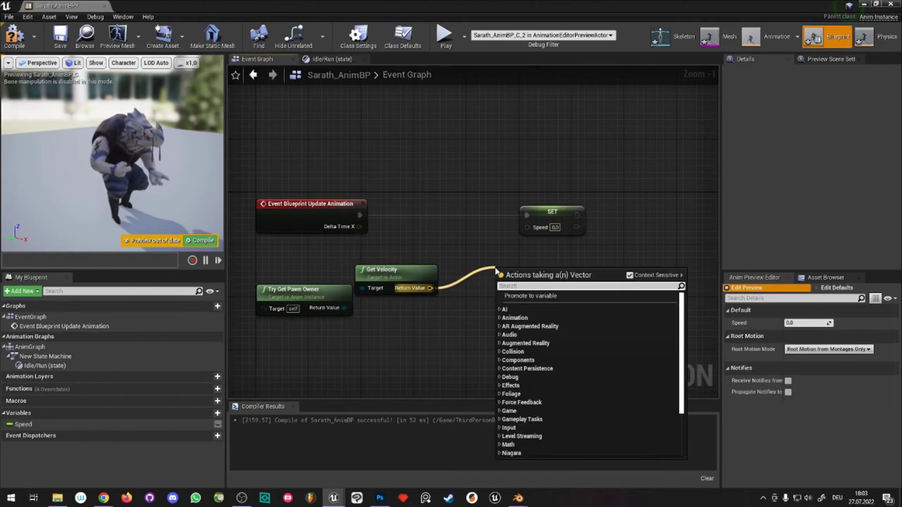
pyautogui.write('vector l')
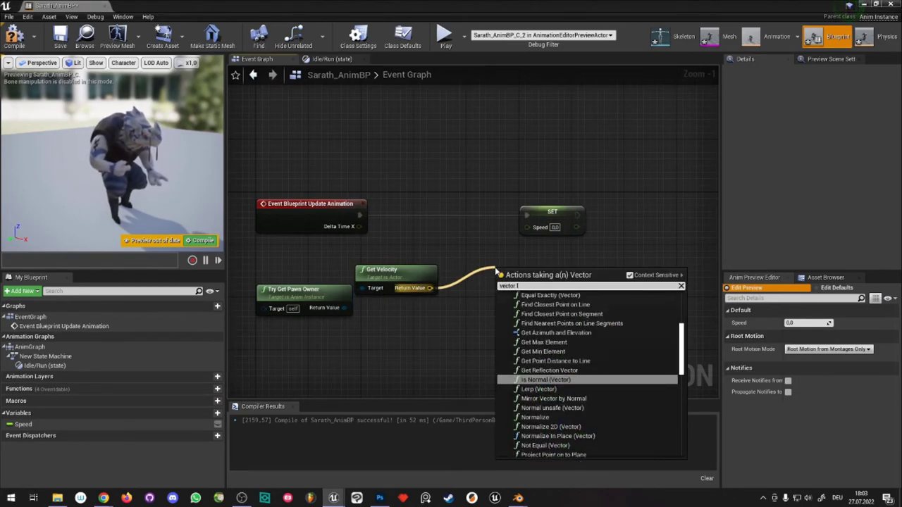
pyautogui.write('eng')
pyautogui.click(547, 313)
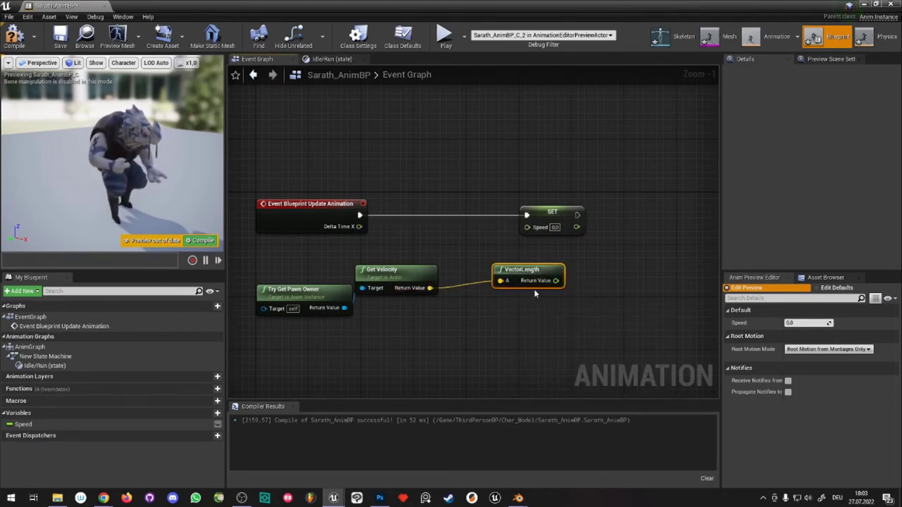
pyautogui.click(542, 297)
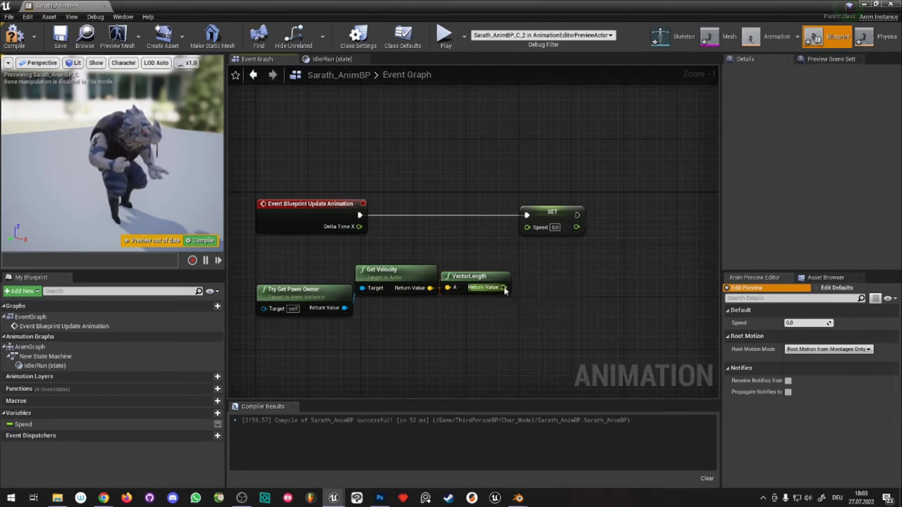
pyautogui.moveTo(505, 289); pyautogui.dragTo(528, 227)
pyautogui.moveTo(321, 294); pyautogui.dragTo(314, 274)
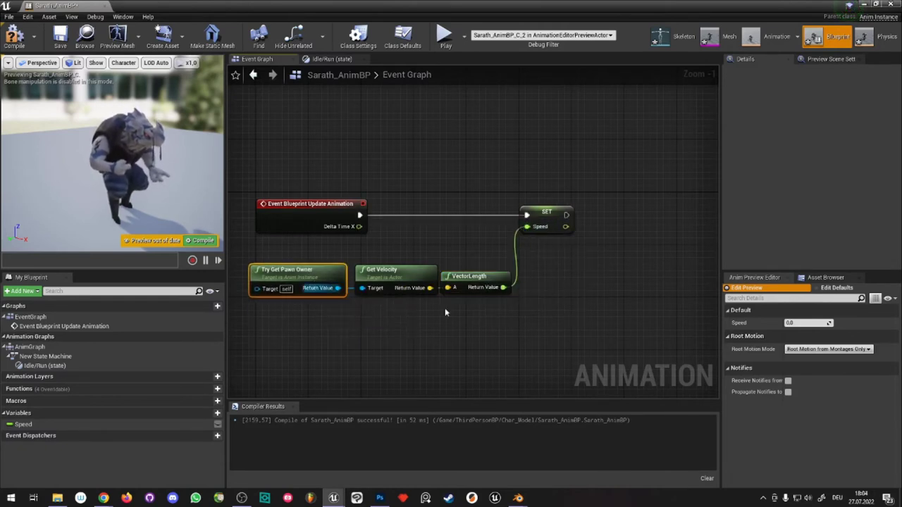
# - Tidy the layout of Get Velocity, VectorLength, the update event and Try Get Pawn Owner
pyautogui.moveTo(445, 312); pyautogui.dragTo(494, 335, button='right')
pyautogui.moveTo(465, 335); pyautogui.dragTo(557, 286)
pyautogui.moveTo(515, 310); pyautogui.dragTo(594, 290)
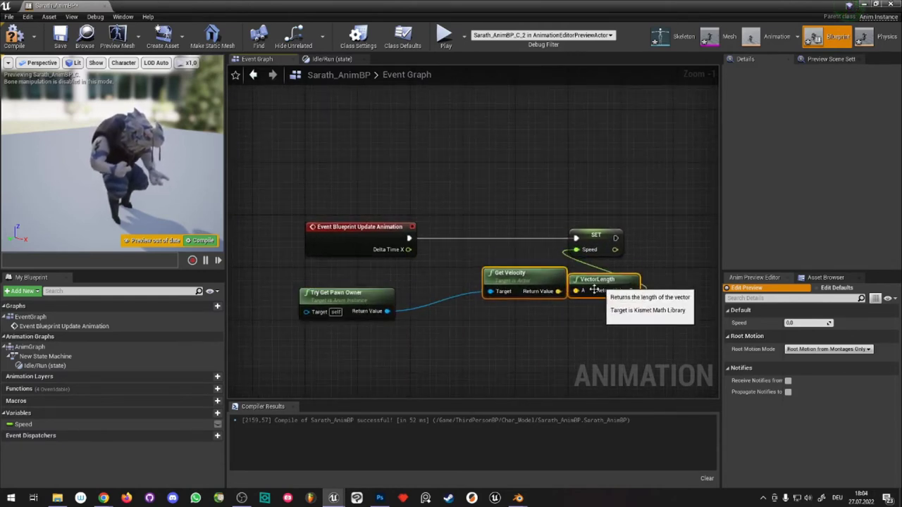
pyautogui.moveTo(595, 289); pyautogui.dragTo(640, 306, button='right')
pyautogui.moveTo(410, 264); pyautogui.dragTo(330, 219)
pyautogui.moveTo(355, 303)
pyautogui.mouseDown()
pyautogui.moveTo(292, 275)
pyautogui.moveTo(442, 255)
pyautogui.mouseUp()
# - Add an Is Valid node for the pawn owner and delete the unwanted Is Valid function node
pyautogui.write('is ')
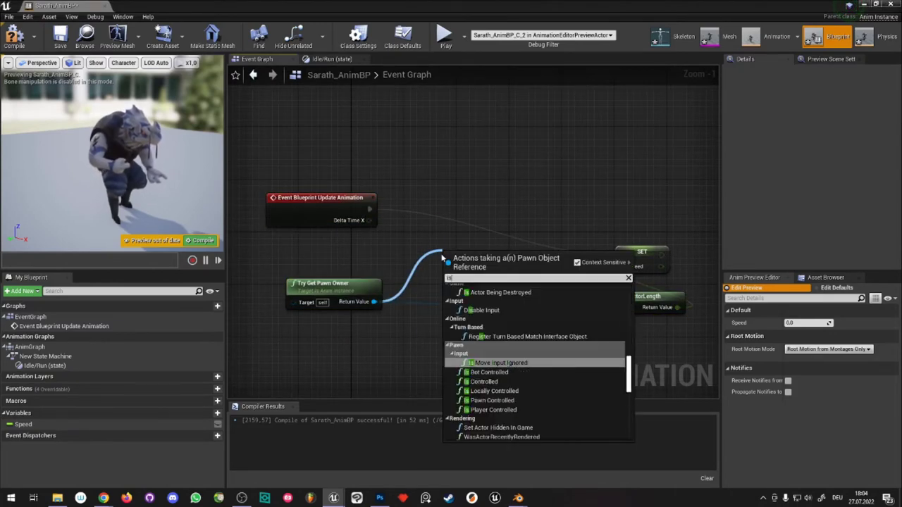
pyautogui.write('valid')
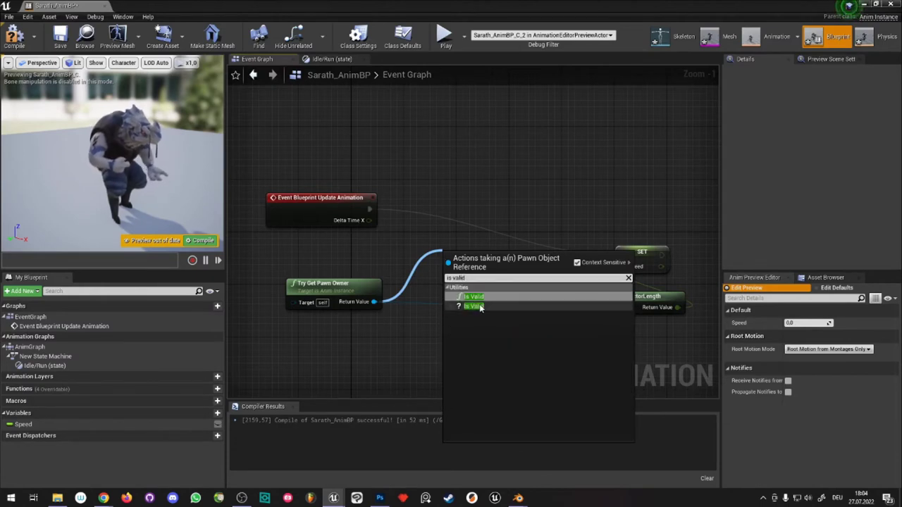
pyautogui.click(474, 306)
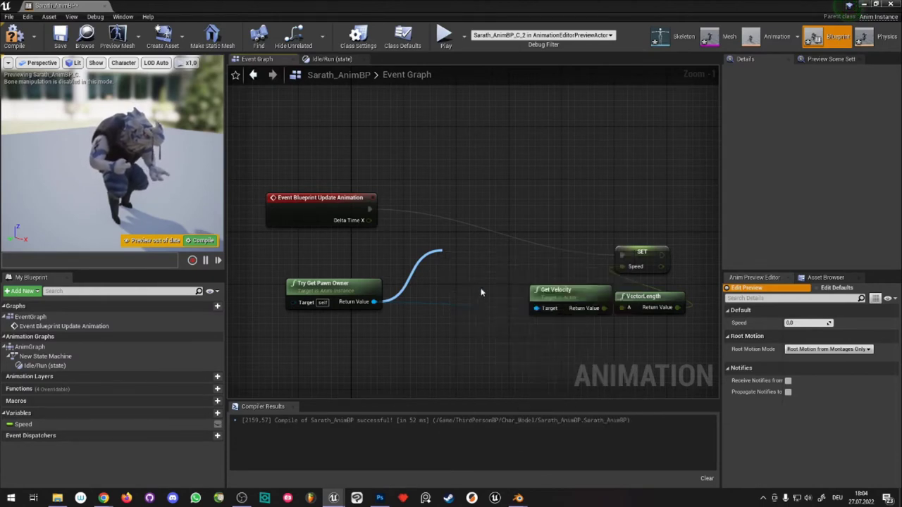
pyautogui.moveTo(475, 279); pyautogui.dragTo(449, 256)
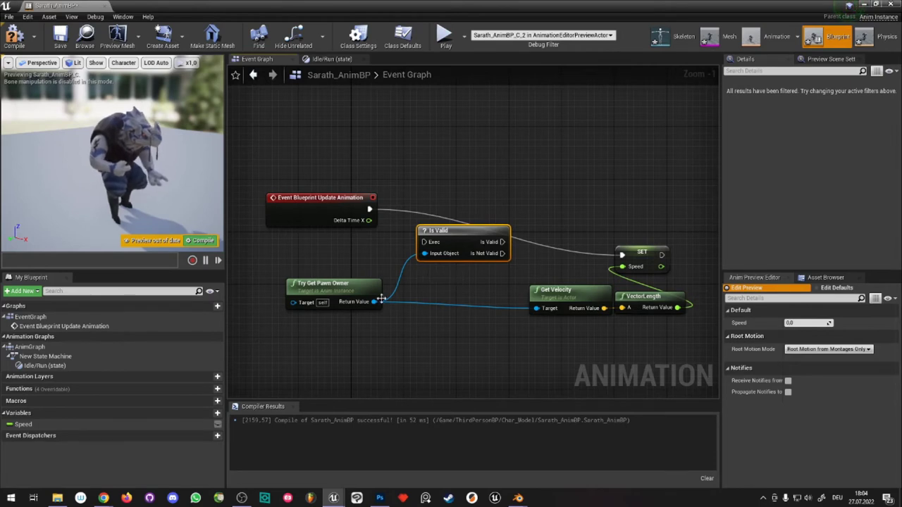
pyautogui.moveTo(379, 301); pyautogui.dragTo(398, 339)
pyautogui.write('is valid')
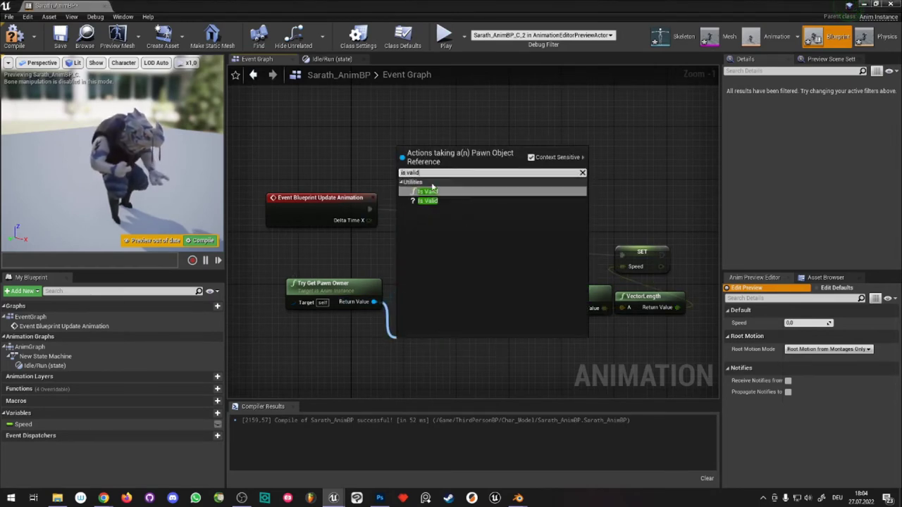
pyautogui.press('Return')
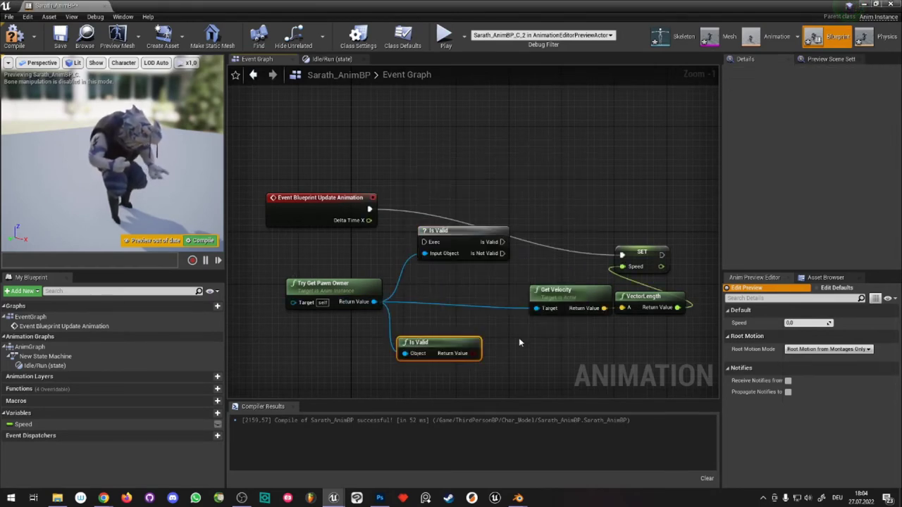
pyautogui.press('Delete')
# - Add the Is Valid macro from the pawn owner output and position it
pyautogui.moveTo(373, 302); pyautogui.dragTo(400, 353)
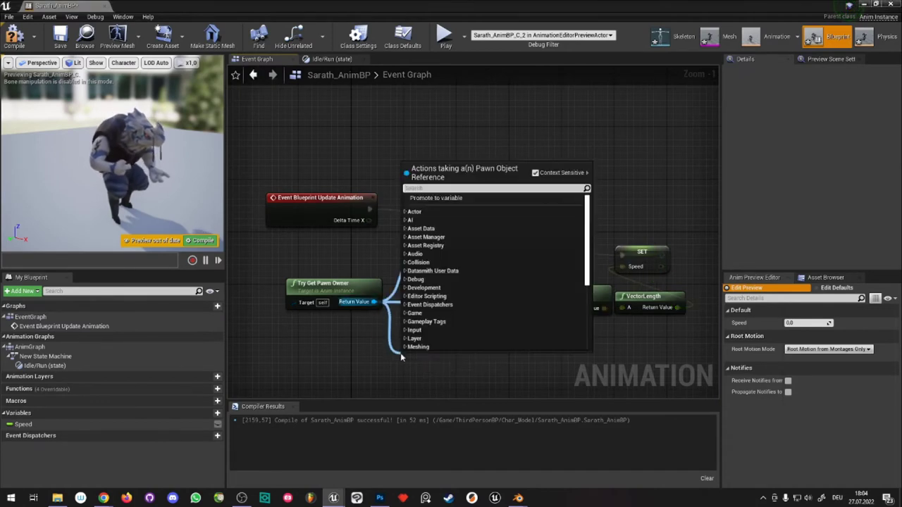
pyautogui.write('is valid')
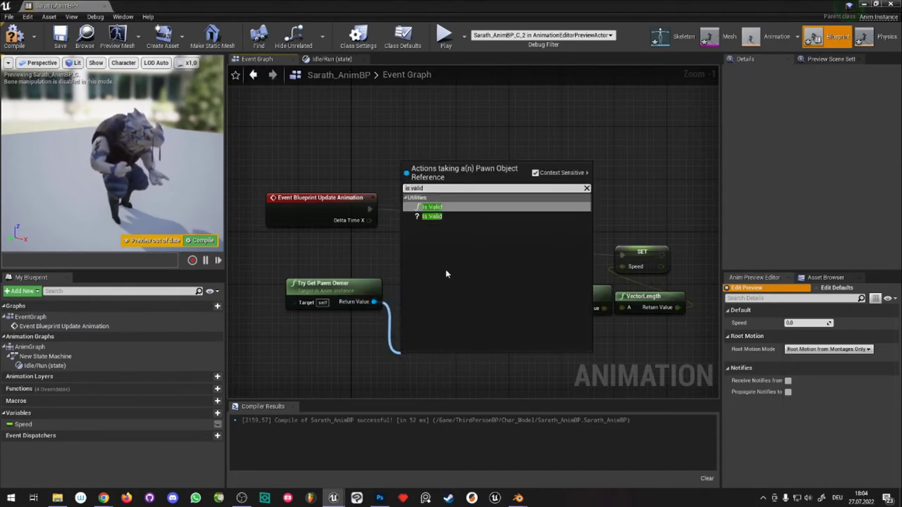
pyautogui.press('Down')
pyautogui.press('Return')
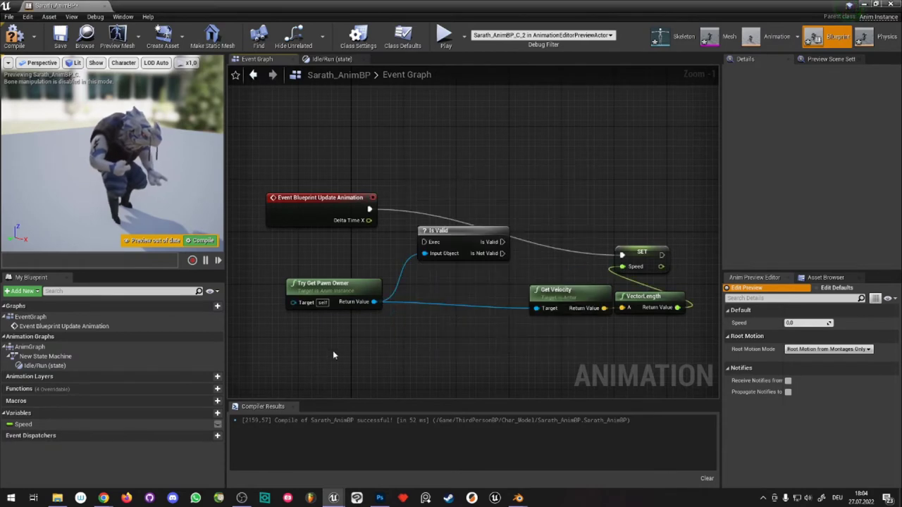
pyautogui.moveTo(442, 234); pyautogui.dragTo(436, 254)
pyautogui.moveTo(380, 220); pyautogui.dragTo(418, 262)
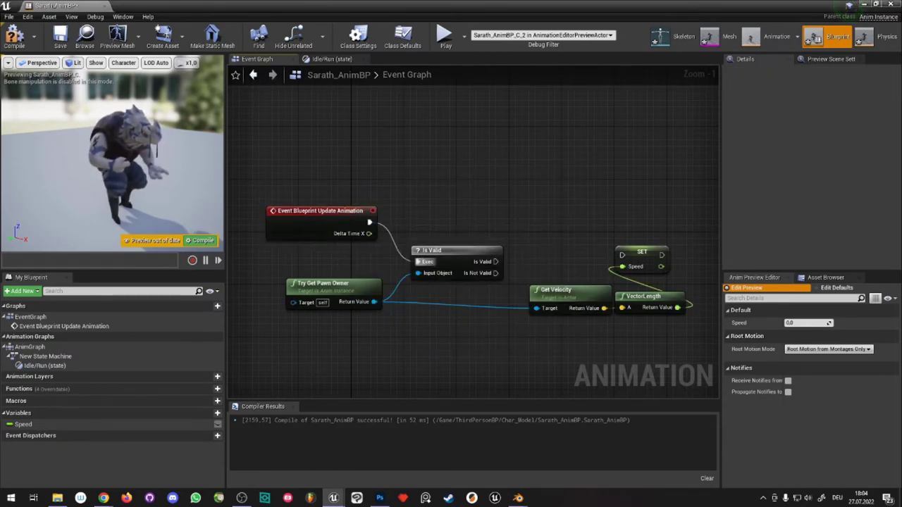
# - Wire the update event into Is Valid and Is Valid's output into the SET Speed node
pyautogui.moveTo(346, 229); pyautogui.dragTo(313, 222, button='right')
pyautogui.moveTo(314, 223); pyautogui.dragTo(326, 249)
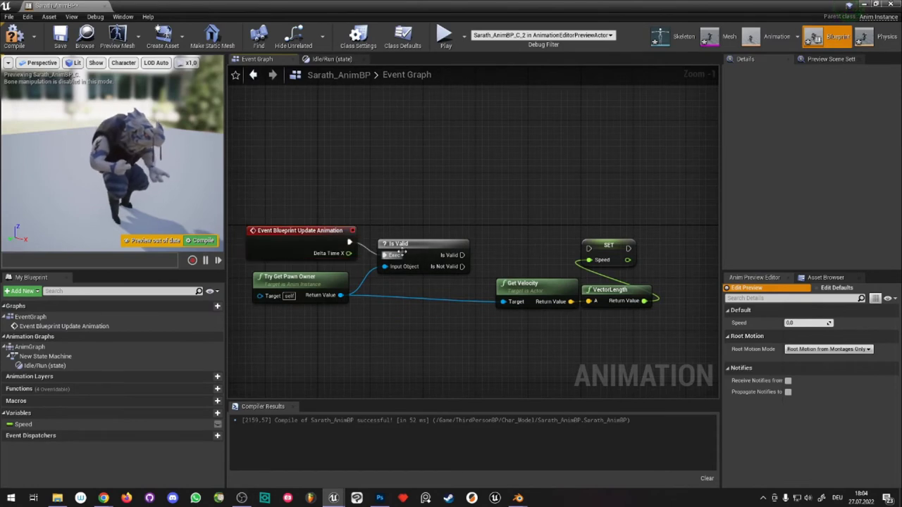
pyautogui.moveTo(462, 255); pyautogui.dragTo(588, 248)
pyautogui.moveTo(578, 215); pyautogui.dragTo(512, 201, button='right')
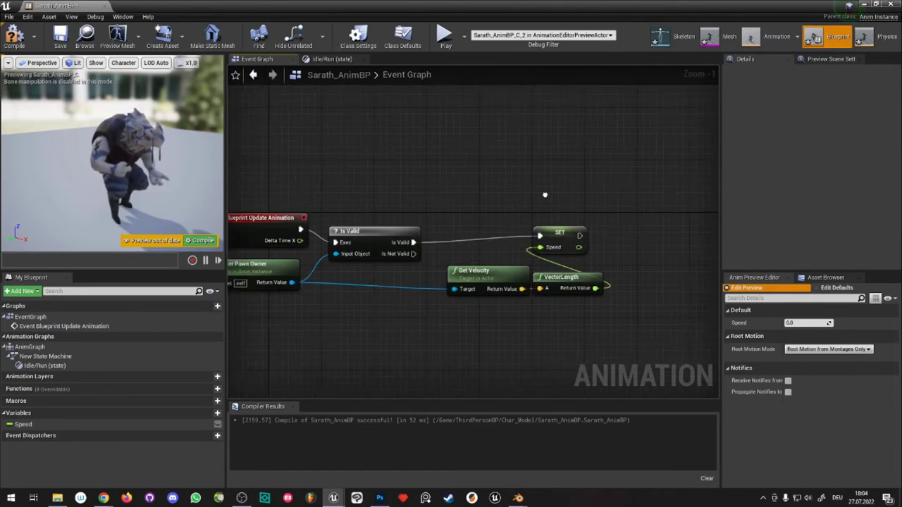
pyautogui.moveTo(542, 232); pyautogui.dragTo(575, 232)
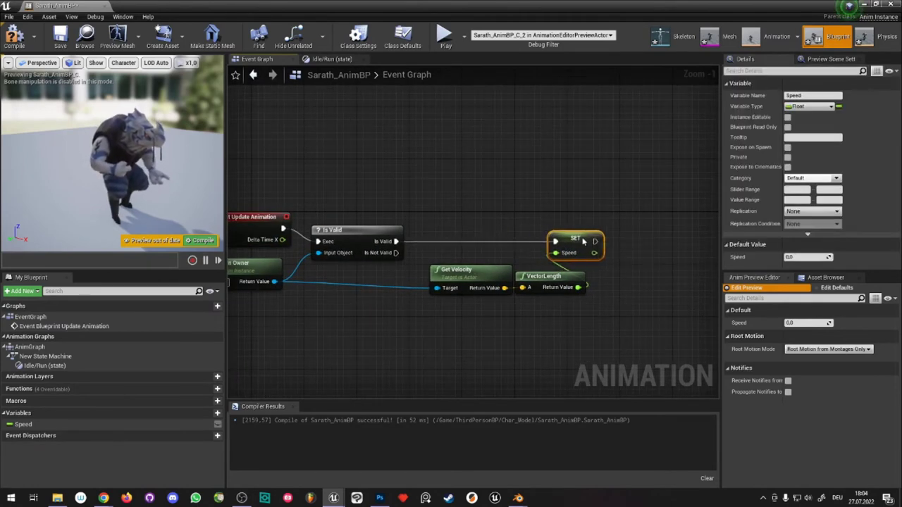
pyautogui.click(514, 200)
pyautogui.moveTo(500, 295)
pyautogui.mouseDown(button='right')
pyautogui.moveTo(514, 298)
pyautogui.moveTo(523, 286)
pyautogui.mouseUp(button='right')
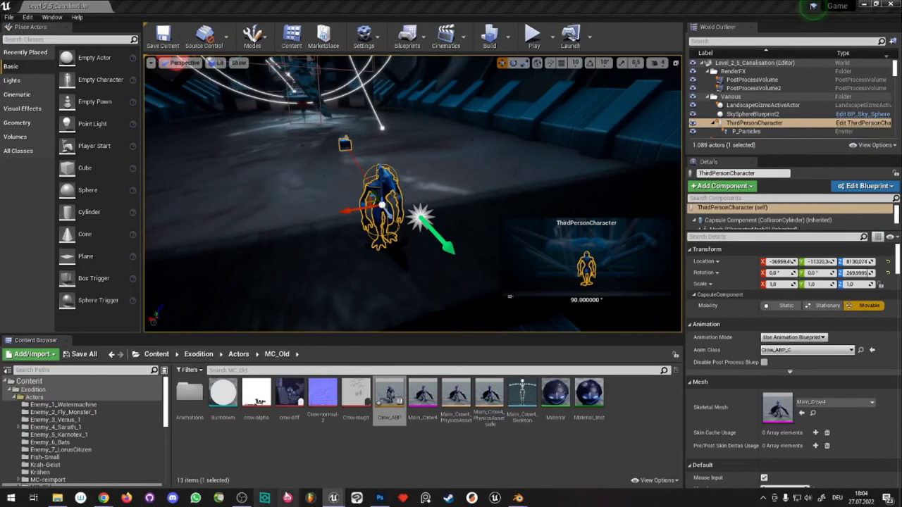
pyautogui.moveTo(110, 499)
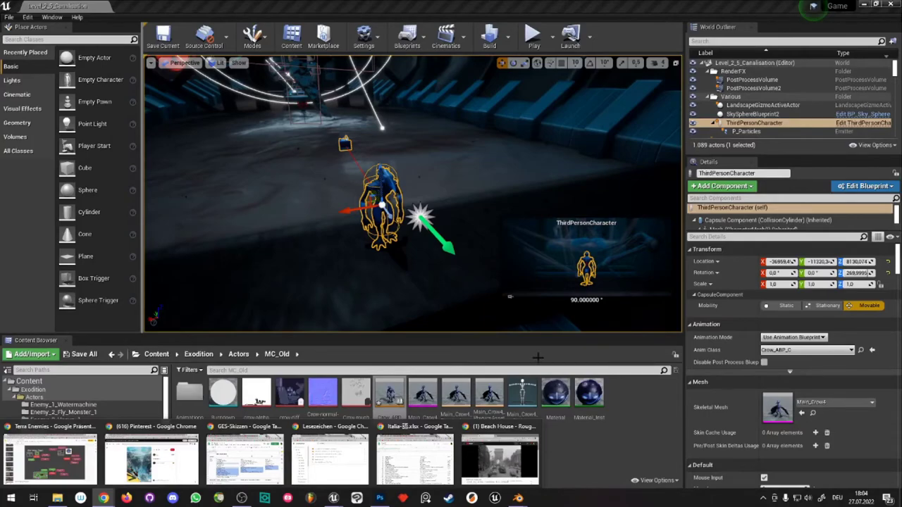
pyautogui.moveTo(331, 499)
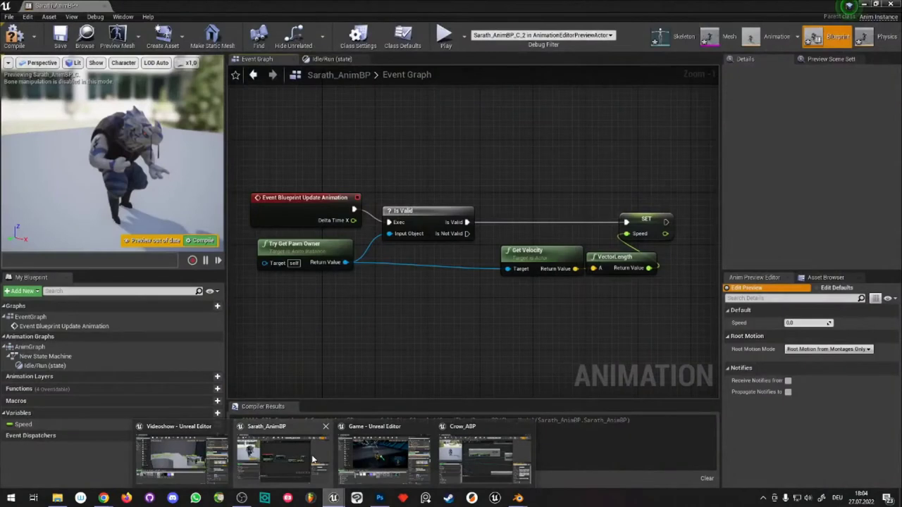
pyautogui.click(314, 459)
pyautogui.moveTo(469, 216); pyautogui.dragTo(338, 252, button='right')
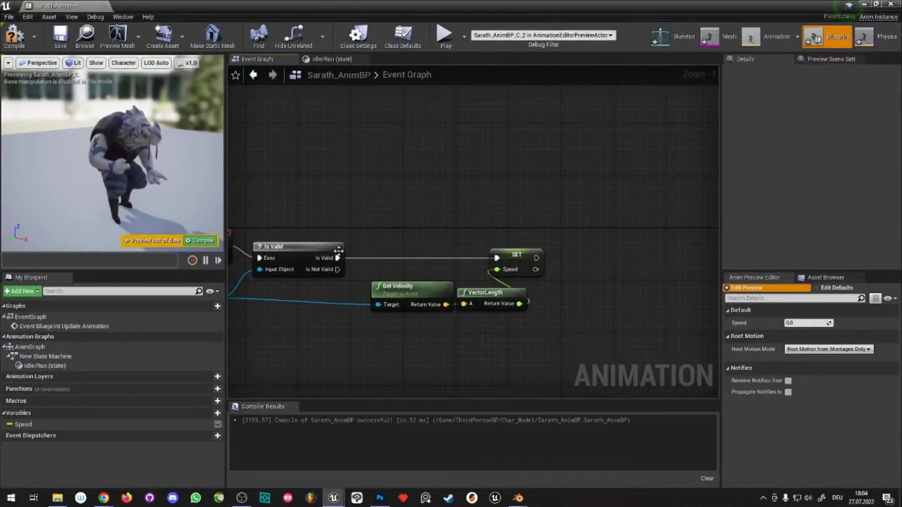
pyautogui.moveTo(256, 309); pyautogui.dragTo(342, 312, button='right')
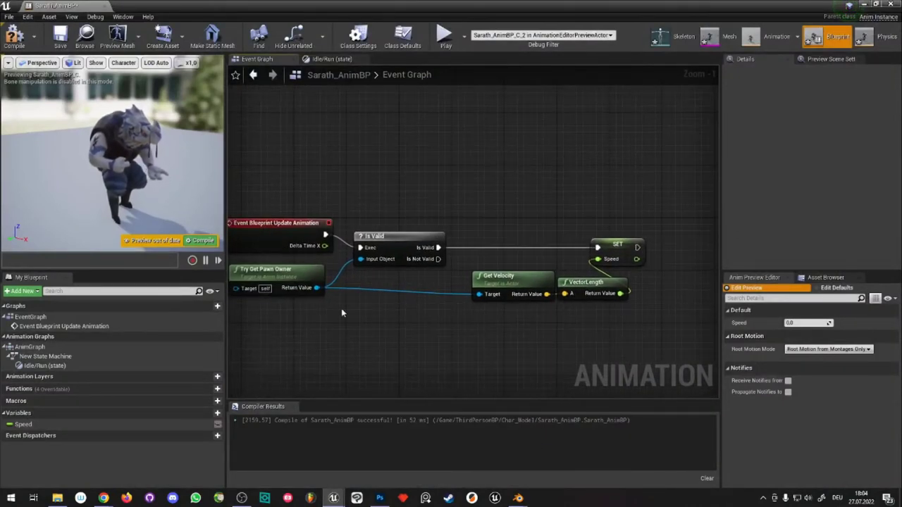
pyautogui.moveTo(315, 291); pyautogui.dragTo(318, 292)
# - Add a Get Movement Component node fed by Try Get Pawn Owner's Return Value
pyautogui.moveTo(271, 278)
pyautogui.mouseDown(button='right')
pyautogui.moveTo(324, 265)
pyautogui.moveTo(288, 251)
pyautogui.mouseUp(button='right')
pyautogui.moveTo(335, 258); pyautogui.dragTo(407, 320)
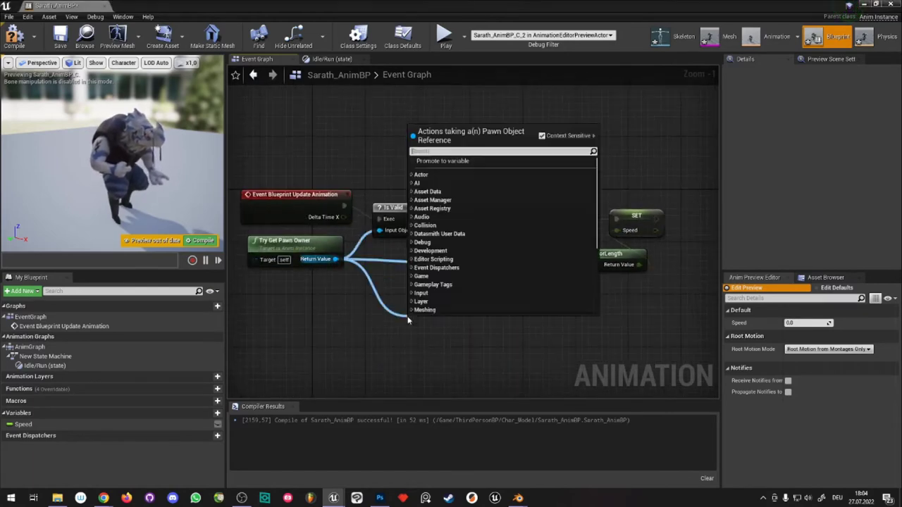
pyautogui.write('get moveme')
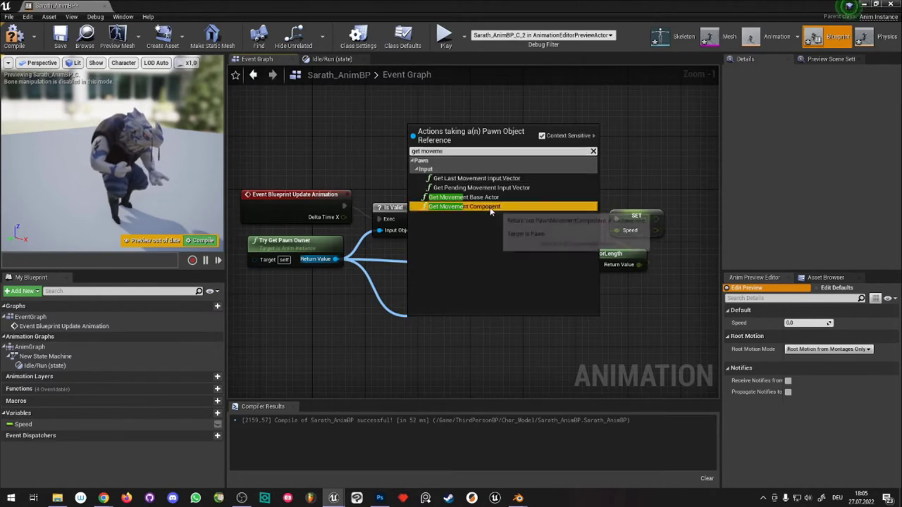
pyautogui.click(465, 206)
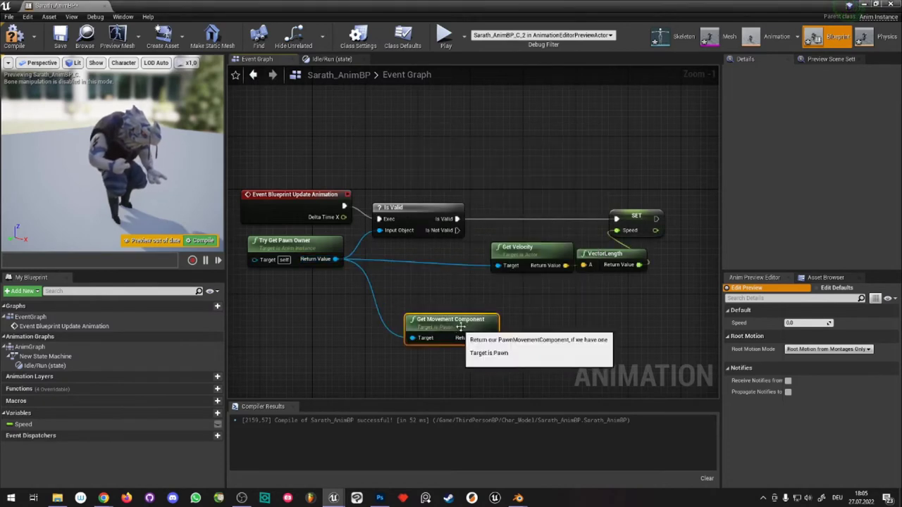
# - Add an Is Falling node reading from Get Movement Component and place it alongside
pyautogui.moveTo(477, 324); pyautogui.dragTo(534, 323)
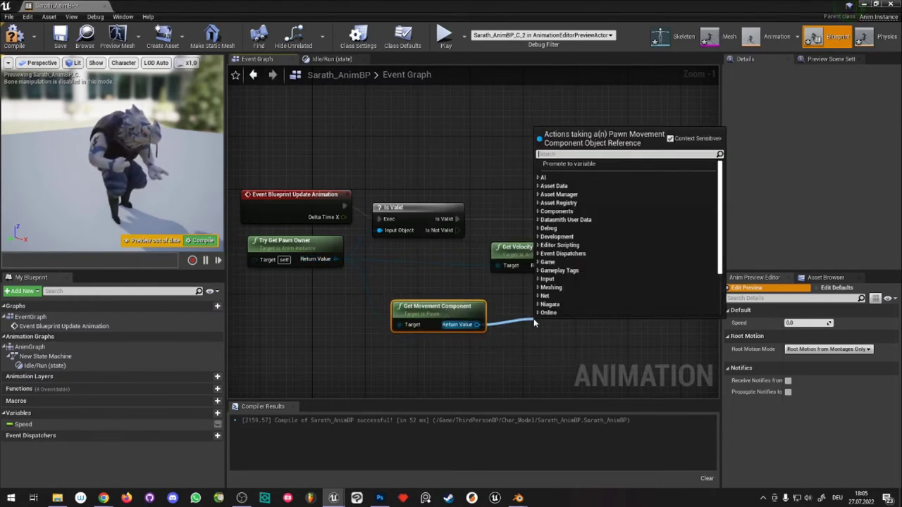
pyautogui.write('is falling')
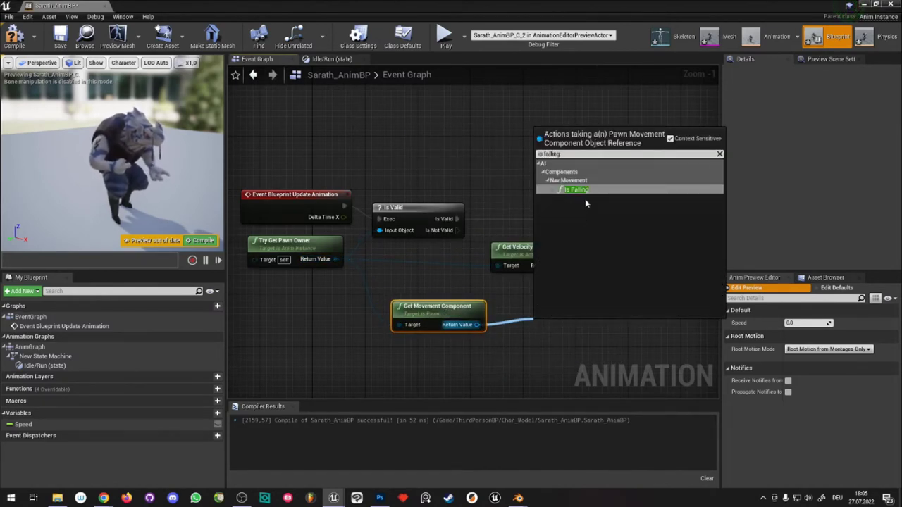
pyautogui.press('Return')
pyautogui.moveTo(587, 205); pyautogui.dragTo(470, 190, button='right')
pyautogui.moveTo(501, 316)
pyautogui.mouseDown()
pyautogui.moveTo(458, 298)
pyautogui.moveTo(525, 317)
pyautogui.moveTo(552, 290)
pyautogui.mouseUp()
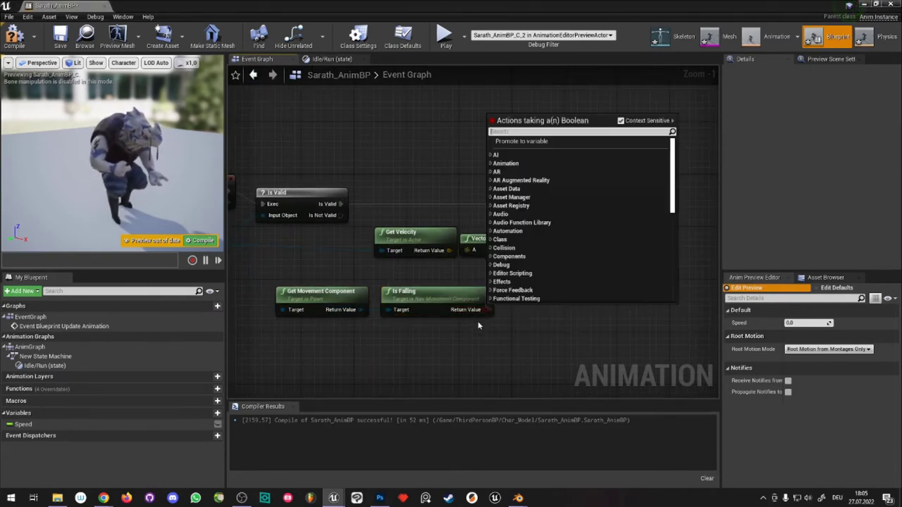
pyautogui.moveTo(498, 334); pyautogui.dragTo(423, 330, button='right')
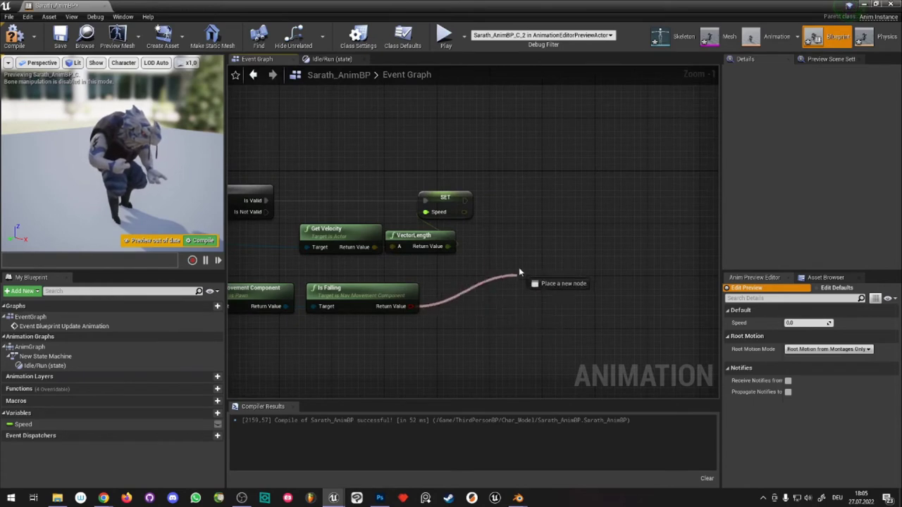
# - Promote Is Falling's result to a new Boolean variable named 'Is in Air?'
pyautogui.moveTo(543, 228); pyautogui.dragTo(544, 229)
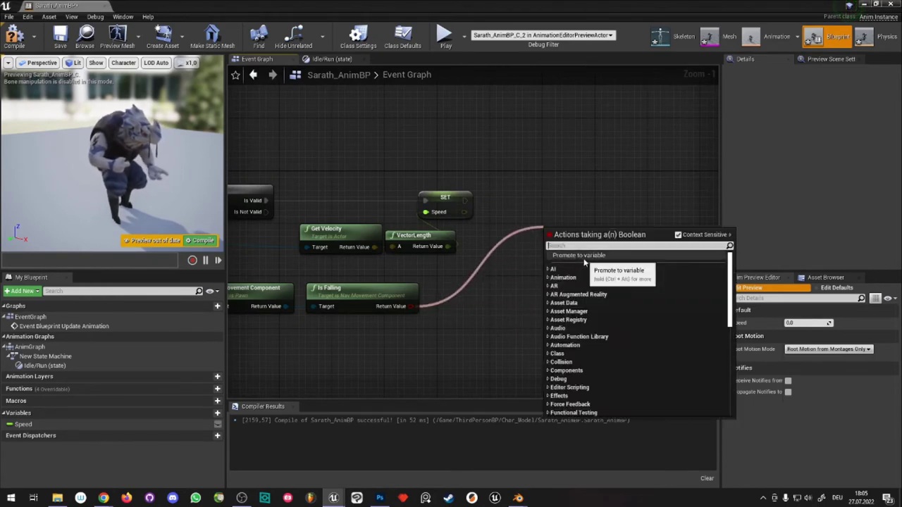
pyautogui.click(584, 258)
pyautogui.moveTo(505, 291); pyautogui.dragTo(536, 218)
pyautogui.write('Is In Air?')
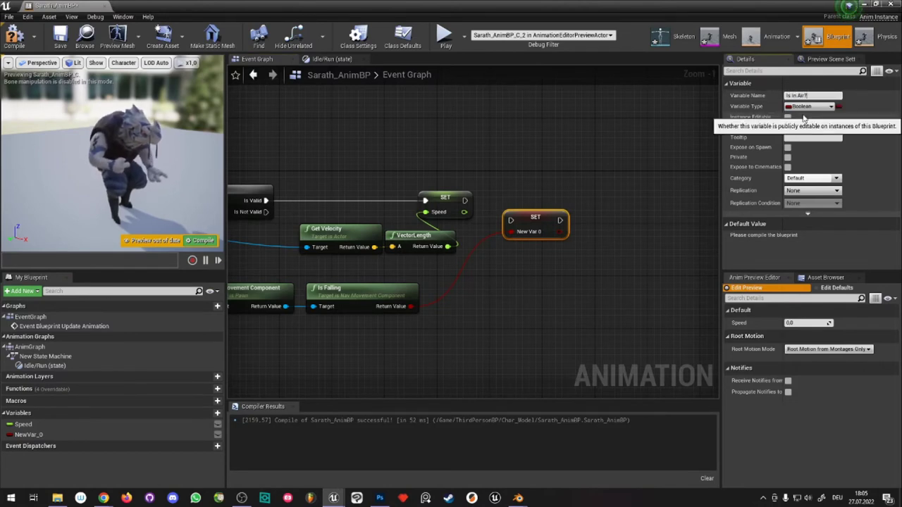
pyautogui.press('Return')
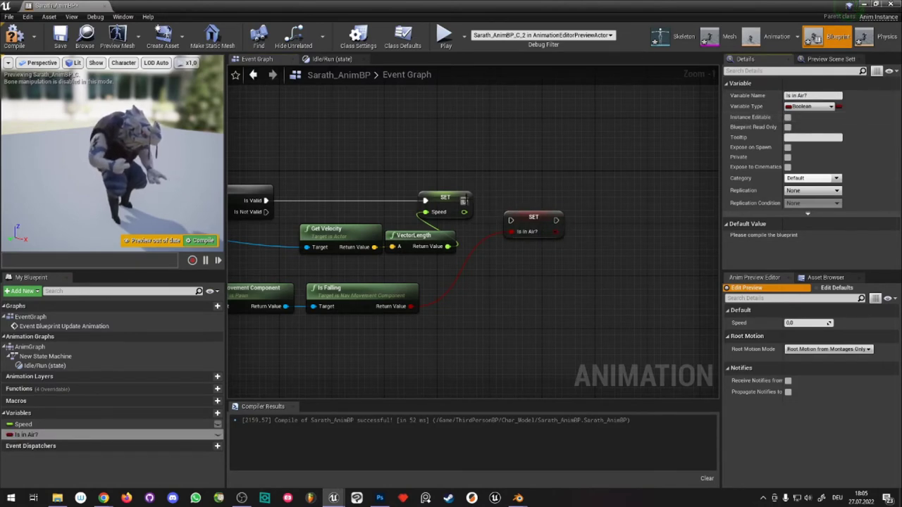
pyautogui.click(533, 219)
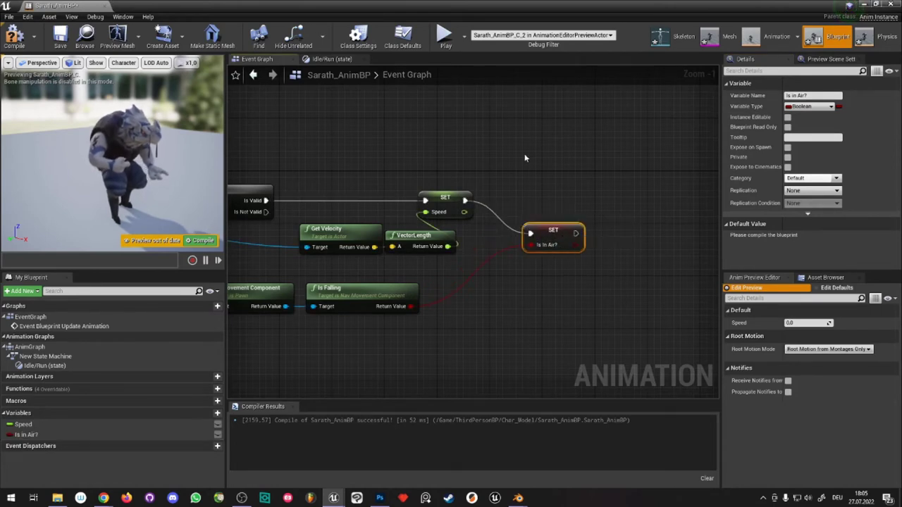
# - Arrange the Is in Air? SET after SET Speed in the update chain and compile
pyautogui.moveTo(240, 186)
pyautogui.mouseDown(button='right')
pyautogui.moveTo(377, 189)
pyautogui.moveTo(362, 162)
pyautogui.mouseUp(button='right')
pyautogui.click(308, 176)
pyautogui.moveTo(434, 208)
pyautogui.mouseDown(button='right')
pyautogui.moveTo(409, 206)
pyautogui.moveTo(422, 159)
pyautogui.moveTo(426, 174)
pyautogui.mouseUp(button='right')
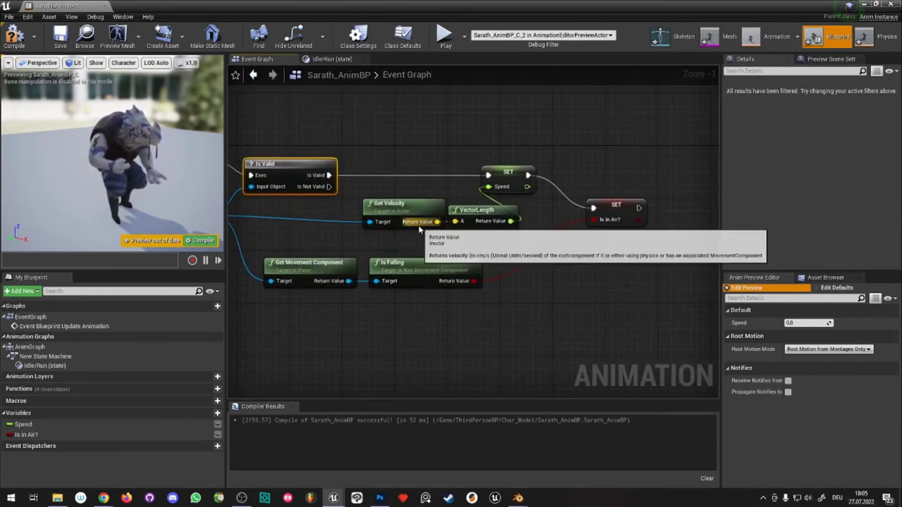
pyautogui.moveTo(446, 141); pyautogui.dragTo(536, 195)
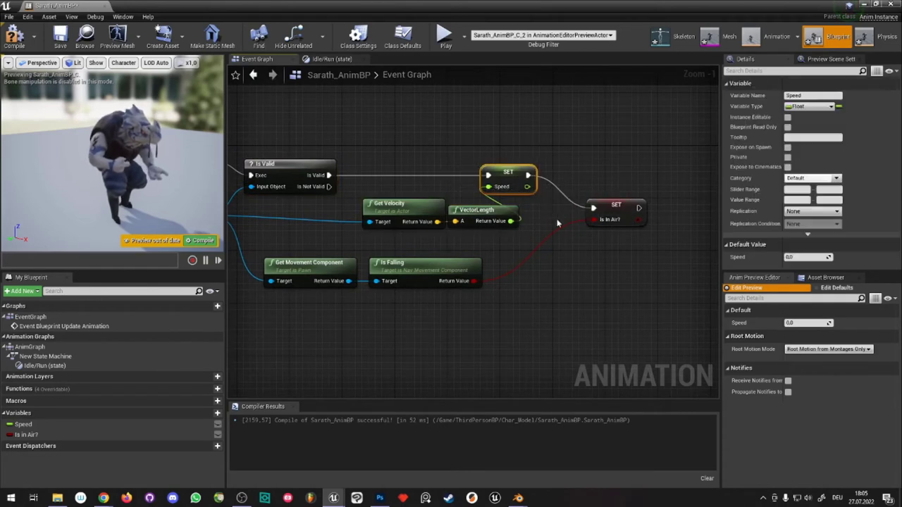
pyautogui.moveTo(447, 238); pyautogui.dragTo(425, 230, button='right')
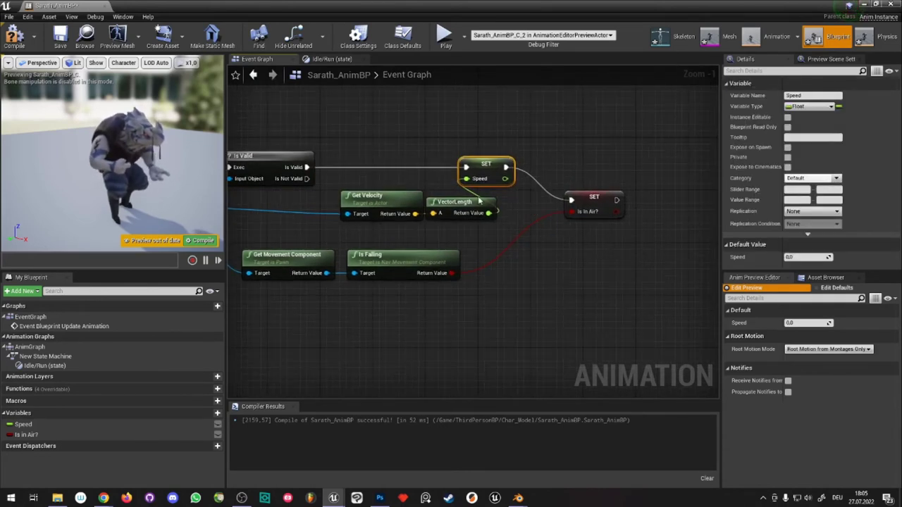
pyautogui.moveTo(452, 205); pyautogui.dragTo(403, 214)
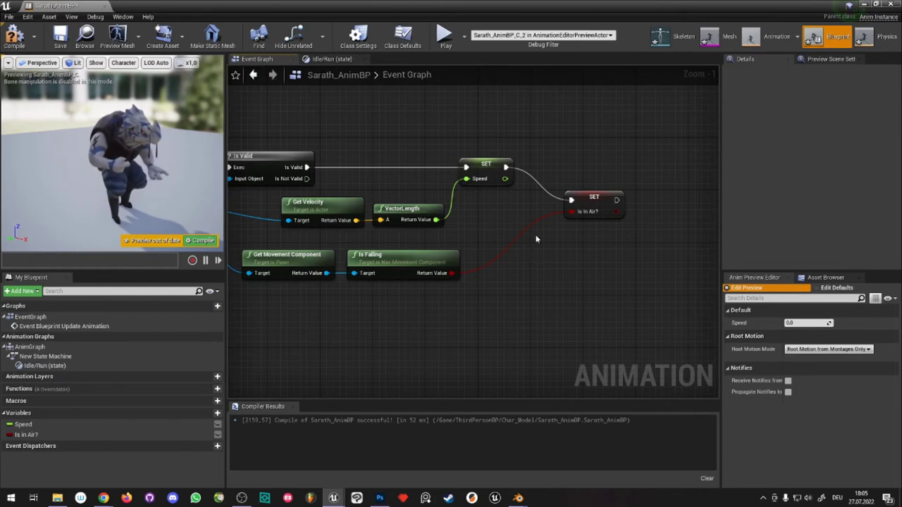
pyautogui.moveTo(504, 201); pyautogui.dragTo(504, 200)
pyautogui.moveTo(505, 200); pyautogui.dragTo(457, 198, button='right')
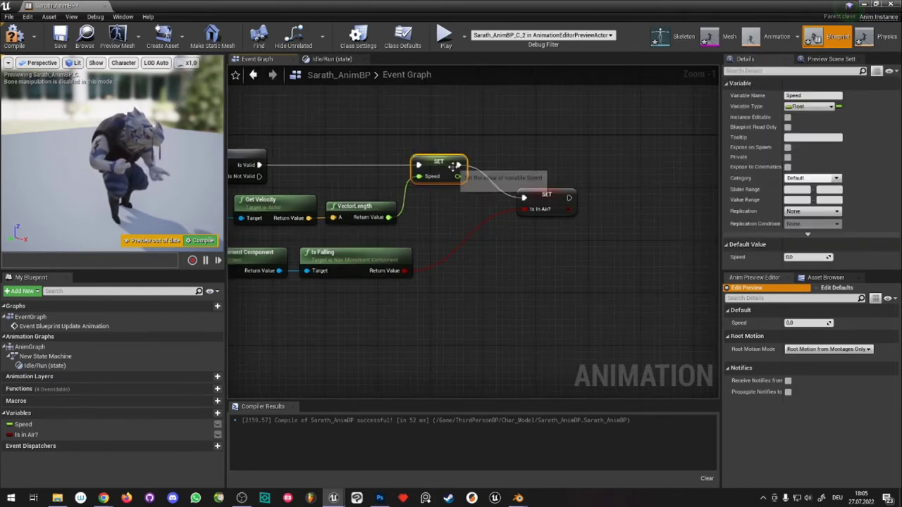
pyautogui.click(562, 198)
pyautogui.moveTo(561, 198); pyautogui.dragTo(634, 186, button='right')
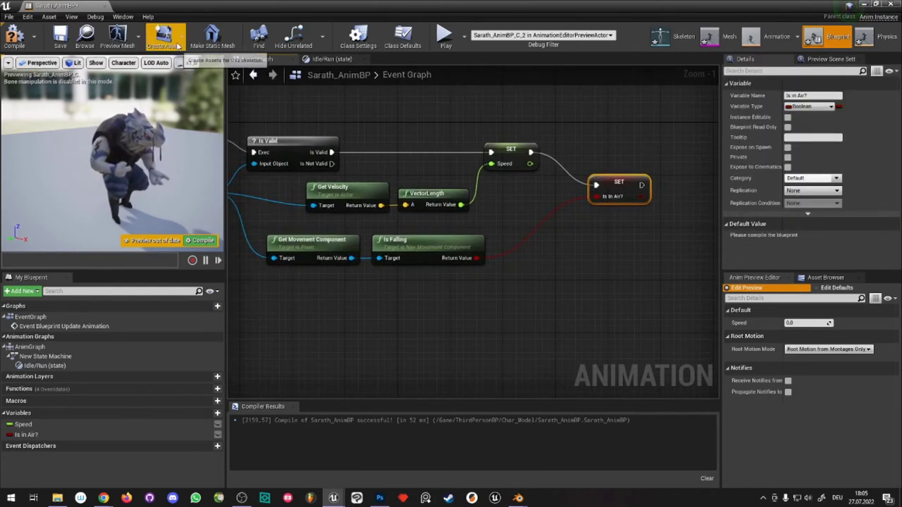
pyautogui.click(14, 36)
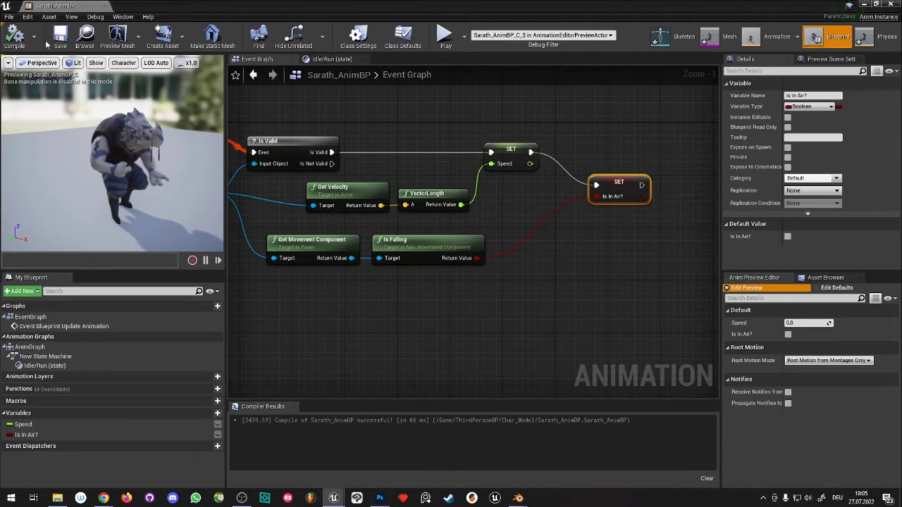
# - Compile Sarath_AnimBP, check the Idle/Run state layout, and save the blueprint
pyautogui.click(306, 89)
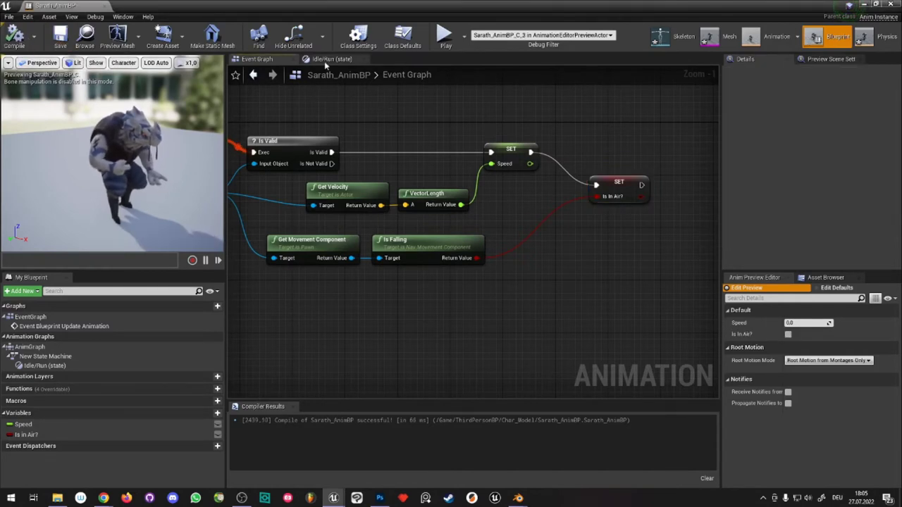
pyautogui.click(329, 60)
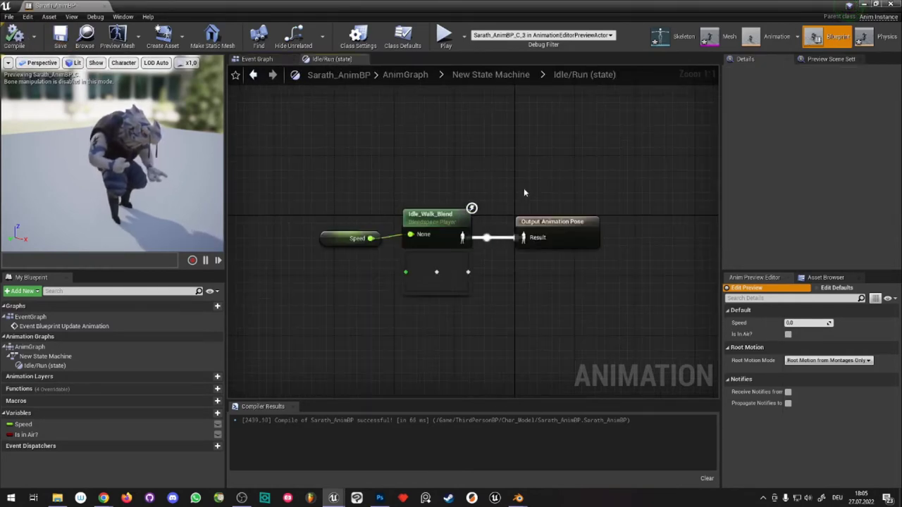
pyautogui.click(497, 79)
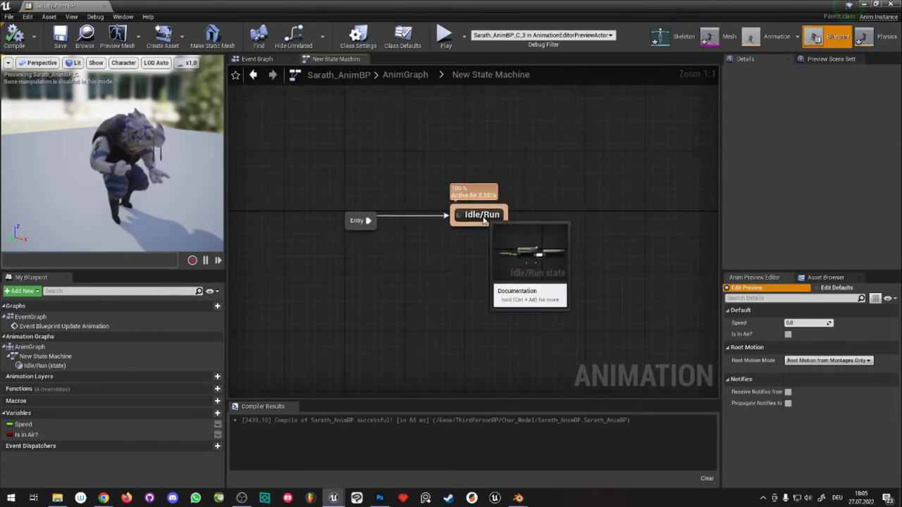
pyautogui.moveTo(493, 226); pyautogui.dragTo(448, 234)
pyautogui.click(464, 159)
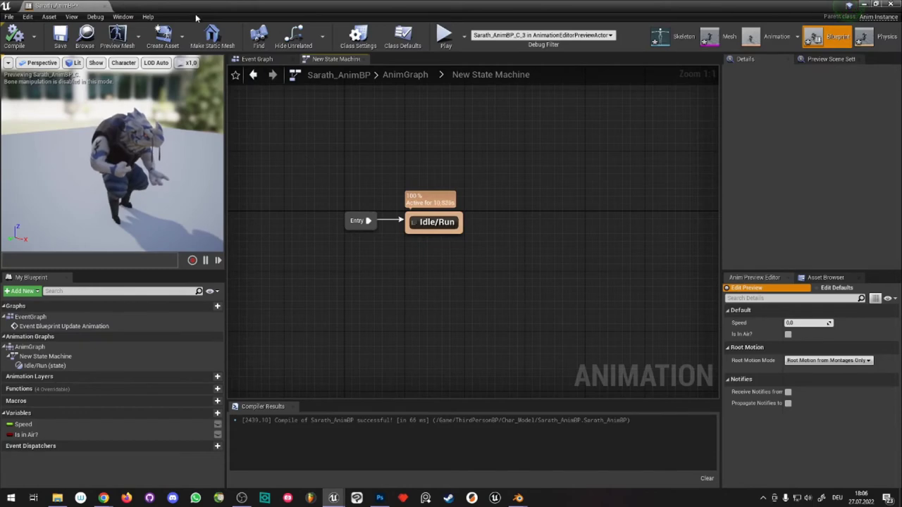
pyautogui.click(60, 35)
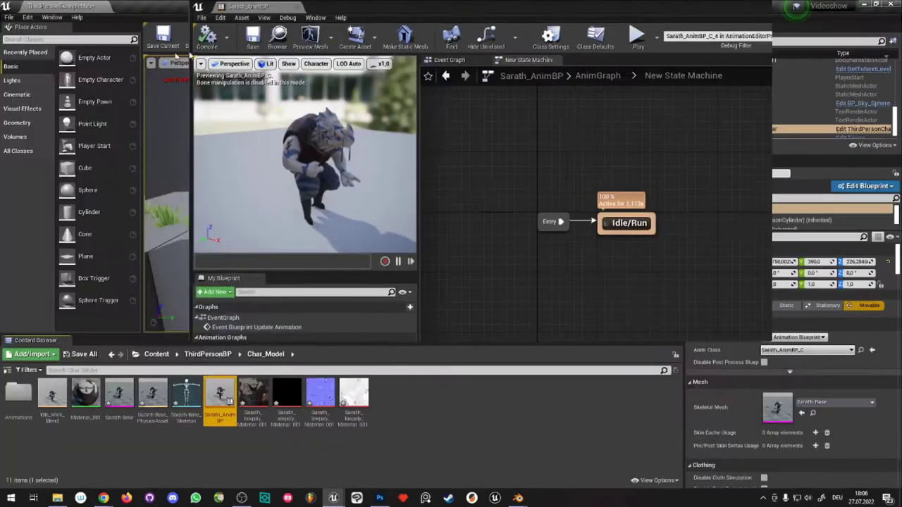
# - Play the level and run the character over the ledges and coloured blocks, then stop
pyautogui.click(891, 4)
pyautogui.click(534, 35)
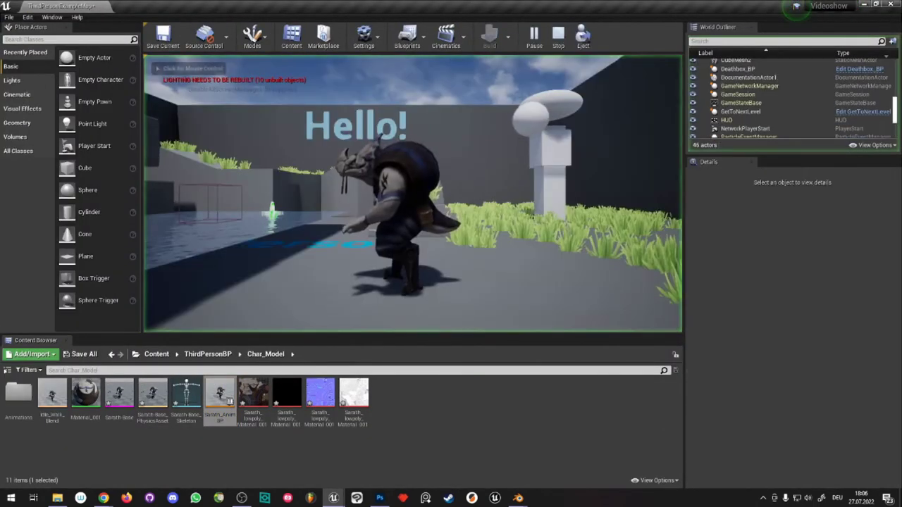
pyautogui.press('w')
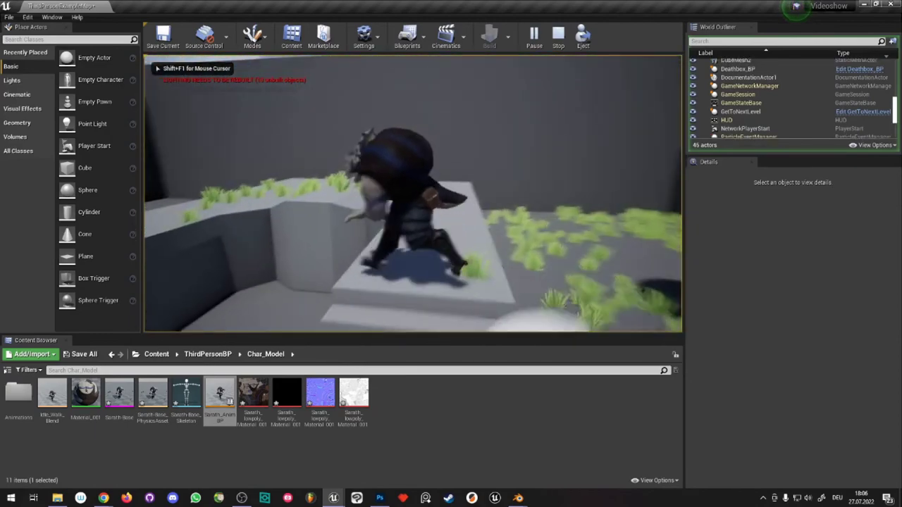
pyautogui.press('w')
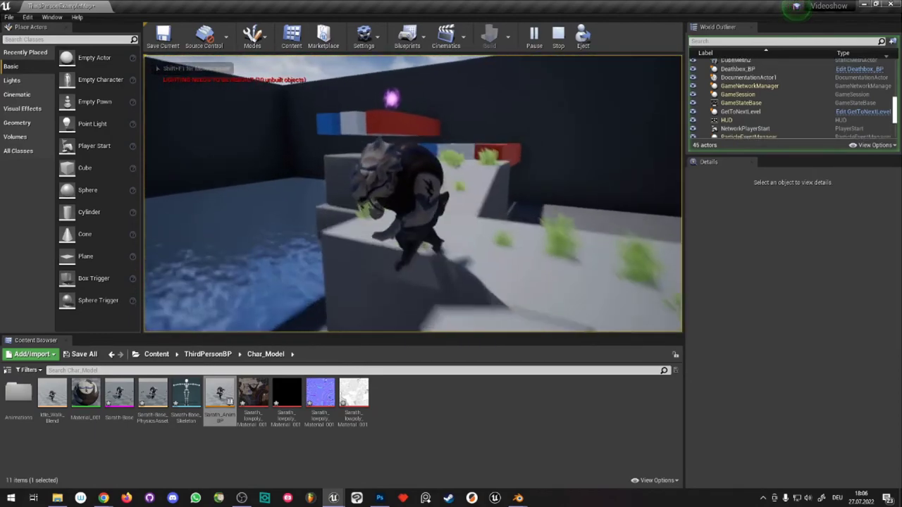
pyautogui.press('w')
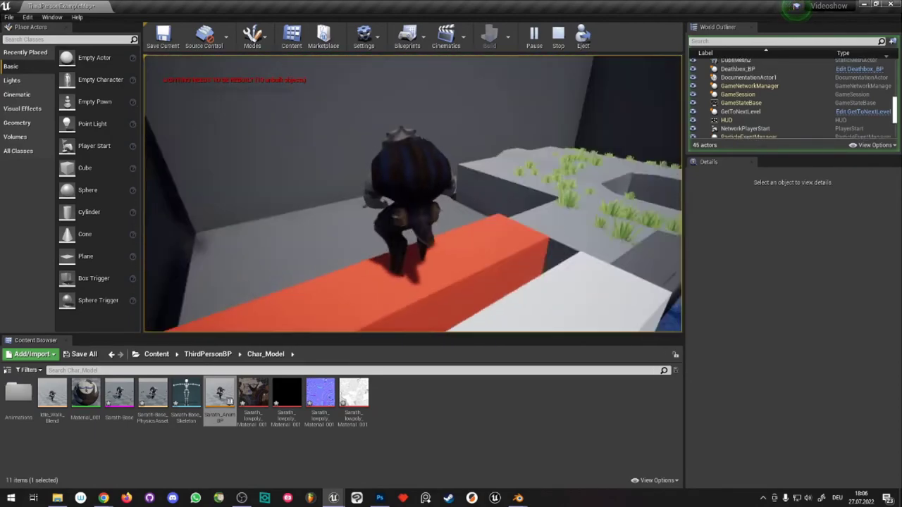
pyautogui.press('w')
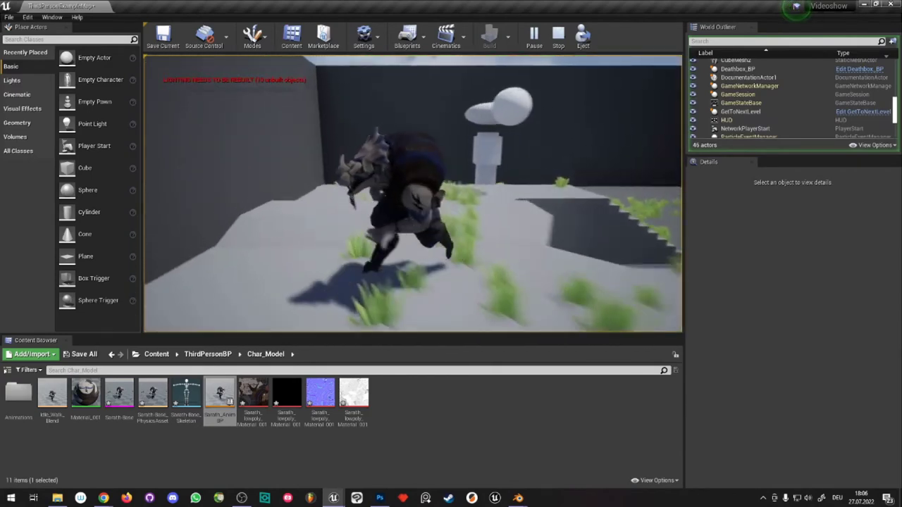
pyautogui.press('w')
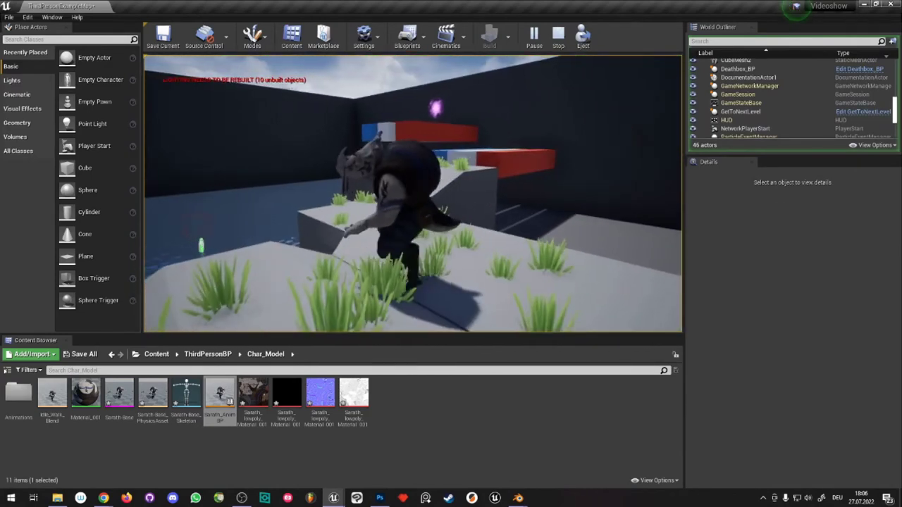
pyautogui.press('w')
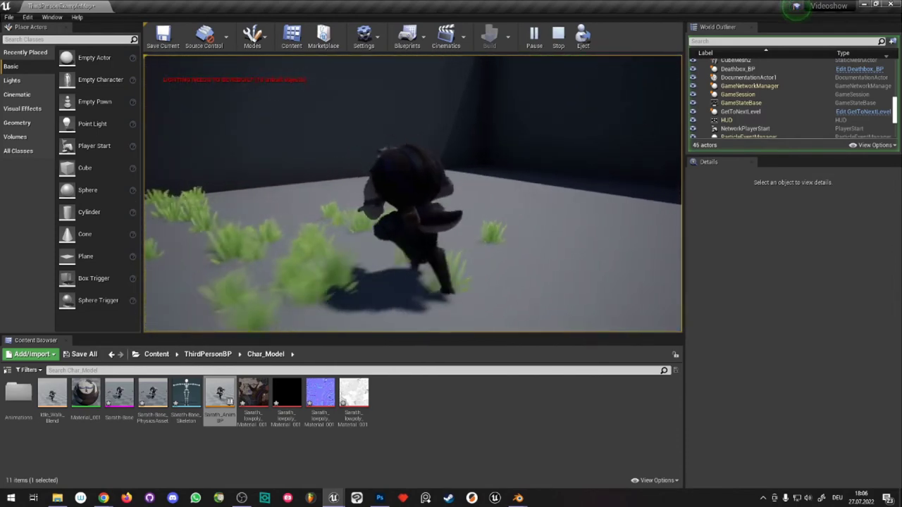
pyautogui.press('w')
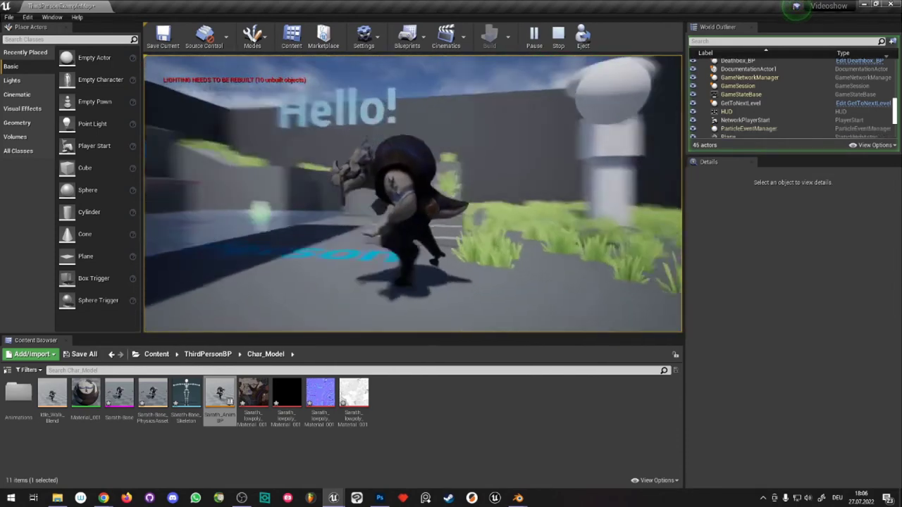
pyautogui.press('w')
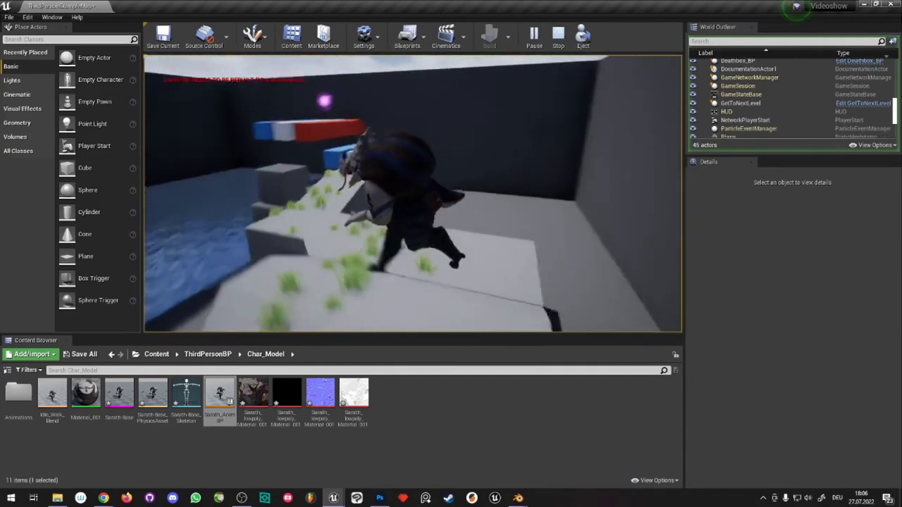
pyautogui.press('w')
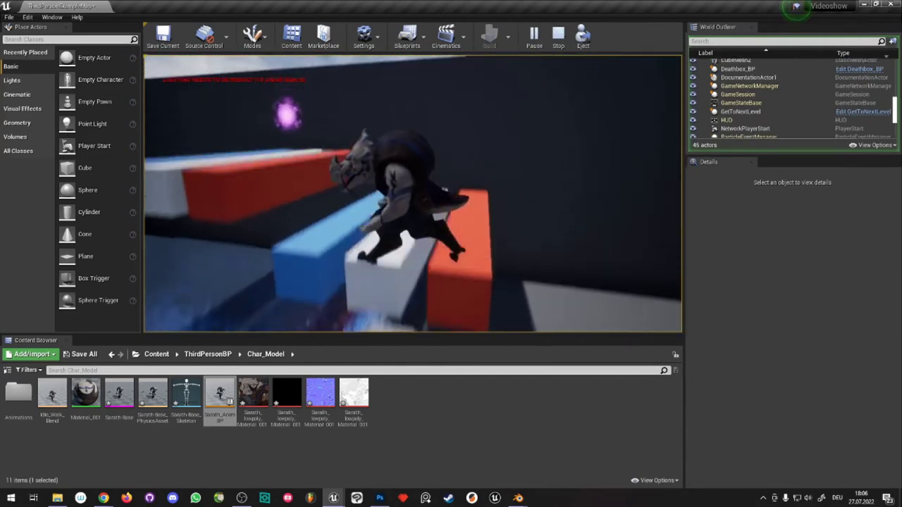
pyautogui.press('Escape')
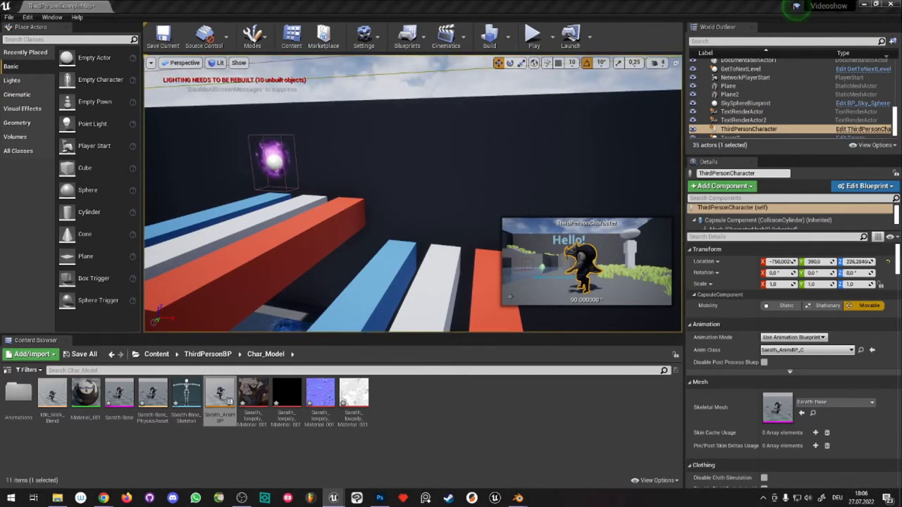
# - Open the ThirdPersonCharacter blueprint, review its Mesh component, and compile it
pyautogui.press('f')
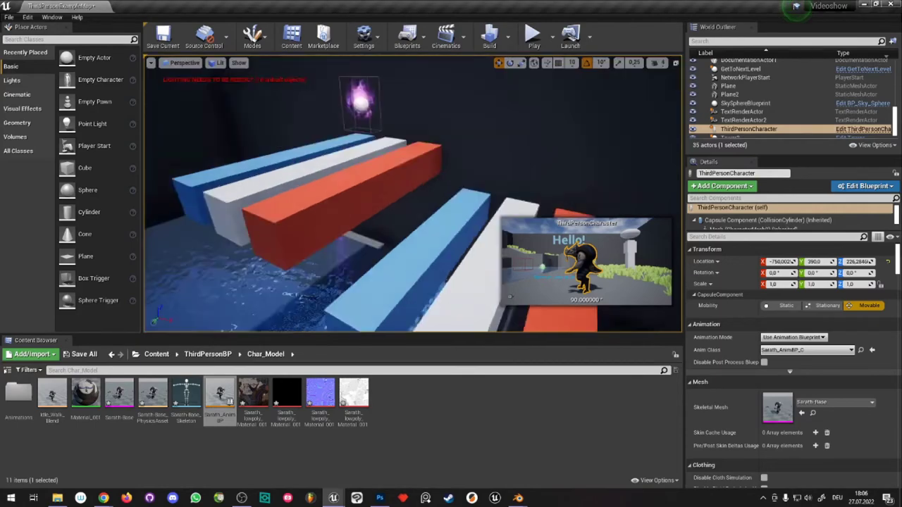
pyautogui.click(867, 185)
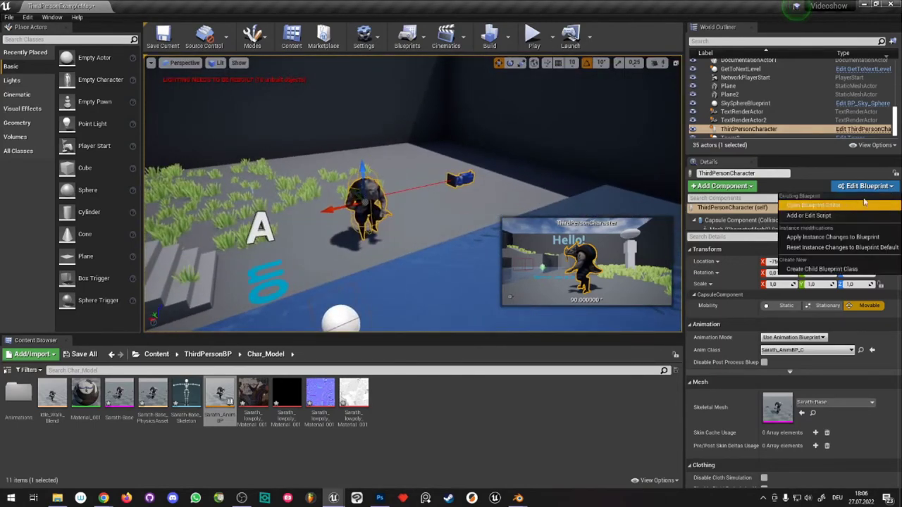
pyautogui.click(846, 205)
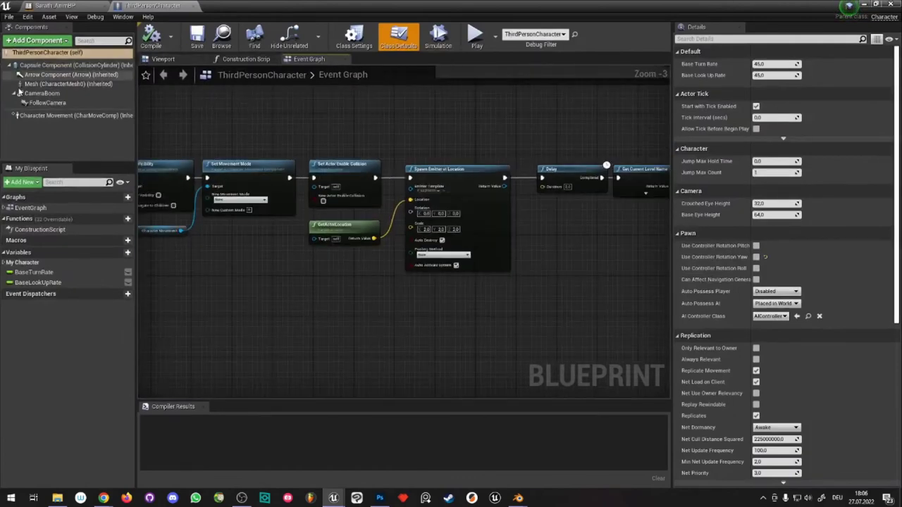
pyautogui.click(45, 84)
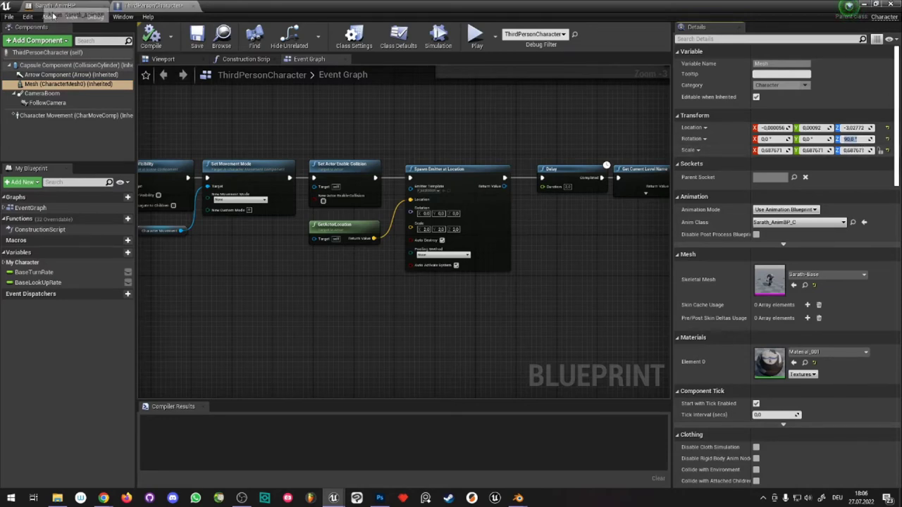
pyautogui.click(150, 35)
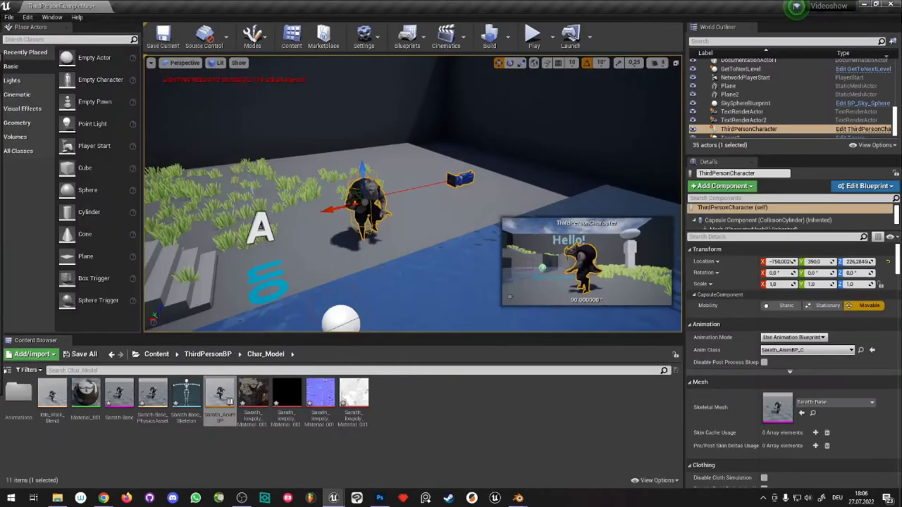
# - Play-test the level, running and jumping across the coloured blocks, then stop
pyautogui.click(533, 35)
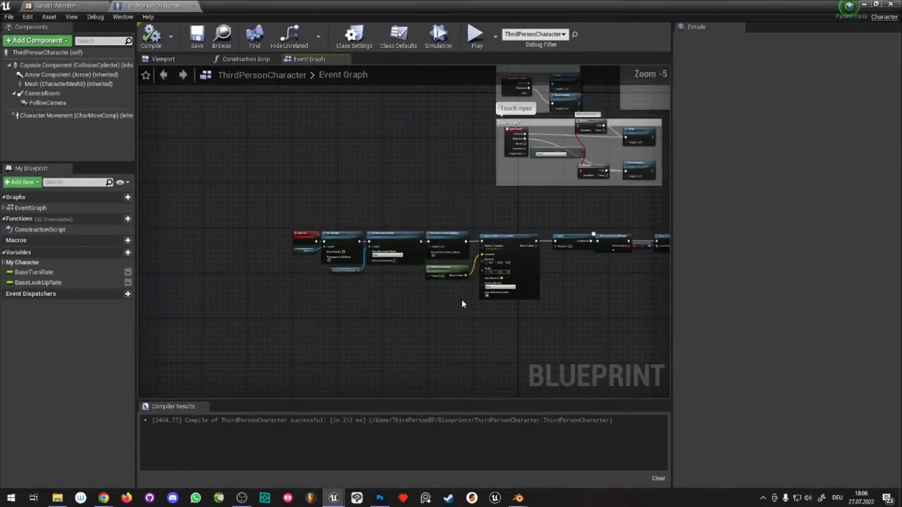
pyautogui.press('w')
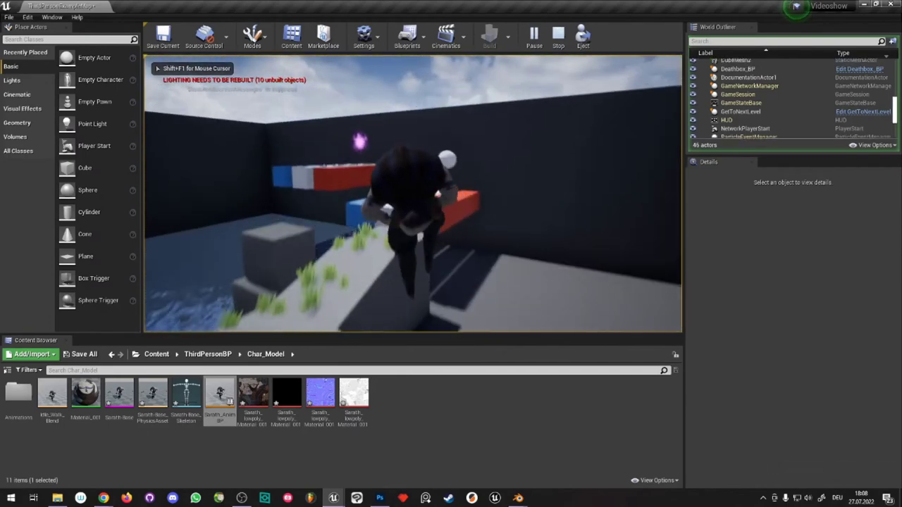
pyautogui.press('space')
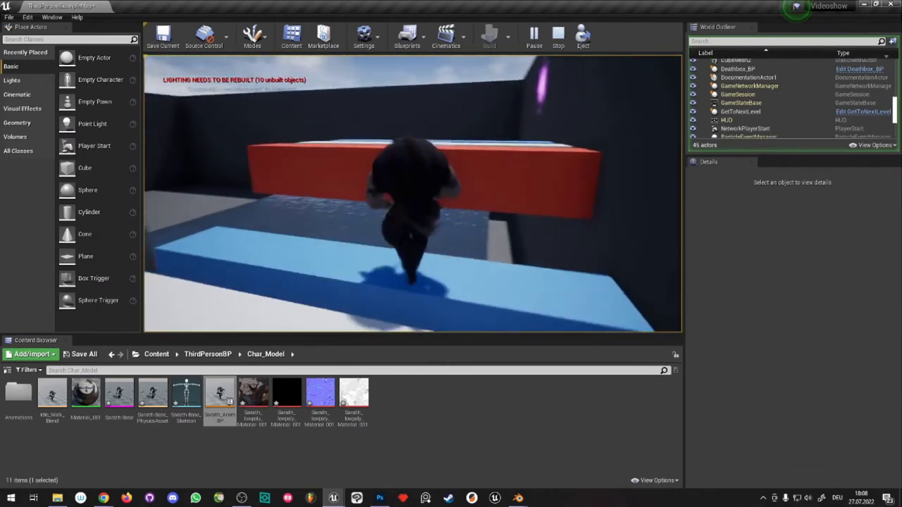
pyautogui.press('Escape')
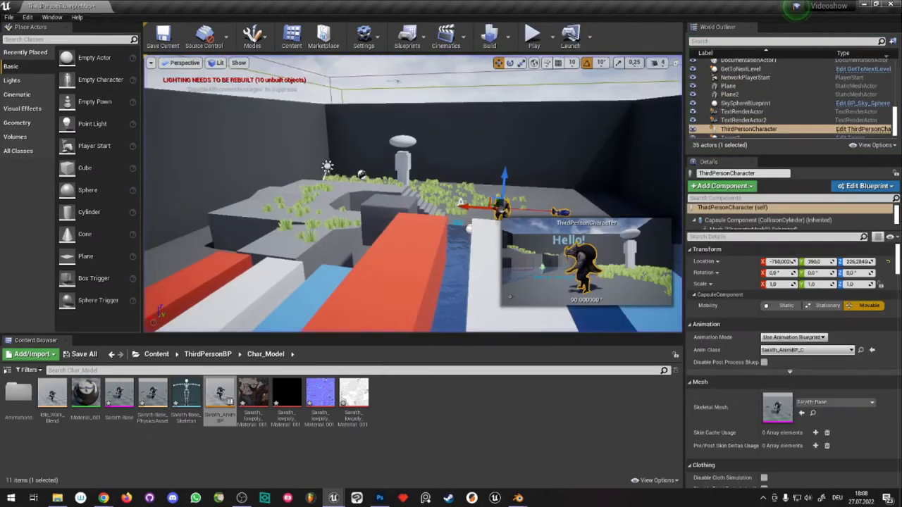
# - Compile the ThirdPersonCharacter blueprint and run a short play test of the level
pyautogui.click(864, 129)
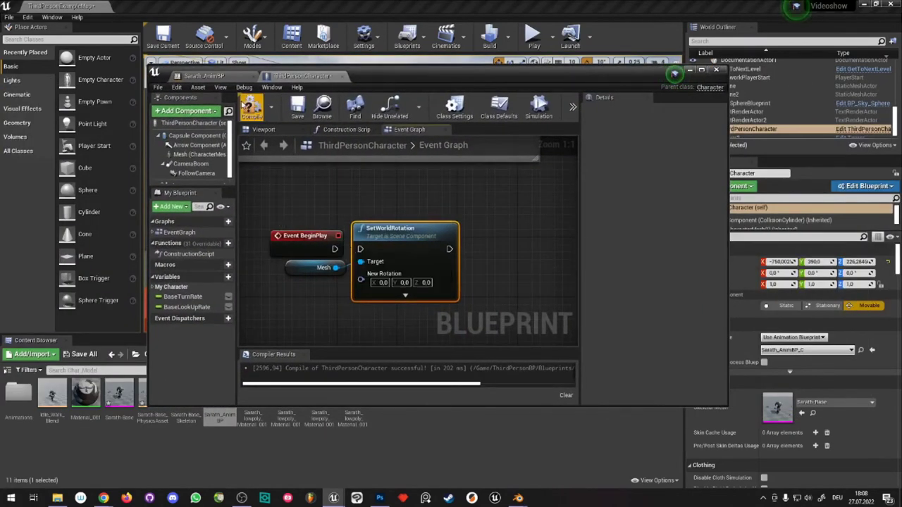
pyautogui.click(298, 109)
pyautogui.click(188, 155)
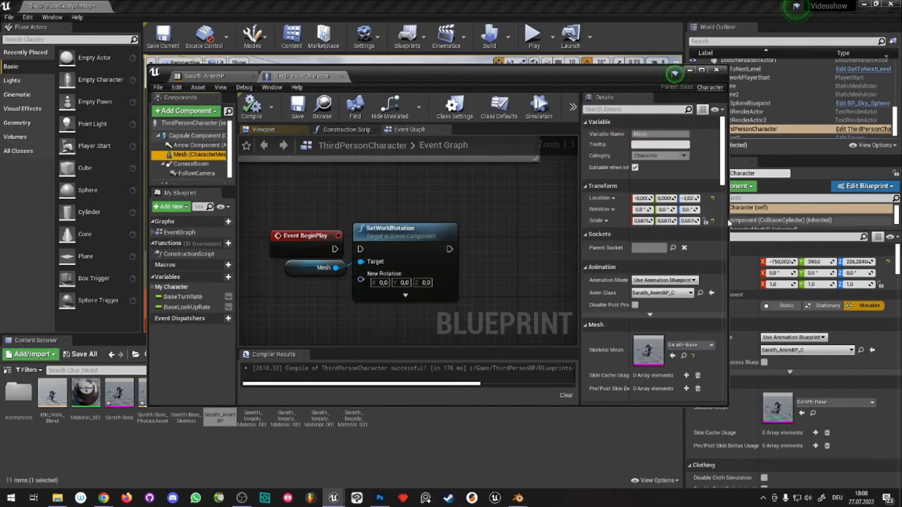
pyautogui.click(717, 70)
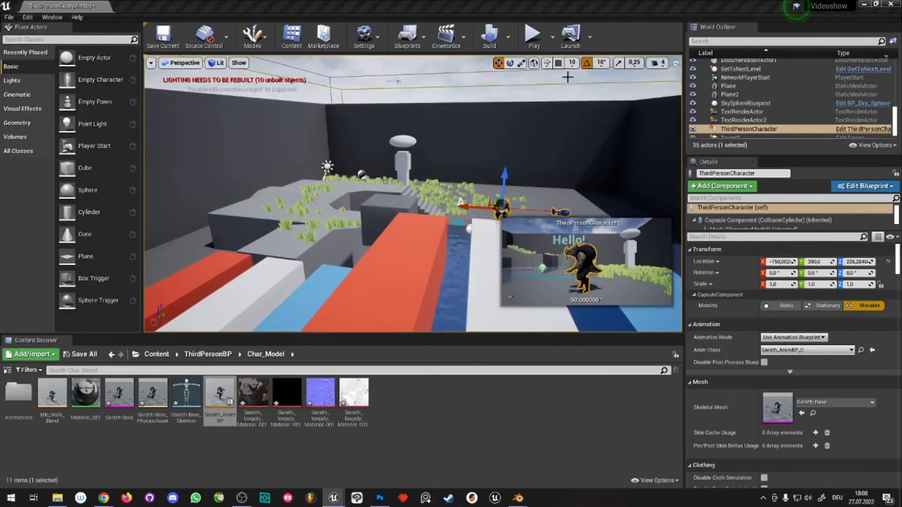
pyautogui.click(534, 34)
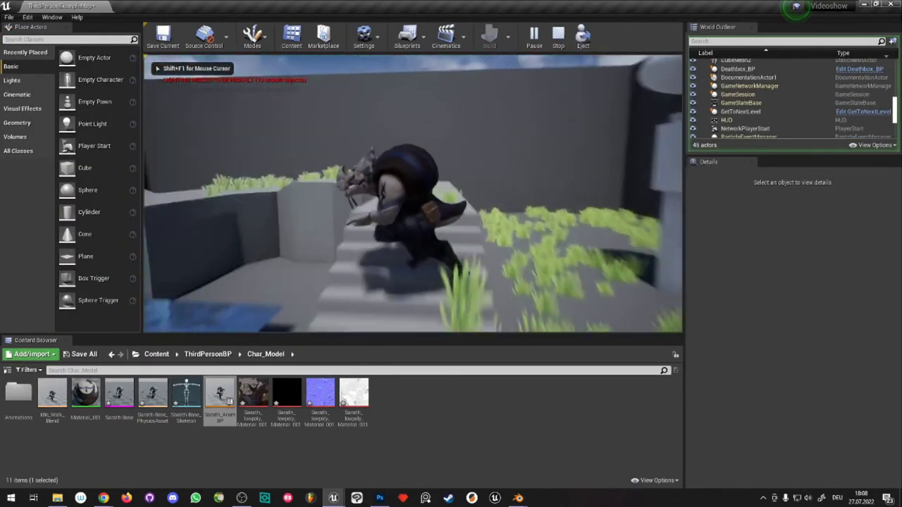
pyautogui.press('w')
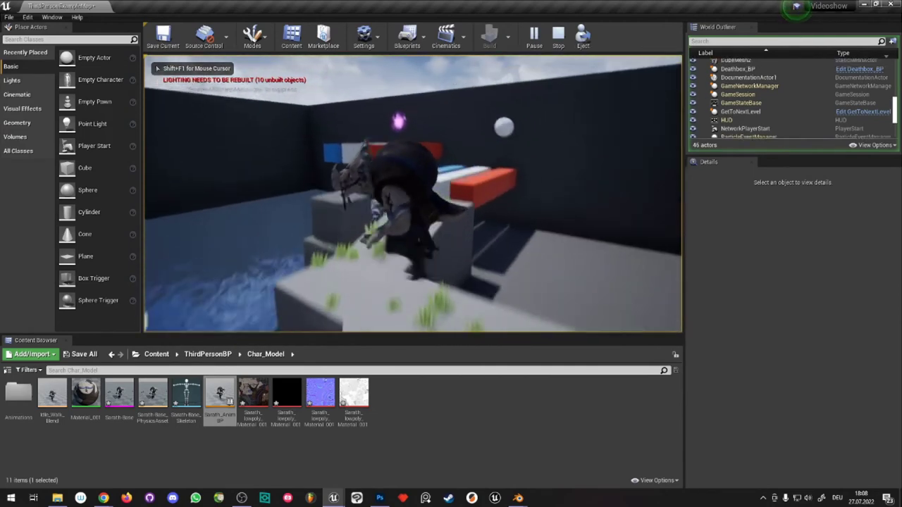
pyautogui.press('Escape')
# - In the character's event graph, check the BeginPlay and SetWorldRotation nodes and delete the stray Mesh node
pyautogui.click(863, 129)
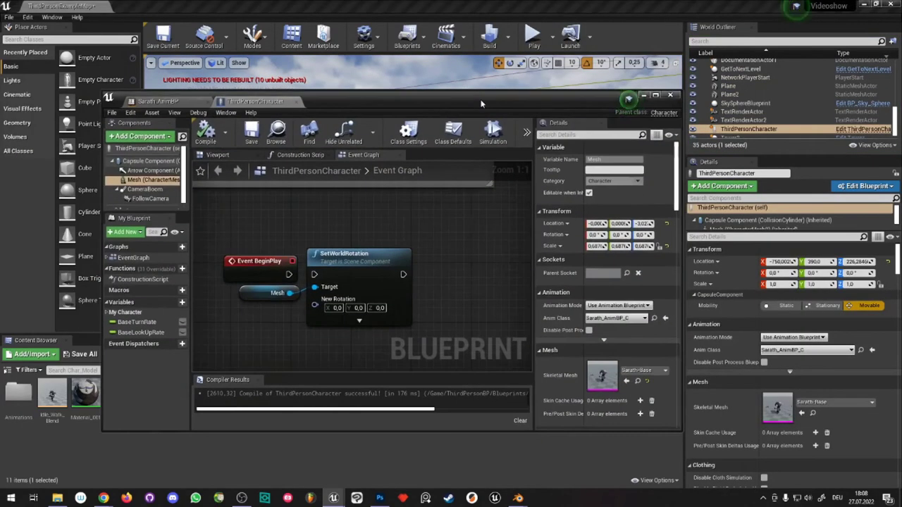
pyautogui.click(264, 198)
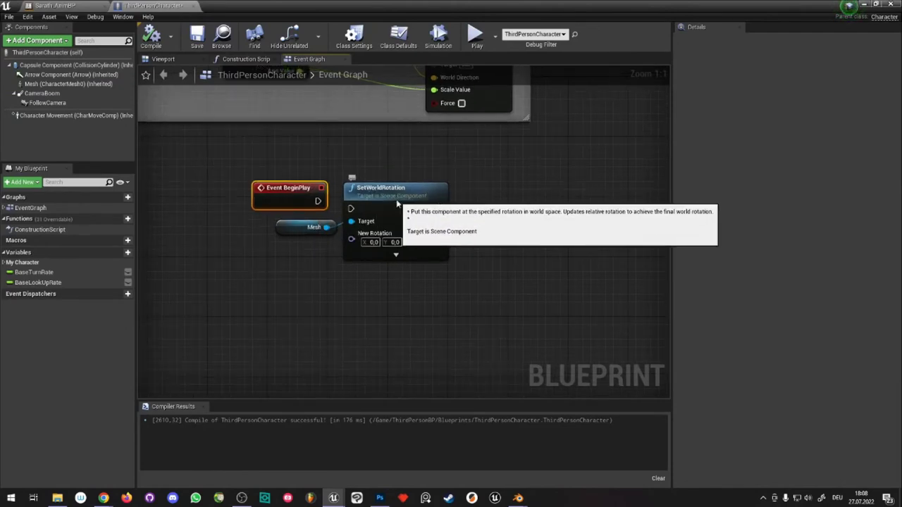
pyautogui.click(377, 189)
pyautogui.moveTo(313, 227); pyautogui.dragTo(306, 234)
pyautogui.click(266, 252)
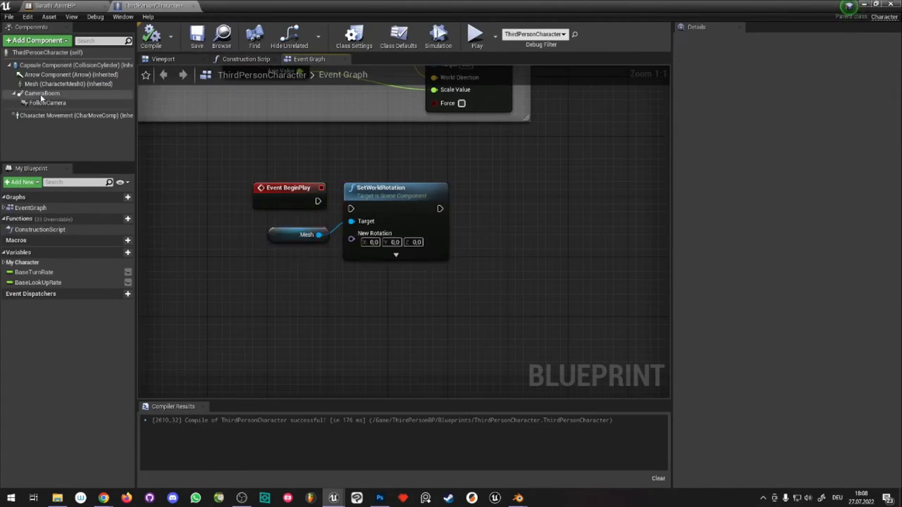
pyautogui.moveTo(56, 84)
pyautogui.mouseDown()
pyautogui.moveTo(281, 287)
pyautogui.moveTo(353, 335)
pyautogui.mouseUp()
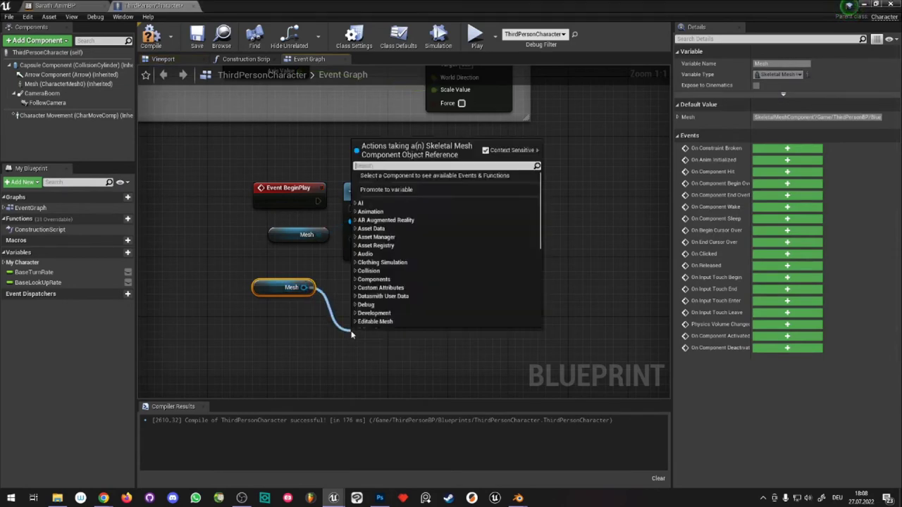
pyautogui.write('set world')
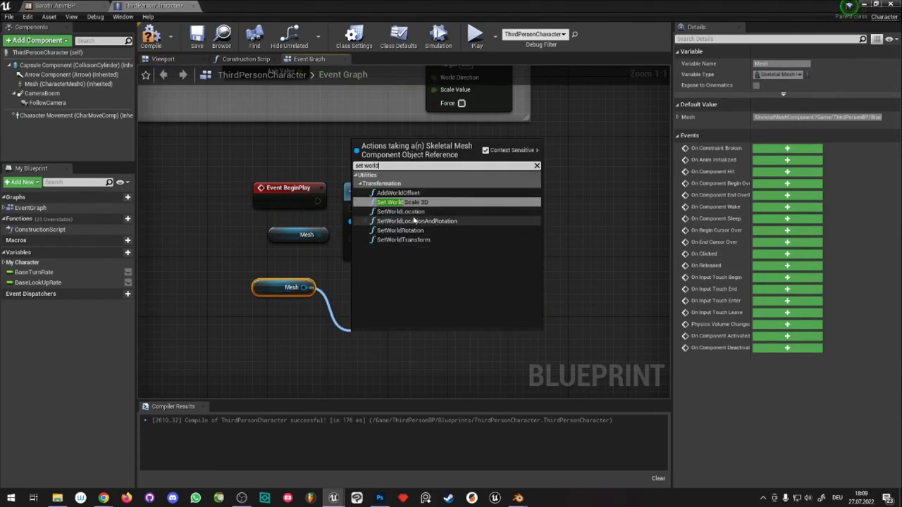
pyautogui.press('Escape')
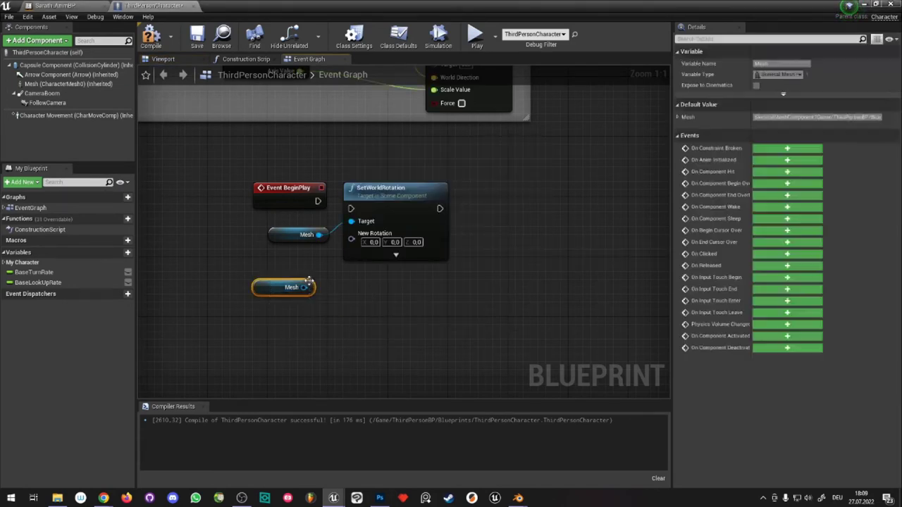
pyautogui.press('Delete')
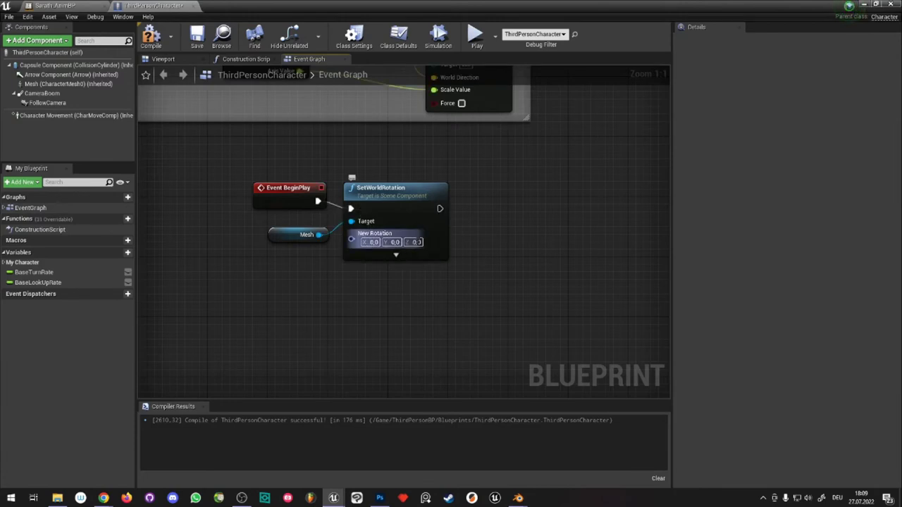
# - Recompile, play-test walking the character forward, then bring the ThirdPersonCharacter window back
pyautogui.click(151, 37)
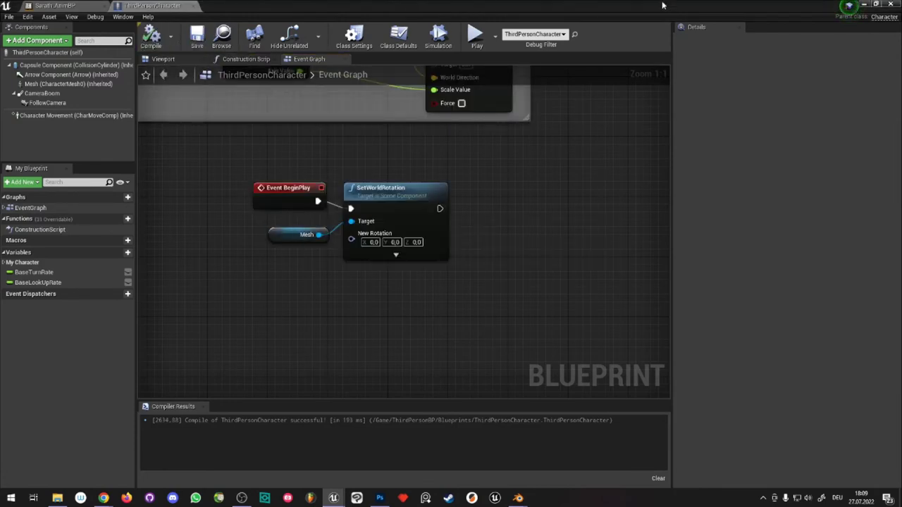
pyautogui.click(866, 5)
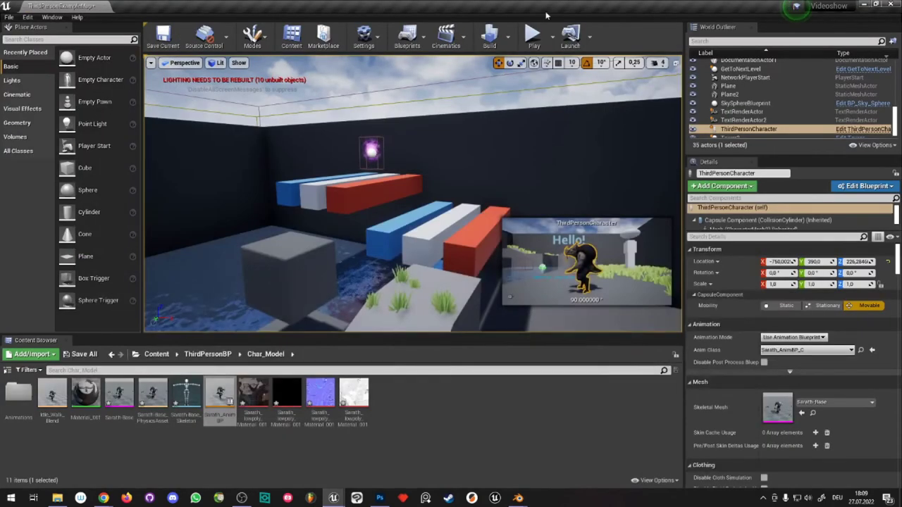
pyautogui.click(534, 34)
pyautogui.press('w')
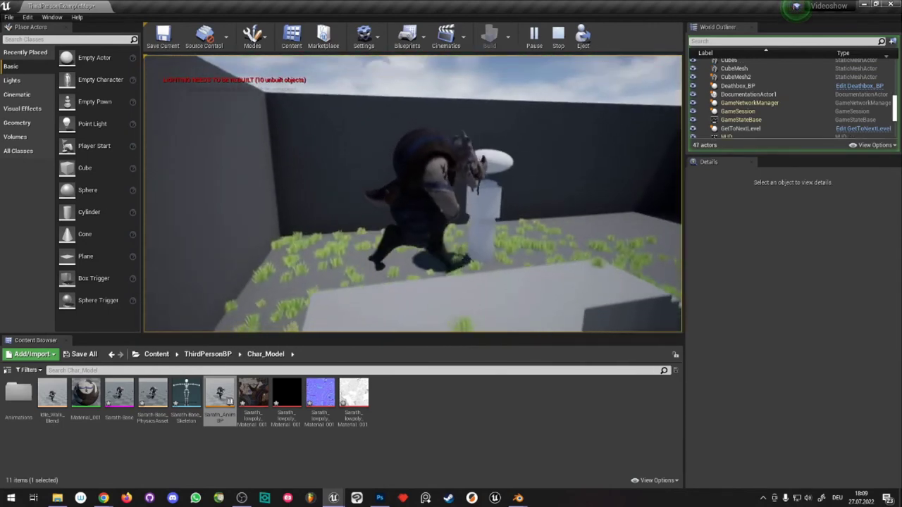
pyautogui.press('Escape')
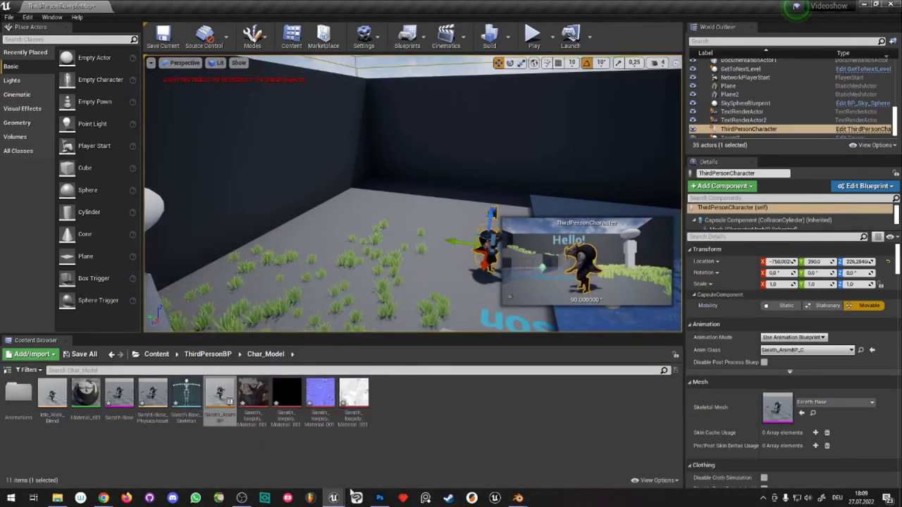
pyautogui.moveTo(335, 497)
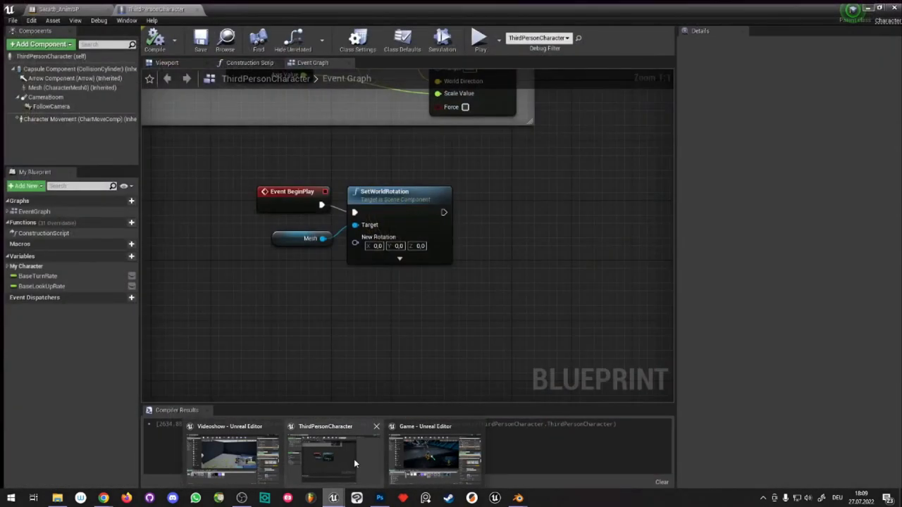
pyautogui.click(354, 459)
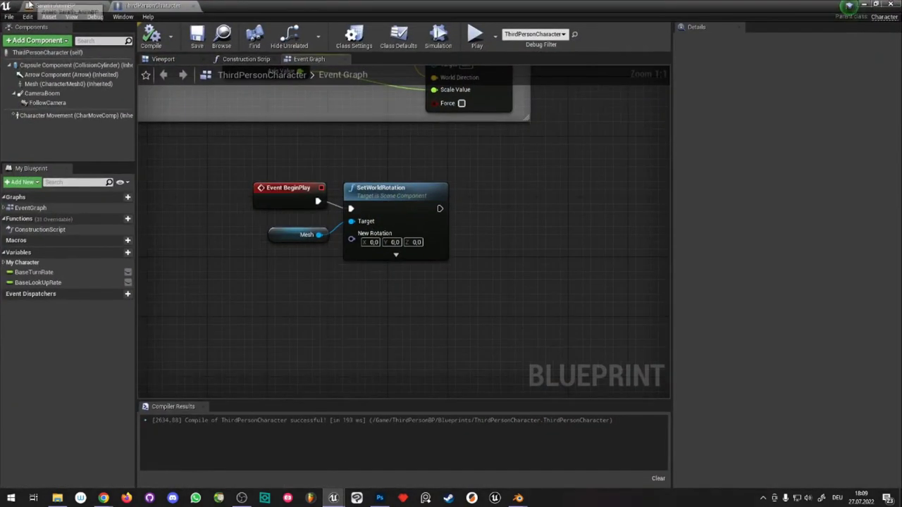
# - Add a new state named Jump/Fall off Idle/Run in Sarath_AnimBP's state machine
pyautogui.click(59, 9)
pyautogui.moveTo(458, 157)
pyautogui.mouseDown(button='right')
pyautogui.moveTo(490, 171)
pyautogui.moveTo(470, 214)
pyautogui.mouseUp(button='right')
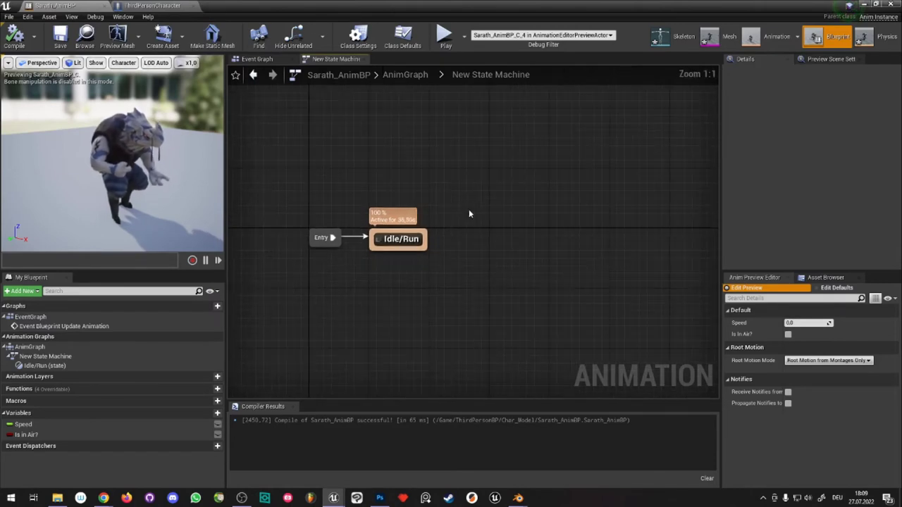
pyautogui.moveTo(426, 237); pyautogui.dragTo(534, 188)
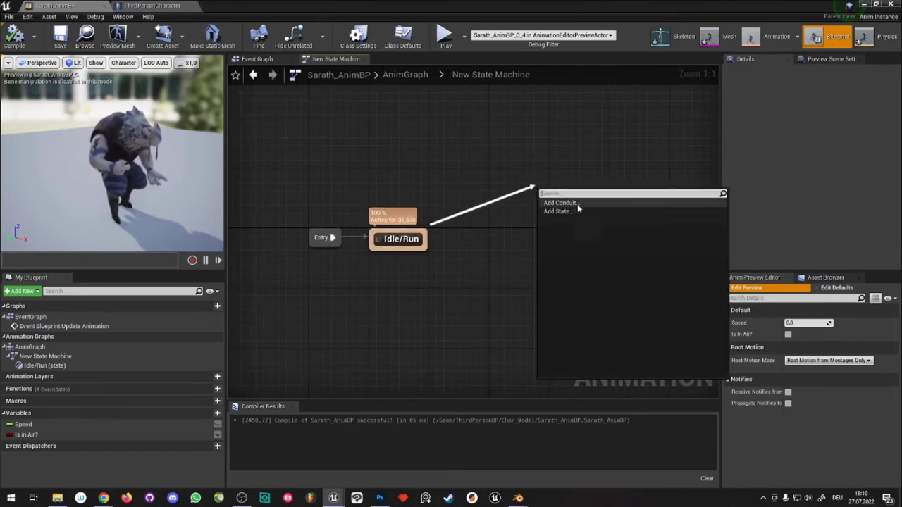
pyautogui.click(578, 212)
pyautogui.write('Jump/F')
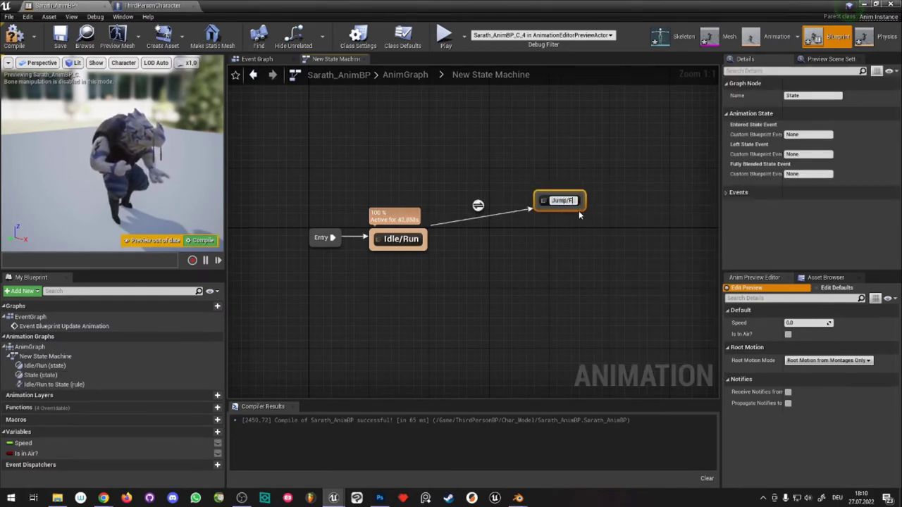
pyautogui.write('all')
pyautogui.press('Return')
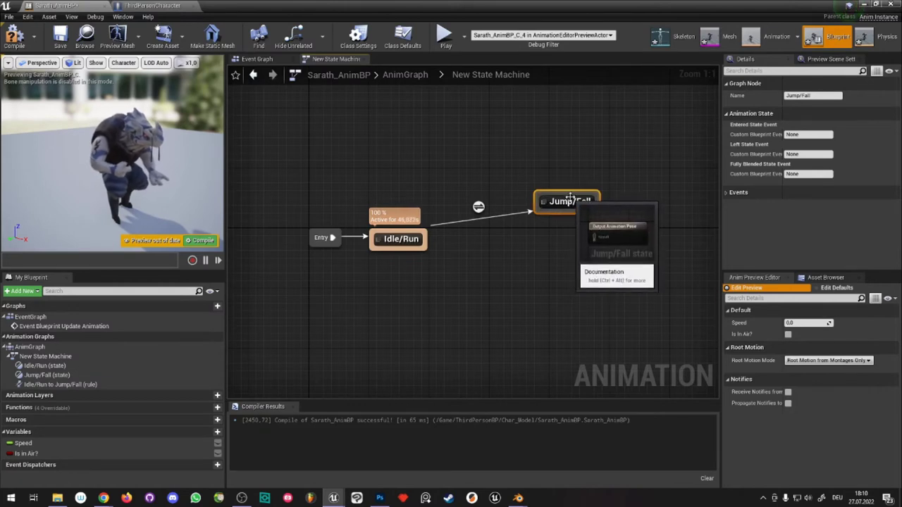
pyautogui.moveTo(571, 198); pyautogui.dragTo(540, 236)
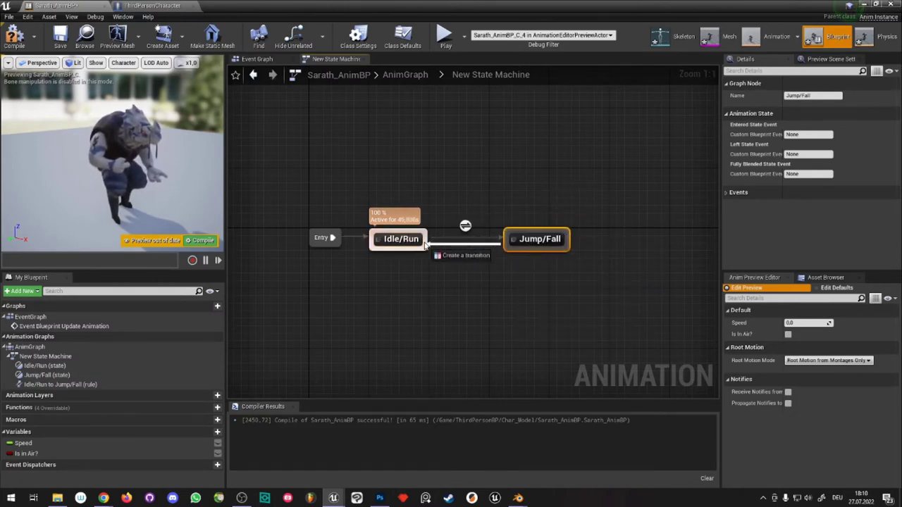
# - Link Jump/Fall back to Idle/Run with a transition, then select the Idle/Run to Jump/Fall transition
pyautogui.moveTo(425, 243); pyautogui.dragTo(423, 241)
pyautogui.click(501, 280)
pyautogui.moveTo(501, 280); pyautogui.dragTo(480, 291, button='right')
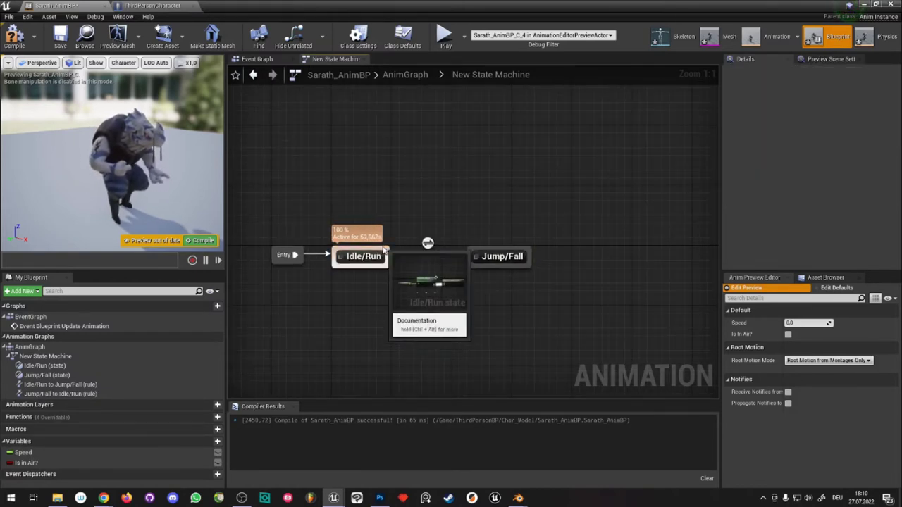
pyautogui.click(428, 243)
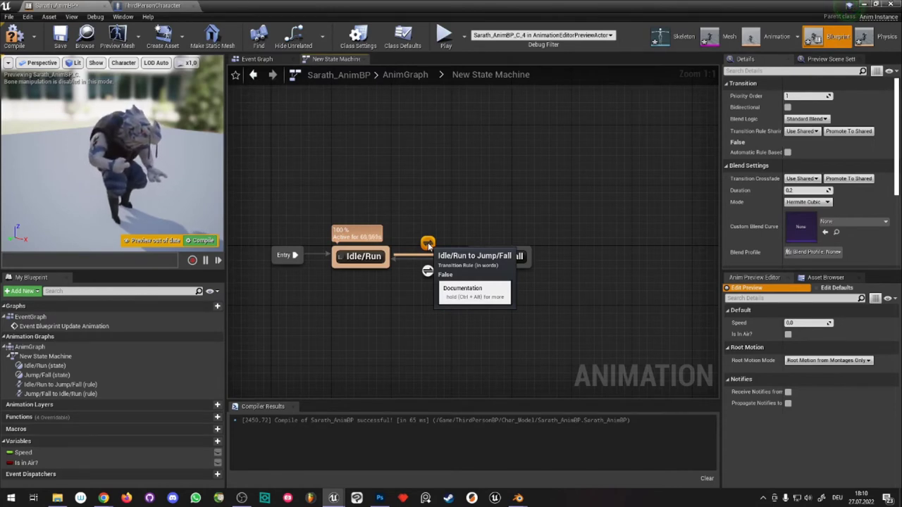
# - Drive the Idle/Run to Jump/Fall rule's Can Enter Transition with Is In Air?, then compile
pyautogui.doubleClick(428, 244)
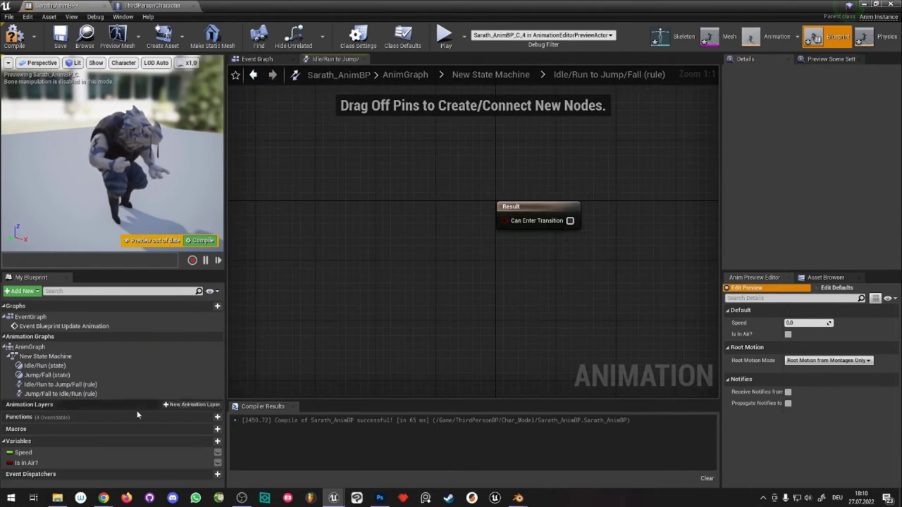
pyautogui.moveTo(26, 463); pyautogui.dragTo(283, 305)
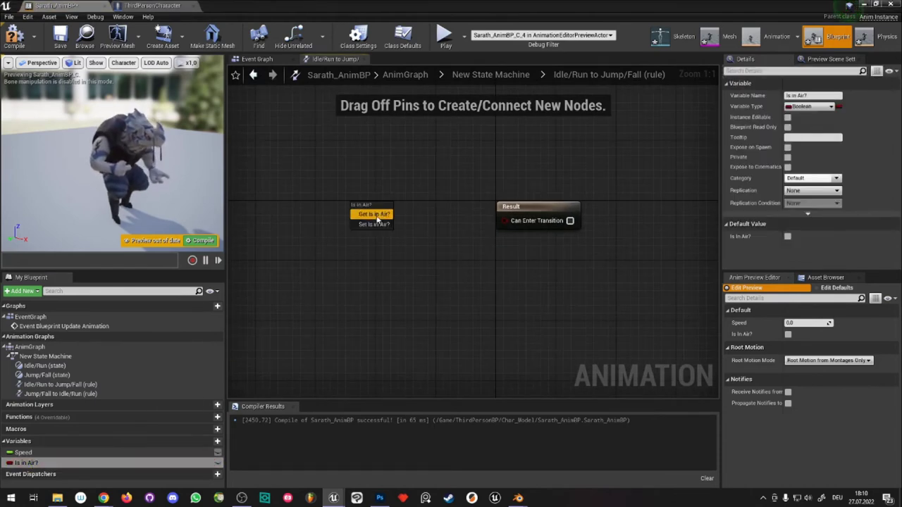
pyautogui.moveTo(350, 205); pyautogui.dragTo(375, 219)
pyautogui.click(396, 238)
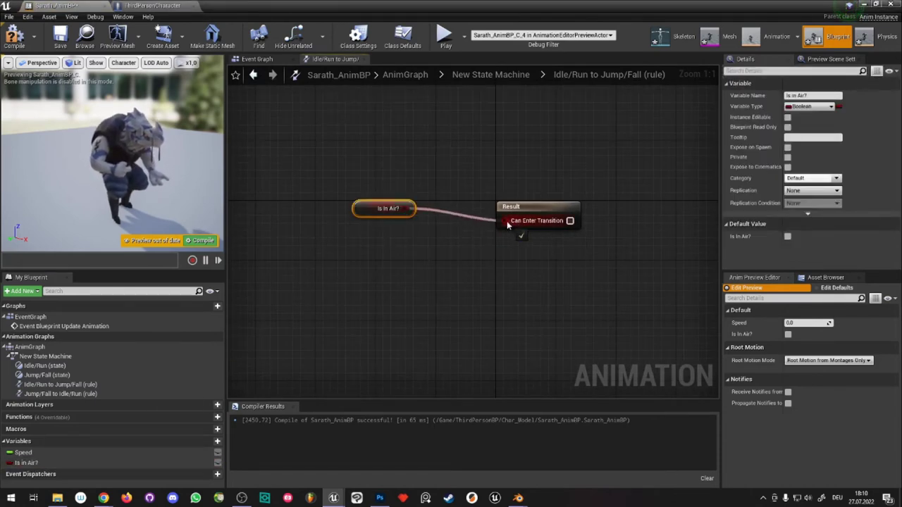
pyautogui.moveTo(418, 227); pyautogui.dragTo(412, 224)
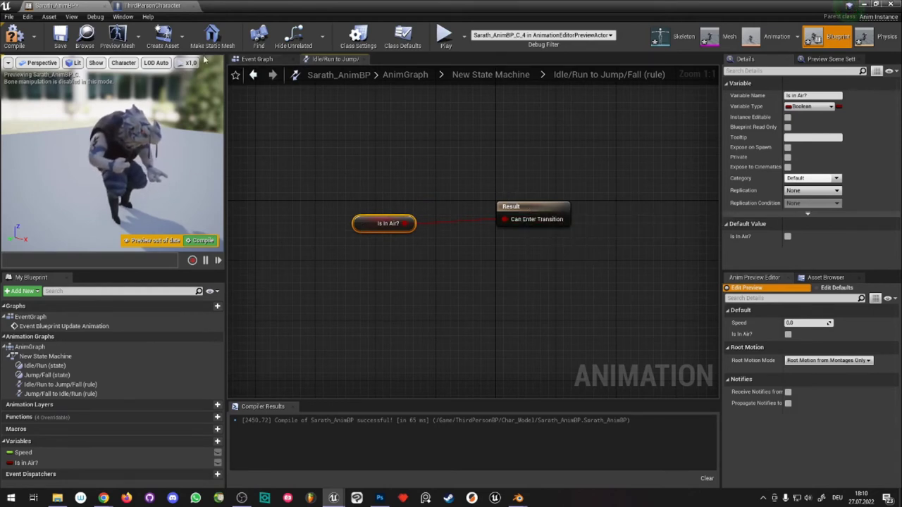
pyautogui.press('F7')
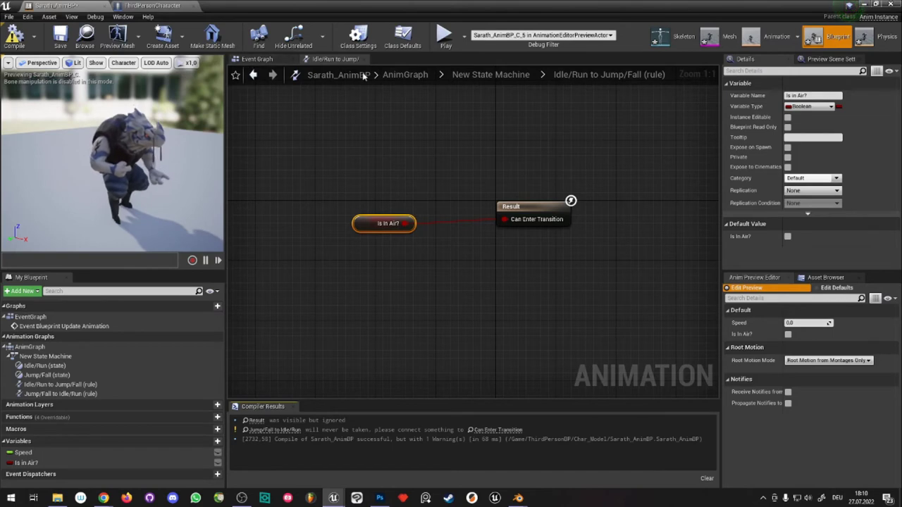
# - Open the Jump/Fall to Idle/Run rule and remove a mistakenly placed SET Is In Air? node
pyautogui.click(526, 79)
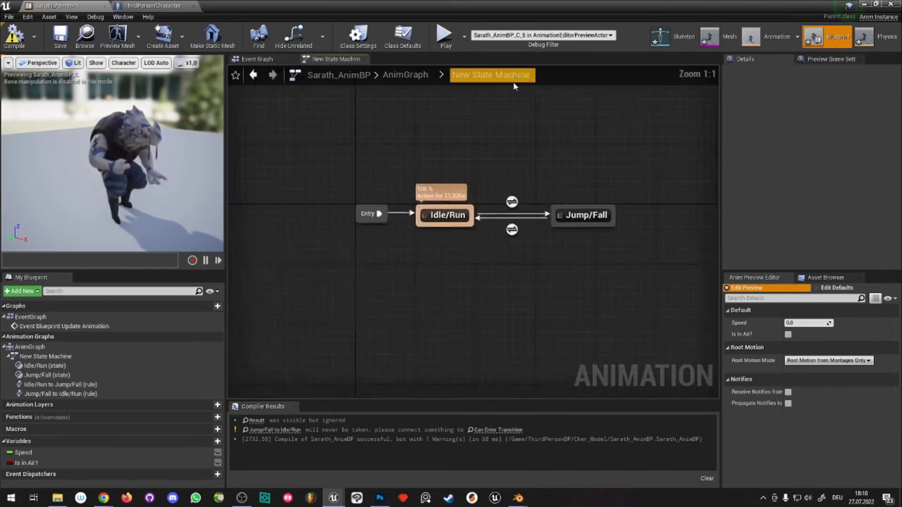
pyautogui.click(532, 252)
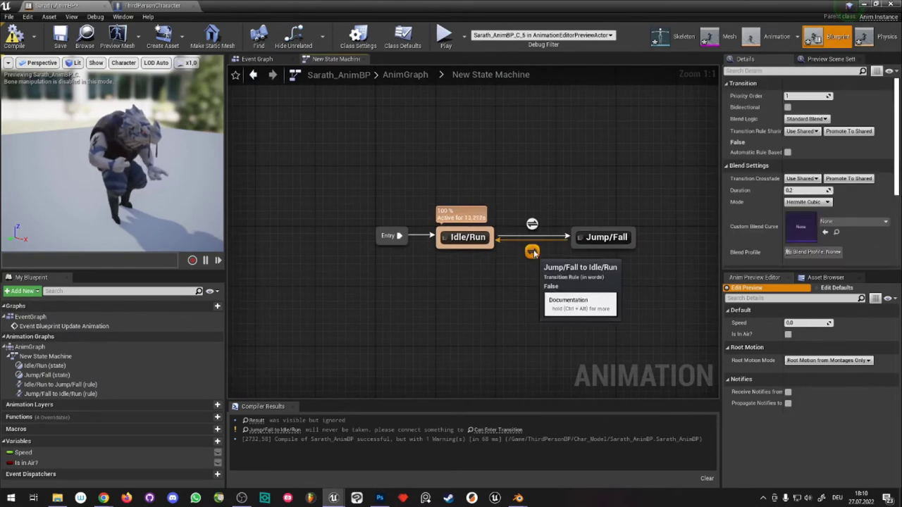
pyautogui.doubleClick(532, 252)
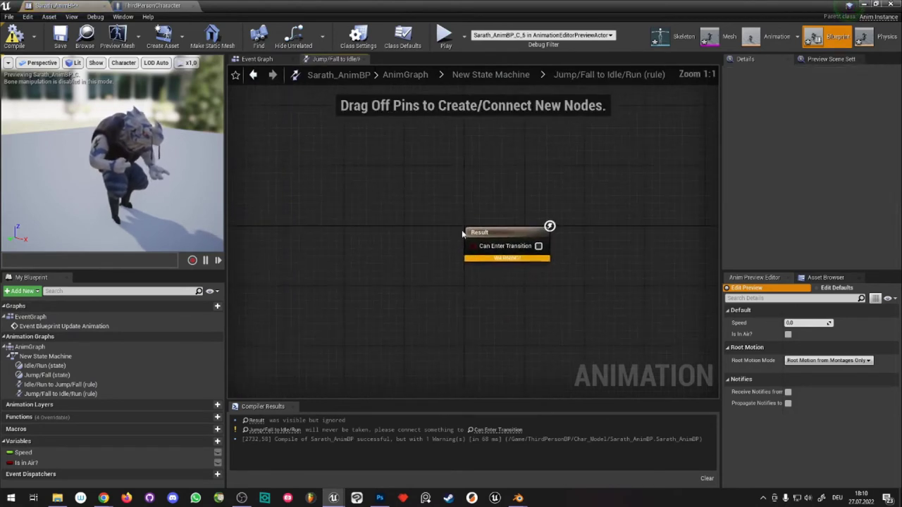
pyautogui.moveTo(26, 463); pyautogui.dragTo(344, 248)
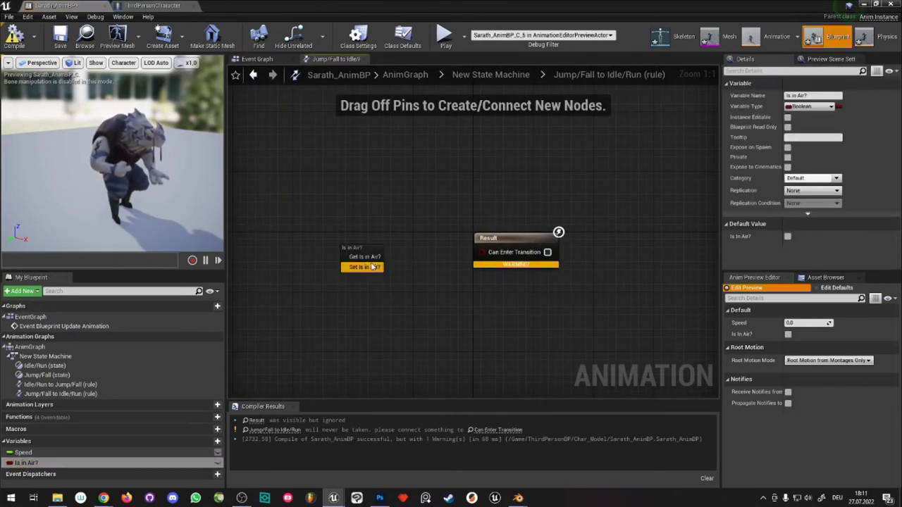
pyautogui.click(372, 267)
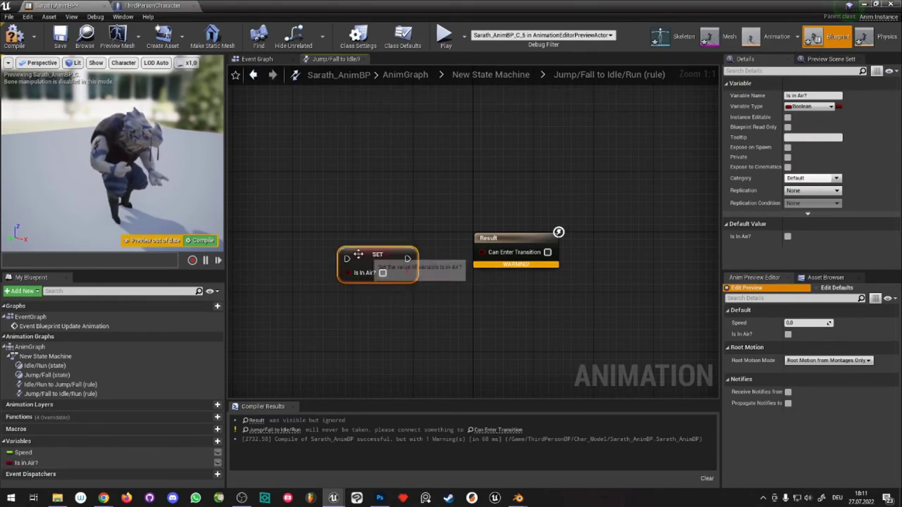
pyautogui.moveTo(358, 254); pyautogui.dragTo(335, 246)
pyautogui.moveTo(350, 222); pyautogui.dragTo(392, 304)
pyautogui.press('Delete')
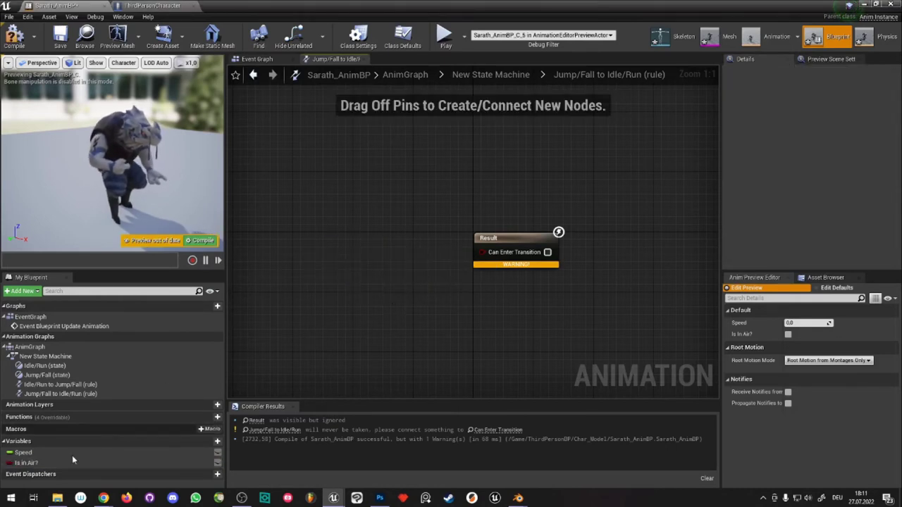
# - Feed NOT Is In Air? into Can Enter Transition, then compile and save Sarath_AnimBP
pyautogui.moveTo(26, 463); pyautogui.dragTo(318, 259)
pyautogui.click(332, 262)
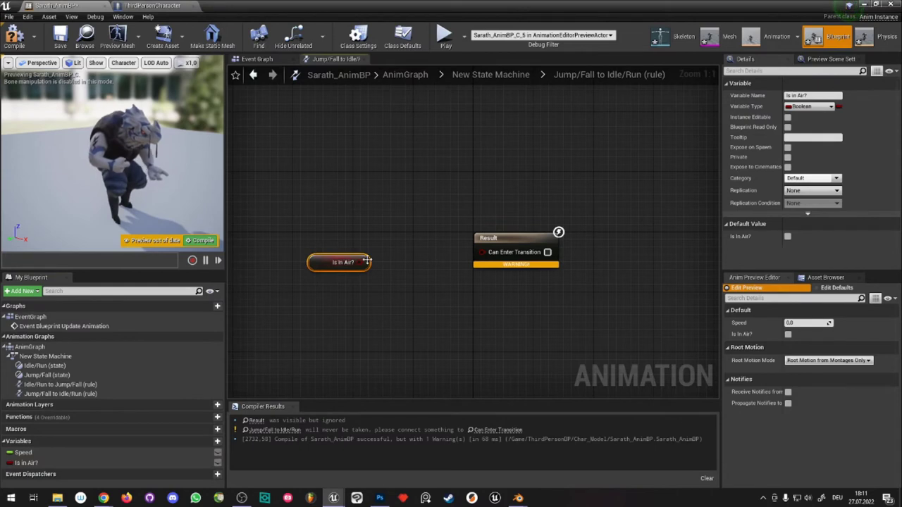
pyautogui.moveTo(374, 286); pyautogui.dragTo(384, 300)
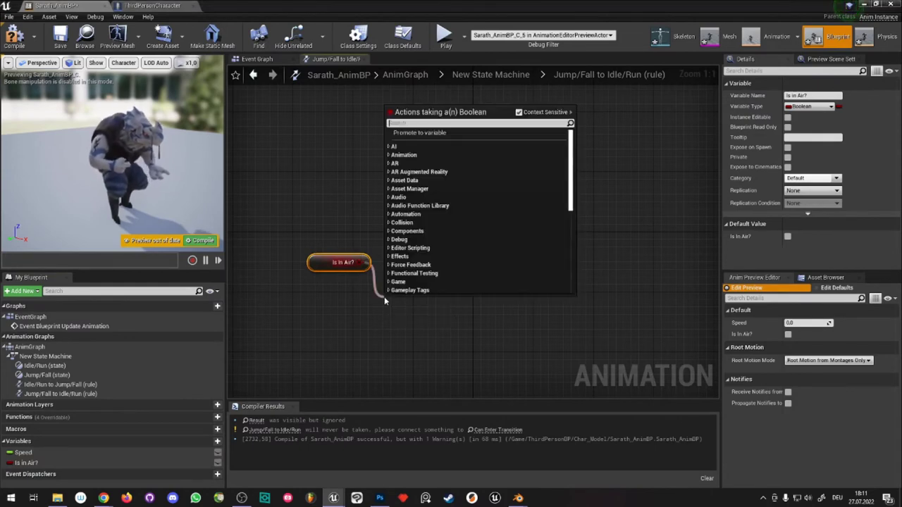
pyautogui.write('not')
pyautogui.press('Escape')
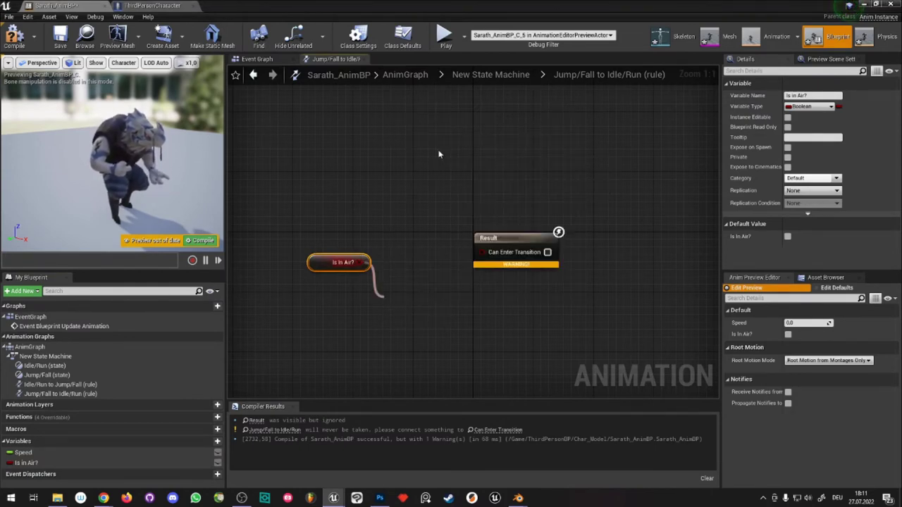
pyautogui.moveTo(471, 248); pyautogui.dragTo(482, 252)
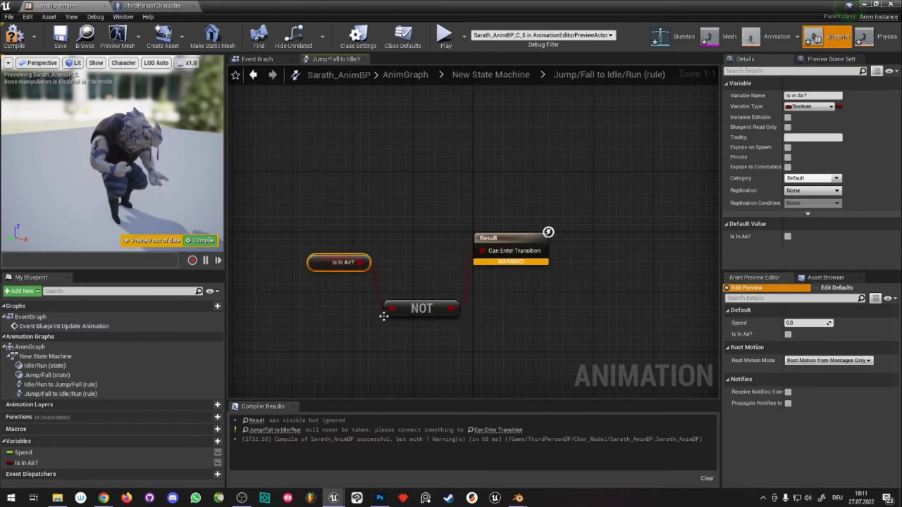
pyautogui.click(14, 35)
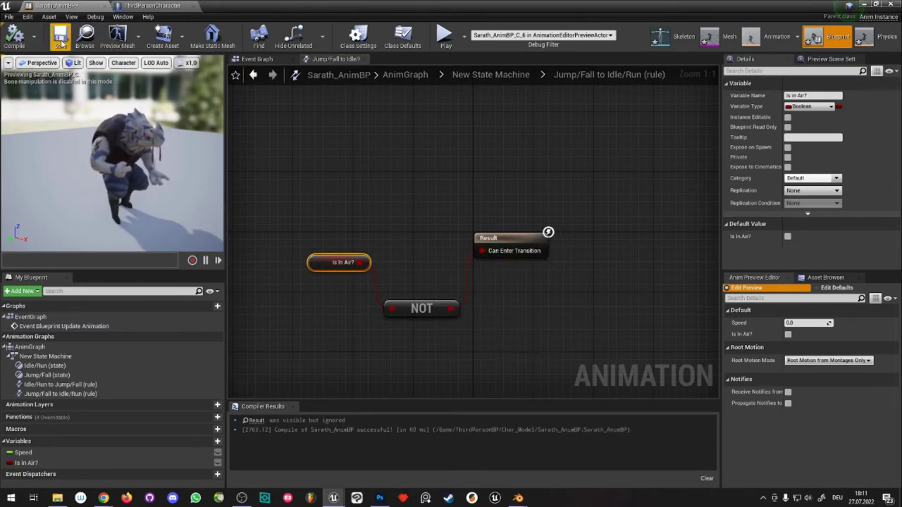
pyautogui.click(61, 38)
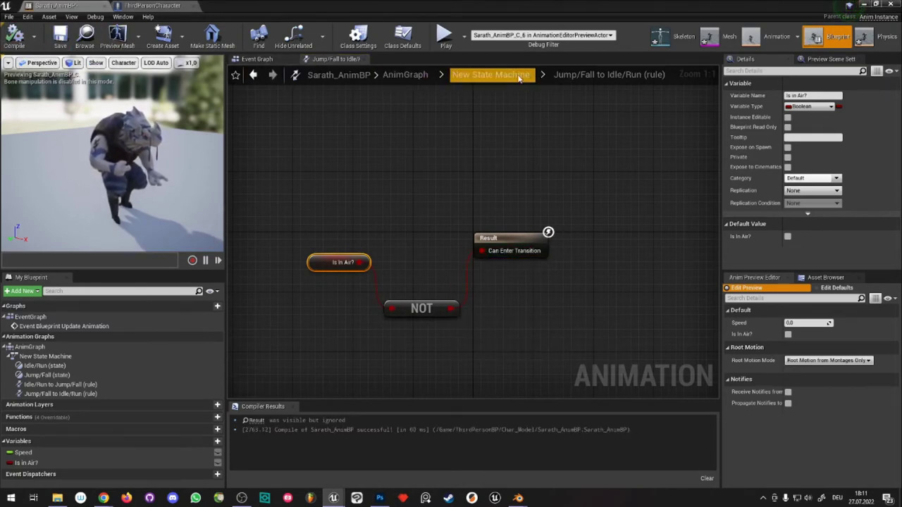
# - From New State Machine, open the empty Jump/Fall state graph, then minimize the Blueprint editor
pyautogui.click(490, 74)
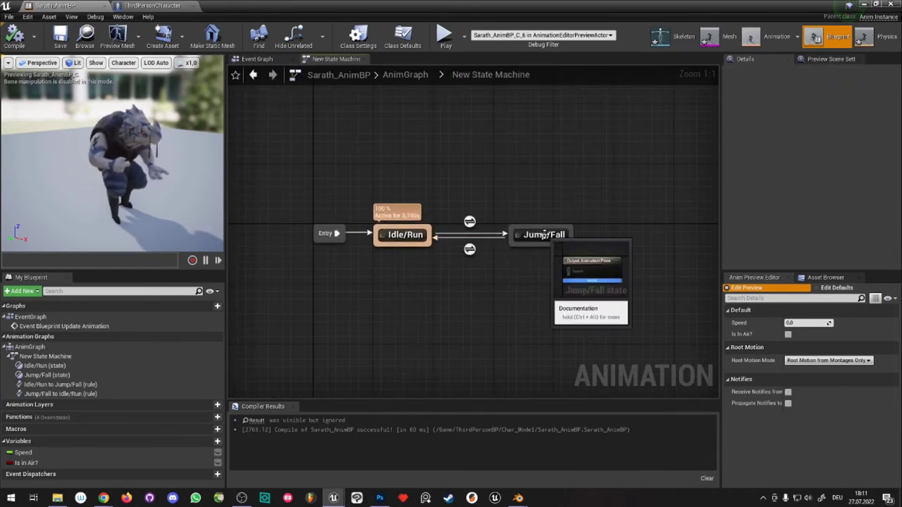
pyautogui.doubleClick(544, 234)
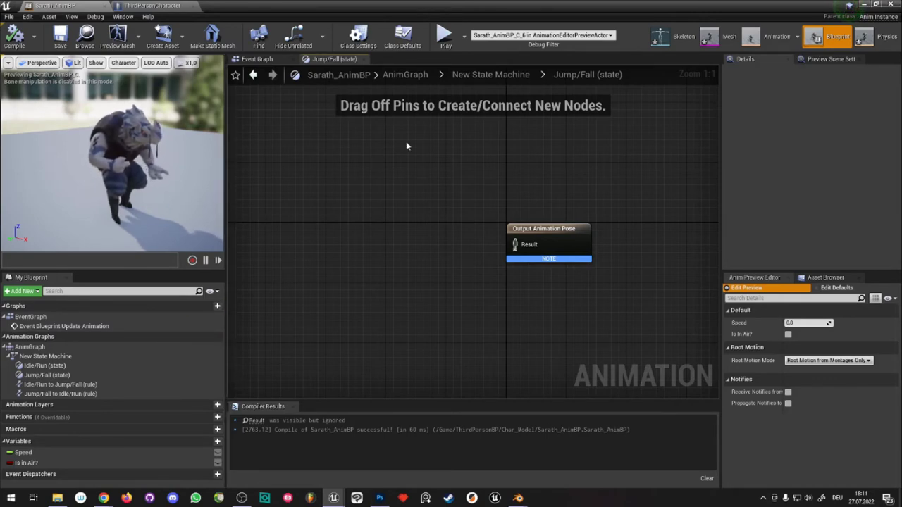
pyautogui.click(890, 4)
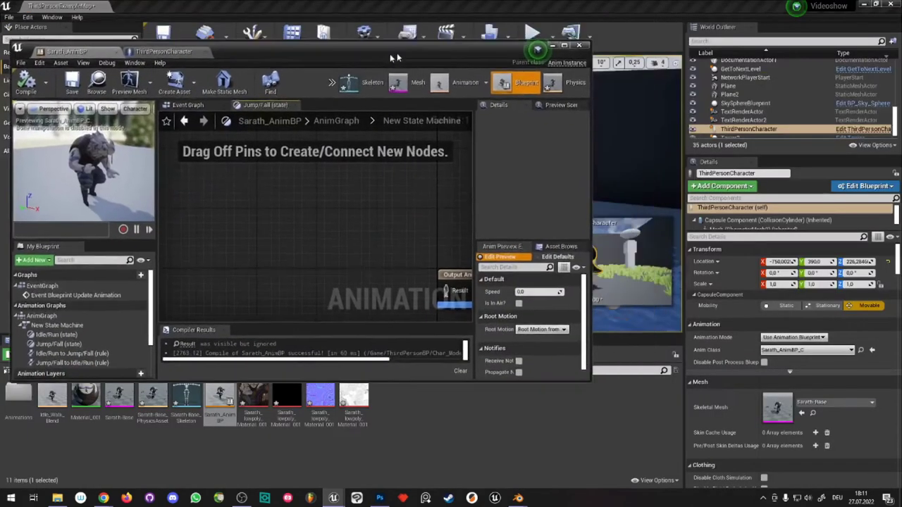
# - Open SurpriseBack from the Animations folder and reimport it from its source file
pyautogui.doubleClick(18, 394)
pyautogui.click(343, 398)
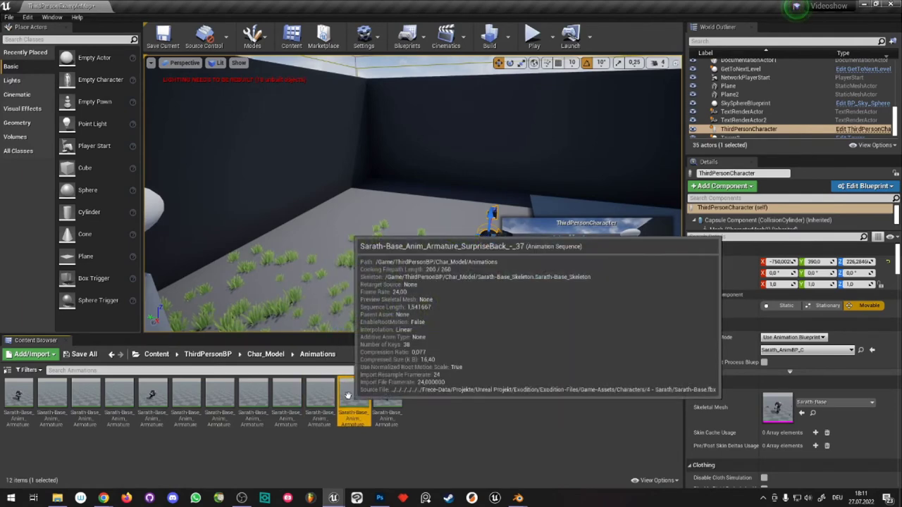
pyautogui.rightClick(348, 394)
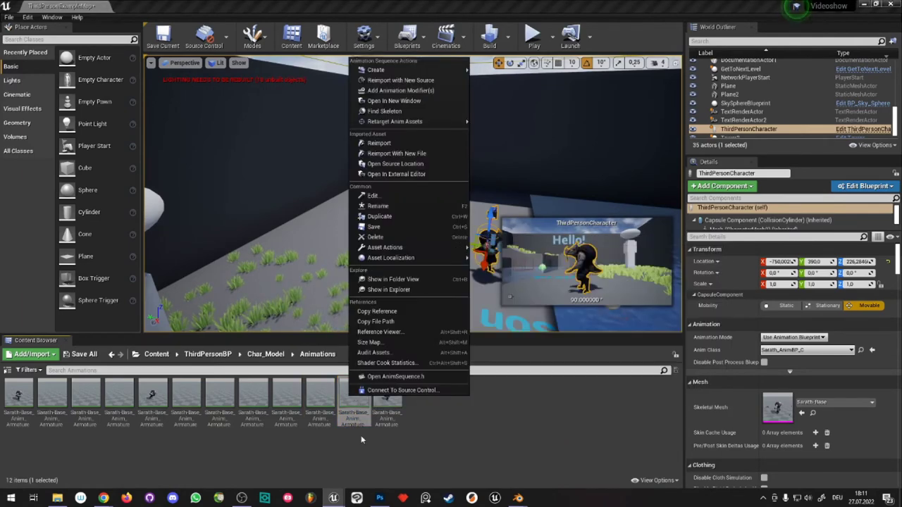
pyautogui.doubleClick(353, 399)
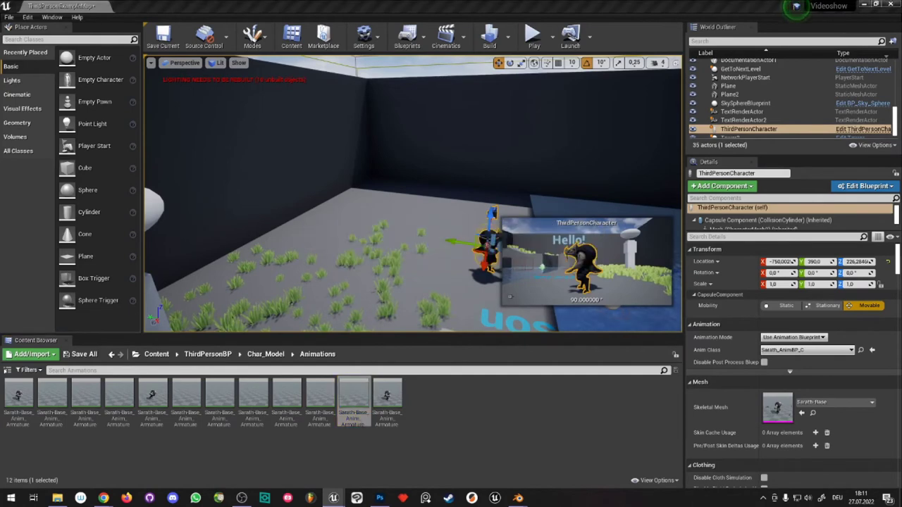
pyautogui.scroll(-2, 147, 305)
pyautogui.scroll(-2, 146, 305)
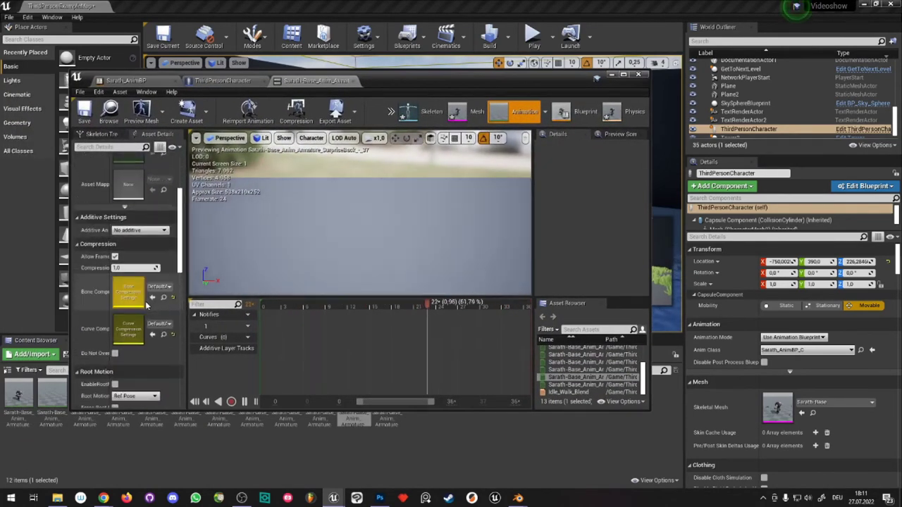
pyautogui.scroll(-5, 146, 301)
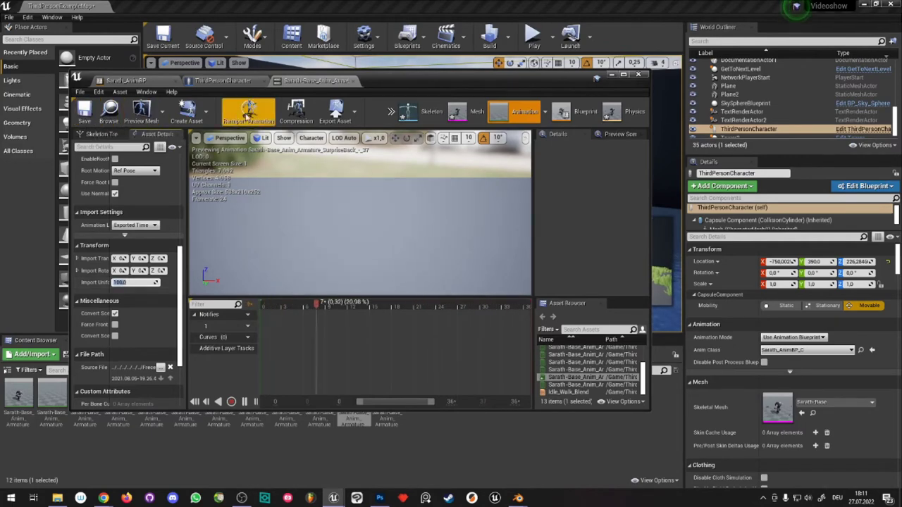
pyautogui.click(249, 111)
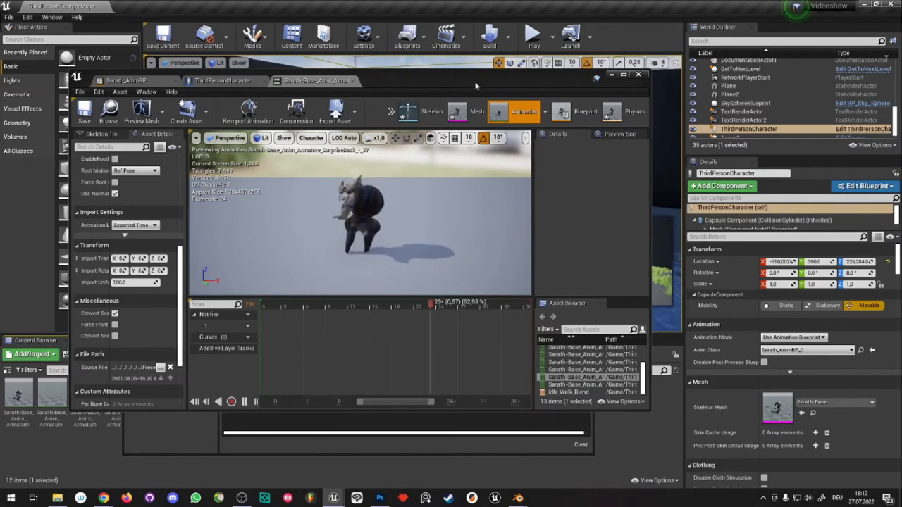
# - Close the animation editor and message log, then return to the Sarath_AnimBP blueprint
pyautogui.click(638, 74)
pyautogui.click(582, 178)
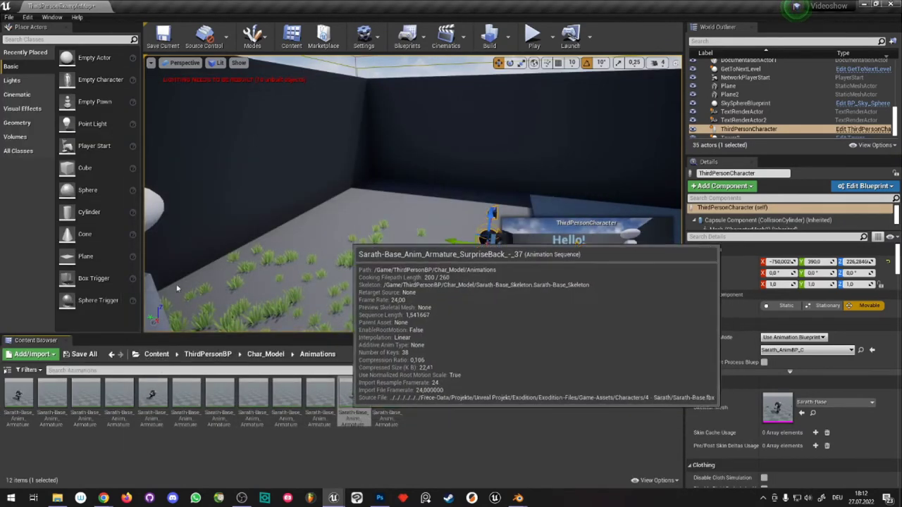
pyautogui.doubleClick(354, 399)
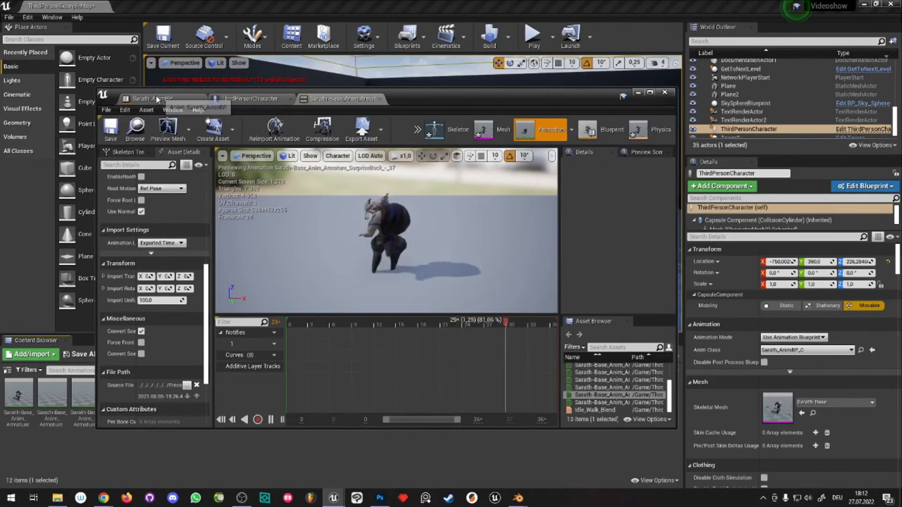
pyautogui.click(152, 98)
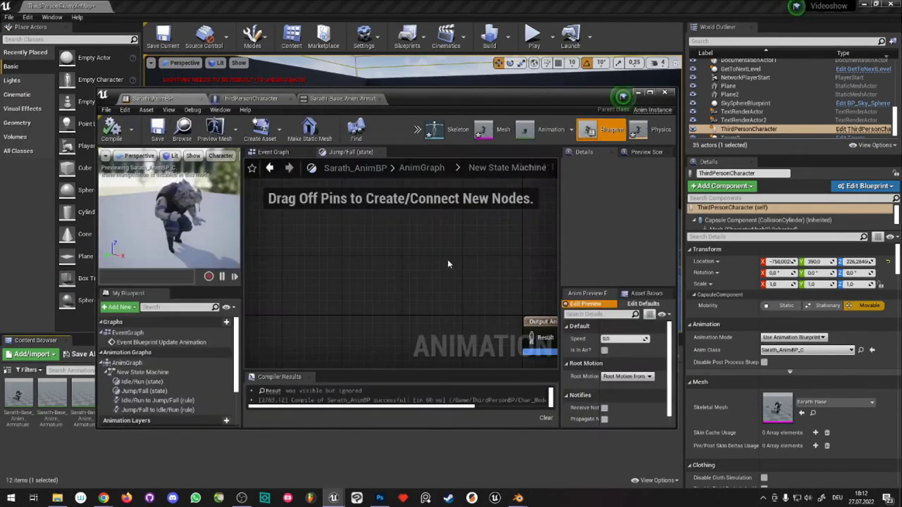
# - Add a Play SurpriseBack node in Jump/Fall, wire it to Output Animation Pose, and compile
pyautogui.rightClick(346, 268)
pyautogui.write('sur')
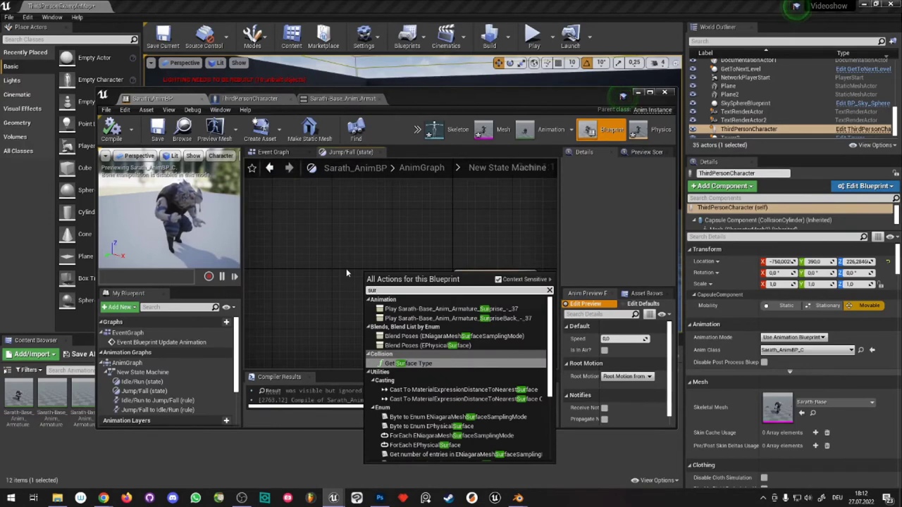
pyautogui.write('p')
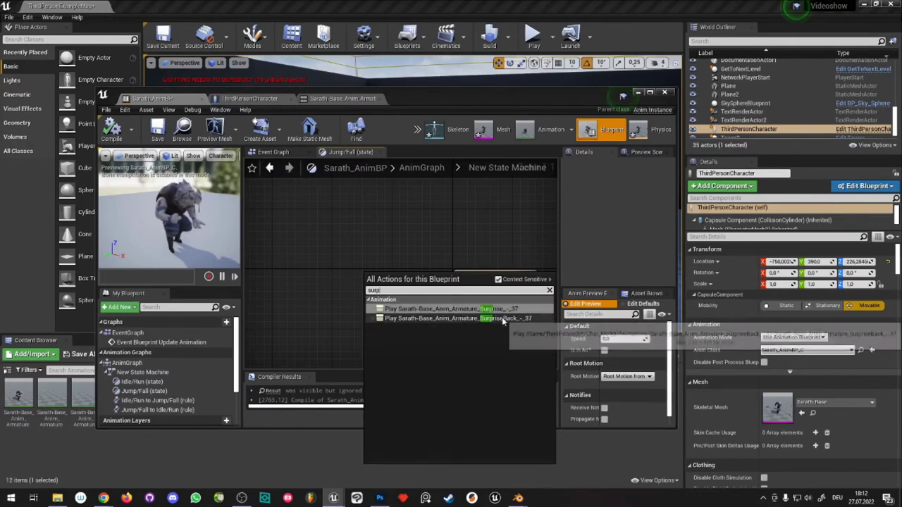
pyautogui.click(474, 319)
pyautogui.moveTo(413, 290); pyautogui.dragTo(404, 297)
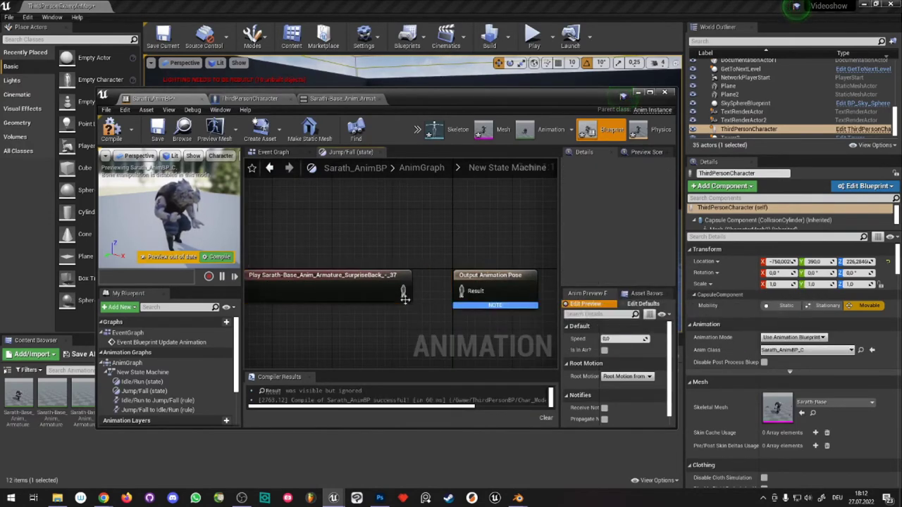
pyautogui.click(112, 131)
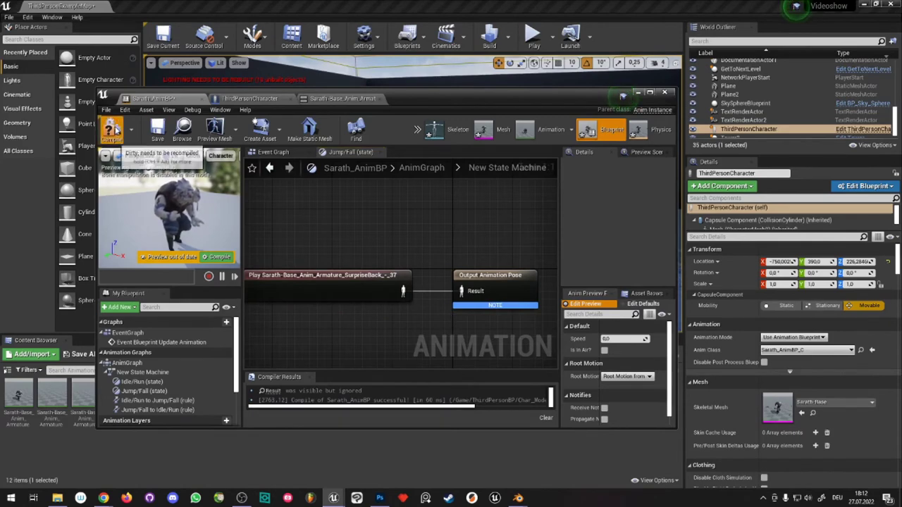
# - Minimize the blueprint editor and play-test the character in the level, stopping with Esc
pyautogui.click(638, 92)
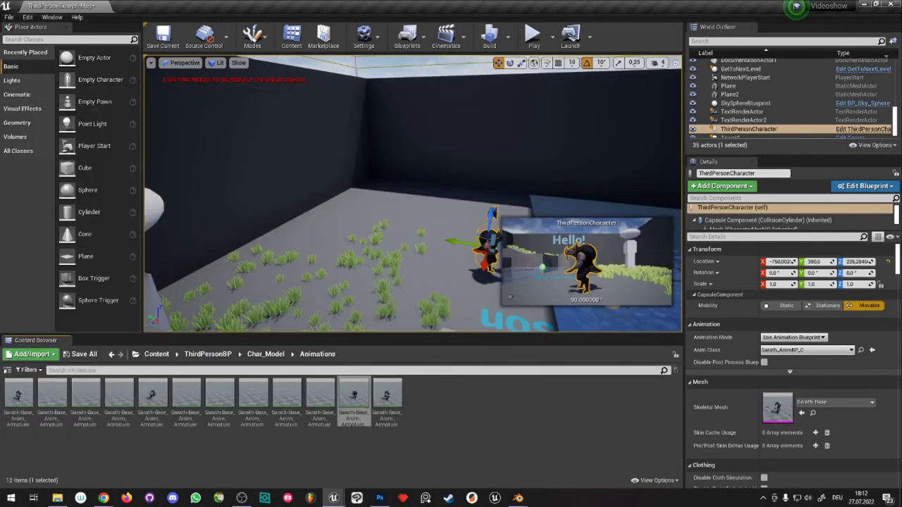
pyautogui.click(527, 39)
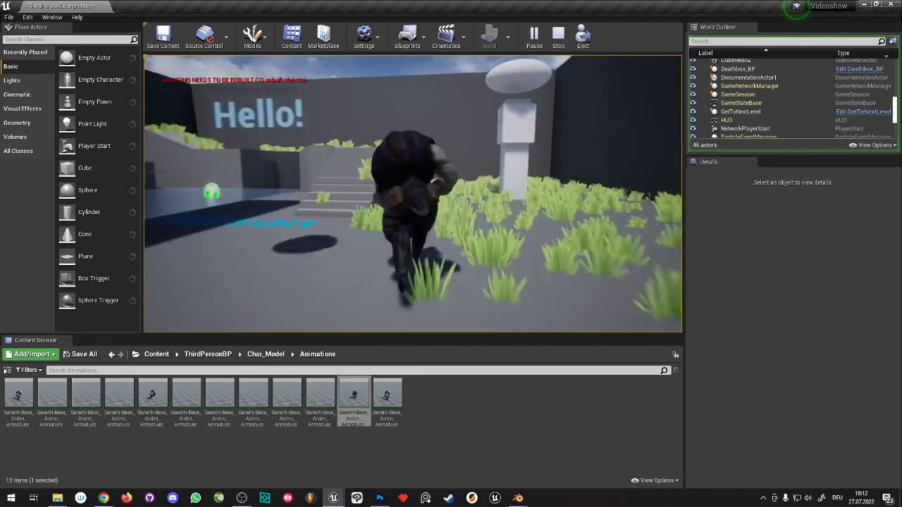
pyautogui.press('Escape')
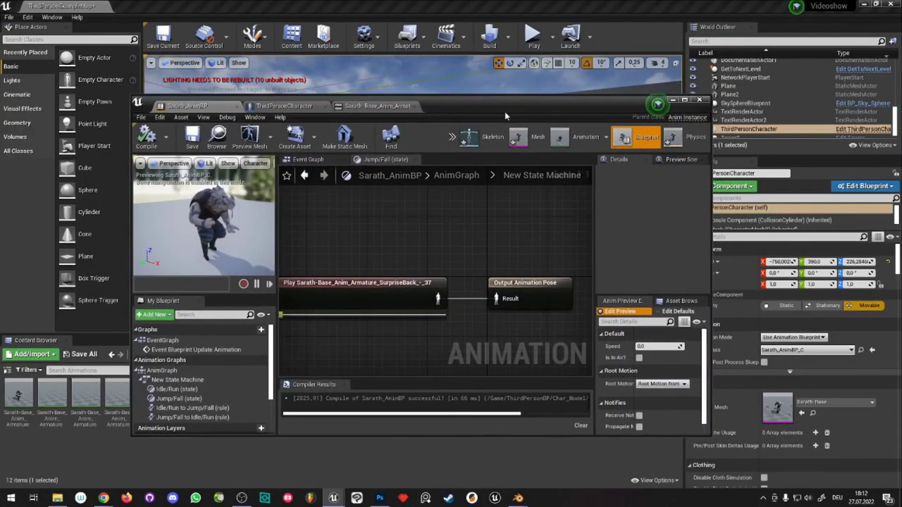
# - Reopen Sarath_AnimBP and check the Is In Air? node in the Idle/Run to Jump/Fall rule
pyautogui.doubleClick(504, 112)
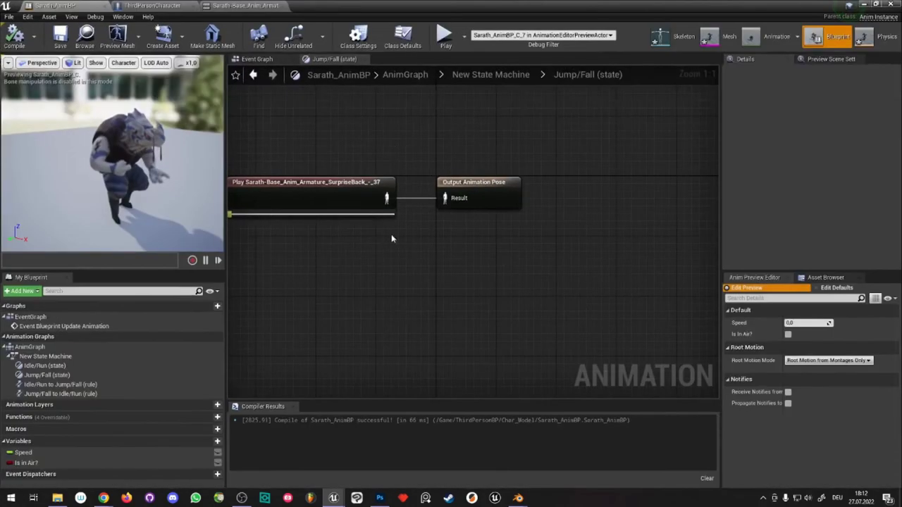
pyautogui.click(257, 59)
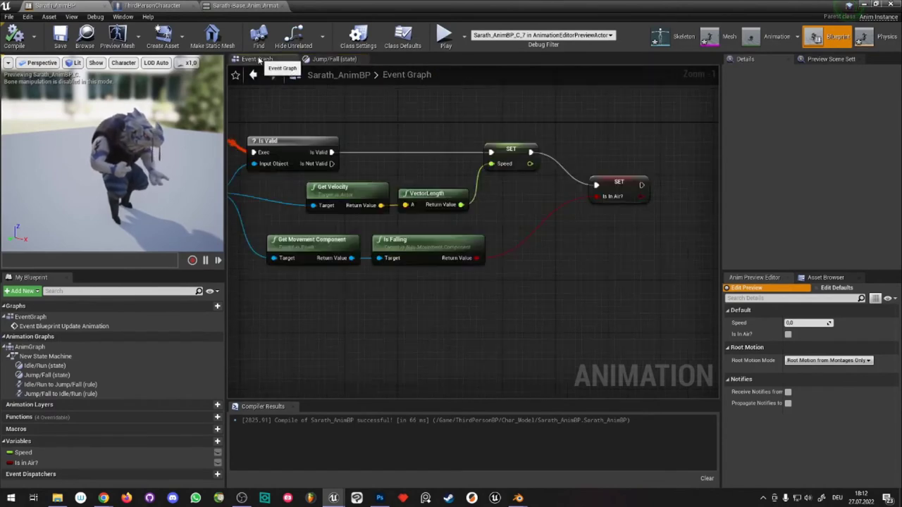
pyautogui.click(339, 59)
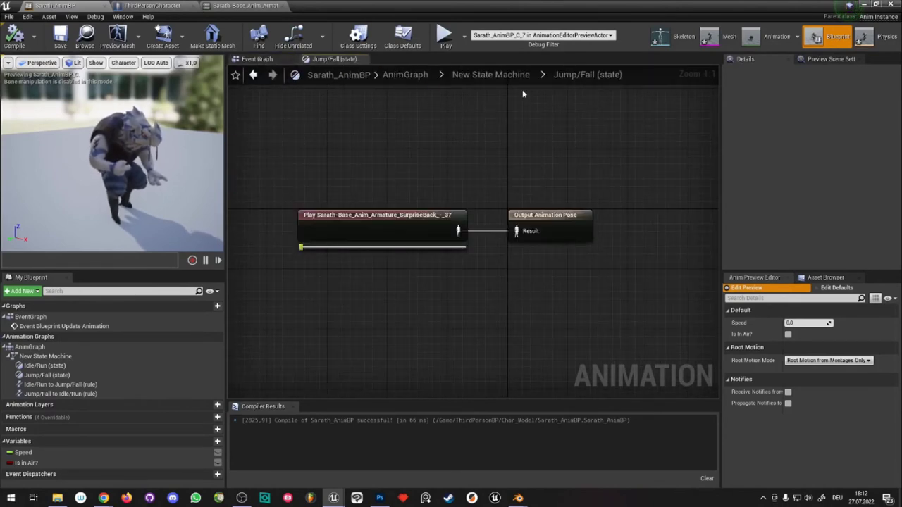
pyautogui.click(491, 74)
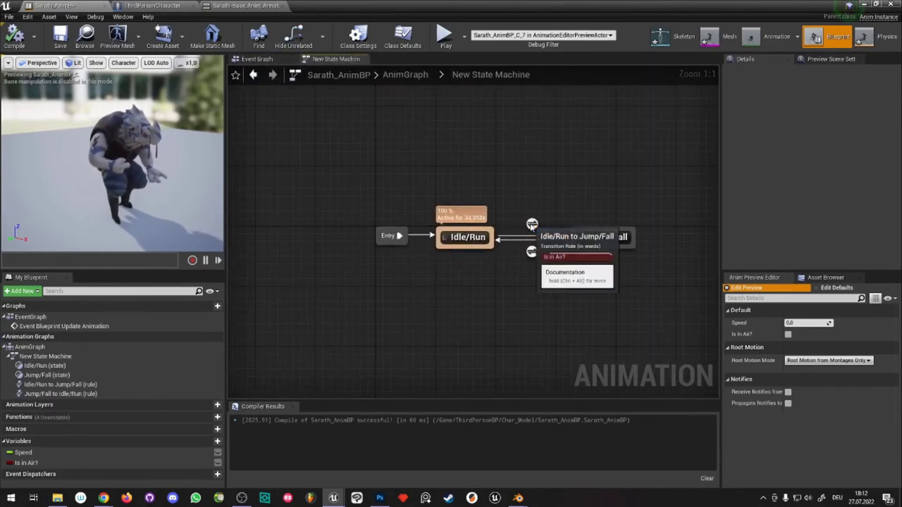
pyautogui.doubleClick(532, 223)
pyautogui.click(433, 248)
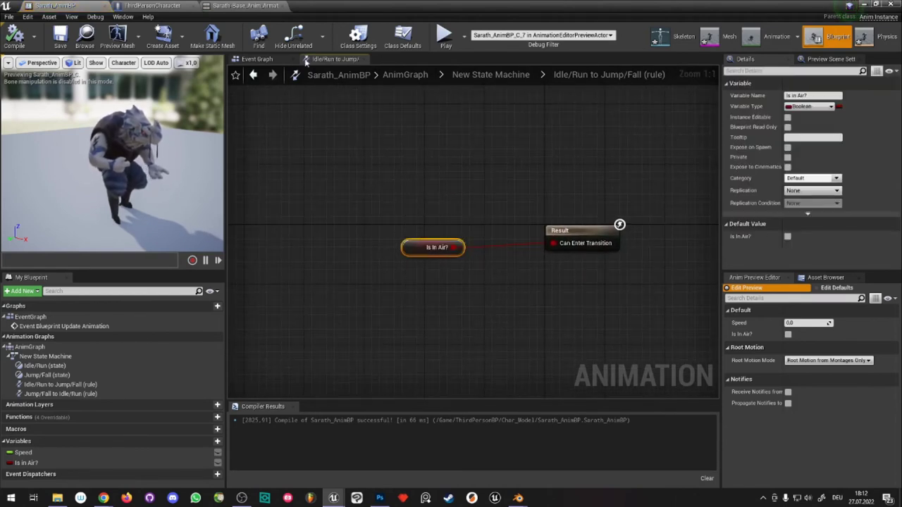
# - Inspect the Event Graph's Get Movement Component, Is Falling and SET Is In Air? nodes
pyautogui.click(274, 59)
pyautogui.moveTo(435, 303); pyautogui.dragTo(303, 202, button='right')
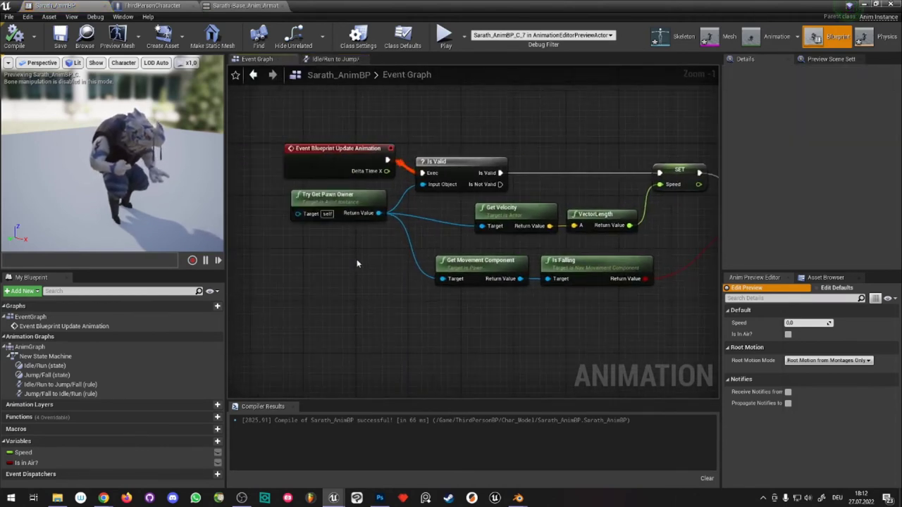
pyautogui.moveTo(342, 289); pyautogui.dragTo(287, 282, button='right')
pyautogui.click(380, 253)
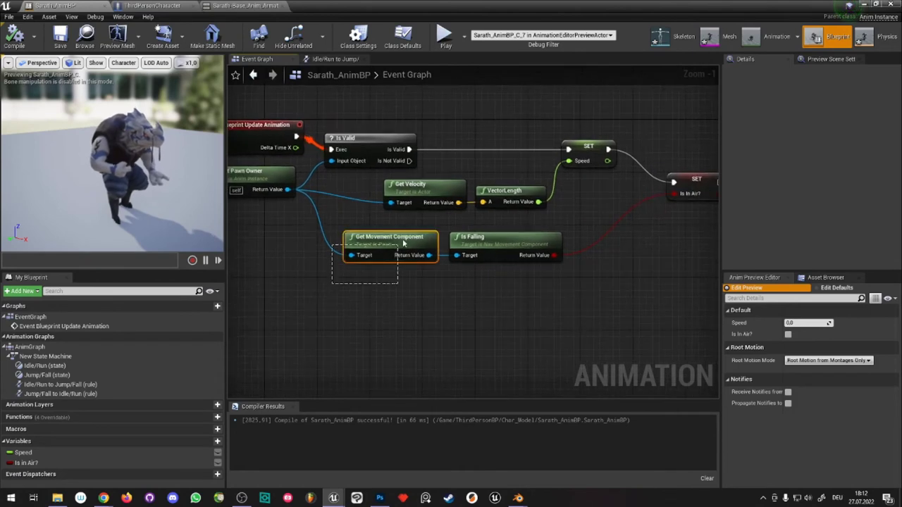
pyautogui.moveTo(413, 298); pyautogui.dragTo(369, 261, button='right')
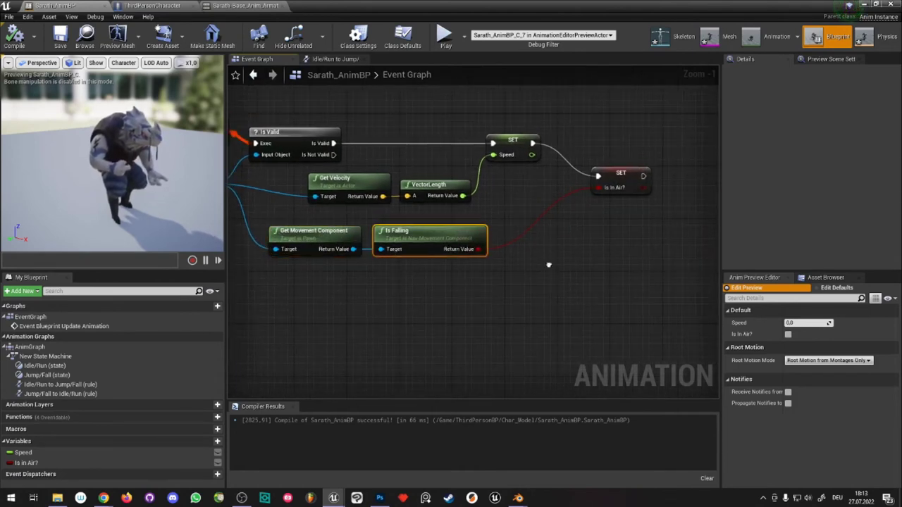
pyautogui.moveTo(585, 253); pyautogui.dragTo(547, 262, button='right')
pyautogui.click(596, 182)
pyautogui.moveTo(585, 159); pyautogui.dragTo(642, 278)
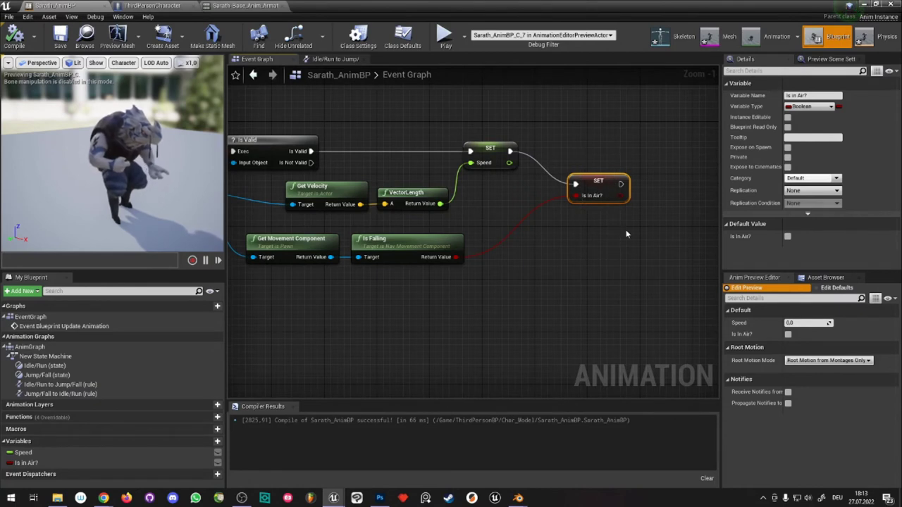
pyautogui.click(614, 256)
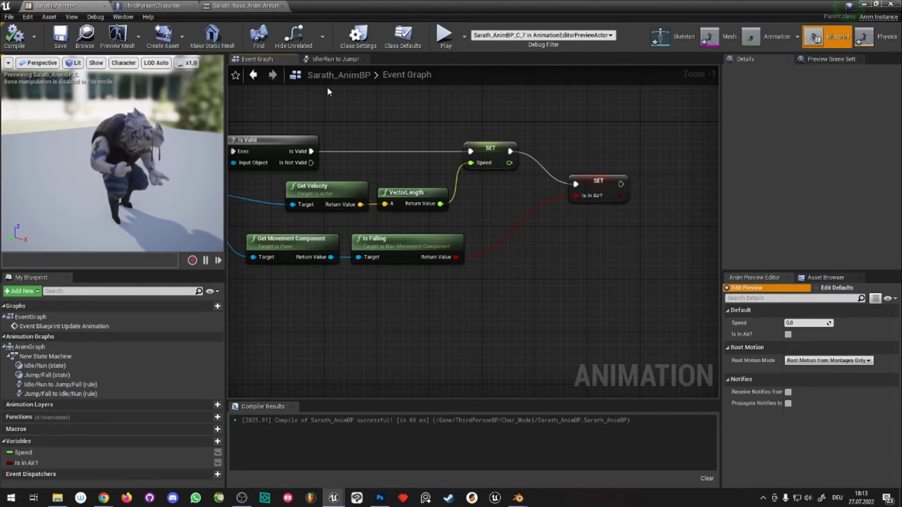
pyautogui.moveTo(458, 179); pyautogui.dragTo(532, 212, button='right')
pyautogui.scroll(-1, 296, 231)
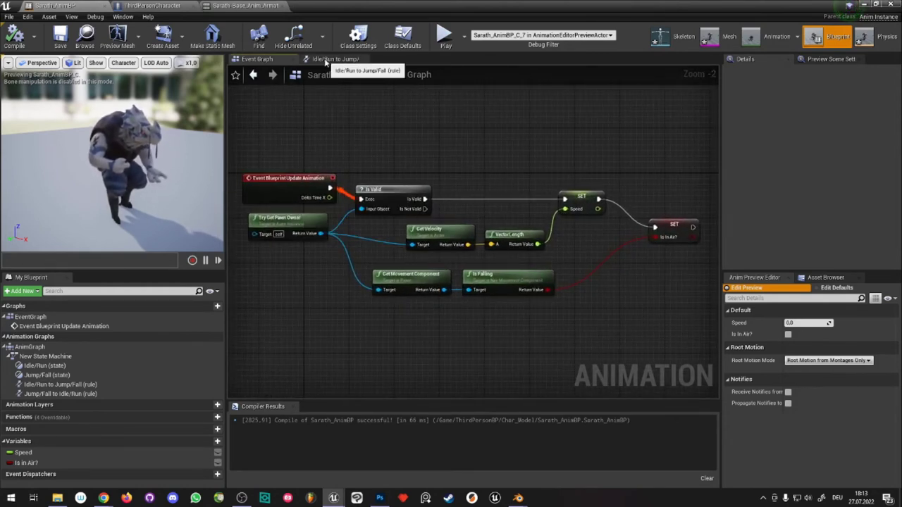
# - Review the Idle/Run and Jump/Fall states and both transition rules in New State Machine
pyautogui.click(334, 62)
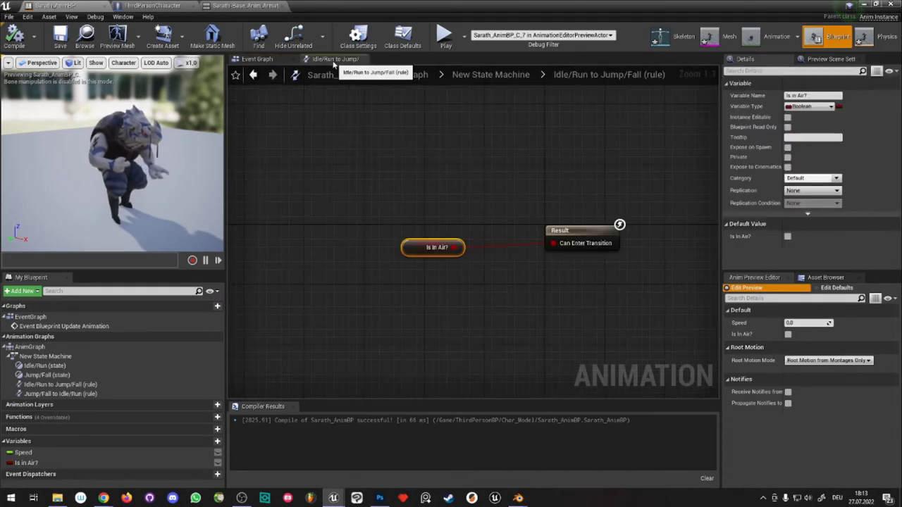
pyautogui.click(497, 76)
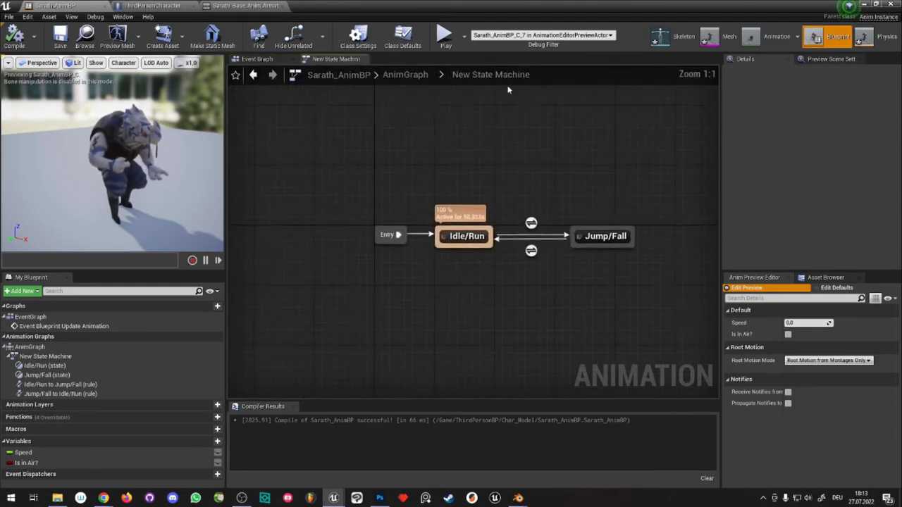
pyautogui.click(405, 74)
pyautogui.doubleClick(378, 239)
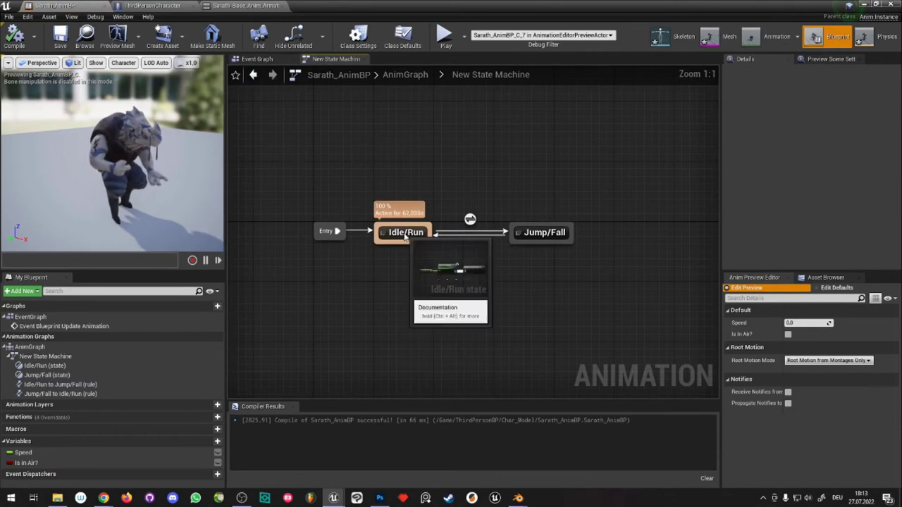
pyautogui.doubleClick(413, 240)
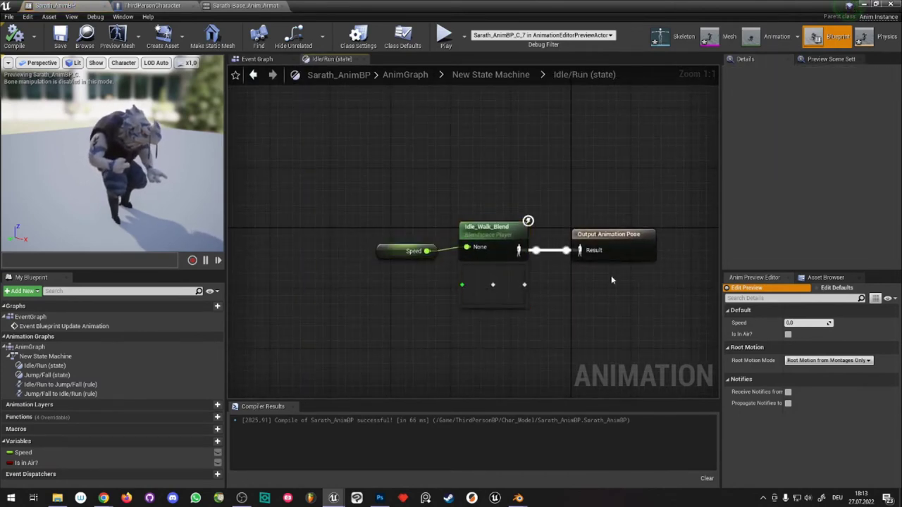
pyautogui.click(490, 74)
pyautogui.doubleClick(542, 237)
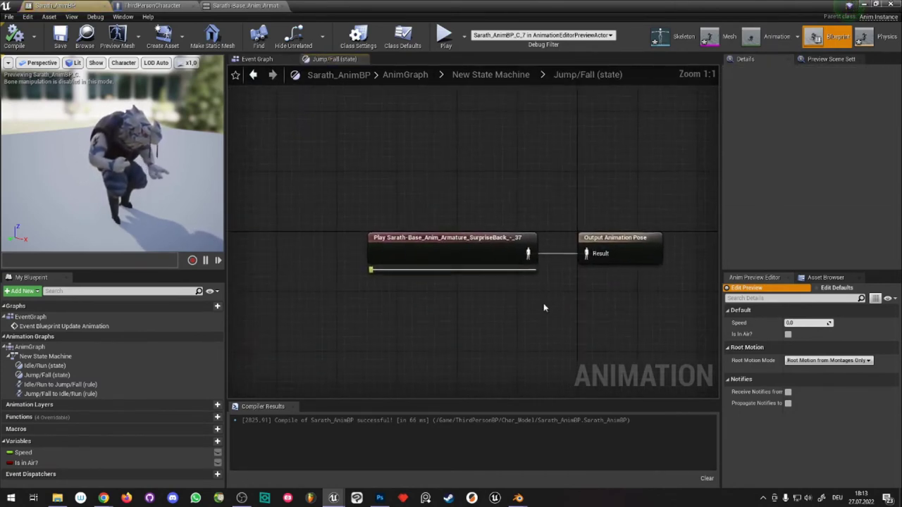
pyautogui.hotkey('alt', 'Left')
pyautogui.doubleClick(471, 220)
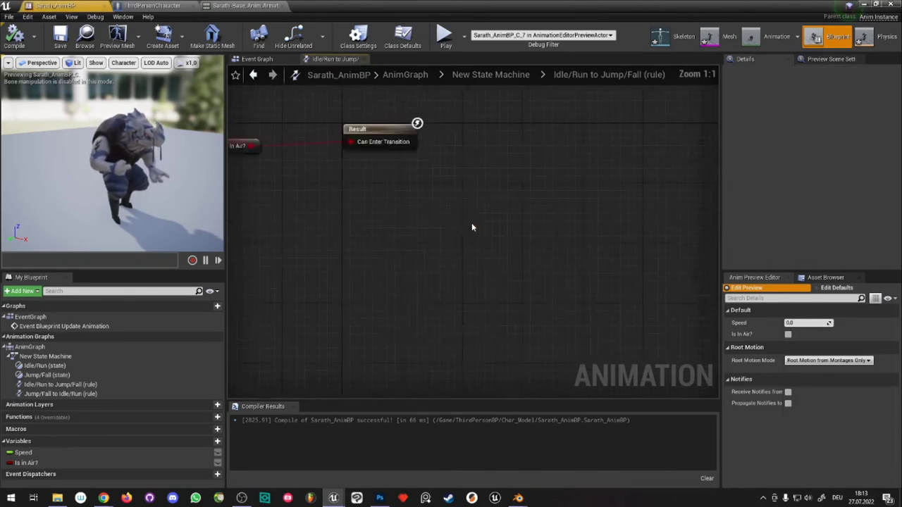
pyautogui.hotkey('alt', 'Left')
pyautogui.doubleClick(470, 248)
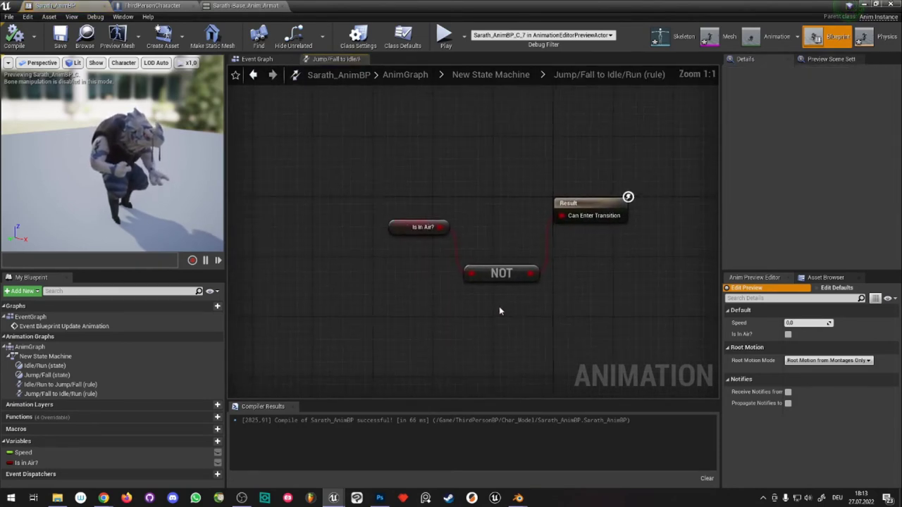
pyautogui.hotkey('alt', 'Left')
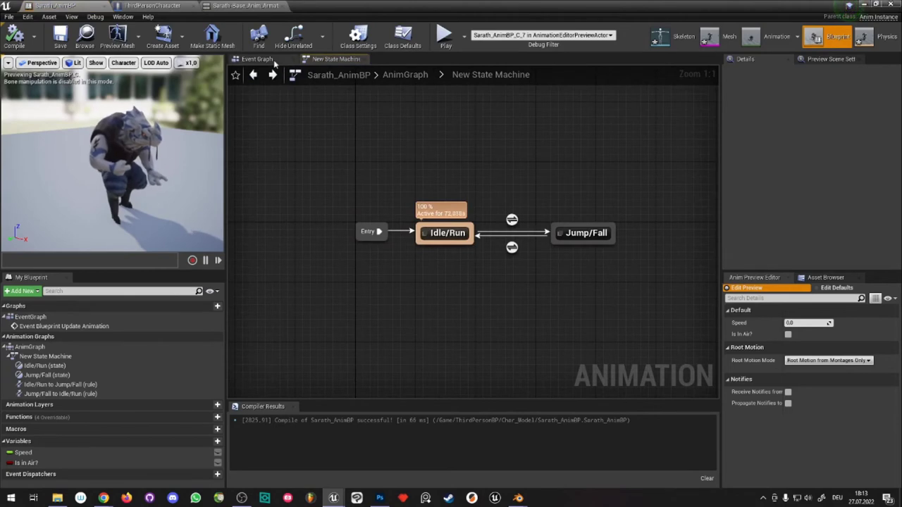
# - Return to the Event Graph and save Sarath_AnimBP
pyautogui.click(275, 61)
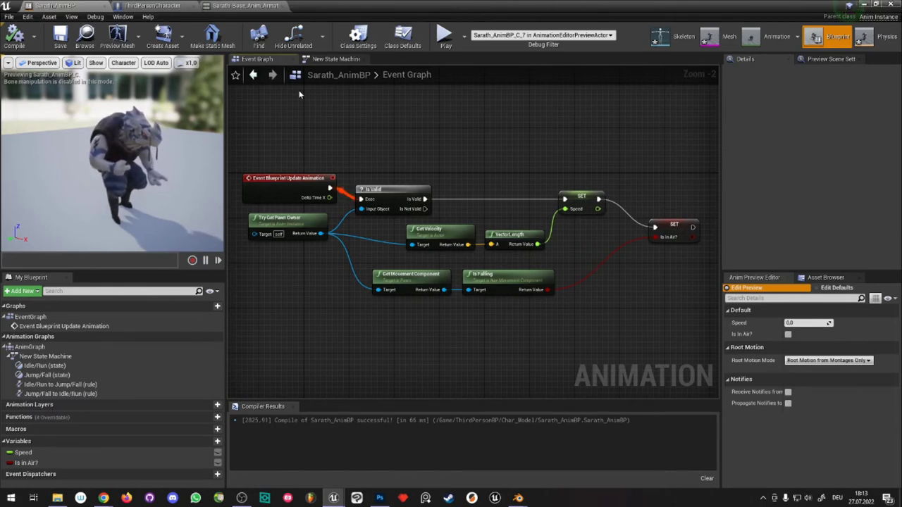
pyautogui.click(60, 35)
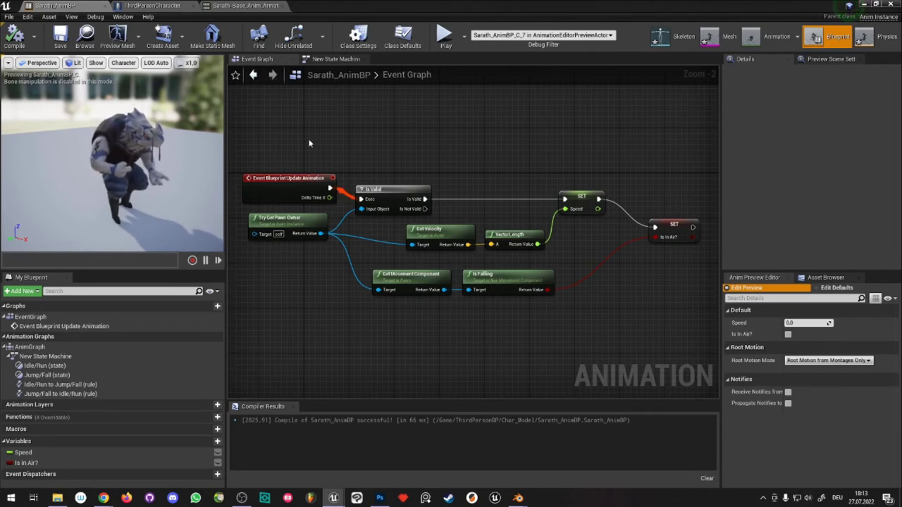
pyautogui.scroll(-2, 442, 143)
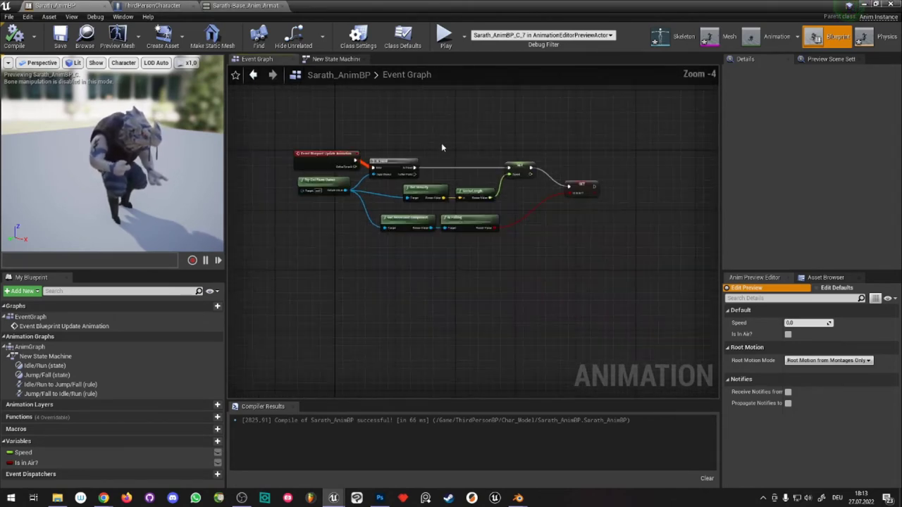
pyautogui.scroll(1, 443, 165)
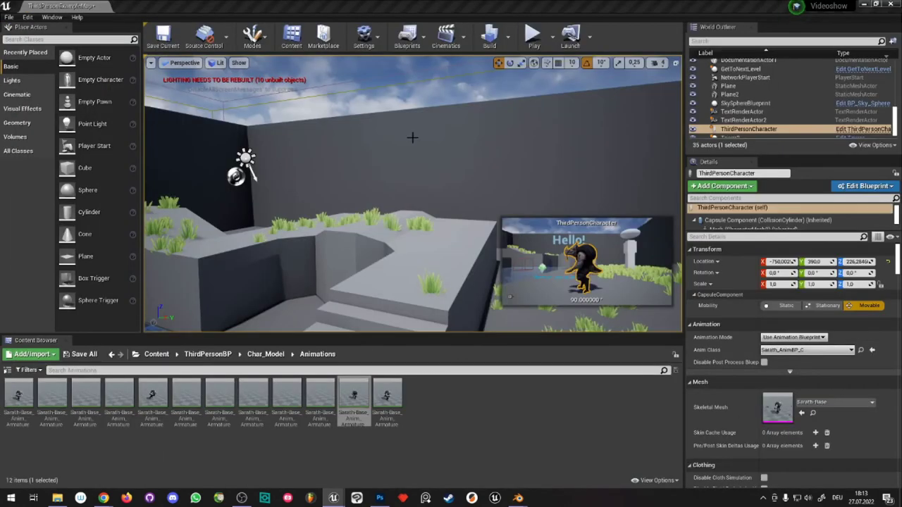
# - Delete walls Wall7 and Wall10 from the level
pyautogui.moveTo(412, 137); pyautogui.dragTo(503, 167, button='middle')
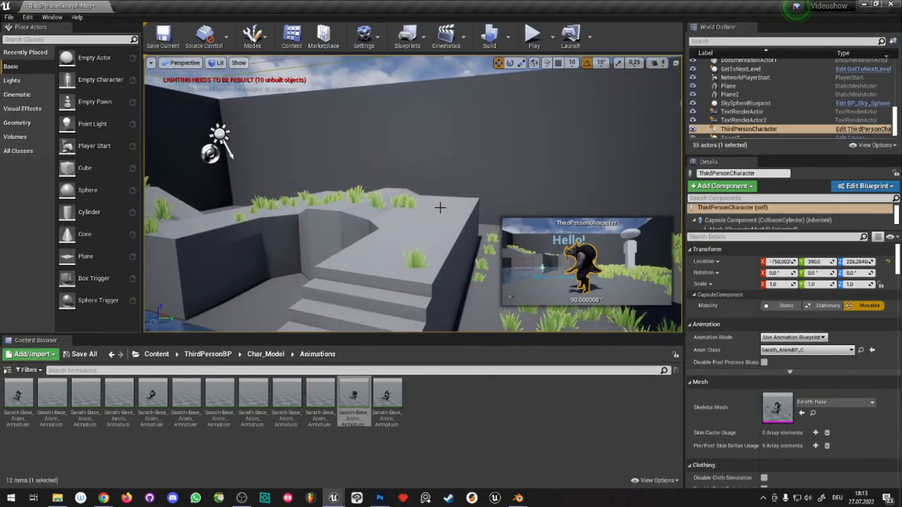
pyautogui.moveTo(439, 205); pyautogui.dragTo(443, 208, button='middle')
pyautogui.moveTo(413, 193); pyautogui.dragTo(437, 206, button='right')
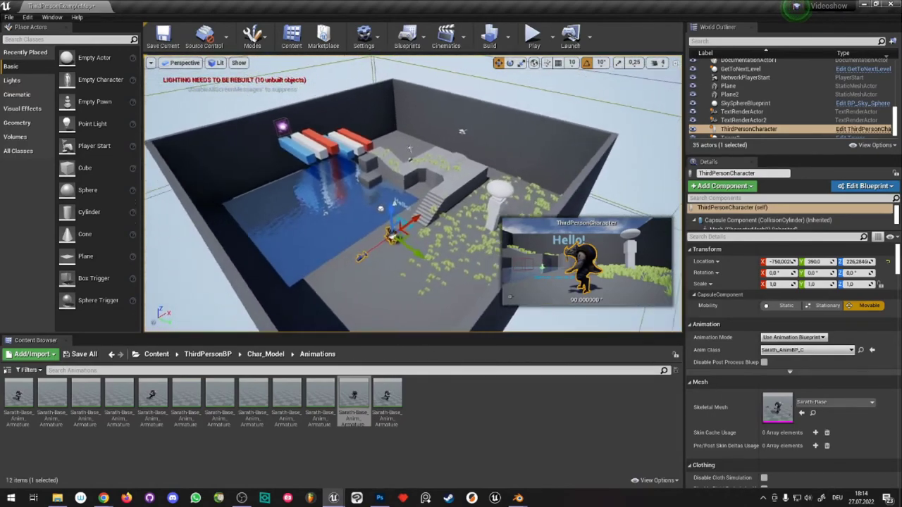
pyautogui.moveTo(485, 162)
pyautogui.mouseDown(button='right')
pyautogui.moveTo(489, 146)
pyautogui.moveTo(493, 162)
pyautogui.moveTo(525, 177)
pyautogui.moveTo(480, 182)
pyautogui.mouseUp(button='right')
pyautogui.press('Escape')
pyautogui.click(494, 162)
pyautogui.press('Delete')
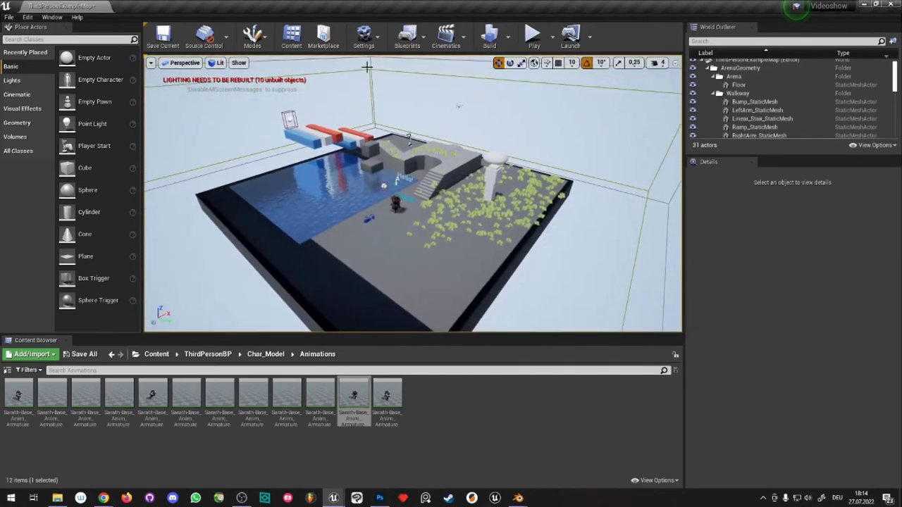
# - Switch to Landscape mode to preview a new 505x505 landscape of 63x63-quad sections
pyautogui.click(258, 40)
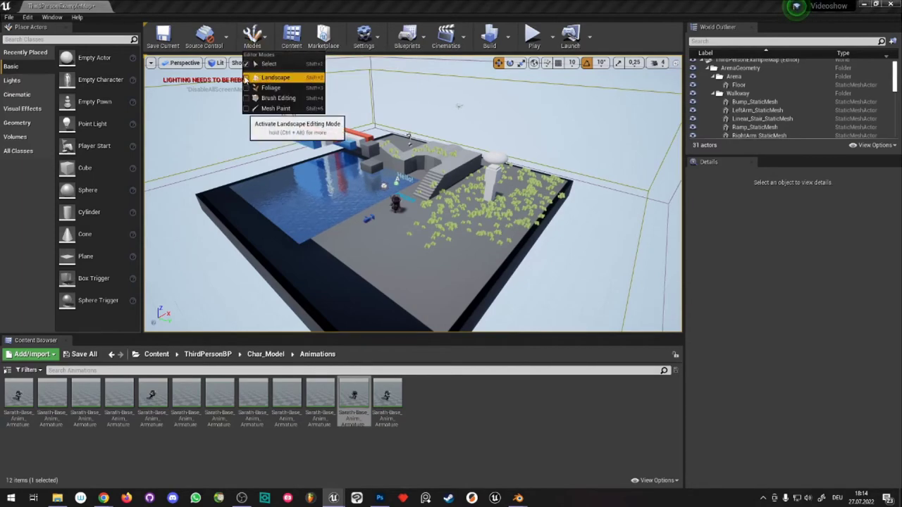
pyautogui.click(276, 77)
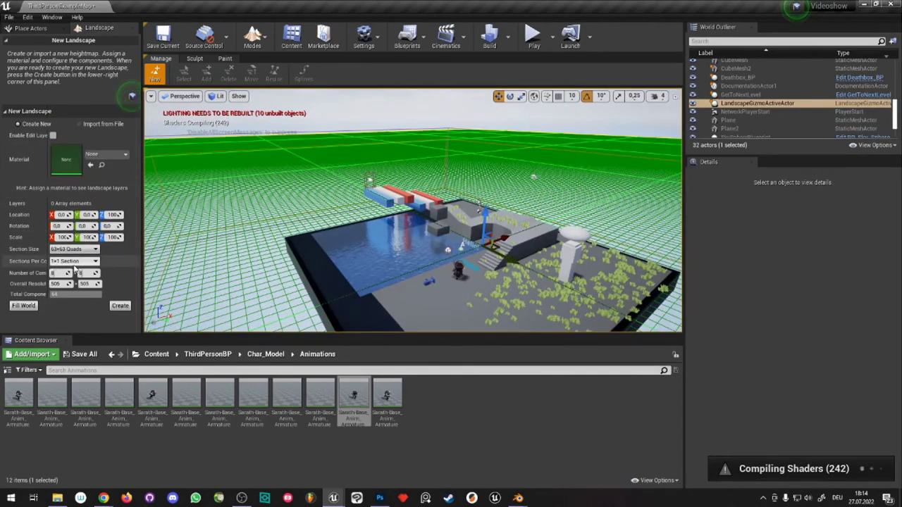
pyautogui.moveTo(395, 226)
pyautogui.mouseDown(button='right')
pyautogui.moveTo(408, 232)
pyautogui.moveTo(395, 219)
pyautogui.mouseUp(button='right')
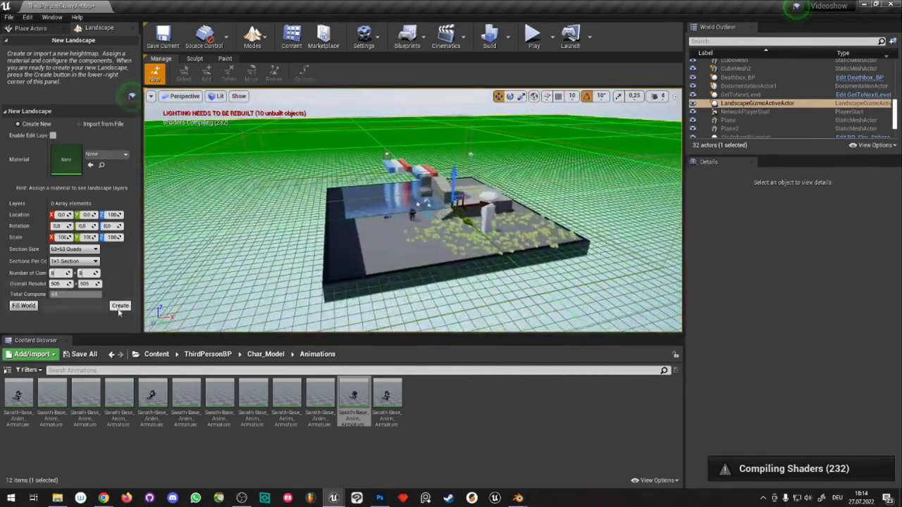
# - Create the new landscape and browse the Manage, Sculpt and Paint tools, ending on Sculpt
pyautogui.click(120, 307)
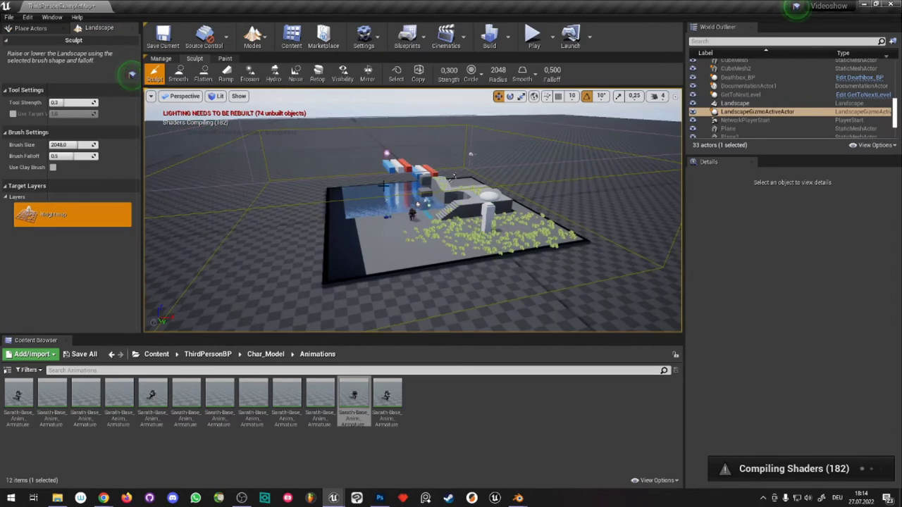
pyautogui.moveTo(471, 153); pyautogui.dragTo(312, 81, button='right')
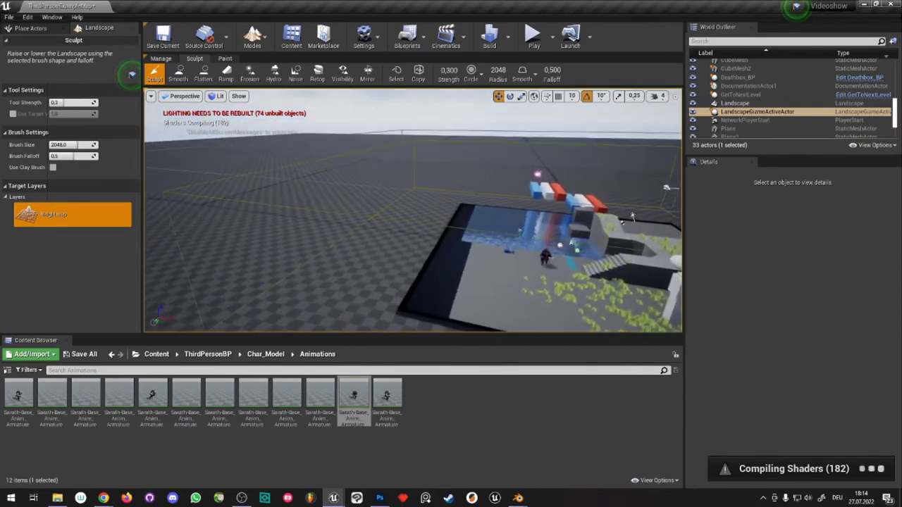
pyautogui.click(170, 60)
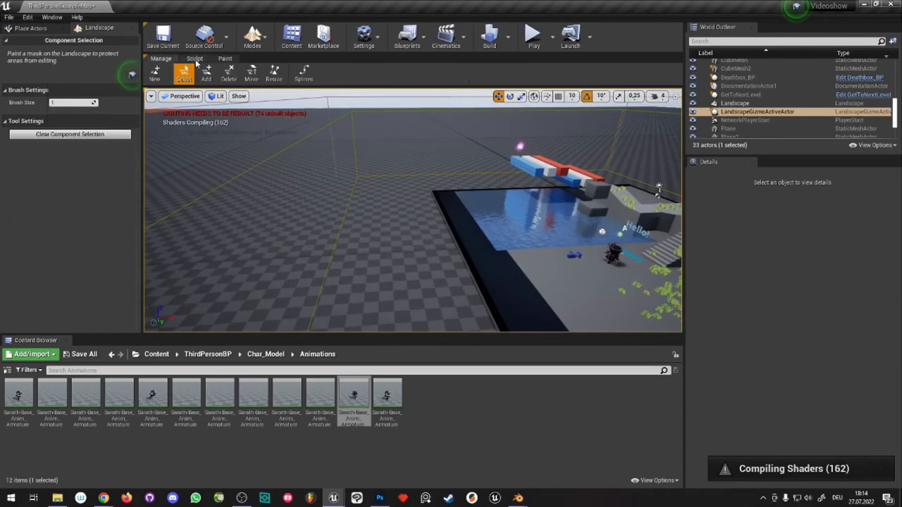
pyautogui.click(199, 61)
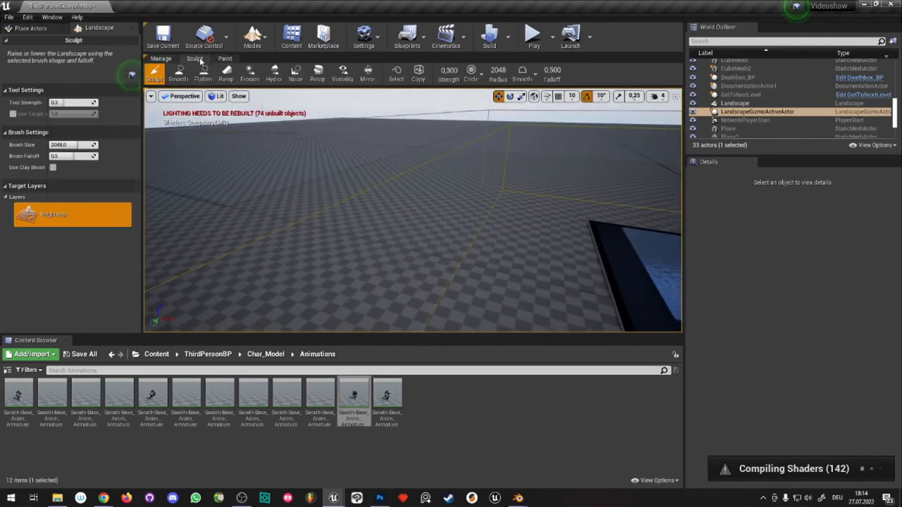
pyautogui.click(225, 60)
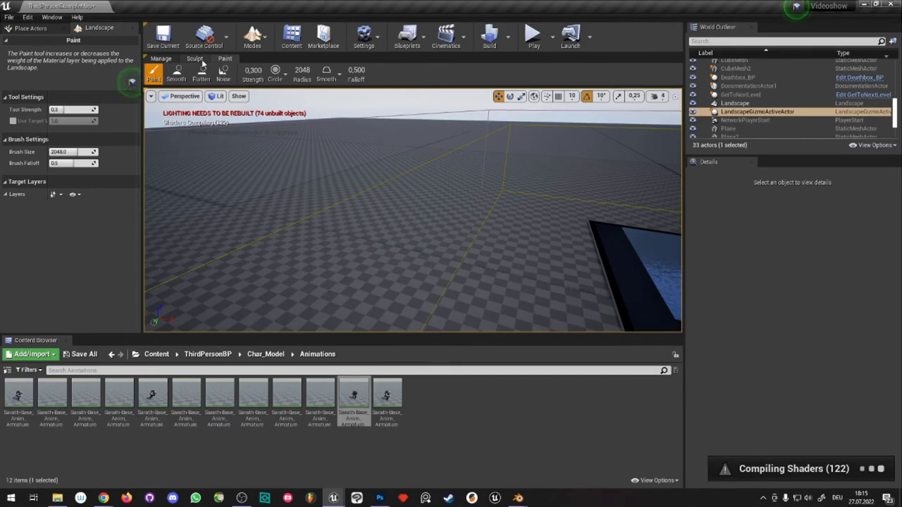
pyautogui.click(195, 59)
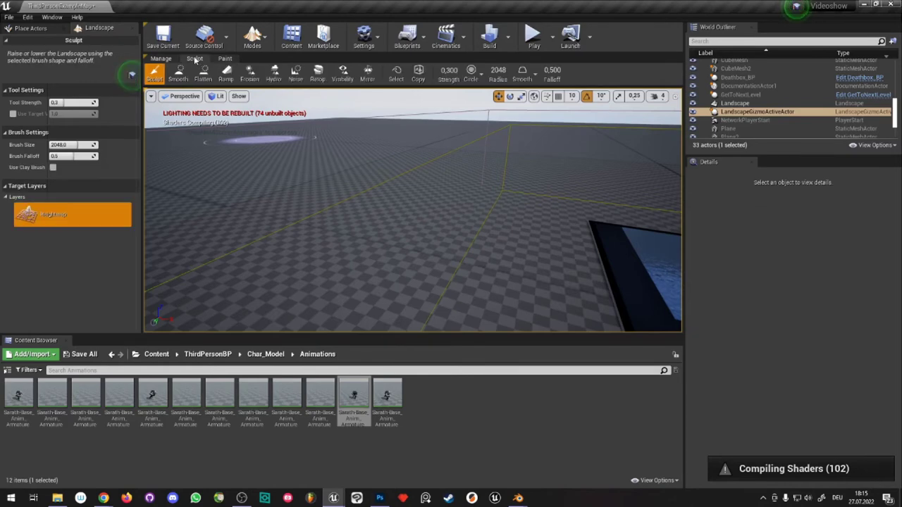
# - Raise a large bump beside the level with a 2048-size, 0.3-strength brush and inspect it from several angles
pyautogui.moveTo(395, 177)
pyautogui.mouseDown(button='right')
pyautogui.moveTo(623, 161)
pyautogui.moveTo(342, 157)
pyautogui.mouseUp(button='right')
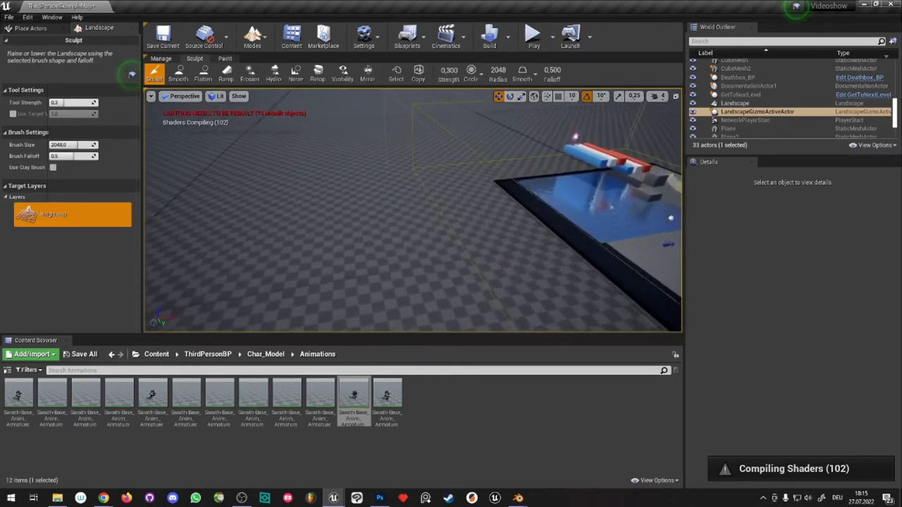
pyautogui.moveTo(342, 157); pyautogui.dragTo(317, 156)
pyautogui.moveTo(317, 157); pyautogui.dragTo(423, 141, button='right')
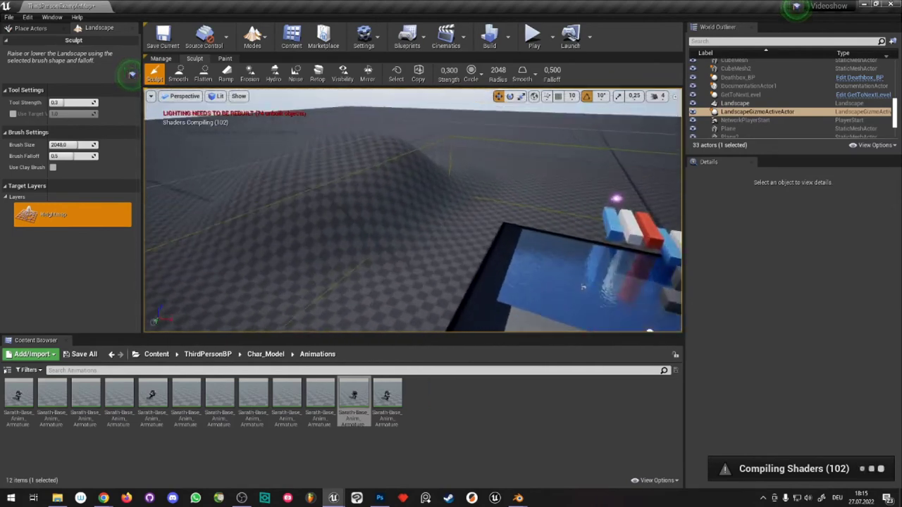
pyautogui.moveTo(423, 141); pyautogui.dragTo(278, 216, button='right')
pyautogui.moveTo(255, 172); pyautogui.dragTo(373, 185, button='right')
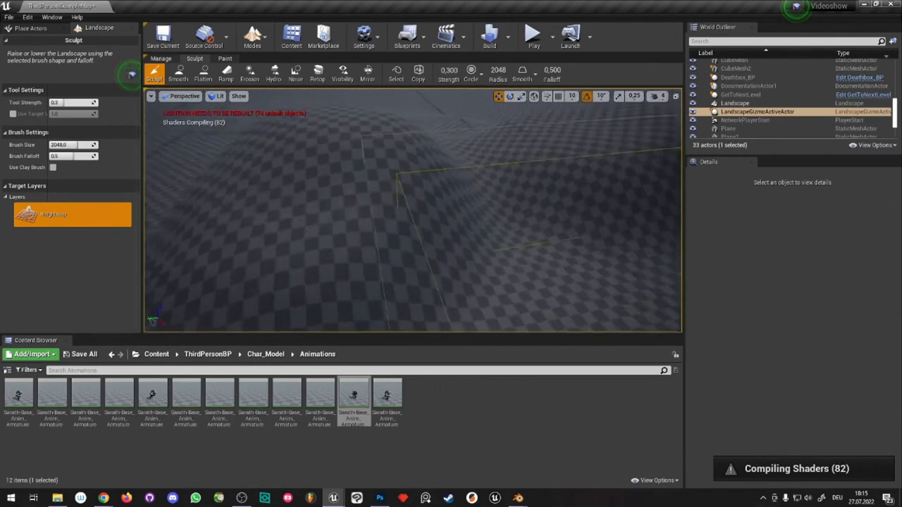
pyautogui.moveTo(164, 249)
pyautogui.mouseDown(button='right')
pyautogui.moveTo(372, 186)
pyautogui.moveTo(430, 180)
pyautogui.mouseUp(button='right')
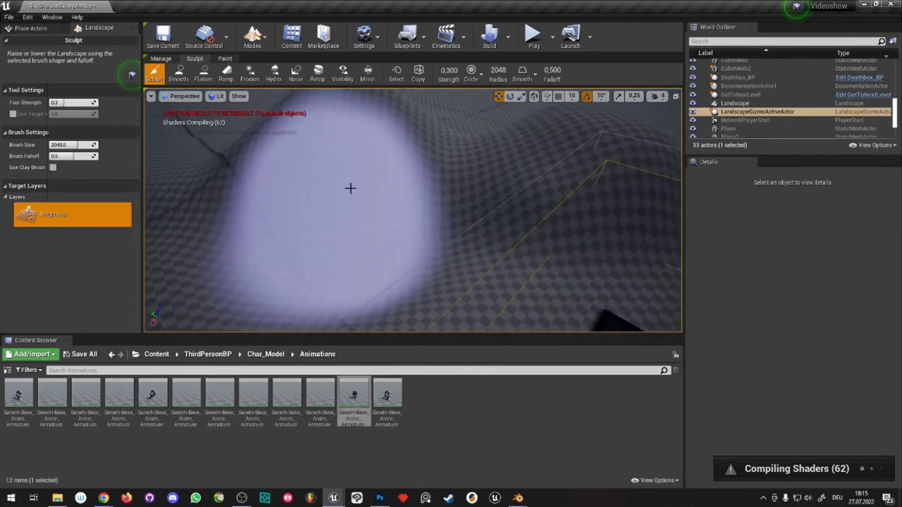
pyautogui.moveTo(351, 187); pyautogui.dragTo(463, 174, button='right')
pyautogui.moveTo(251, 158)
pyautogui.mouseDown(button='right')
pyautogui.moveTo(384, 182)
pyautogui.moveTo(266, 92)
pyautogui.mouseUp(button='right')
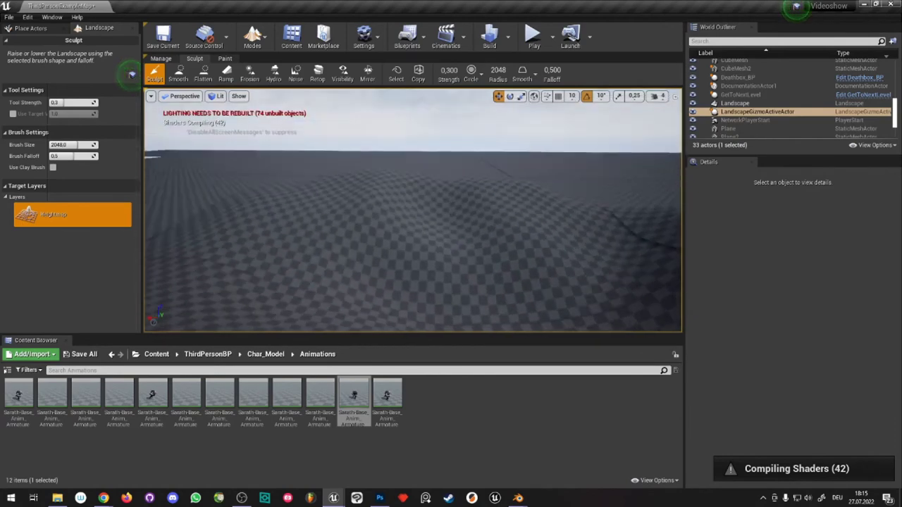
# - Erode the hills toward the upper right, check the result, then move to the Manage tools
pyautogui.click(250, 74)
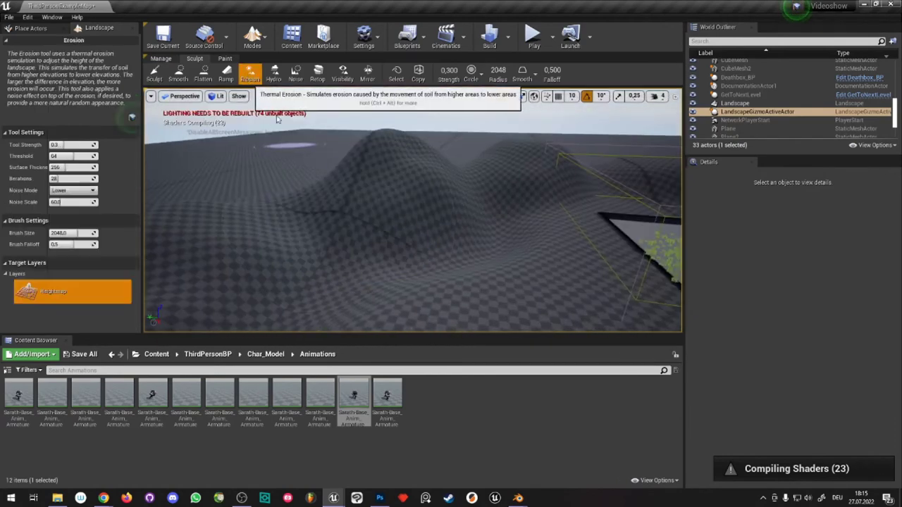
pyautogui.moveTo(297, 226); pyautogui.dragTo(317, 212, button='right')
pyautogui.moveTo(369, 155)
pyautogui.mouseDown(button='right')
pyautogui.moveTo(339, 169)
pyautogui.moveTo(423, 176)
pyautogui.mouseUp(button='right')
pyautogui.moveTo(403, 242); pyautogui.dragTo(523, 133)
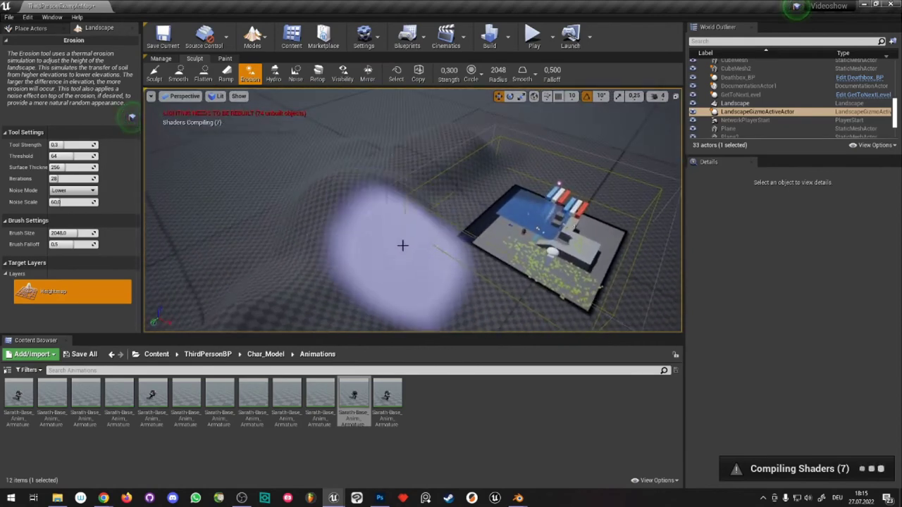
pyautogui.moveTo(523, 134); pyautogui.dragTo(564, 141, button='right')
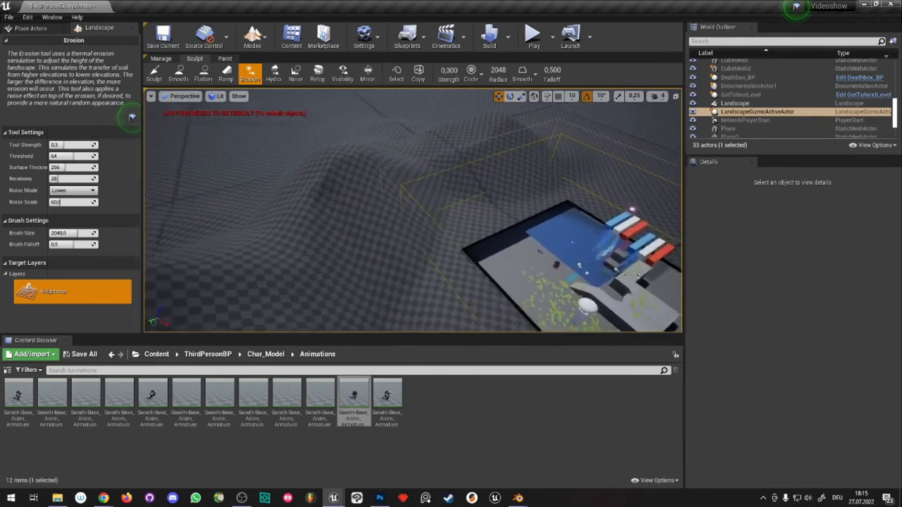
pyautogui.moveTo(516, 181)
pyautogui.mouseDown(button='right')
pyautogui.moveTo(451, 169)
pyautogui.moveTo(467, 251)
pyautogui.mouseUp(button='right')
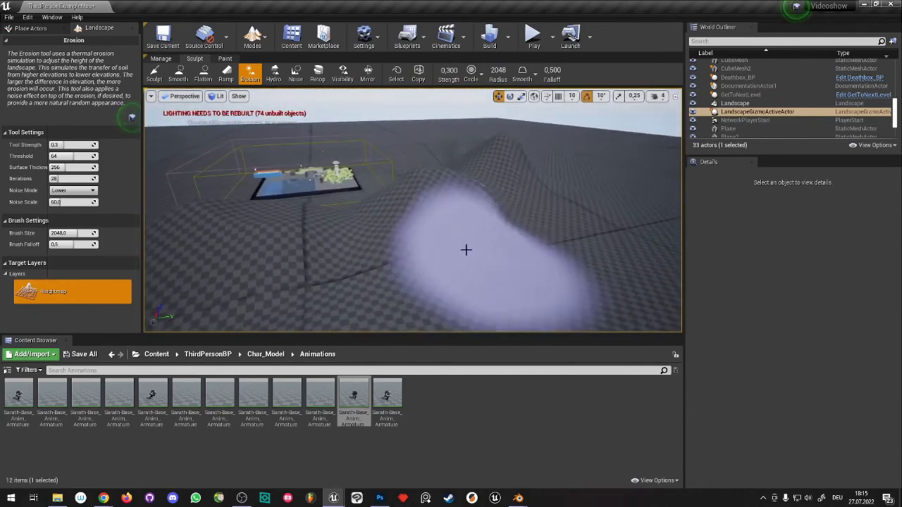
pyautogui.moveTo(533, 238); pyautogui.dragTo(507, 233, button='right')
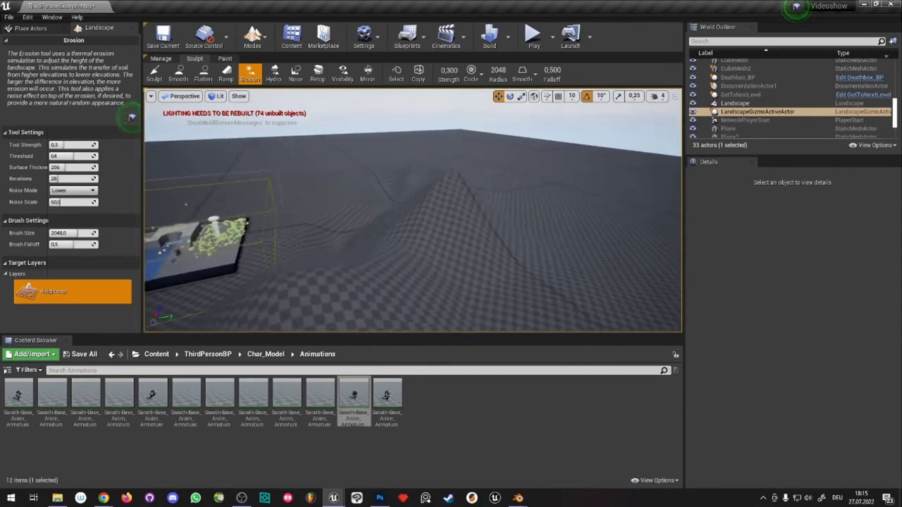
pyautogui.moveTo(451, 211)
pyautogui.mouseDown(button='right')
pyautogui.moveTo(433, 177)
pyautogui.moveTo(422, 185)
pyautogui.moveTo(423, 155)
pyautogui.moveTo(395, 158)
pyautogui.mouseUp(button='right')
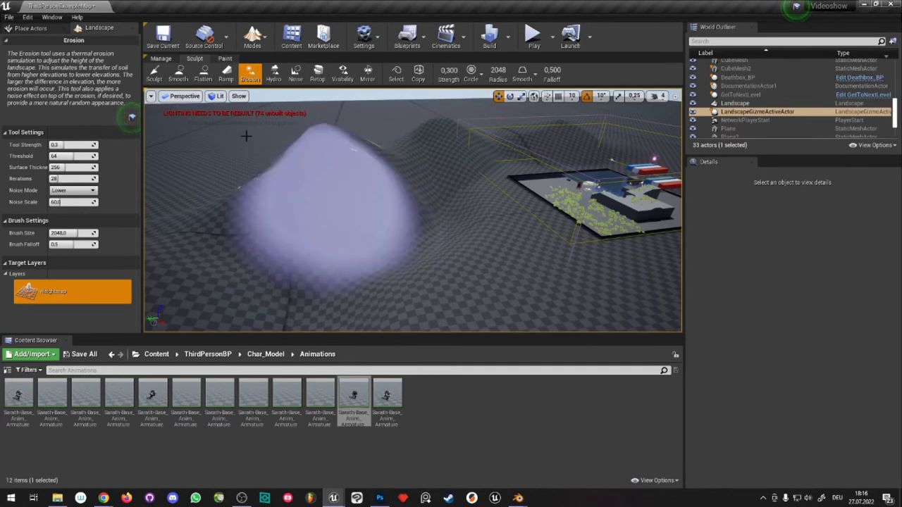
pyautogui.click(160, 60)
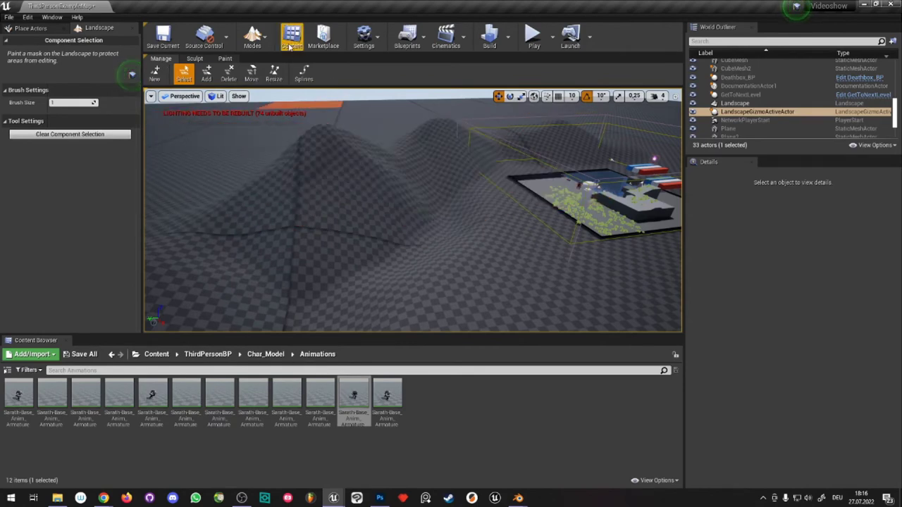
# - Leave landscape editing for Place mode and show the Landscape actor's details (64 components, 505x505)
pyautogui.click(254, 38)
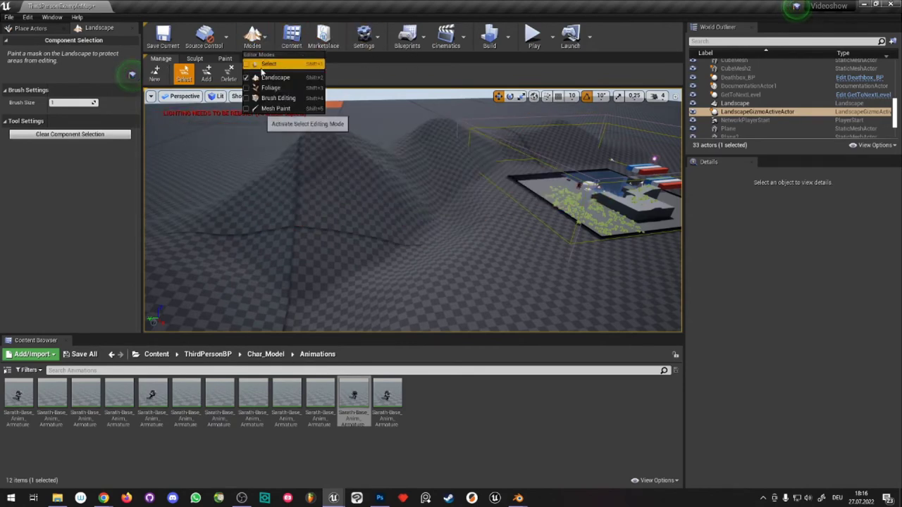
pyautogui.click(261, 63)
pyautogui.click(735, 103)
pyautogui.scroll(-2, 751, 407)
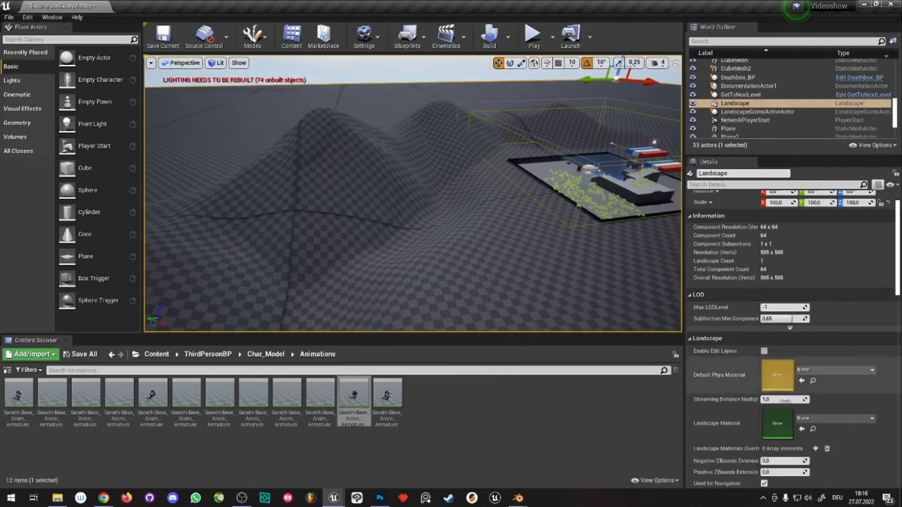
pyautogui.moveTo(773, 430); pyautogui.dragTo(776, 425)
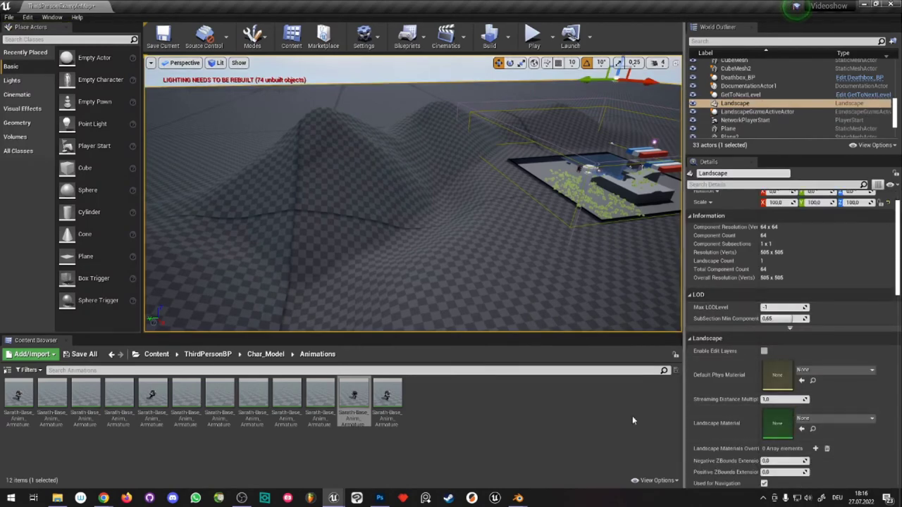
# - Go to the ThirdPersonBP content folder and dismiss its new-asset menu without creating anything
pyautogui.click(208, 354)
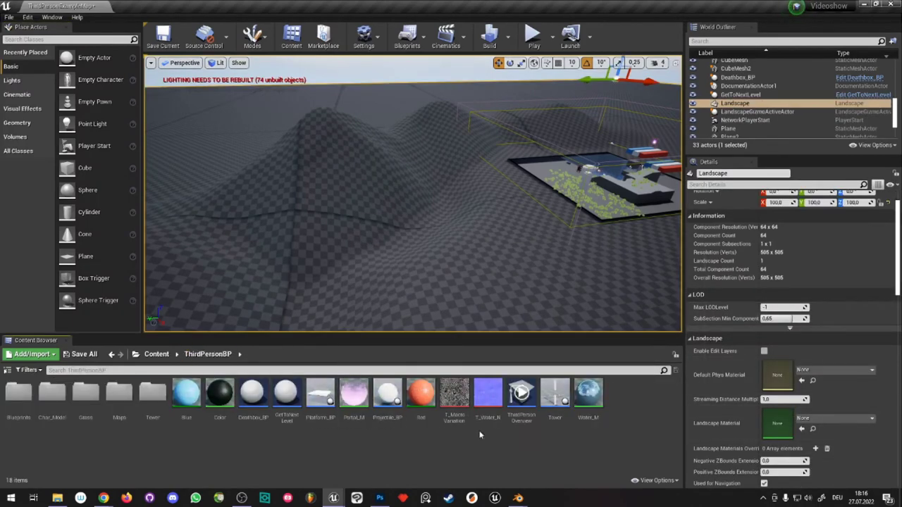
pyautogui.rightClick(431, 467)
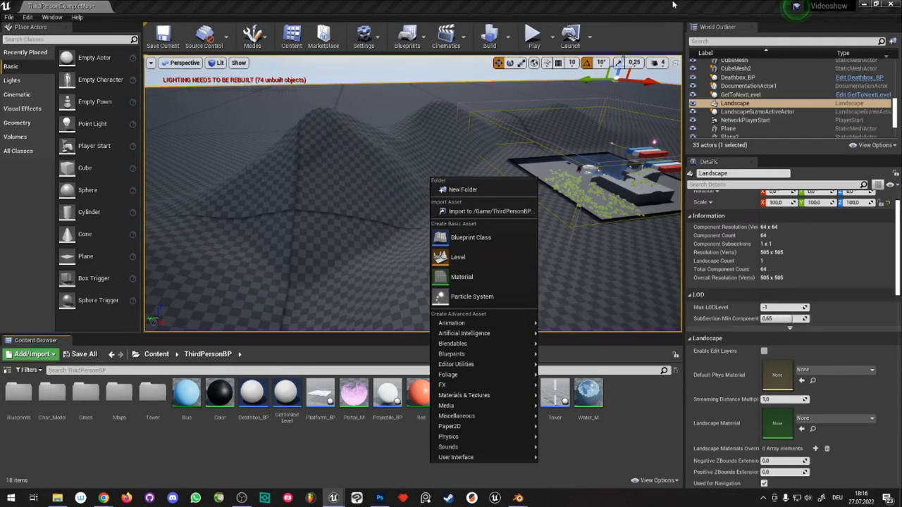
pyautogui.click(437, 347)
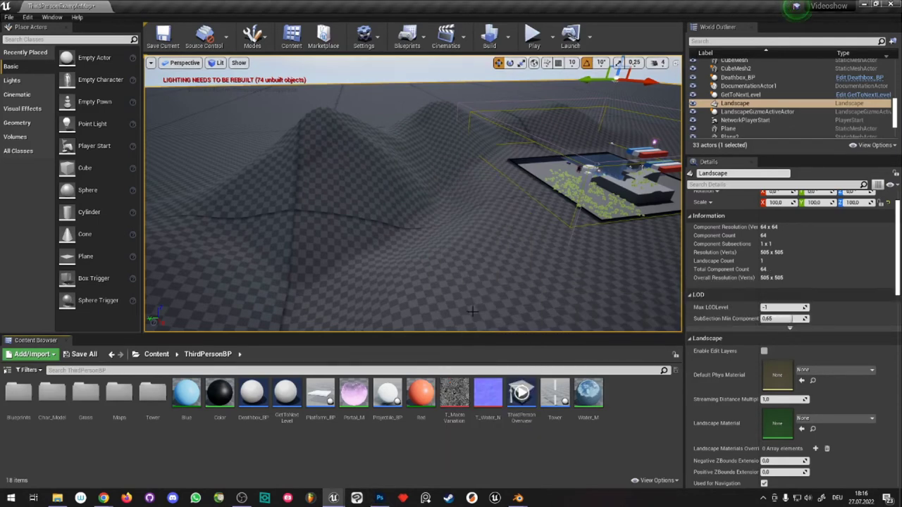
# - In Blender, hide the grass plane and add a new cube to the scene
pyautogui.moveTo(521, 499)
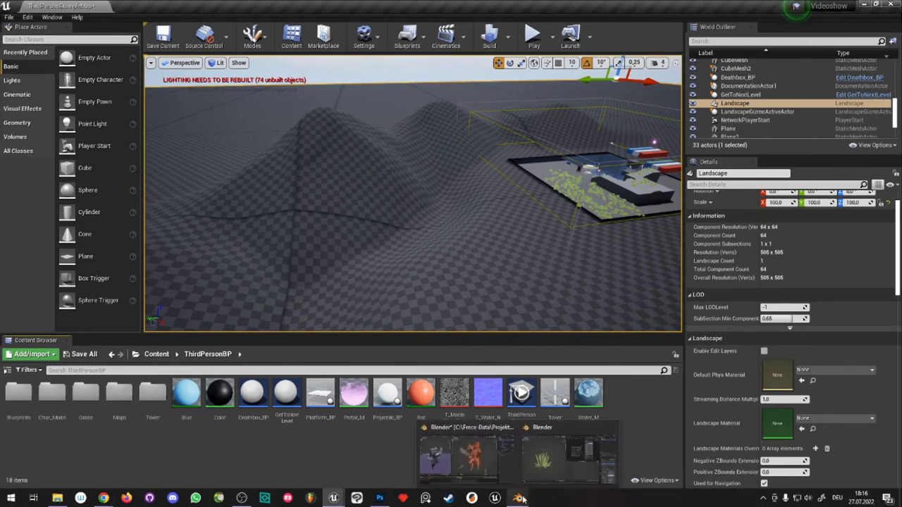
pyautogui.click(567, 458)
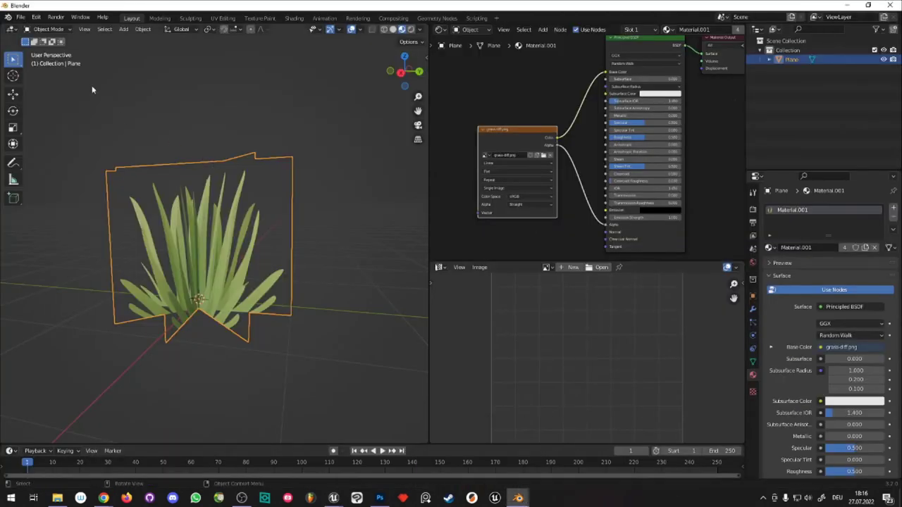
pyautogui.moveTo(141, 176); pyautogui.dragTo(197, 209, button='middle')
pyautogui.scroll(-4, 196, 209)
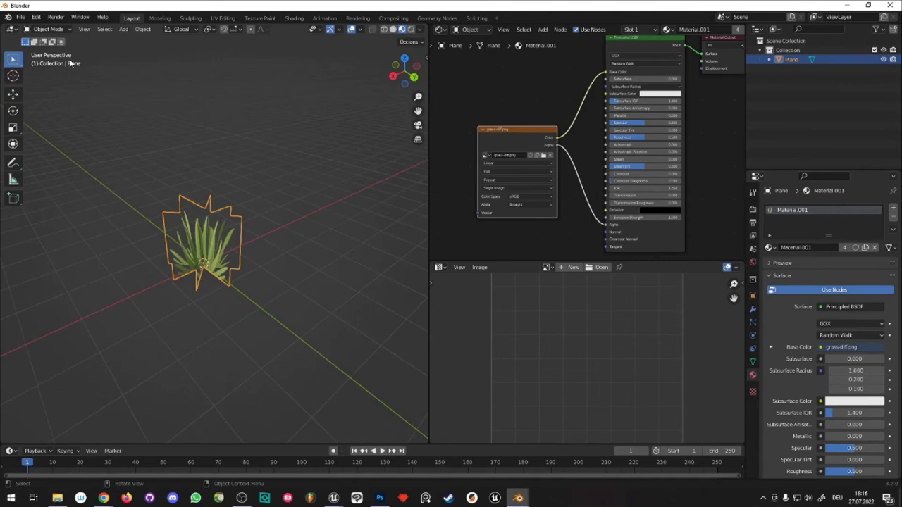
pyautogui.click(104, 30)
pyautogui.scroll(3, 297, 230)
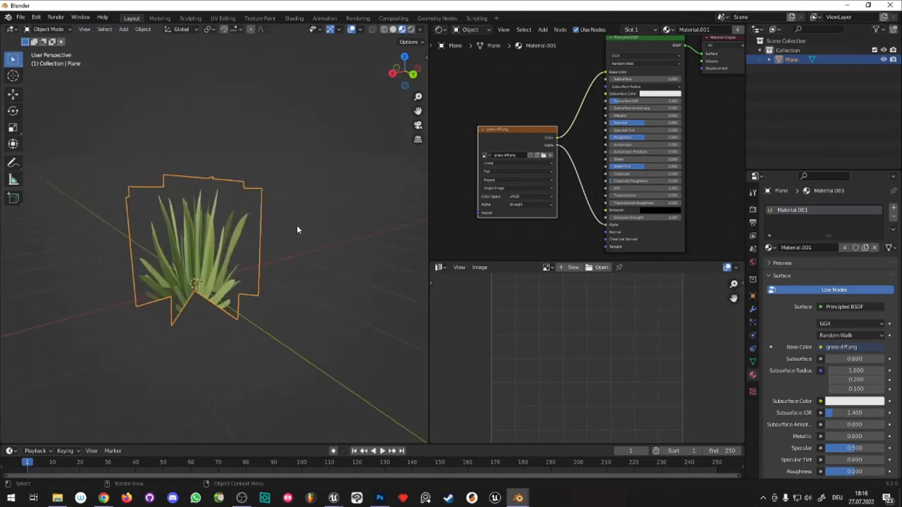
pyautogui.press('h')
pyautogui.scroll(-1, 272, 236)
pyautogui.click(124, 29)
pyautogui.moveTo(138, 40)
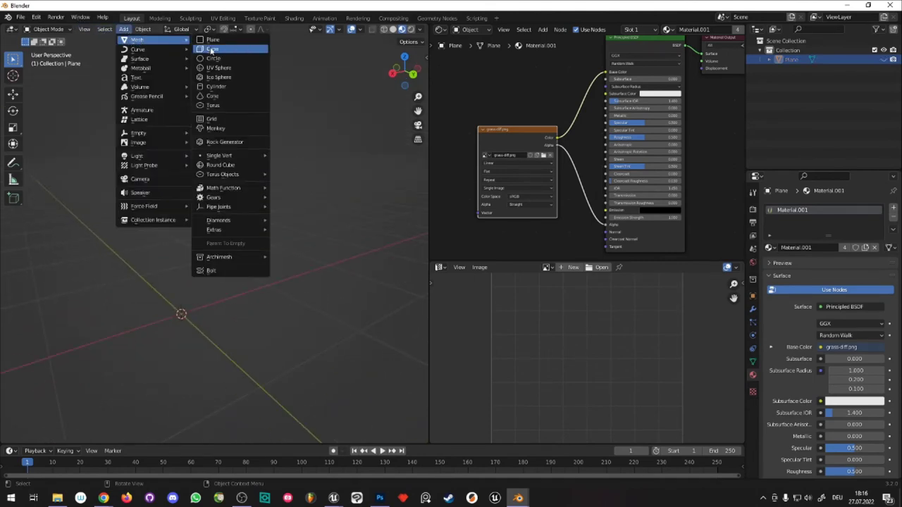
pyautogui.click(212, 49)
pyautogui.scroll(-2, 290, 235)
pyautogui.scroll(-2, 294, 221)
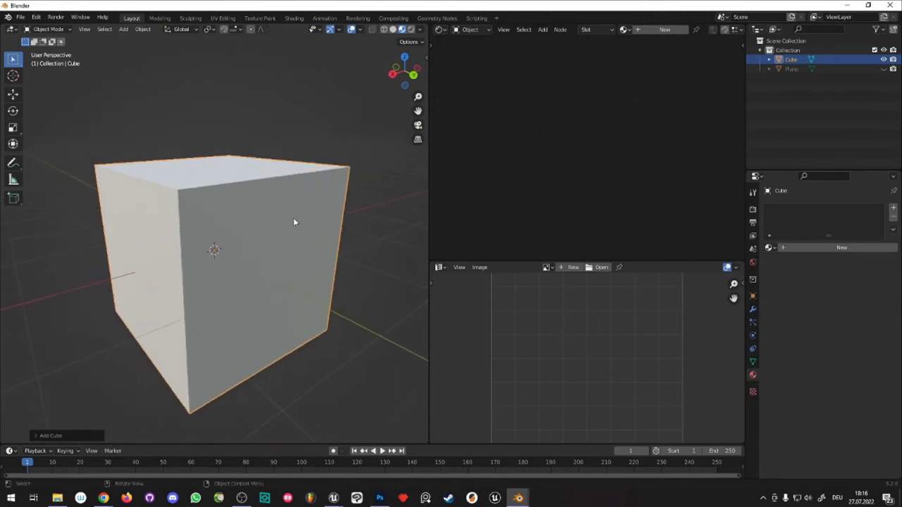
# - In Edit Mode, flatten the cube along X into a slab and bevel its edges
pyautogui.click(57, 29)
pyautogui.click(50, 48)
pyautogui.press('s')
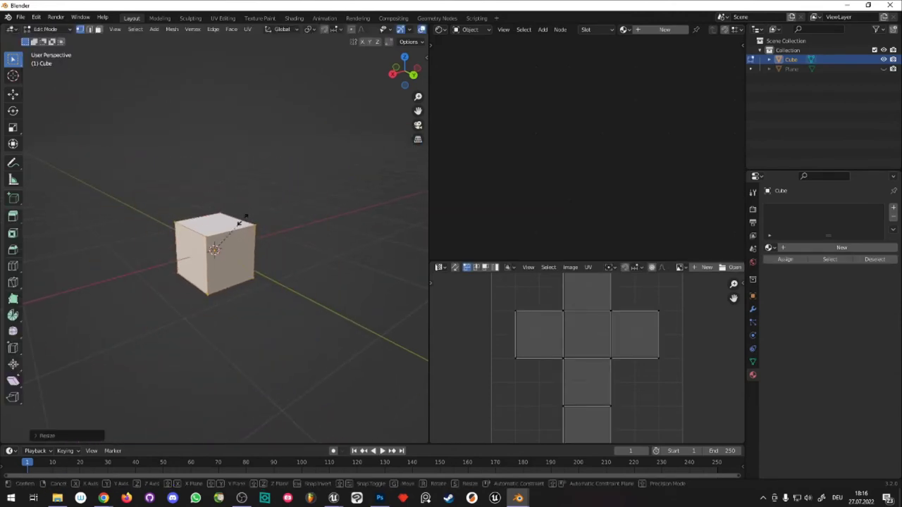
pyautogui.press('x')
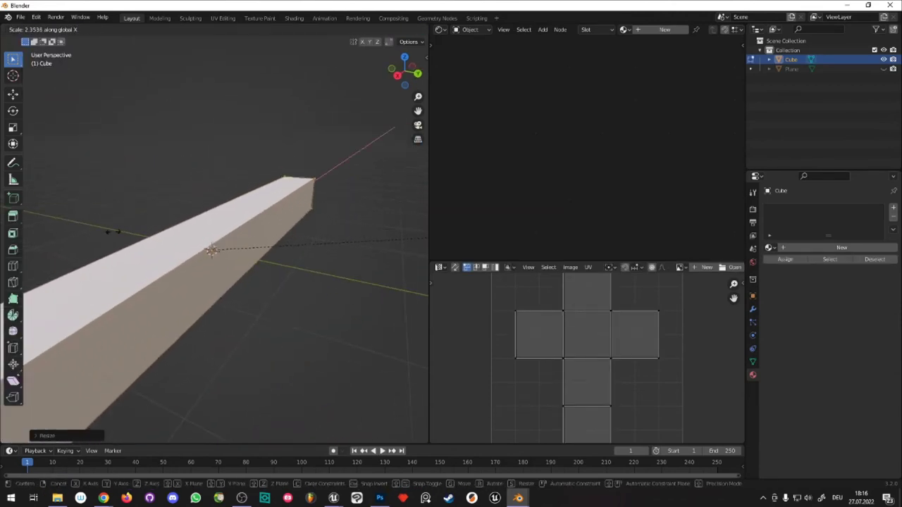
pyautogui.click(263, 201)
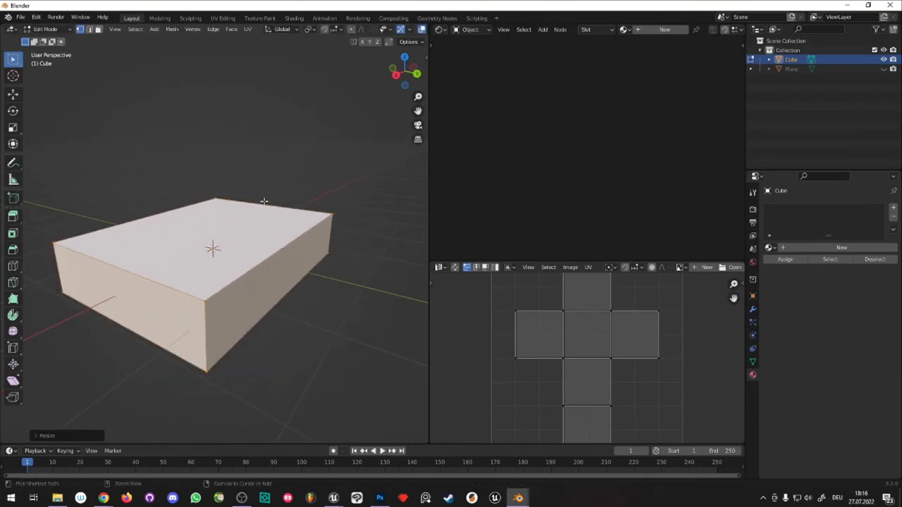
pyautogui.hotkey('ctrl', 'b')
pyautogui.click(276, 196)
pyautogui.moveTo(276, 196)
pyautogui.mouseDown(button='middle')
pyautogui.moveTo(283, 277)
pyautogui.moveTo(290, 270)
pyautogui.moveTo(277, 244)
pyautogui.mouseUp(button='middle')
pyautogui.hotkey('alt', 'a')
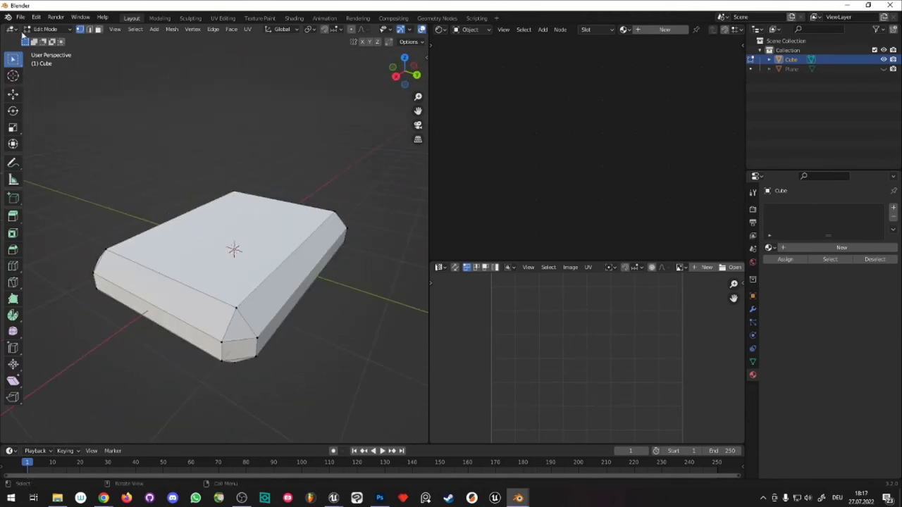
# - In edge select mode, select a corner edge and a front edge of the bevelled box for seams
pyautogui.click(89, 29)
pyautogui.moveTo(233, 162); pyautogui.dragTo(212, 141, button='middle')
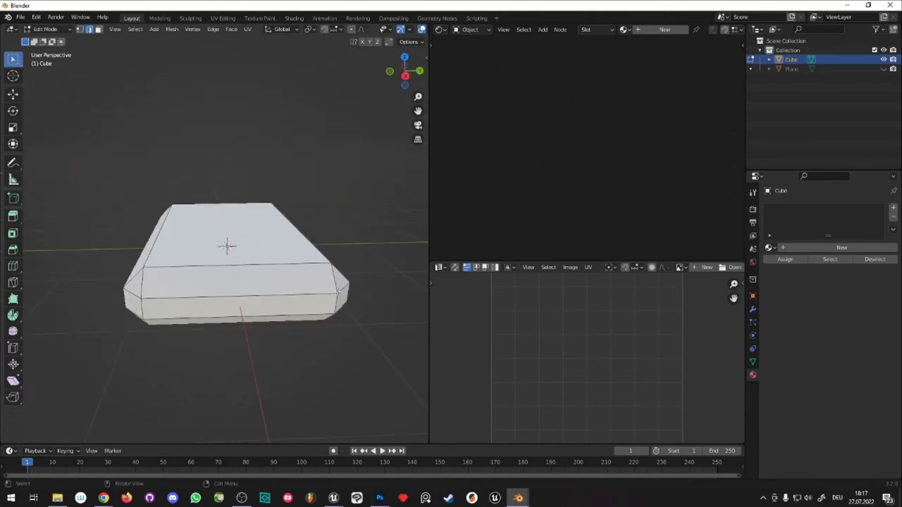
pyautogui.keyDown('ctrl'); pyautogui.click(338, 290); pyautogui.keyUp('ctrl')
pyautogui.moveTo(338, 290)
pyautogui.mouseDown(button='middle')
pyautogui.moveTo(38, 248)
pyautogui.moveTo(206, 343)
pyautogui.mouseUp(button='middle')
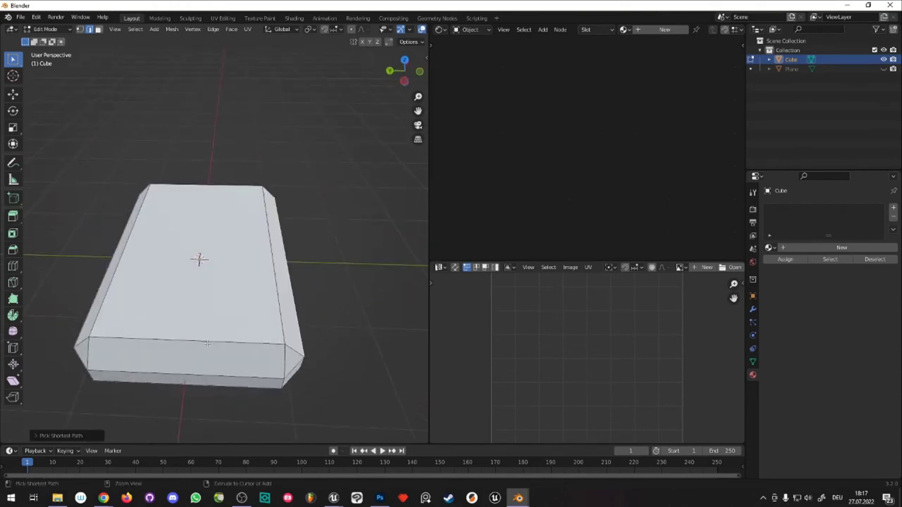
pyautogui.moveTo(258, 377); pyautogui.dragTo(207, 359, button='middle')
pyautogui.click(252, 384)
pyautogui.moveTo(252, 384)
pyautogui.mouseDown(button='middle')
pyautogui.moveTo(262, 313)
pyautogui.moveTo(213, 272)
pyautogui.mouseUp(button='middle')
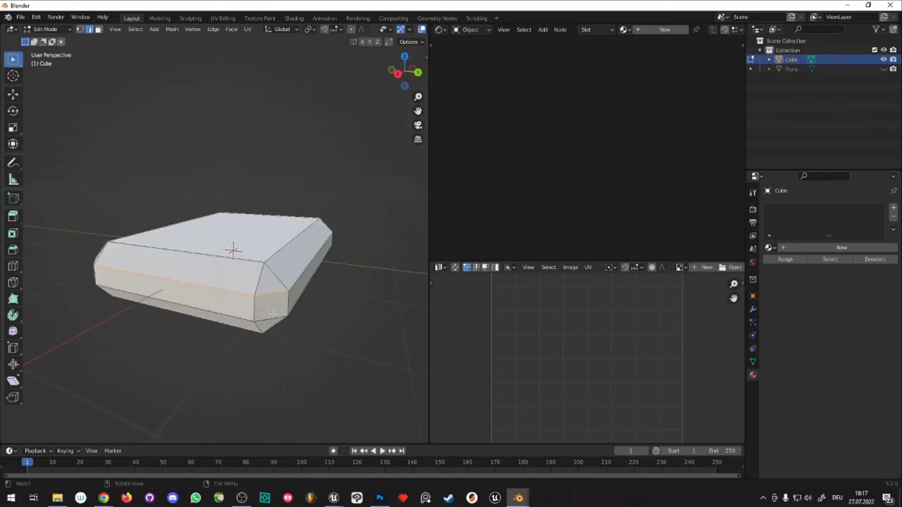
pyautogui.moveTo(210, 305); pyautogui.dragTo(258, 260, button='middle')
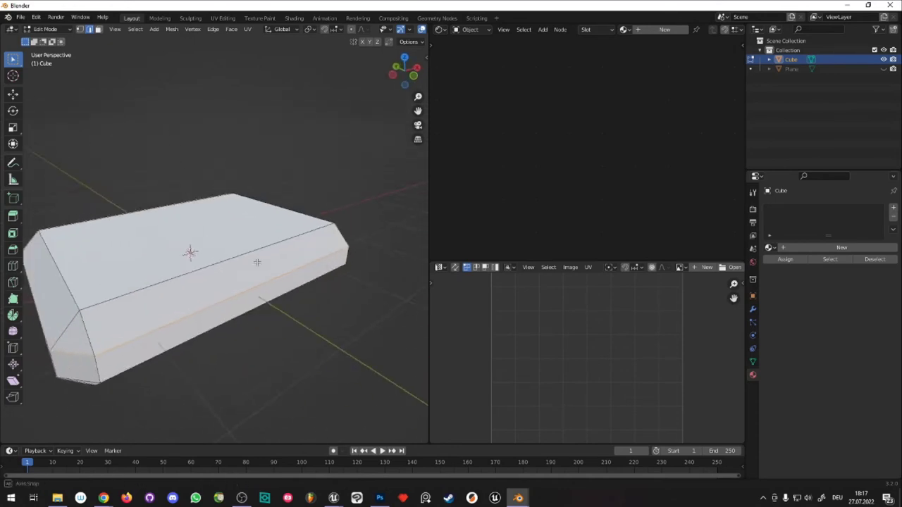
pyautogui.moveTo(78, 332)
pyautogui.mouseDown(button='middle')
pyautogui.moveTo(214, 317)
pyautogui.moveTo(277, 291)
pyautogui.mouseUp(button='middle')
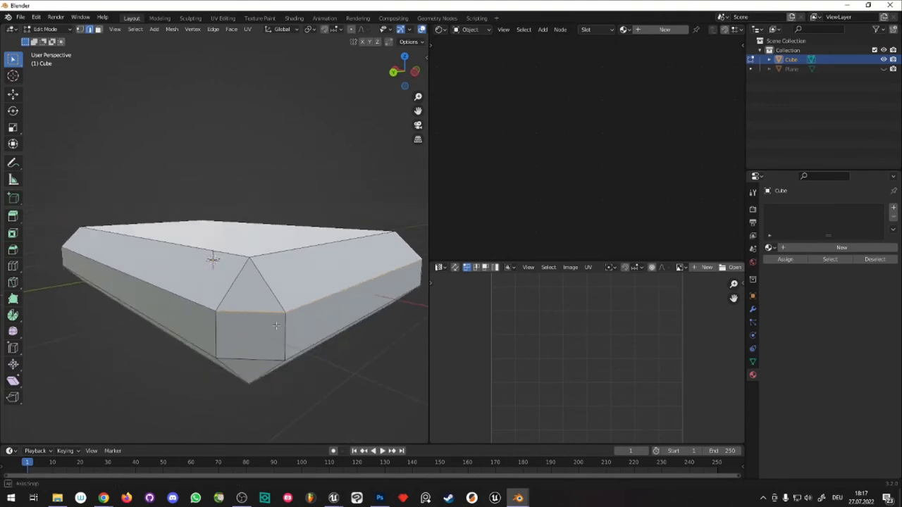
pyautogui.moveTo(300, 330); pyautogui.dragTo(302, 296, button='middle')
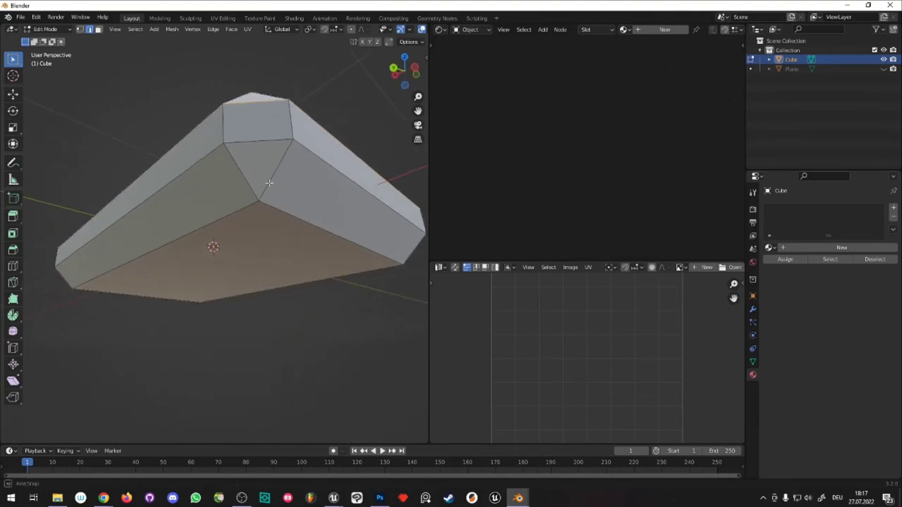
pyautogui.moveTo(273, 170); pyautogui.dragTo(264, 200, button='middle')
pyautogui.moveTo(281, 254)
pyautogui.mouseDown(button='middle')
pyautogui.moveTo(237, 239)
pyautogui.moveTo(278, 247)
pyautogui.moveTo(270, 209)
pyautogui.moveTo(160, 146)
pyautogui.mouseUp(button='middle')
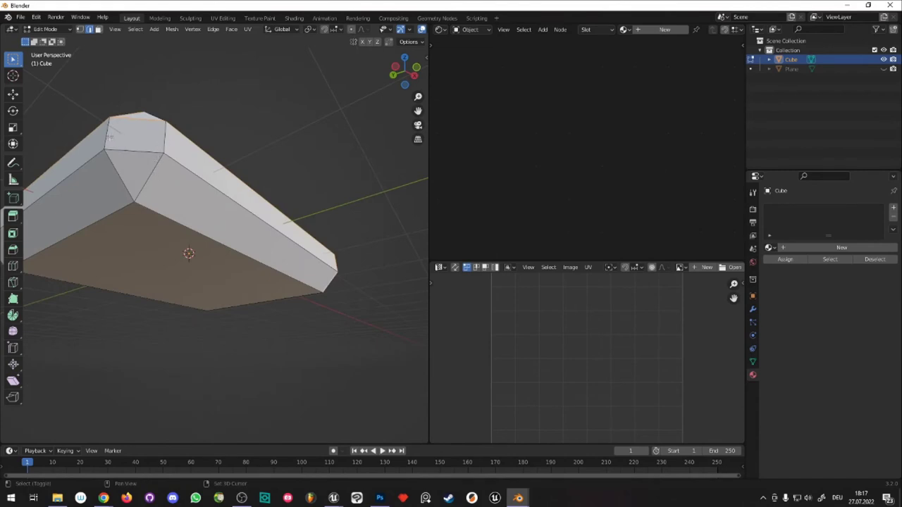
pyautogui.moveTo(322, 221)
pyautogui.mouseDown(button='middle')
pyautogui.moveTo(271, 174)
pyautogui.moveTo(311, 271)
pyautogui.moveTo(293, 285)
pyautogui.moveTo(252, 208)
pyautogui.mouseUp(button='middle')
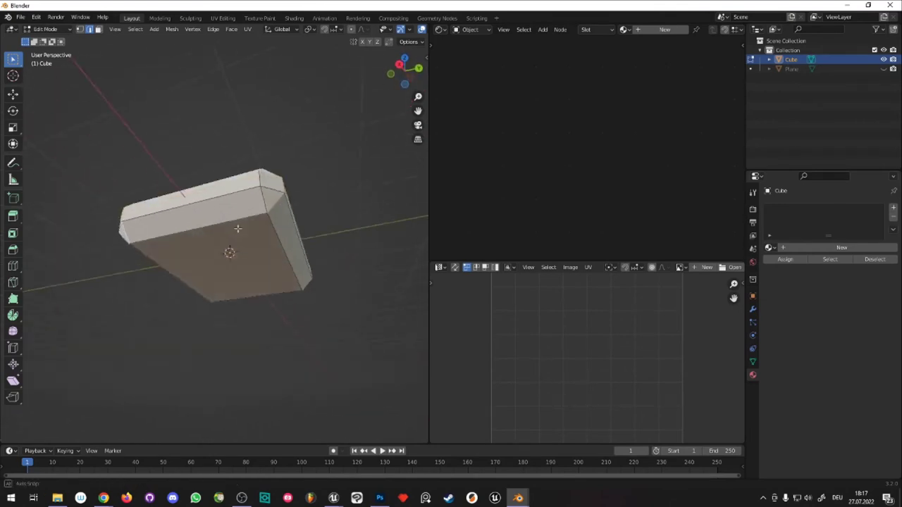
pyautogui.hotkey('ctrl', 'e')
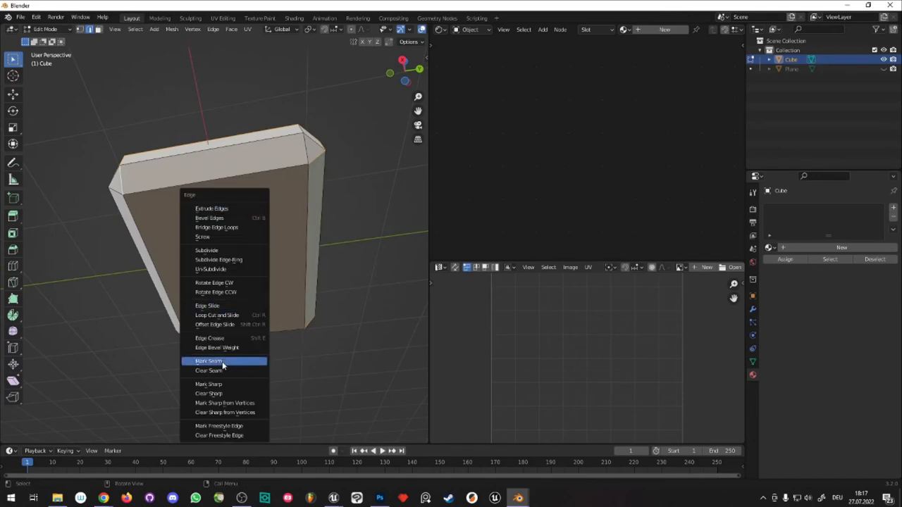
# - Mark the selected edges as seams and unwrap the whole mesh
pyautogui.click(224, 363)
pyautogui.press('a')
pyautogui.moveTo(299, 258); pyautogui.dragTo(275, 255, button='middle')
pyautogui.press('u')
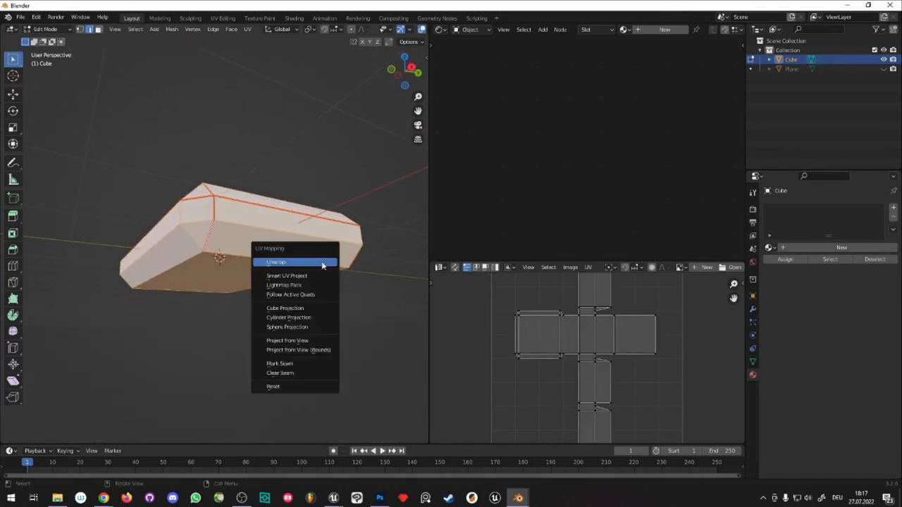
pyautogui.click(276, 258)
pyautogui.scroll(-2, 538, 338)
pyautogui.scroll(2, 573, 363)
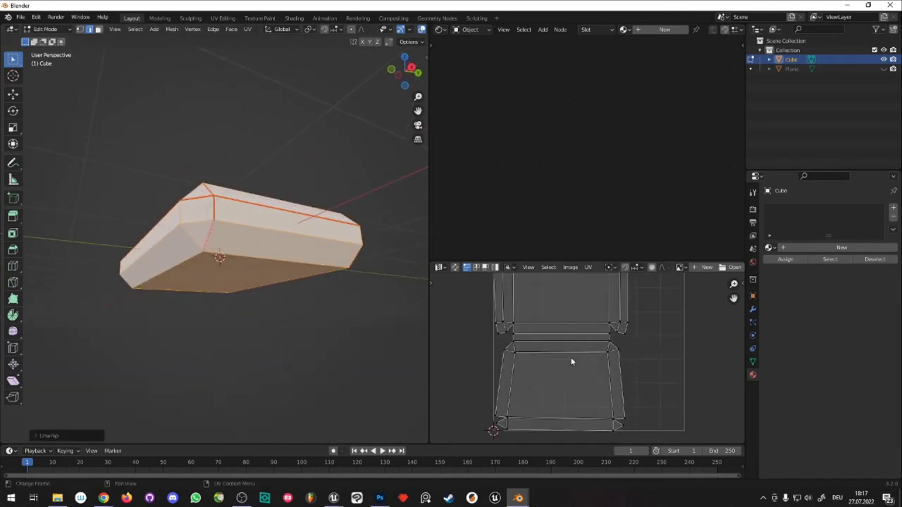
# - Select the platform's bottom and top faces and mark their borders as seams
pyautogui.moveTo(240, 282)
pyautogui.mouseDown(button='middle')
pyautogui.moveTo(227, 295)
pyautogui.moveTo(235, 233)
pyautogui.mouseUp(button='middle')
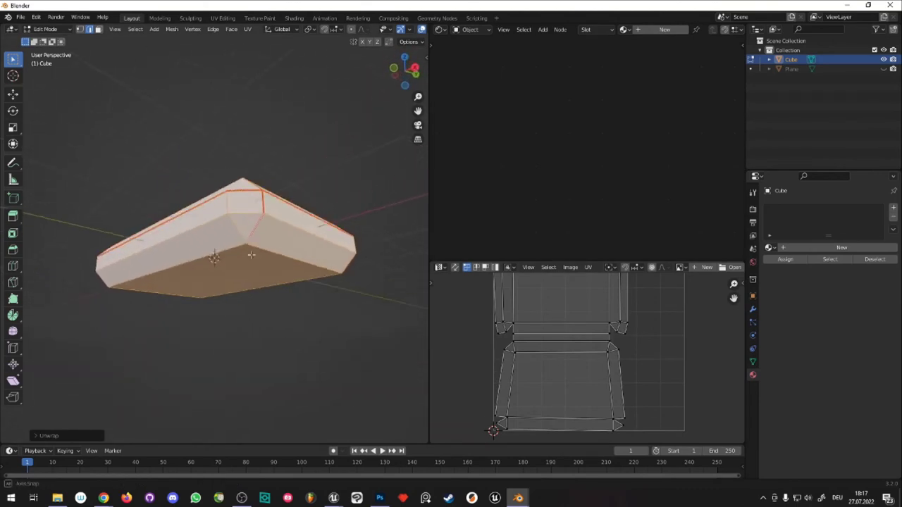
pyautogui.hotkey('alt', 'a')
pyautogui.moveTo(235, 233)
pyautogui.mouseDown(button='middle')
pyautogui.moveTo(262, 227)
pyautogui.moveTo(326, 251)
pyautogui.moveTo(343, 296)
pyautogui.moveTo(243, 210)
pyautogui.moveTo(289, 254)
pyautogui.mouseUp(button='middle')
pyautogui.click(343, 296)
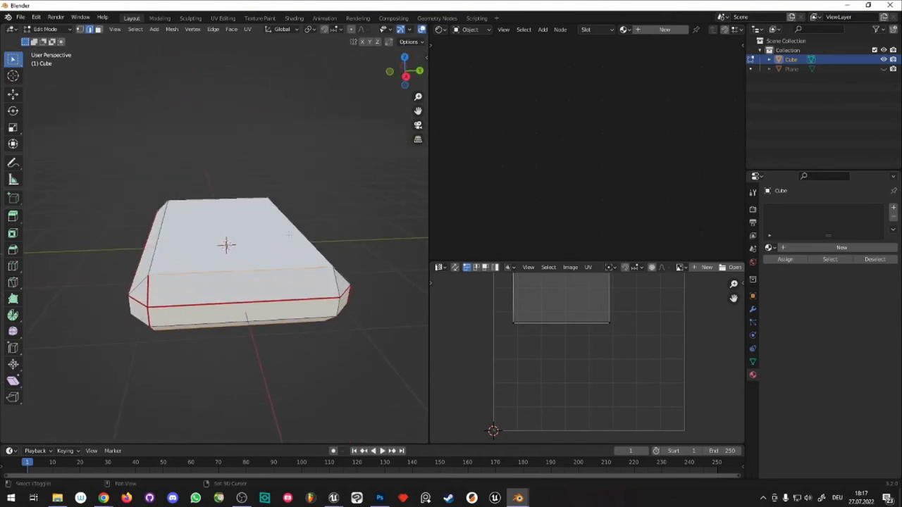
pyautogui.keyDown('shift'); pyautogui.click(226, 245); pyautogui.keyUp('shift')
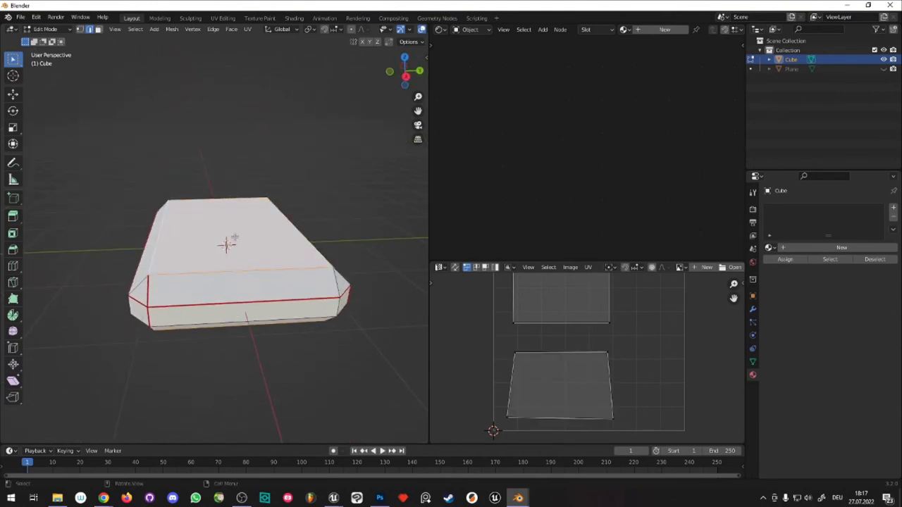
pyautogui.rightClick(266, 253)
pyautogui.hotkey('ctrl', 'e')
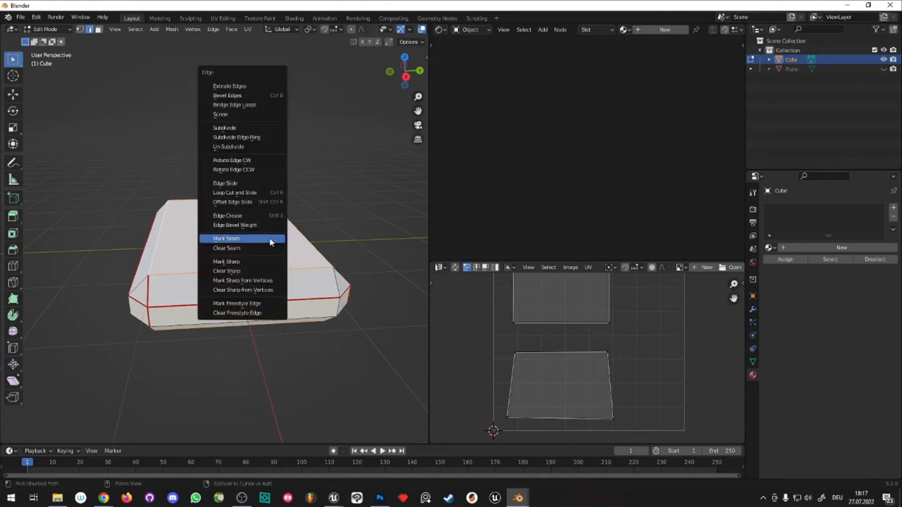
pyautogui.click(269, 242)
pyautogui.scroll(-2, 573, 369)
pyautogui.scroll(-1, 572, 369)
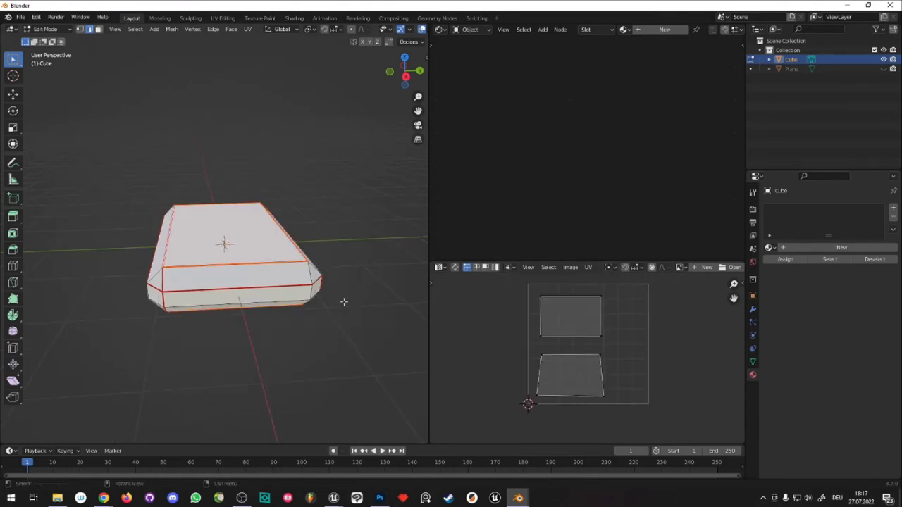
# - Re-unwrap the whole mesh using the new seams into separate UV islands
pyautogui.press('a')
pyautogui.press('u')
pyautogui.click(346, 303)
pyautogui.scroll(3, 596, 359)
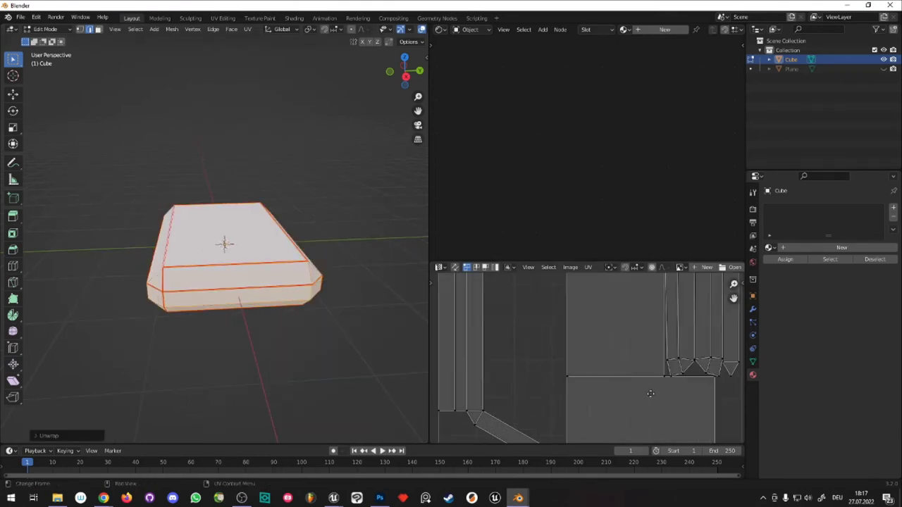
pyautogui.scroll(-3, 596, 359)
pyautogui.moveTo(593, 351); pyautogui.dragTo(597, 372, button='middle')
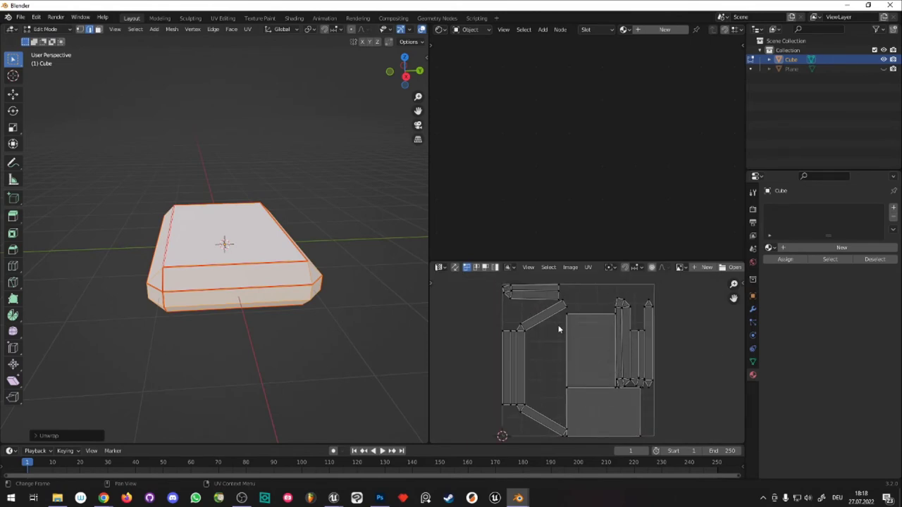
# - Select all UV islands and browse the UV menu in the UV Editor
pyautogui.press('a')
pyautogui.click(587, 268)
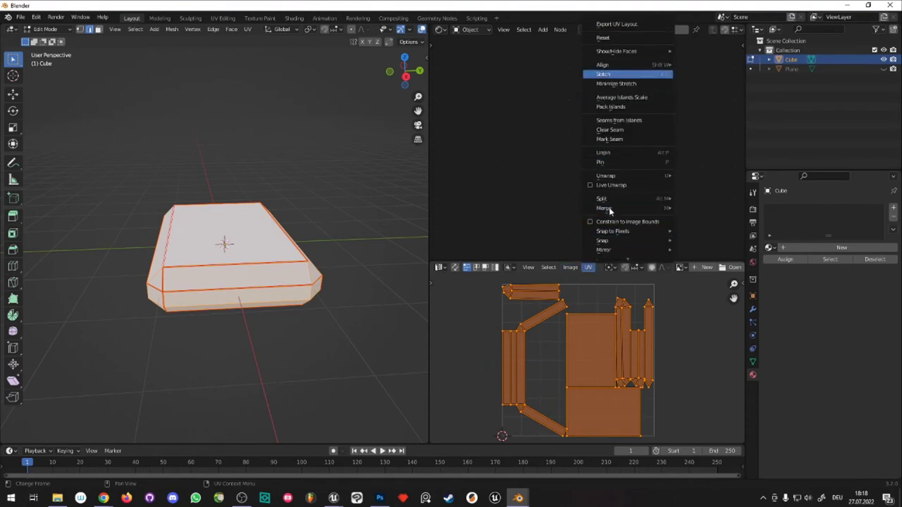
pyautogui.scroll(10, 611, 211)
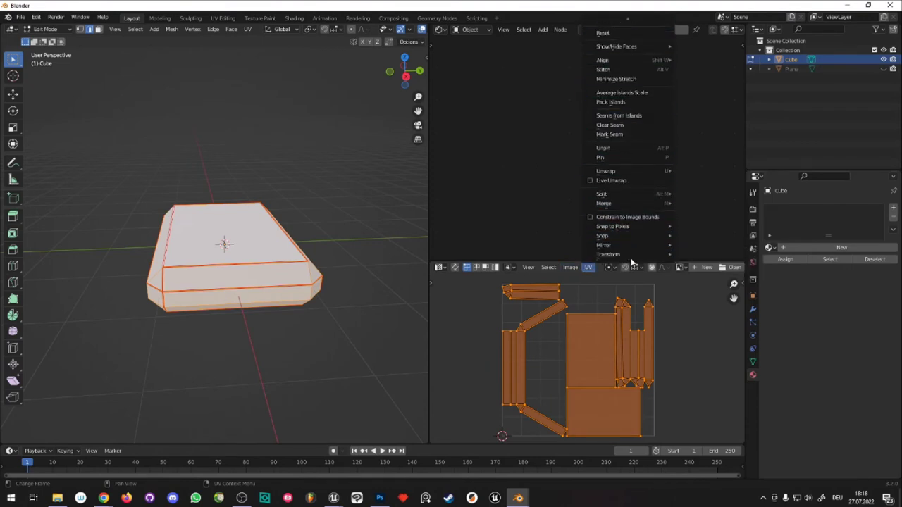
pyautogui.moveTo(632, 268)
pyautogui.click(588, 267)
pyautogui.click(587, 267)
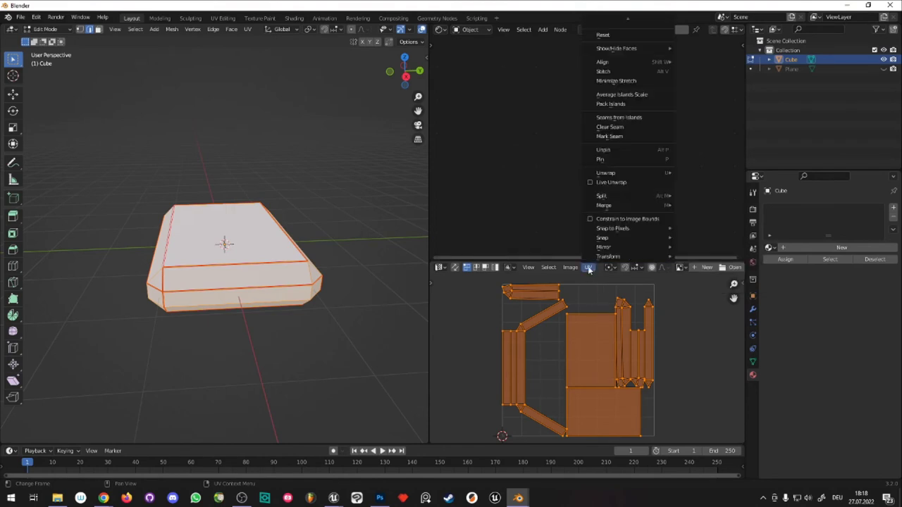
pyautogui.click(630, 222)
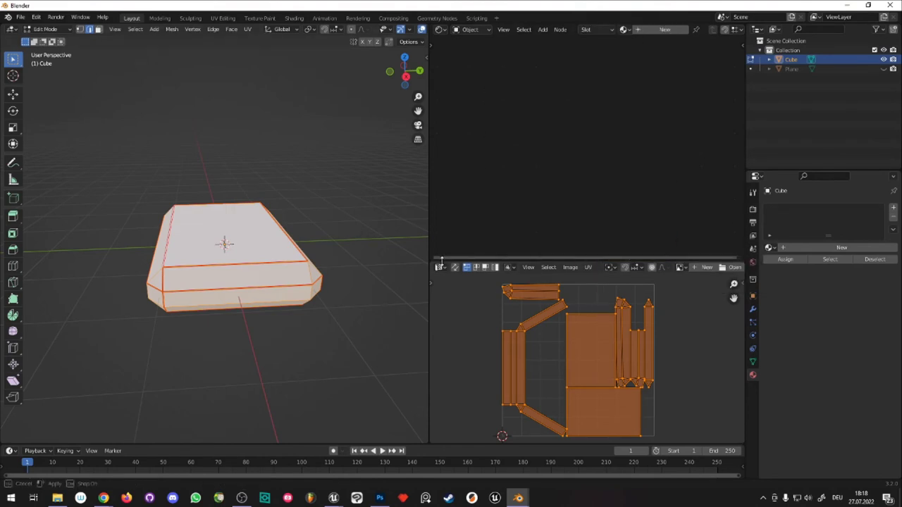
# - Enlarge the UV editor and export the UV layout to the Desktop as platform-UV.png
pyautogui.moveTo(442, 260); pyautogui.dragTo(442, 80)
pyautogui.click(587, 87)
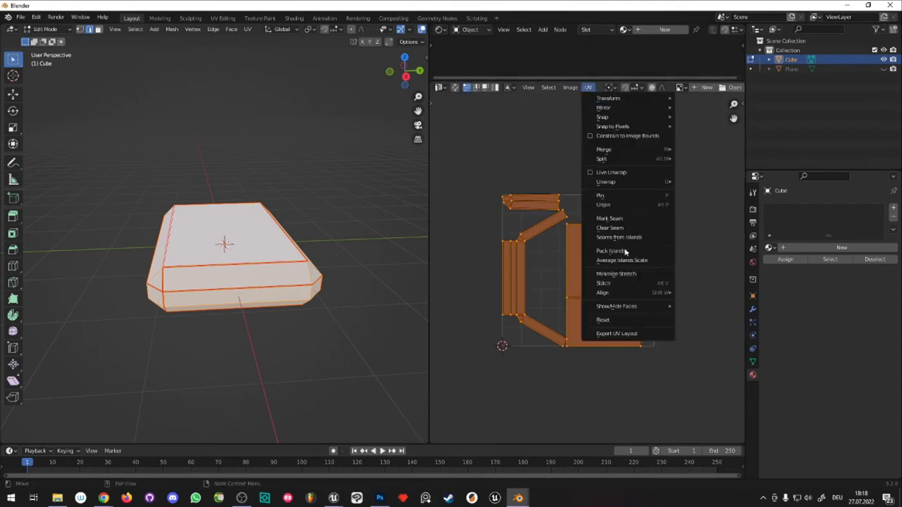
pyautogui.click(622, 333)
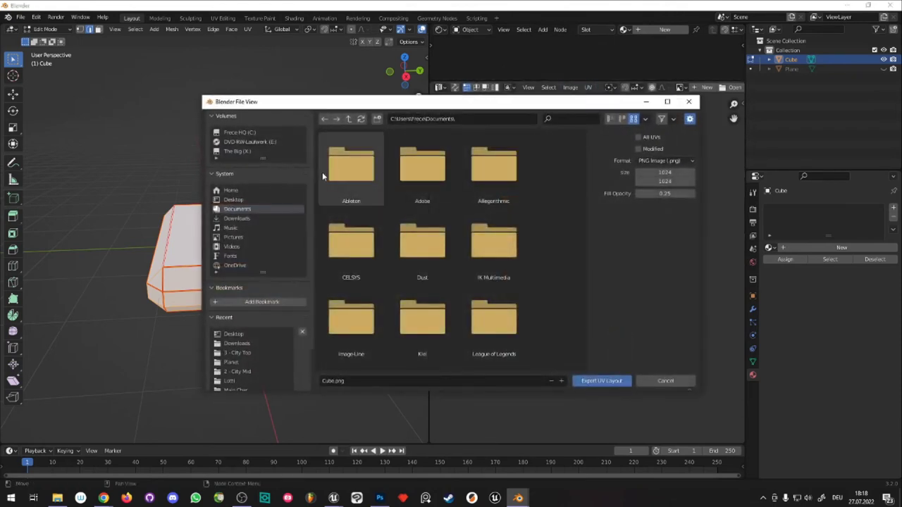
pyautogui.click(249, 200)
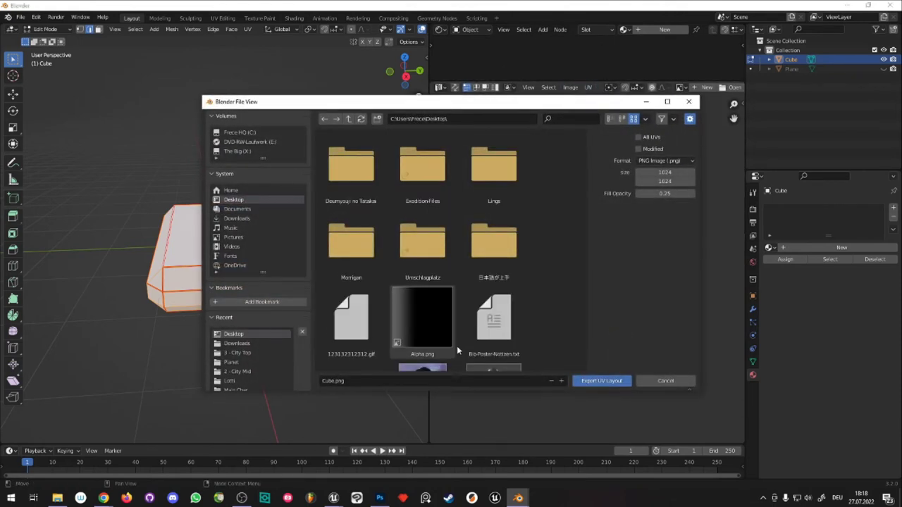
pyautogui.click(370, 380)
pyautogui.write('platform-UV')
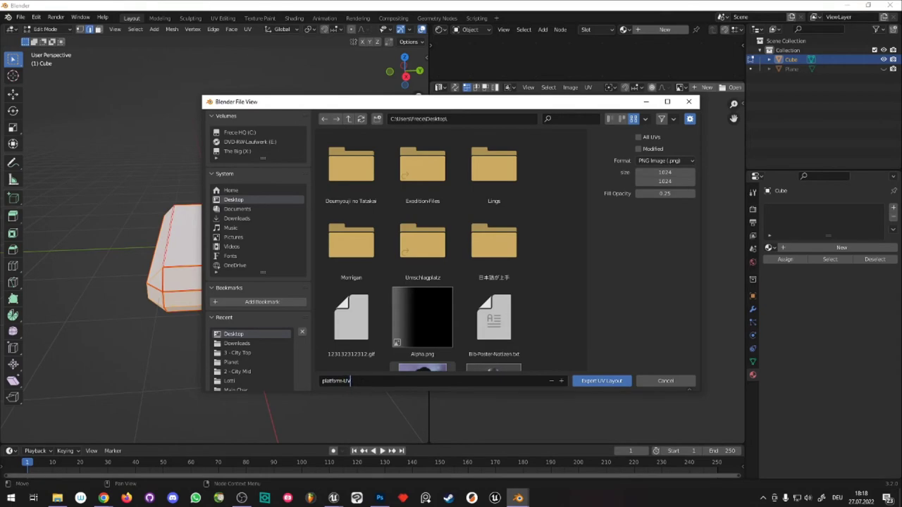
pyautogui.click(608, 384)
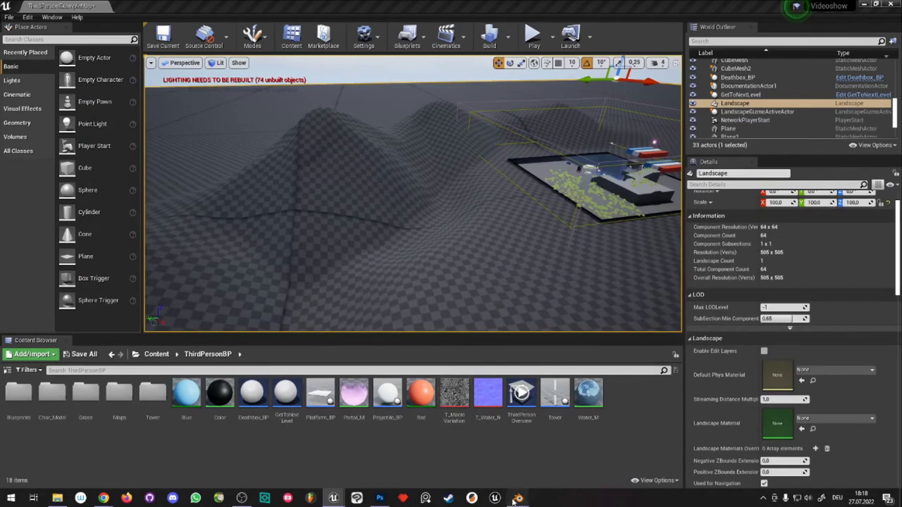
# - Return Blender to Object Mode and select the platform object
pyautogui.moveTo(518, 498)
pyautogui.click(487, 454)
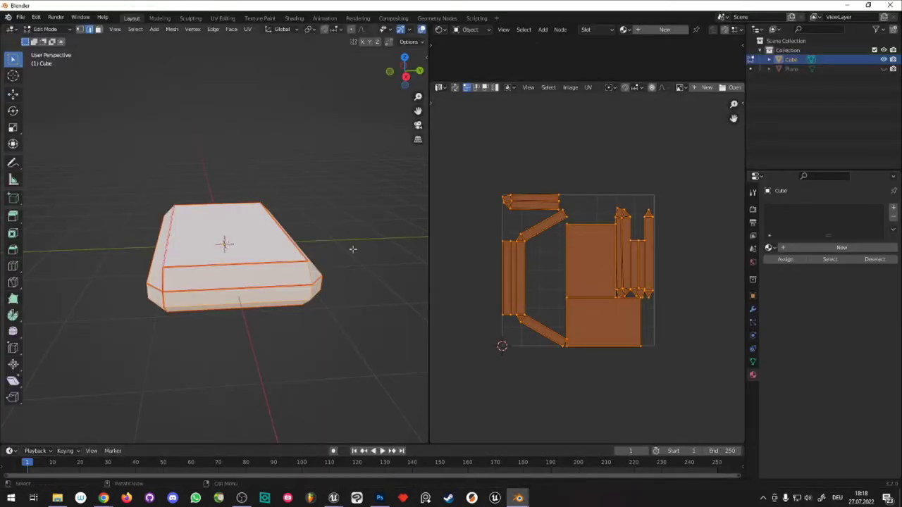
pyautogui.click(48, 32)
pyautogui.click(49, 41)
pyautogui.click(251, 282)
pyautogui.moveTo(251, 282); pyautogui.dragTo(314, 306, button='middle')
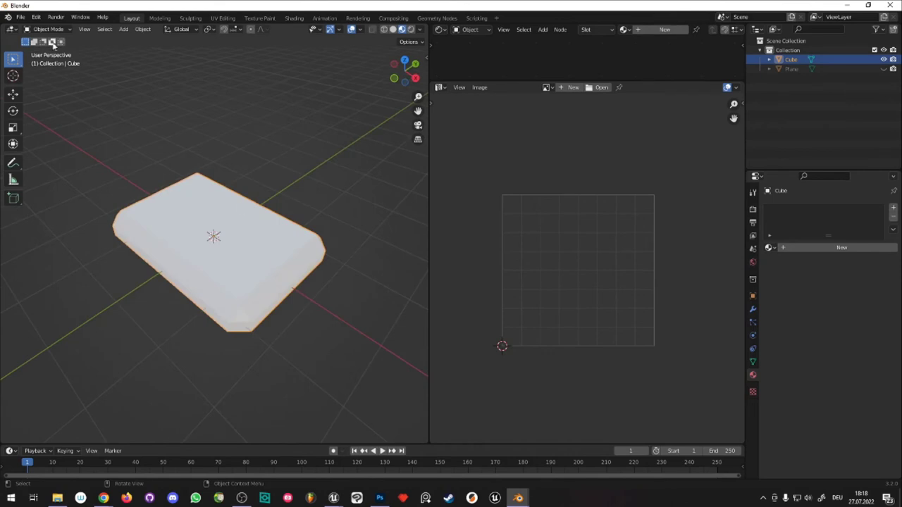
# - Export the platform to the Desktop as the FBX file platform-2.fbx
pyautogui.click(20, 16)
pyautogui.moveTo(36, 16)
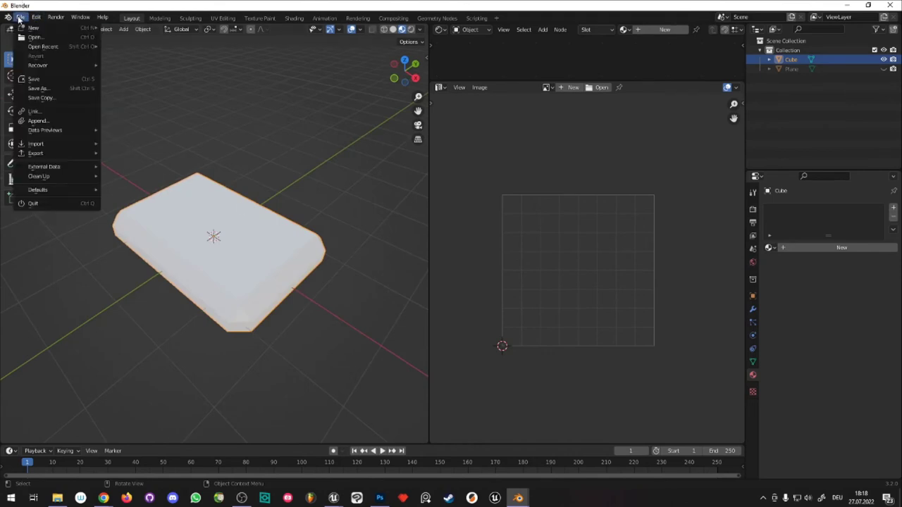
pyautogui.moveTo(43, 153)
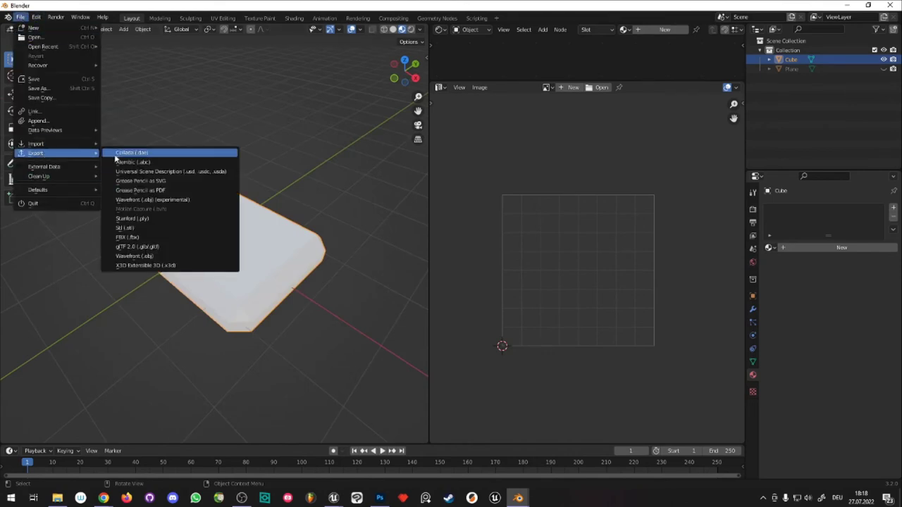
pyautogui.click(201, 240)
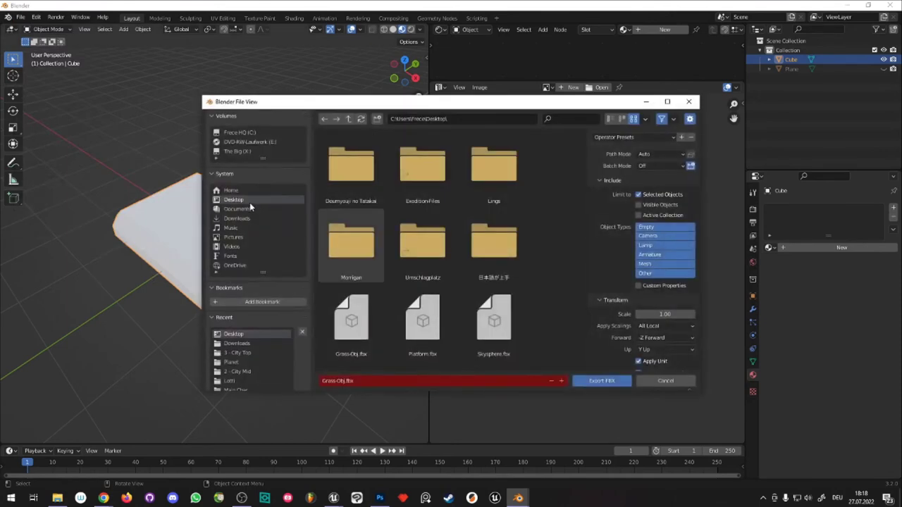
pyautogui.click(398, 382)
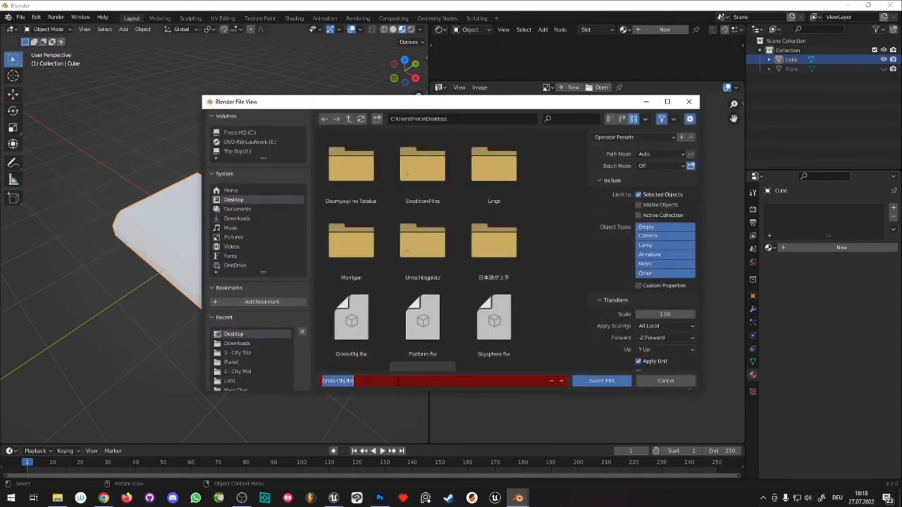
pyautogui.write('platform-2')
pyautogui.press('Return')
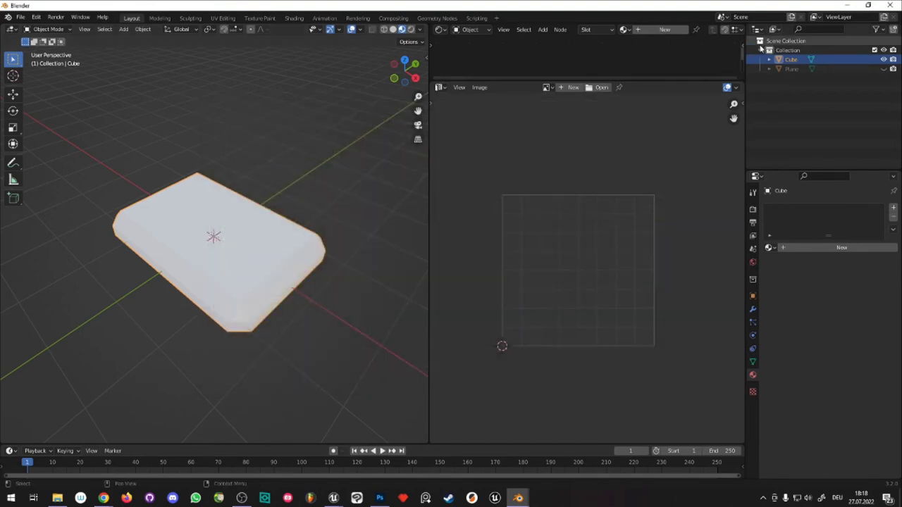
# - Import platform-2.fbx from the desktop into the ThirdPersonBP content folder
pyautogui.click(856, 7)
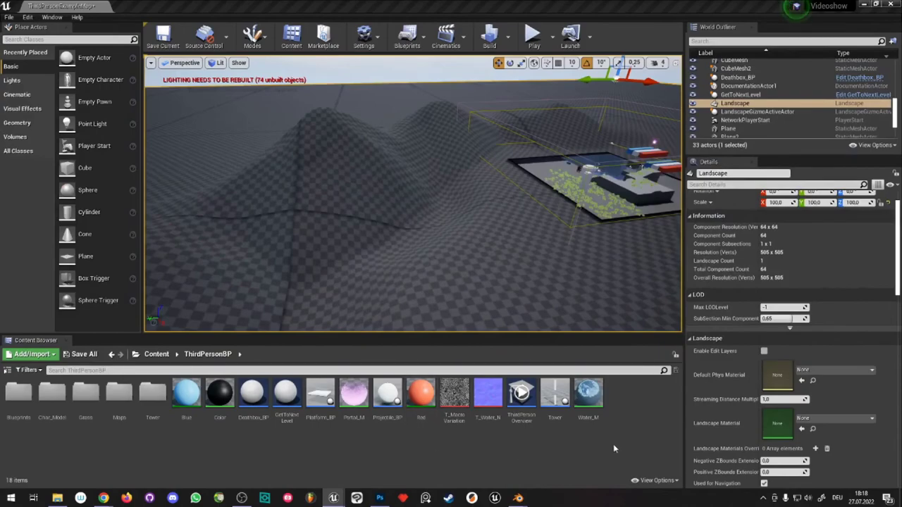
pyautogui.doubleClick(662, 7)
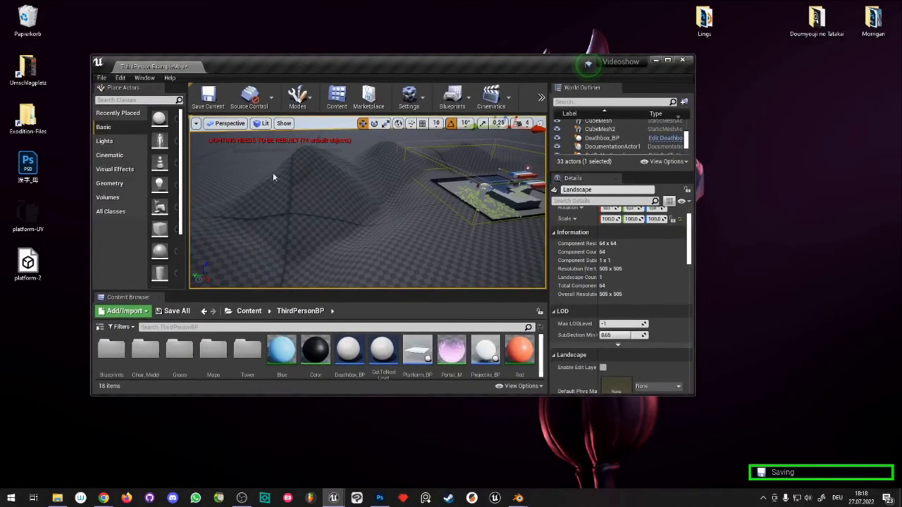
pyautogui.moveTo(495, 371); pyautogui.dragTo(499, 374)
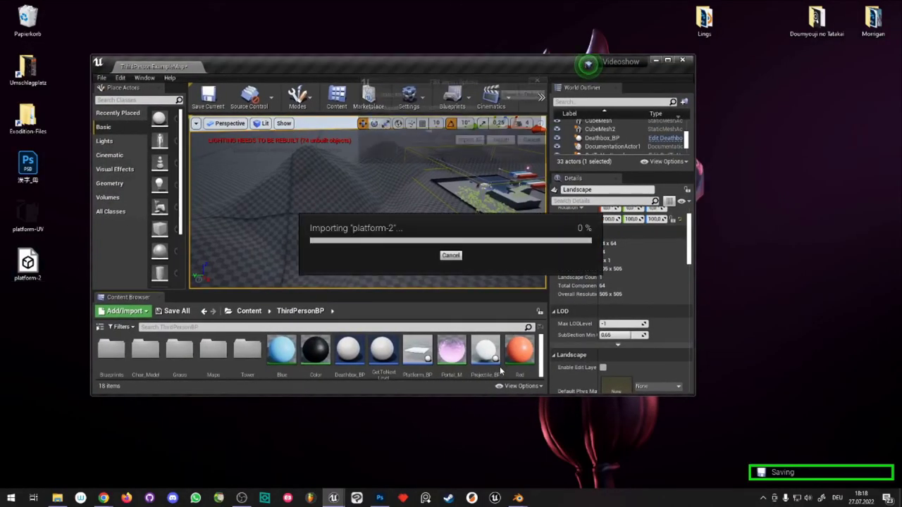
pyautogui.click(502, 396)
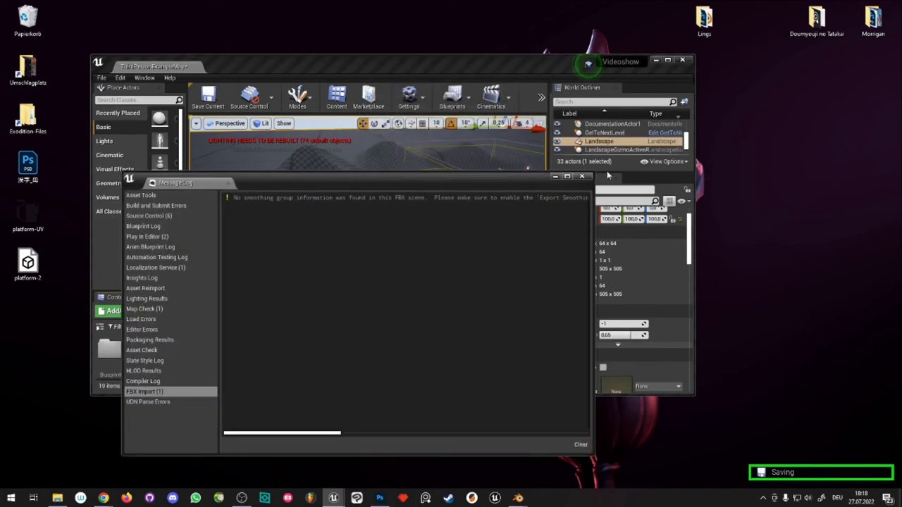
# - Select the placed platform-2 mesh in the level and frame the view on it
pyautogui.doubleClick(556, 60)
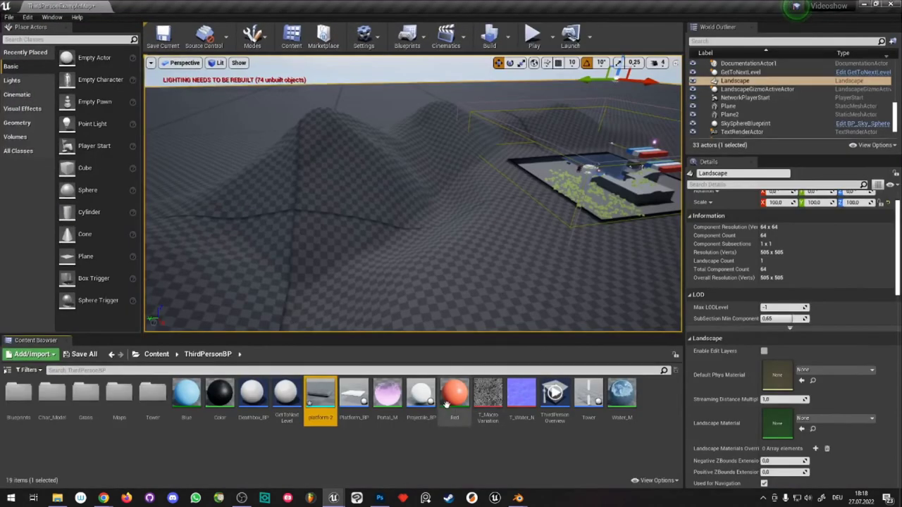
pyautogui.click(447, 231)
pyautogui.press('f')
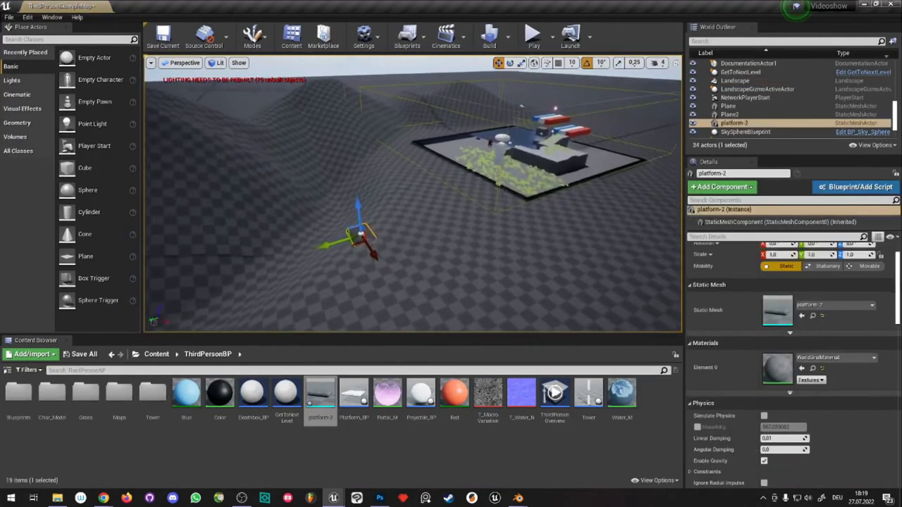
pyautogui.moveTo(385, 261)
pyautogui.mouseDown(button='right')
pyautogui.moveTo(536, 228)
pyautogui.moveTo(279, 106)
pyautogui.moveTo(360, 77)
pyautogui.moveTo(589, 310)
pyautogui.mouseUp(button='right')
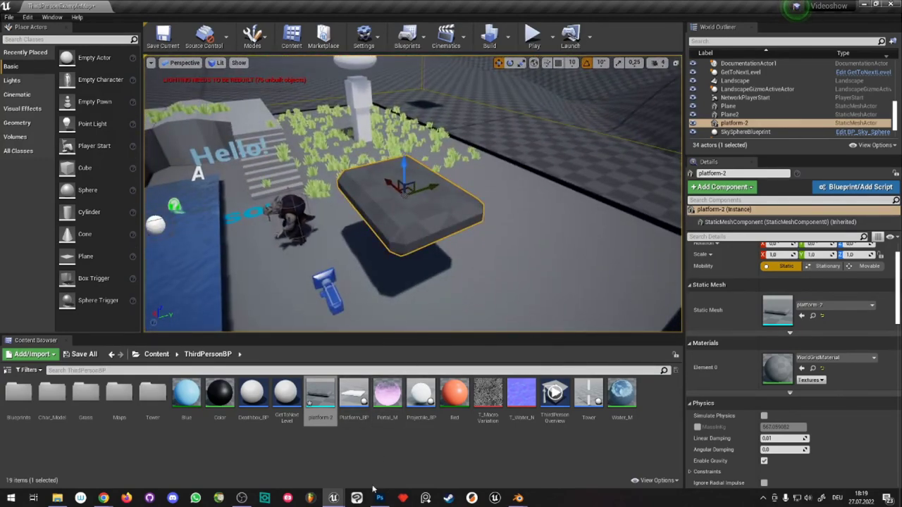
pyautogui.hotkey('alt', 'Tab')
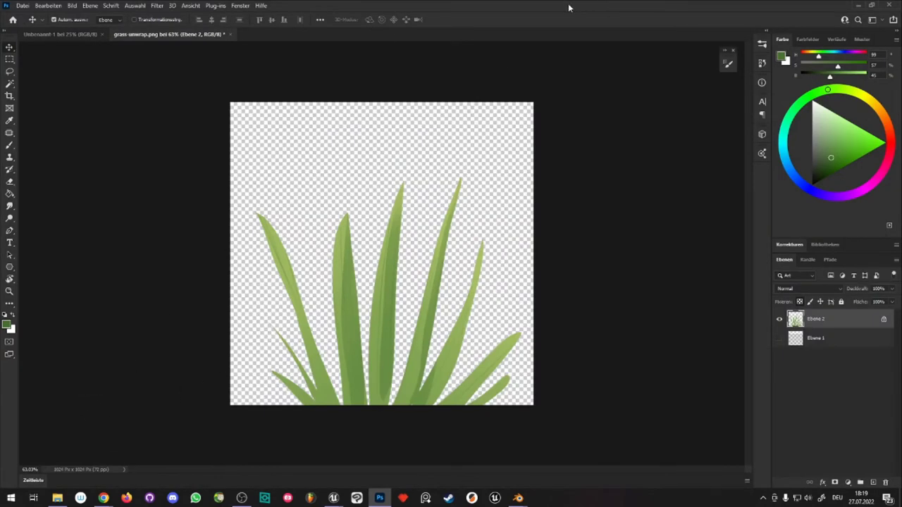
# - Open platform-UV.png from File Explorer as a new Photoshop document
pyautogui.press('super+e')
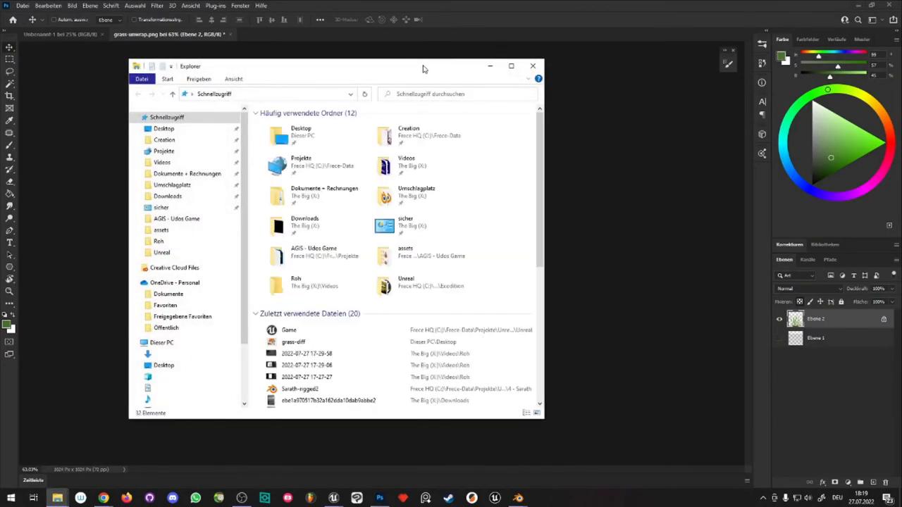
pyautogui.hotkey('alt', 'Tab')
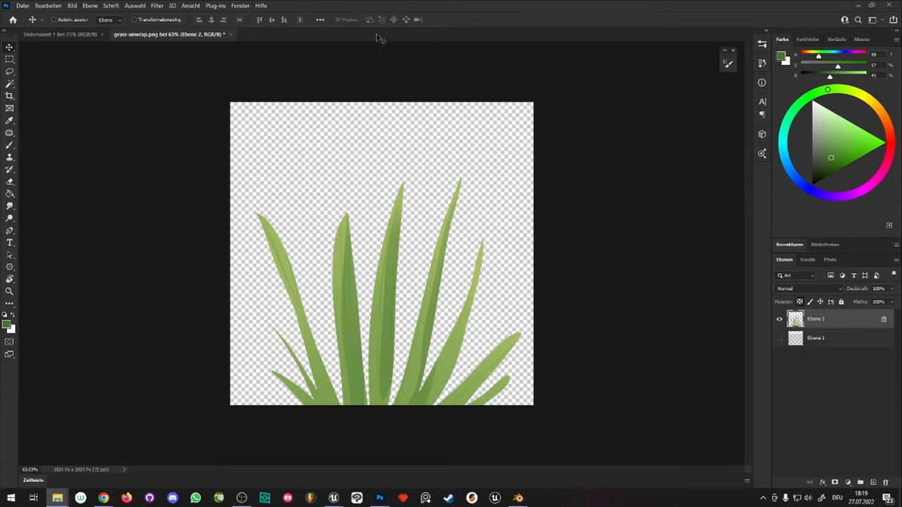
pyautogui.moveTo(378, 37); pyautogui.dragTo(381, 39)
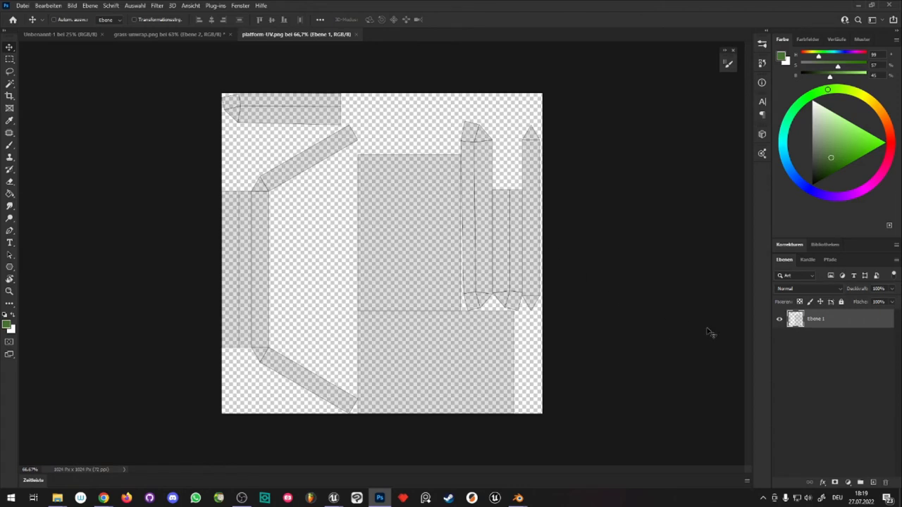
# - Add a new layer named farbe above Ebene 1
pyautogui.click(873, 482)
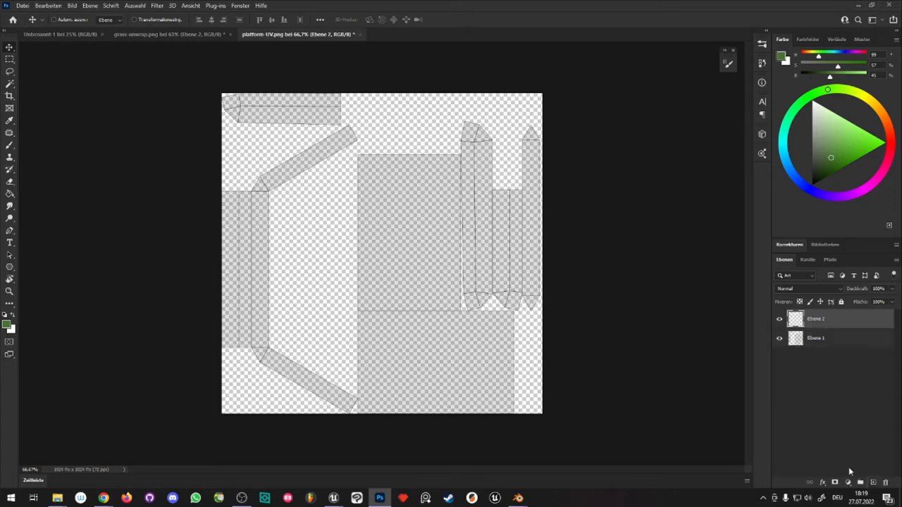
pyautogui.doubleClick(814, 320)
pyautogui.write('rbe')
pyautogui.press('Return')
# - Marquee-select the large central UV panels and pick a blue-grey foreground colour
pyautogui.press('m')
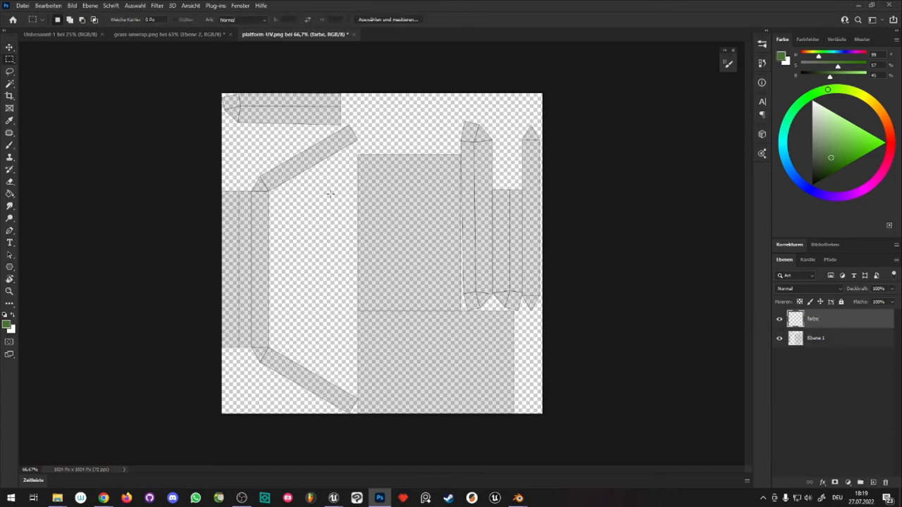
pyautogui.moveTo(351, 151); pyautogui.dragTo(461, 370)
pyautogui.keyDown('alt'); pyautogui.scroll(5, 477, 155); pyautogui.keyUp('alt')
pyautogui.keyDown('alt'); pyautogui.scroll(-2, 477, 159); pyautogui.keyUp('alt')
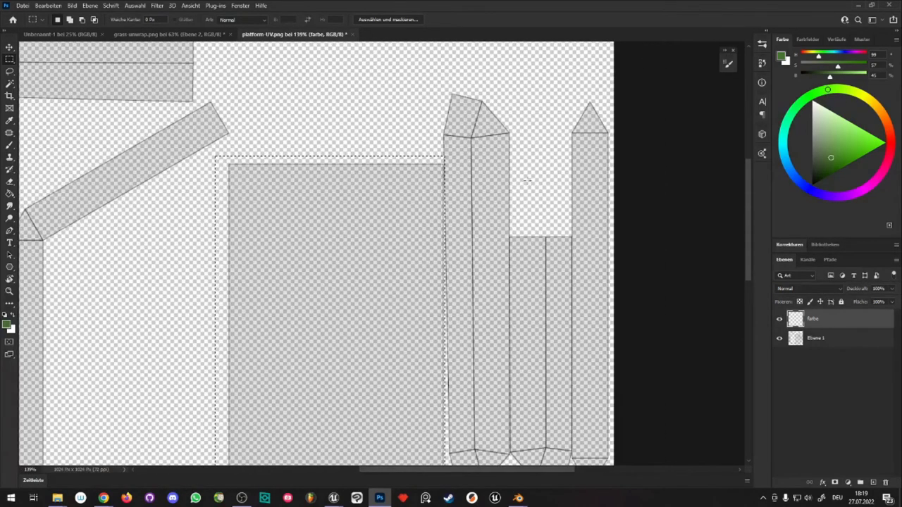
pyautogui.moveTo(499, 133)
pyautogui.keyDown('shift'); pyautogui.mouseDown()
pyautogui.moveTo(522, 275)
pyautogui.moveTo(444, 431)
pyautogui.mouseUp(); pyautogui.keyUp('shift')
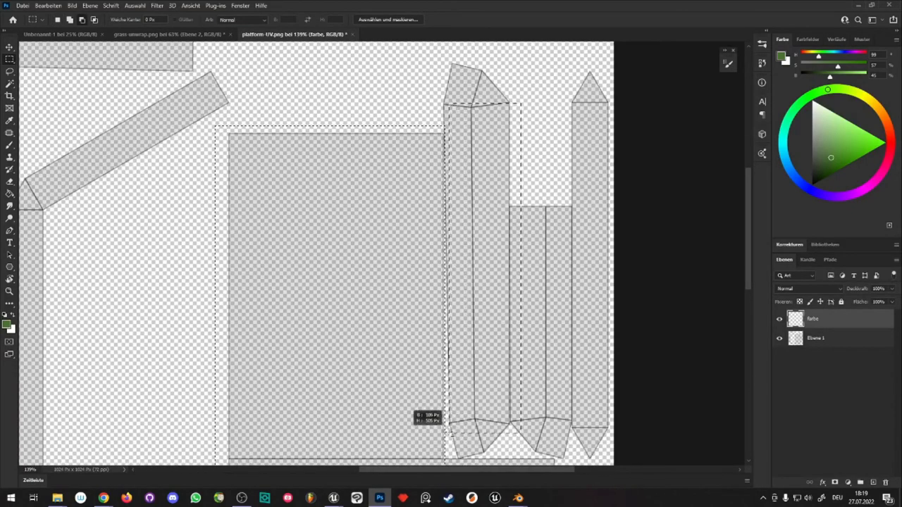
pyautogui.scroll(-5, 571, 200)
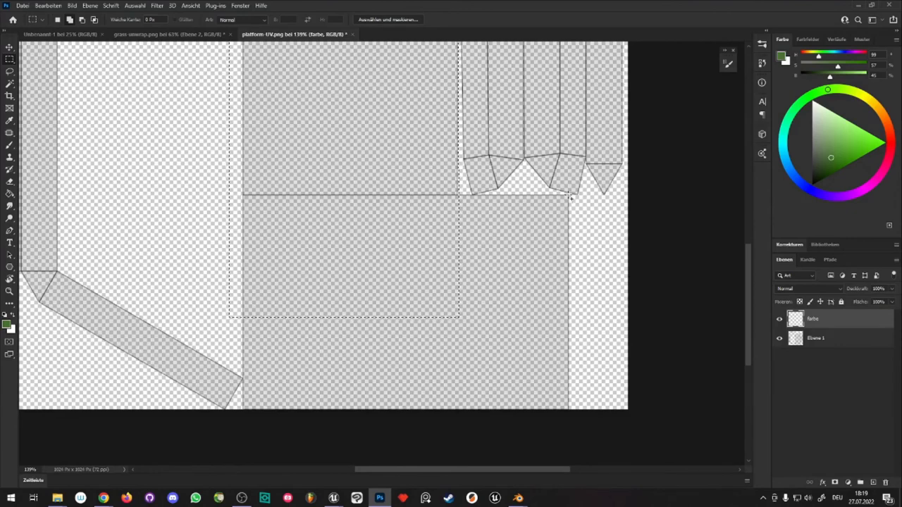
pyautogui.moveTo(569, 196)
pyautogui.keyDown('shift'); pyautogui.mouseDown()
pyautogui.moveTo(405, 380)
pyautogui.moveTo(243, 421)
pyautogui.mouseUp(); pyautogui.keyUp('shift')
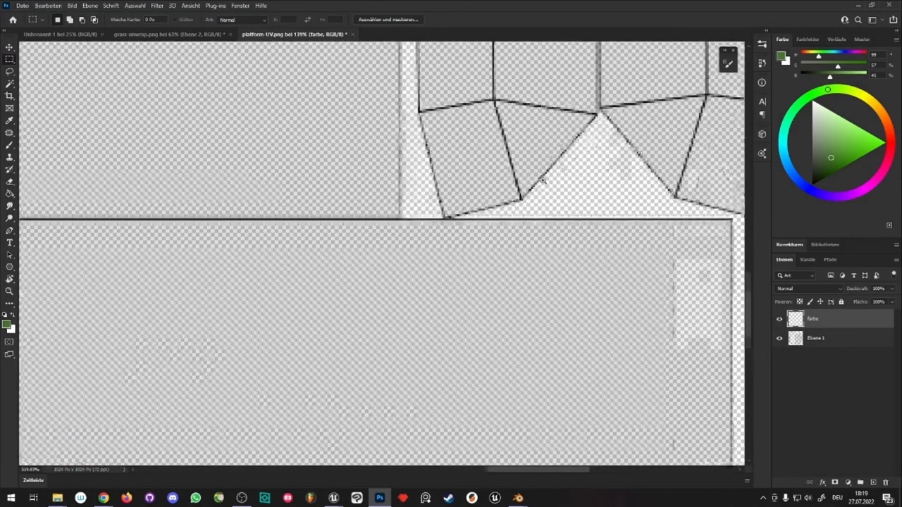
pyautogui.keyDown('alt'); pyautogui.scroll(5, 373, 233); pyautogui.keyUp('alt')
pyautogui.keyDown('shift'); pyautogui.moveTo(375, 234); pyautogui.dragTo(502, 208); pyautogui.keyUp('shift')
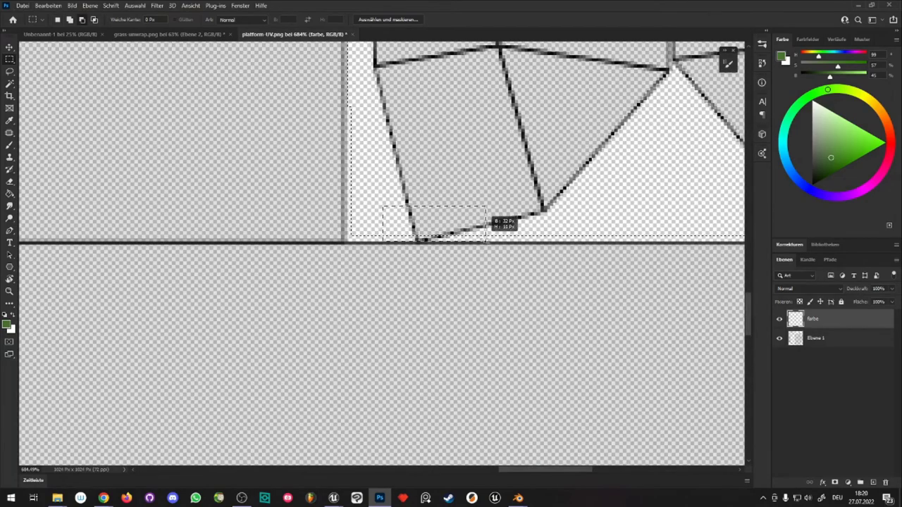
pyautogui.keyDown('alt'); pyautogui.scroll(-4, 480, 282); pyautogui.keyUp('alt')
pyautogui.keyDown('alt'); pyautogui.scroll(-3, 301, 398); pyautogui.keyUp('alt')
pyautogui.keyDown('alt'); pyautogui.scroll(2, 409, 420); pyautogui.keyUp('alt')
pyautogui.keyDown('alt'); pyautogui.scroll(2, 383, 242); pyautogui.keyUp('alt')
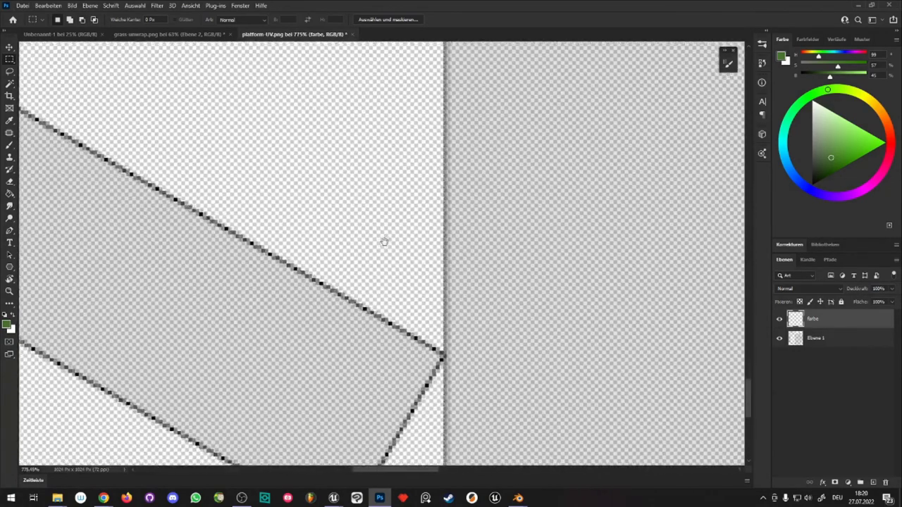
pyautogui.keyDown('alt'); pyautogui.scroll(-7, 414, 292); pyautogui.keyUp('alt')
pyautogui.keyDown('alt'); pyautogui.scroll(4, 423, 275); pyautogui.keyUp('alt')
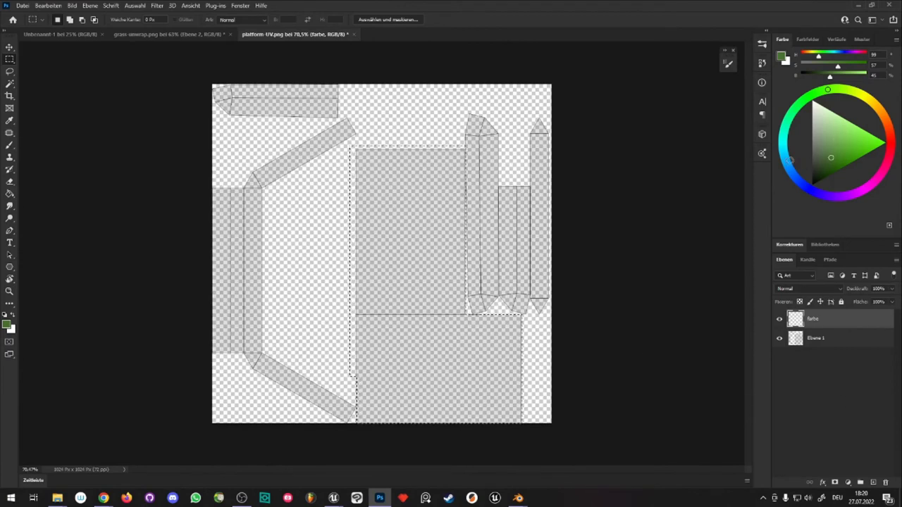
pyautogui.moveTo(786, 147)
pyautogui.mouseDown()
pyautogui.moveTo(836, 136)
pyautogui.moveTo(826, 138)
pyautogui.mouseUp()
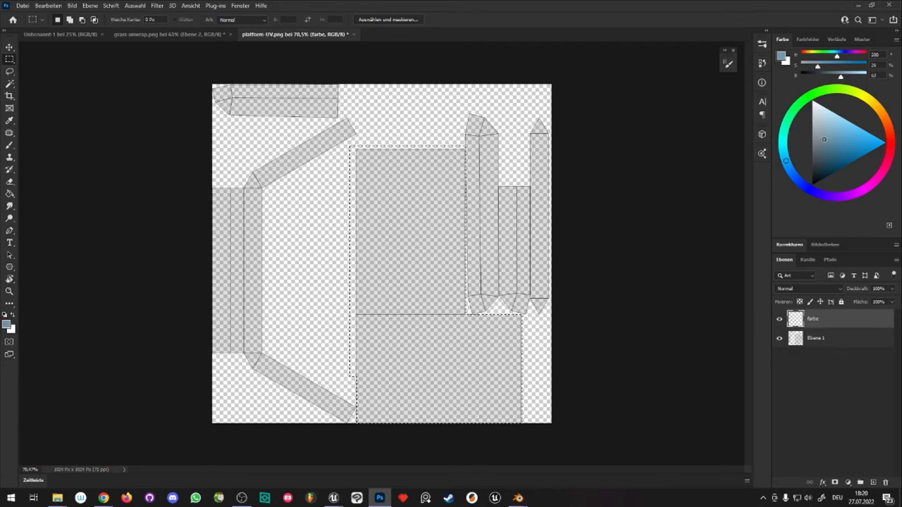
# - Fill the selected central panels light blue-grey, and a new layer beneath farbe with dark blue-grey
pyautogui.press('g')
pyautogui.click(421, 247)
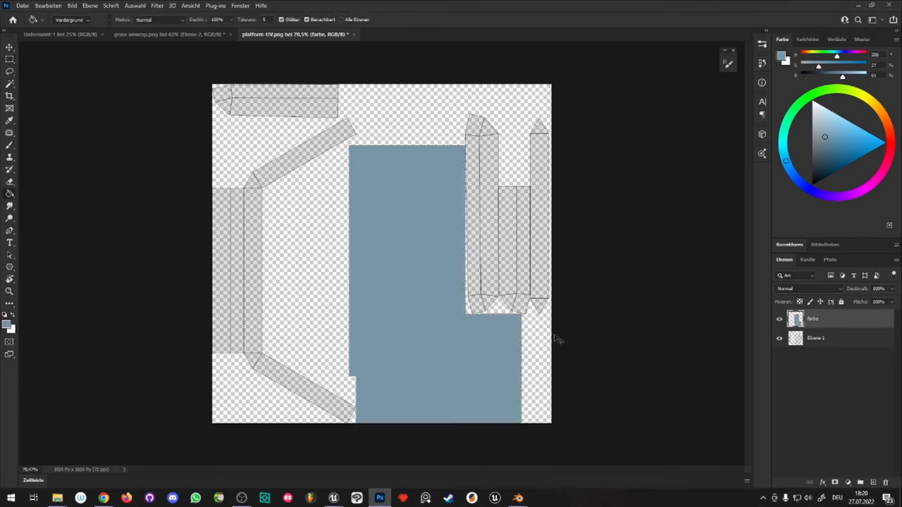
pyautogui.keyDown('ctrl'); pyautogui.click(874, 483); pyautogui.keyUp('ctrl')
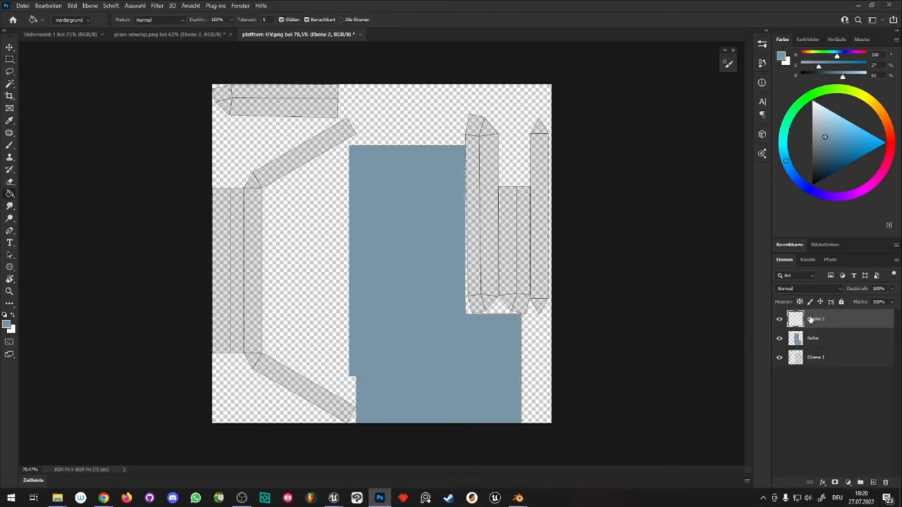
pyautogui.click(819, 159)
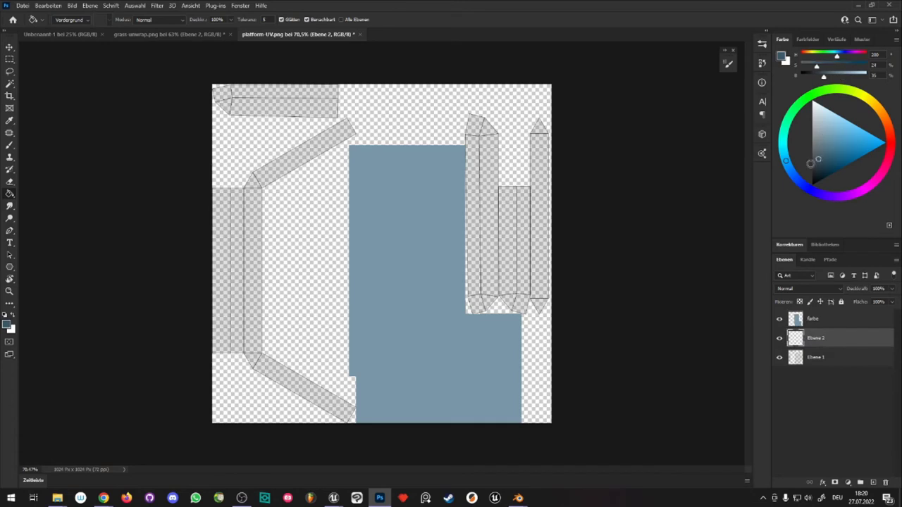
pyautogui.click(532, 267)
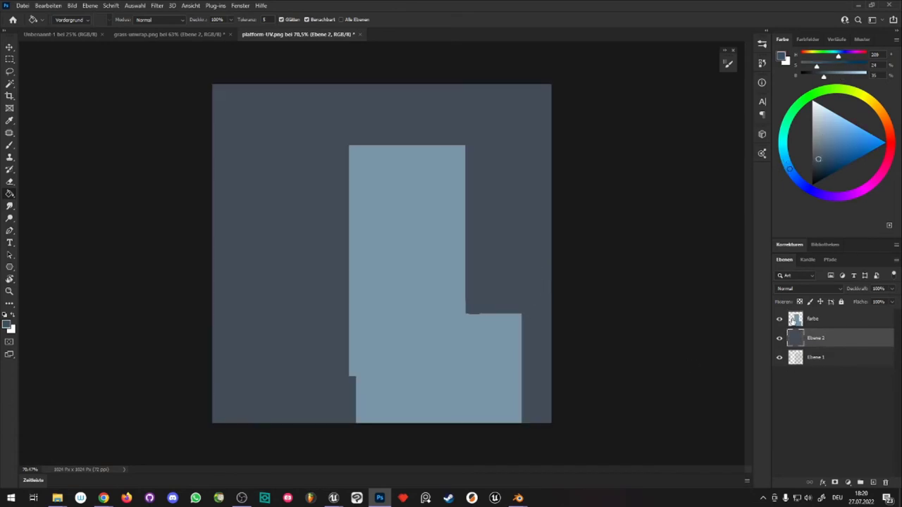
# - Move the UV wireframe layer Ebene 1 to the top and rename it UV
pyautogui.moveTo(822, 358); pyautogui.dragTo(822, 312)
pyautogui.doubleClick(815, 319)
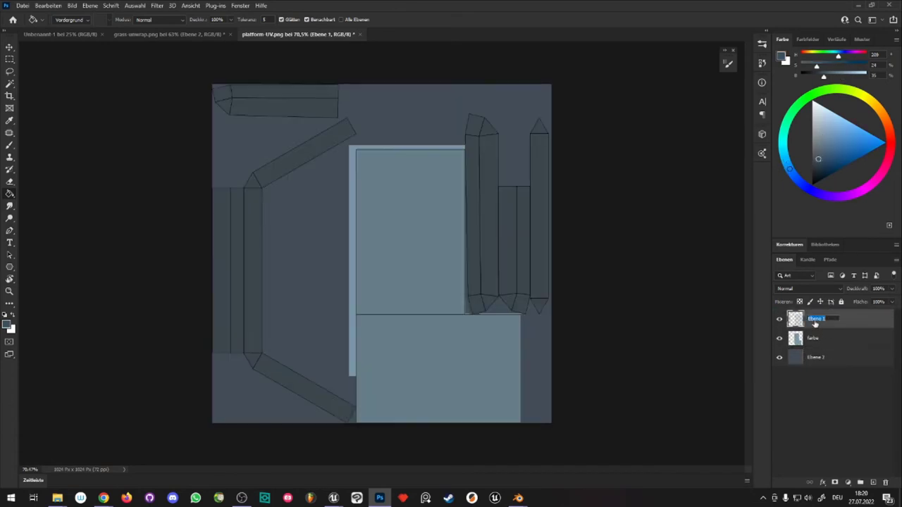
pyautogui.write('UV')
pyautogui.press('Return')
pyautogui.click(823, 344)
pyautogui.click(822, 360)
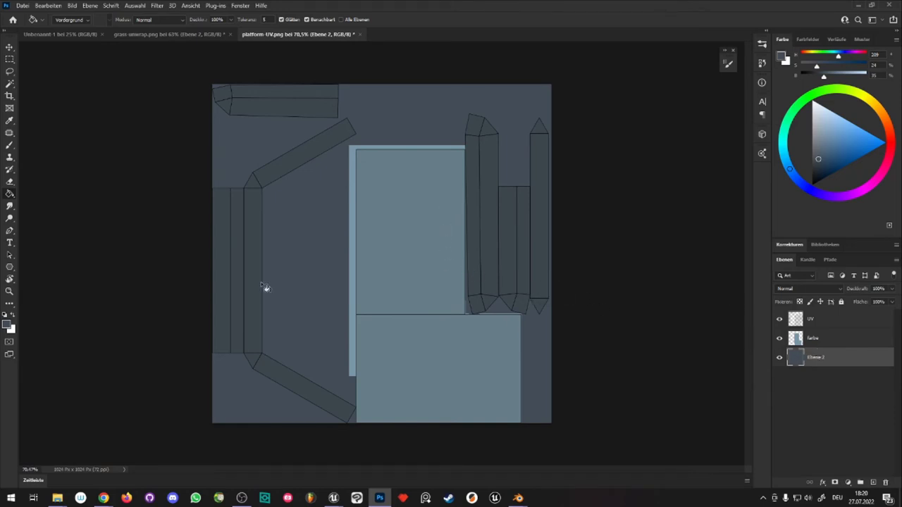
# - Zoom in on the painted UV layout, then switch over to Chrome
pyautogui.click(9, 291)
pyautogui.moveTo(297, 248); pyautogui.dragTo(306, 241)
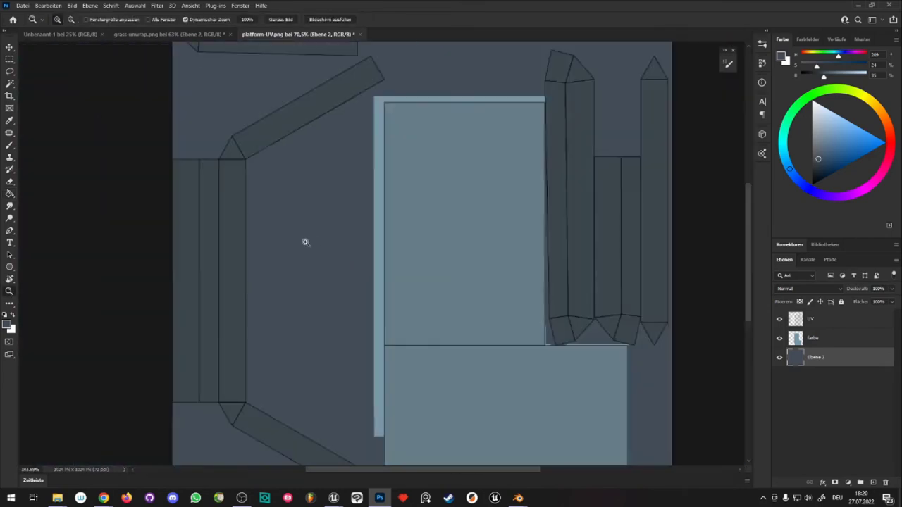
pyautogui.keyDown('alt'); pyautogui.scroll(-3, 305, 241); pyautogui.keyUp('alt')
pyautogui.keyDown('alt'); pyautogui.scroll(3, 409, 232); pyautogui.keyUp('alt')
pyautogui.keyDown('alt'); pyautogui.scroll(-2, 423, 221); pyautogui.keyUp('alt')
pyautogui.keyDown('alt'); pyautogui.scroll(1, 423, 224); pyautogui.keyUp('alt')
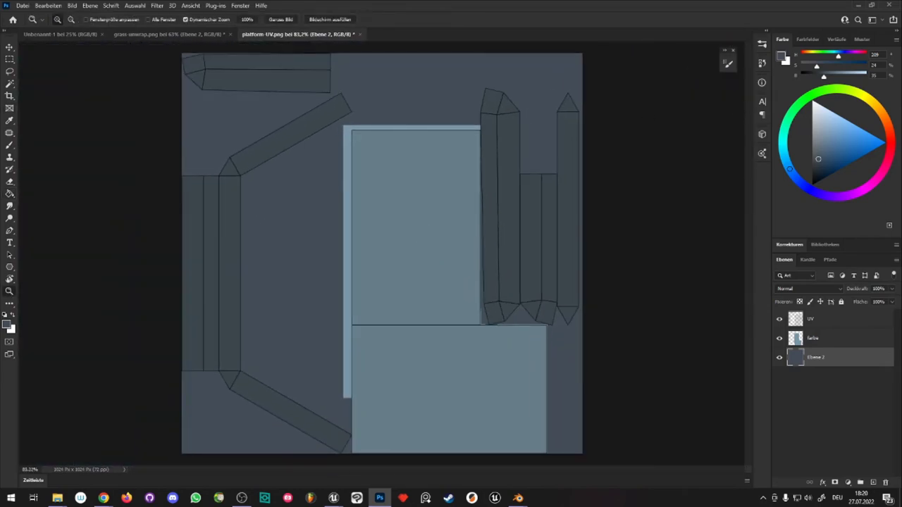
pyautogui.hotkey('alt', 'Tab')
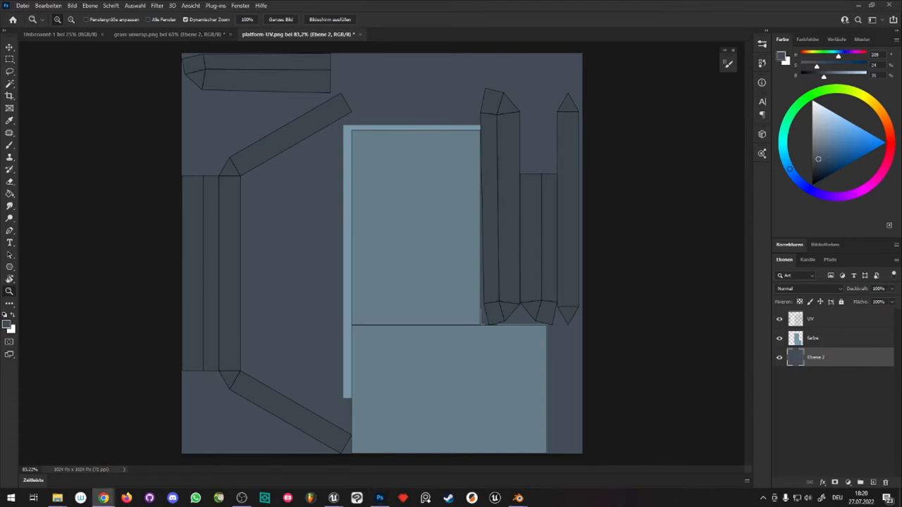
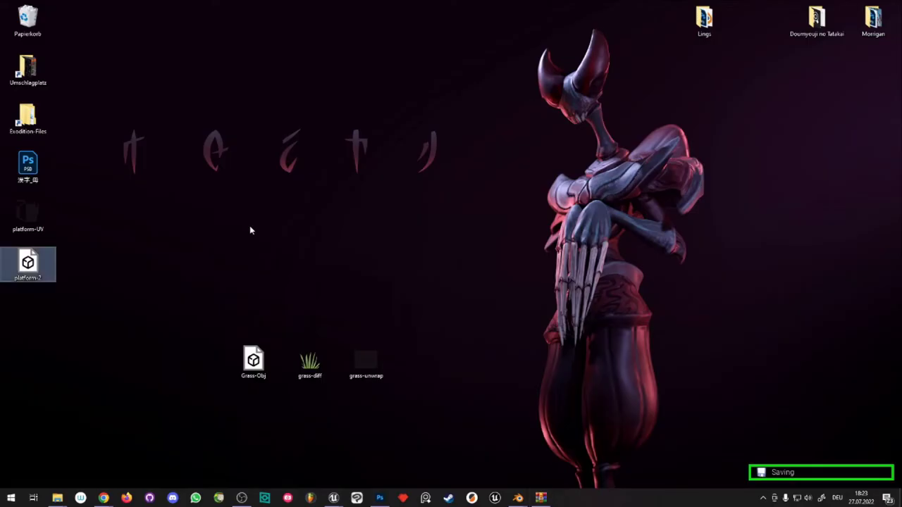
# - Preview the Plastic006 roughness PNG and drag it into the platform-UV document
pyautogui.click(250, 227)
pyautogui.doubleClick(259, 226)
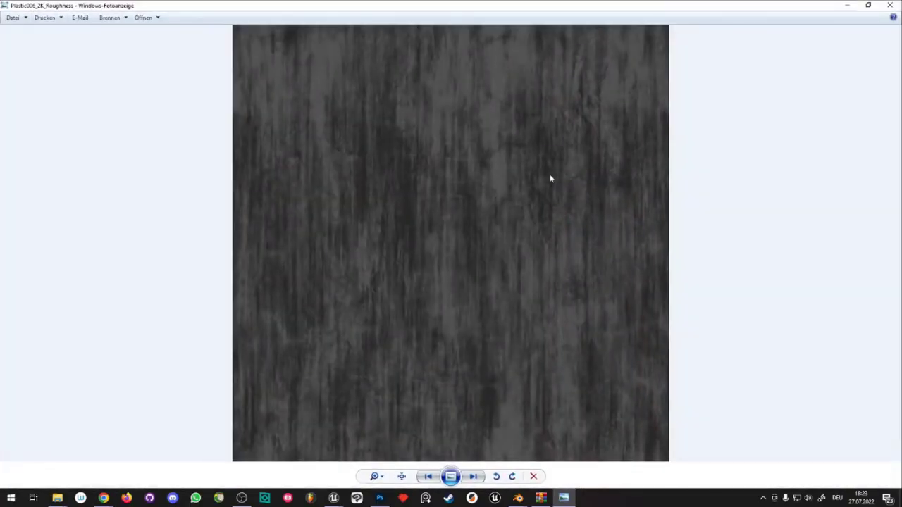
pyautogui.scroll(2, 557, 177)
pyautogui.click(890, 5)
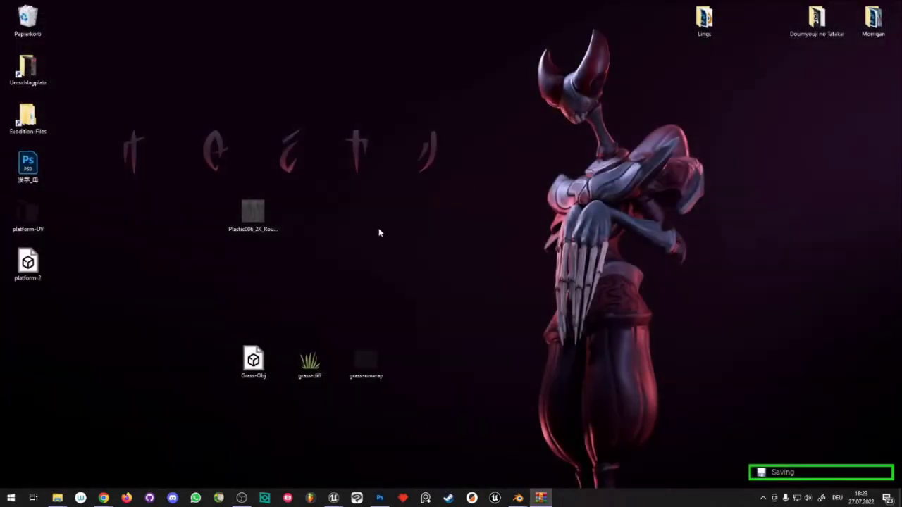
pyautogui.moveTo(254, 222); pyautogui.dragTo(197, 314)
pyautogui.click(380, 499)
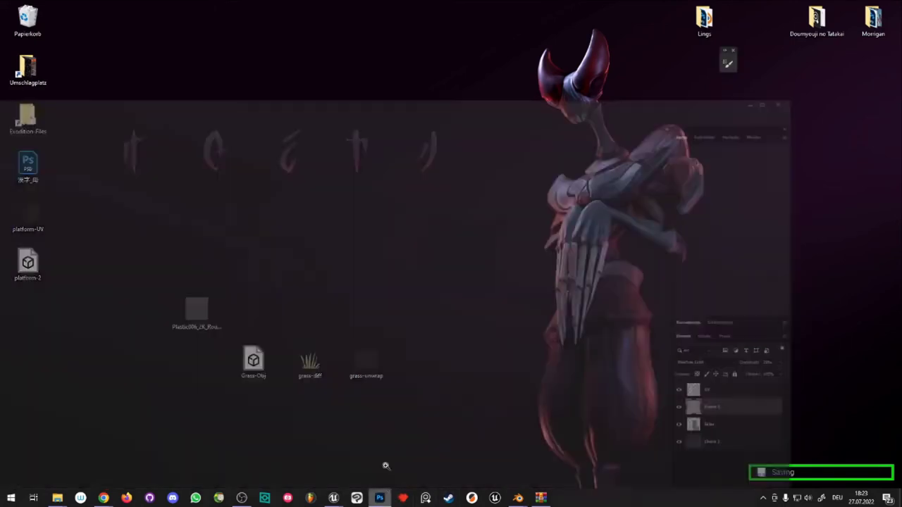
pyautogui.moveTo(467, 53); pyautogui.dragTo(759, 77)
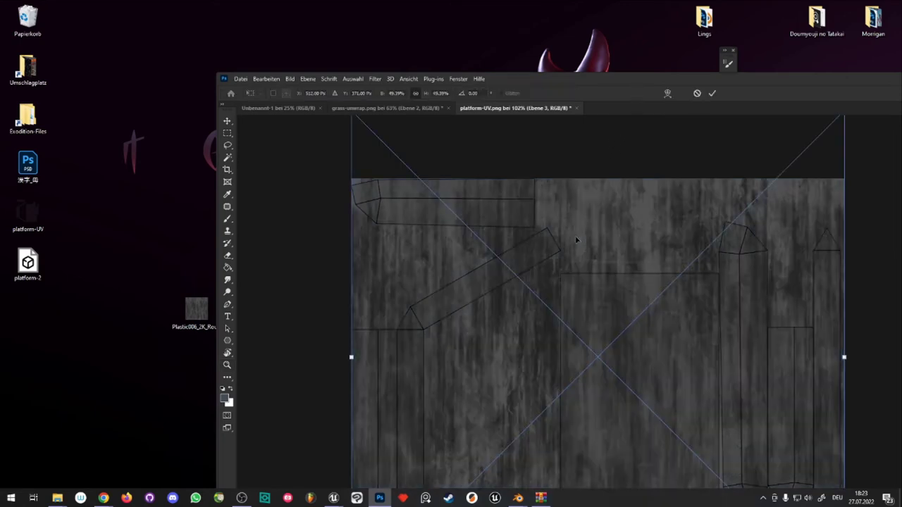
pyautogui.doubleClick(645, 82)
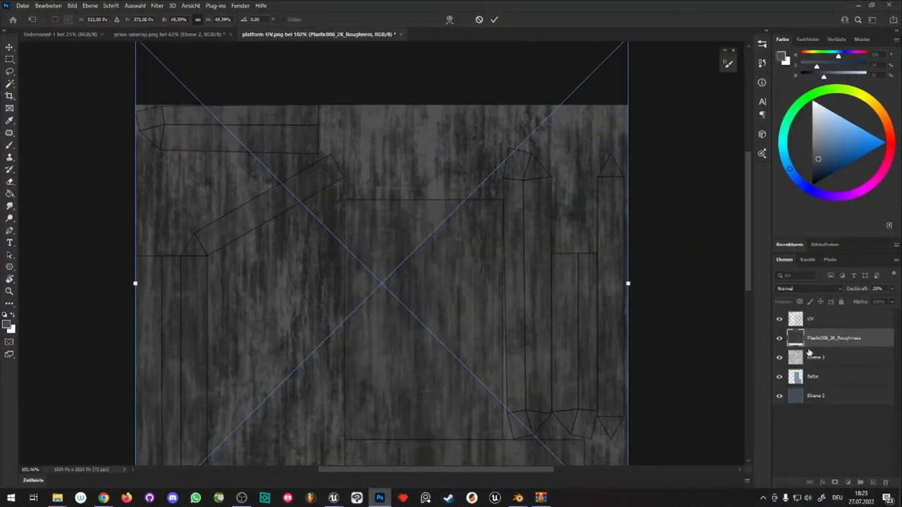
# - Commit the roughness placement, delete Ebene 3, and align the roughness layer to fill the canvas
pyautogui.click(827, 358)
pyautogui.press('Delete')
pyautogui.click(818, 340)
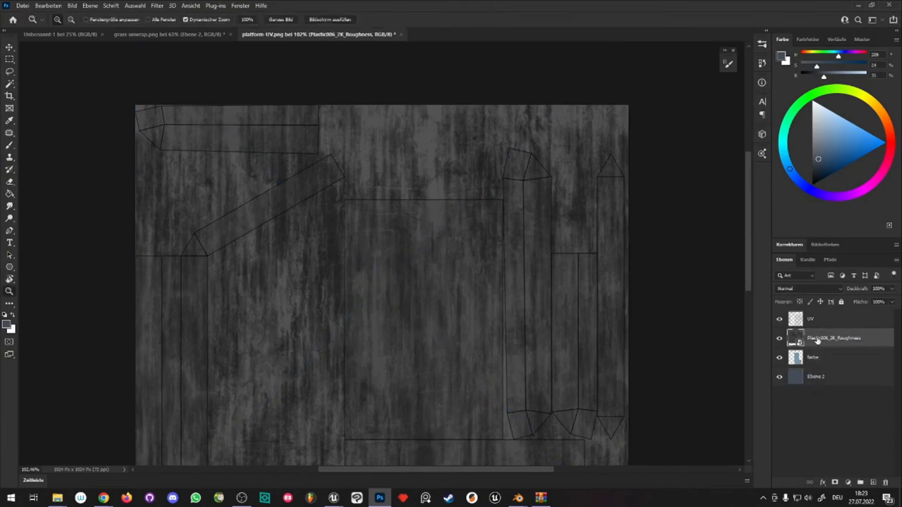
pyautogui.moveTo(505, 280); pyautogui.dragTo(471, 302)
pyautogui.press('v')
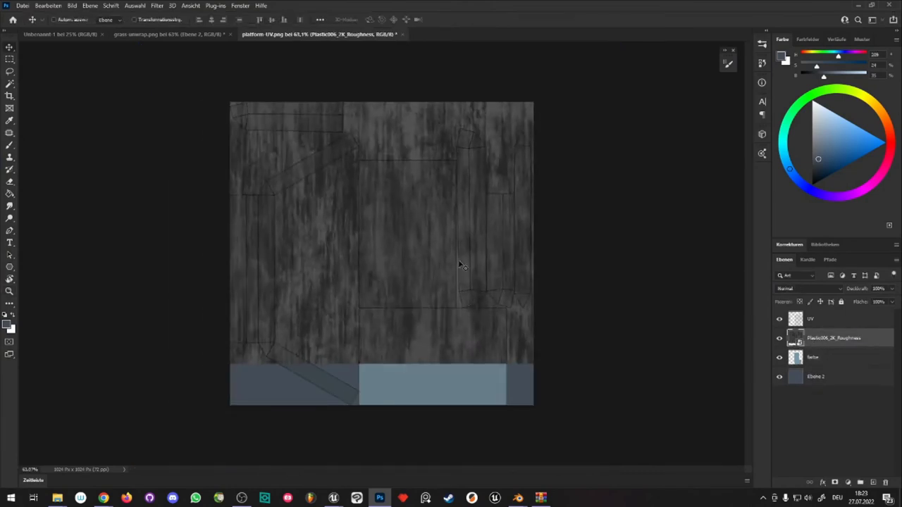
pyautogui.moveTo(461, 264); pyautogui.dragTo(454, 303)
pyautogui.moveTo(473, 236); pyautogui.dragTo(473, 228)
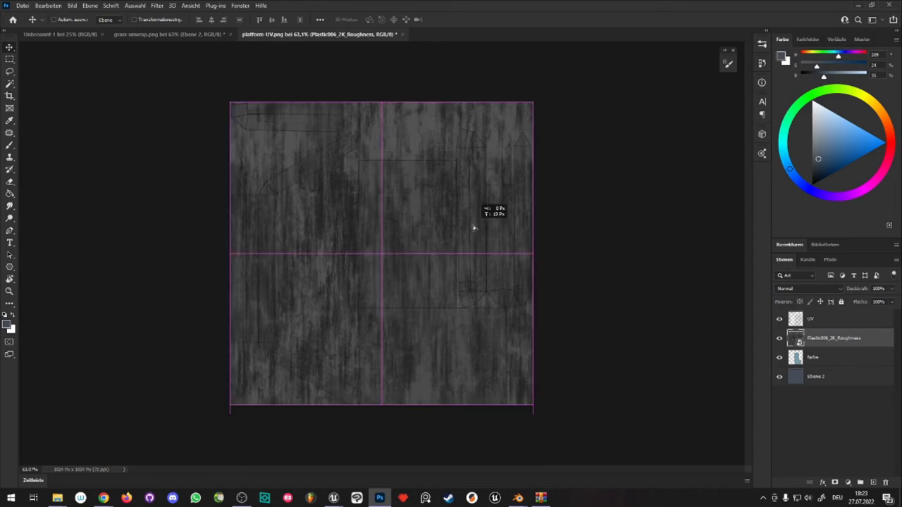
# - Try Negativ multiplizieren and Differenz blend modes on the roughness layer, toggling its visibility to compare
pyautogui.click(805, 289)
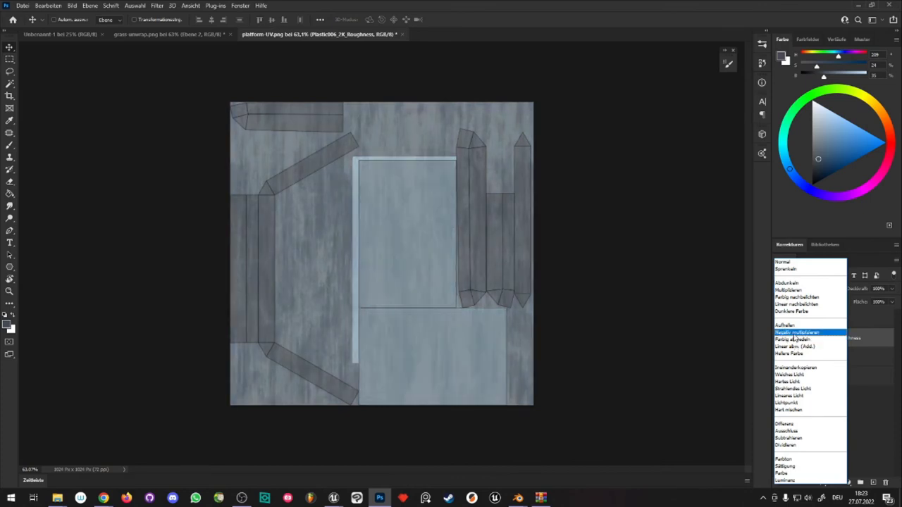
pyautogui.click(795, 334)
pyautogui.keyDown('alt'); pyautogui.scroll(3, 317, 227); pyautogui.keyUp('alt')
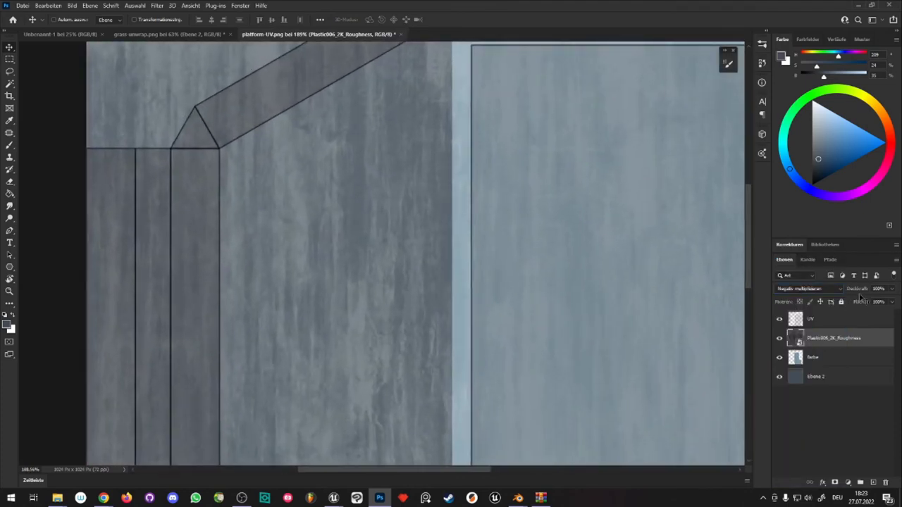
pyautogui.moveTo(858, 289); pyautogui.dragTo(853, 290)
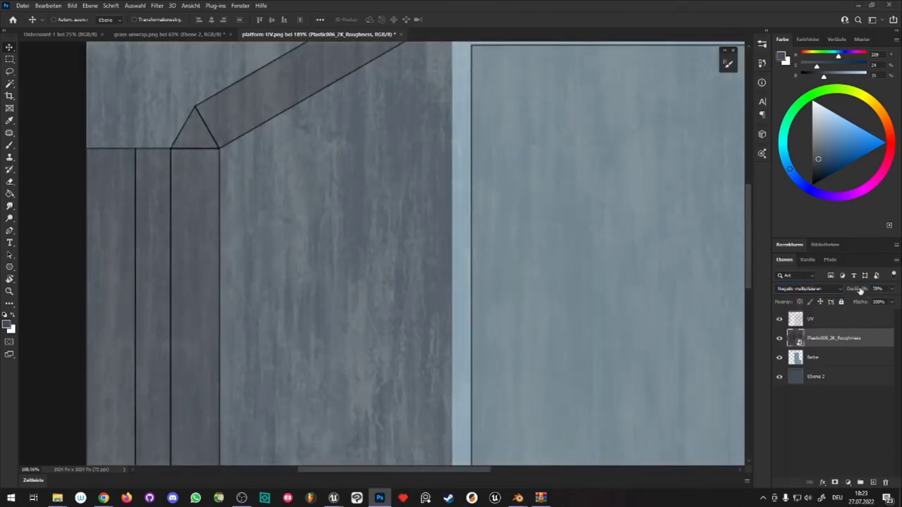
pyautogui.click(815, 288)
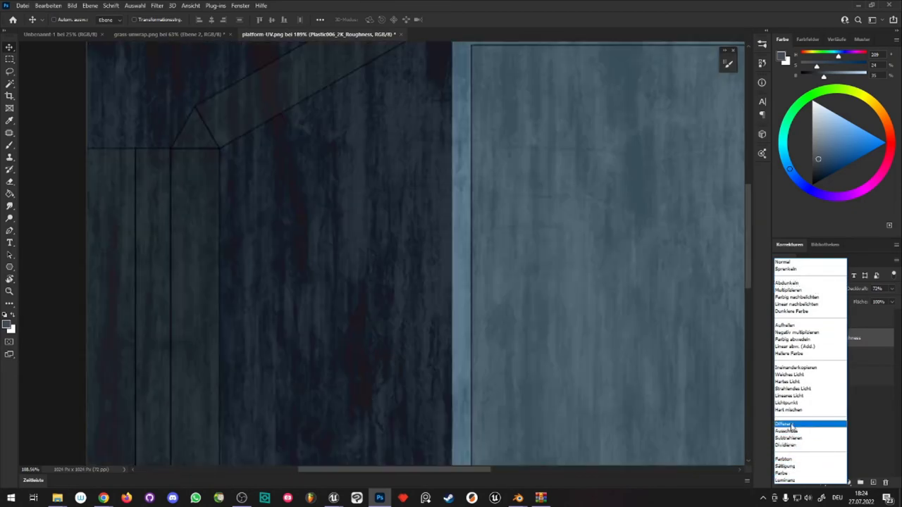
pyautogui.click(793, 425)
pyautogui.click(779, 339)
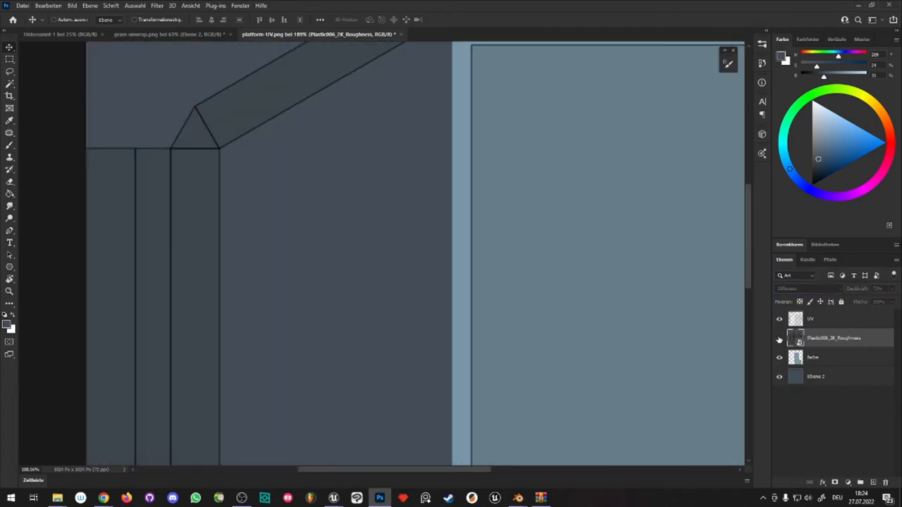
pyautogui.click(779, 339)
# - Set the roughness layer to Weiches Licht with Deckkraft lowered to 50%
pyautogui.click(809, 288)
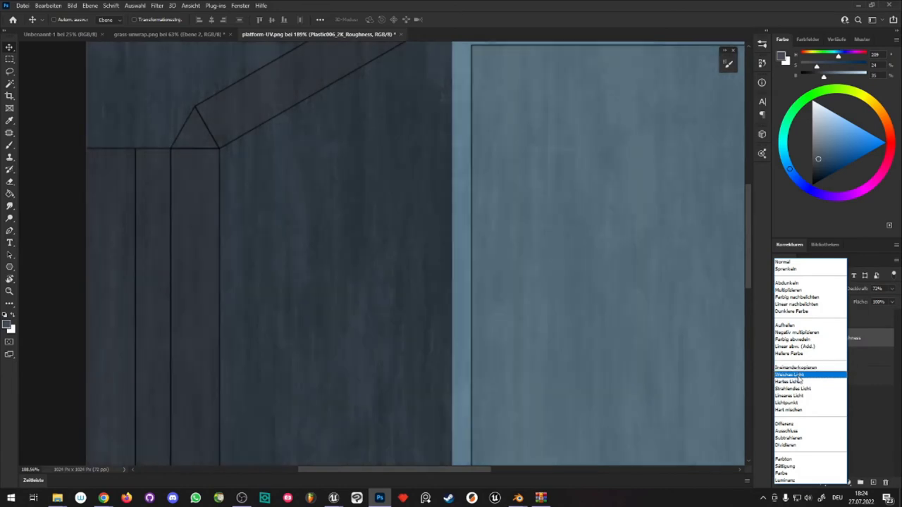
pyautogui.click(800, 375)
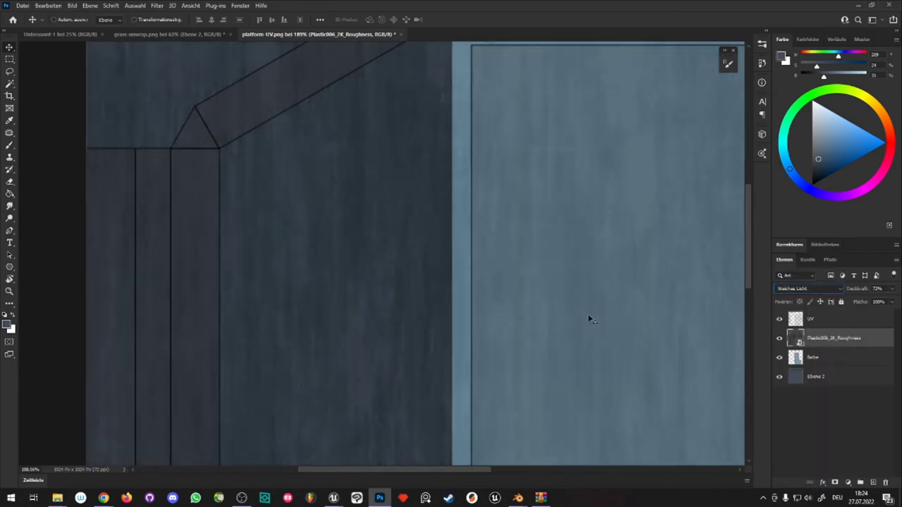
pyautogui.keyDown('alt'); pyautogui.scroll(-5, 354, 241); pyautogui.keyUp('alt')
pyautogui.keyDown('alt'); pyautogui.scroll(5, 392, 243); pyautogui.keyUp('alt')
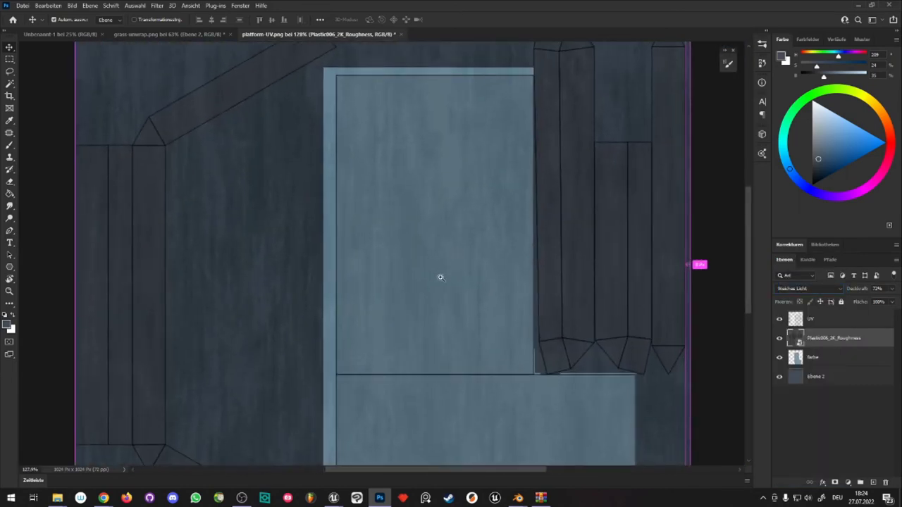
pyautogui.keyDown('alt'); pyautogui.scroll(-4, 439, 276); pyautogui.keyUp('alt')
pyautogui.keyDown('alt'); pyautogui.scroll(3, 473, 381); pyautogui.keyUp('alt')
pyautogui.keyDown('alt'); pyautogui.scroll(3, 509, 377); pyautogui.keyUp('alt')
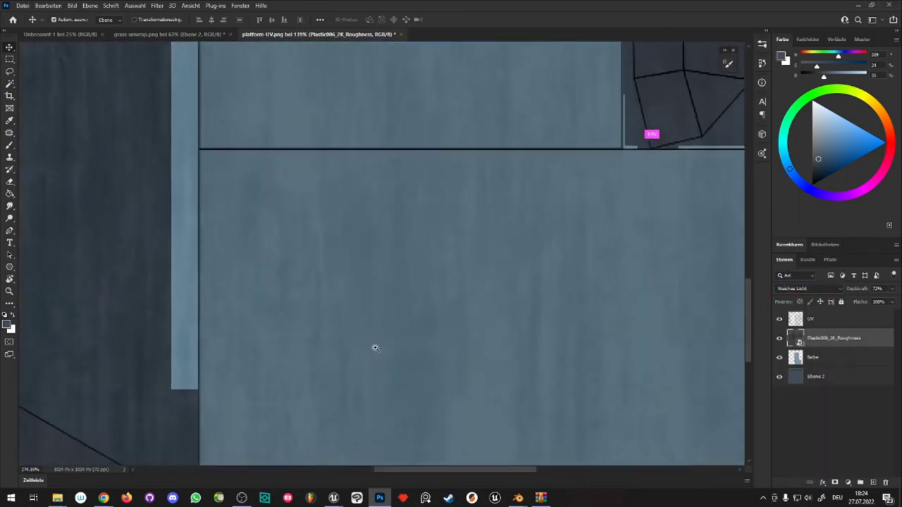
pyautogui.keyDown('alt'); pyautogui.scroll(-2, 356, 334); pyautogui.keyUp('alt')
pyautogui.keyDown('alt'); pyautogui.scroll(-3, 435, 282); pyautogui.keyUp('alt')
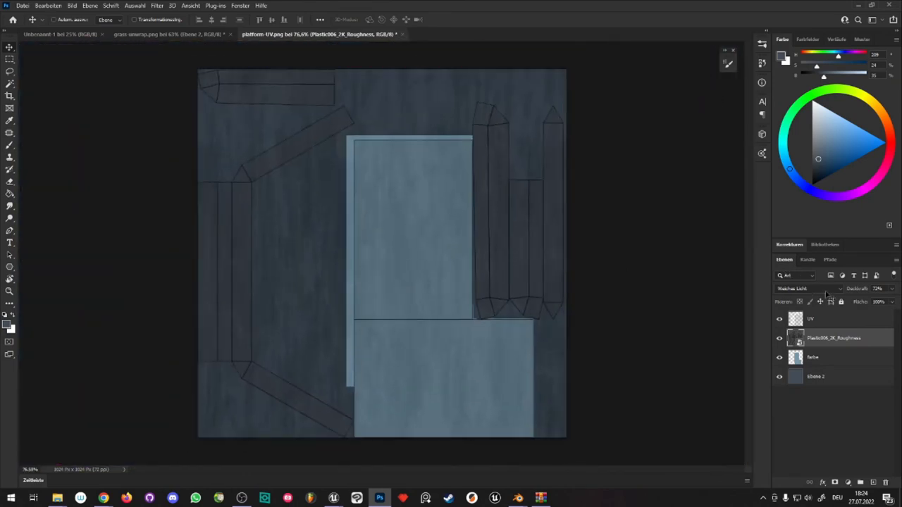
pyautogui.click(860, 291)
pyautogui.moveTo(850, 294); pyautogui.dragTo(856, 293)
pyautogui.keyDown('alt'); pyautogui.scroll(3, 348, 206); pyautogui.keyUp('alt')
pyautogui.keyDown('alt'); pyautogui.scroll(-1, 349, 206); pyautogui.keyUp('alt')
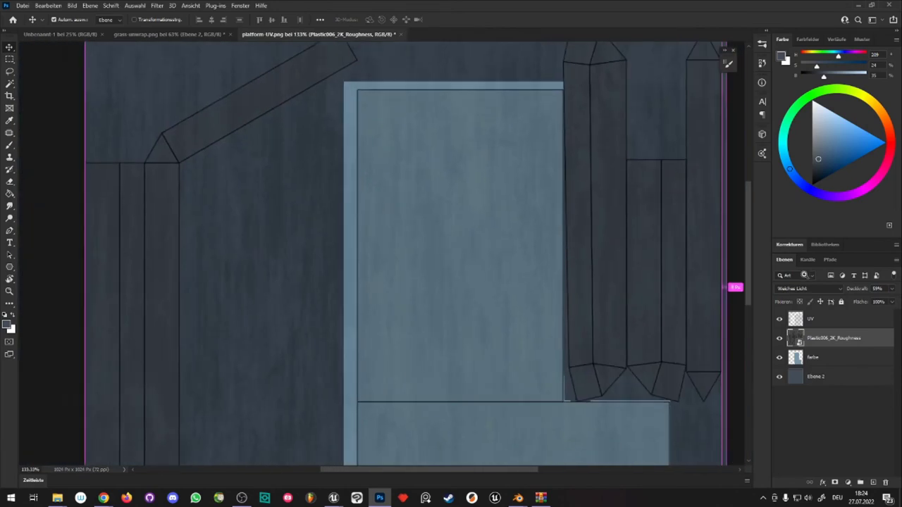
pyautogui.moveTo(858, 288); pyautogui.dragTo(857, 292)
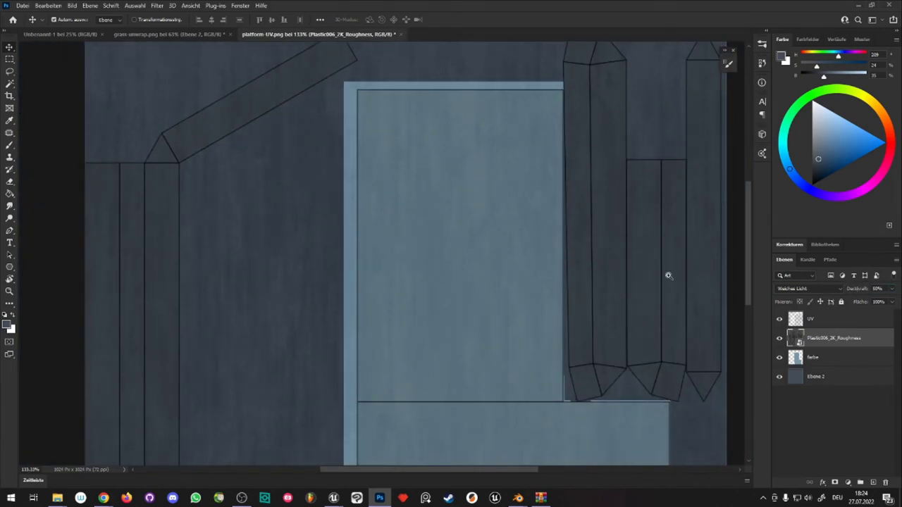
pyautogui.keyDown('alt'); pyautogui.scroll(-2, 523, 266); pyautogui.keyUp('alt')
pyautogui.keyDown('alt'); pyautogui.scroll(-1, 487, 263); pyautogui.keyUp('alt')
pyautogui.keyDown('alt'); pyautogui.scroll(2, 446, 257); pyautogui.keyUp('alt')
pyautogui.keyDown('alt'); pyautogui.scroll(1, 446, 256); pyautogui.keyUp('alt')
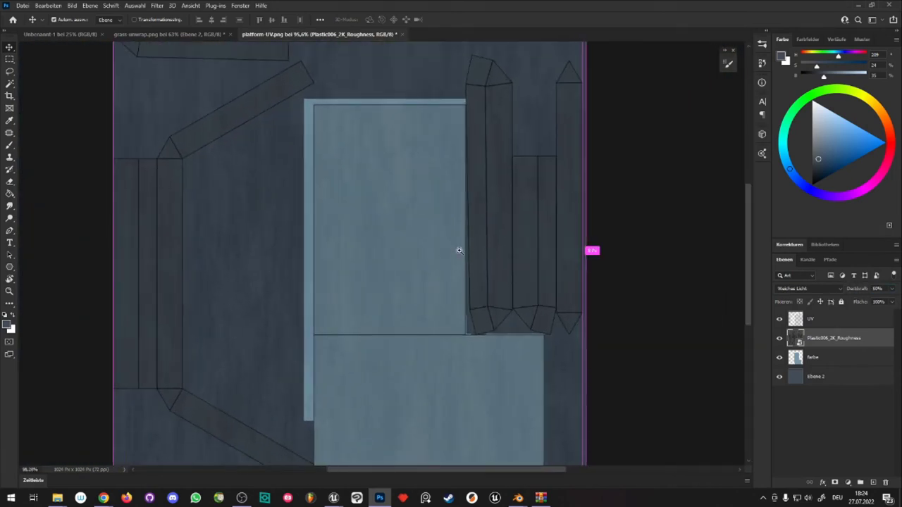
pyautogui.keyDown('alt'); pyautogui.scroll(-1, 423, 254); pyautogui.keyUp('alt')
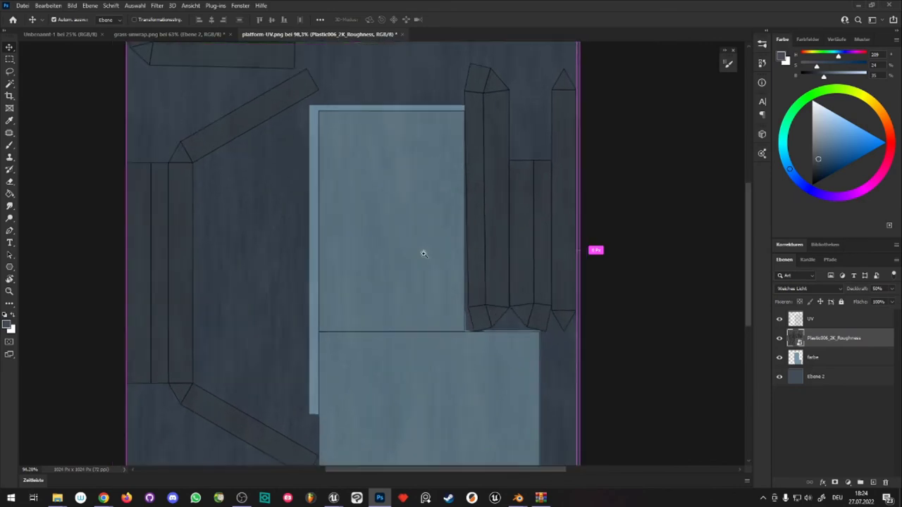
pyautogui.keyDown('alt'); pyautogui.scroll(-1, 425, 243); pyautogui.keyUp('alt')
pyautogui.keyDown('alt'); pyautogui.scroll(-1, 413, 266); pyautogui.keyUp('alt')
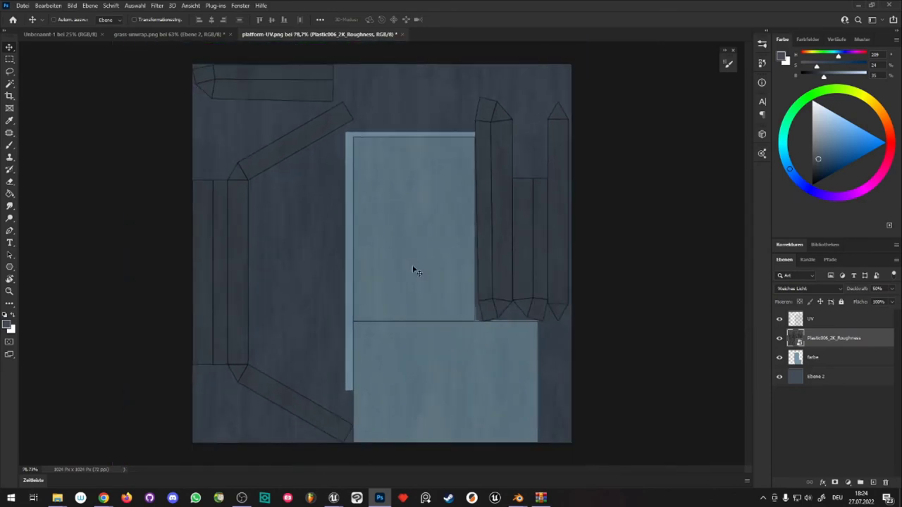
# - Add a new layer named blacklines and set up a brush preset with black paint
pyautogui.click(872, 481)
pyautogui.doubleClick(816, 340)
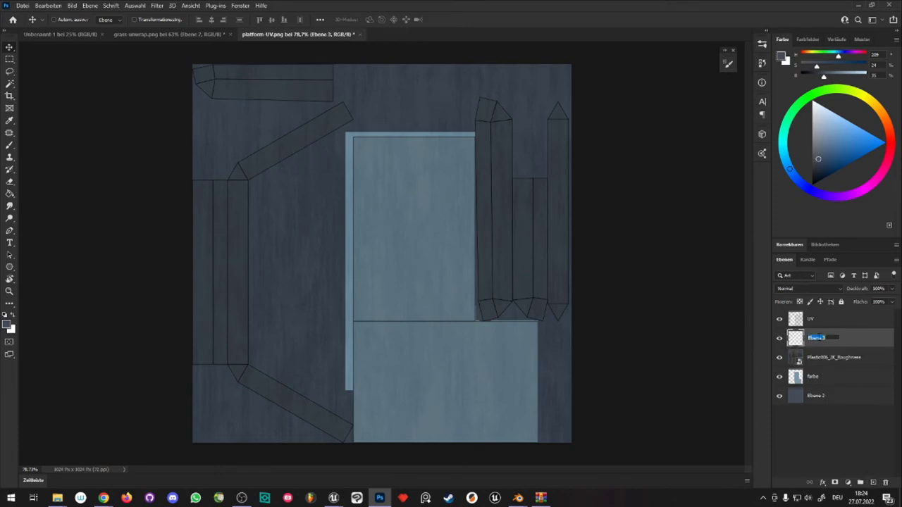
pyautogui.write('blacklines')
pyautogui.press('Return')
pyautogui.press('b')
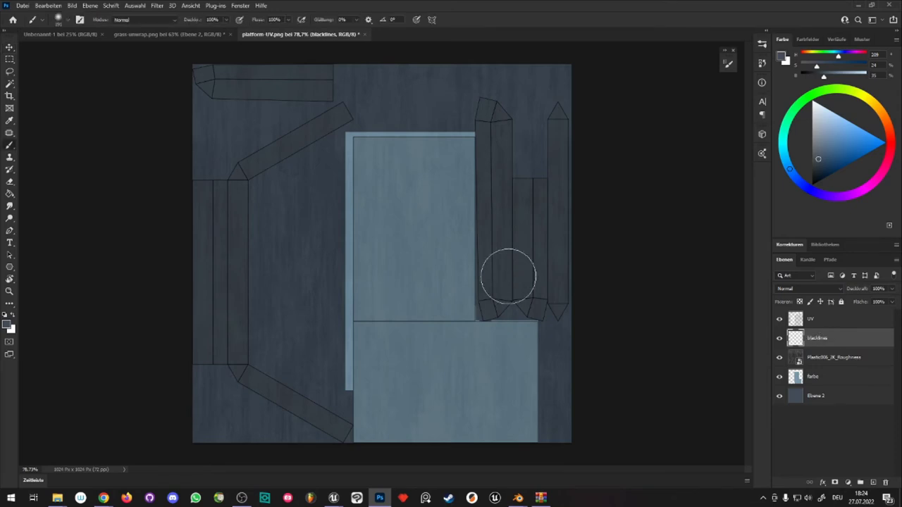
pyautogui.rightClick(406, 252)
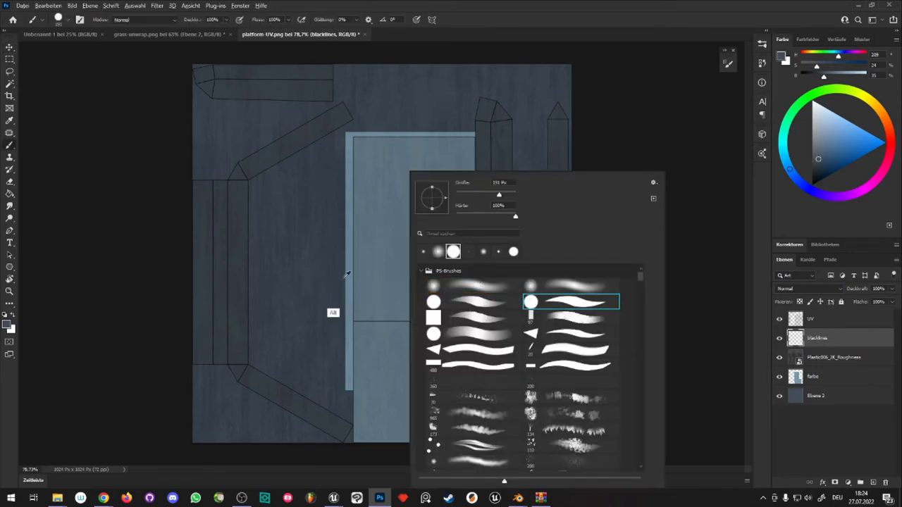
pyautogui.click(332, 313)
pyautogui.click(812, 185)
# - Paint straight black lines outlining the light panel and a vertical line beside it
pyautogui.keyDown('alt'); pyautogui.scroll(3, 353, 298); pyautogui.keyUp('alt')
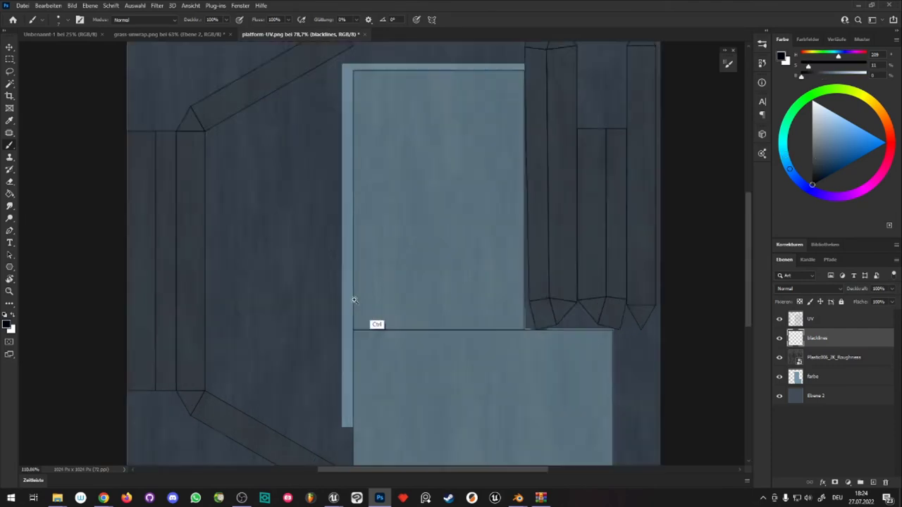
pyautogui.moveTo(361, 333); pyautogui.dragTo(361, 97)
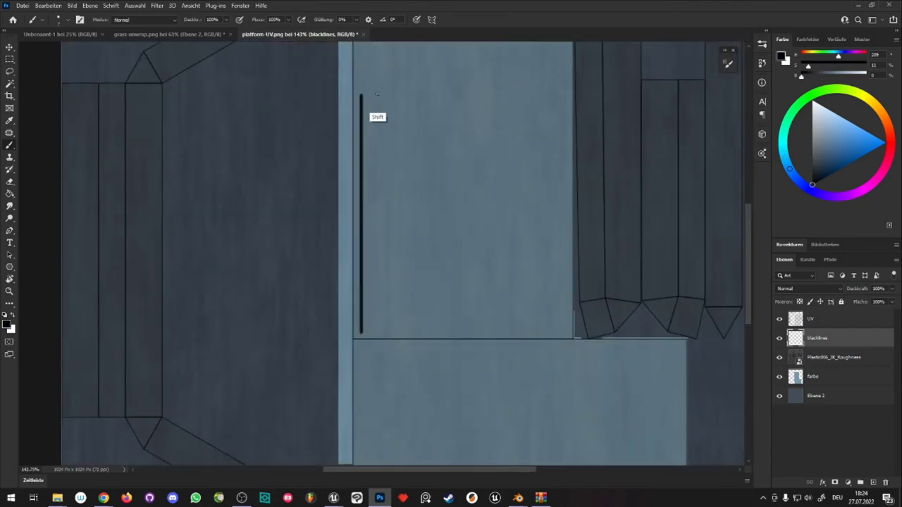
pyautogui.moveTo(401, 162); pyautogui.dragTo(395, 265)
pyautogui.moveTo(356, 196)
pyautogui.mouseDown()
pyautogui.moveTo(385, 197)
pyautogui.moveTo(397, 116)
pyautogui.mouseUp()
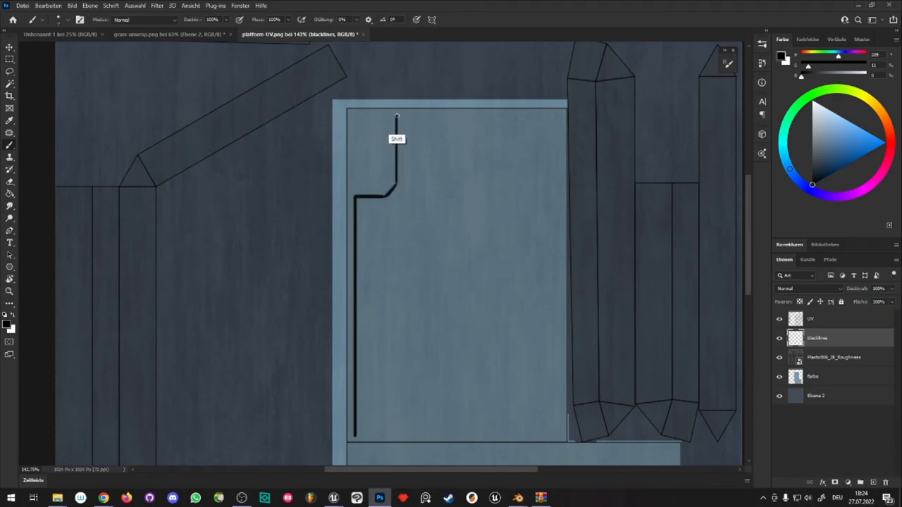
pyautogui.keyDown('shift'); pyautogui.click(499, 115); pyautogui.keyUp('shift')
pyautogui.keyDown('shift'); pyautogui.moveTo(491, 117); pyautogui.dragTo(489, 424); pyautogui.keyUp('shift')
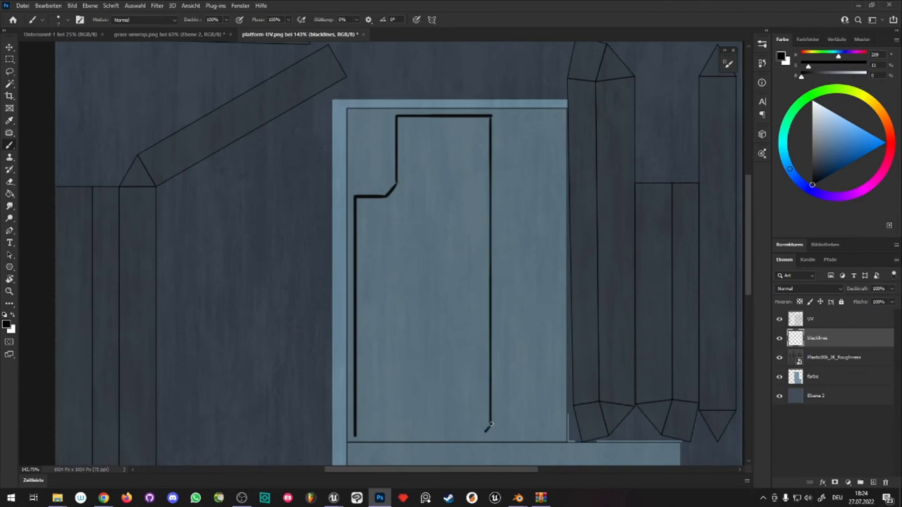
pyautogui.keyDown('shift'); pyautogui.moveTo(483, 434); pyautogui.dragTo(355, 436); pyautogui.keyUp('shift')
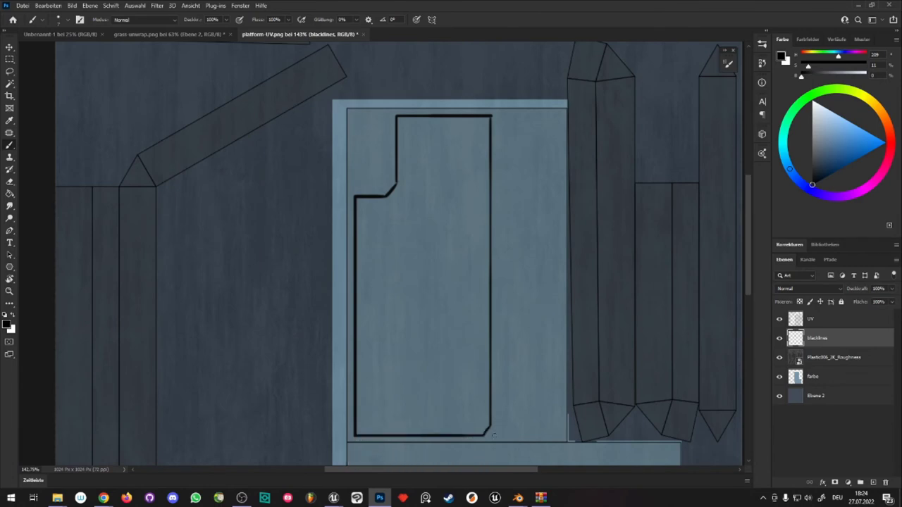
pyautogui.keyDown('shift'); pyautogui.moveTo(493, 437); pyautogui.dragTo(510, 117); pyautogui.keyUp('shift')
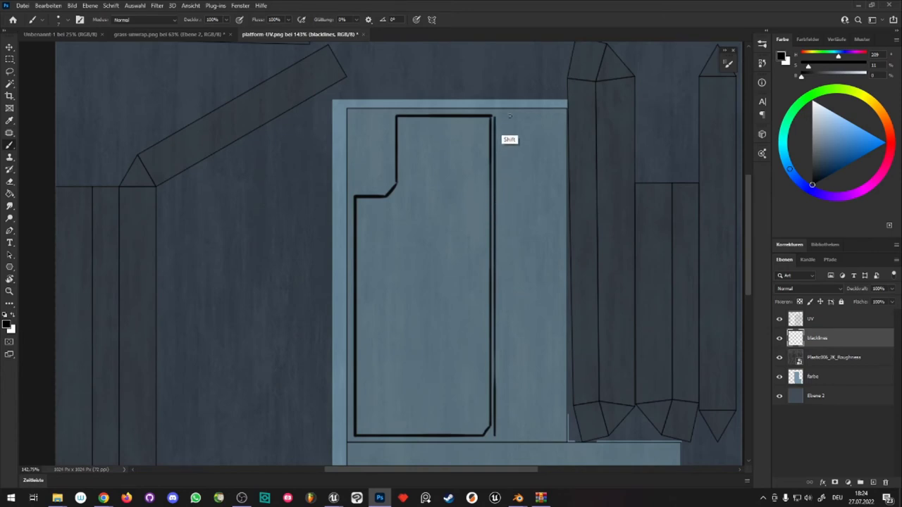
pyautogui.keyDown('alt'); pyautogui.scroll(6, 493, 118); pyautogui.keyUp('alt')
# - Clean up the joint where two lines meet with a 4 px eraser, then return to the brush
pyautogui.press('e')
pyautogui.keyDown('alt'); pyautogui.moveTo(480, 129); pyautogui.dragTo(420, 141, button='right'); pyautogui.keyUp('alt')
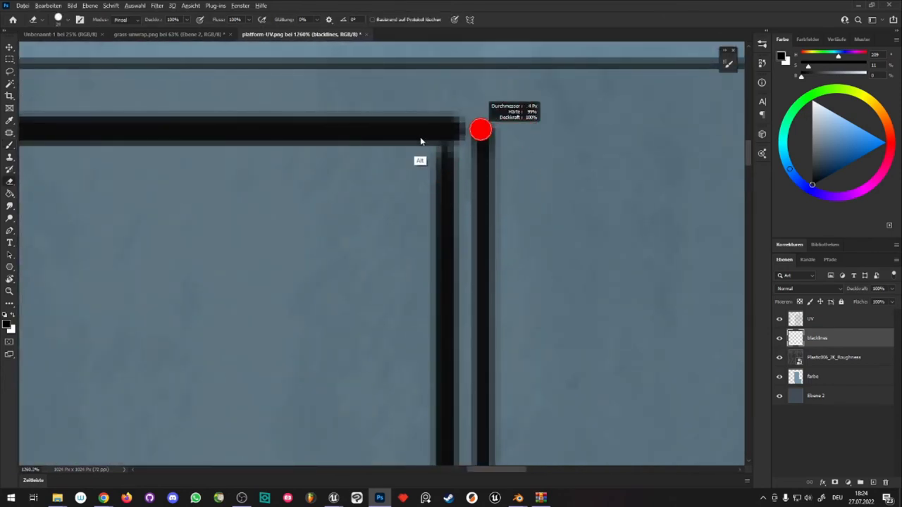
pyautogui.moveTo(469, 126); pyautogui.dragTo(455, 141)
pyautogui.press('b')
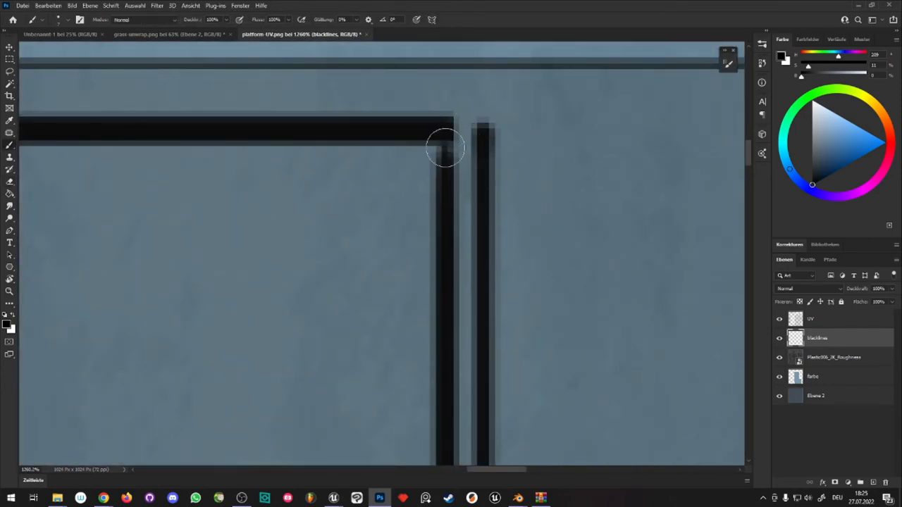
pyautogui.keyDown('ctrl'); pyautogui.scroll(-10, 521, 169); pyautogui.keyUp('ctrl')
pyautogui.keyDown('ctrl'); pyautogui.scroll(2, 482, 271); pyautogui.keyUp('ctrl')
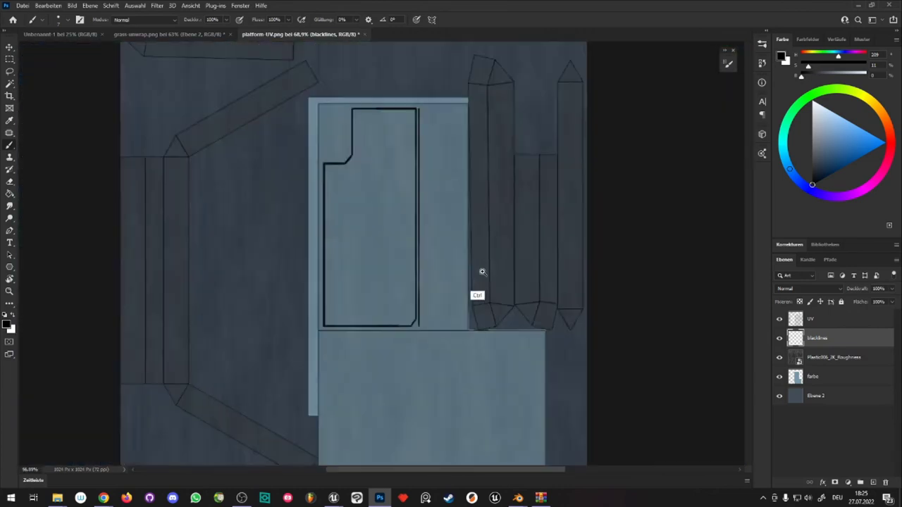
pyautogui.keyDown('ctrl'); pyautogui.scroll(3, 483, 204); pyautogui.keyUp('ctrl')
pyautogui.keyDown('ctrl'); pyautogui.scroll(2, 415, 264); pyautogui.keyUp('ctrl')
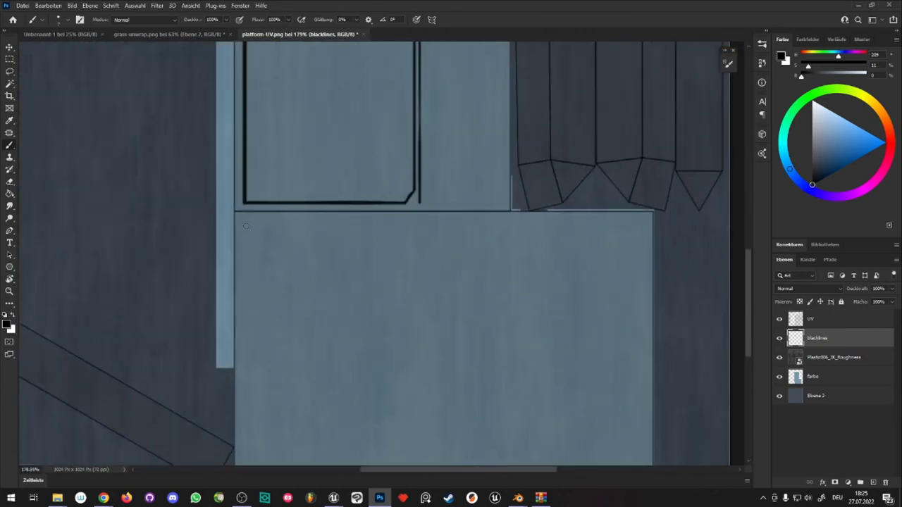
# - Paint a line along the lower panel's top, bending diagonally down at the corner with a short foot
pyautogui.keyDown('shift'); pyautogui.moveTo(246, 225); pyautogui.dragTo(596, 268); pyautogui.keyUp('shift')
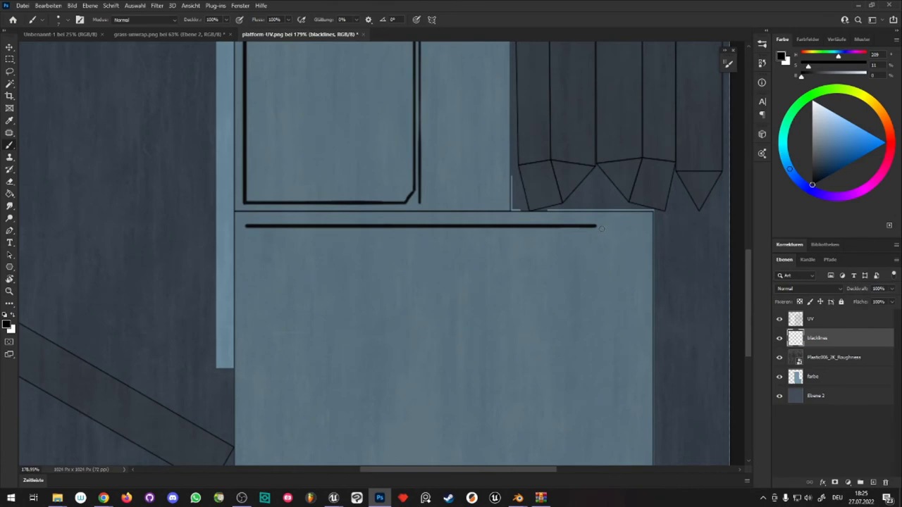
pyautogui.moveTo(601, 227)
pyautogui.mouseDown()
pyautogui.moveTo(630, 263)
pyautogui.moveTo(643, 255)
pyautogui.moveTo(643, 434)
pyautogui.mouseUp()
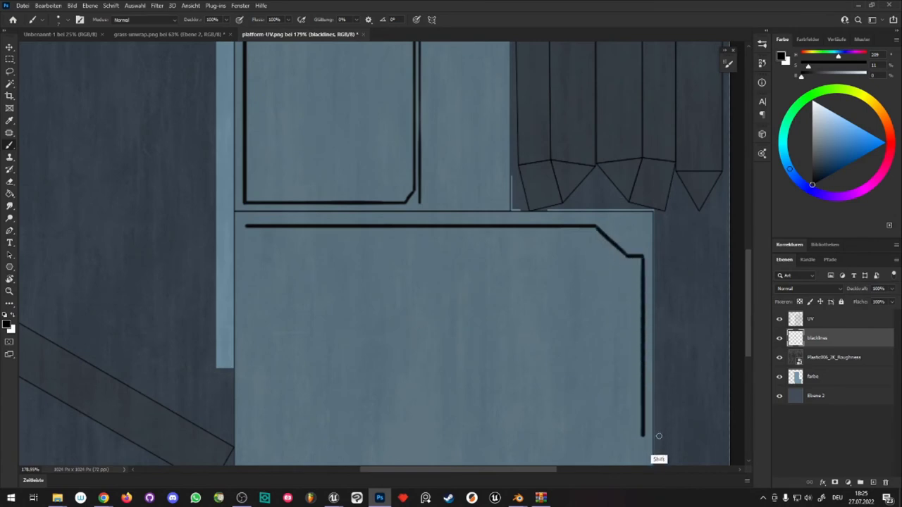
pyautogui.scroll(-3, 654, 430)
pyautogui.moveTo(641, 333); pyautogui.dragTo(628, 333)
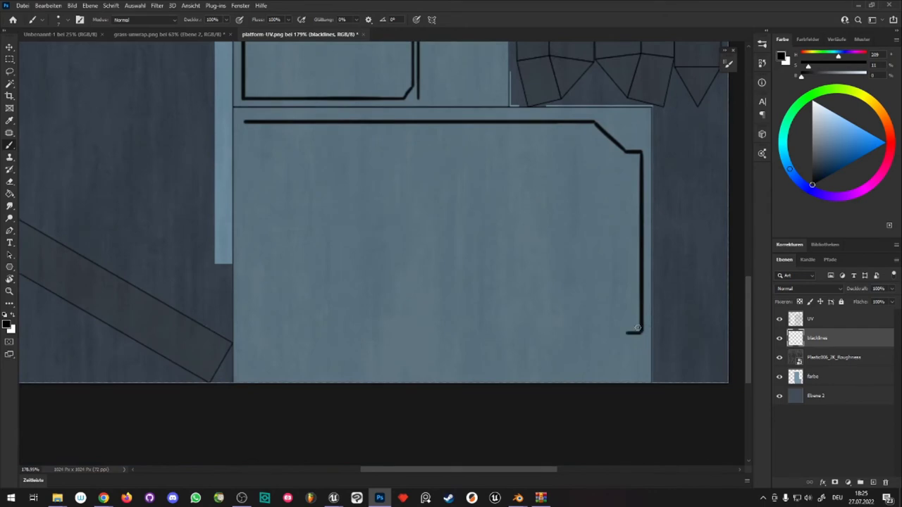
pyautogui.keyDown('alt'); pyautogui.scroll(5, 642, 332); pyautogui.keyUp('alt')
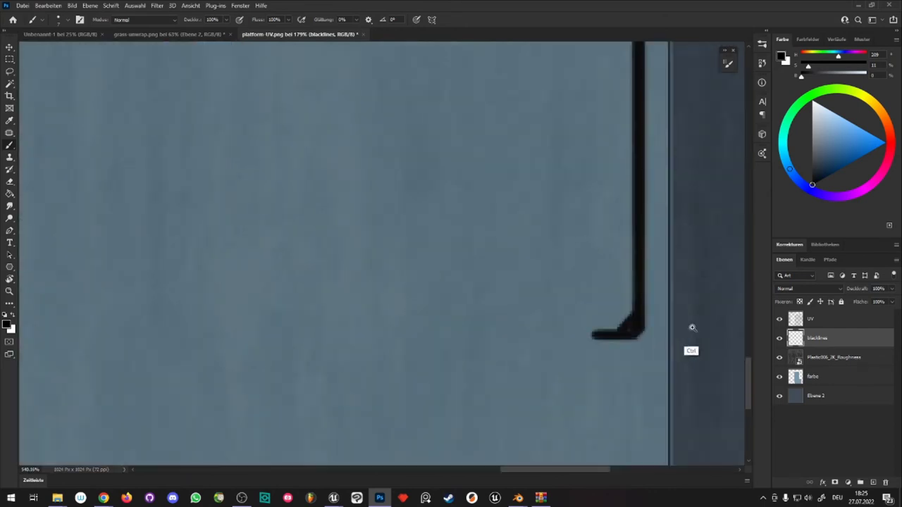
pyautogui.keyDown('alt'); pyautogui.moveTo(639, 328); pyautogui.dragTo(640, 322, button='right'); pyautogui.keyUp('alt')
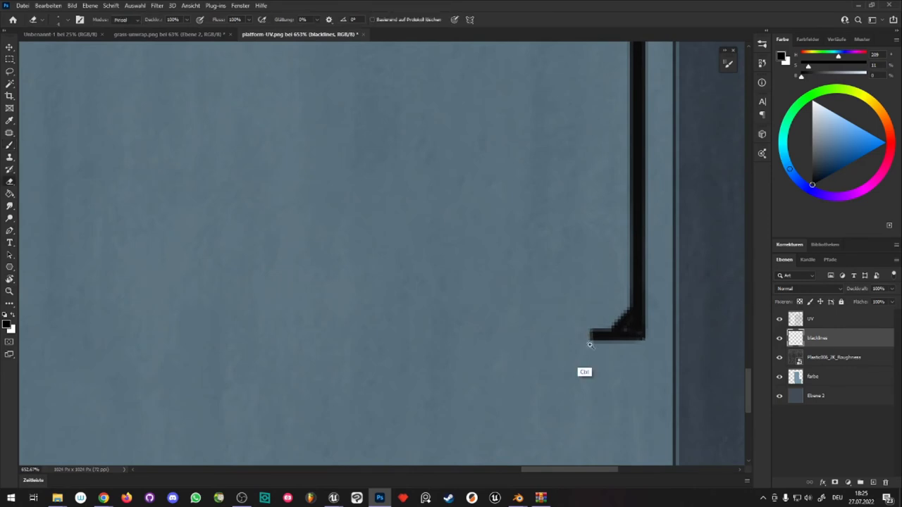
pyautogui.keyDown('alt'); pyautogui.scroll(-8, 584, 332); pyautogui.keyUp('alt')
pyautogui.keyDown('alt'); pyautogui.scroll(2, 557, 353); pyautogui.keyUp('alt')
pyautogui.keyDown('alt'); pyautogui.scroll(-2, 557, 354); pyautogui.keyUp('alt')
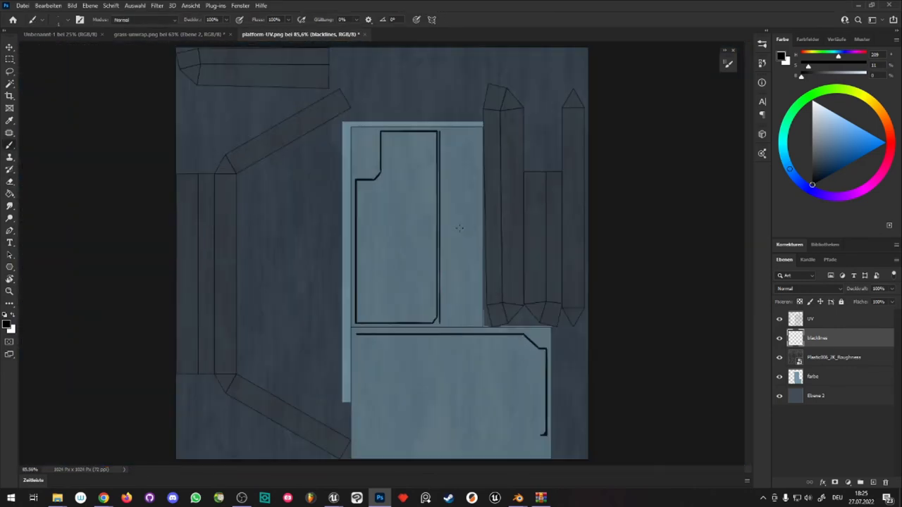
pyautogui.keyDown('alt'); pyautogui.scroll(1, 232, 263); pyautogui.keyUp('alt')
# - Draw vertical black lines down the left and right strips, redoing the misplaced stroke
pyautogui.keyDown('alt'); pyautogui.moveTo(233, 252); pyautogui.dragTo(224, 223, button='right'); pyautogui.keyUp('alt')
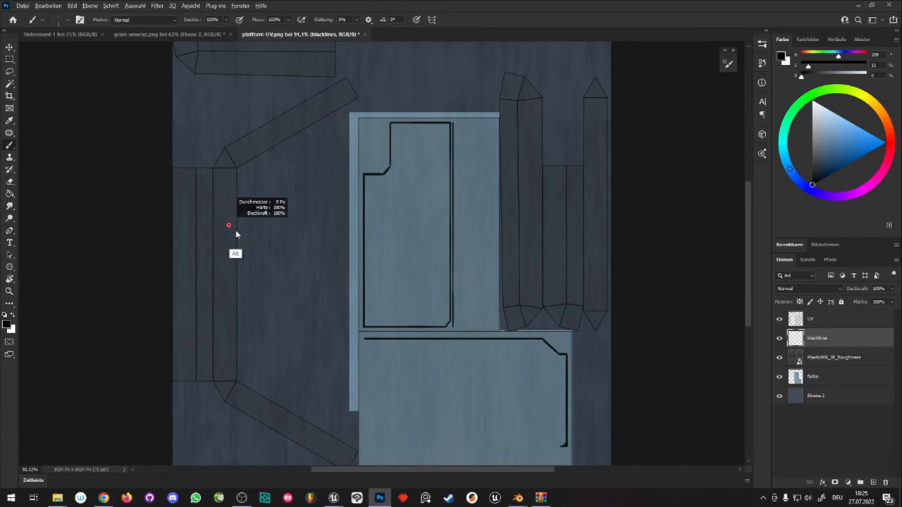
pyautogui.moveTo(200, 152); pyautogui.dragTo(201, 418)
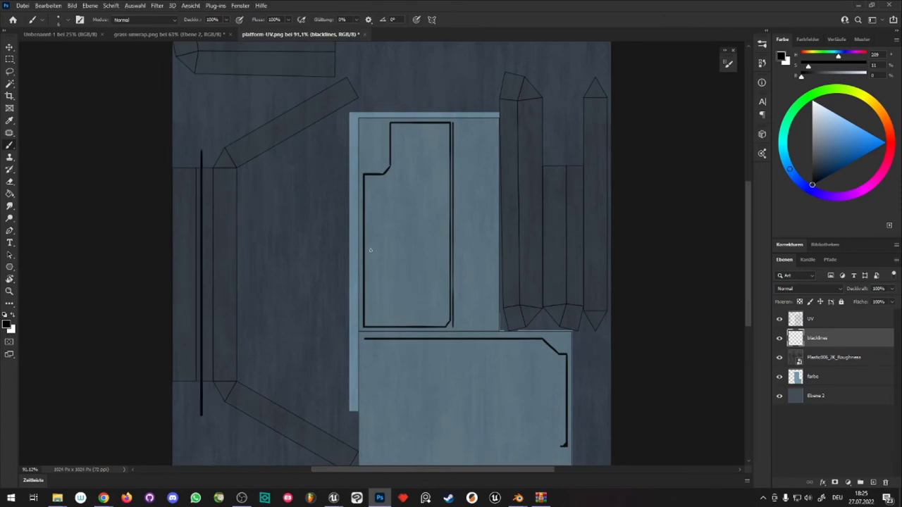
pyautogui.hotkey('ctrl', 'z')
pyautogui.moveTo(204, 166); pyautogui.dragTo(204, 431)
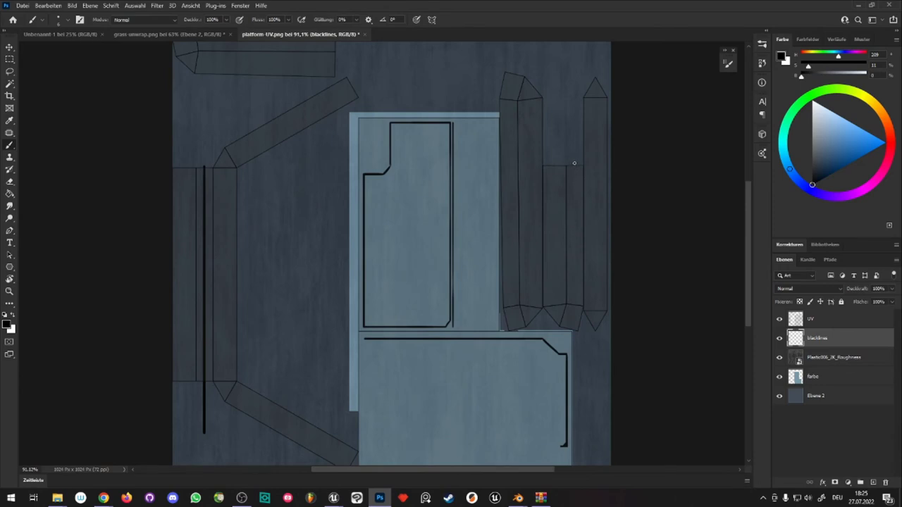
pyautogui.keyDown('shift'); pyautogui.moveTo(574, 162); pyautogui.dragTo(575, 305); pyautogui.keyUp('shift')
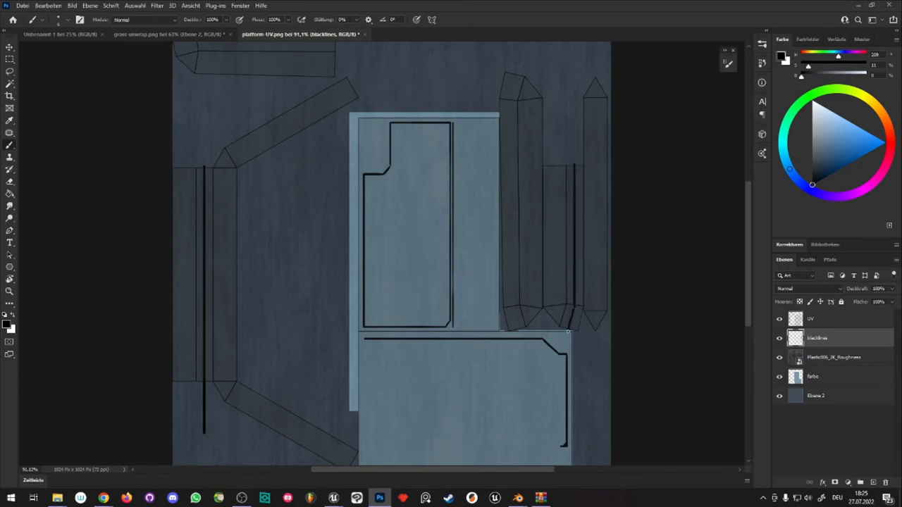
pyautogui.hotkey('ctrl', 'z')
# - Line the tall piece's edge up to its tip and paint an angled line along the top strip
pyautogui.keyDown('shift'); pyautogui.click(509, 104); pyautogui.keyUp('shift')
pyautogui.keyDown('shift'); pyautogui.moveTo(507, 101); pyautogui.dragTo(509, 305); pyautogui.keyUp('shift')
pyautogui.keyDown('shift'); pyautogui.click(512, 305); pyautogui.keyUp('shift')
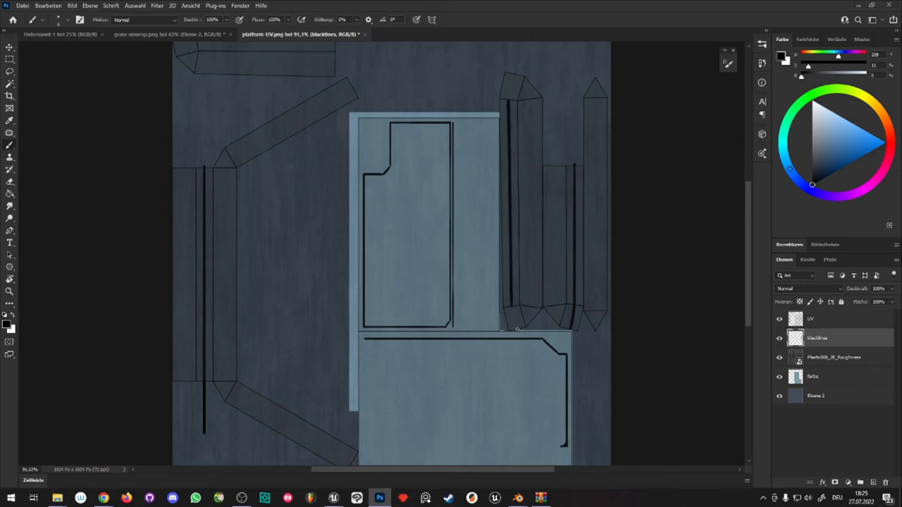
pyautogui.keyDown('shift'); pyautogui.click(517, 328); pyautogui.keyUp('shift')
pyautogui.keyDown('shift'); pyautogui.click(517, 68); pyautogui.keyUp('shift')
pyautogui.moveTo(465, 115); pyautogui.dragTo(476, 181)
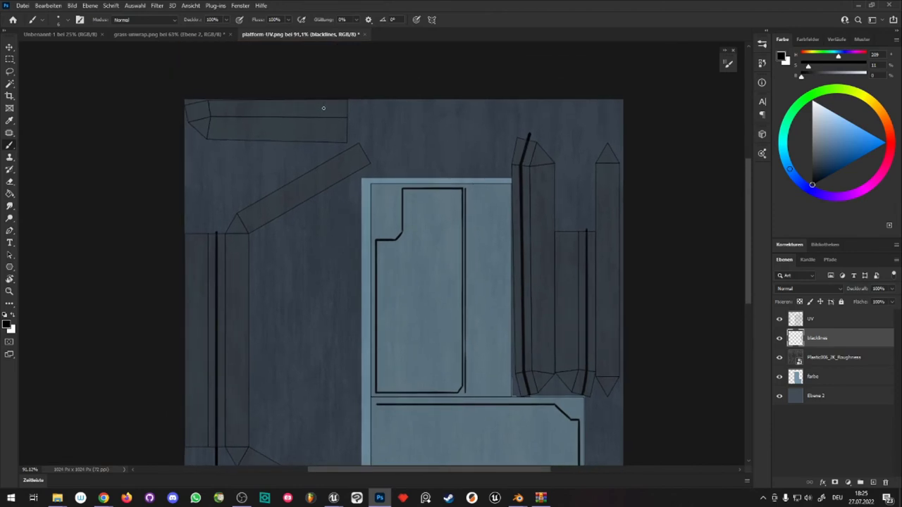
pyautogui.keyDown('shift'); pyautogui.click(209, 109); pyautogui.keyUp('shift')
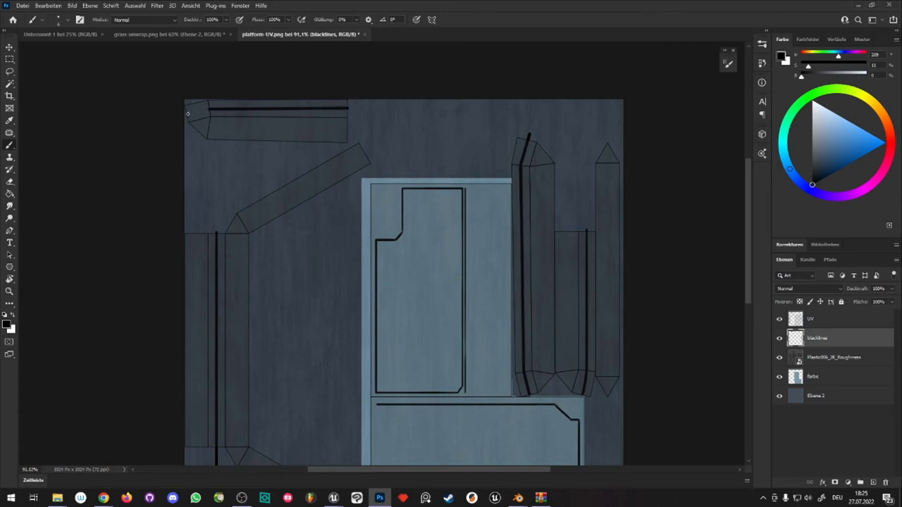
pyautogui.keyDown('shift'); pyautogui.click(187, 113); pyautogui.keyUp('shift')
pyautogui.keyDown('ctrl'); pyautogui.moveTo(453, 217); pyautogui.dragTo(446, 285); pyautogui.keyUp('ctrl')
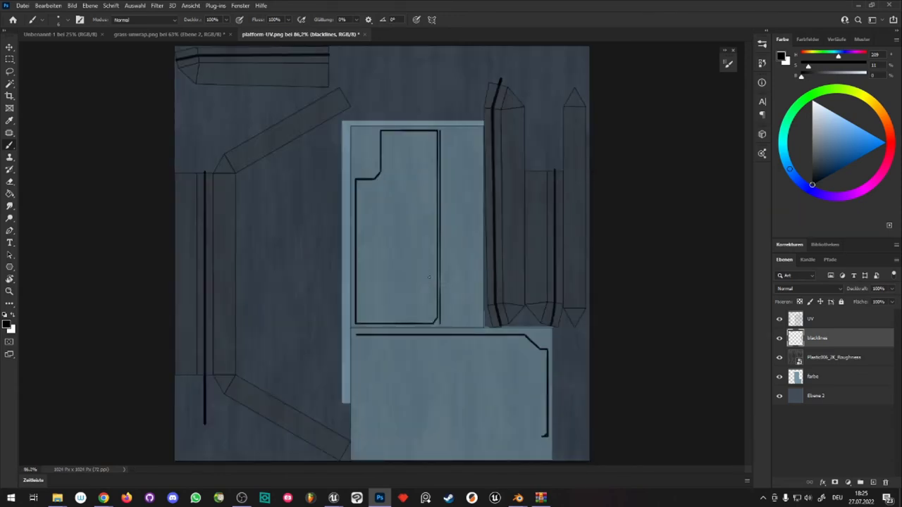
pyautogui.click(12, 288)
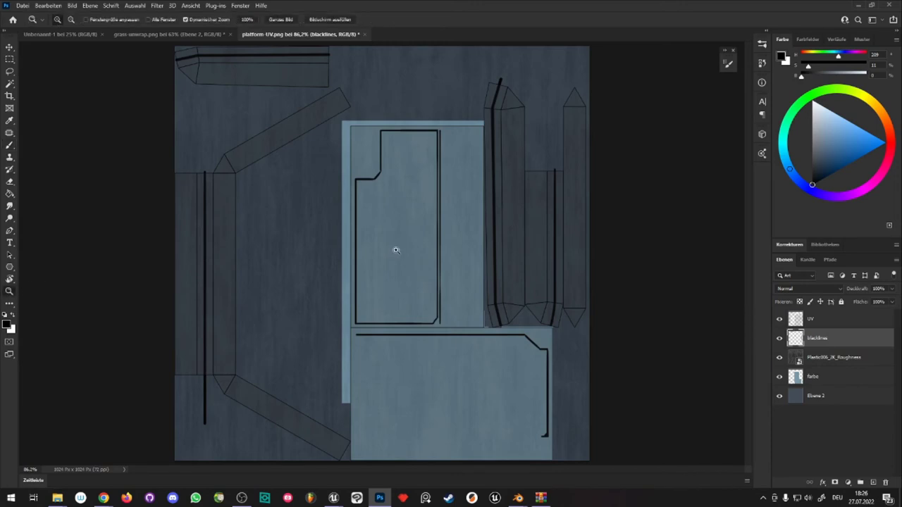
# - Select the notched upper panel with the Polygon Lasso, point by point around its corners
pyautogui.moveTo(397, 262); pyautogui.dragTo(419, 276)
pyautogui.press('l')
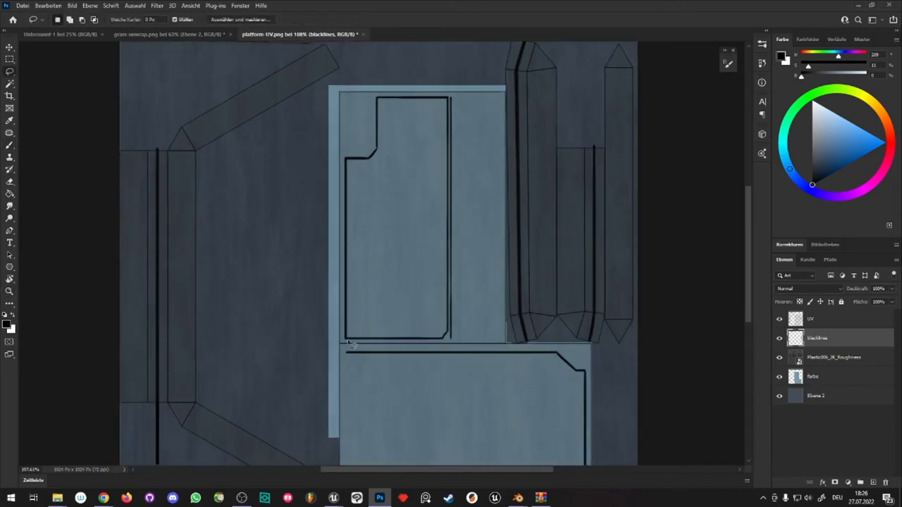
pyautogui.rightClick(10, 71)
pyautogui.click(49, 82)
pyautogui.click(346, 341)
pyautogui.click(346, 159)
pyautogui.click(368, 158)
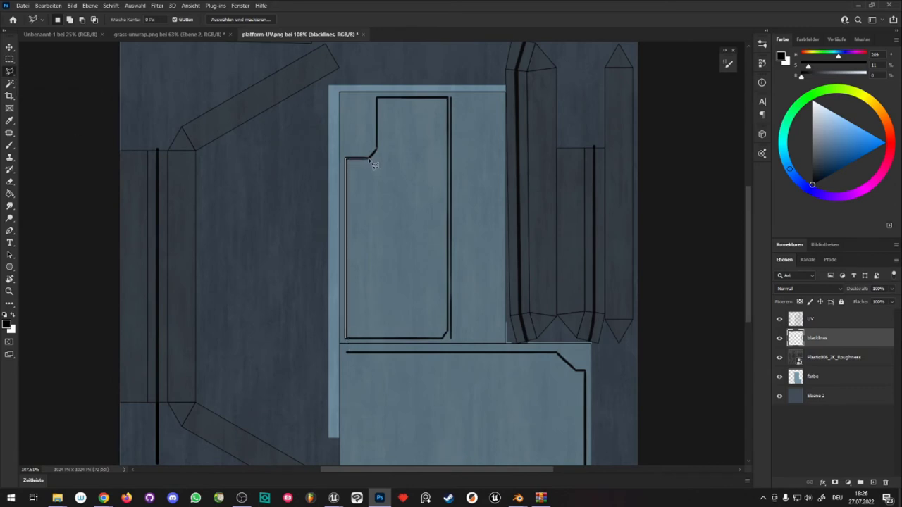
pyautogui.click(377, 150)
pyautogui.click(377, 98)
pyautogui.click(448, 97)
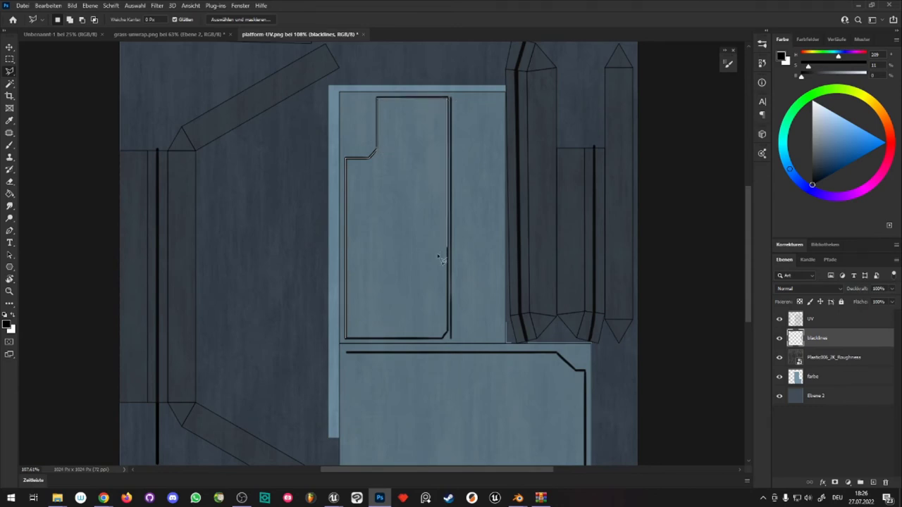
pyautogui.click(448, 338)
pyautogui.click(346, 339)
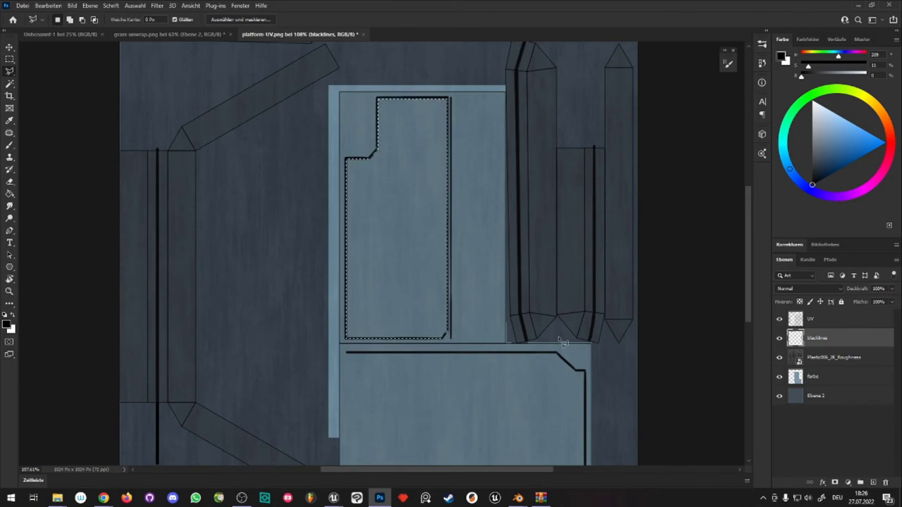
# - Fill the selection with grey on a new layer above farbe, deselect, and hide the UV layer
pyautogui.click(818, 376)
pyautogui.click(872, 483)
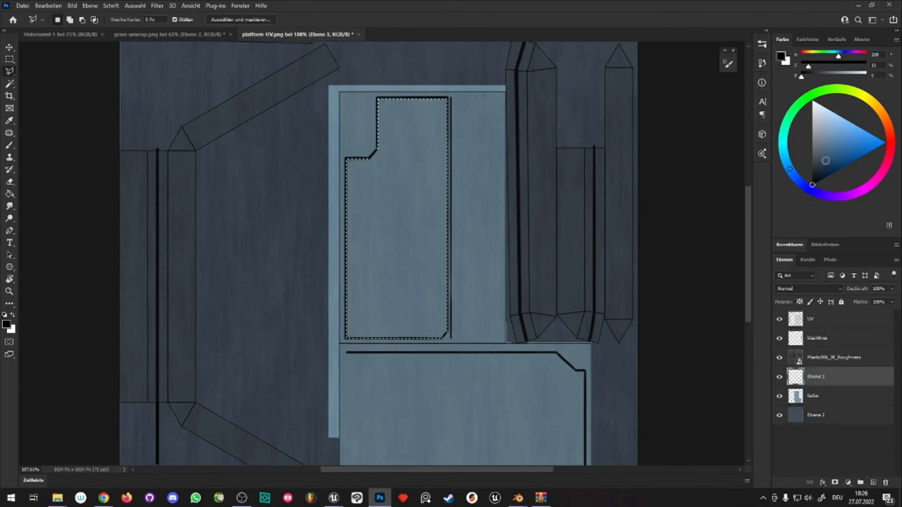
pyautogui.click(813, 125)
pyautogui.press('g')
pyautogui.click(416, 264)
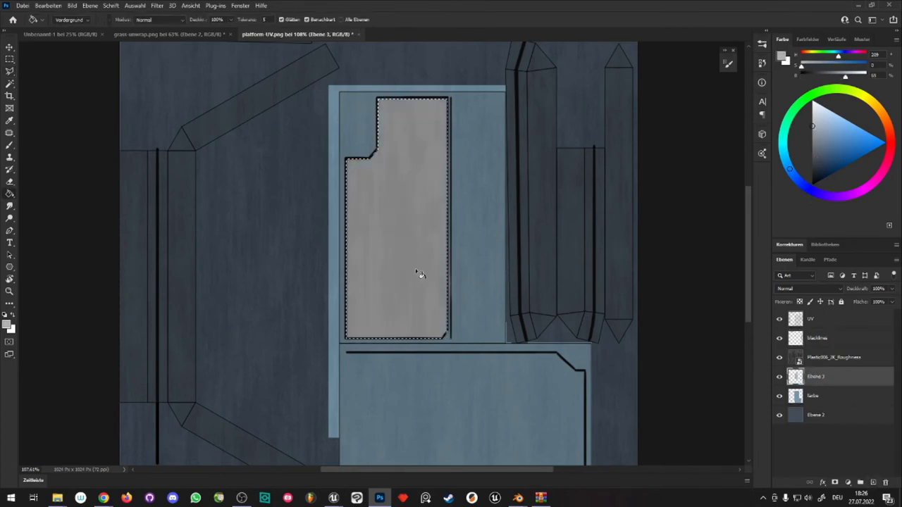
pyautogui.hotkey('ctrl', 'd')
pyautogui.keyDown('alt'); pyautogui.scroll(-1, 413, 264); pyautogui.keyUp('alt')
pyautogui.keyDown('alt'); pyautogui.scroll(-1, 423, 275); pyautogui.keyUp('alt')
pyautogui.keyDown('alt'); pyautogui.scroll(1, 452, 307); pyautogui.keyUp('alt')
pyautogui.keyDown('alt'); pyautogui.scroll(1, 447, 282); pyautogui.keyUp('alt')
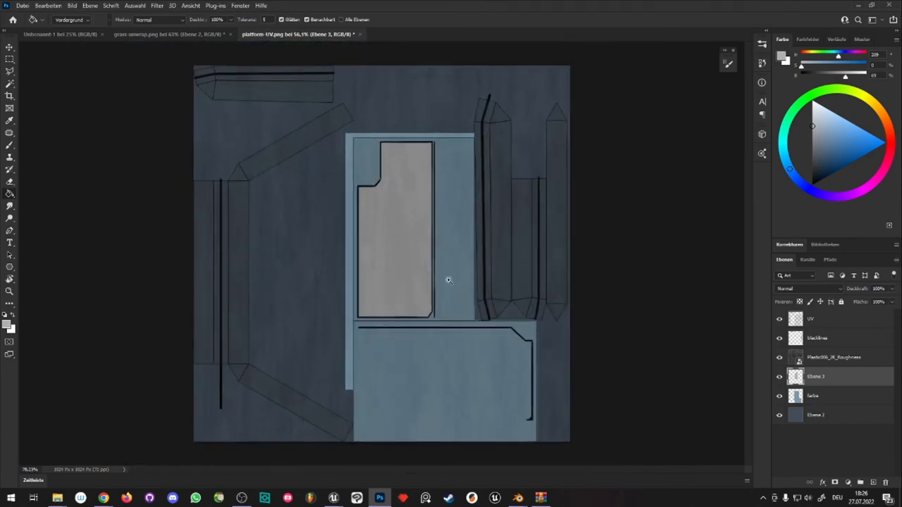
pyautogui.click(778, 319)
pyautogui.keyDown('alt'); pyautogui.scroll(1, 402, 252); pyautogui.keyUp('alt')
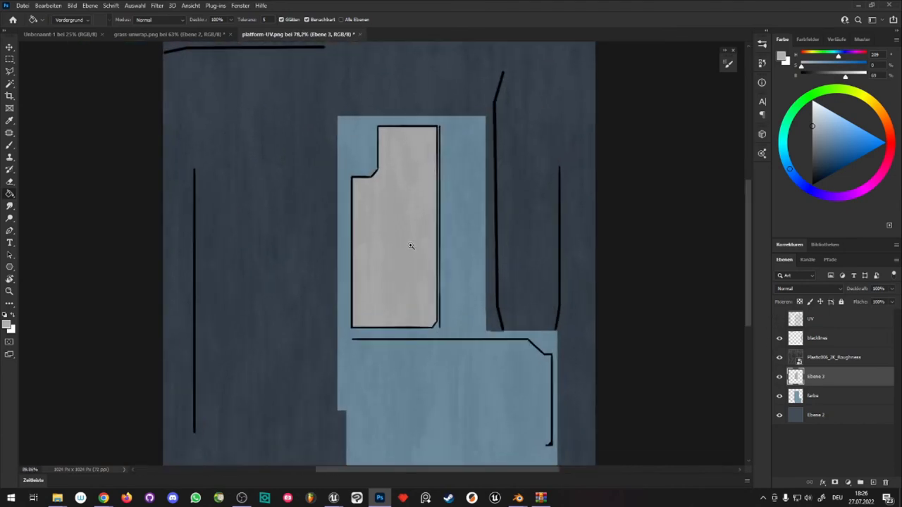
pyautogui.keyDown('alt'); pyautogui.scroll(-1, 428, 189); pyautogui.keyUp('alt')
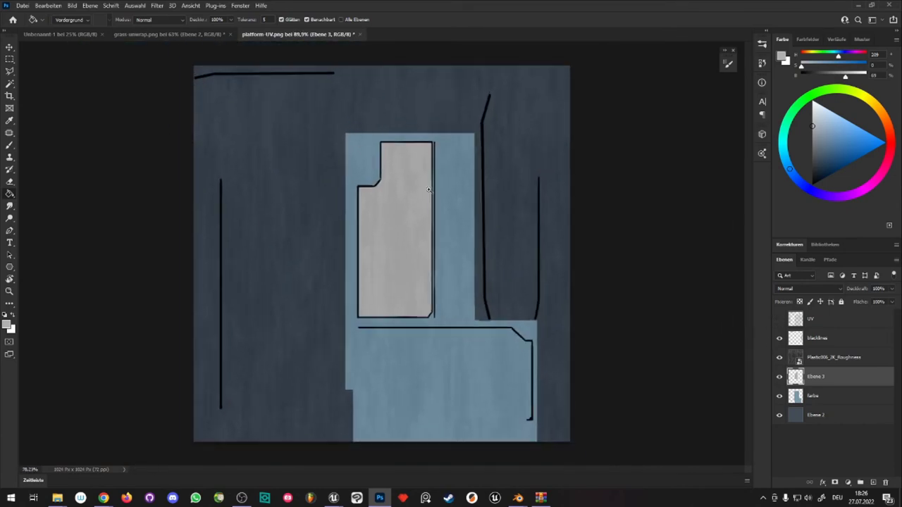
# - Save the texture with Save As as platform-UV.png, accepting the PNG options, then minimize Photoshop
pyautogui.click(23, 6)
pyautogui.click(140, 121)
pyautogui.hotkey('ctrl', 's')
pyautogui.click(526, 150)
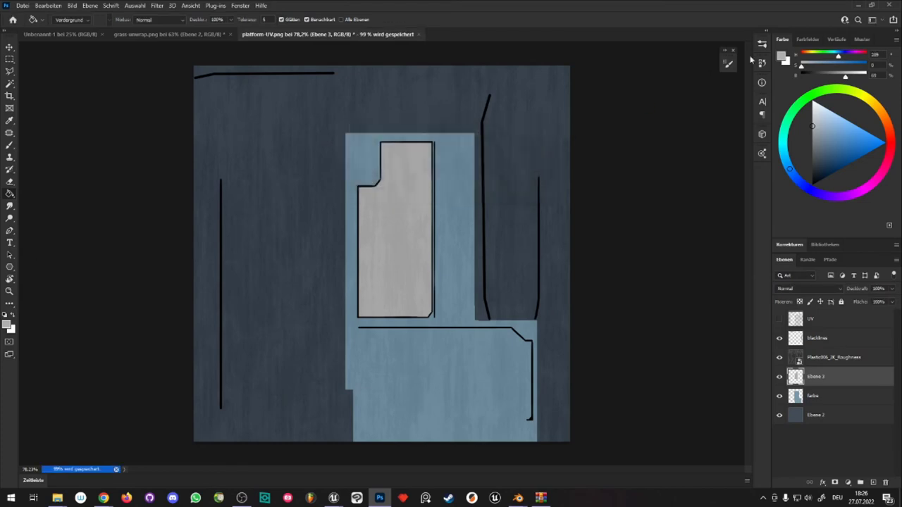
pyautogui.click(857, 5)
# - Preview platform-diff from the desktop in Windows Photo Viewer, close it, and bring Unreal Editor back
pyautogui.click(26, 327)
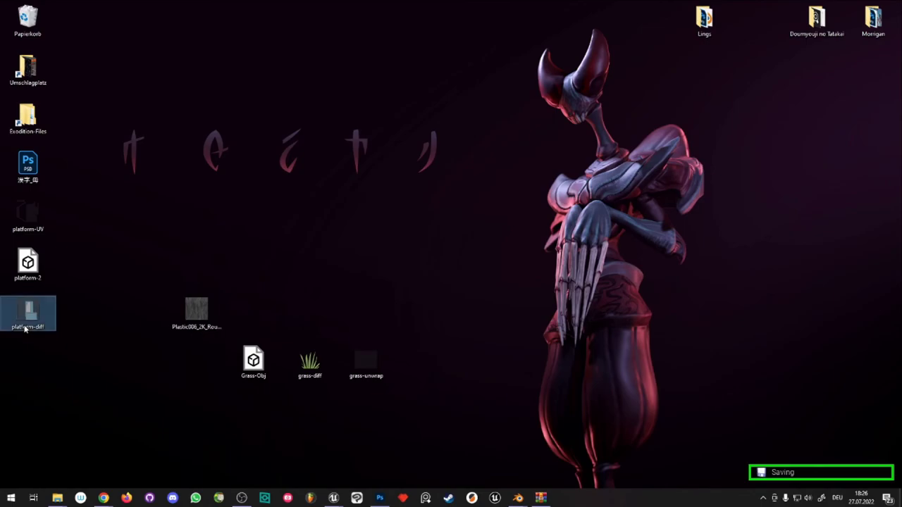
pyautogui.doubleClick(26, 327)
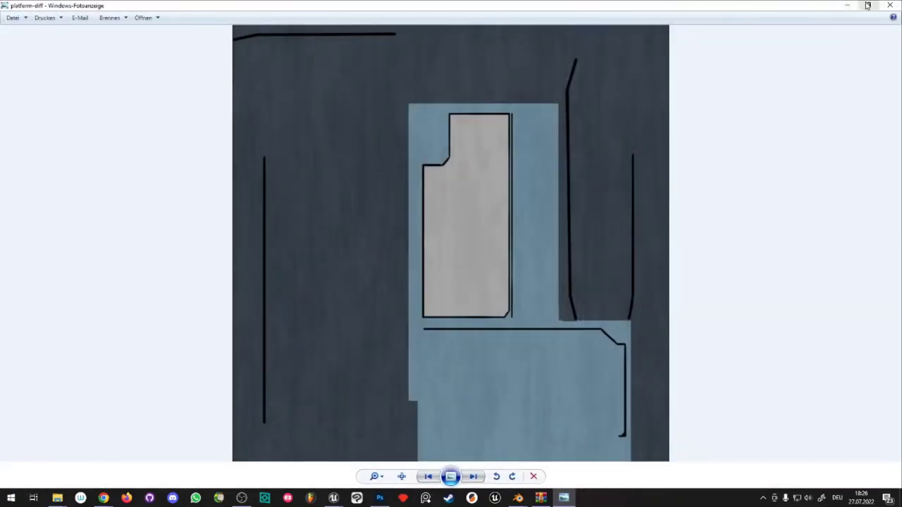
pyautogui.click(890, 5)
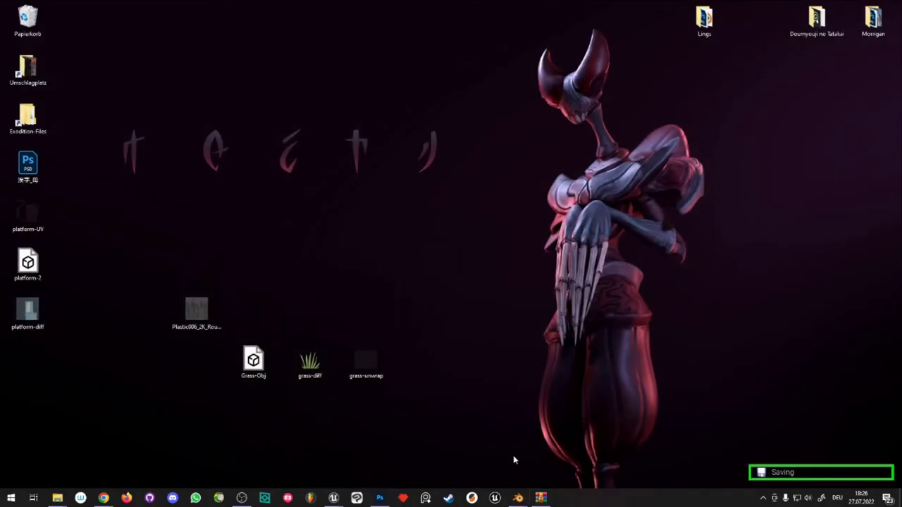
pyautogui.moveTo(342, 501)
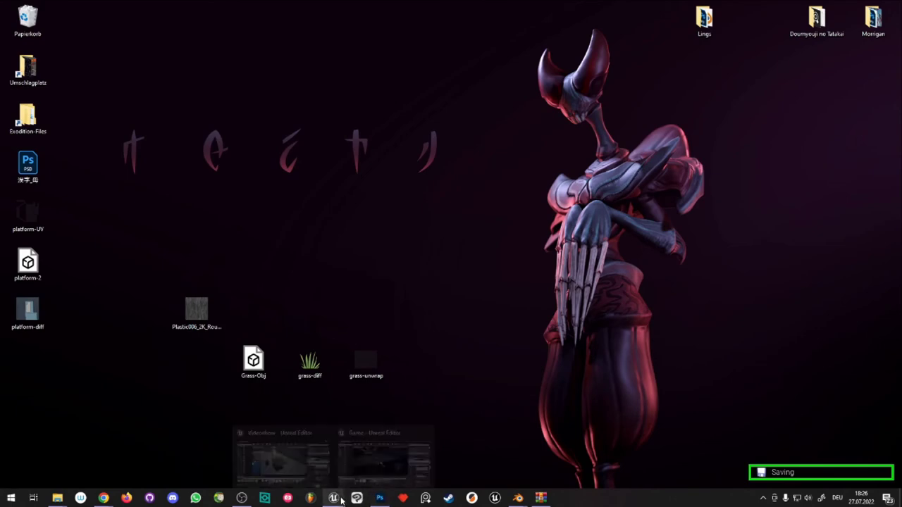
pyautogui.click(282, 455)
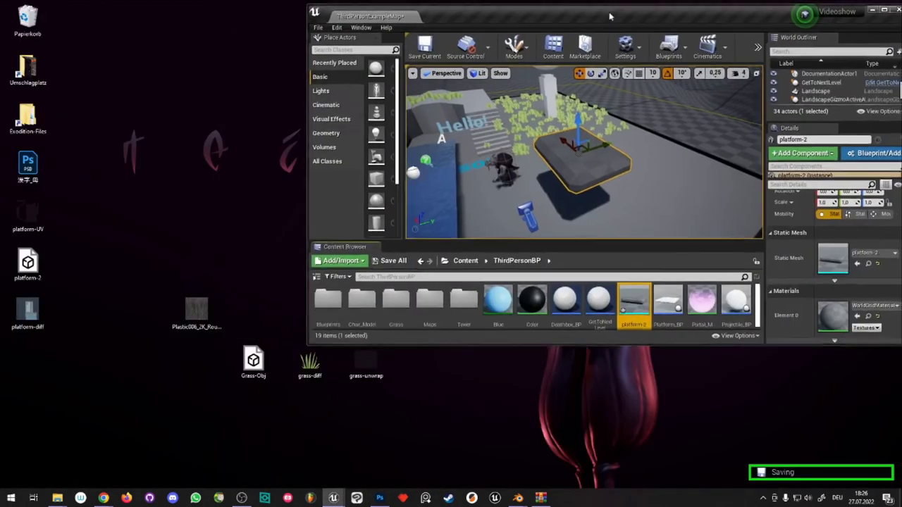
# - Import the platform-diff texture and create a new material named Platform_M
pyautogui.moveTo(517, 9); pyautogui.dragTo(580, 28)
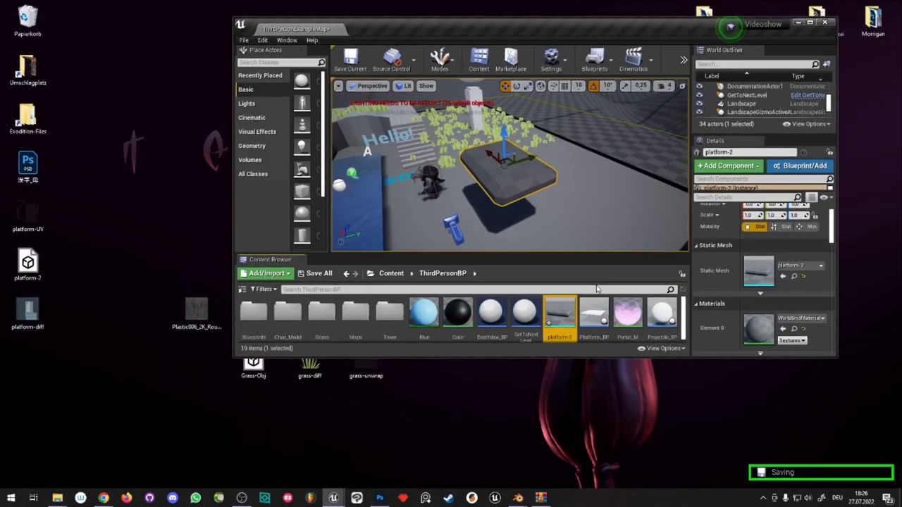
pyautogui.moveTo(561, 326); pyautogui.dragTo(563, 326)
pyautogui.doubleClick(603, 28)
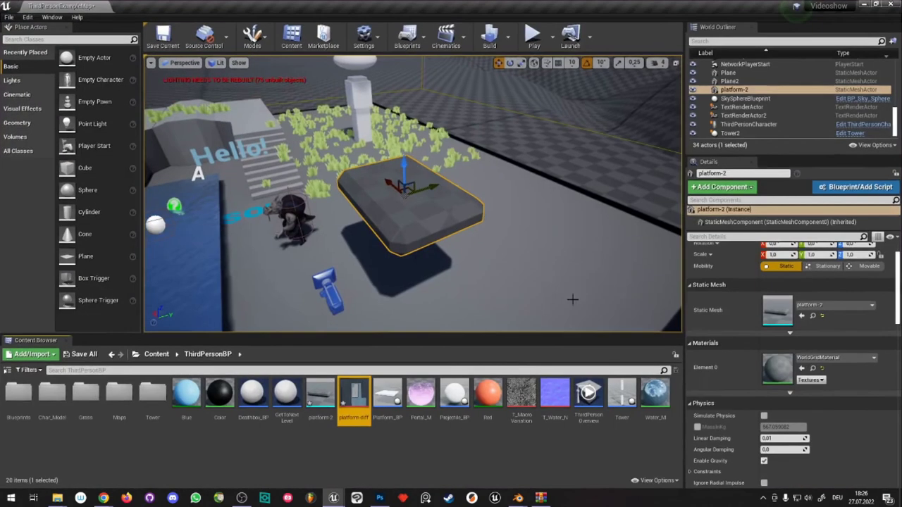
pyautogui.rightClick(373, 441)
pyautogui.click(404, 256)
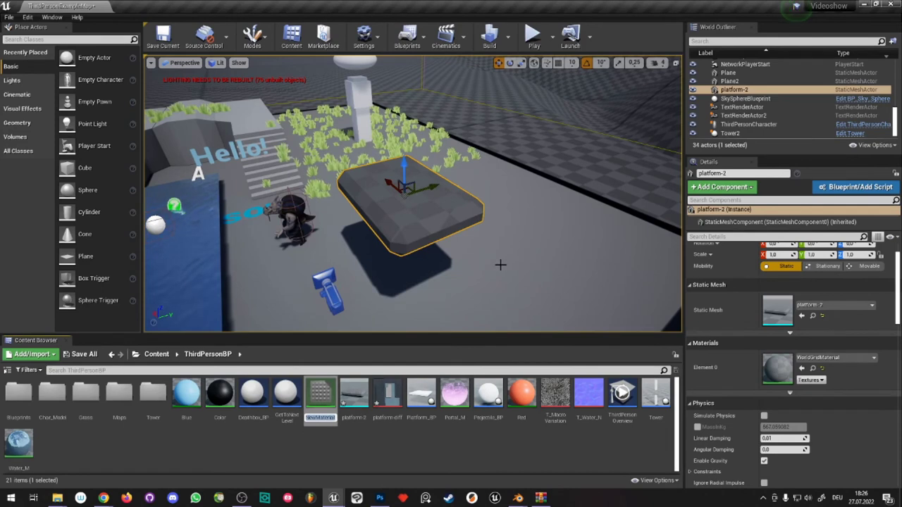
pyautogui.write('Platform_M')
pyautogui.press('Return')
# - Feed a platform-diff Texture Sample into Platform-M's Base Color and save the material
pyautogui.doubleClick(393, 394)
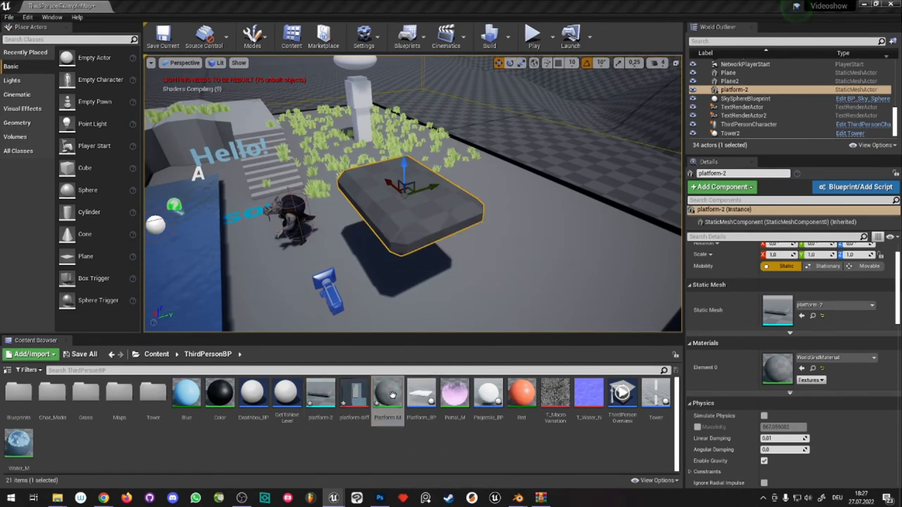
pyautogui.click(346, 407)
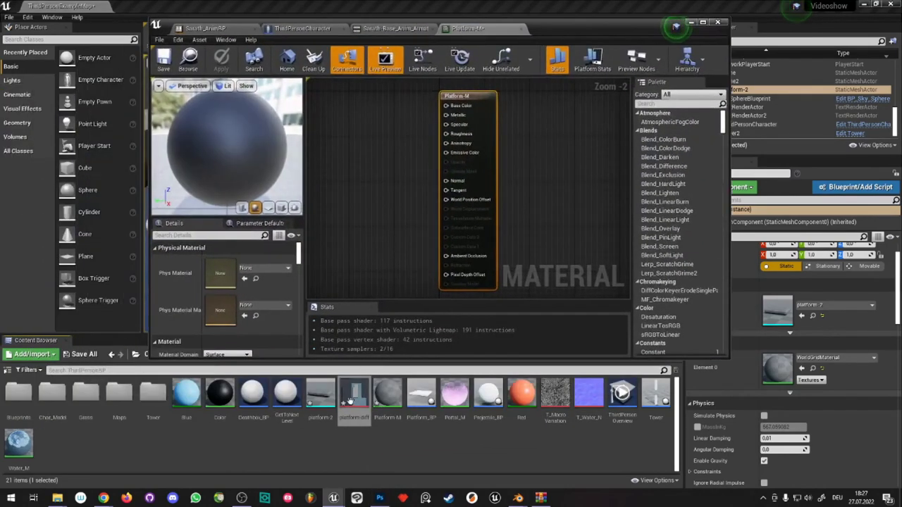
pyautogui.moveTo(350, 400); pyautogui.dragTo(391, 166)
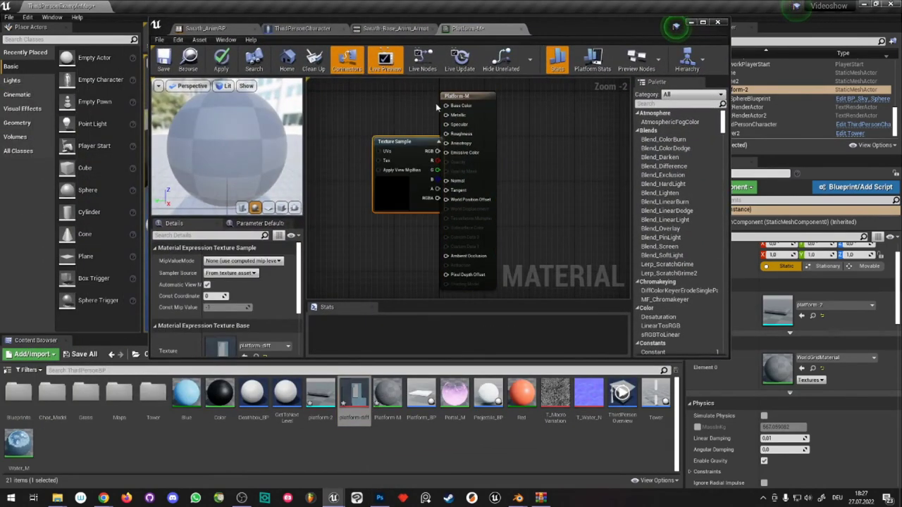
pyautogui.moveTo(569, 31)
pyautogui.mouseDown()
pyautogui.moveTo(705, 148)
pyautogui.moveTo(698, 153)
pyautogui.mouseUp()
pyautogui.moveTo(525, 265)
pyautogui.mouseDown()
pyautogui.moveTo(472, 247)
pyautogui.moveTo(576, 229)
pyautogui.mouseUp()
pyautogui.moveTo(502, 258); pyautogui.dragTo(517, 236)
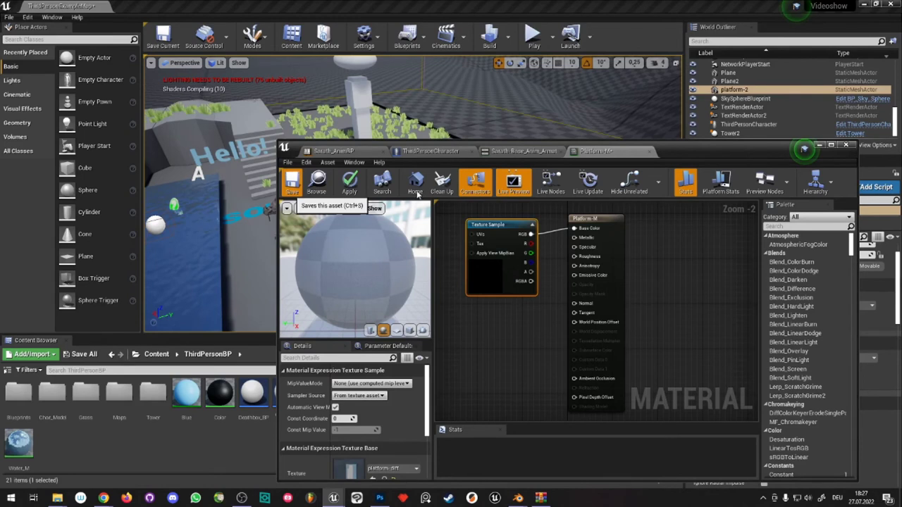
pyautogui.hotkey('ctrl', 's')
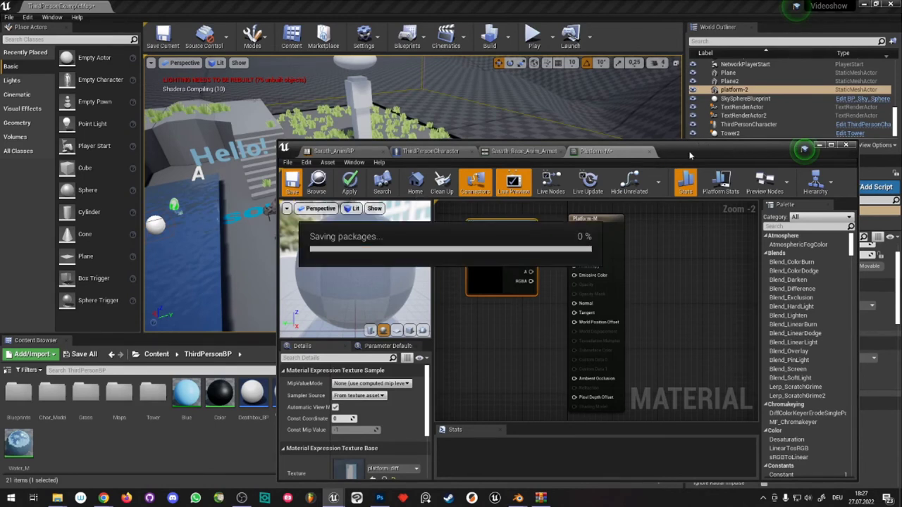
pyautogui.click(846, 145)
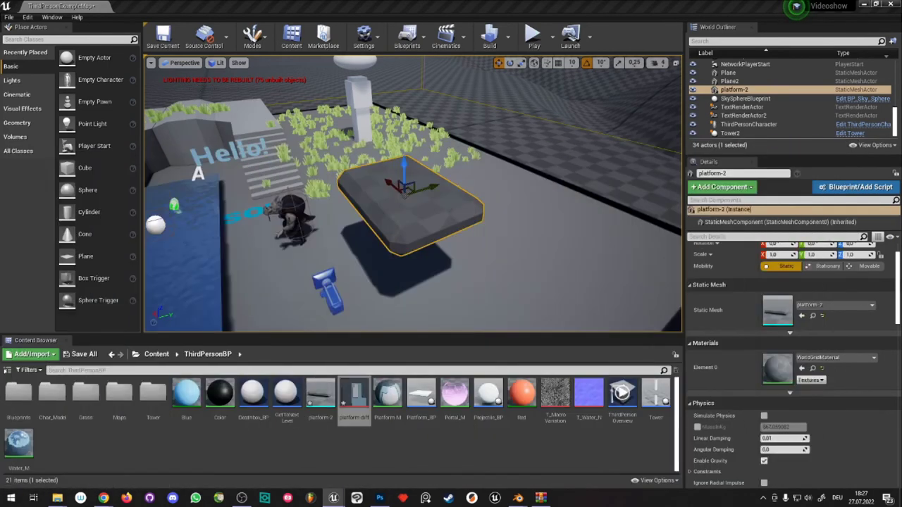
# - Assign the Platform-M material to the platform-2 mesh's material slot
pyautogui.click(329, 394)
pyautogui.doubleClick(330, 394)
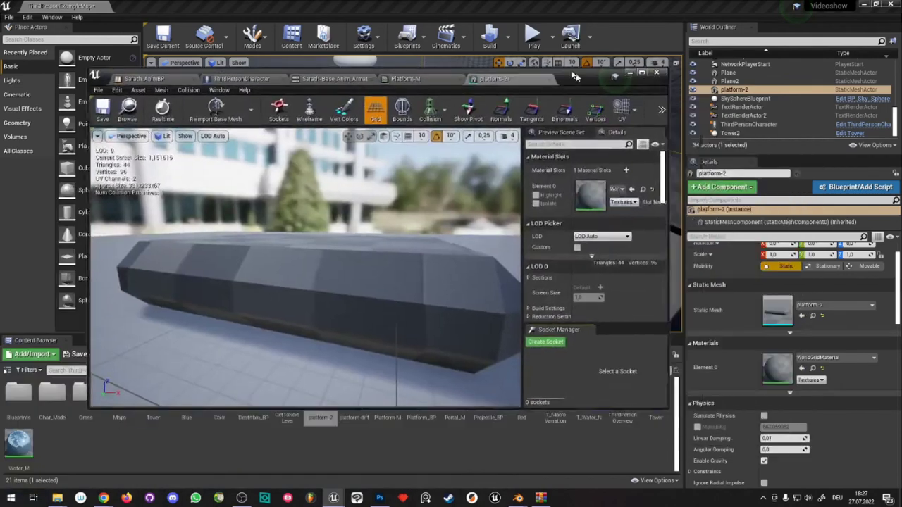
pyautogui.moveTo(575, 75); pyautogui.dragTo(549, 61)
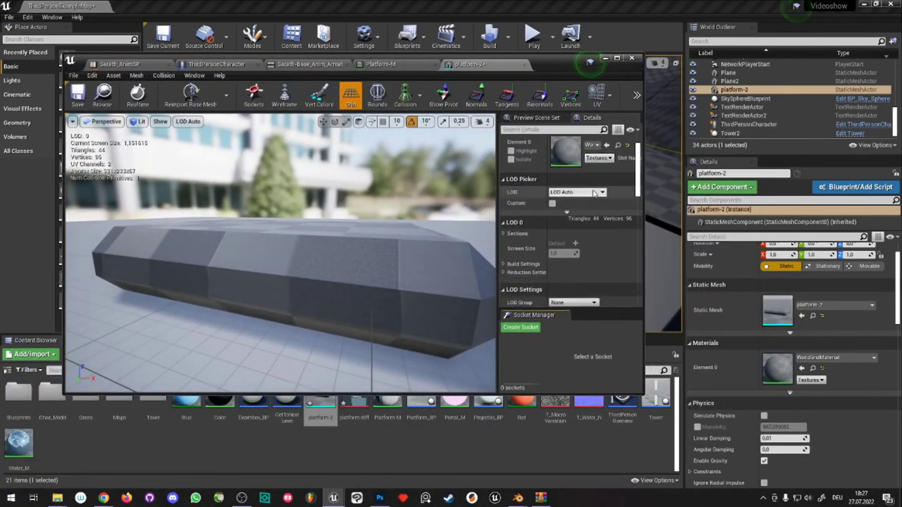
pyautogui.click(591, 175)
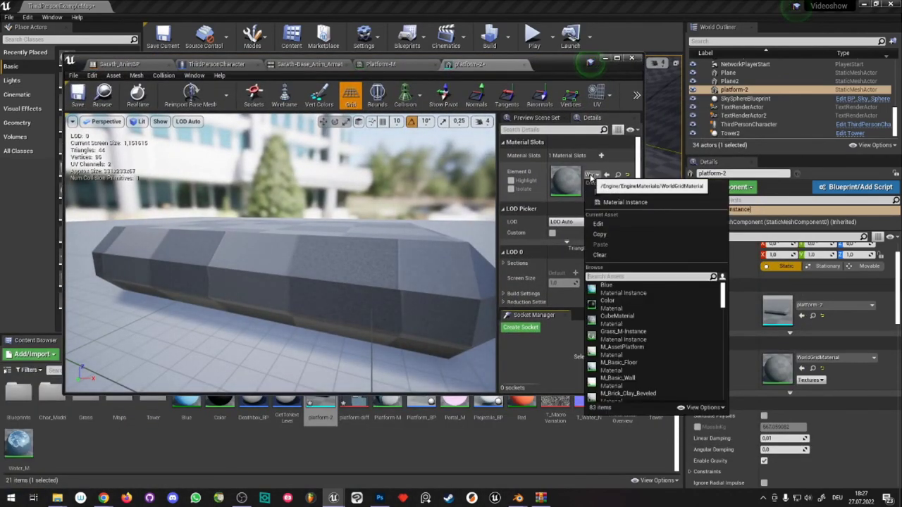
pyautogui.write('platf')
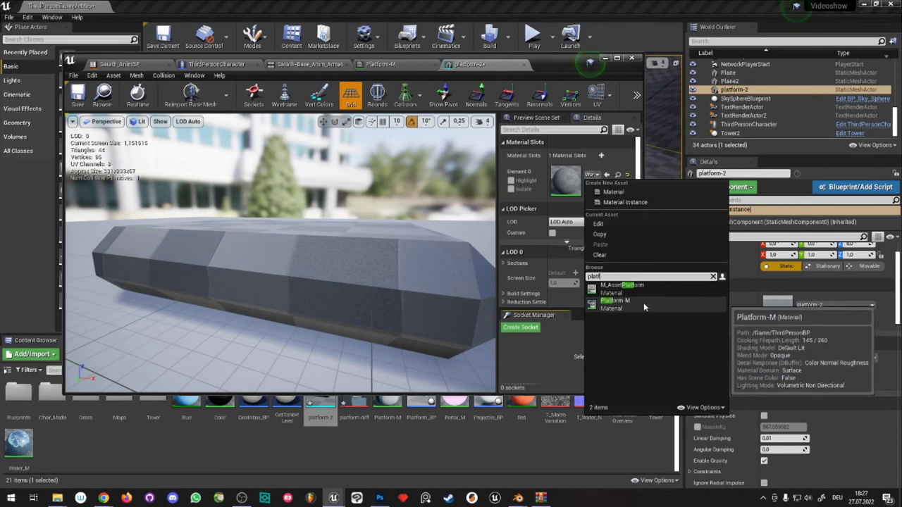
pyautogui.click(644, 303)
# - Inspect the textured platform in the mesh preview, then save and close the mesh editor
pyautogui.moveTo(282, 254); pyautogui.dragTo(233, 268)
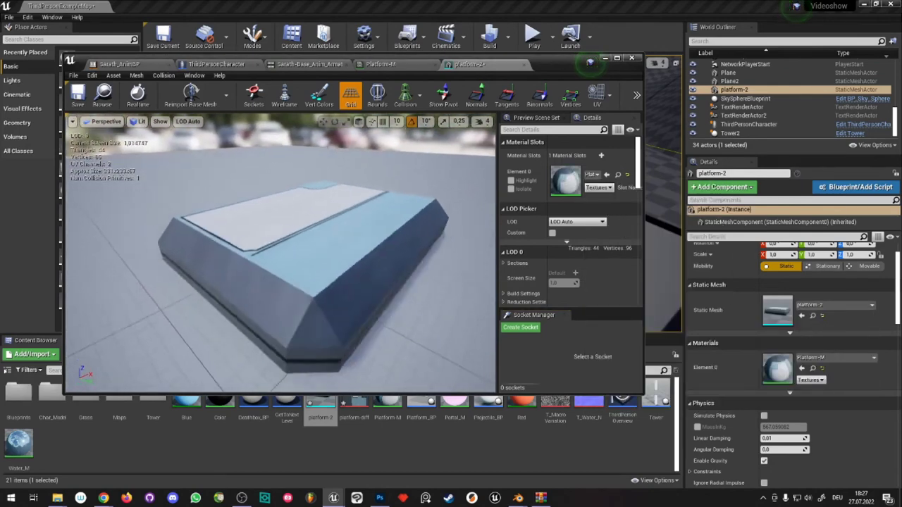
pyautogui.moveTo(282, 253); pyautogui.dragTo(296, 212)
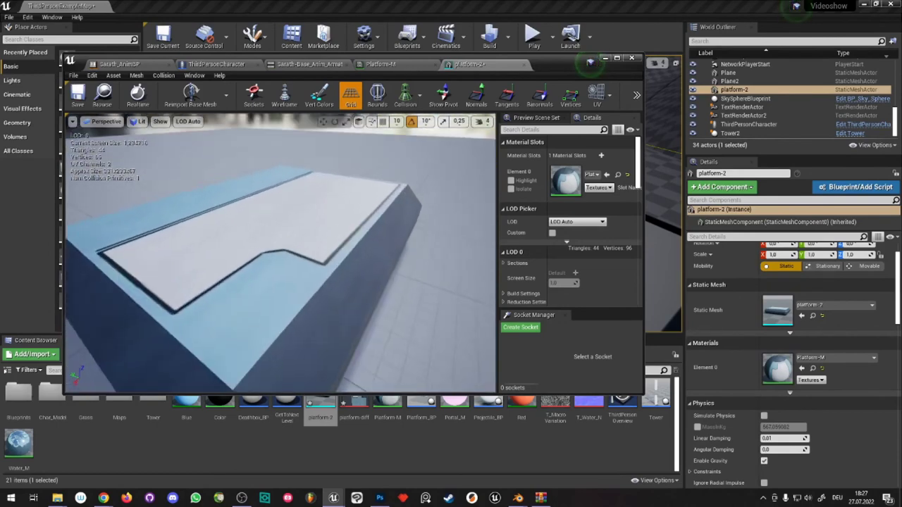
pyautogui.moveTo(282, 254); pyautogui.dragTo(268, 233)
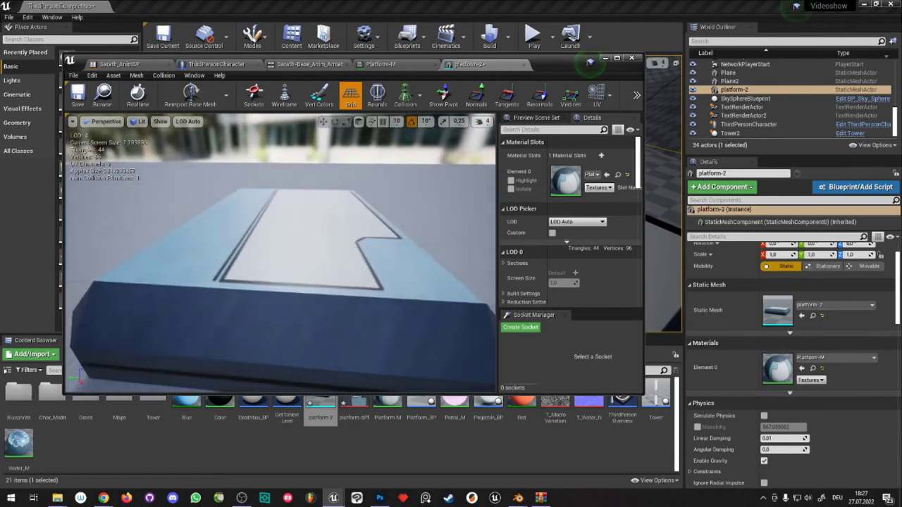
pyautogui.click(85, 94)
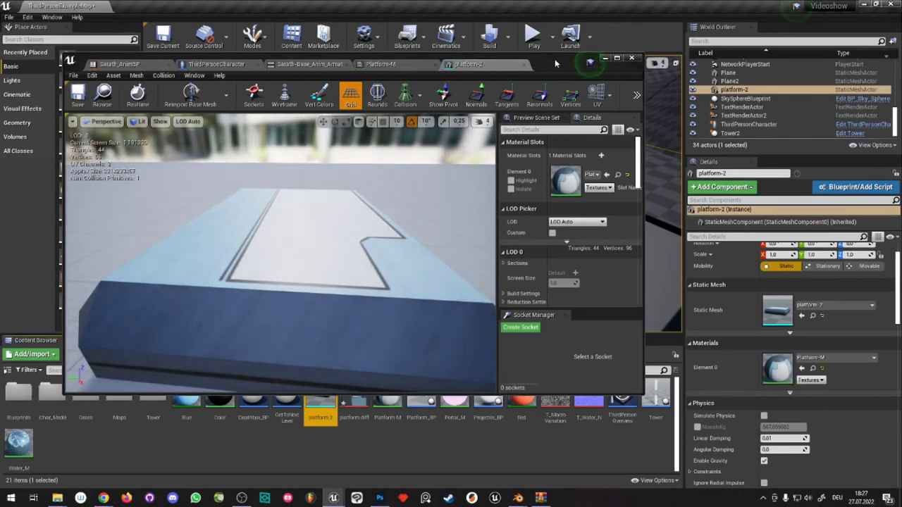
pyautogui.click(632, 58)
# - Fly around the textured platform in the level, then return to Photoshop
pyautogui.moveTo(413, 192); pyautogui.dragTo(413, 193, button='right')
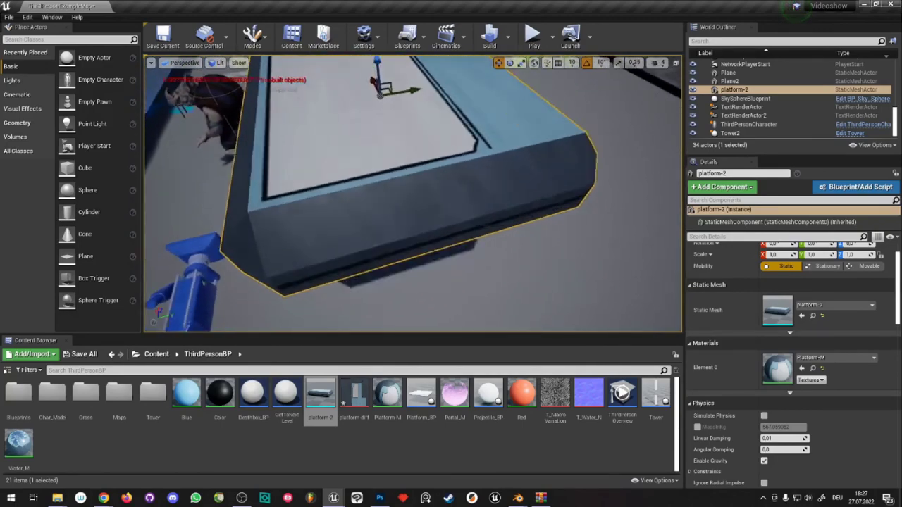
pyautogui.moveTo(513, 216); pyautogui.dragTo(513, 216, button='right')
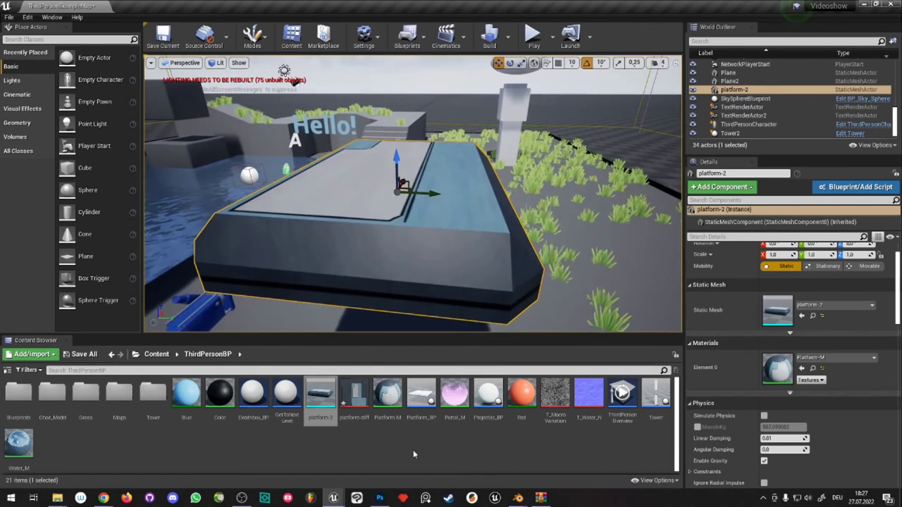
pyautogui.click(380, 501)
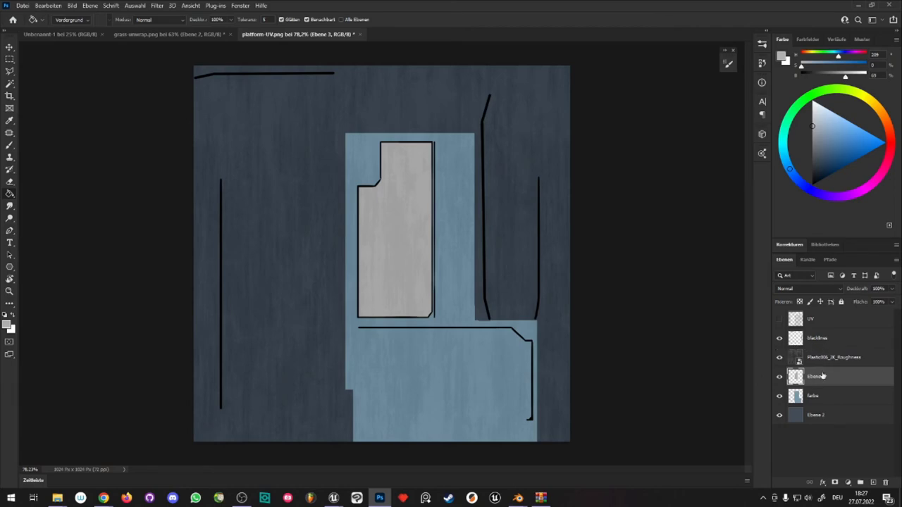
# - Select the layers from blacklines down to Ebene 2 in the Layers panel
pyautogui.click(823, 344)
pyautogui.keyDown('shift'); pyautogui.click(813, 418); pyautogui.keyUp('shift')
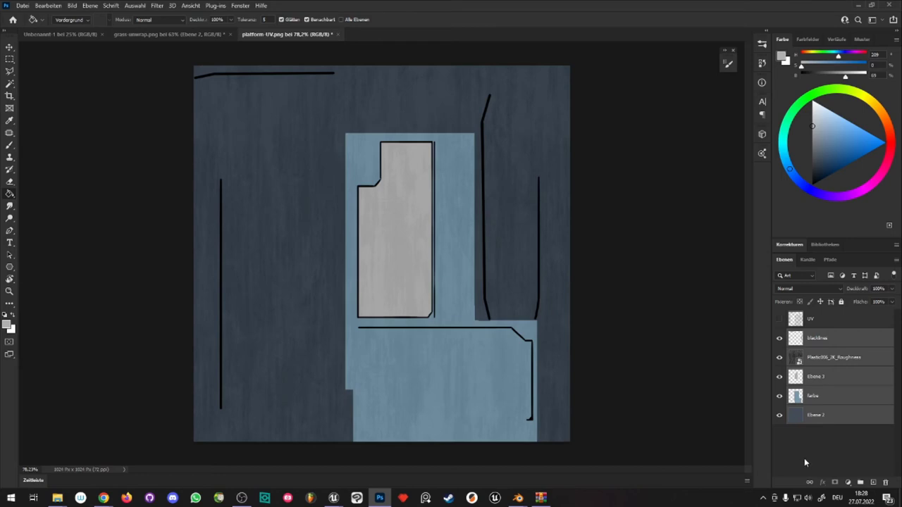
# - Group the selected layers and name the group Color
pyautogui.click(861, 484)
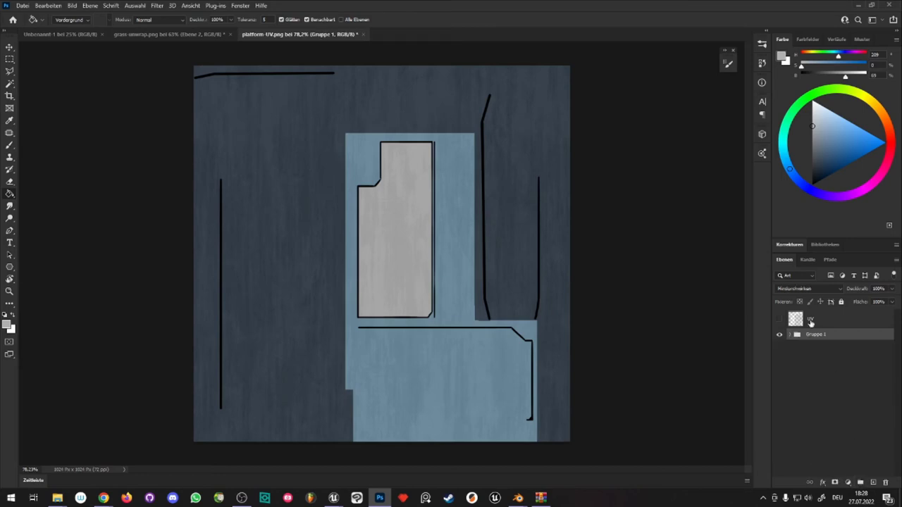
pyautogui.doubleClick(816, 335)
pyautogui.press('Return')
pyautogui.click(780, 335)
pyautogui.click(779, 334)
# - Duplicate the Color group and rename the copy Rough
pyautogui.hotkey('ctrl', 'j')
pyautogui.doubleClick(818, 336)
pyautogui.write('F+')
pyautogui.press('Return')
pyautogui.doubleClick(817, 335)
pyautogui.press('Right')
pyautogui.press('Return')
# - Select blacklines inside Rough, set white as the painting colour, and switch to the Brush
pyautogui.click(790, 335)
pyautogui.click(819, 354)
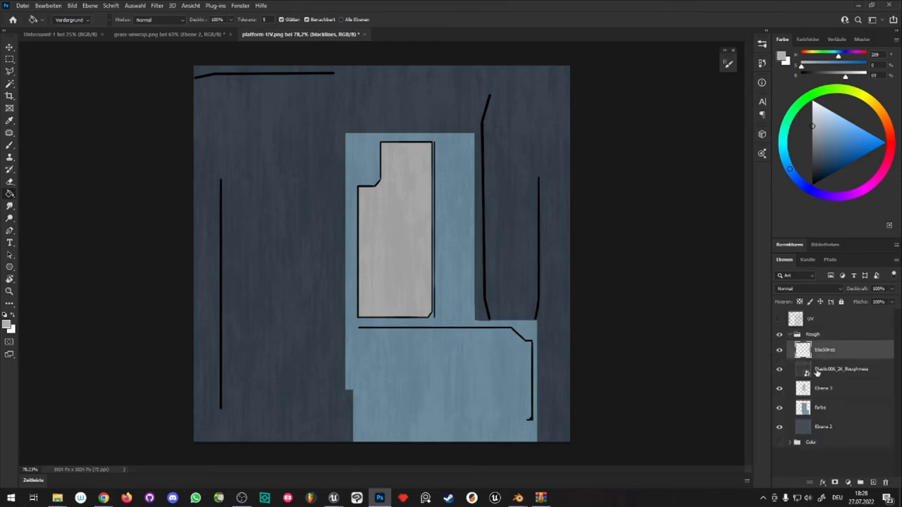
pyautogui.click(780, 351)
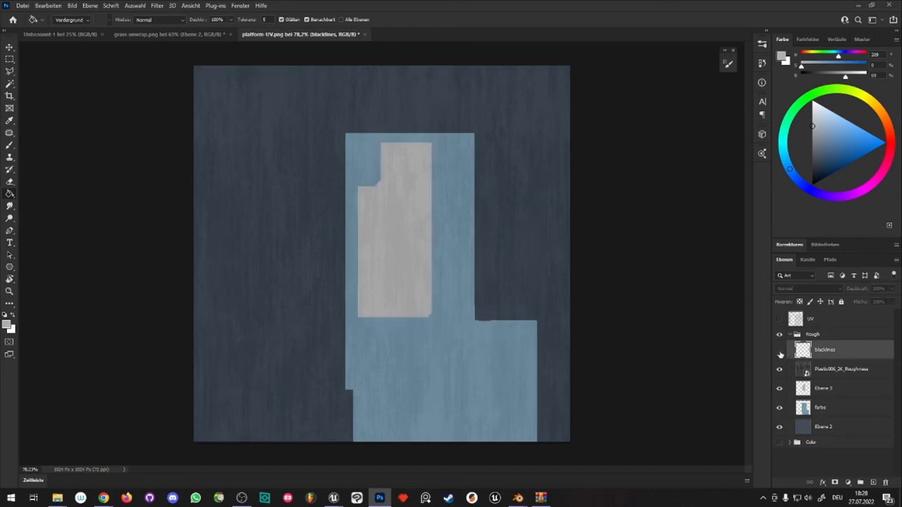
pyautogui.click(780, 352)
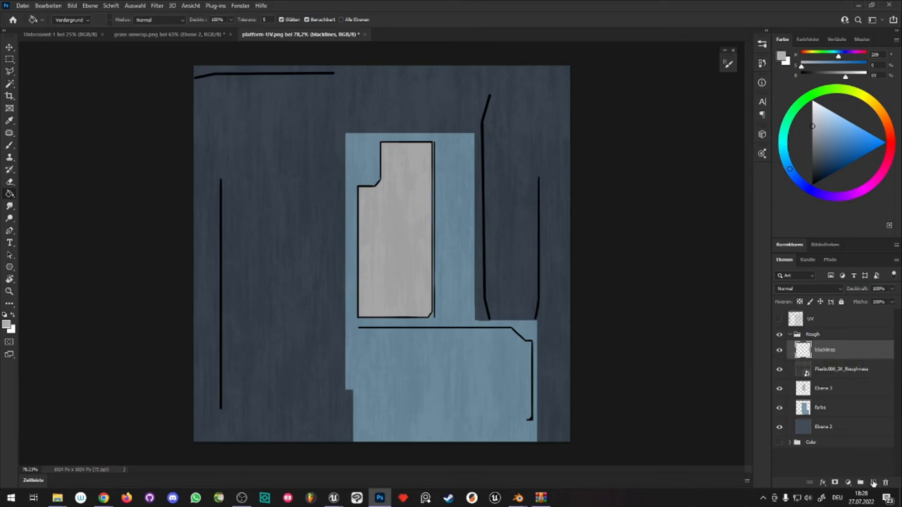
pyautogui.press('x')
pyautogui.press('b')
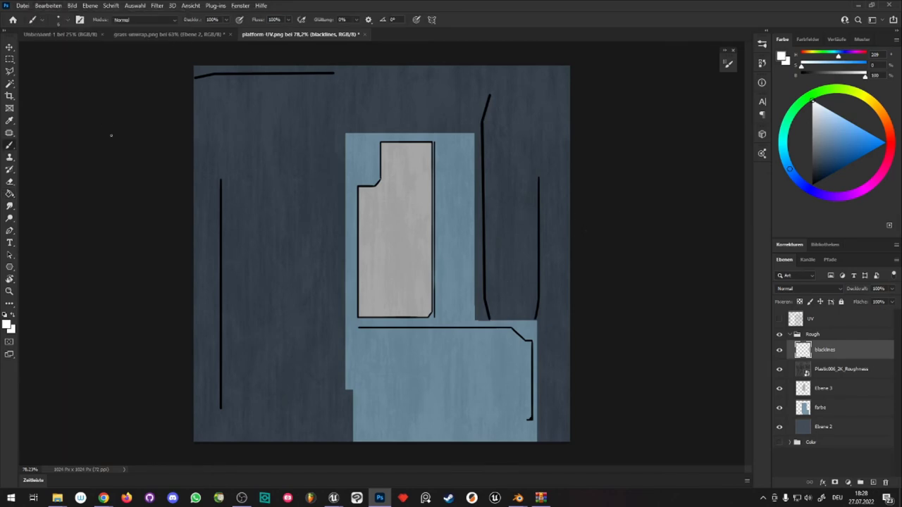
pyautogui.keyDown('alt'); pyautogui.moveTo(391, 171); pyautogui.dragTo(451, 171, button='right'); pyautogui.keyUp('alt')
pyautogui.click(799, 302)
pyautogui.moveTo(453, 130)
pyautogui.mouseDown()
pyautogui.moveTo(528, 423)
pyautogui.moveTo(362, 282)
pyautogui.moveTo(205, 78)
pyautogui.moveTo(254, 338)
pyautogui.mouseUp()
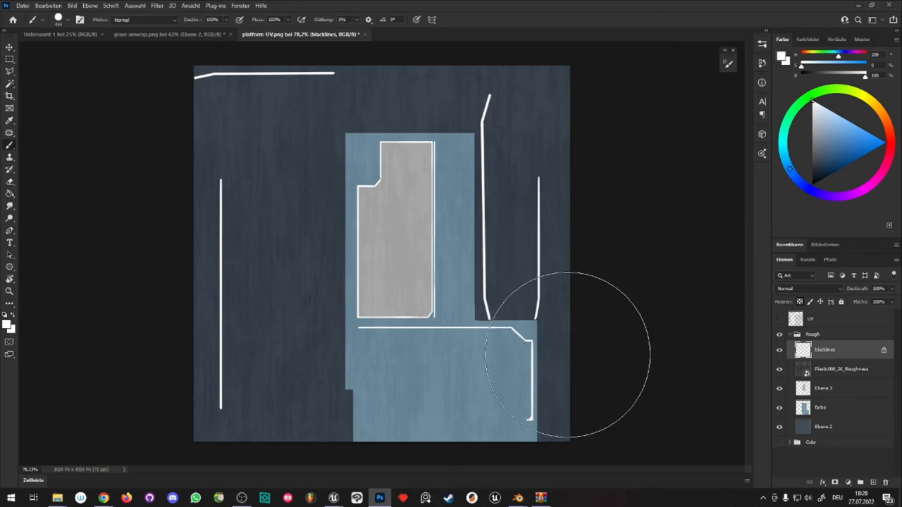
pyautogui.click(845, 372)
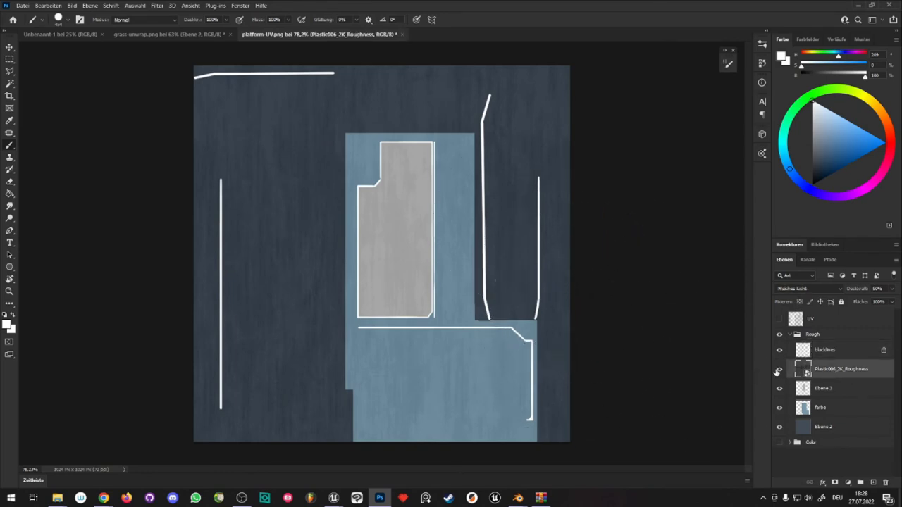
pyautogui.click(779, 372)
pyautogui.click(779, 372)
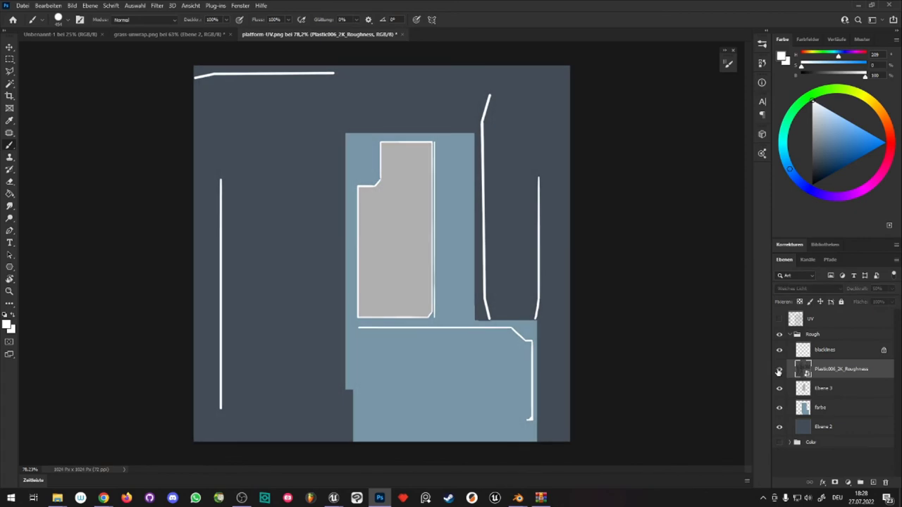
pyautogui.click(779, 371)
pyautogui.click(779, 371)
pyautogui.click(779, 371)
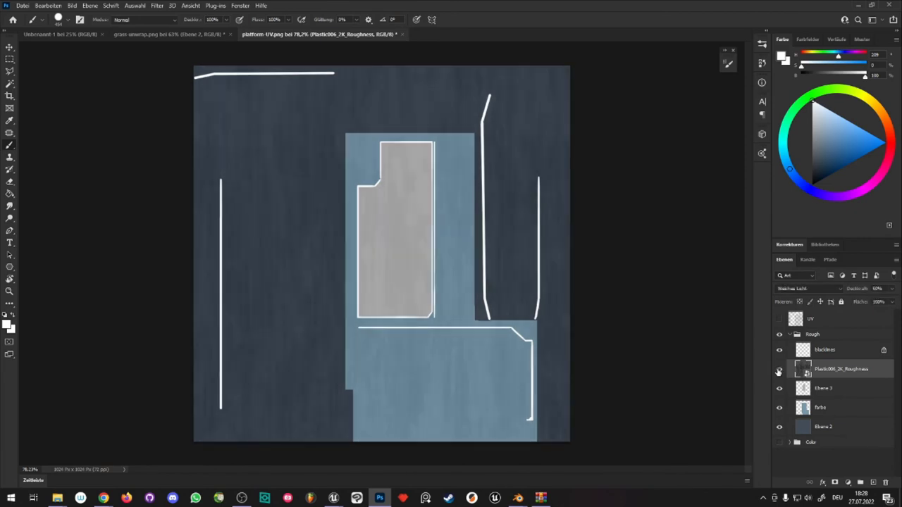
pyautogui.click(780, 372)
pyautogui.click(780, 371)
pyautogui.click(822, 388)
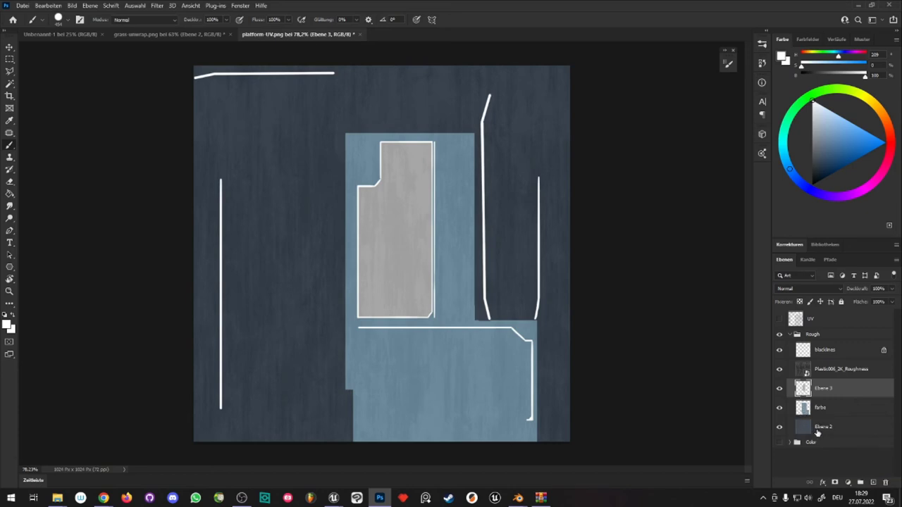
# - Fill the Ebene 2 background and the farbe panel region with light grey
pyautogui.click(817, 433)
pyautogui.press('g')
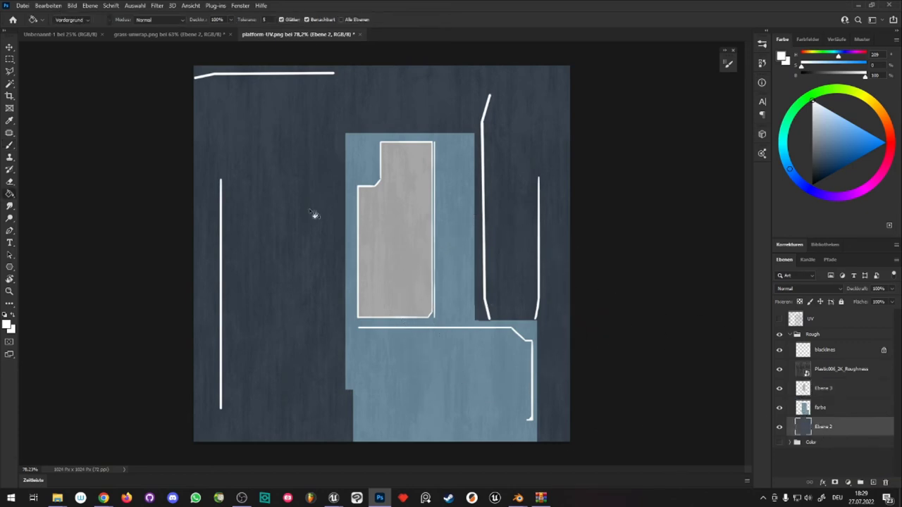
pyautogui.moveTo(842, 143)
pyautogui.mouseDown()
pyautogui.moveTo(800, 151)
pyautogui.moveTo(793, 127)
pyautogui.mouseUp()
pyautogui.click(290, 156)
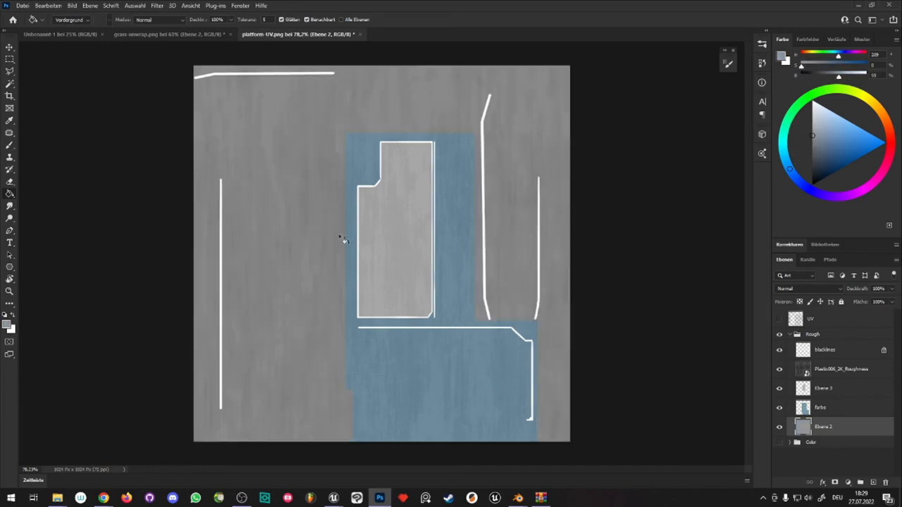
pyautogui.click(815, 412)
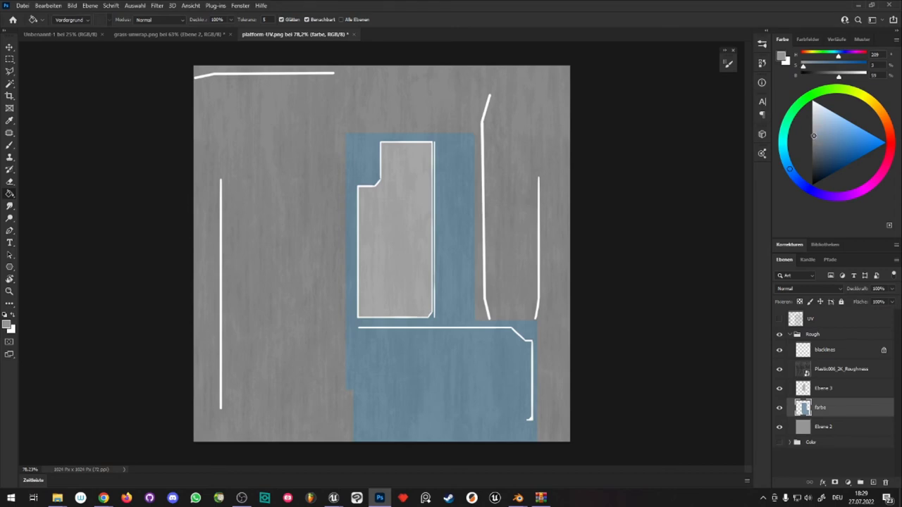
pyautogui.moveTo(814, 136); pyautogui.dragTo(811, 120)
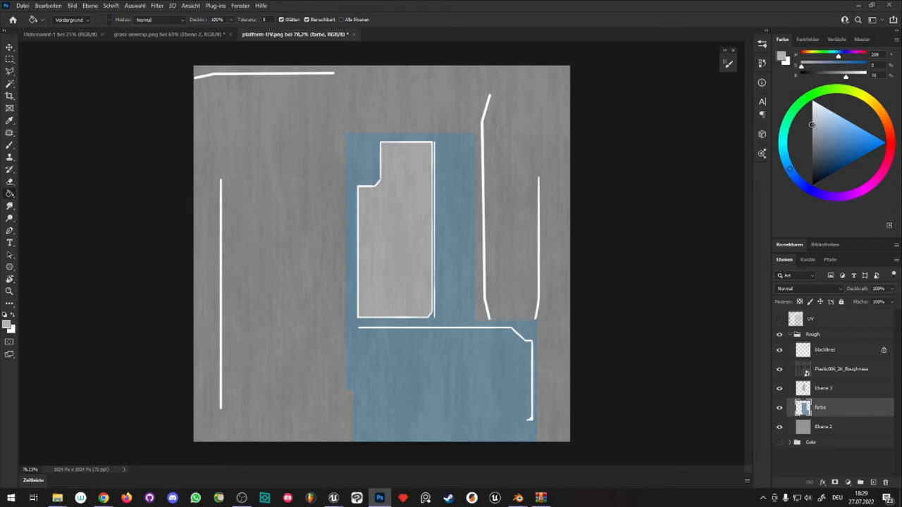
pyautogui.click(461, 289)
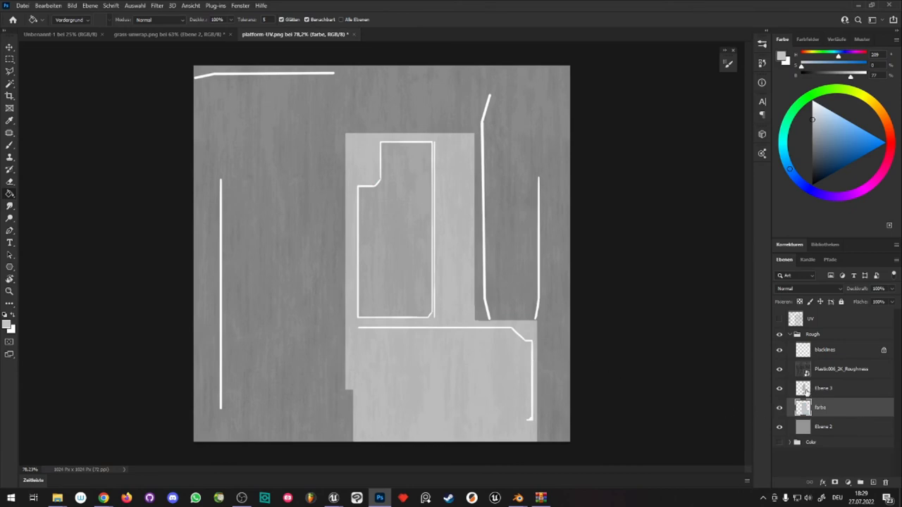
# - Fill the inner outlined rectangle on Ebene 3 with a dark grey
pyautogui.click(805, 390)
pyautogui.moveTo(813, 127); pyautogui.dragTo(812, 153)
pyautogui.click(418, 220)
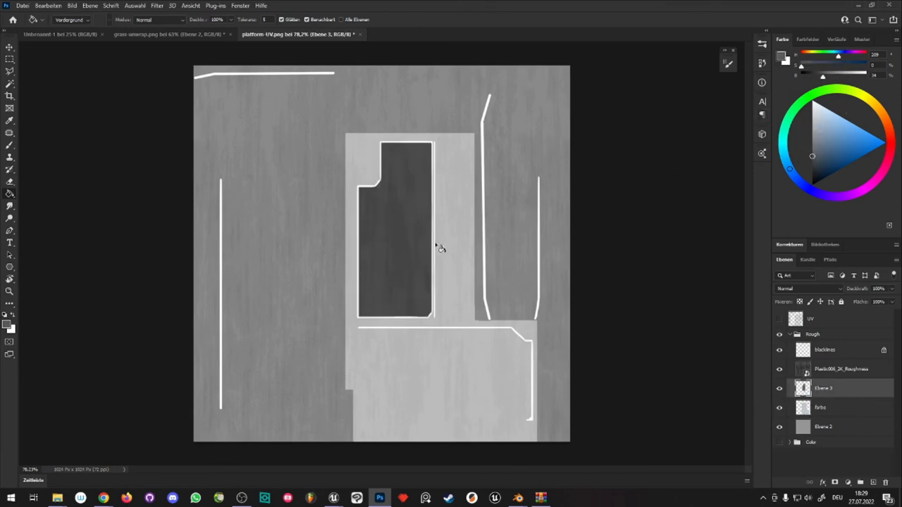
pyautogui.click(812, 151)
pyautogui.click(812, 150)
pyautogui.click(387, 242)
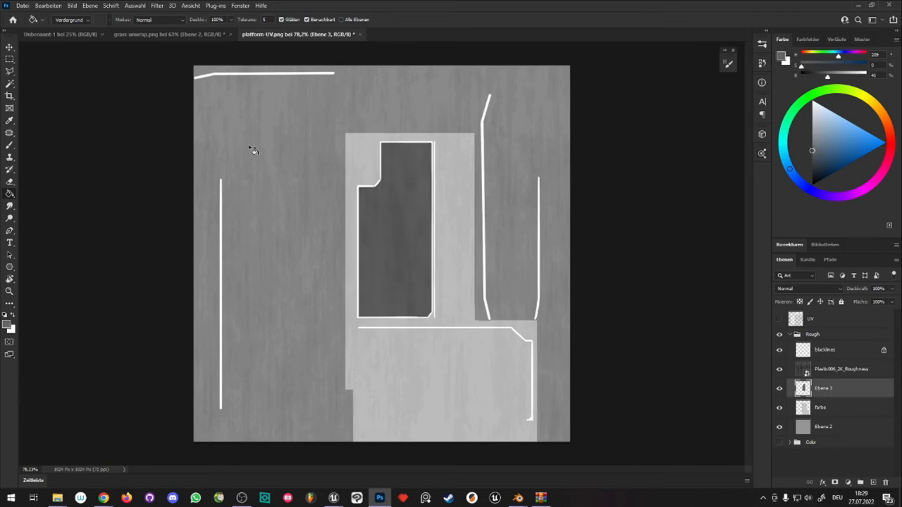
# - Save the grey roughness map as a PNG via Speichern unter, then minimise Photoshop
pyautogui.click(24, 7)
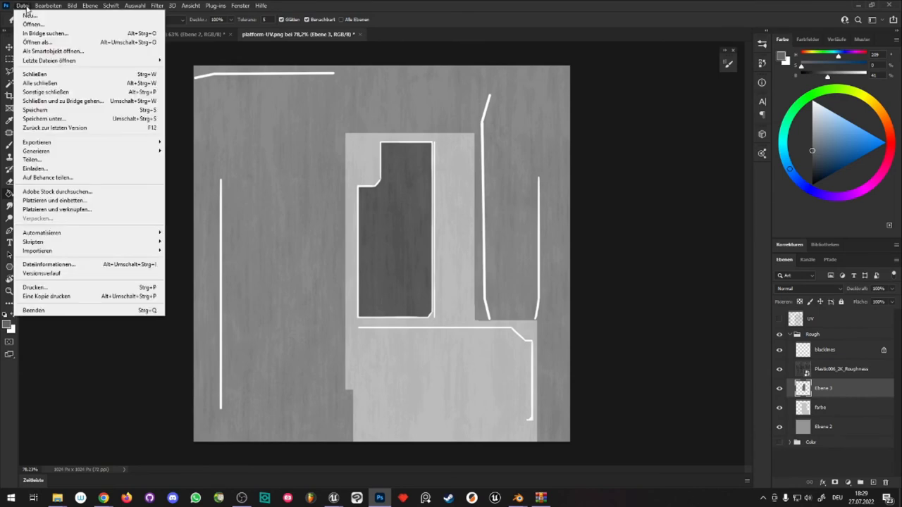
pyautogui.click(32, 120)
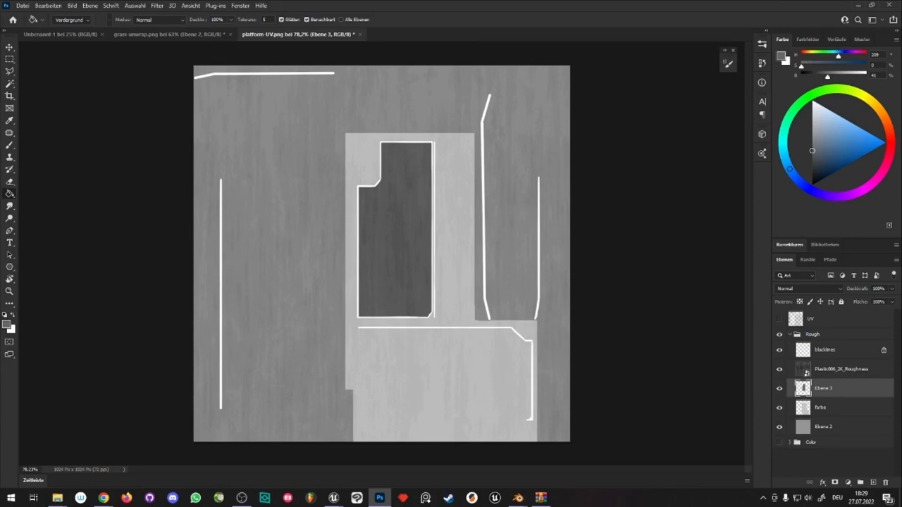
pyautogui.hotkey('ctrl', 's')
pyautogui.click(516, 148)
pyautogui.click(860, 5)
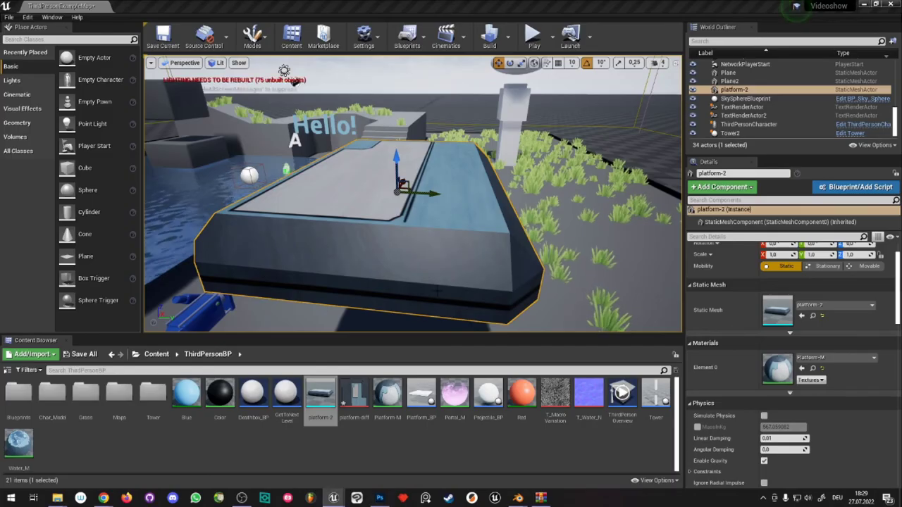
# - Import the platform-rough texture into the Unreal Content Browser
pyautogui.doubleClick(696, 11)
pyautogui.moveTo(695, 11); pyautogui.dragTo(445, 47)
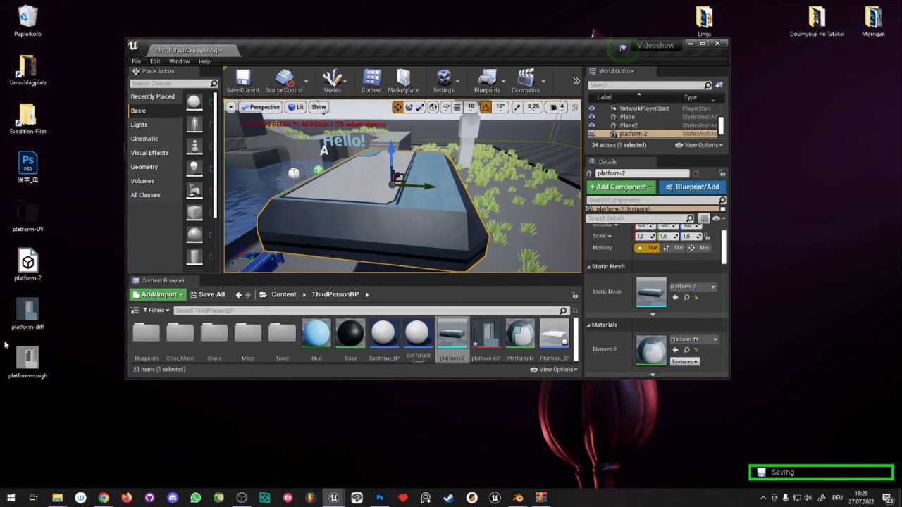
pyautogui.doubleClick(539, 46)
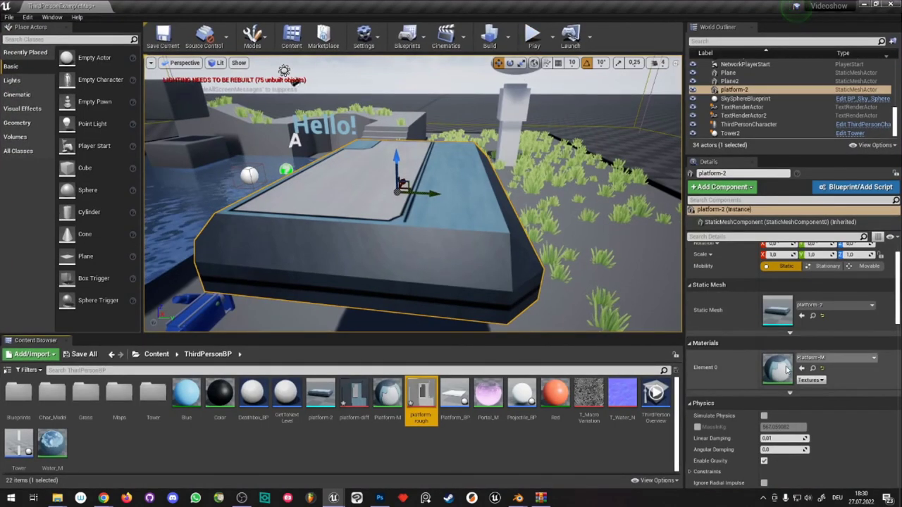
# - Add platform-rough to Platform-M, wire it into Roughness, then apply and save
pyautogui.doubleClick(778, 368)
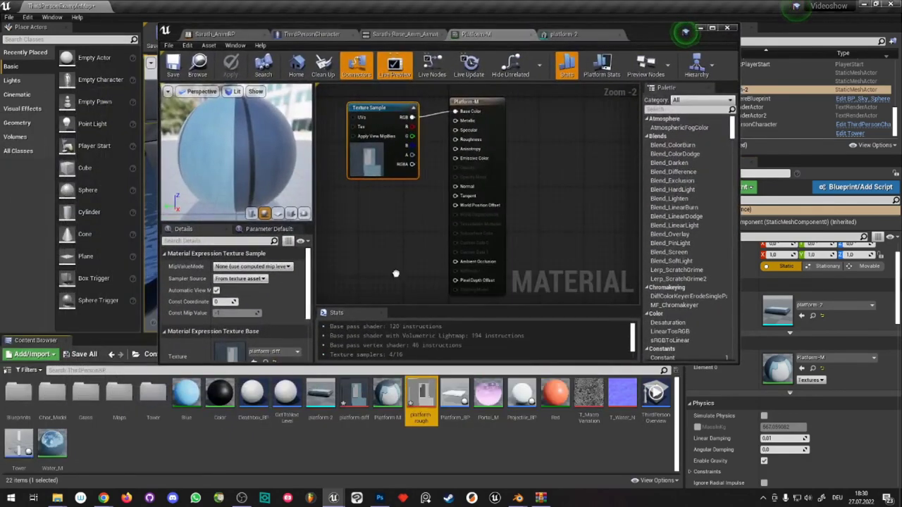
pyautogui.moveTo(421, 399); pyautogui.dragTo(345, 199)
pyautogui.moveTo(406, 209); pyautogui.dragTo(456, 139)
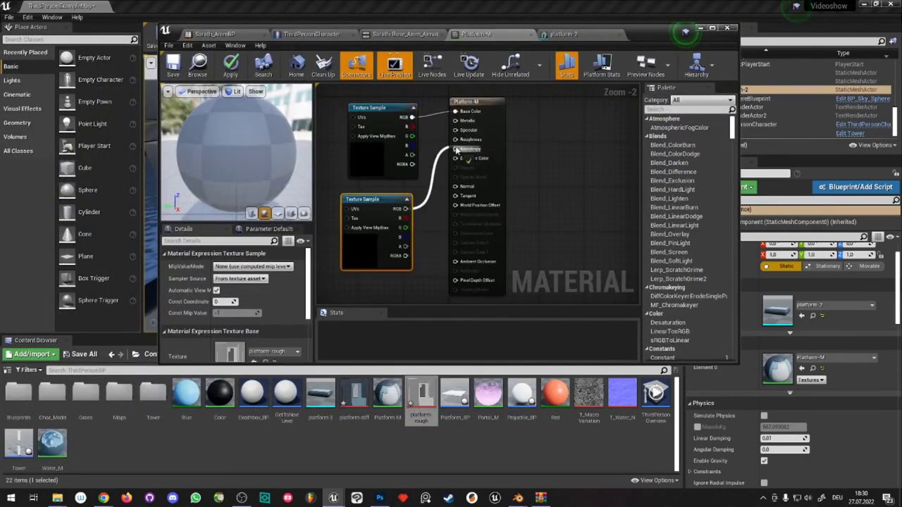
pyautogui.moveTo(386, 120); pyautogui.dragTo(365, 80)
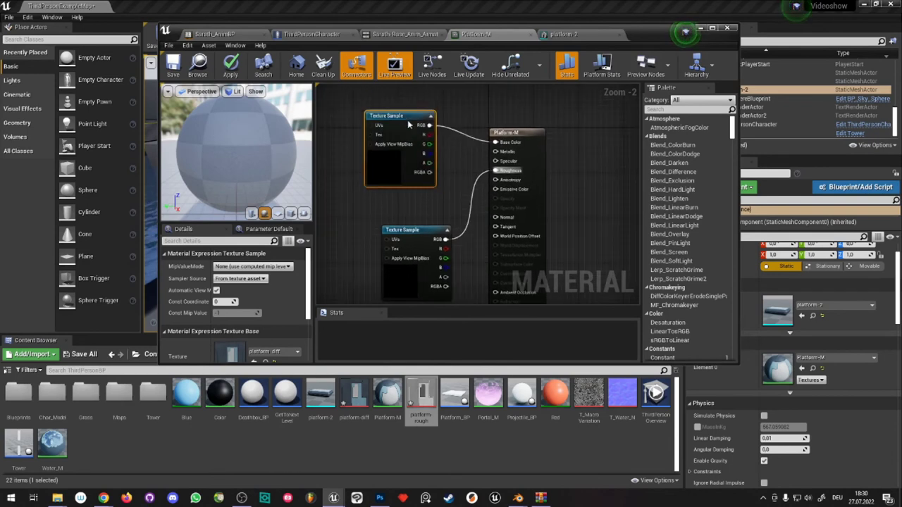
pyautogui.moveTo(408, 137)
pyautogui.mouseDown(button='right')
pyautogui.moveTo(459, 165)
pyautogui.moveTo(467, 157)
pyautogui.mouseUp(button='right')
pyautogui.click(459, 165)
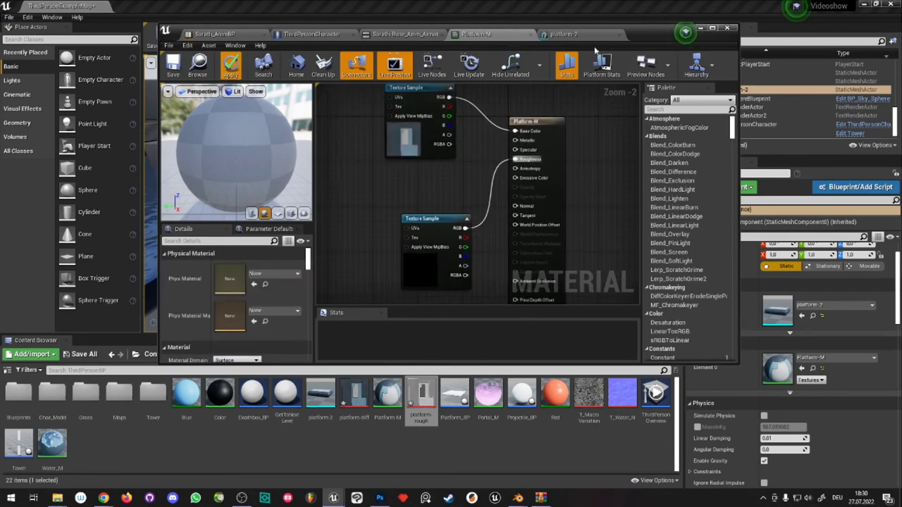
pyautogui.hotkey('ctrl', 's')
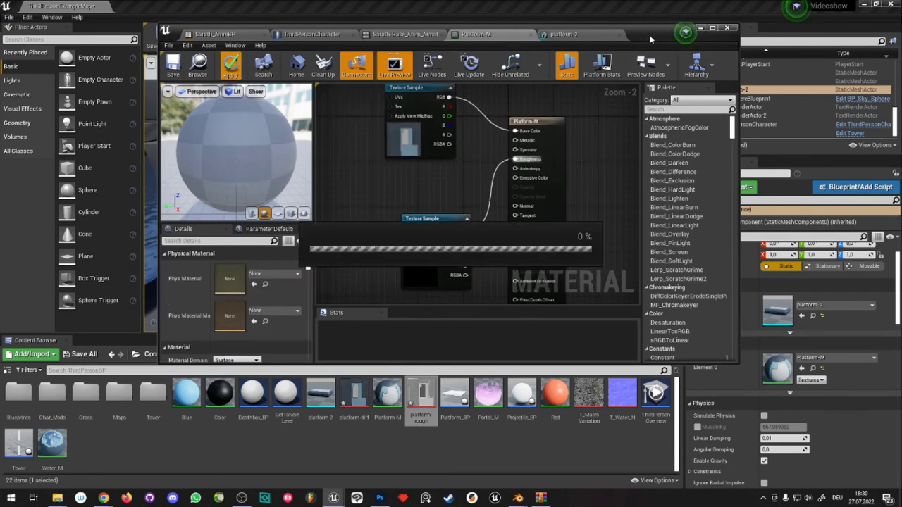
# - Fly around the platform to view its roughness-textured material, then return to Photoshop
pyautogui.click(131, 89)
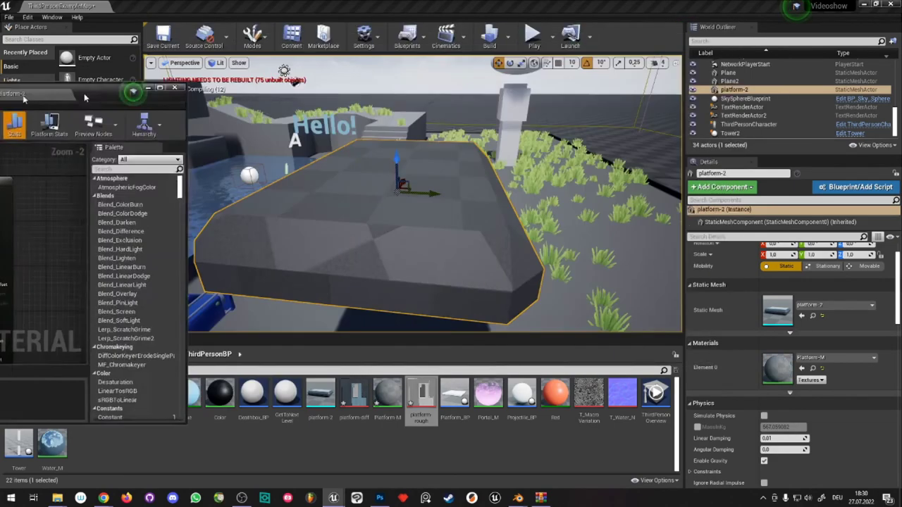
pyautogui.moveTo(409, 233)
pyautogui.mouseDown(button='right')
pyautogui.moveTo(273, 76)
pyautogui.moveTo(287, 84)
pyautogui.moveTo(211, 67)
pyautogui.mouseUp(button='right')
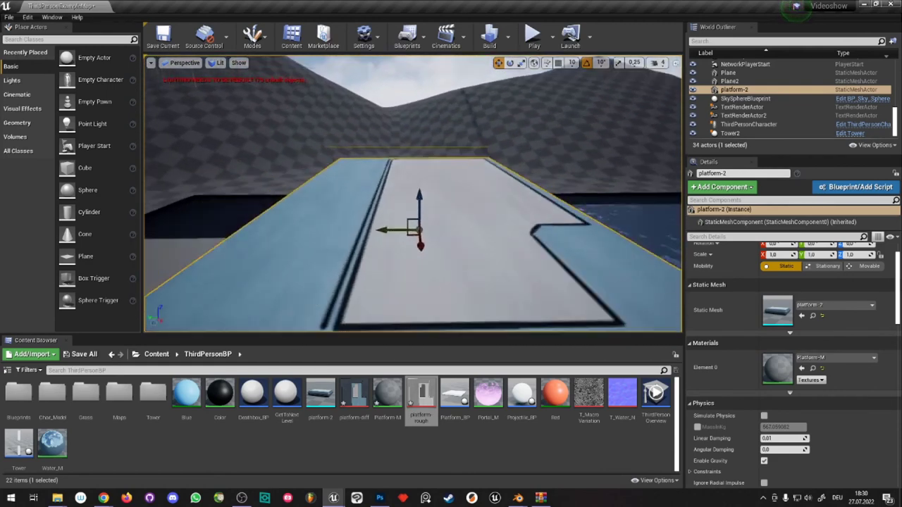
pyautogui.moveTo(196, 306); pyautogui.dragTo(196, 306, button='right')
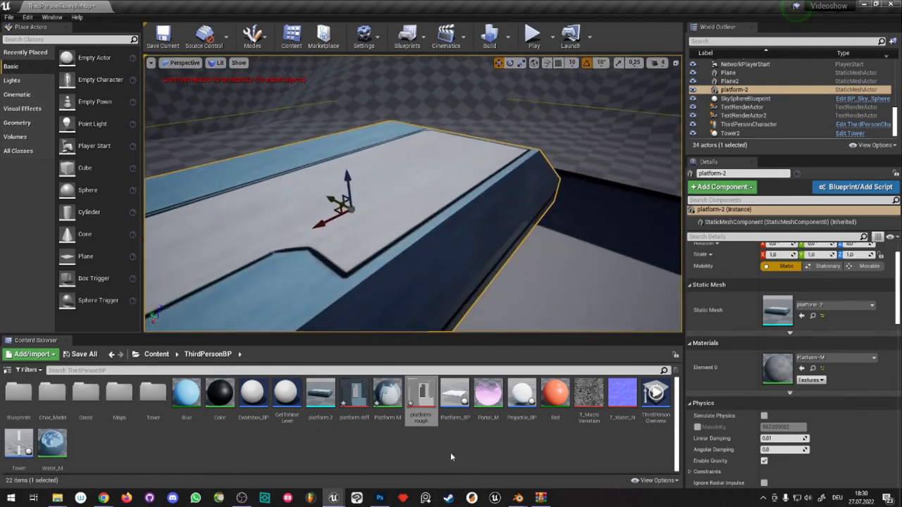
pyautogui.click(380, 497)
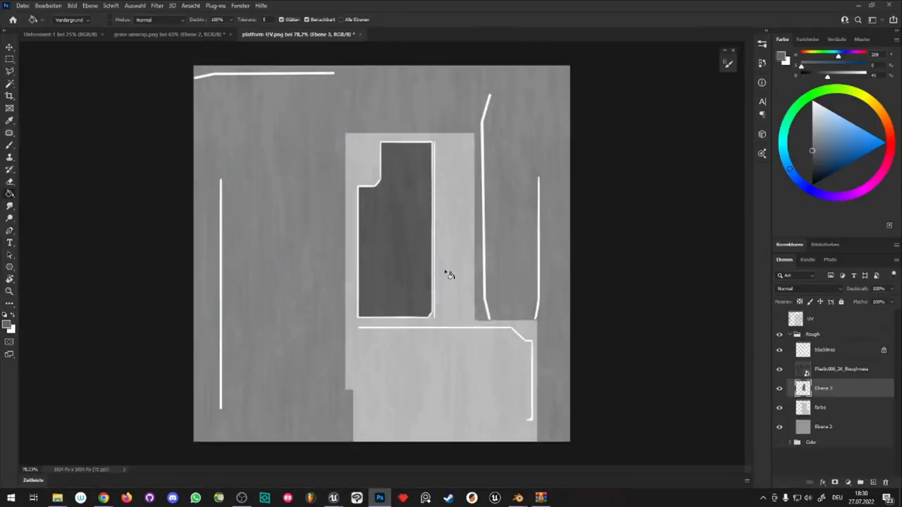
pyautogui.click(15, 289)
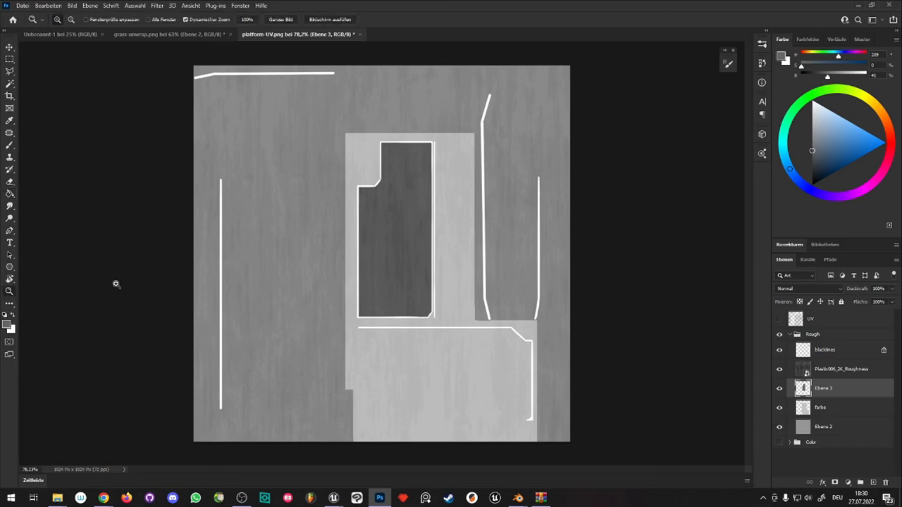
pyautogui.moveTo(408, 240); pyautogui.dragTo(444, 242)
pyautogui.click(444, 242)
pyautogui.click(411, 254)
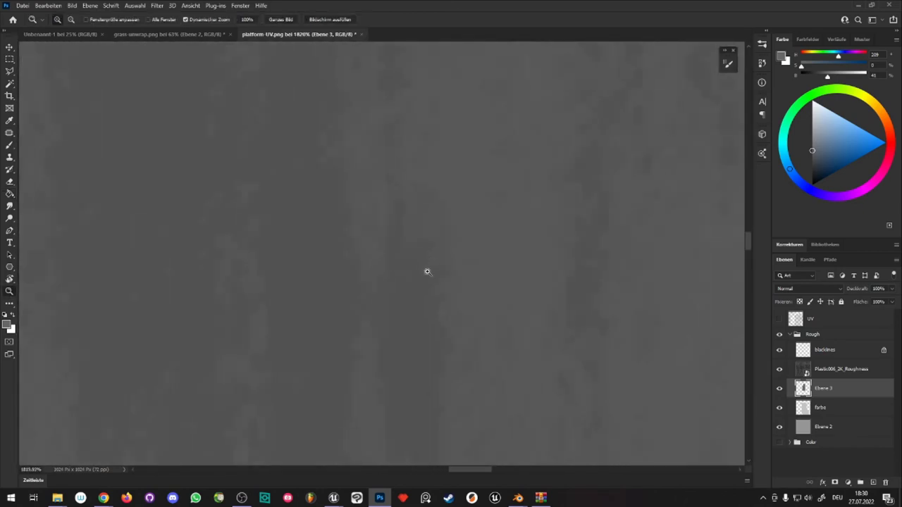
pyautogui.moveTo(542, 342)
pyautogui.mouseDown()
pyautogui.moveTo(424, 289)
pyautogui.moveTo(476, 286)
pyautogui.mouseUp()
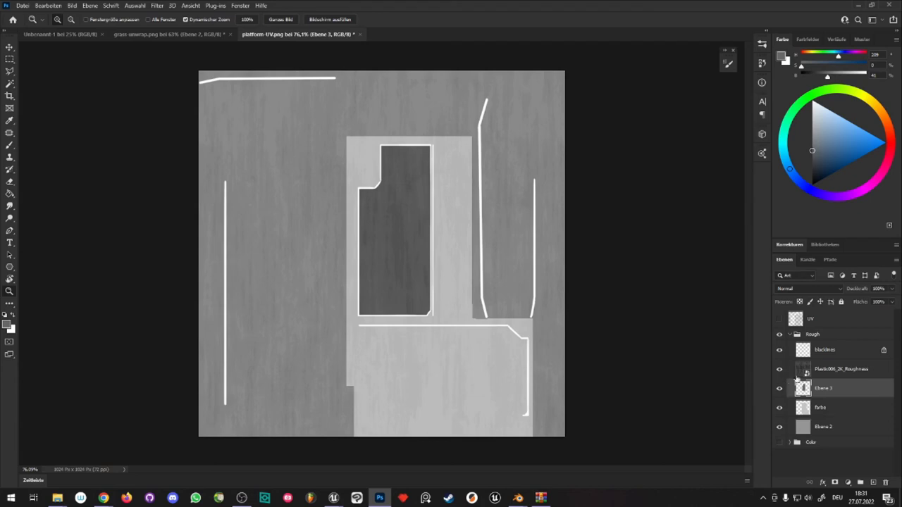
# - Duplicate the Rough group and name the copy Metallic
pyautogui.click(788, 335)
pyautogui.hotkey('ctrl', 'j')
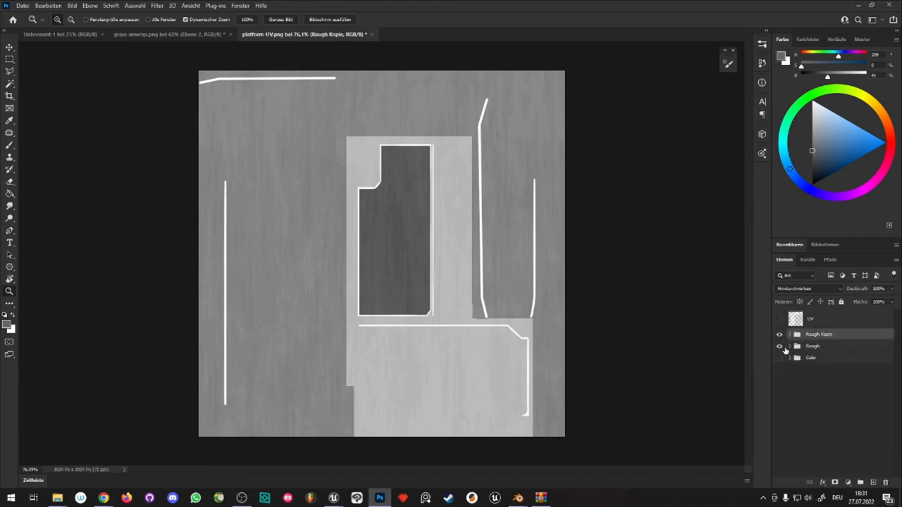
pyautogui.doubleClick(817, 334)
pyautogui.write('Metallic')
pyautogui.press('Return')
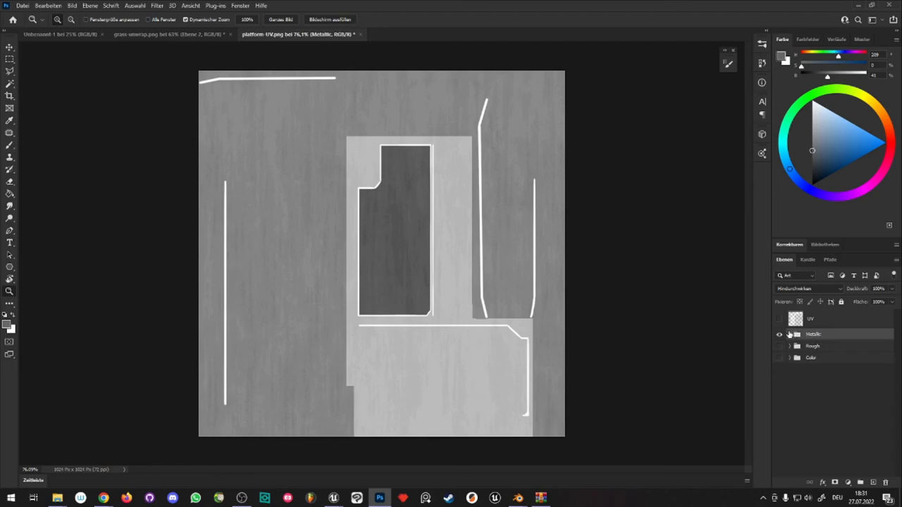
pyautogui.click(789, 335)
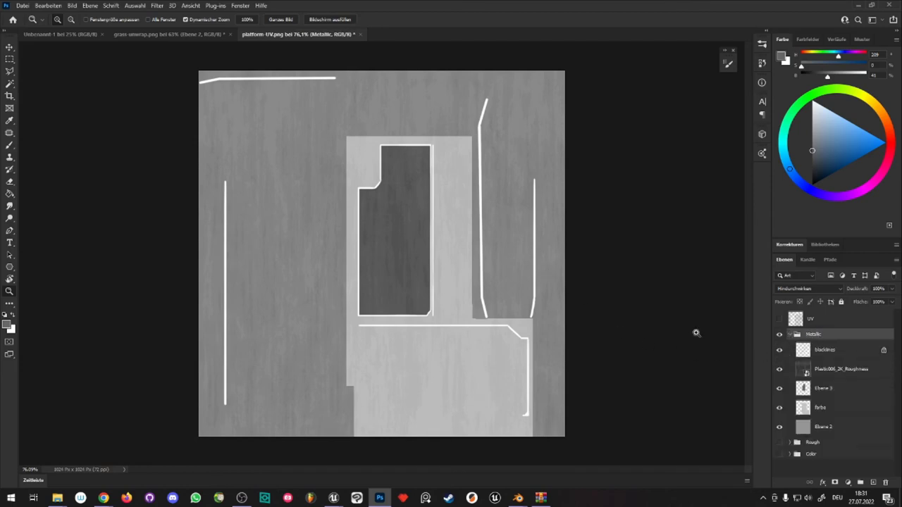
# - Fill Ebene 3's inner rectangle white and hide the Plastic006_2K_Roughness layer
pyautogui.click(821, 395)
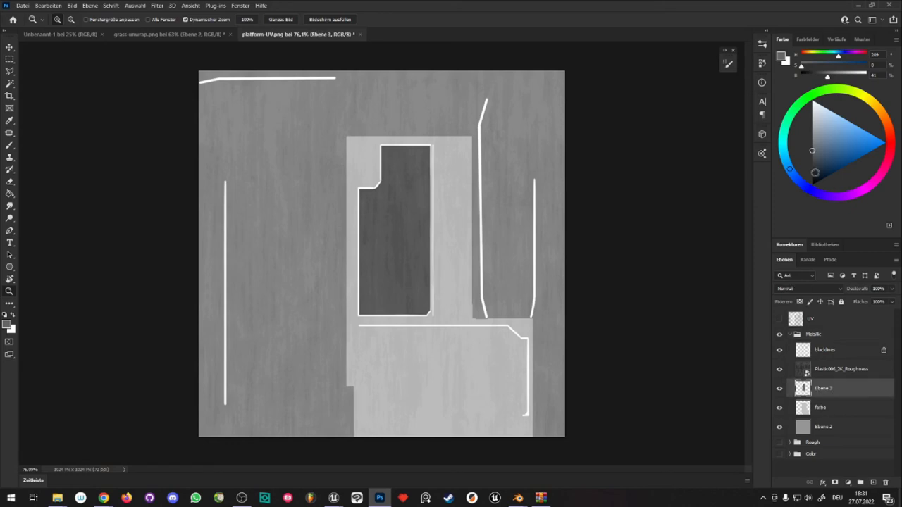
pyautogui.moveTo(815, 172)
pyautogui.mouseDown()
pyautogui.moveTo(793, 189)
pyautogui.moveTo(766, 47)
pyautogui.mouseUp()
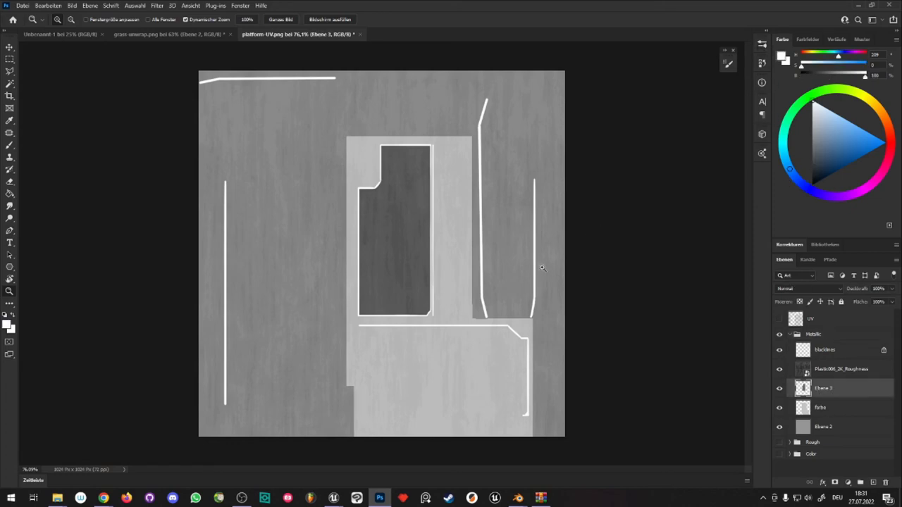
pyautogui.press('g')
pyautogui.click(414, 237)
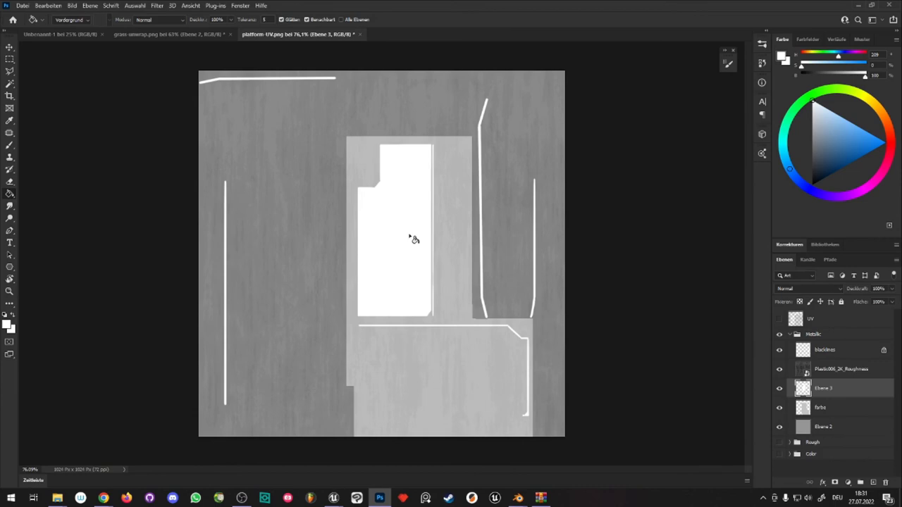
pyautogui.click(829, 371)
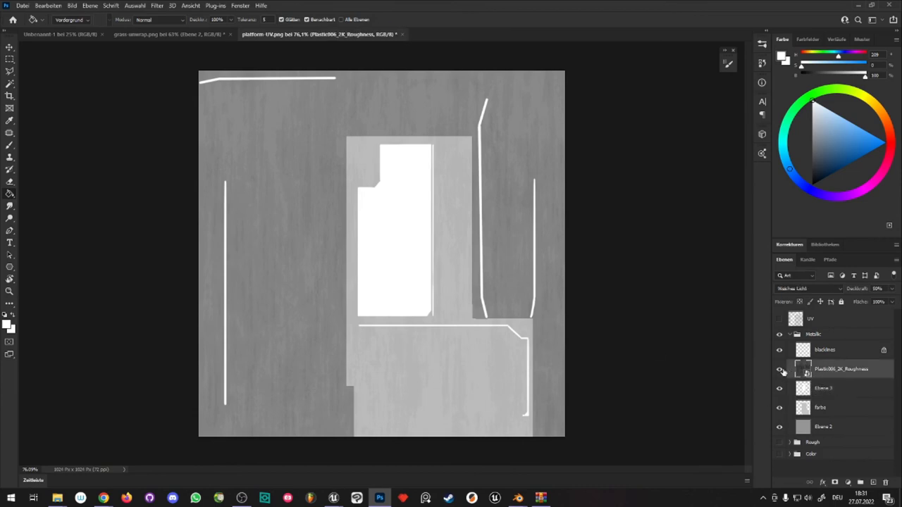
pyautogui.click(779, 371)
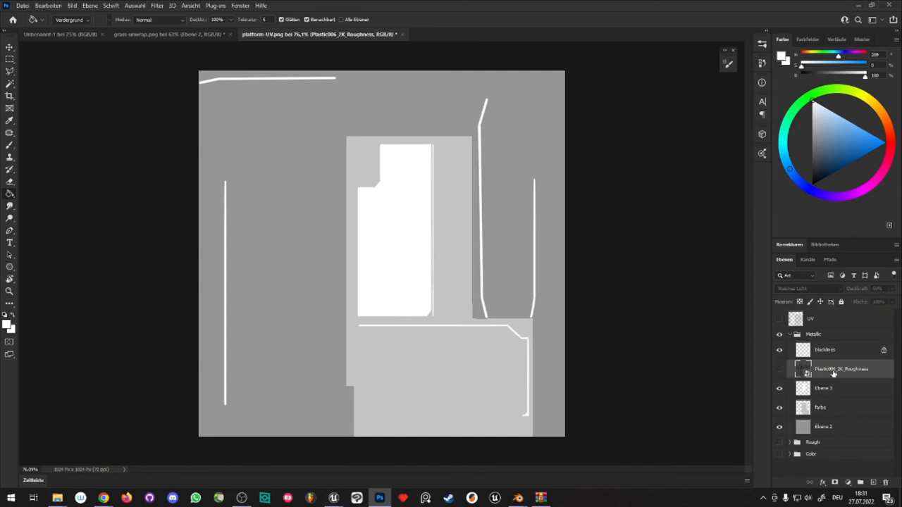
# - Repaint the outline lines on the blacklines layer black
pyautogui.click(821, 351)
pyautogui.press('b')
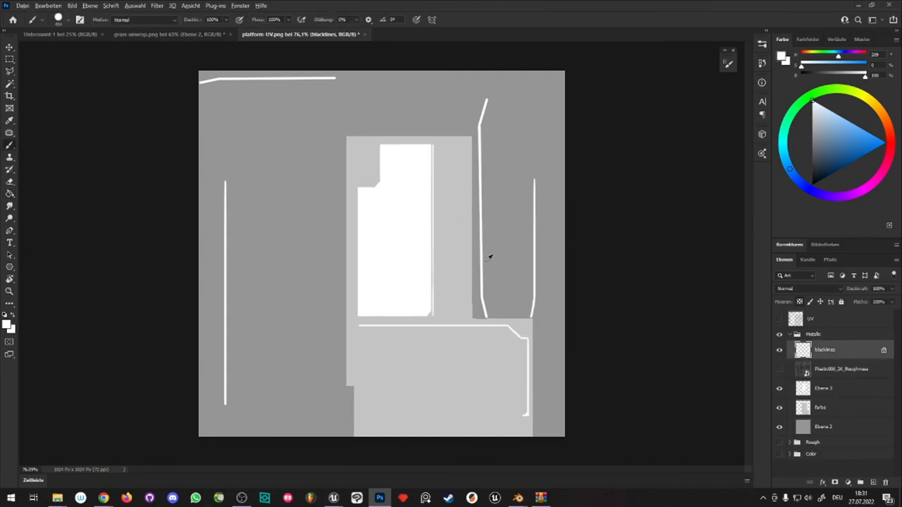
pyautogui.press('x')
pyautogui.moveTo(634, 289)
pyautogui.mouseDown()
pyautogui.moveTo(378, 131)
pyautogui.moveTo(141, 383)
pyautogui.mouseUp()
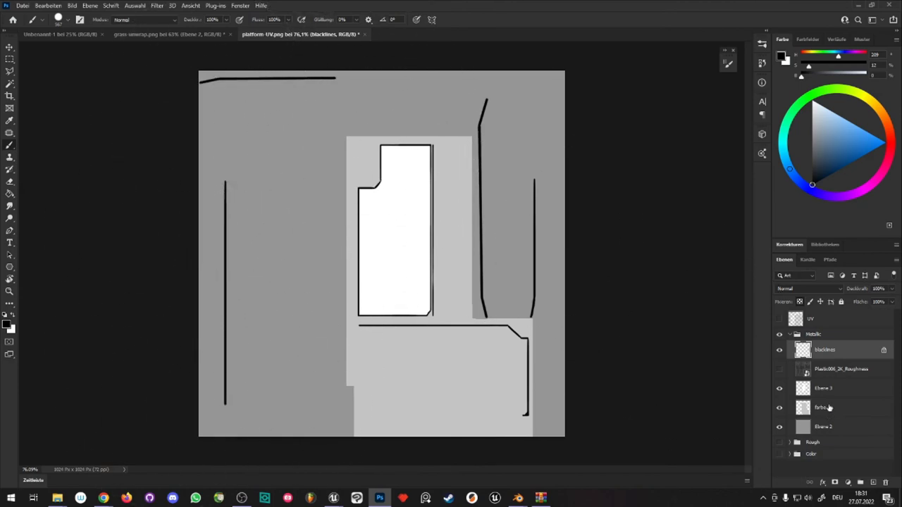
pyautogui.click(819, 391)
pyautogui.click(820, 409)
# - Fill the farbe and Ebene 2 layers solid black
pyautogui.press('g')
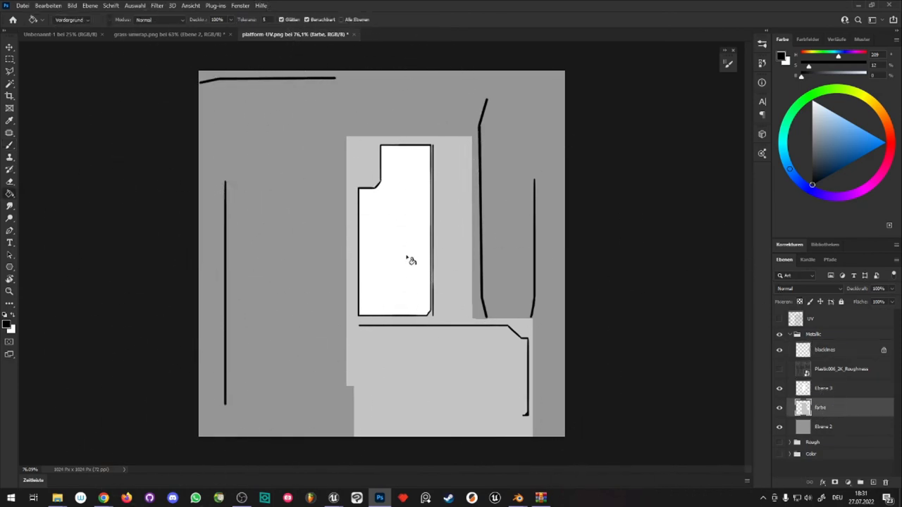
pyautogui.click(412, 261)
pyautogui.click(839, 427)
pyautogui.click(528, 232)
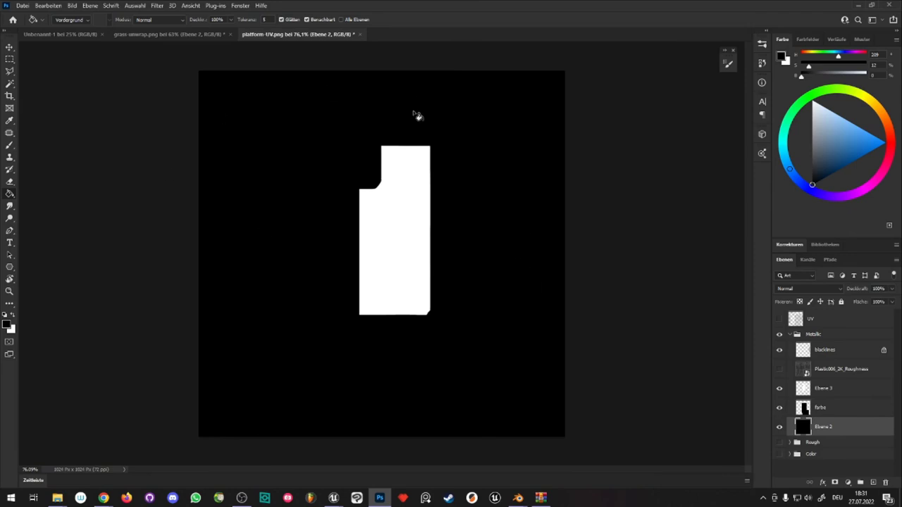
# - Save the metallic map as platform-metallic PNG and switch to the Unreal Editor
pyautogui.click(22, 7)
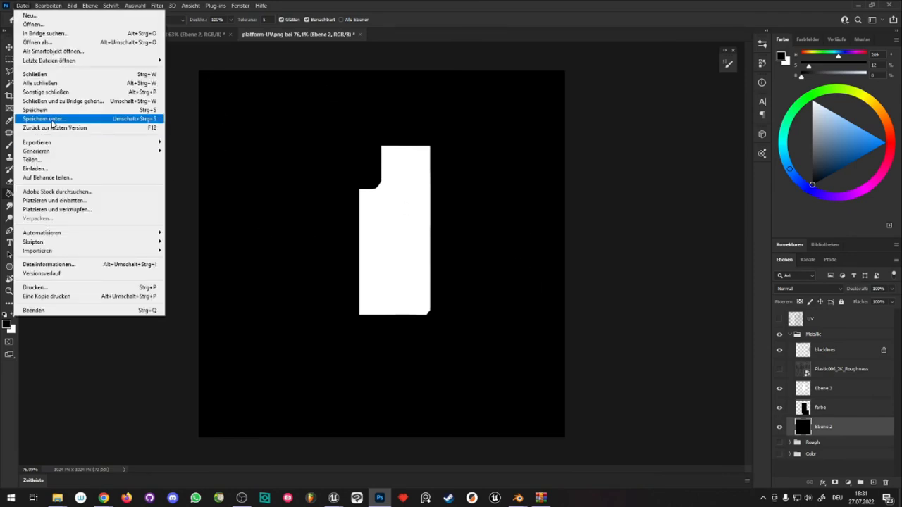
pyautogui.click(46, 119)
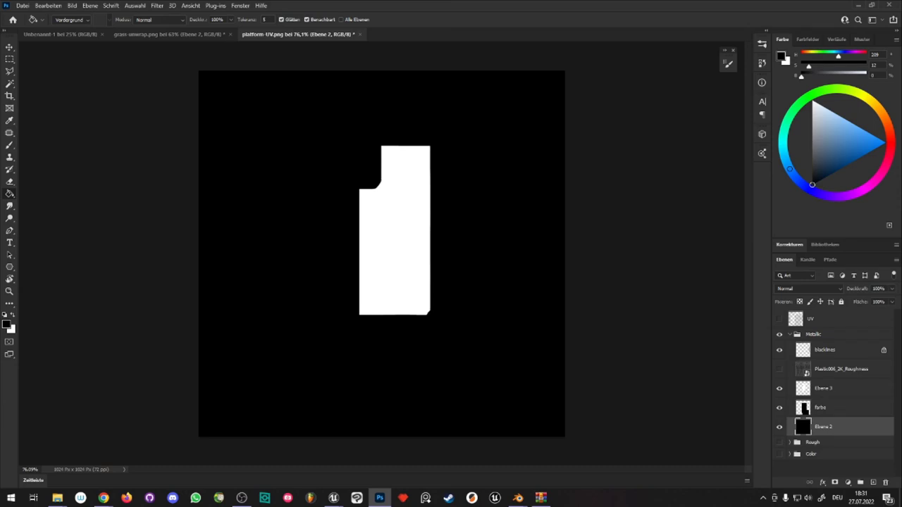
pyautogui.hotkey('ctrl', 's')
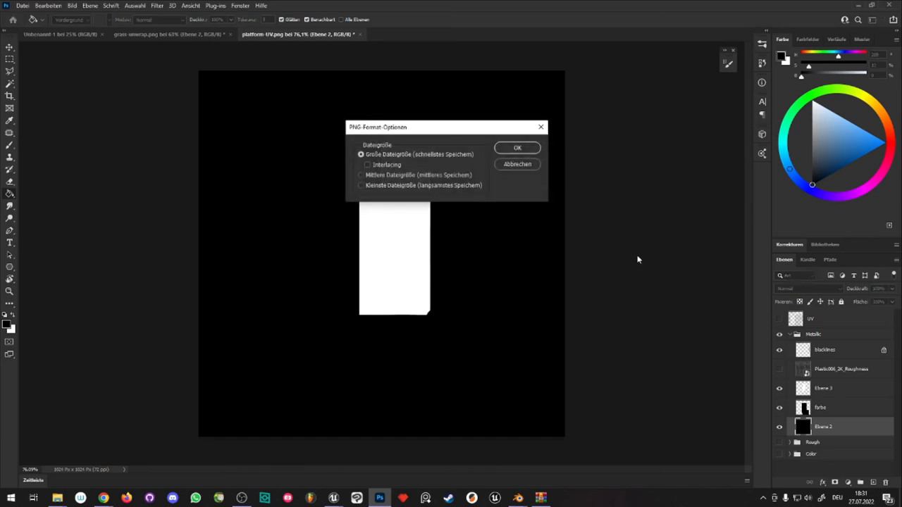
pyautogui.click(522, 149)
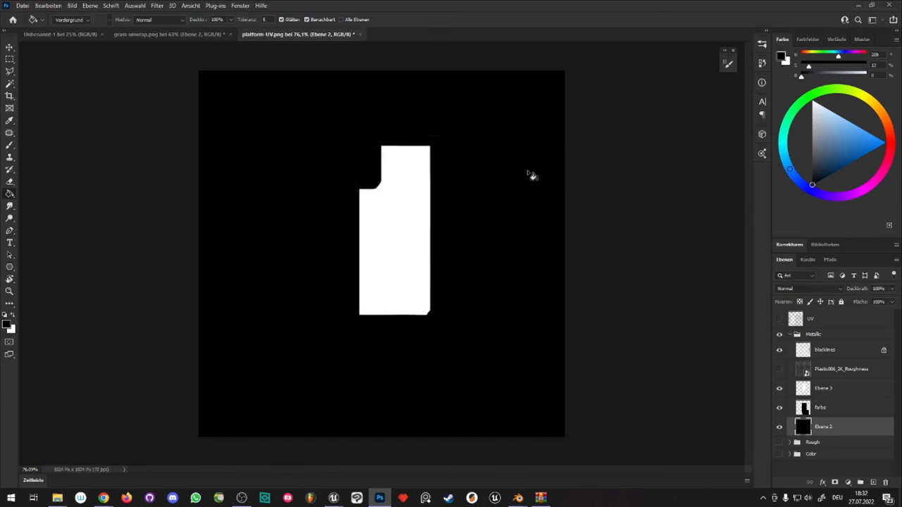
pyautogui.click(859, 5)
pyautogui.moveTo(564, 6); pyautogui.dragTo(514, 24)
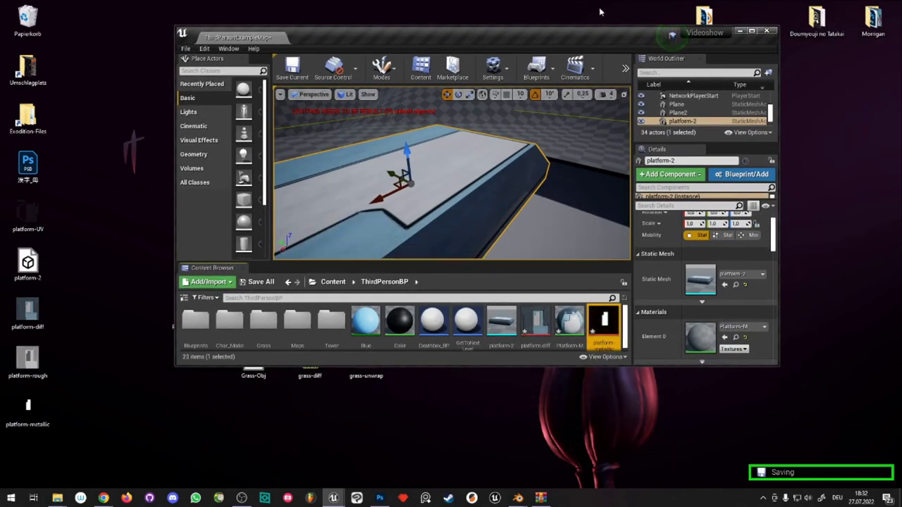
# - In the full-screen editor, wire platform-metallic's RGB into Platform-M's Metallic input and apply the material
pyautogui.doubleClick(603, 35)
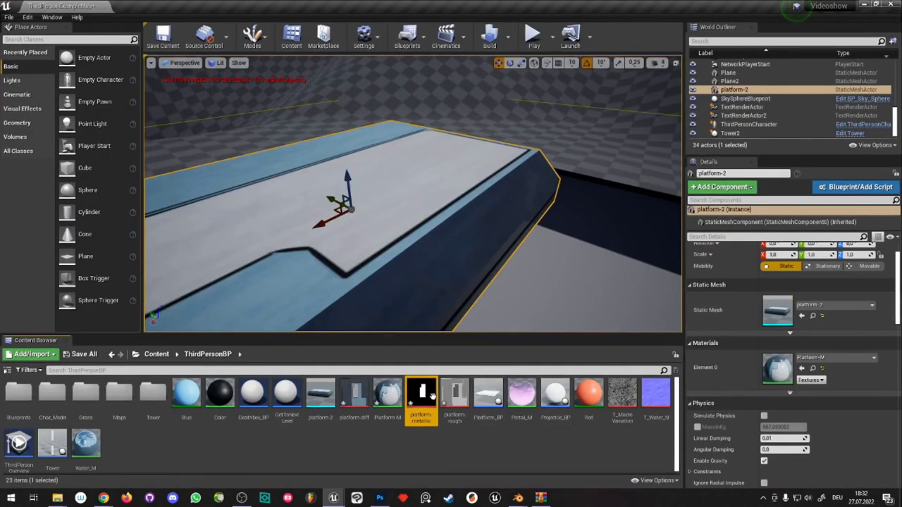
pyautogui.doubleClick(387, 394)
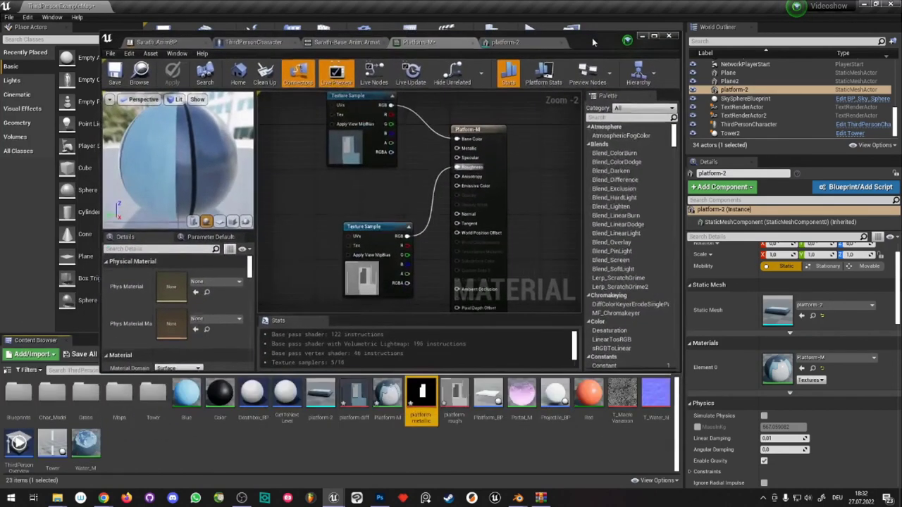
pyautogui.moveTo(421, 398); pyautogui.dragTo(387, 321)
pyautogui.moveTo(311, 207); pyautogui.dragTo(456, 148)
pyautogui.click(172, 73)
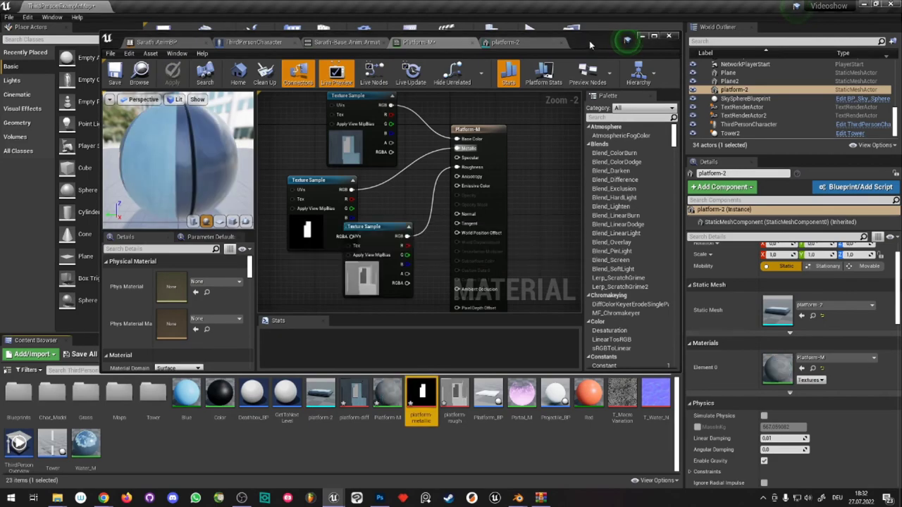
pyautogui.click(669, 35)
# - Orbit to platform-2 and rotate it about 90° with the rotate gizmo so it stands upright
pyautogui.moveTo(413, 190); pyautogui.dragTo(423, 211, button='right')
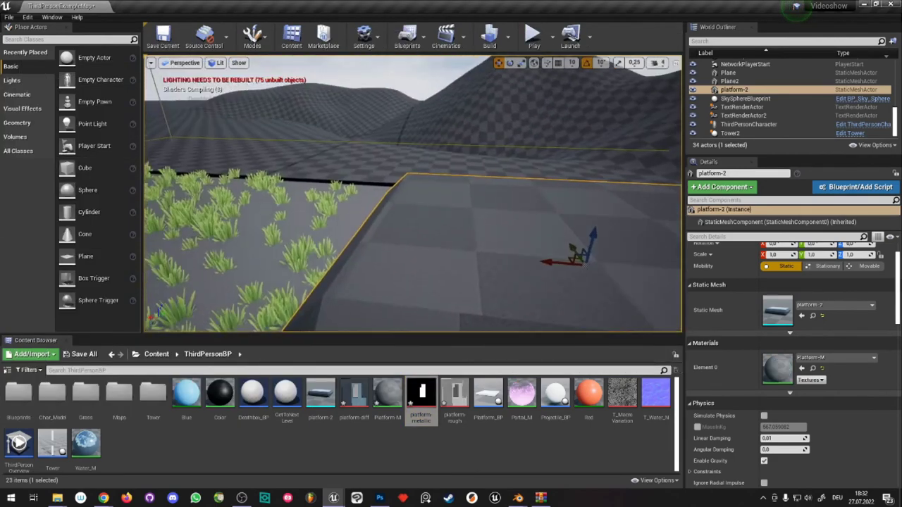
pyautogui.keyDown('alt'); pyautogui.moveTo(413, 190); pyautogui.dragTo(451, 211); pyautogui.keyUp('alt')
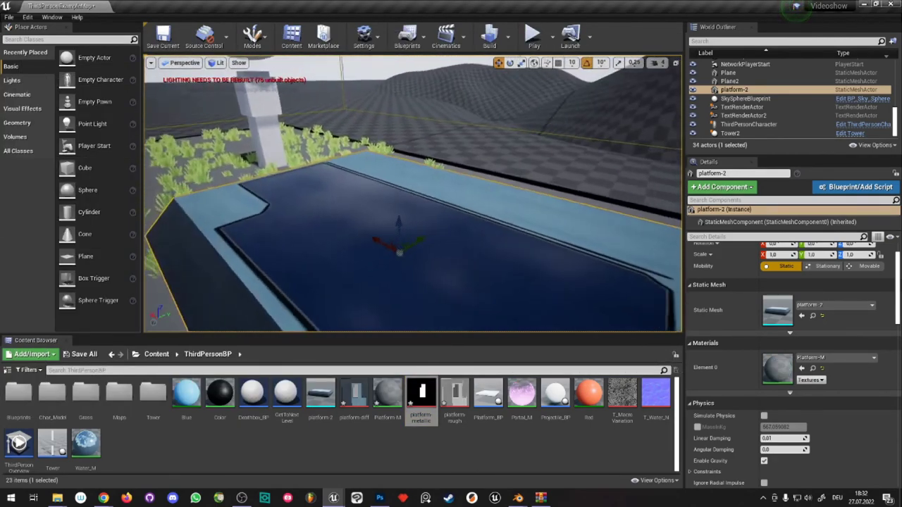
pyautogui.moveTo(433, 186)
pyautogui.mouseDown(button='right')
pyautogui.moveTo(401, 201)
pyautogui.moveTo(501, 129)
pyautogui.mouseUp(button='right')
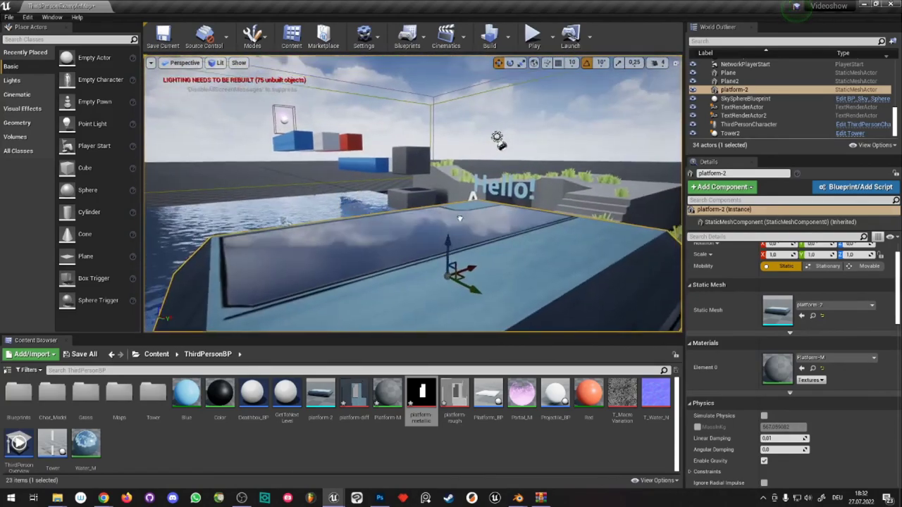
pyautogui.moveTo(413, 194); pyautogui.dragTo(423, 201, button='right')
pyautogui.press('e')
pyautogui.moveTo(423, 262); pyautogui.dragTo(437, 310)
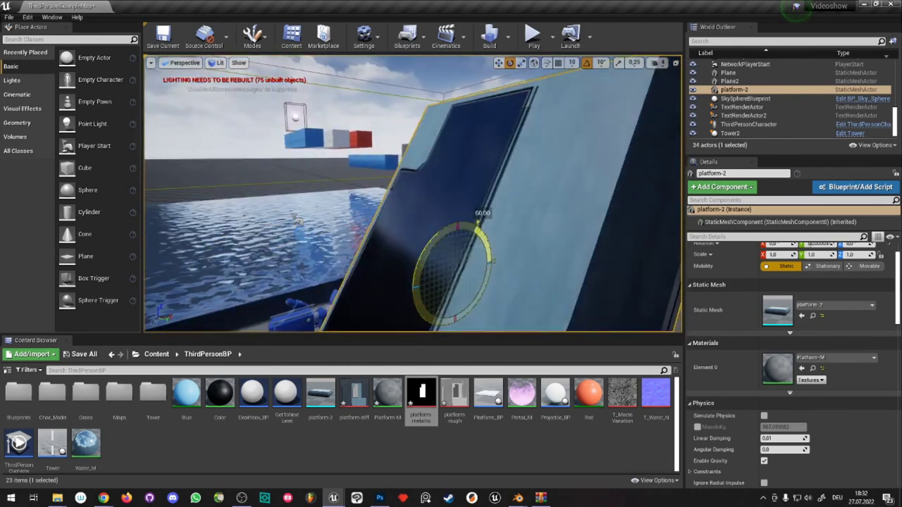
pyautogui.moveTo(423, 212); pyautogui.dragTo(493, 212, button='right')
# - Return to the move tool and select the Tower2 actor in the Outliner
pyautogui.moveTo(229, 134)
pyautogui.mouseDown(button='right')
pyautogui.moveTo(451, 282)
pyautogui.moveTo(355, 171)
pyautogui.mouseUp(button='right')
pyautogui.press('w')
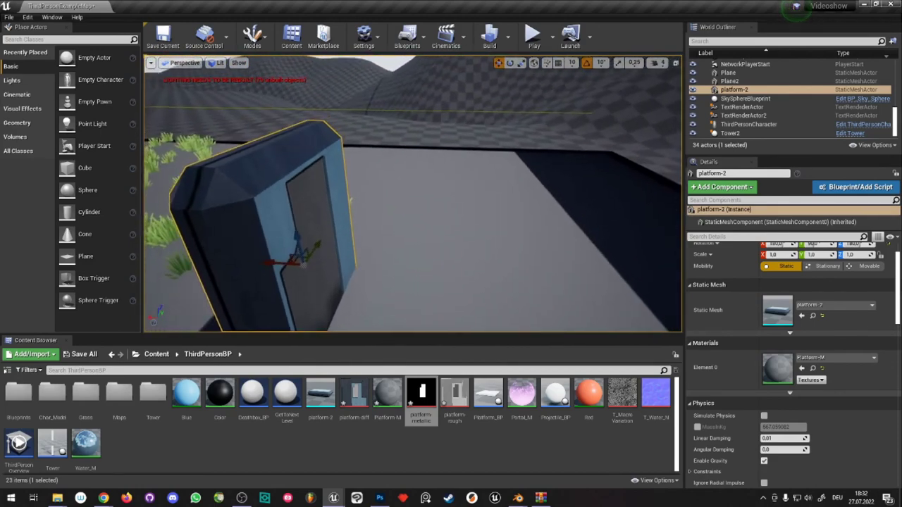
pyautogui.click(351, 91)
pyautogui.moveTo(350, 92)
pyautogui.mouseDown(button='right')
pyautogui.moveTo(423, 141)
pyautogui.moveTo(480, 148)
pyautogui.mouseUp(button='right')
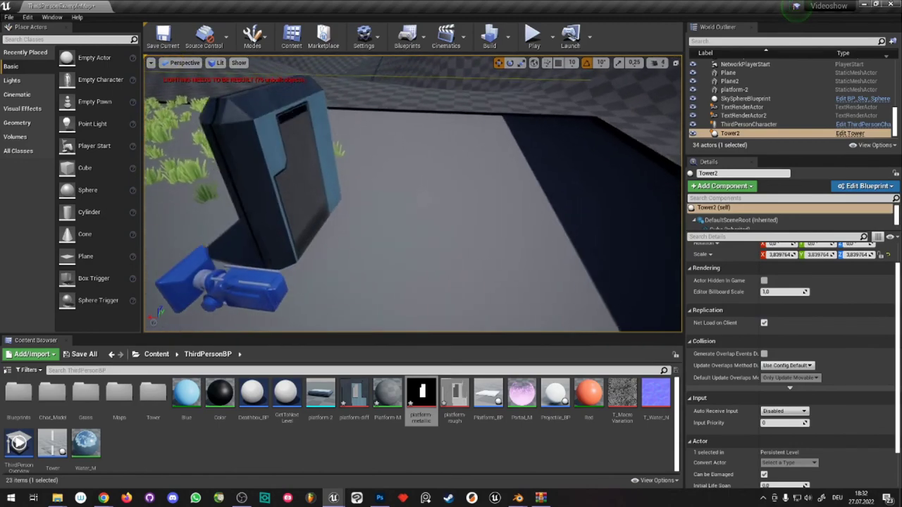
pyautogui.moveTo(100, 176); pyautogui.dragTo(428, 211)
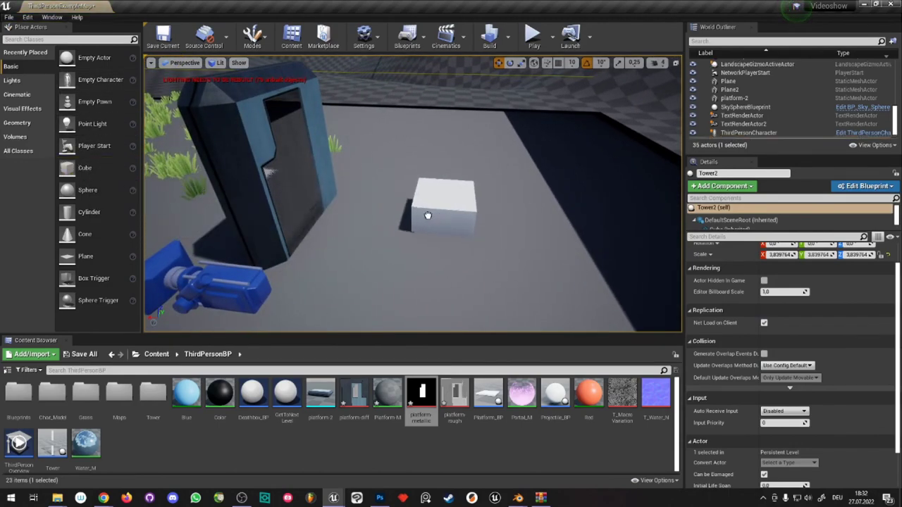
pyautogui.moveTo(429, 211)
pyautogui.mouseDown(button='right')
pyautogui.moveTo(458, 225)
pyautogui.moveTo(354, 250)
pyautogui.mouseUp(button='right')
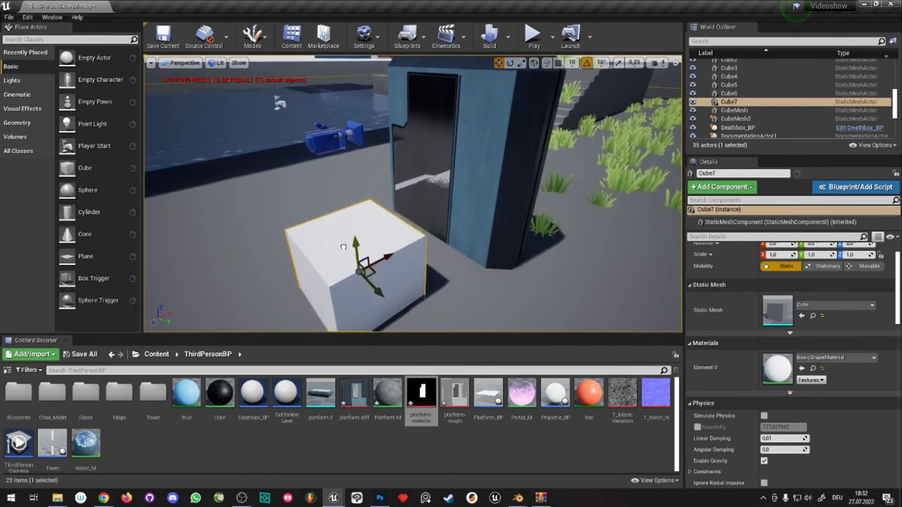
pyautogui.moveTo(353, 250); pyautogui.dragTo(356, 275)
pyautogui.press('r')
pyautogui.moveTo(378, 312); pyautogui.dragTo(451, 332)
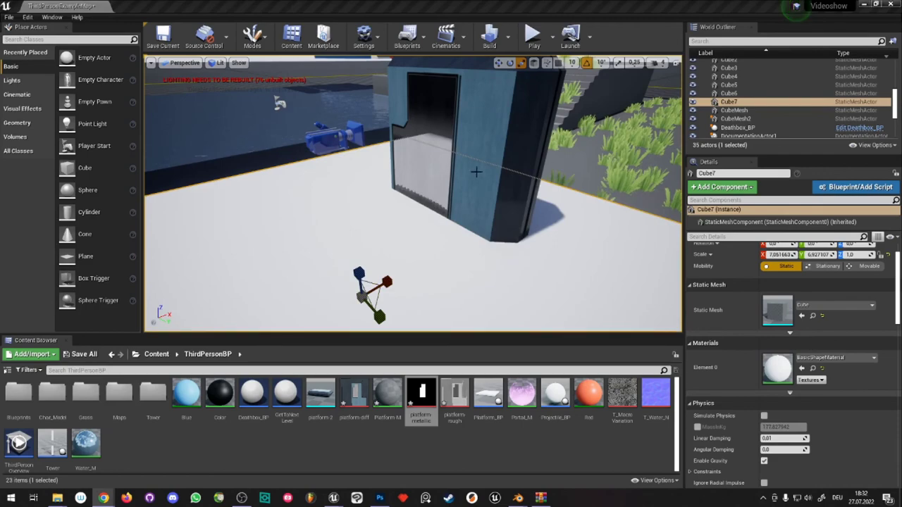
pyautogui.moveTo(479, 172); pyautogui.dragTo(428, 196, button='right')
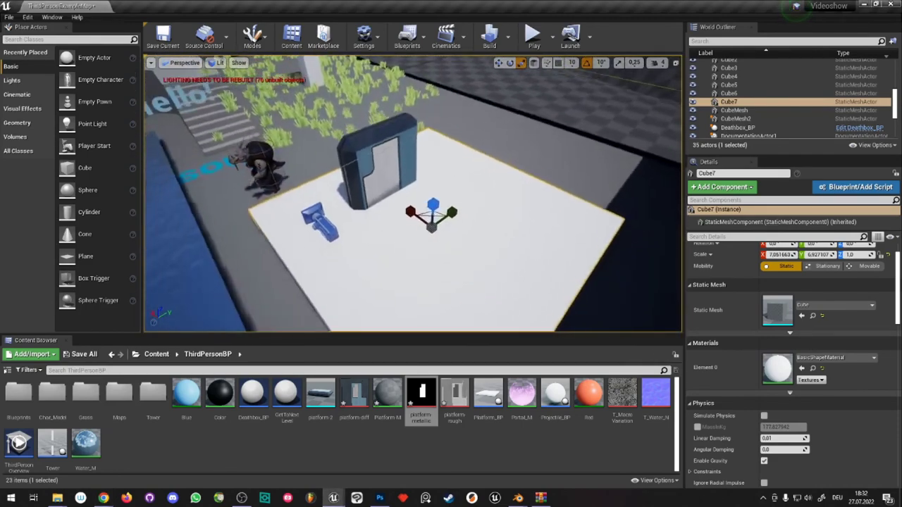
pyautogui.press('Delete')
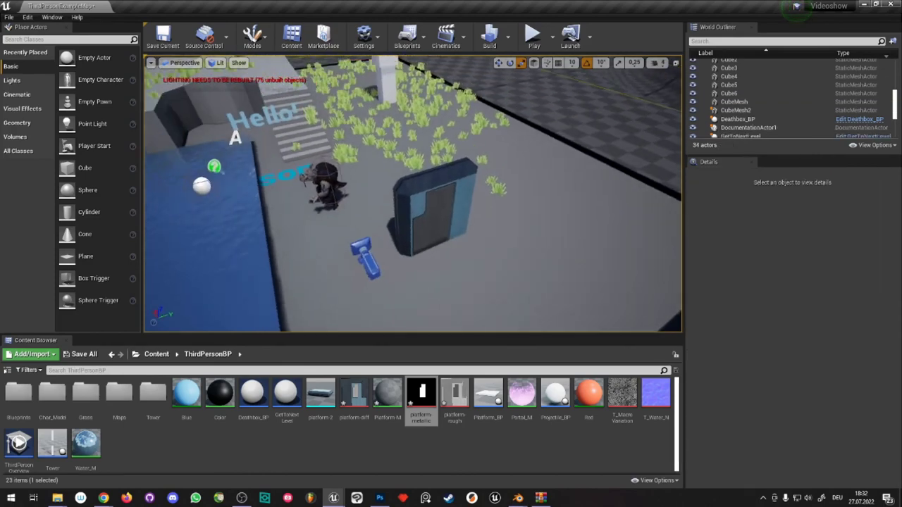
pyautogui.click(418, 266)
pyautogui.press('e')
pyautogui.moveTo(418, 265); pyautogui.dragTo(434, 320)
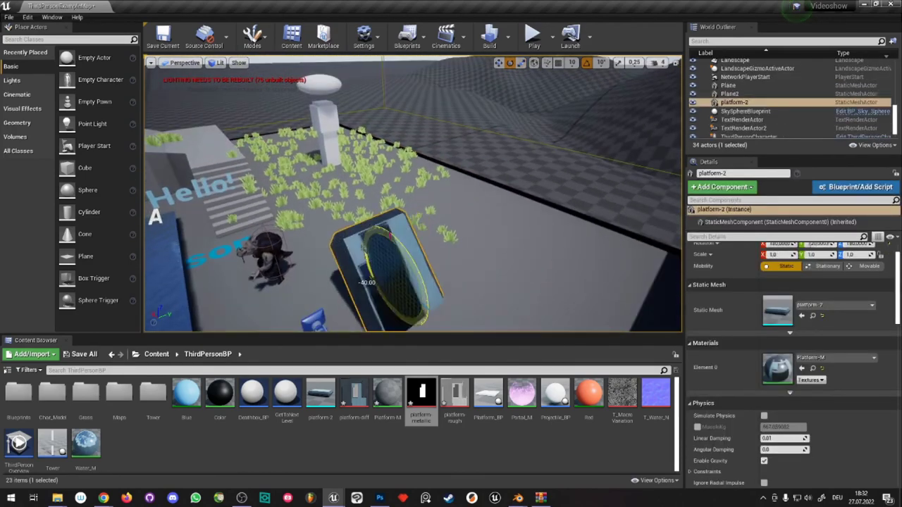
pyautogui.moveTo(433, 321)
pyautogui.mouseDown(button='right')
pyautogui.moveTo(451, 311)
pyautogui.moveTo(423, 296)
pyautogui.moveTo(578, 76)
pyautogui.mouseUp(button='right')
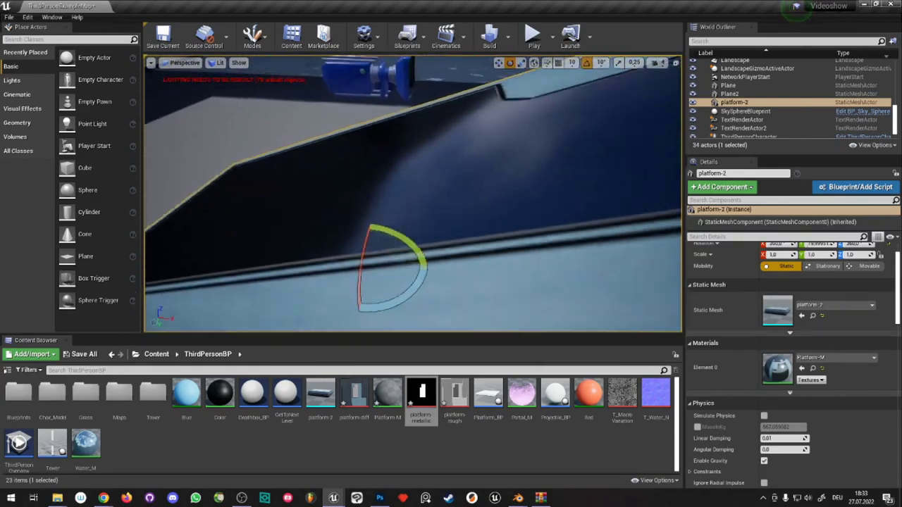
pyautogui.press('f')
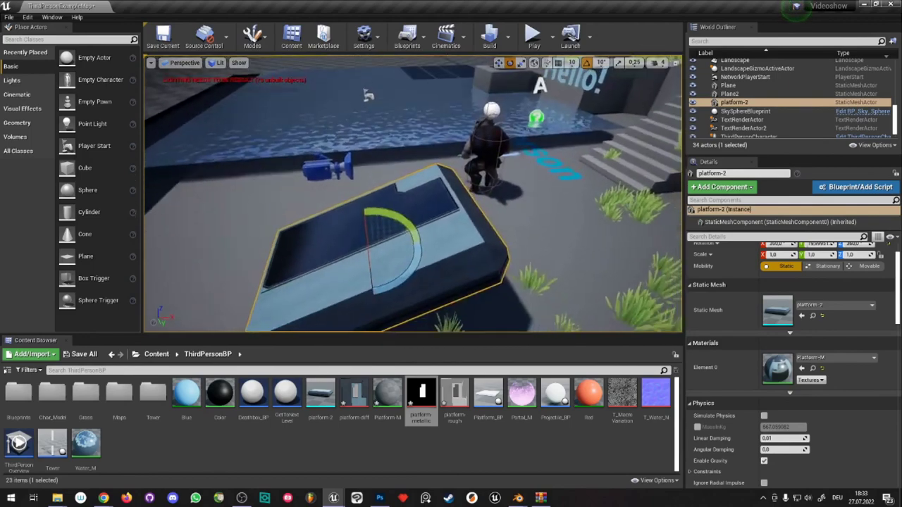
pyautogui.keyDown('alt'); pyautogui.moveTo(413, 212); pyautogui.dragTo(494, 225); pyautogui.keyUp('alt')
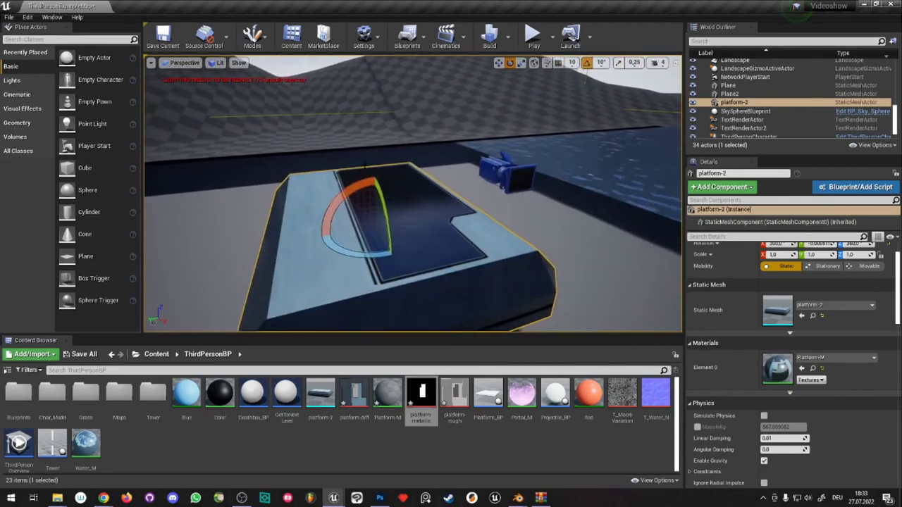
pyautogui.press('w')
pyautogui.moveTo(430, 190)
pyautogui.keyDown('alt'); pyautogui.mouseDown()
pyautogui.moveTo(493, 198)
pyautogui.moveTo(465, 204)
pyautogui.mouseUp(); pyautogui.keyUp('alt')
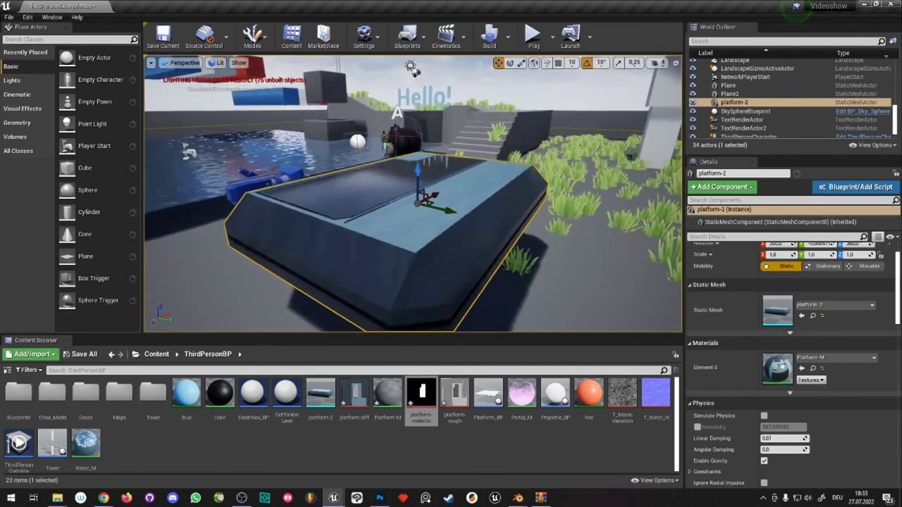
pyautogui.keyDown('alt'); pyautogui.moveTo(338, 303); pyautogui.dragTo(339, 303); pyautogui.keyUp('alt')
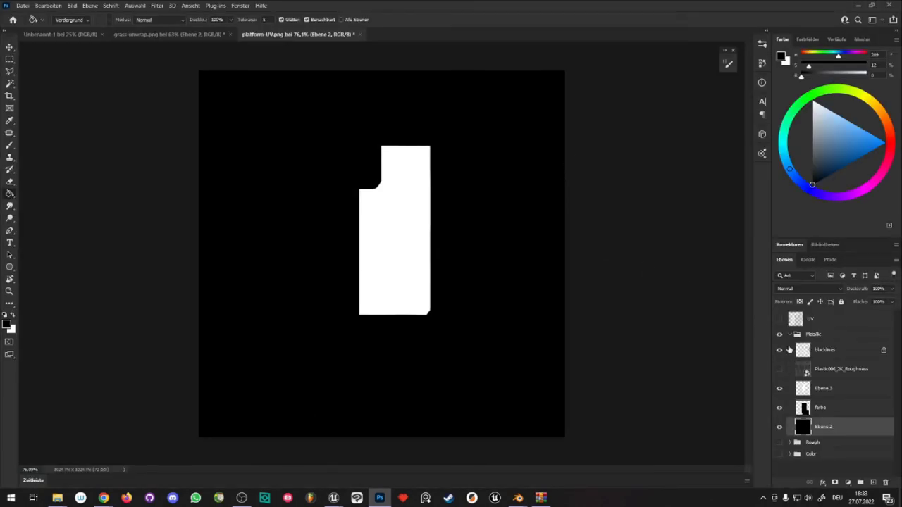
# - Show the UV overlay, hide the Metallic group, and show and select the Rough group
pyautogui.click(779, 319)
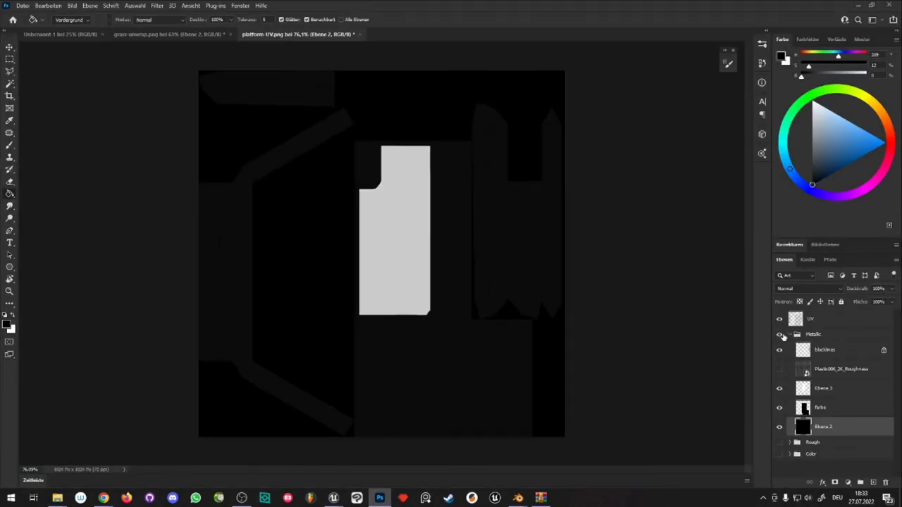
pyautogui.click(789, 336)
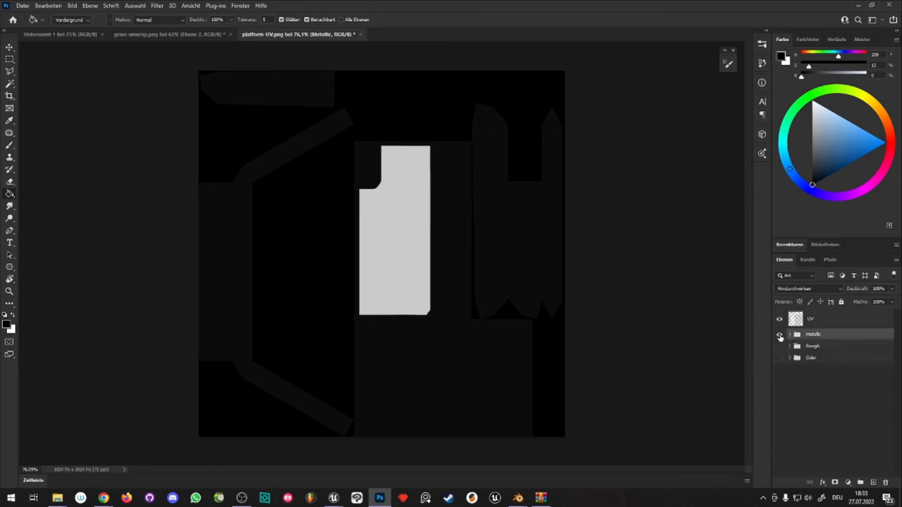
pyautogui.click(780, 335)
pyautogui.click(811, 346)
pyautogui.click(779, 347)
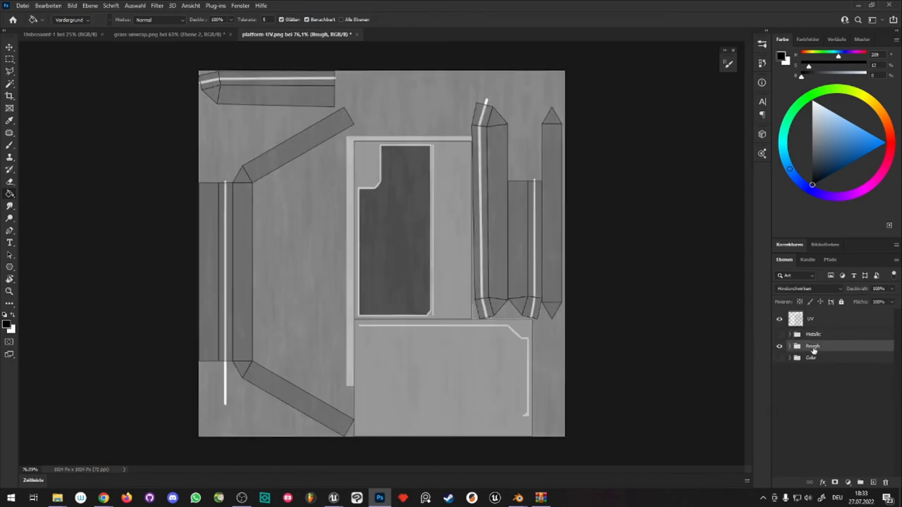
# - Duplicate the Rough group, move the copy above Metallic, and rename it 'height'
pyautogui.hotkey('ctrl', 'j')
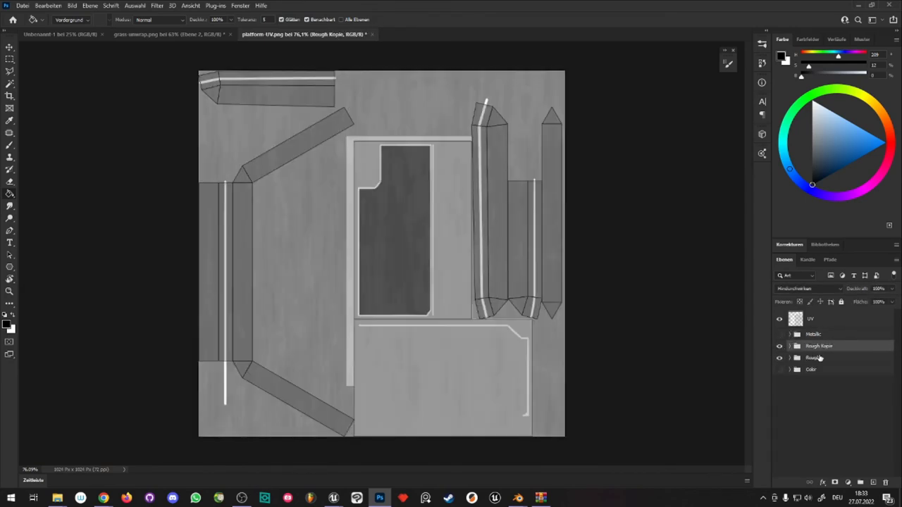
pyautogui.moveTo(817, 352); pyautogui.dragTo(817, 331)
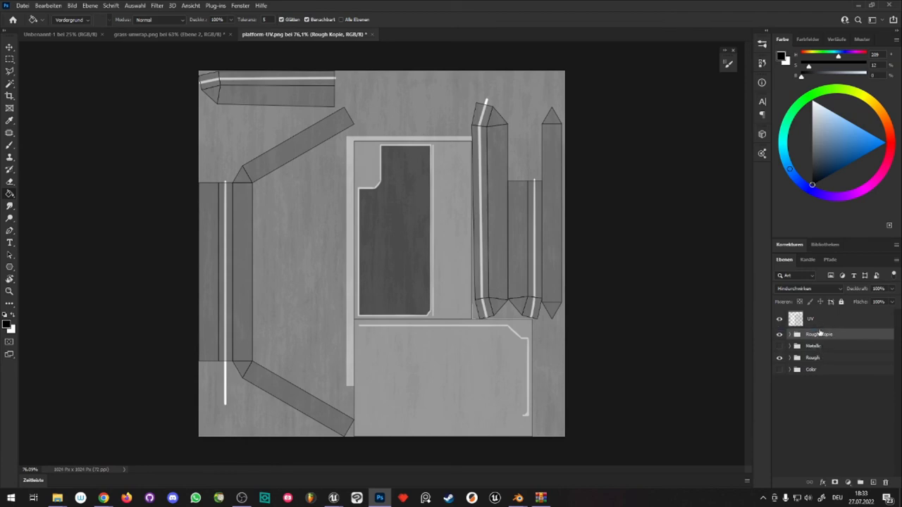
pyautogui.doubleClick(819, 334)
pyautogui.write('height')
pyautogui.press('Return')
pyautogui.click(789, 335)
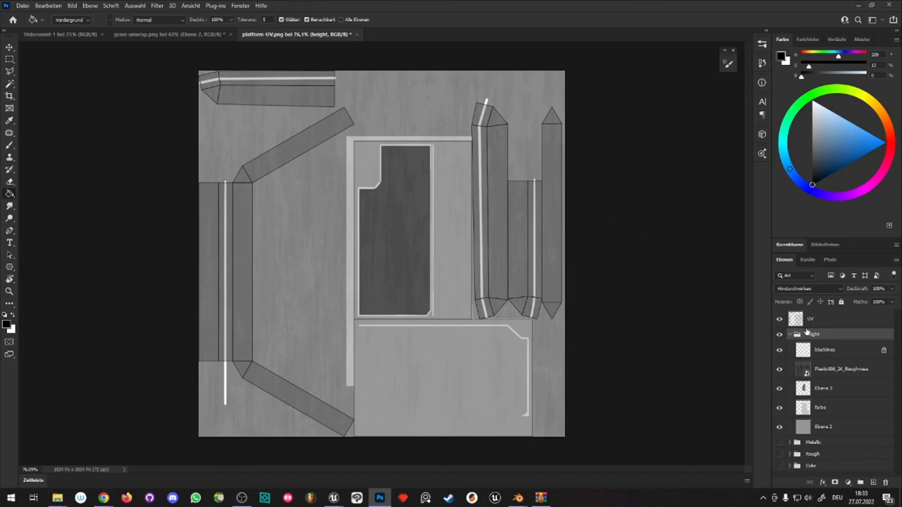
# - On the blacklines layer, paint the white guide lines black with an enlarged brush, then pick mid grey on Ebene 3
pyautogui.click(836, 354)
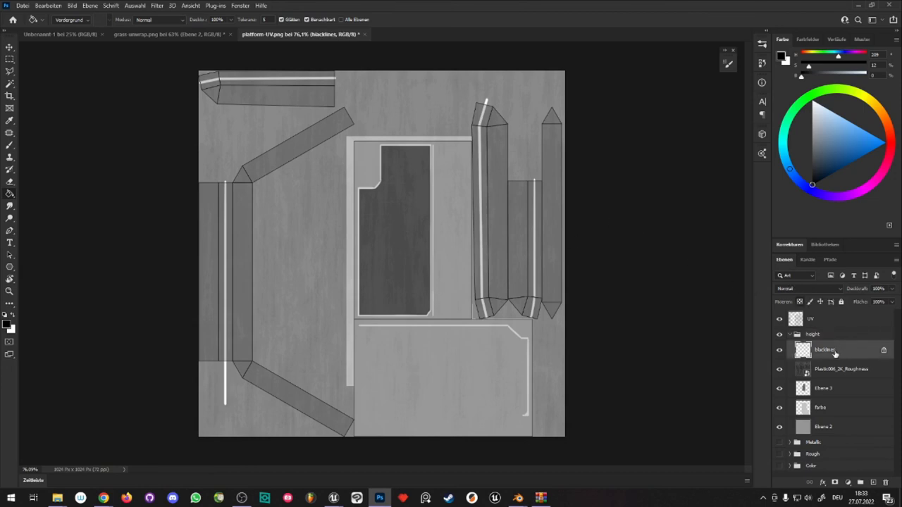
pyautogui.press('b')
pyautogui.keyDown('alt'); pyautogui.moveTo(343, 303); pyautogui.dragTo(359, 301, button='right'); pyautogui.keyUp('alt')
pyautogui.rightClick(359, 301)
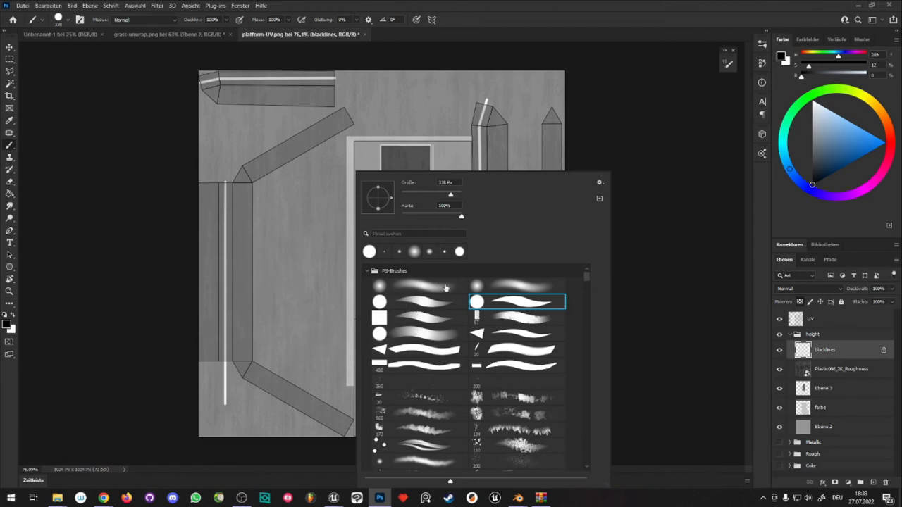
pyautogui.keyDown('alt'); pyautogui.moveTo(282, 188); pyautogui.dragTo(303, 185, button='right'); pyautogui.keyUp('alt')
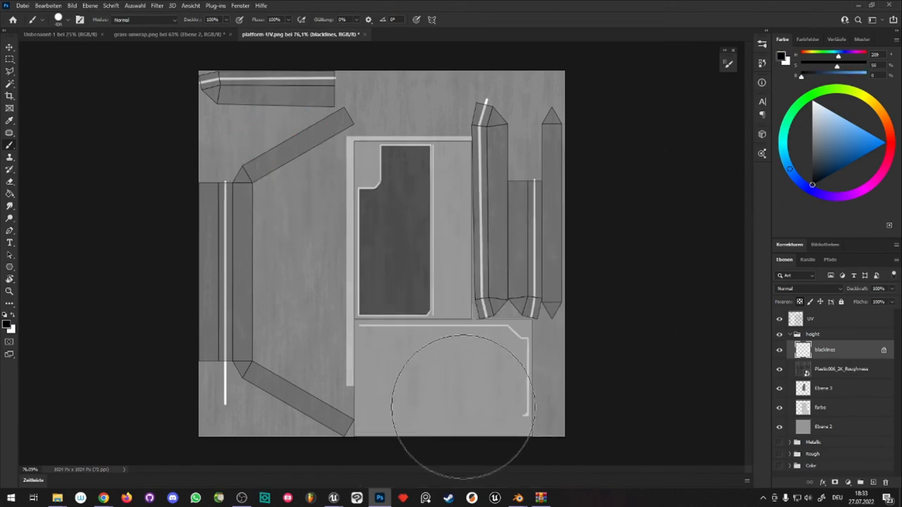
pyautogui.moveTo(463, 406)
pyautogui.mouseDown()
pyautogui.moveTo(517, 396)
pyautogui.moveTo(529, 191)
pyautogui.moveTo(413, 121)
pyautogui.moveTo(353, 420)
pyautogui.moveTo(323, 30)
pyautogui.moveTo(201, 332)
pyautogui.moveTo(231, 171)
pyautogui.mouseUp()
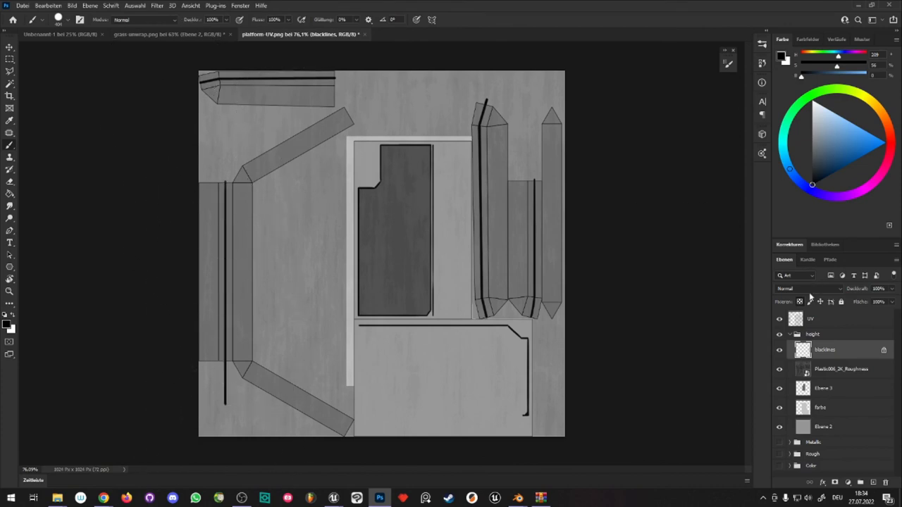
pyautogui.click(815, 392)
pyautogui.moveTo(822, 150); pyautogui.dragTo(803, 137)
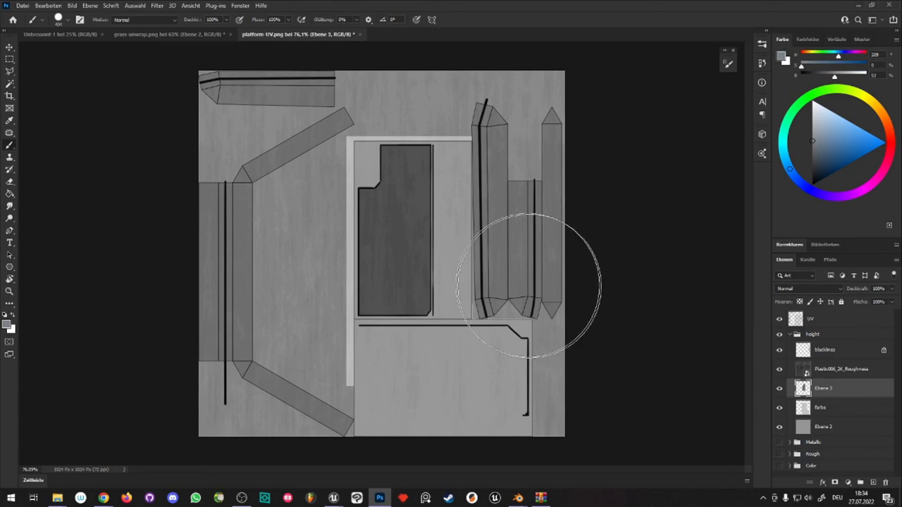
# - Bucket-fill the central panel mid grey on Ebene 3 and the surrounding area on farbe
pyautogui.press('g')
pyautogui.click(400, 265)
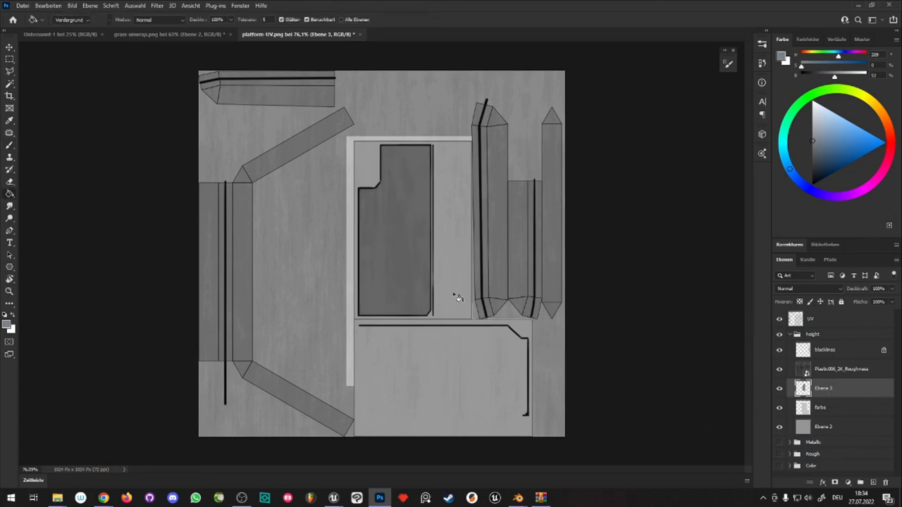
pyautogui.click(819, 407)
pyautogui.click(465, 238)
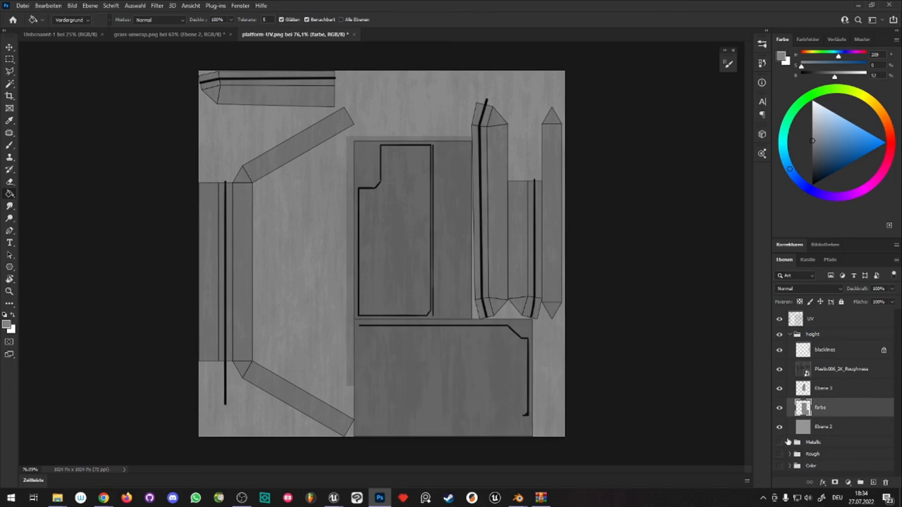
# - Refill the area around the panel and lower block on farbe with a lighter grey
pyautogui.click(821, 427)
pyautogui.keyDown('alt'); pyautogui.scroll(-5, 507, 282); pyautogui.keyUp('alt')
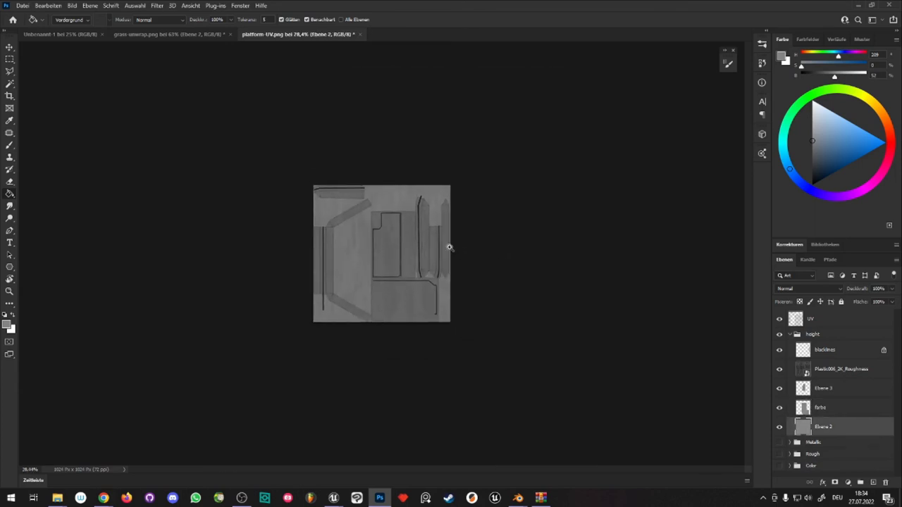
pyautogui.keyDown('alt'); pyautogui.scroll(6, 501, 252); pyautogui.keyUp('alt')
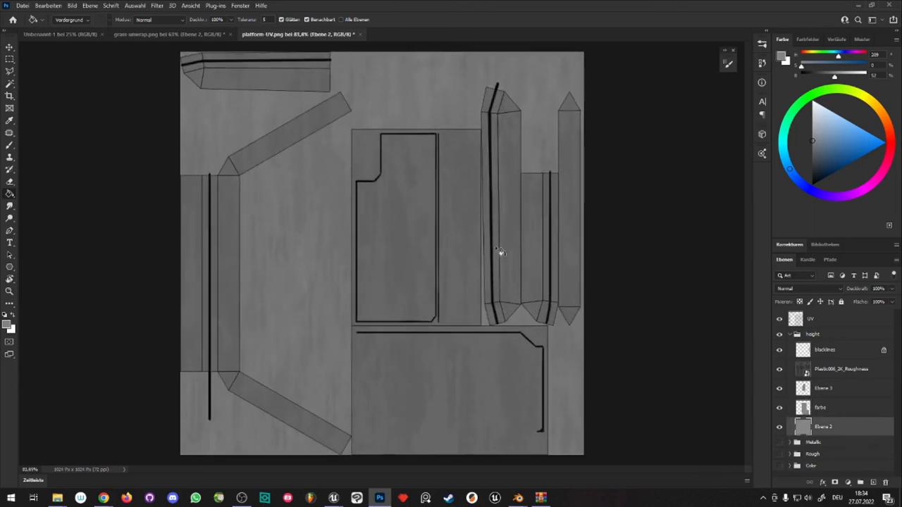
pyautogui.click(827, 392)
pyautogui.click(822, 407)
pyautogui.moveTo(816, 137); pyautogui.dragTo(808, 125)
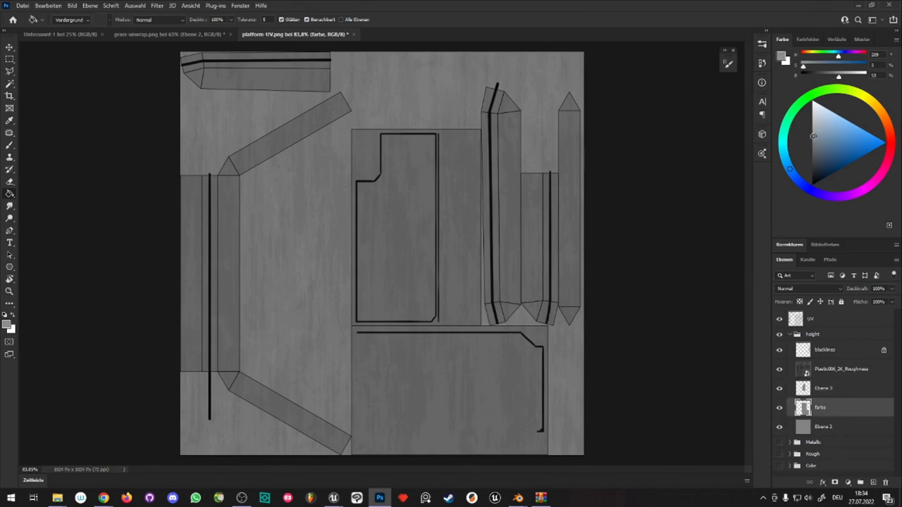
pyautogui.click(455, 238)
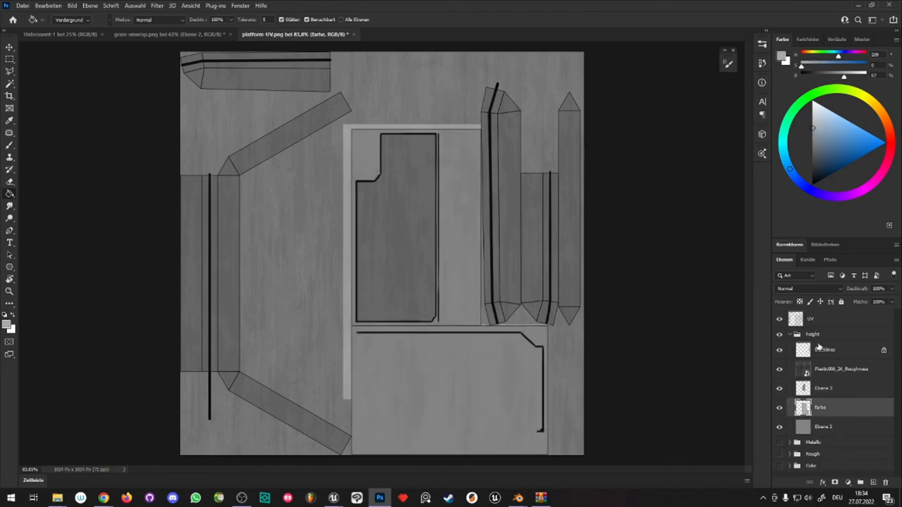
pyautogui.click(826, 392)
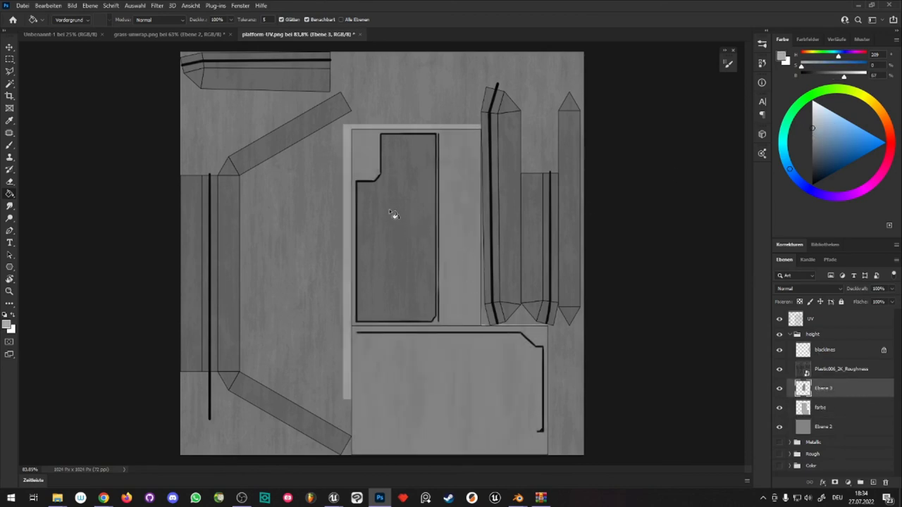
# - Fill the inner panel with near-white grey and hide the UV layout overlay
pyautogui.moveTo(814, 128); pyautogui.dragTo(806, 105)
pyautogui.click(416, 232)
pyautogui.keyDown('alt'); pyautogui.scroll(-4, 430, 257); pyautogui.keyUp('alt')
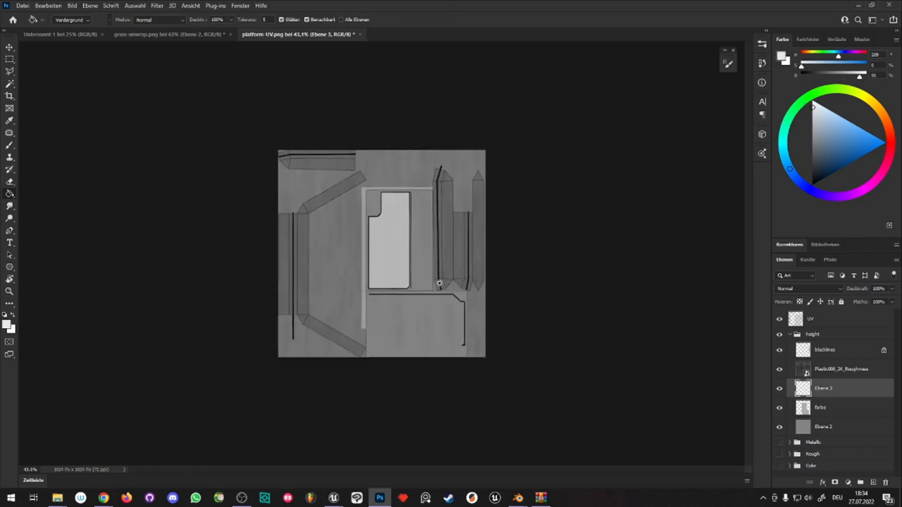
pyautogui.keyDown('alt'); pyautogui.scroll(3, 446, 284); pyautogui.keyUp('alt')
pyautogui.click(778, 320)
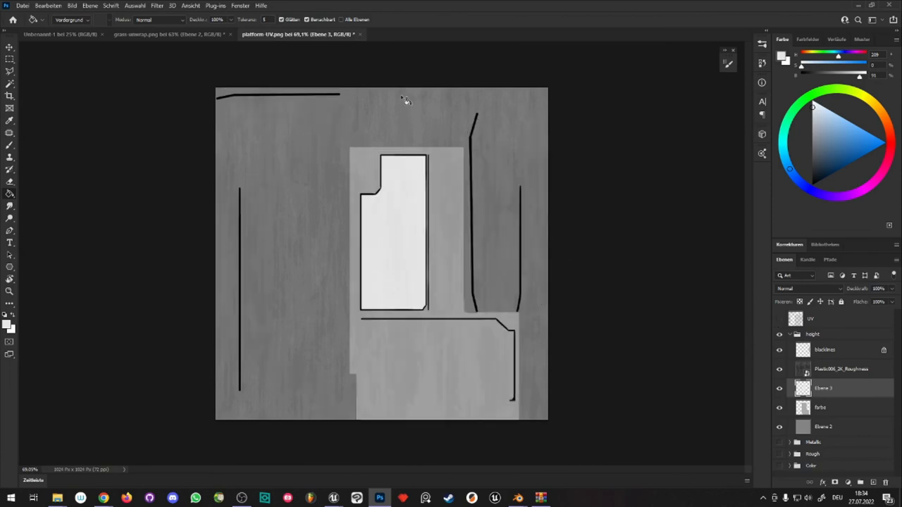
# - Duplicate the height group and merge the copy into a single height Kopie layer
pyautogui.click(797, 336)
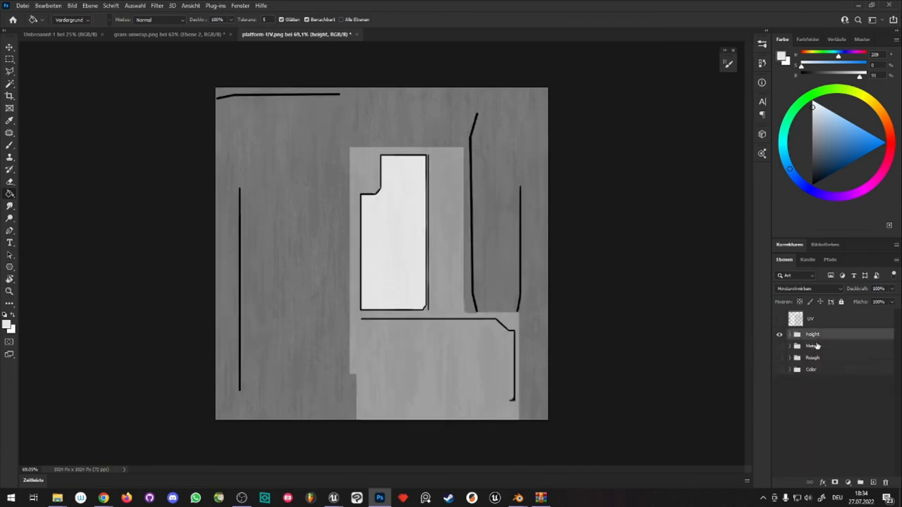
pyautogui.hotkey('ctrl', 'j')
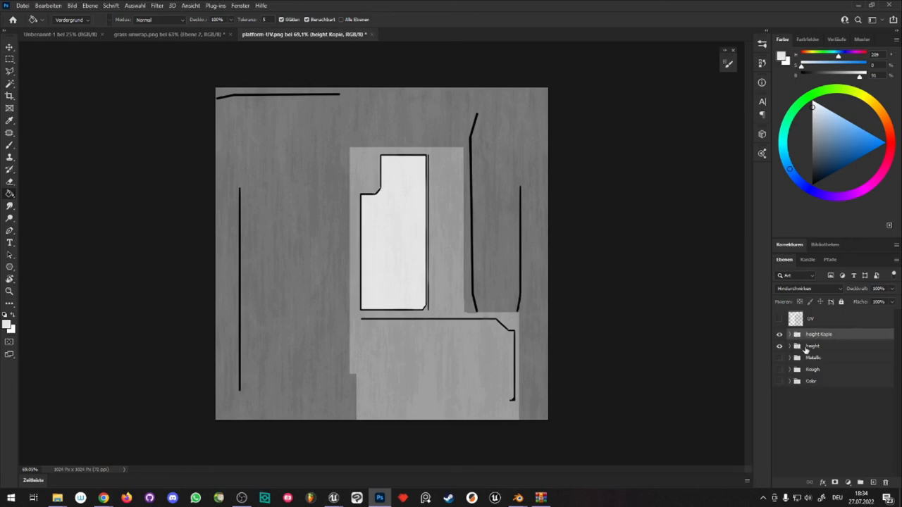
pyautogui.hotkey('ctrl', 'e')
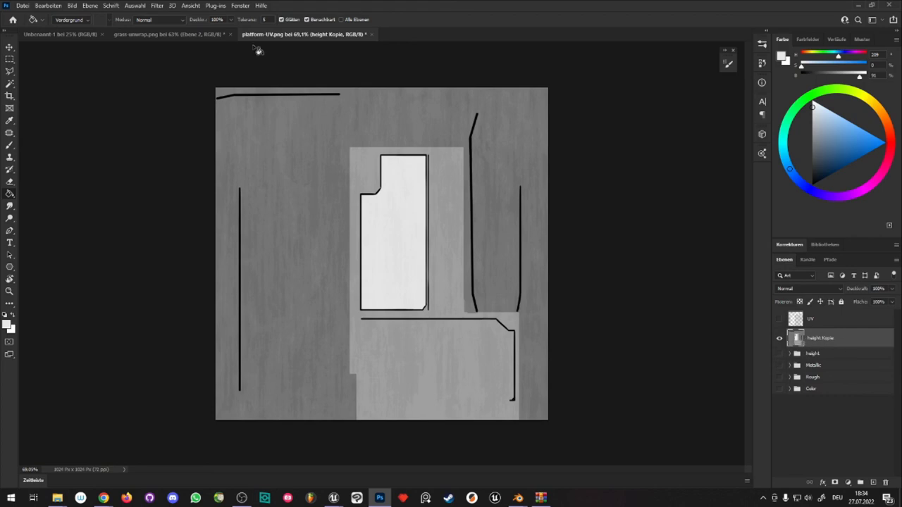
# - Run Filter > 3D > Normalmap generieren on height Kopie, previewing blur 1 and 50% detail scale
pyautogui.click(163, 6)
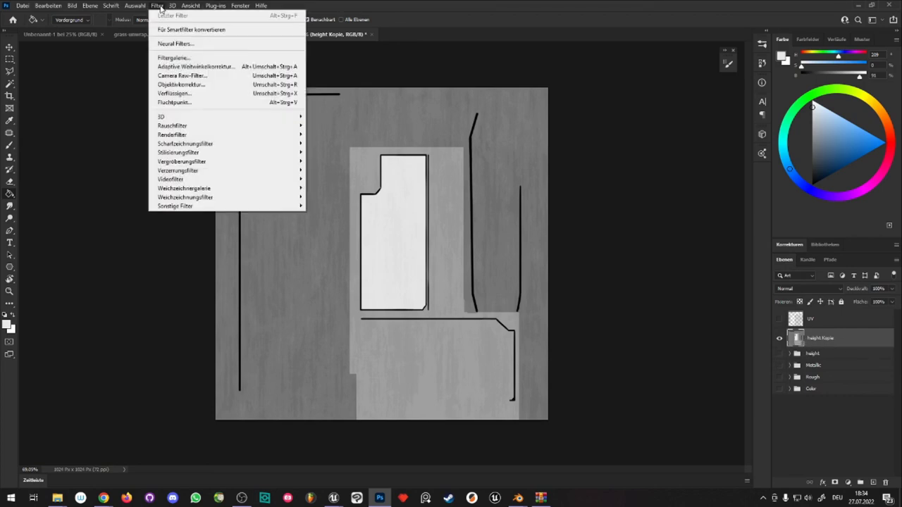
pyautogui.moveTo(232, 117)
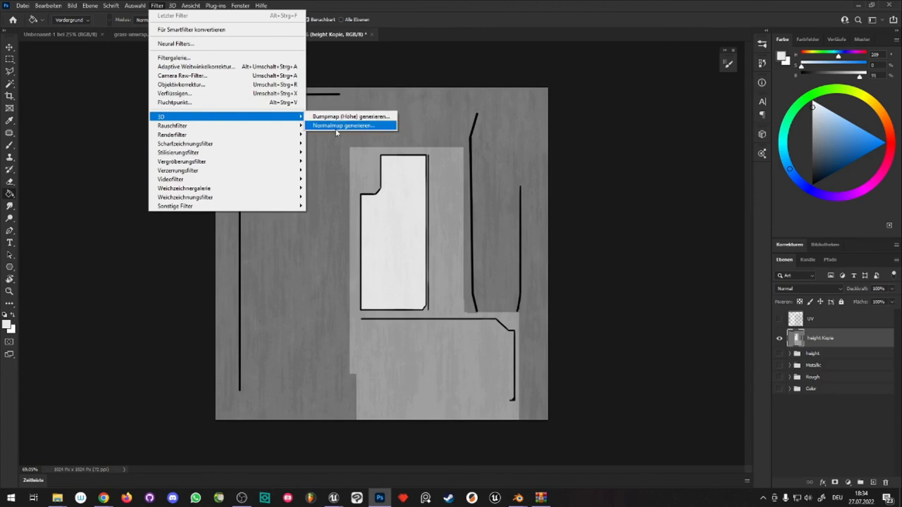
pyautogui.click(339, 125)
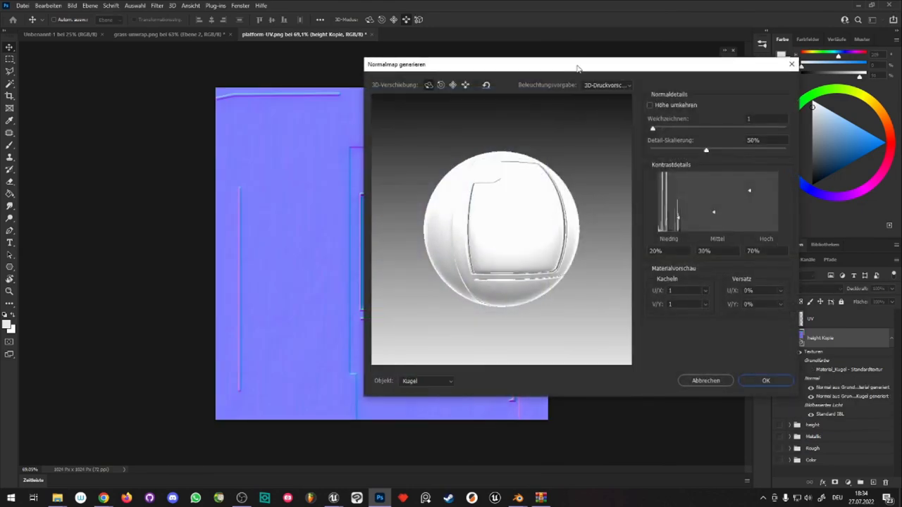
pyautogui.moveTo(585, 68); pyautogui.dragTo(664, 100)
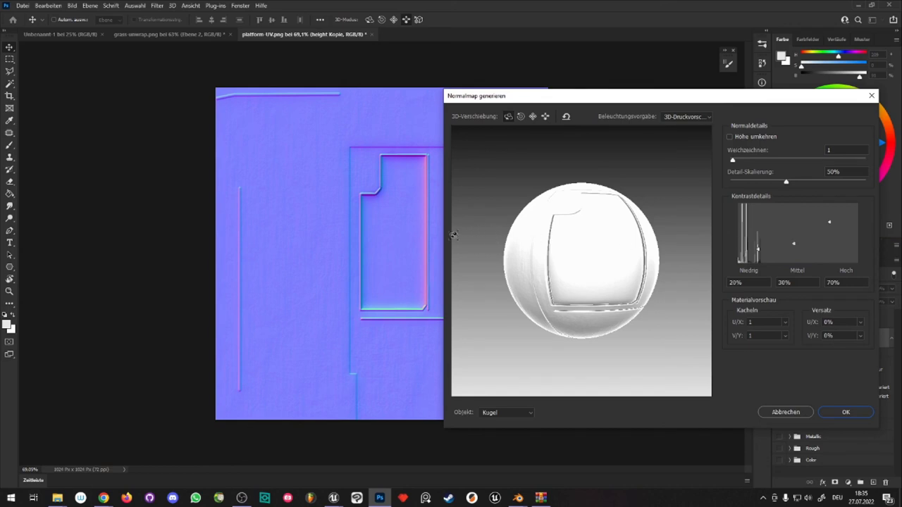
pyautogui.moveTo(677, 98); pyautogui.dragTo(786, 277)
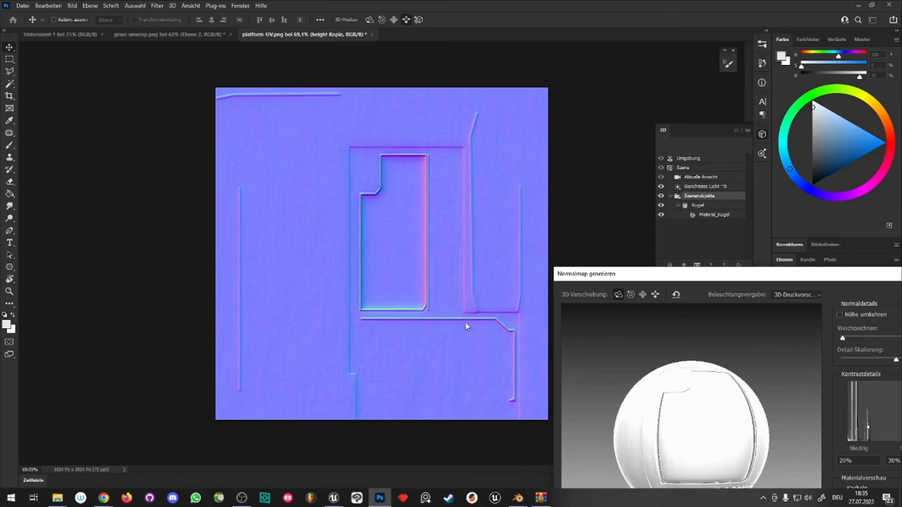
pyautogui.moveTo(739, 282)
pyautogui.mouseDown()
pyautogui.moveTo(463, 67)
pyautogui.moveTo(598, 98)
pyautogui.mouseUp()
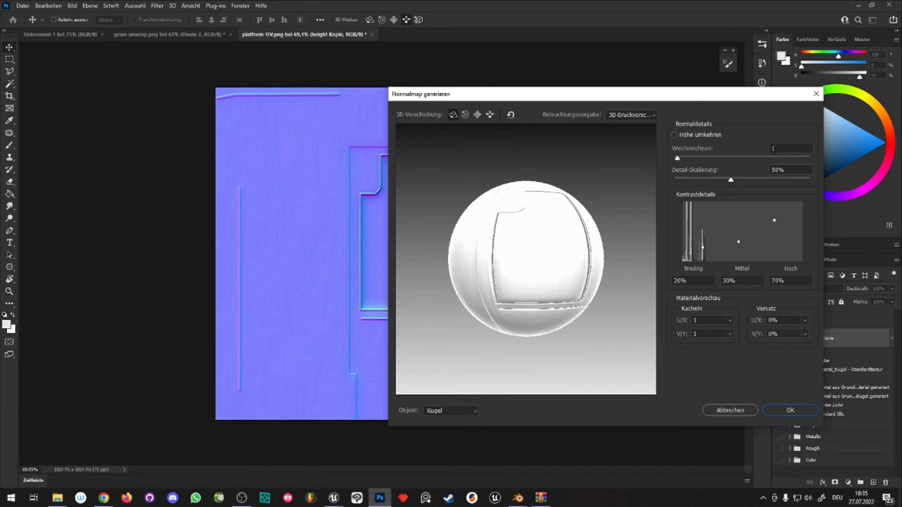
# - Apply the normal map, save it as the PNG platform-normal, and reveal the desktop
pyautogui.click(790, 410)
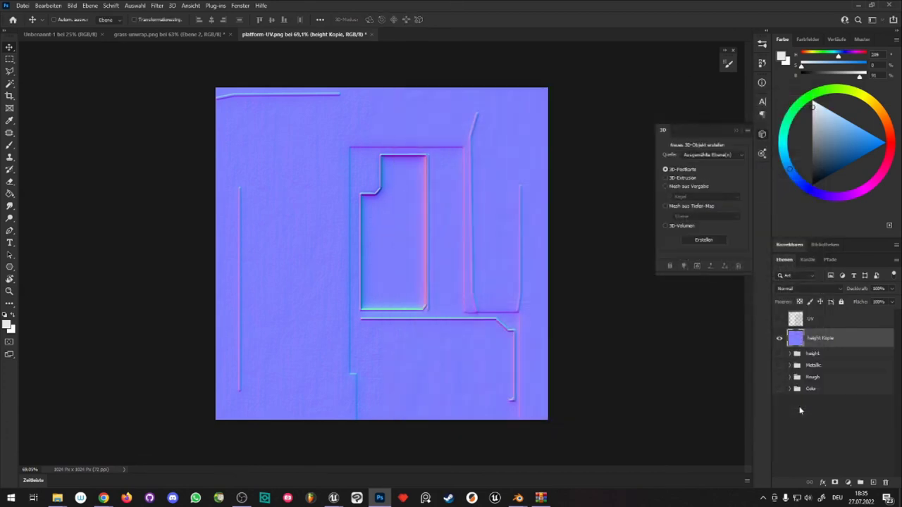
pyautogui.click(30, 9)
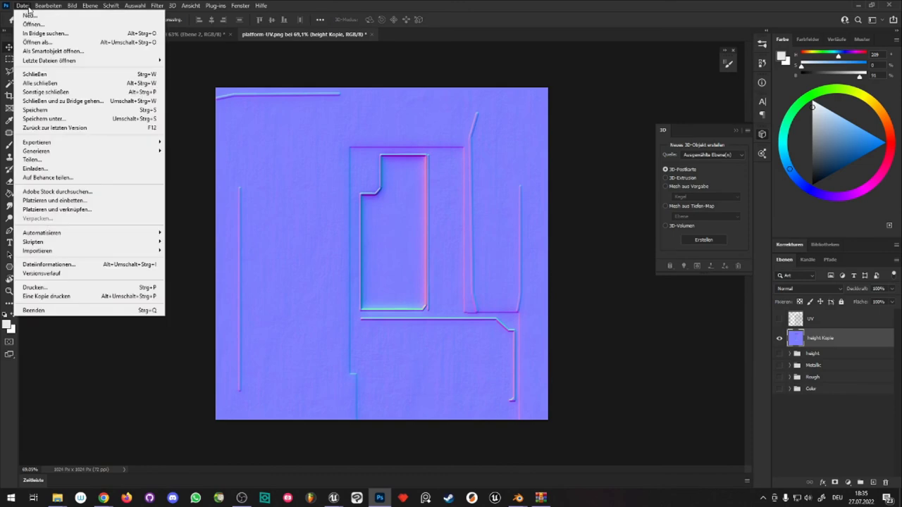
pyautogui.click(61, 119)
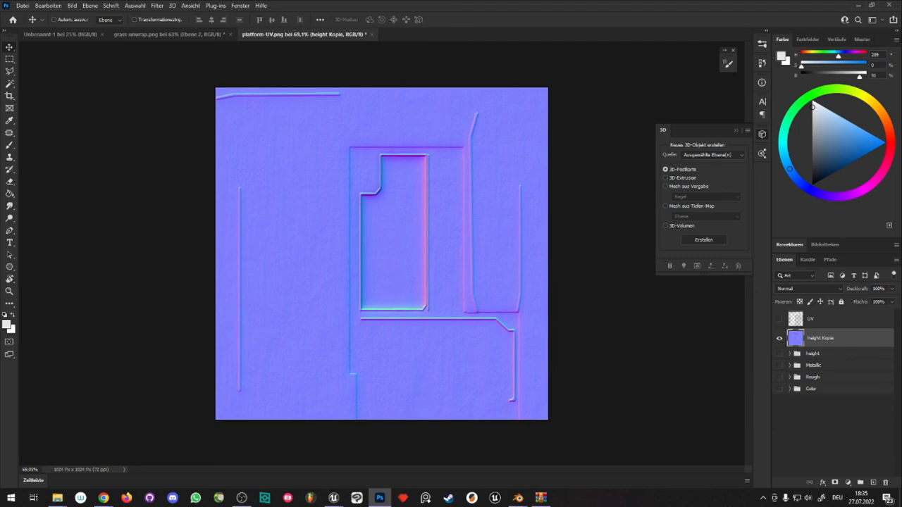
pyautogui.hotkey('ctrl', 's')
pyautogui.click(530, 149)
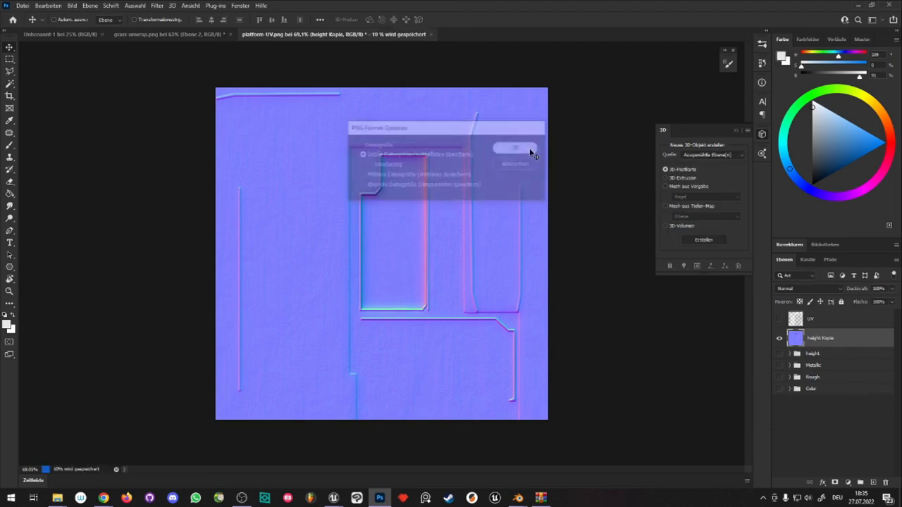
pyautogui.click(859, 5)
pyautogui.moveTo(698, 6)
pyautogui.mouseDown()
pyautogui.moveTo(698, 27)
pyautogui.moveTo(497, 37)
pyautogui.mouseUp()
# - Preview platform-normal, then import it into the ThirdPersonBP content folder
pyautogui.doubleClick(28, 458)
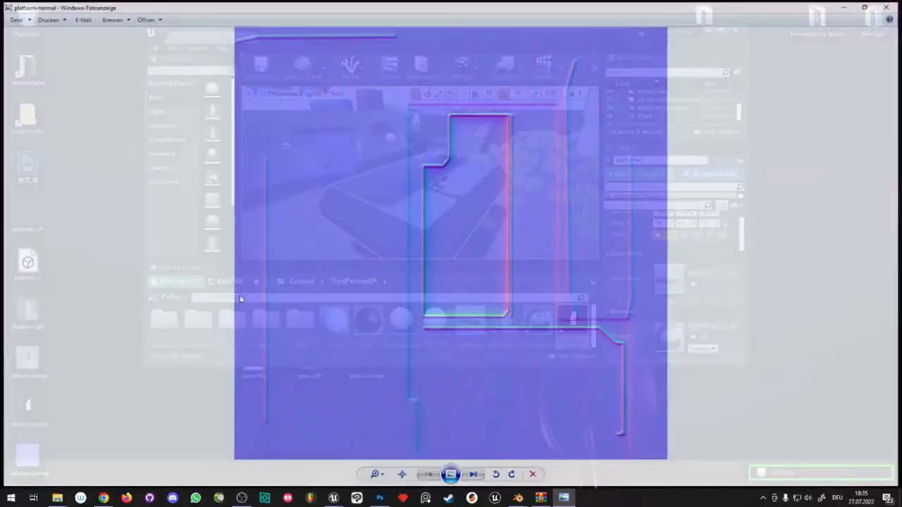
pyautogui.click(888, 5)
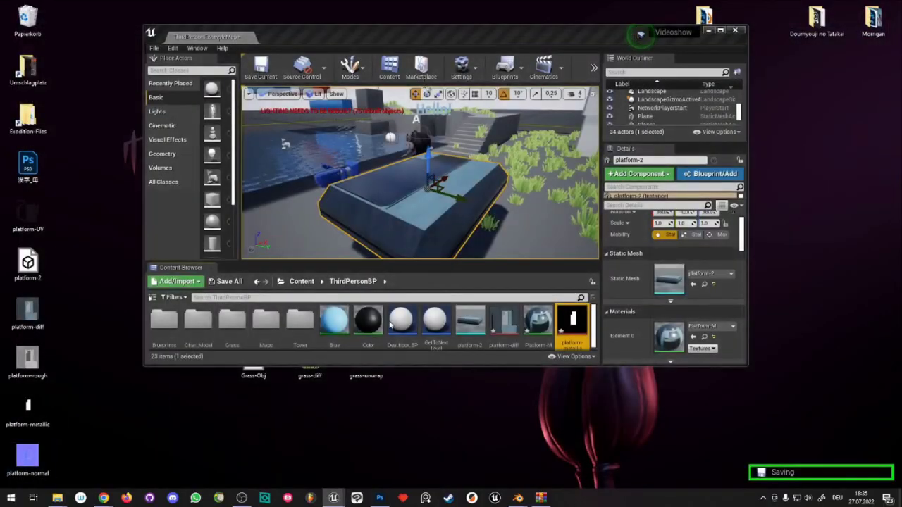
pyautogui.moveTo(28, 454); pyautogui.dragTo(455, 344)
# - Add platform-normal to Platform-M's graph, wire it into Normal, then apply and save the material
pyautogui.doubleClick(507, 39)
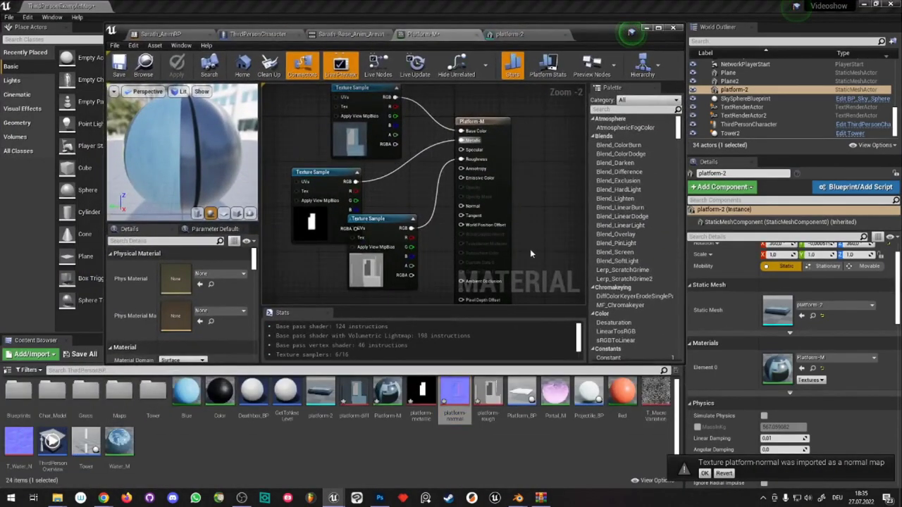
pyautogui.scroll(-1, 530, 253)
pyautogui.moveTo(530, 253); pyautogui.dragTo(522, 185, button='right')
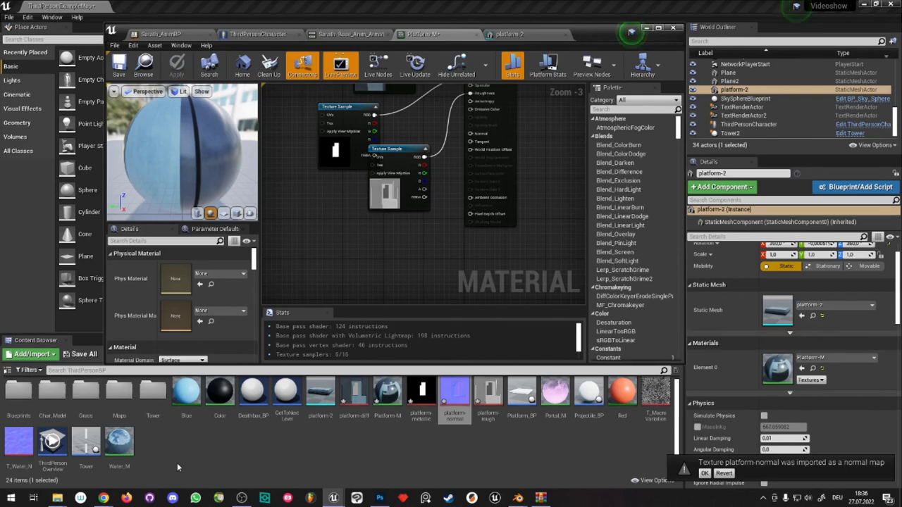
pyautogui.moveTo(455, 395); pyautogui.dragTo(384, 239)
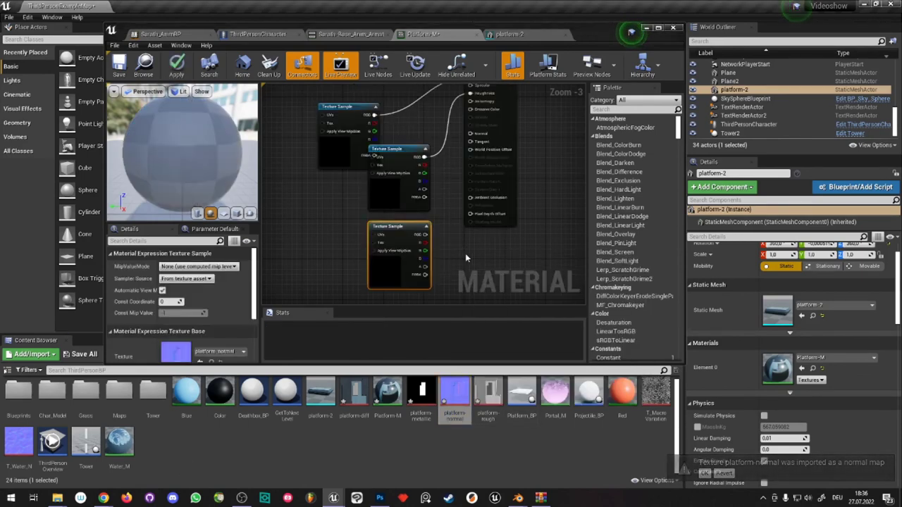
pyautogui.moveTo(425, 230); pyautogui.dragTo(409, 257, button='right')
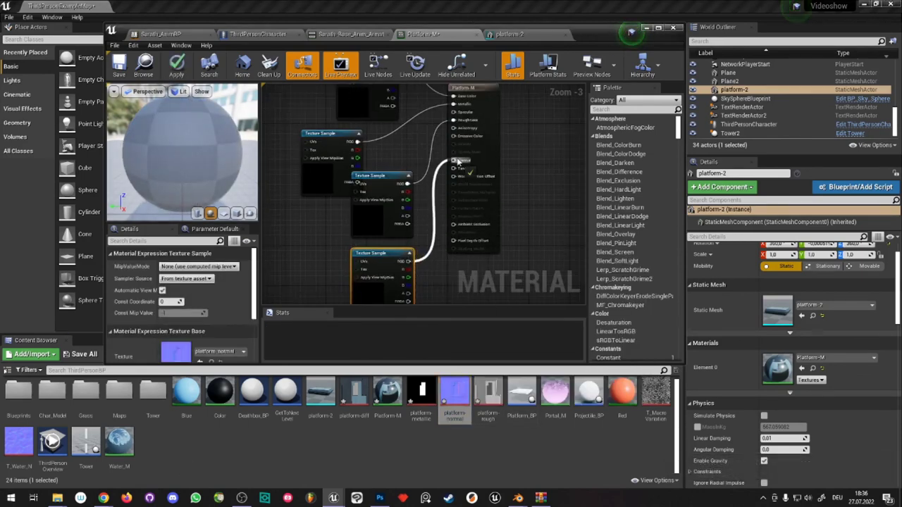
pyautogui.moveTo(463, 208); pyautogui.dragTo(457, 230, button='right')
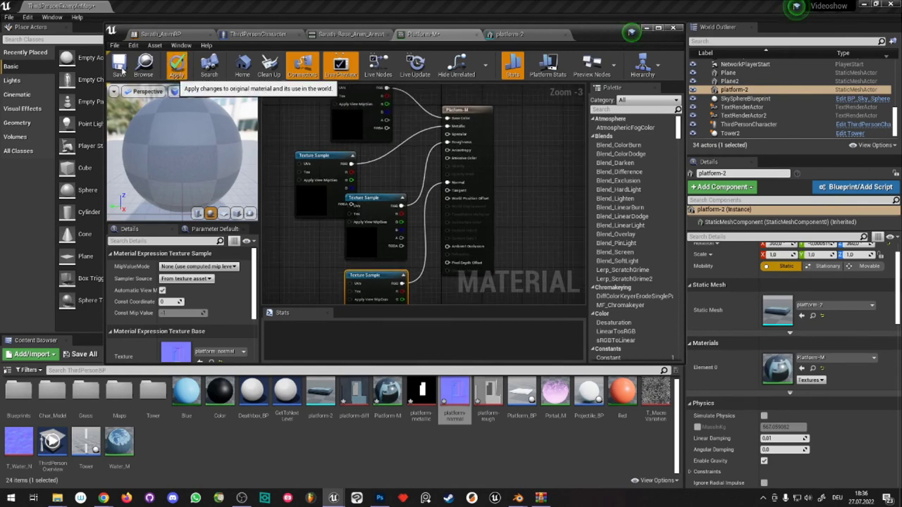
pyautogui.click(176, 70)
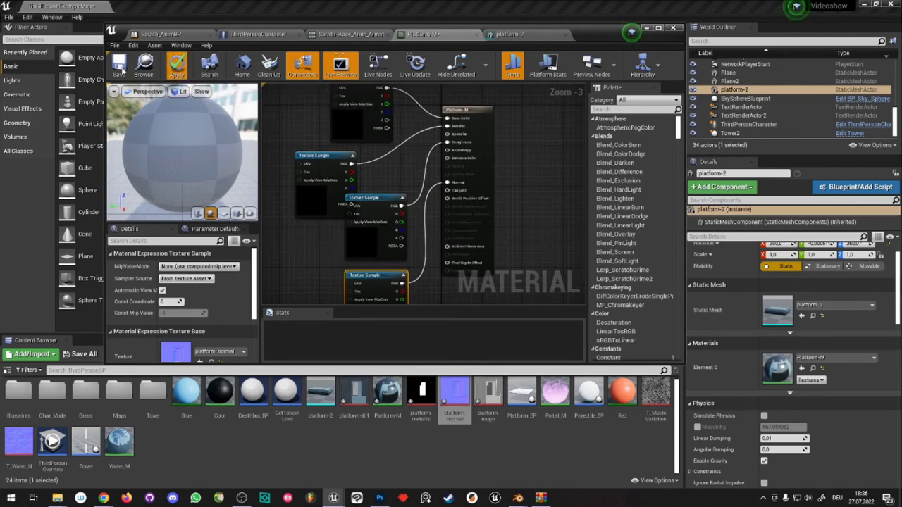
pyautogui.hotkey('ctrl', 's')
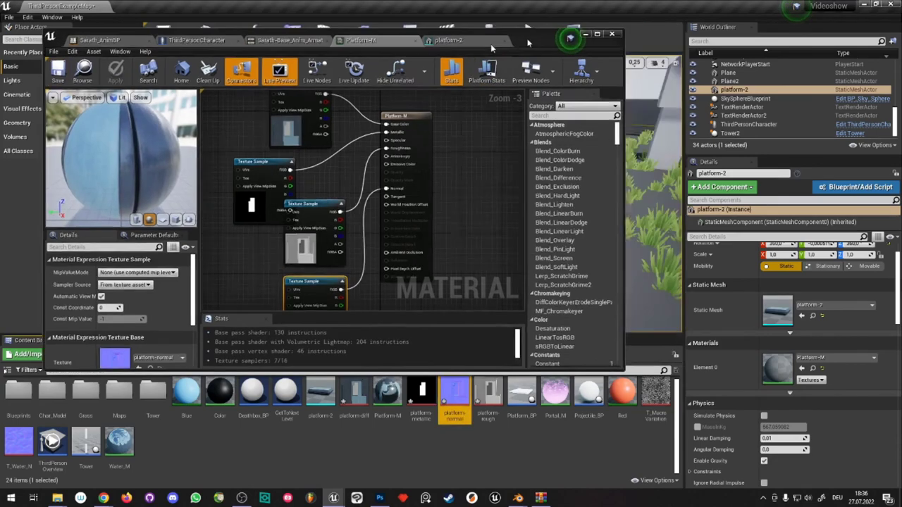
pyautogui.click(673, 27)
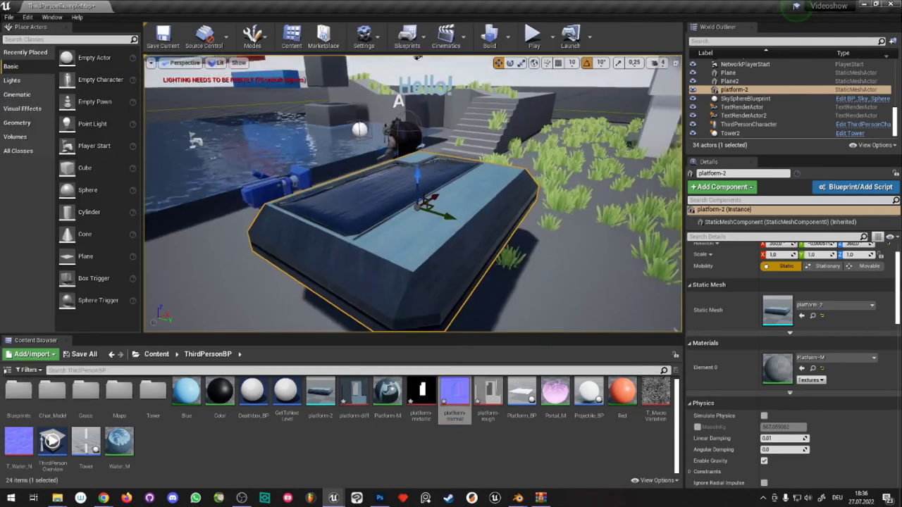
# - Navigate around platform-2 and drag the rotation ring to turn it 90° upright
pyautogui.scroll(10, 413, 193)
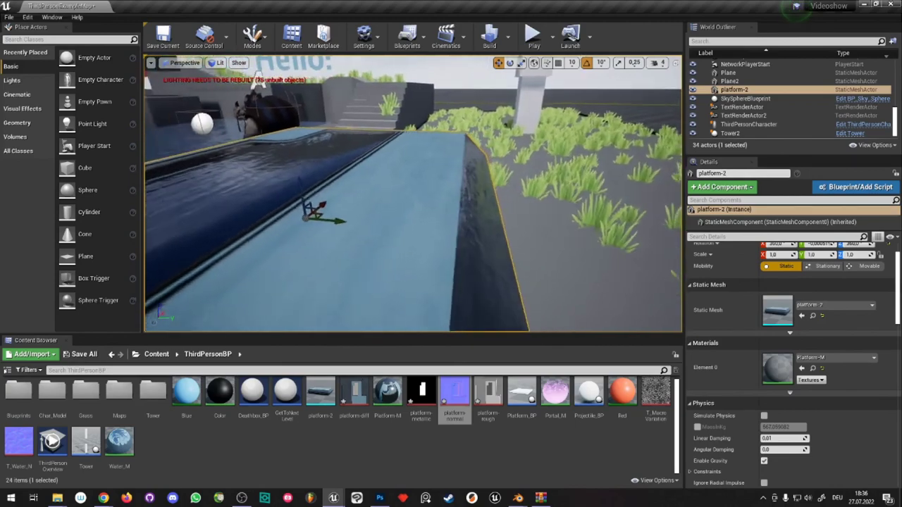
pyautogui.moveTo(413, 193); pyautogui.dragTo(394, 197, button='right')
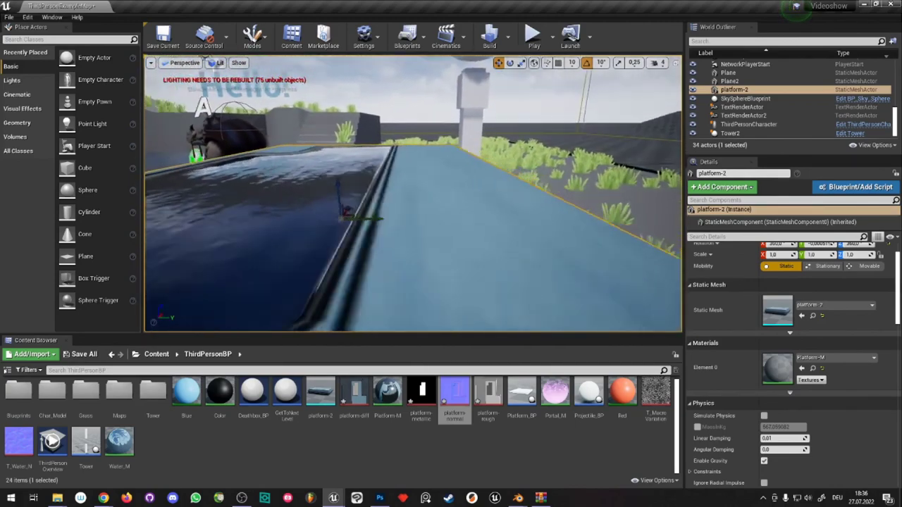
pyautogui.moveTo(344, 59); pyautogui.dragTo(343, 59, button='right')
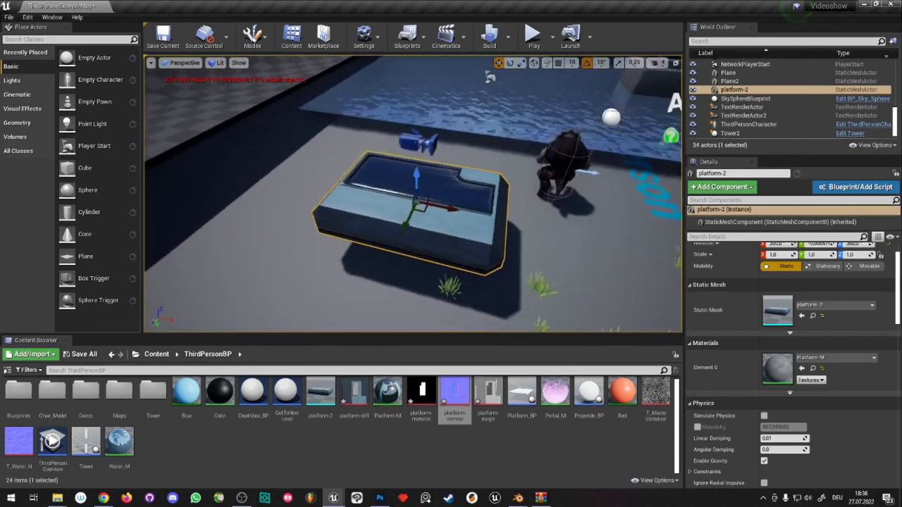
pyautogui.moveTo(522, 187); pyautogui.dragTo(521, 187, button='right')
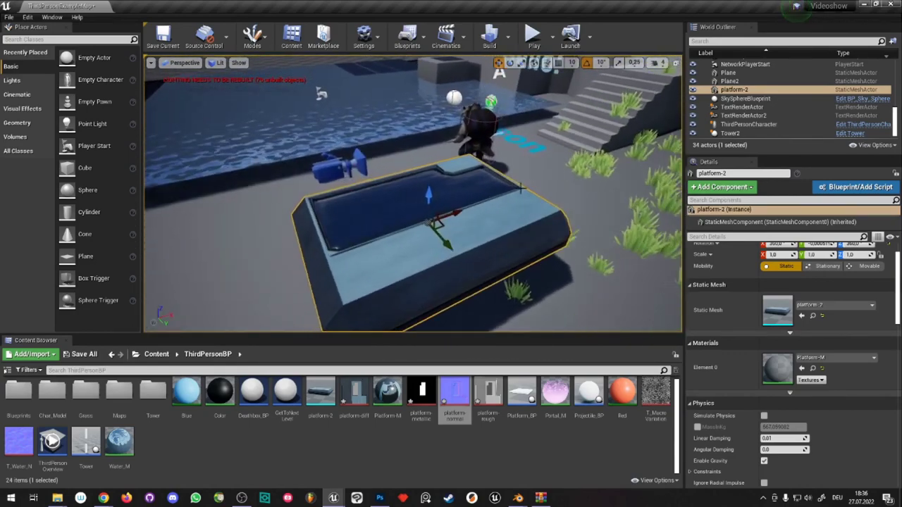
pyautogui.moveTo(429, 193); pyautogui.dragTo(437, 141)
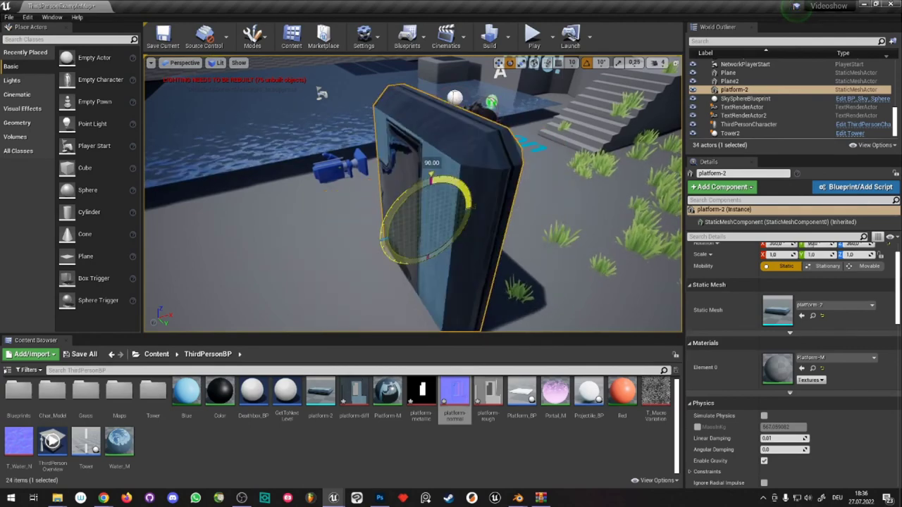
pyautogui.moveTo(413, 192); pyautogui.dragTo(413, 192, button='right')
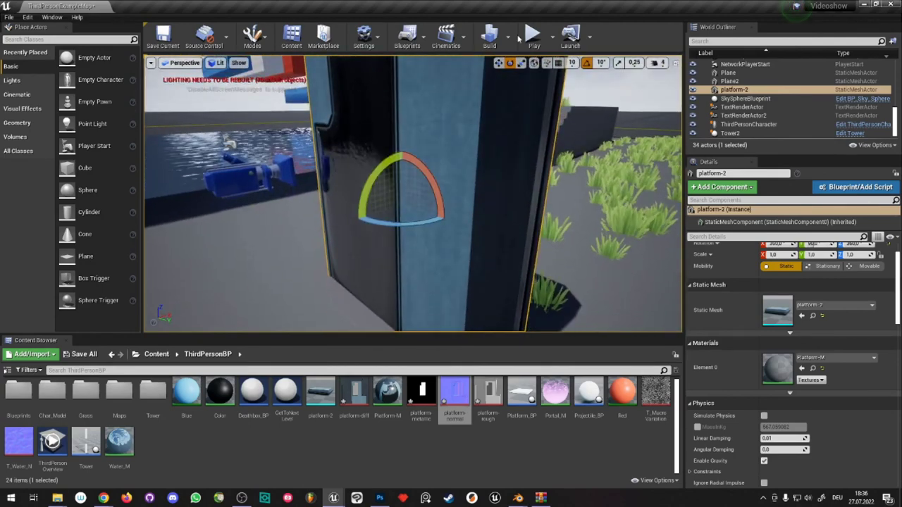
pyautogui.hotkey('alt', 'p')
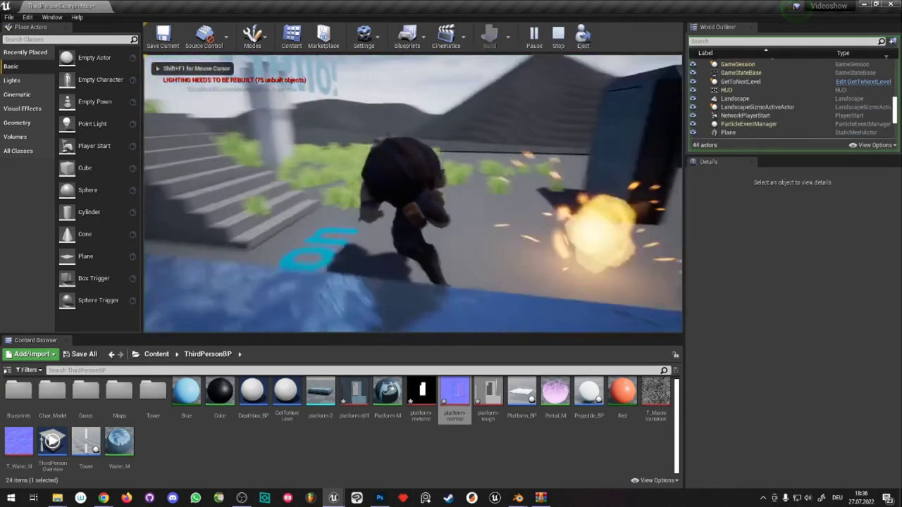
pyautogui.press('w')
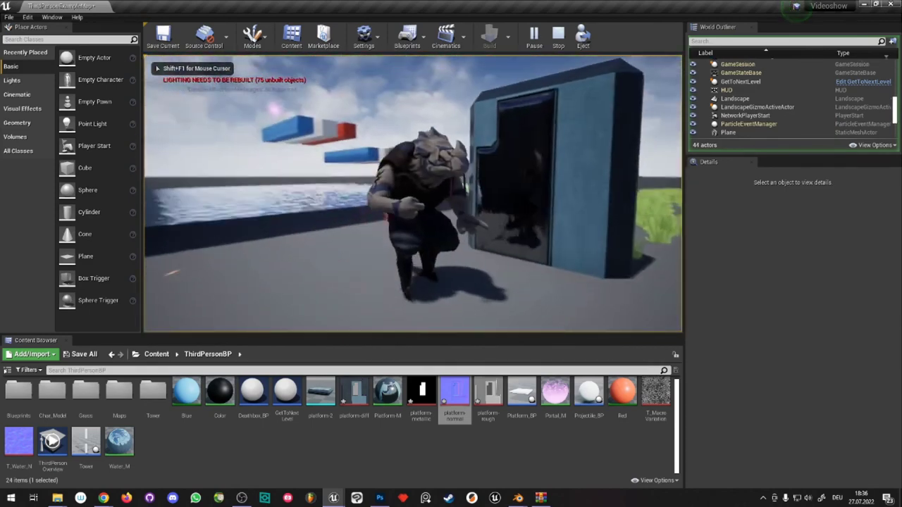
pyautogui.press('space')
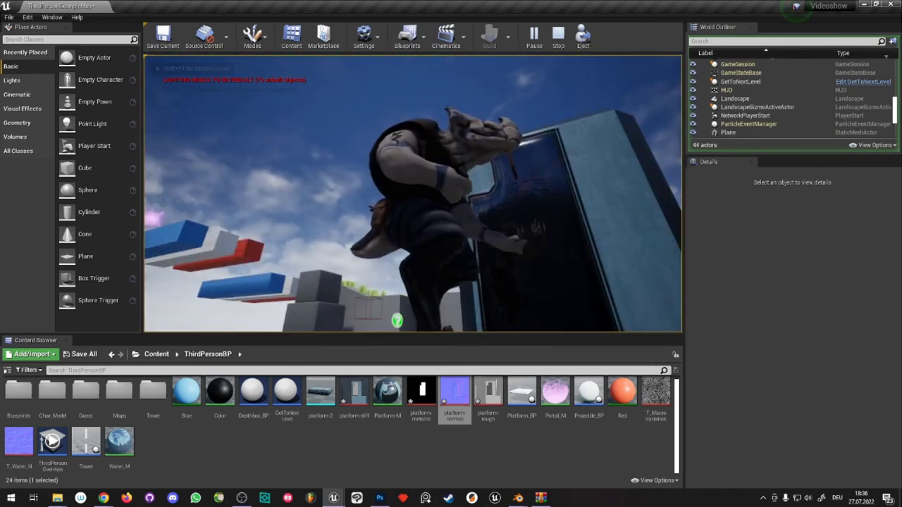
pyautogui.click(412, 194)
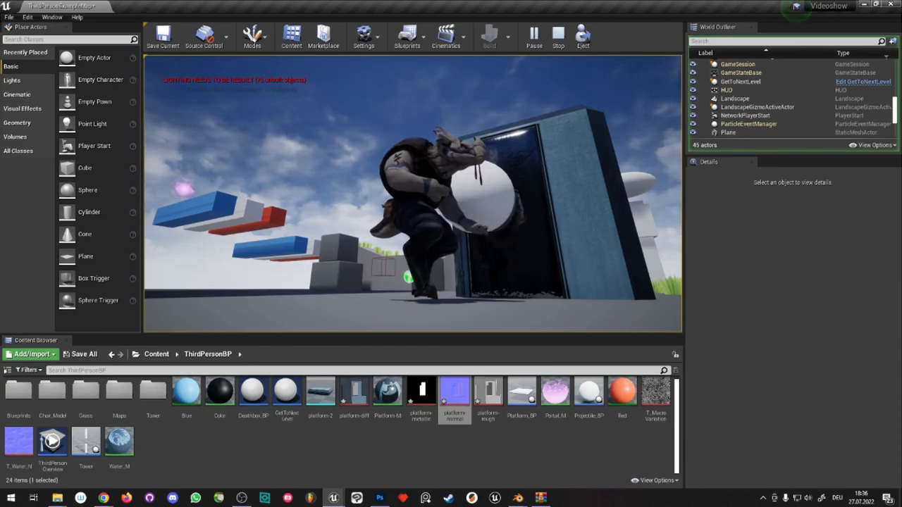
pyautogui.press('w')
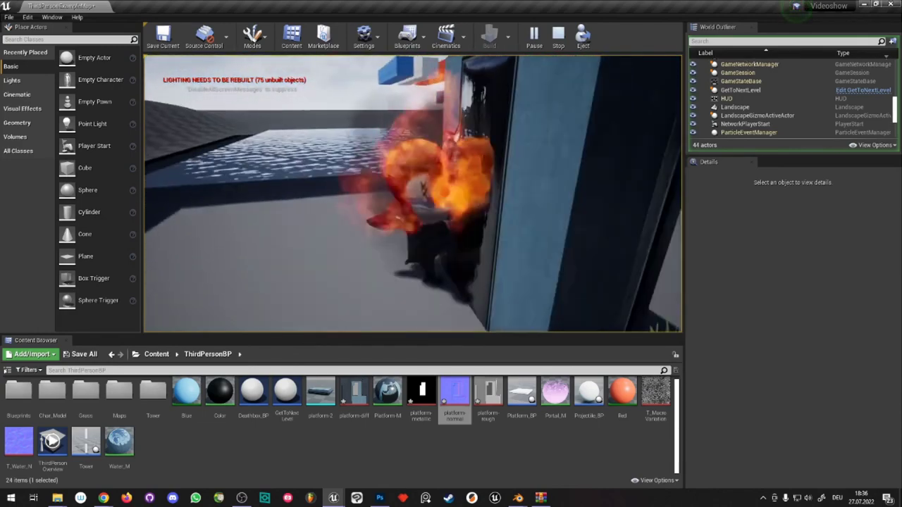
pyautogui.click(412, 194)
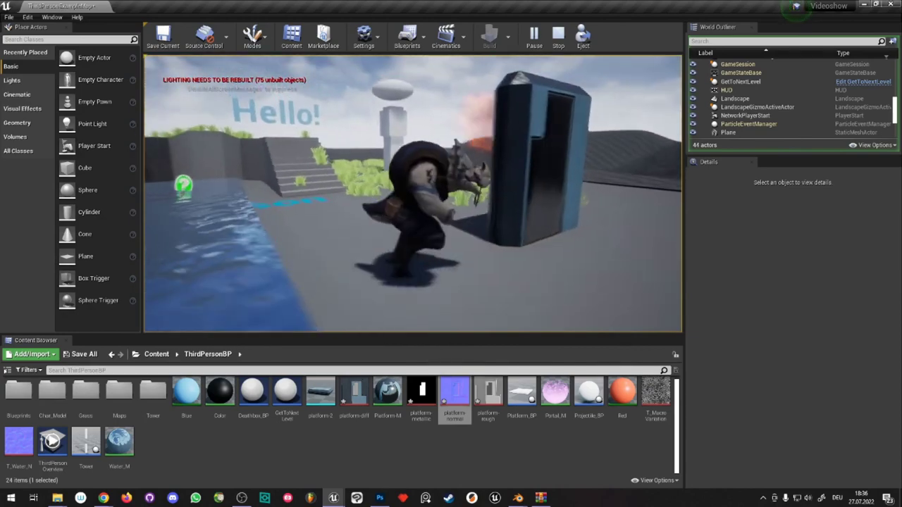
pyautogui.press('s')
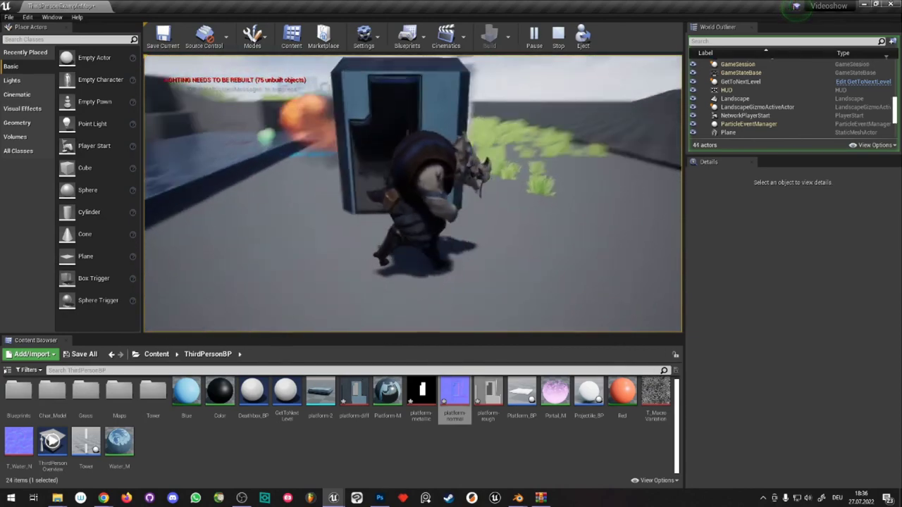
pyautogui.press('w')
pyautogui.press('s')
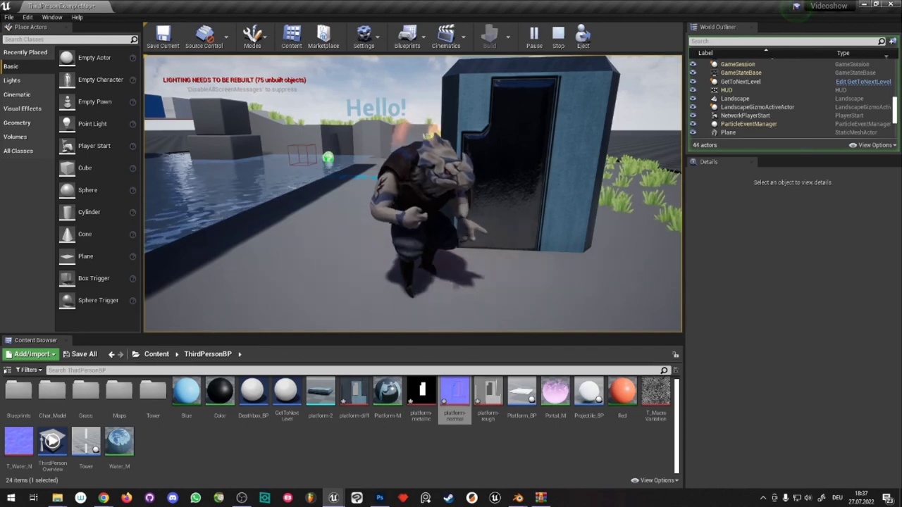
pyautogui.press('Escape')
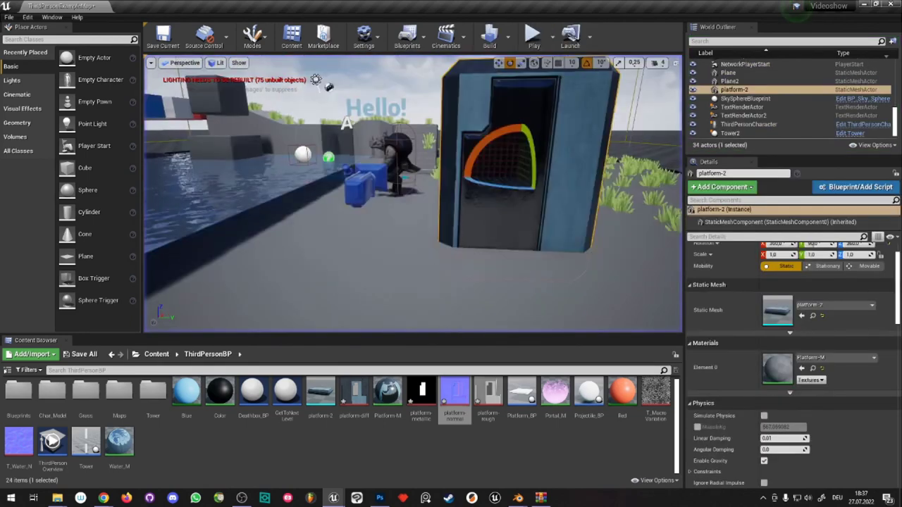